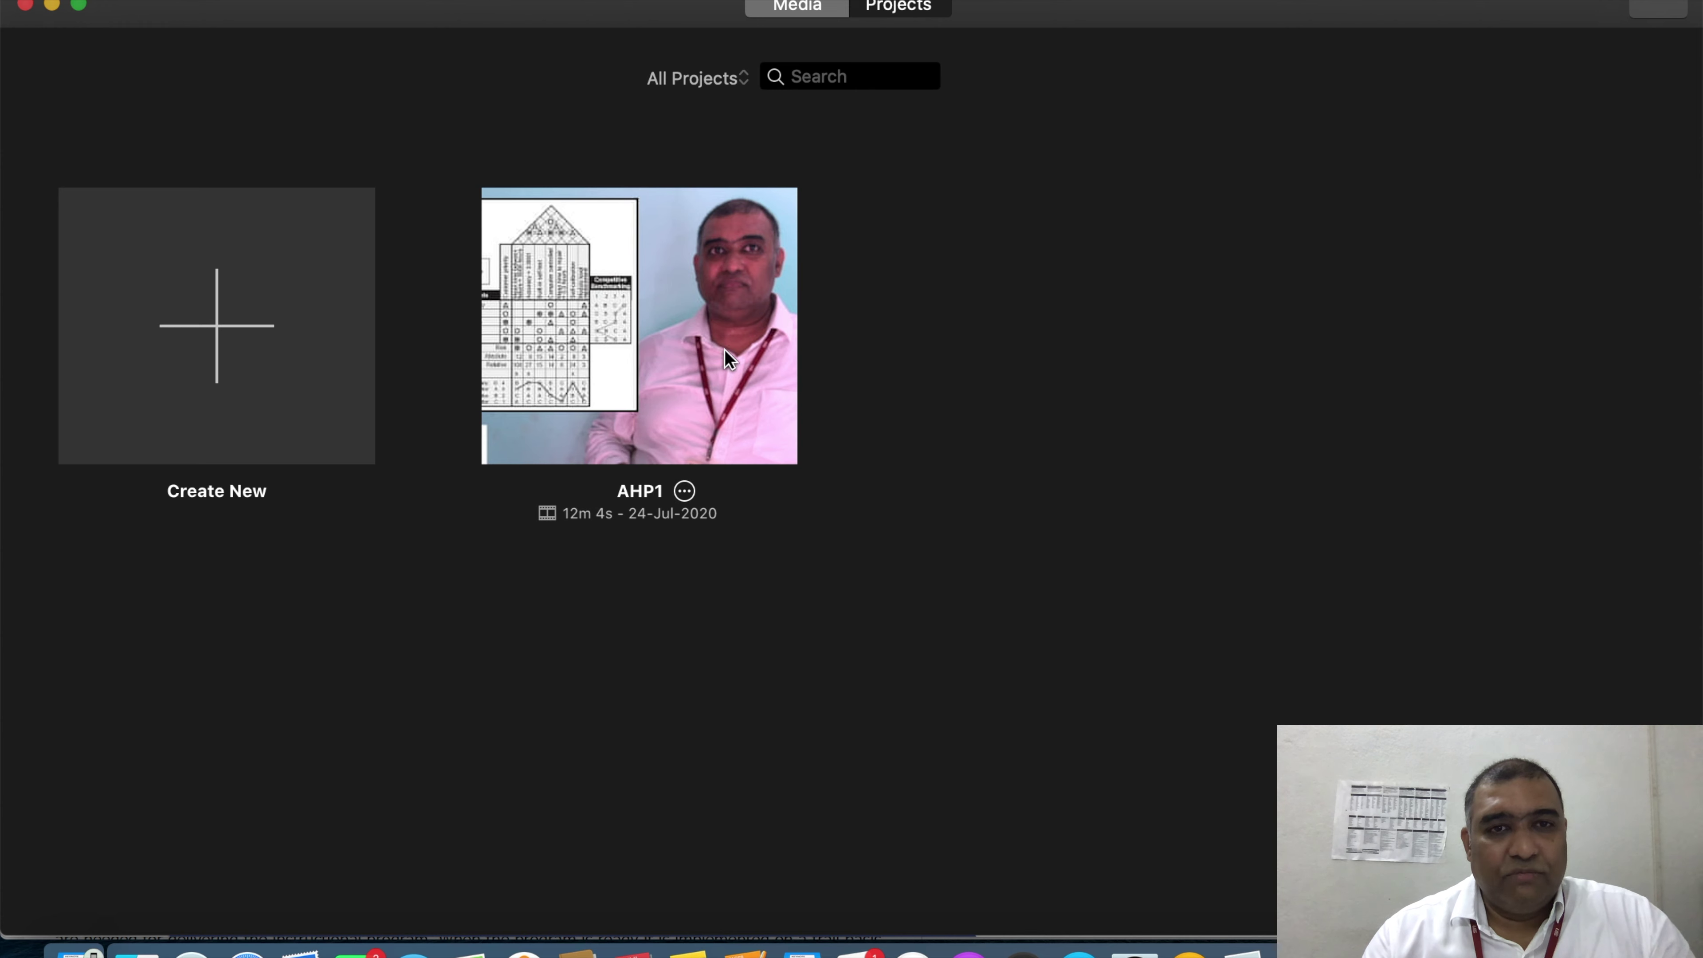
Step: Bring up the Media for Open forum folder in Finder and check the file information of Lect1 AHP1.mov
mouse_move(597, 322)
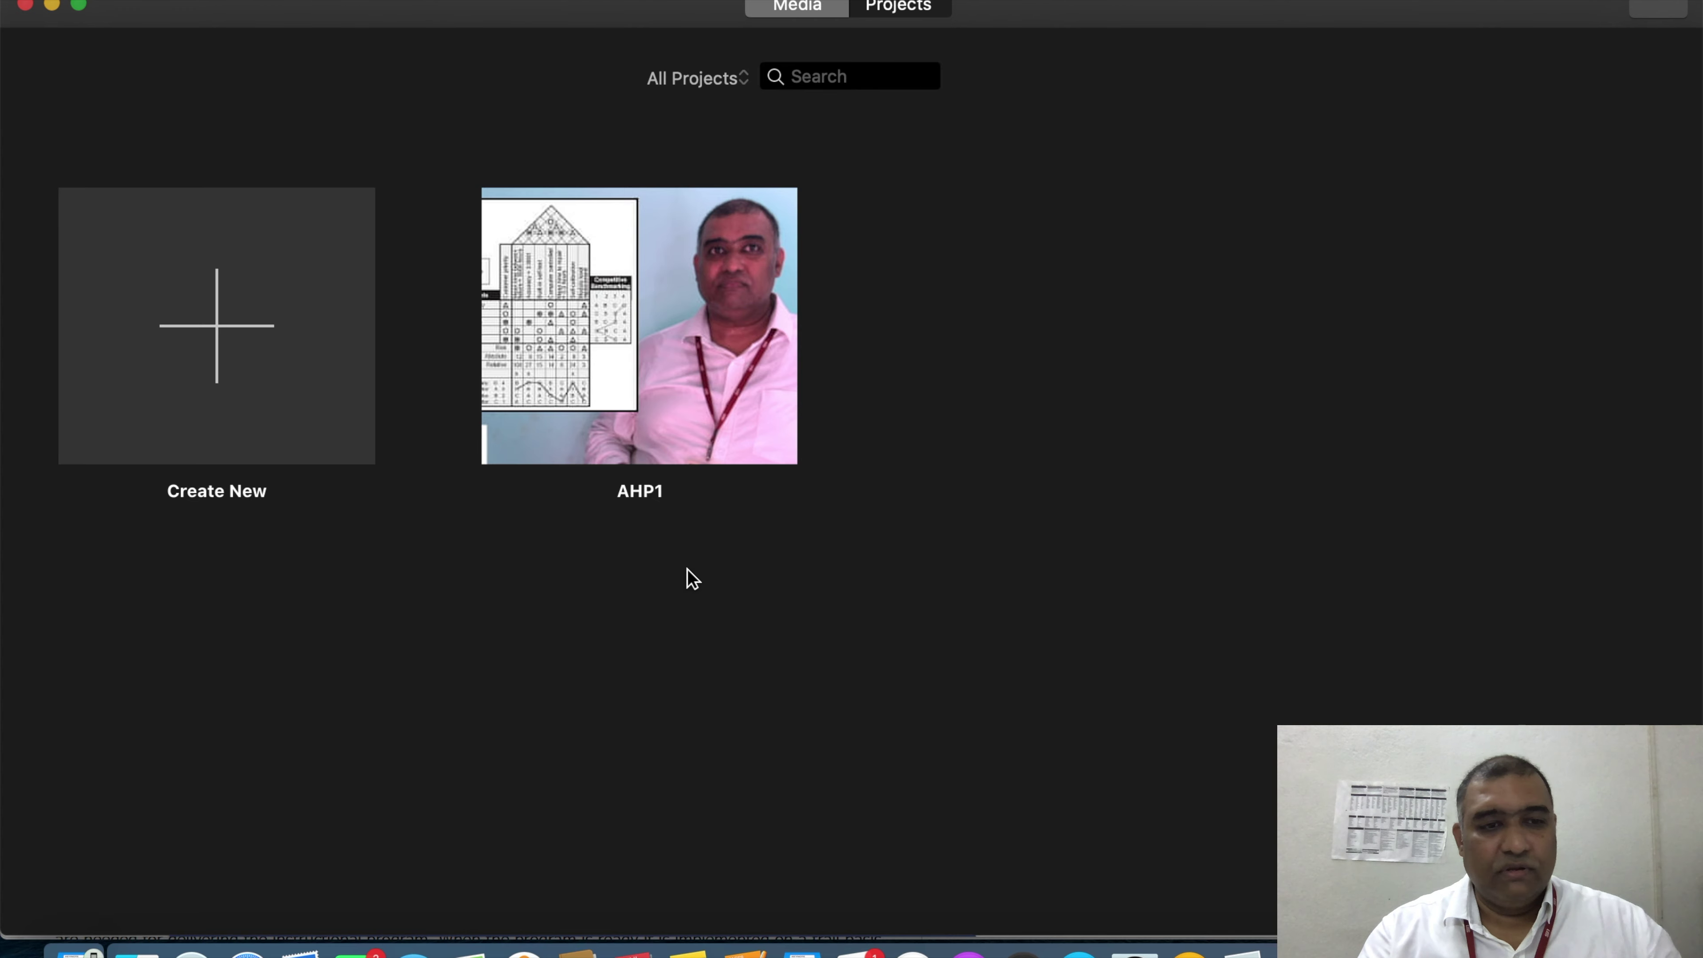
click(138, 951)
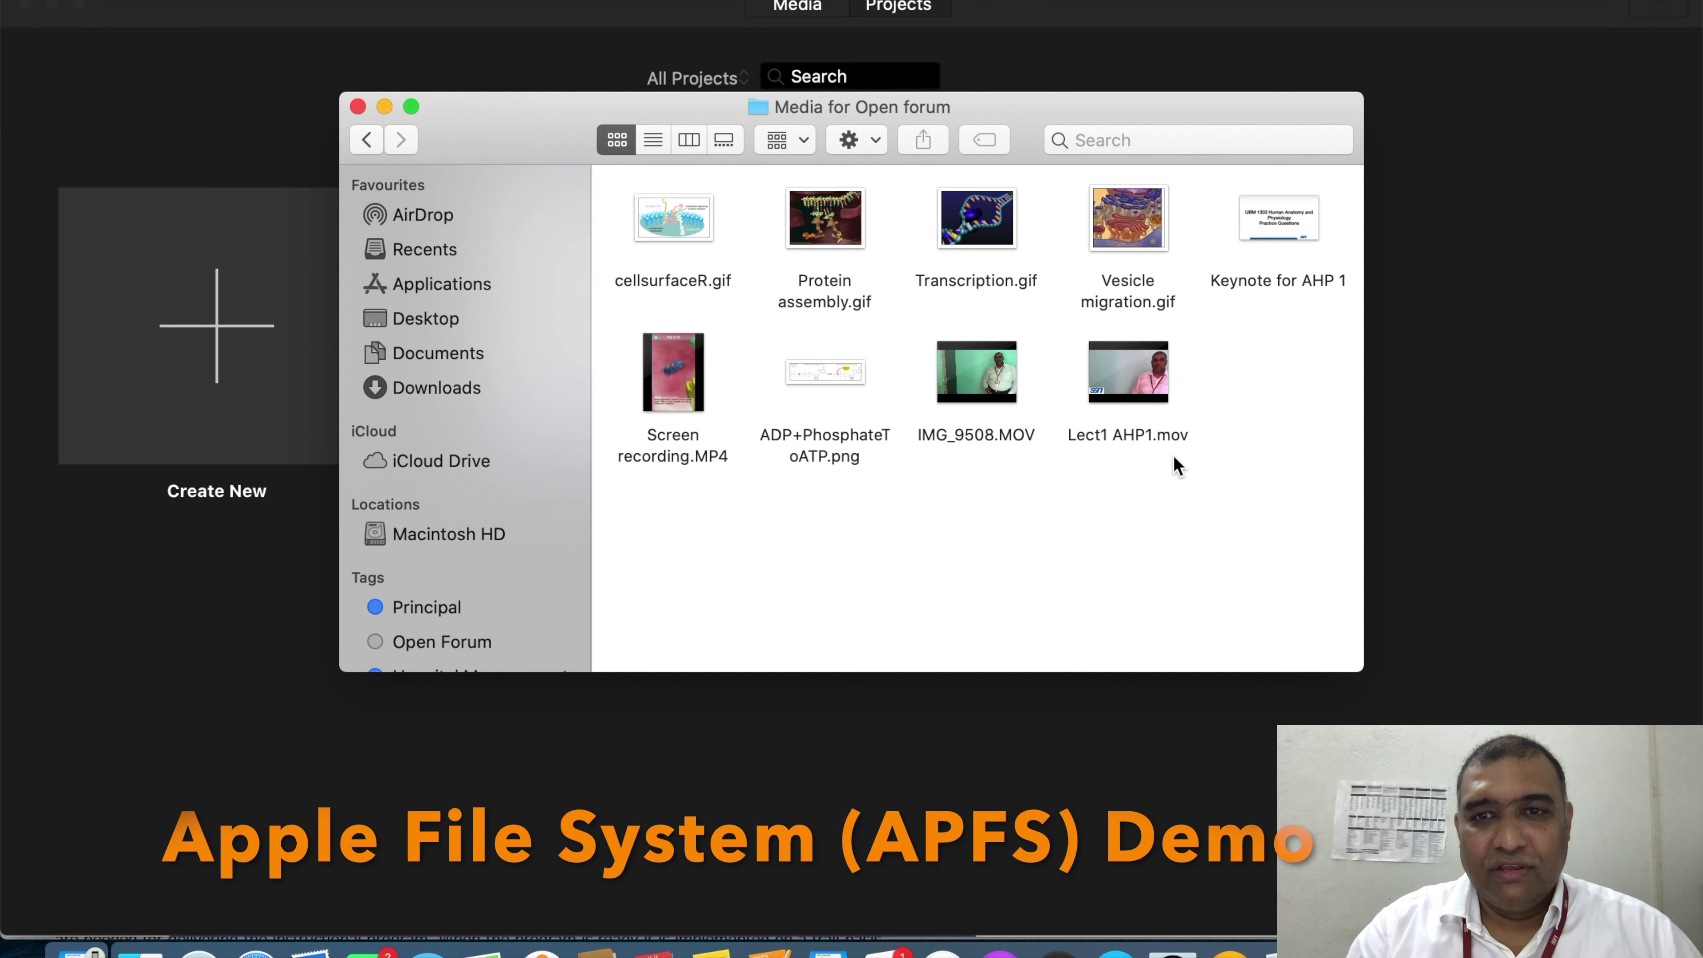
click(1130, 391)
right_click(1130, 391)
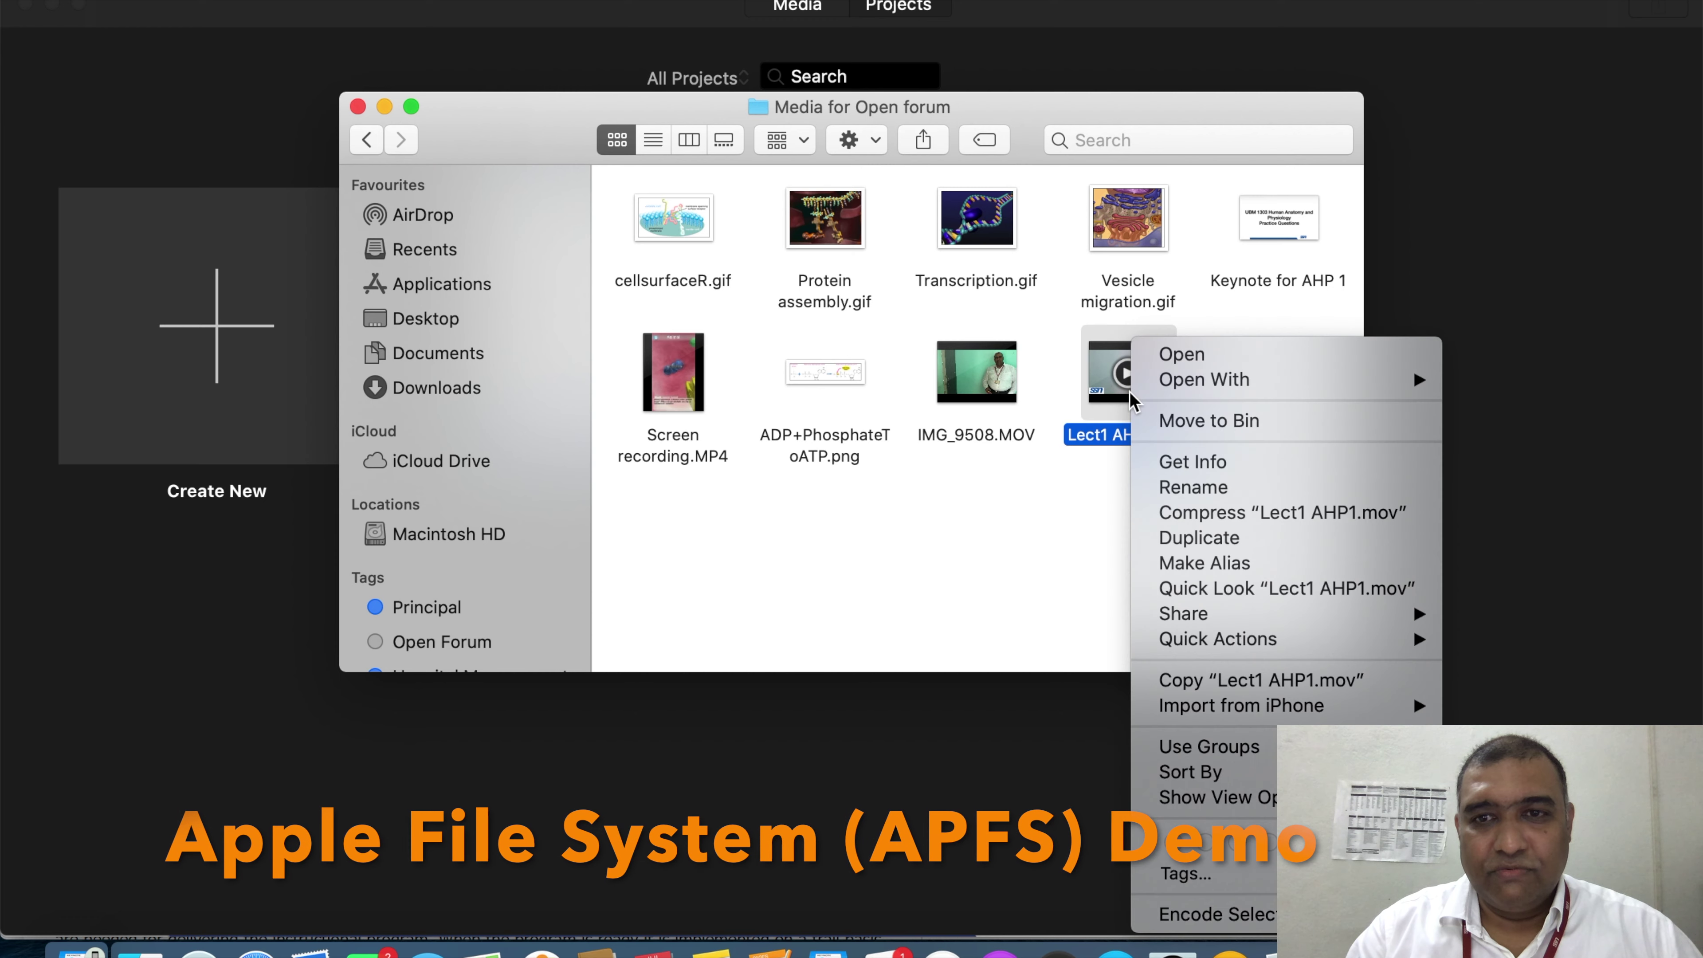
click(1200, 461)
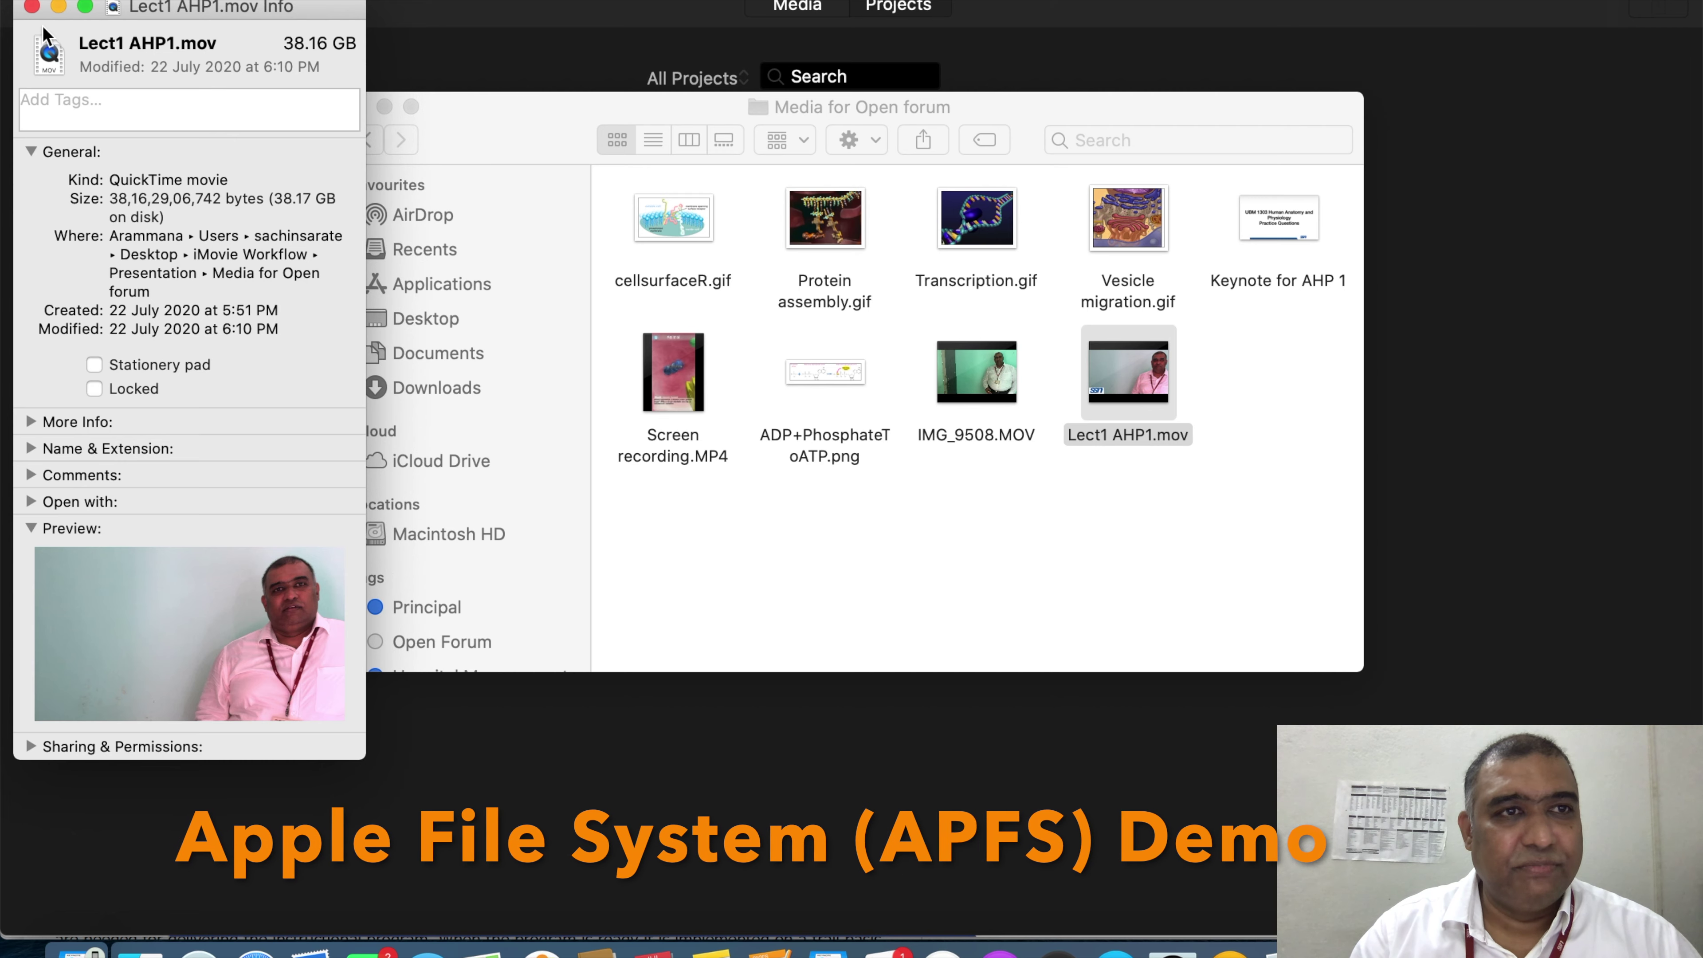
click(32, 7)
Step: Show the file information of the Arammana volume on the desktop, keeping it open beside the media folder
click(612, 284)
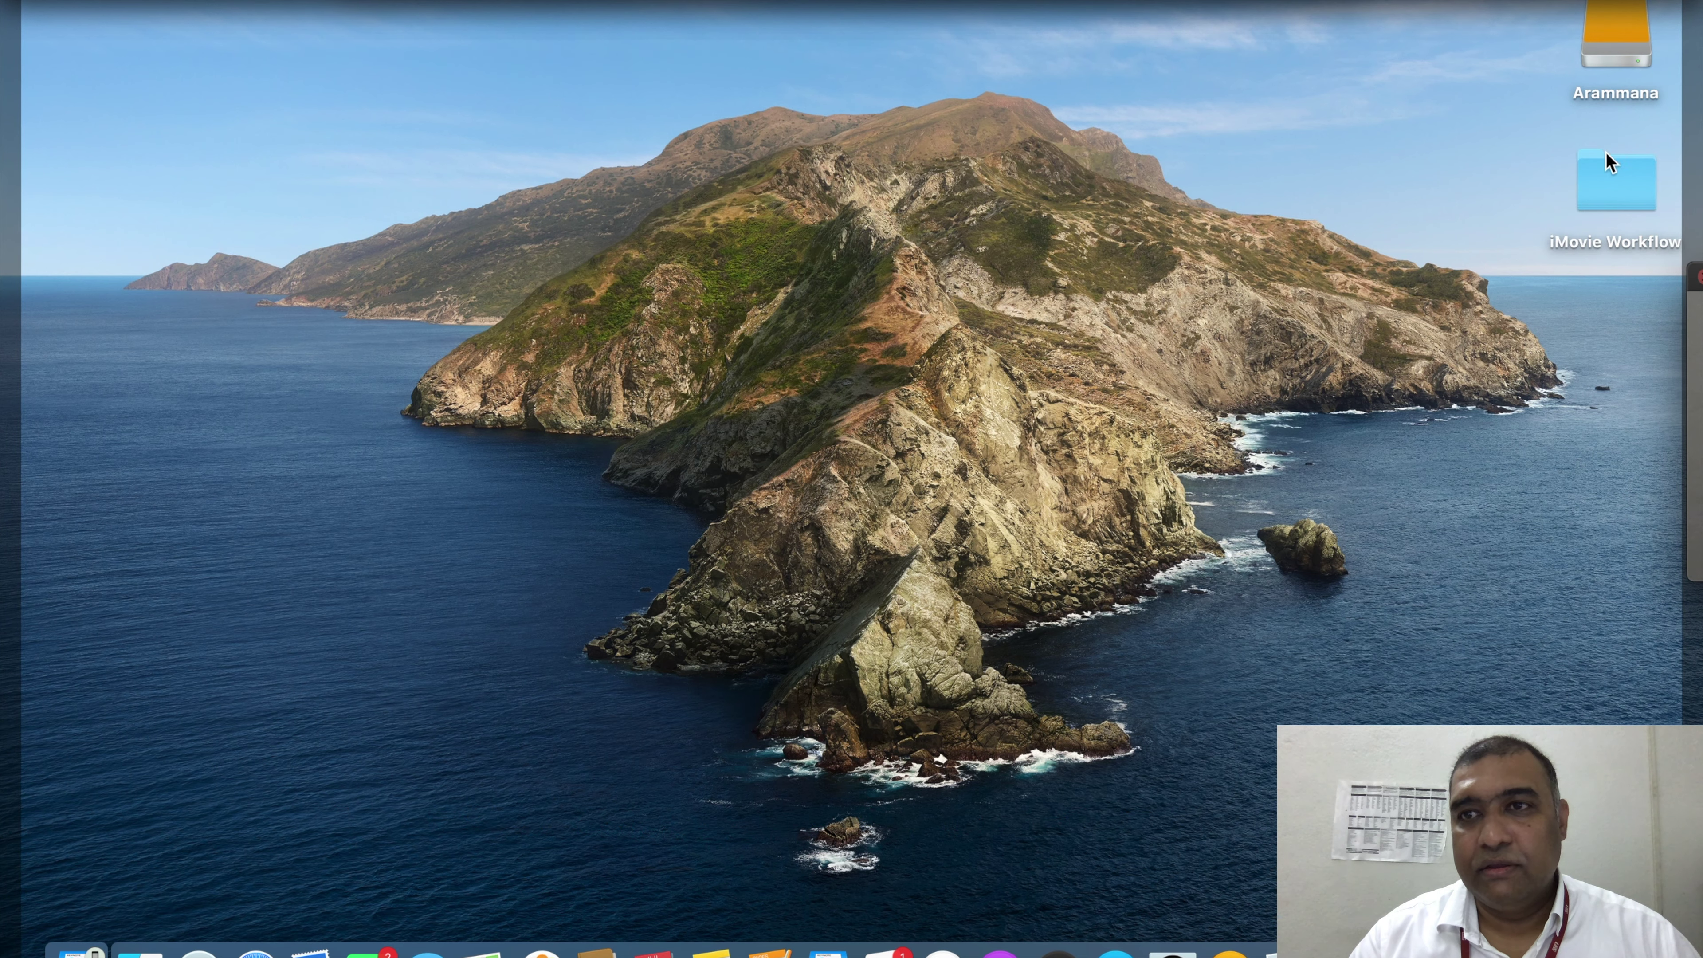
right_click(1600, 55)
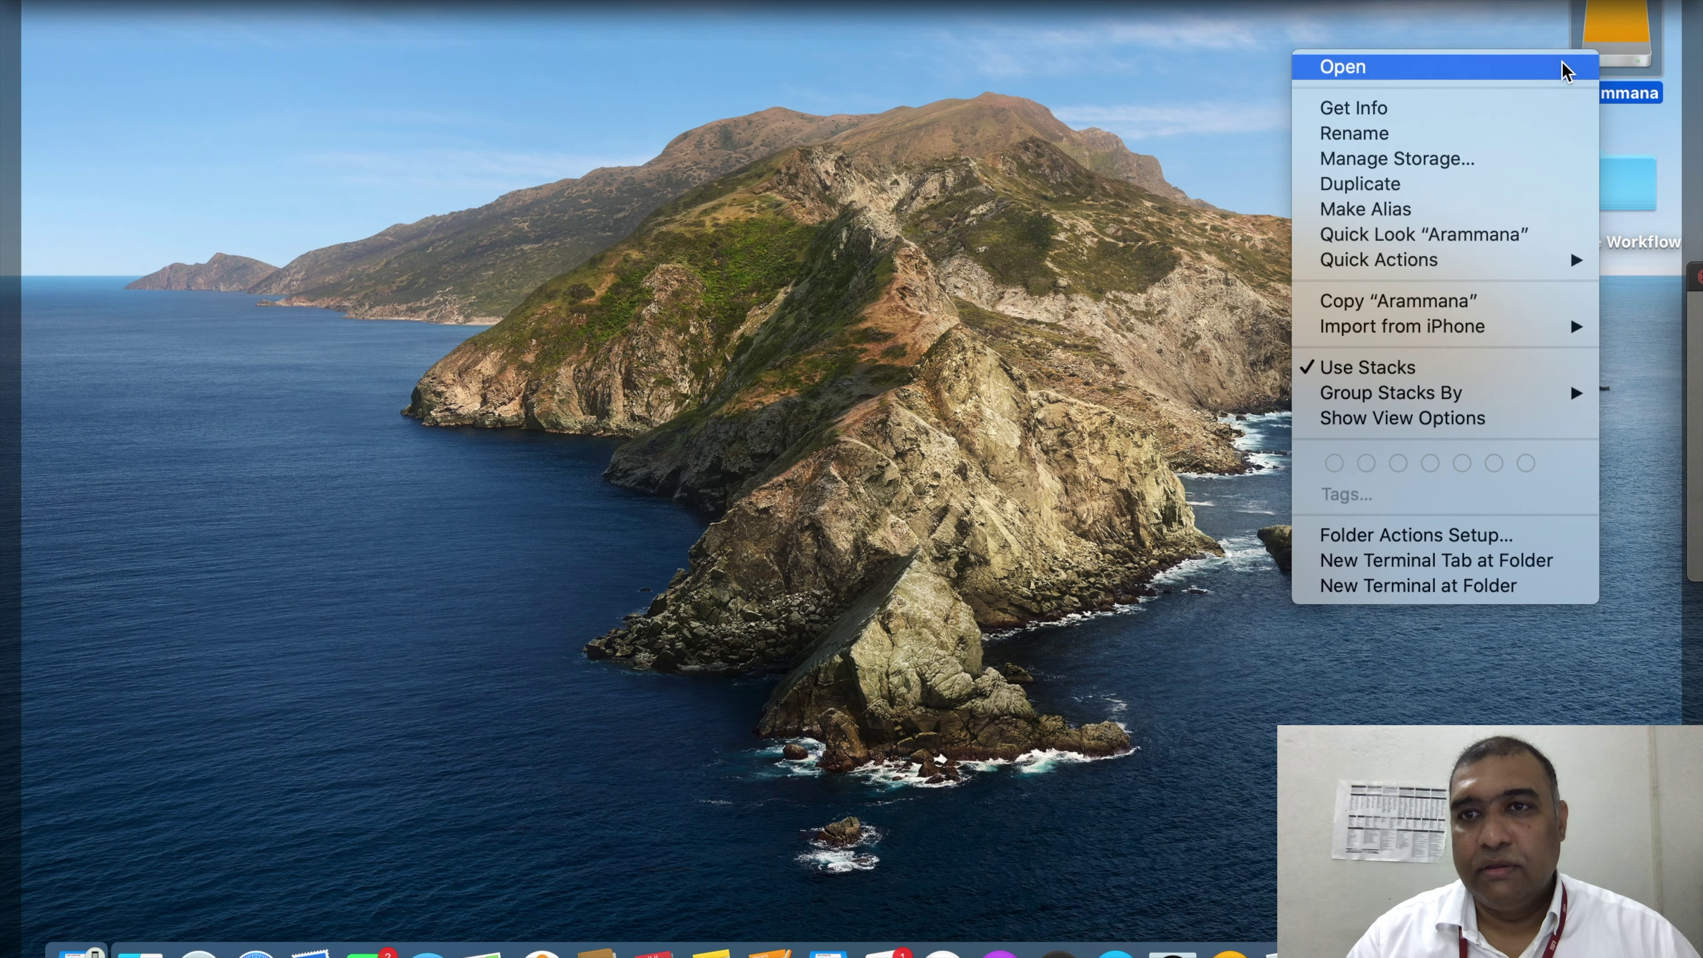
click(1475, 108)
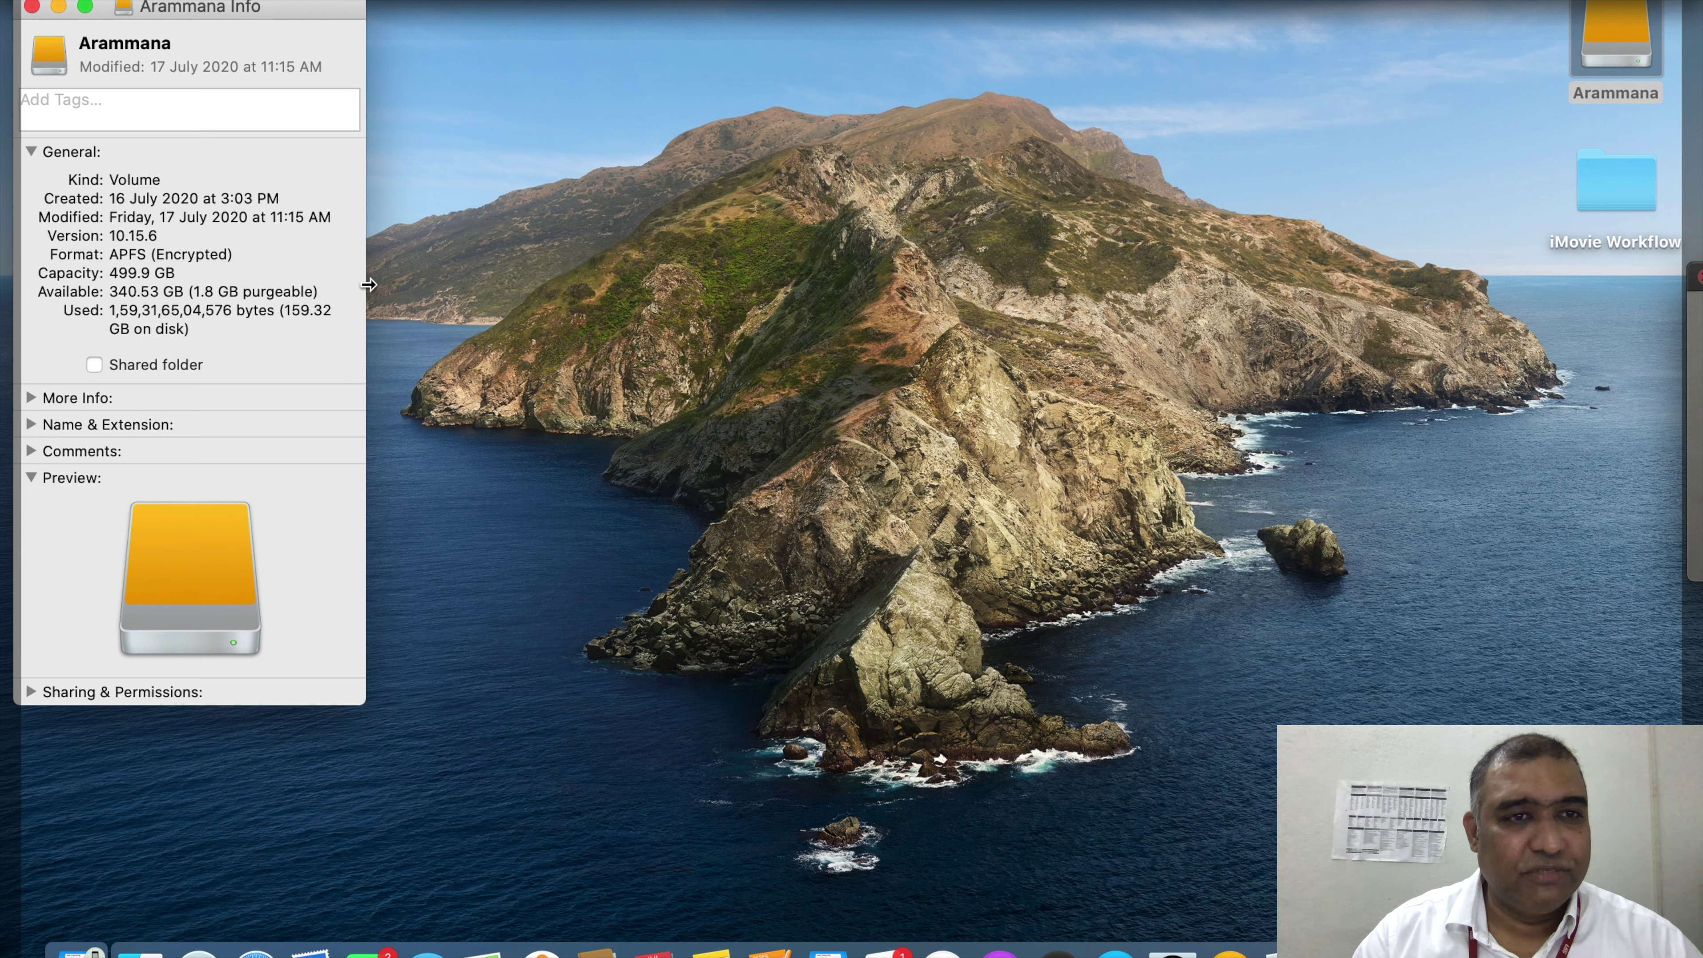
key(F11)
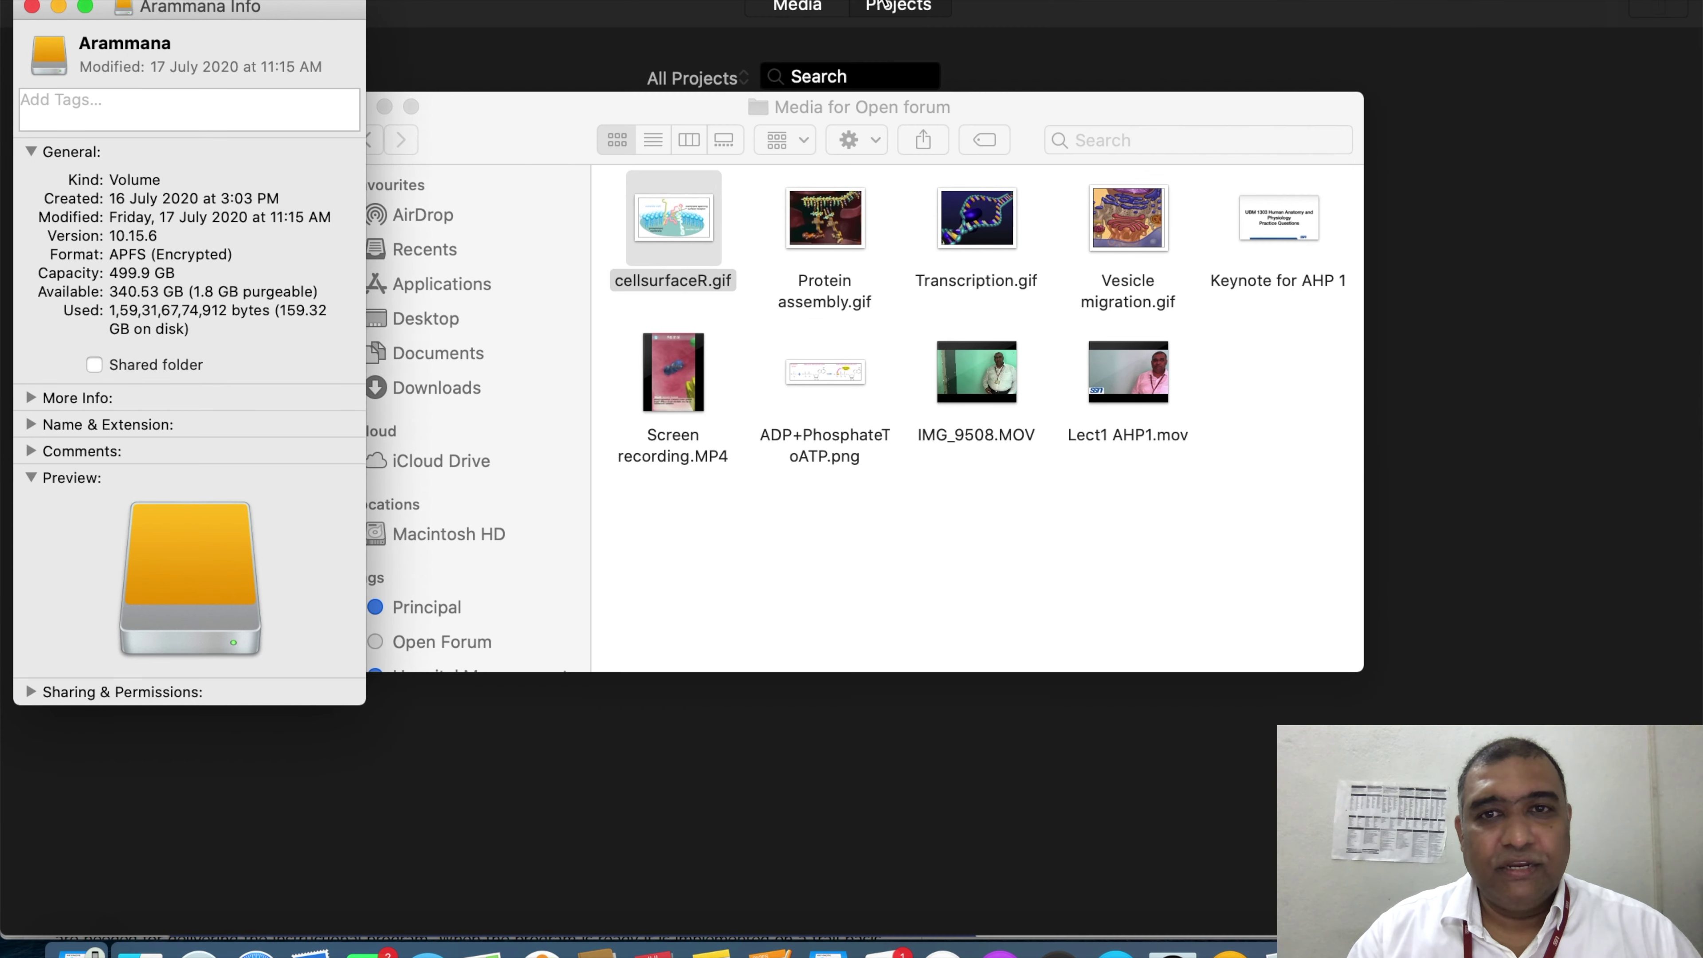
Step: Duplicate Lect1 AHP1.mov in the media folder and check the space used on the Arammana volume
click(1149, 371)
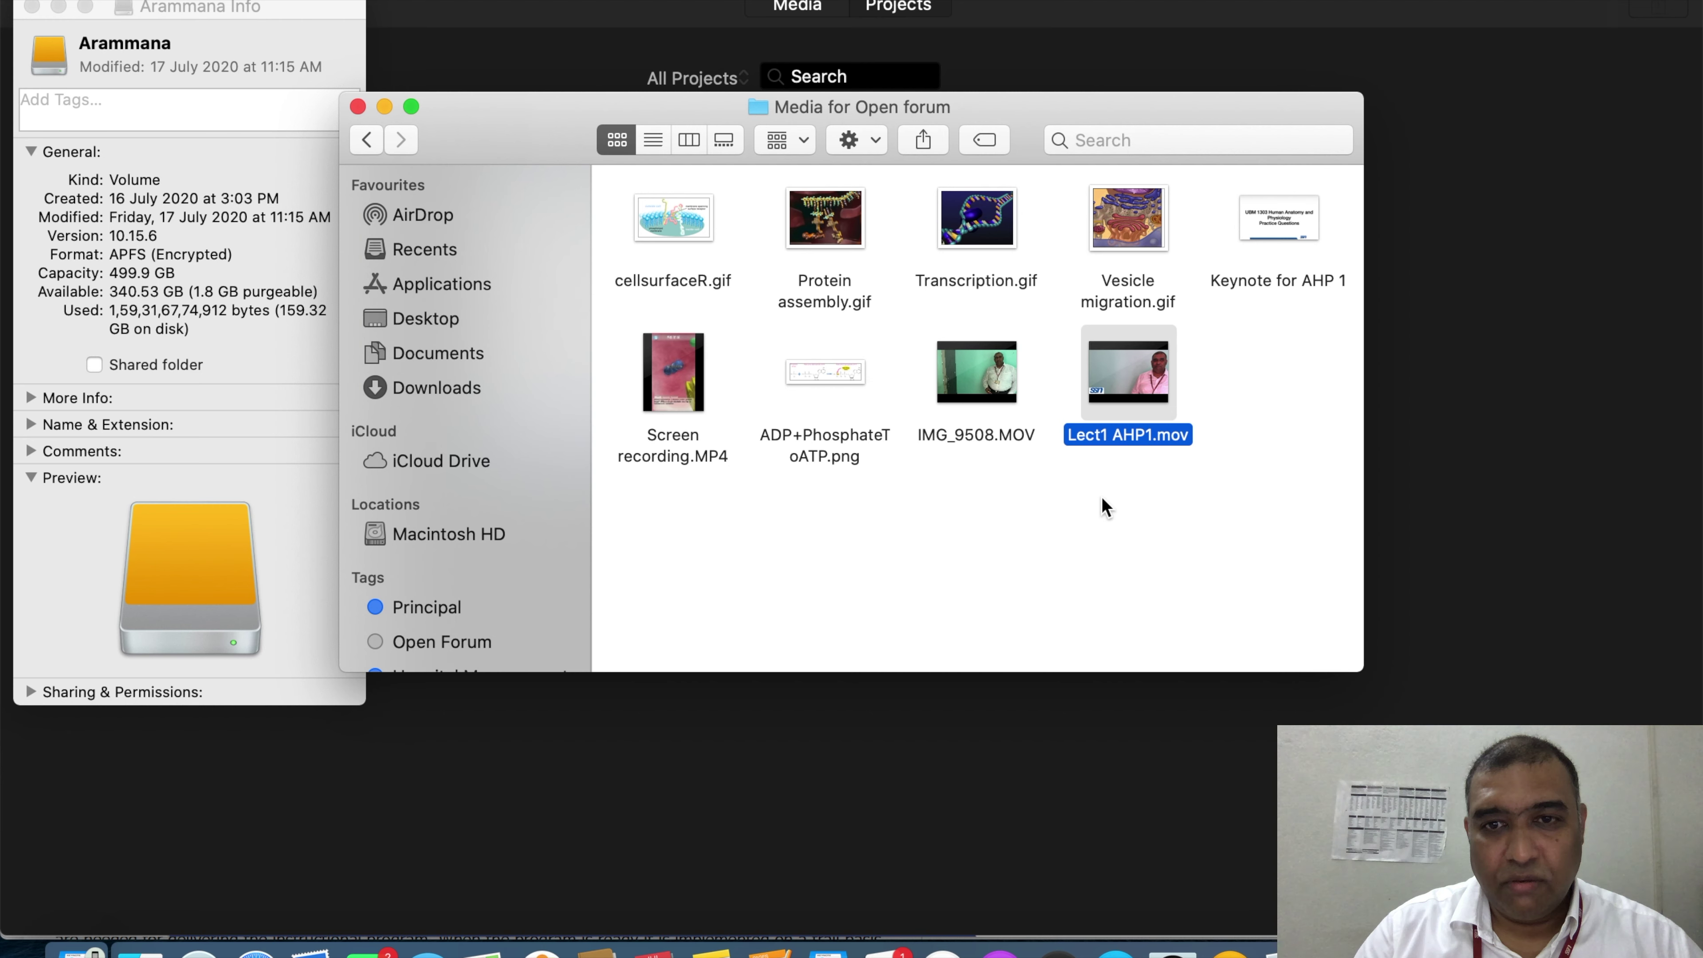
key(super+d)
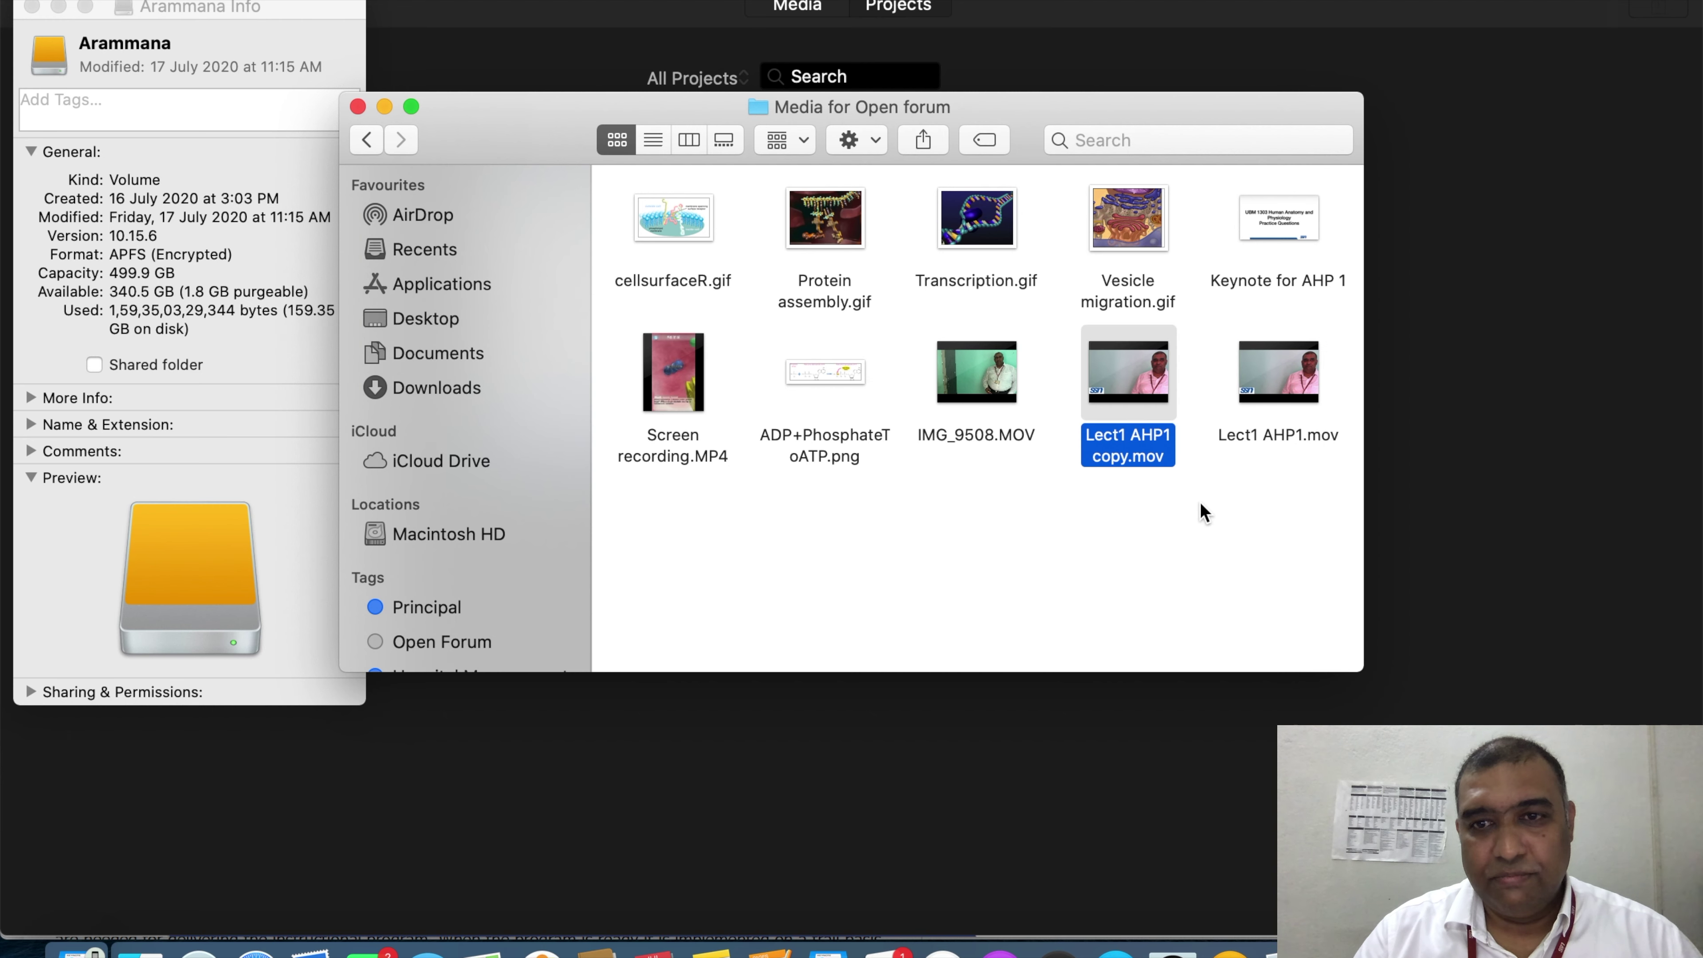
click(1201, 504)
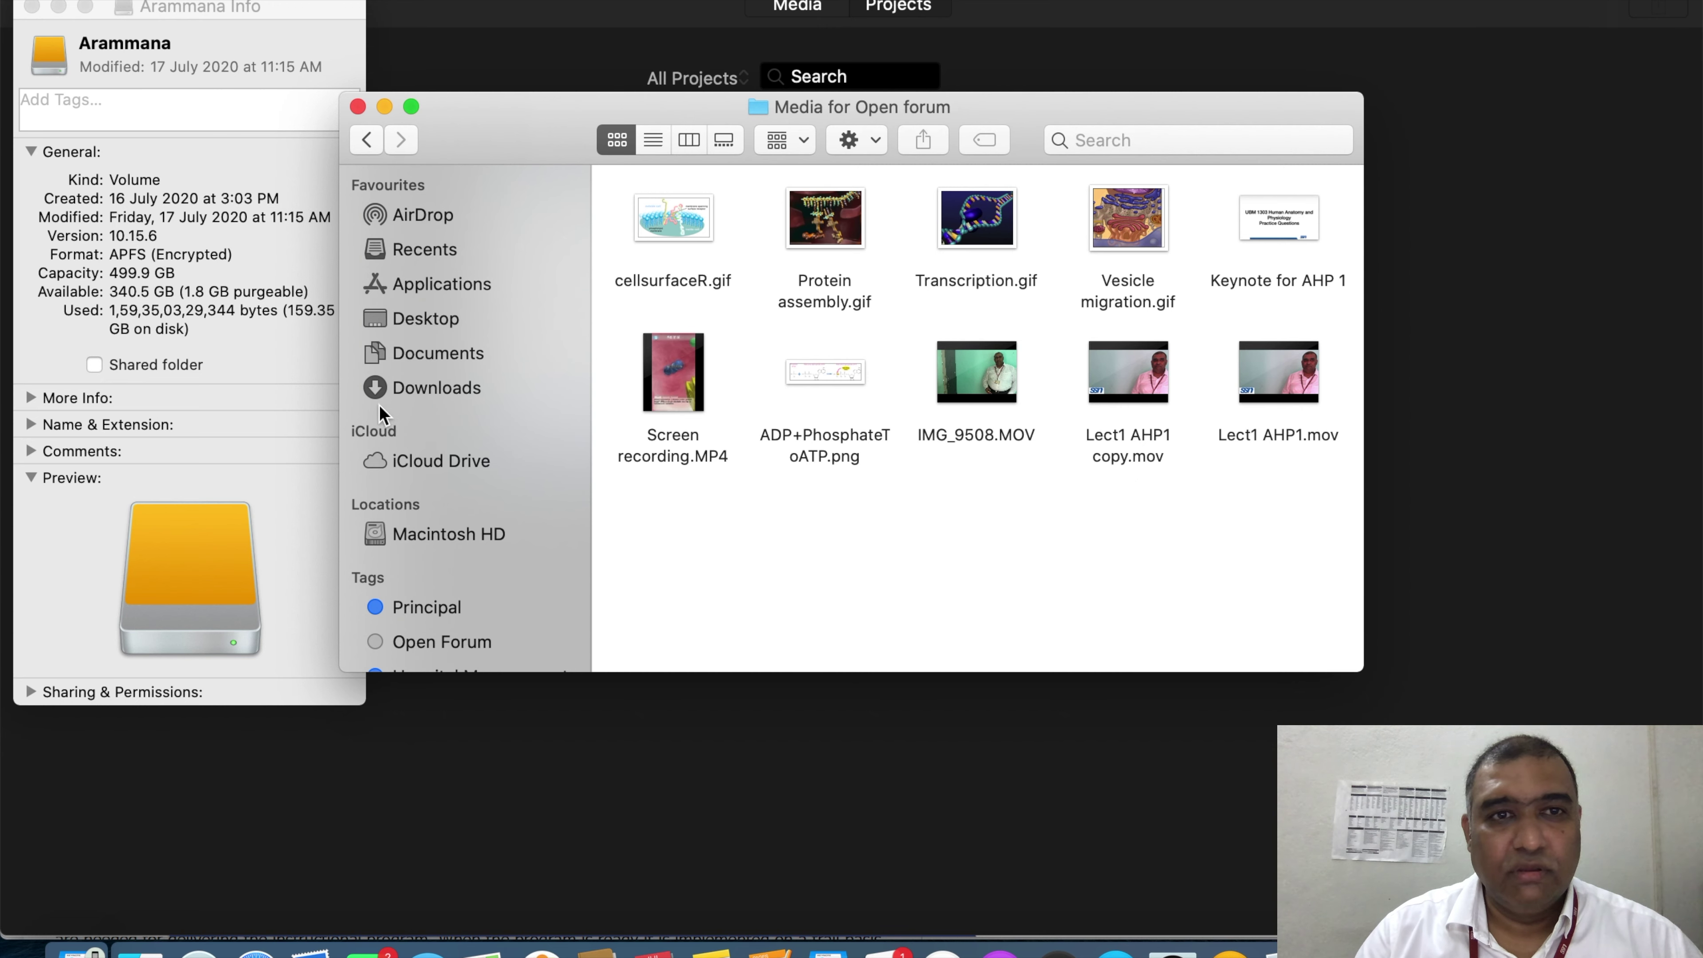
click(222, 366)
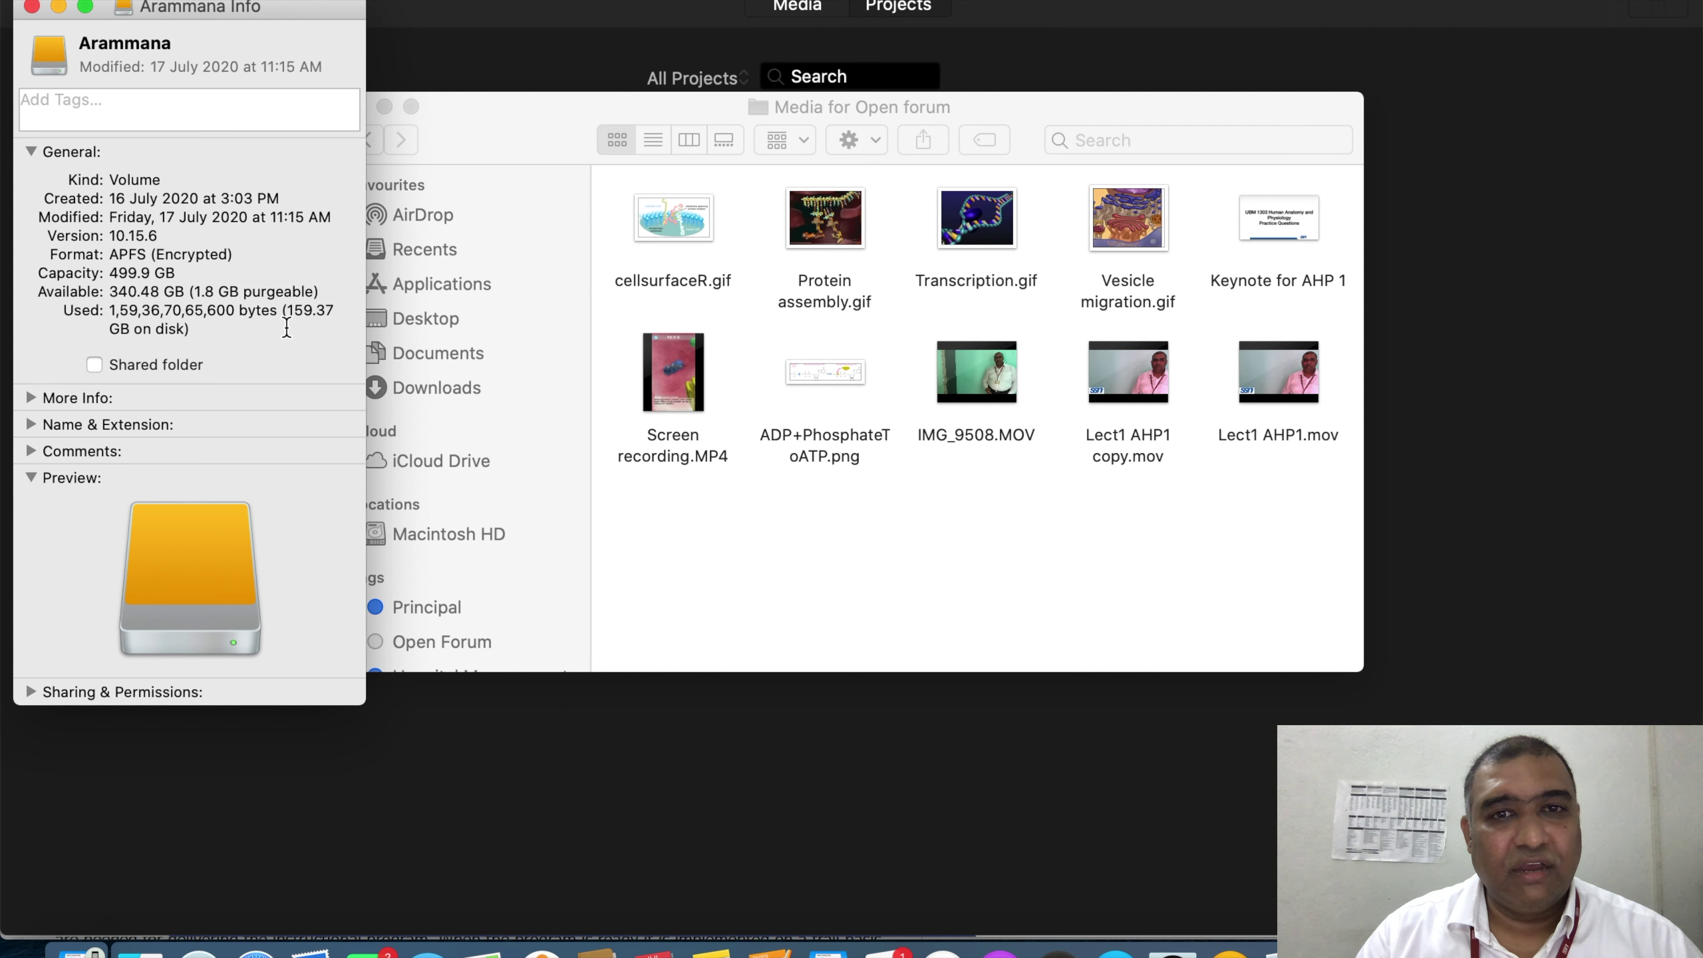
Step: Delete the duplicate Lect1 AHP1 copy.mov and close the volume's information window after checking its used space
click(1142, 396)
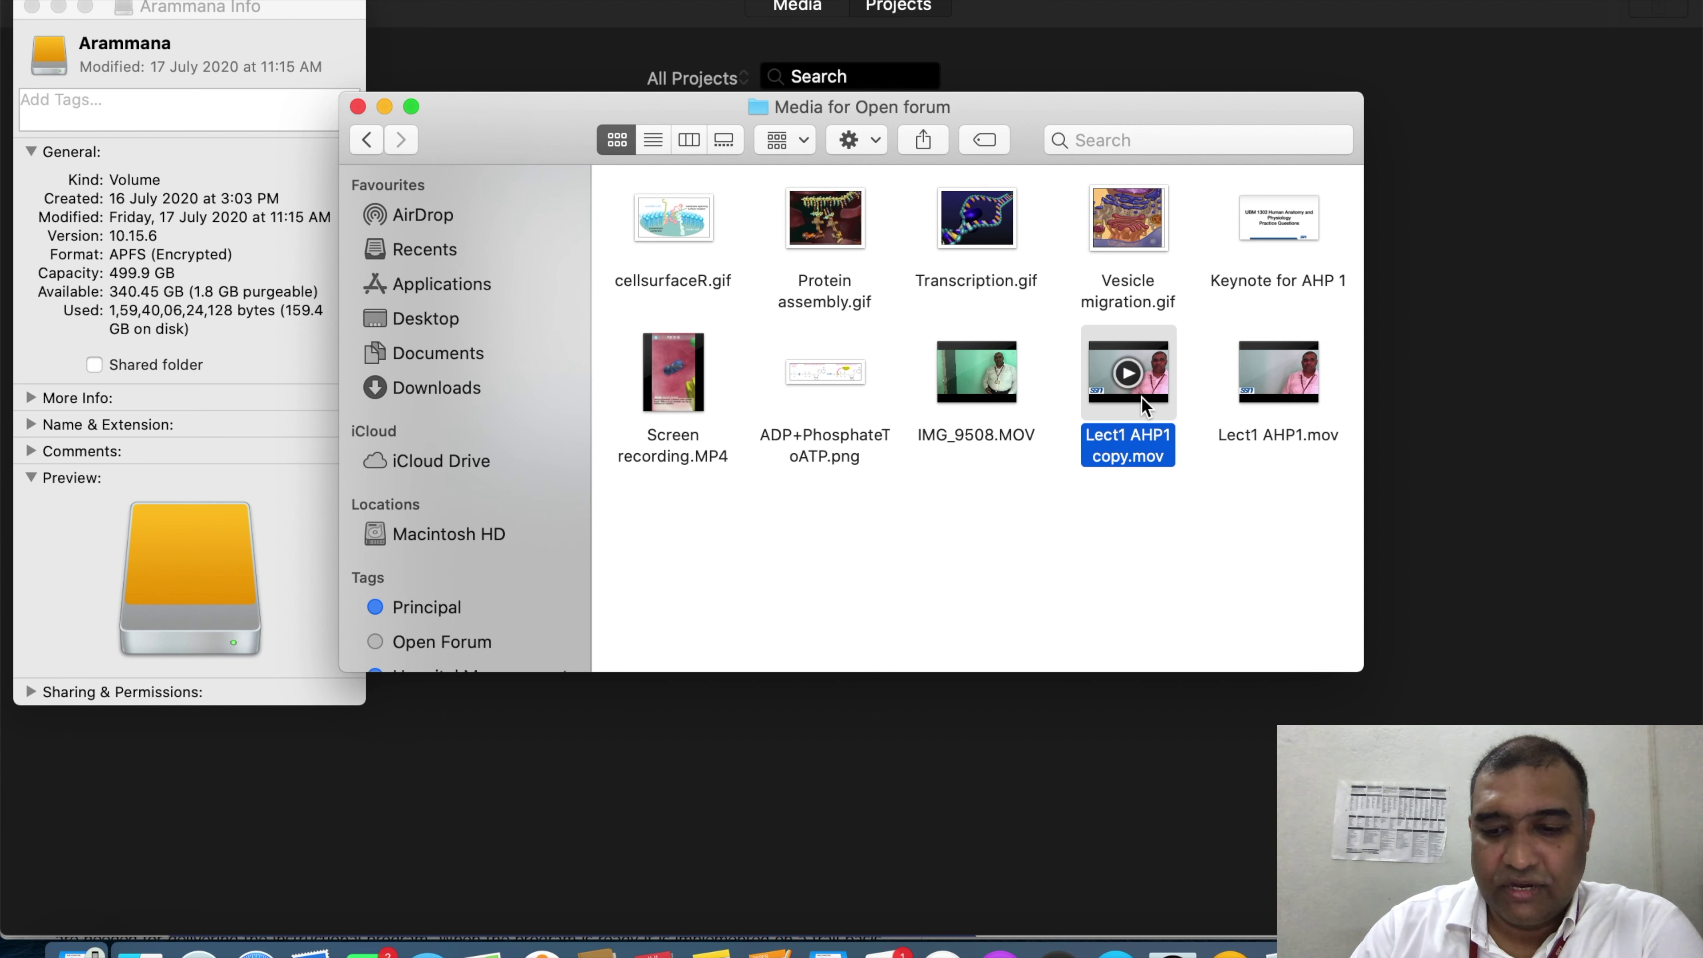
key(super+BackSpace)
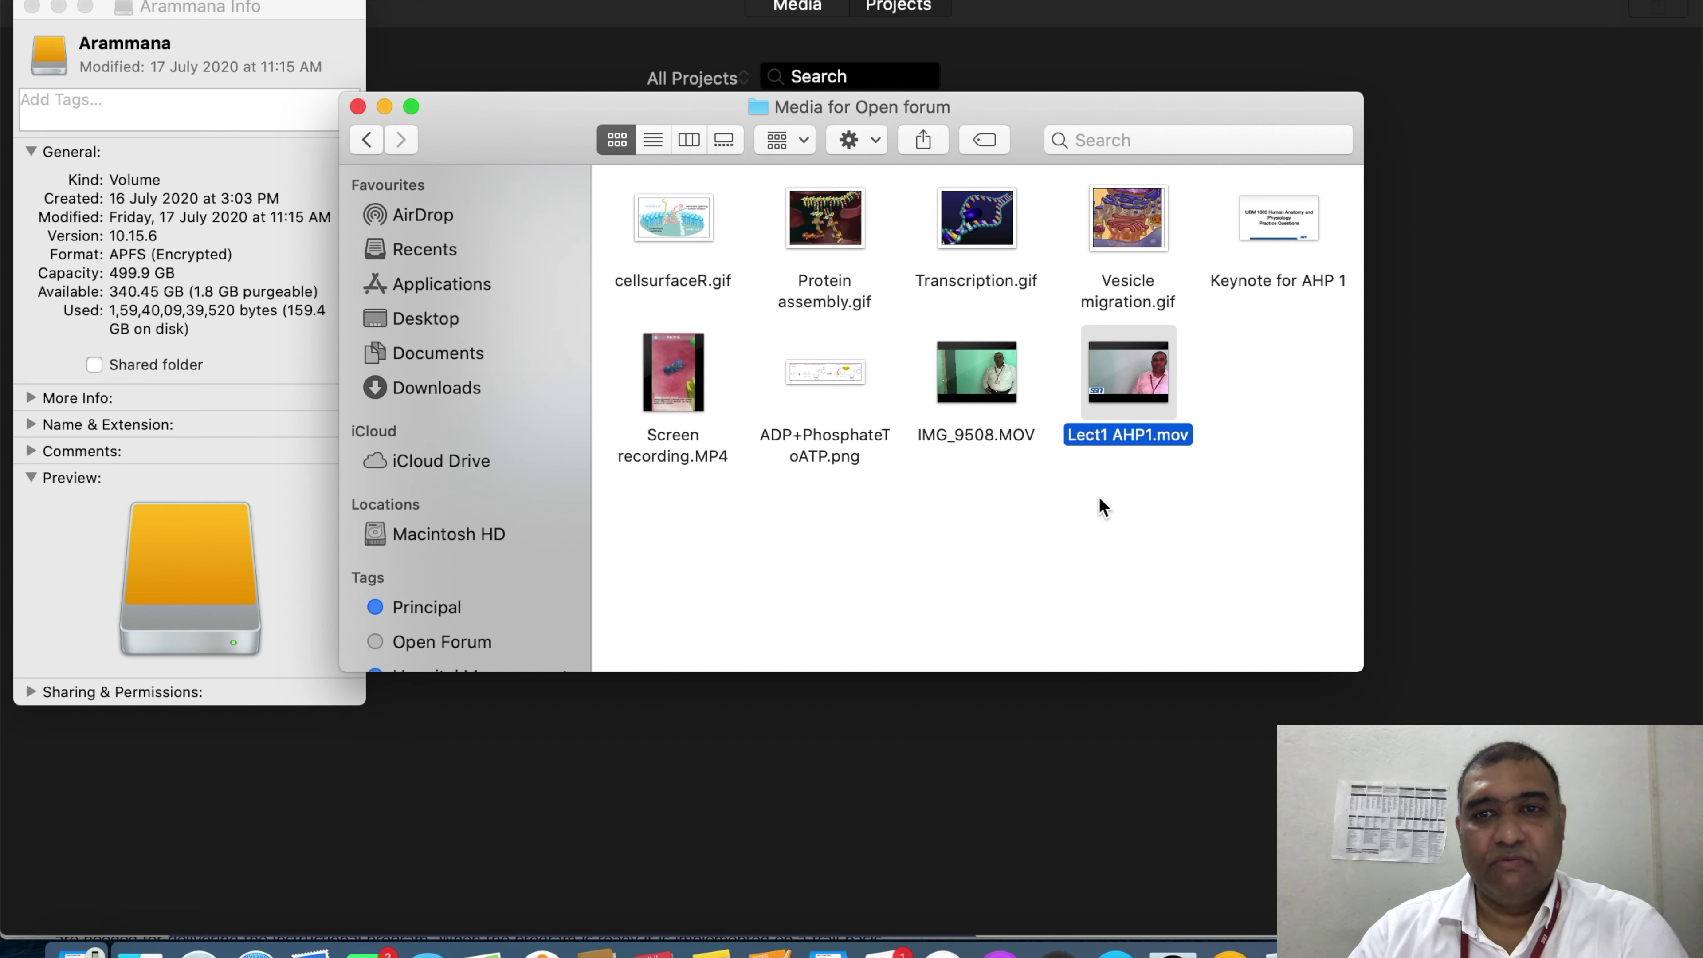
click(1099, 496)
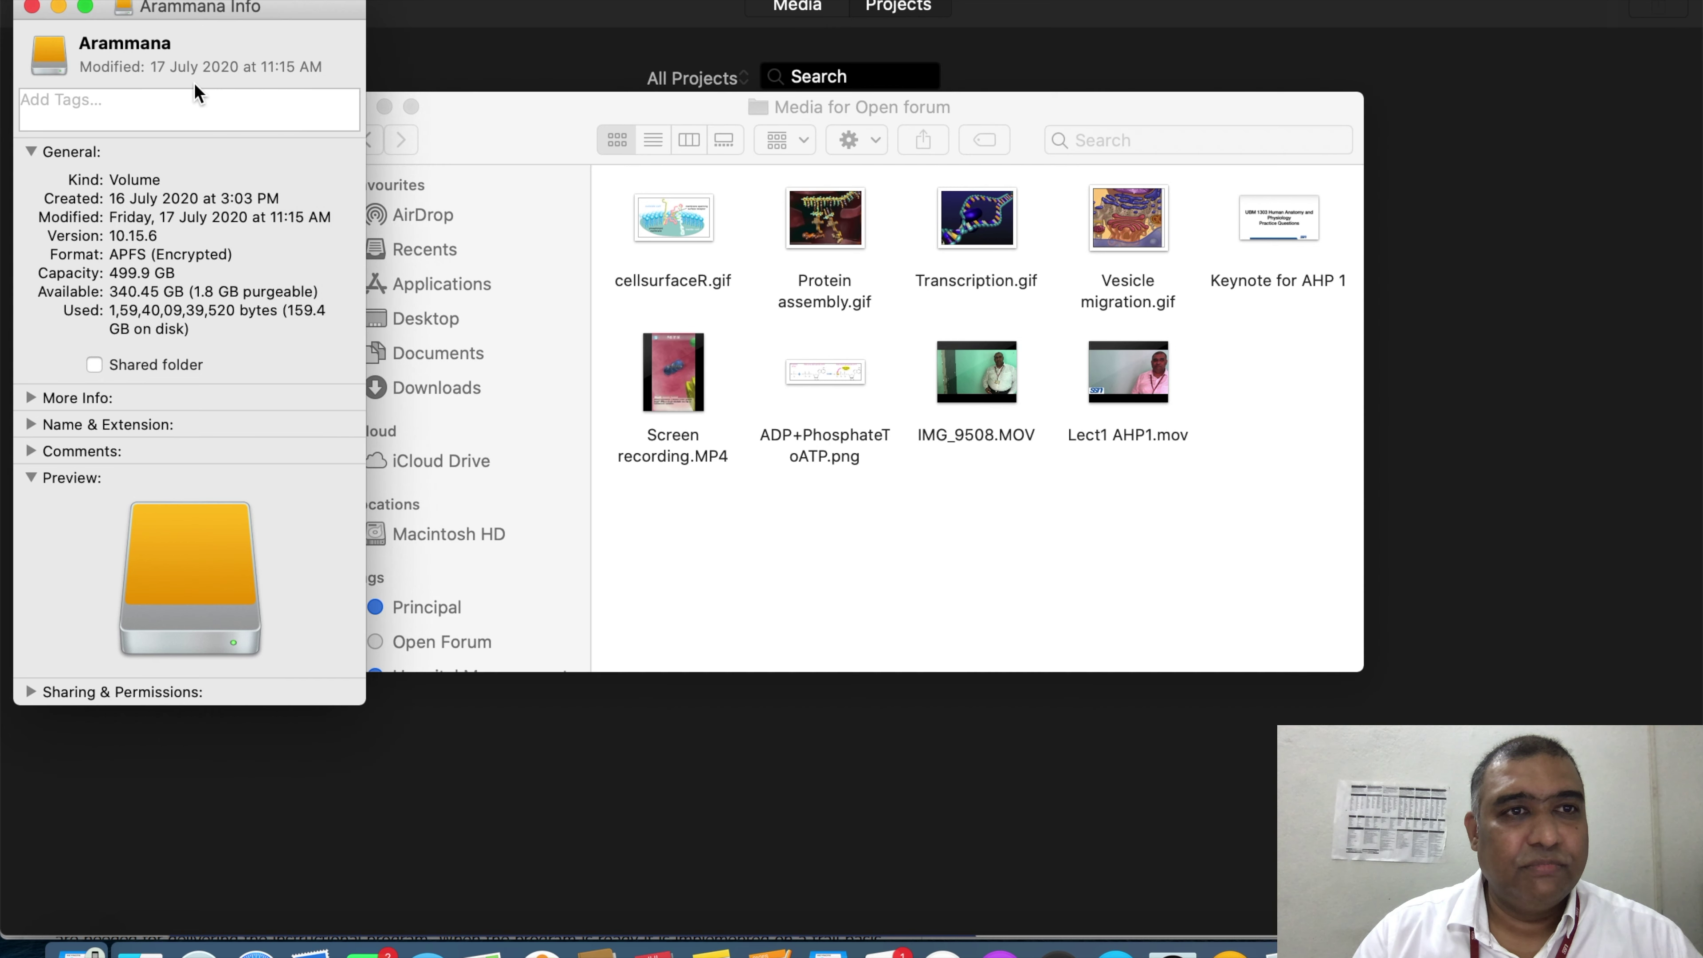
click(32, 7)
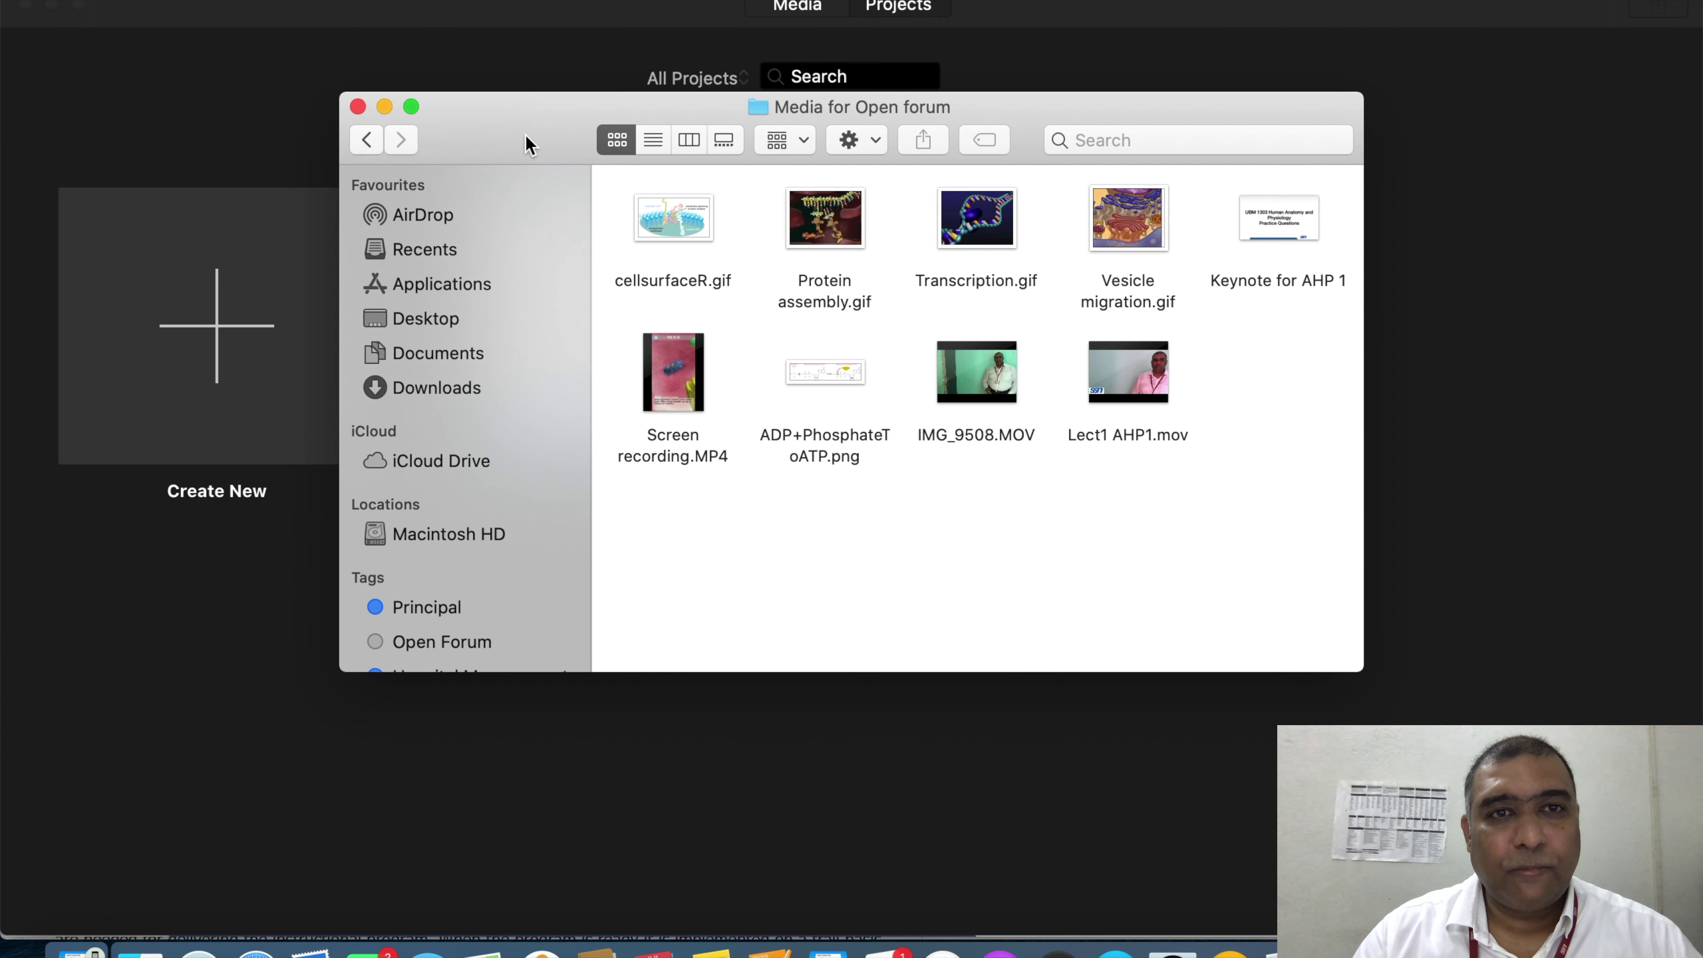
Step: Switch back to iMovie and create a new project of type Movie
drag(530, 144, 686, 143)
click(235, 353)
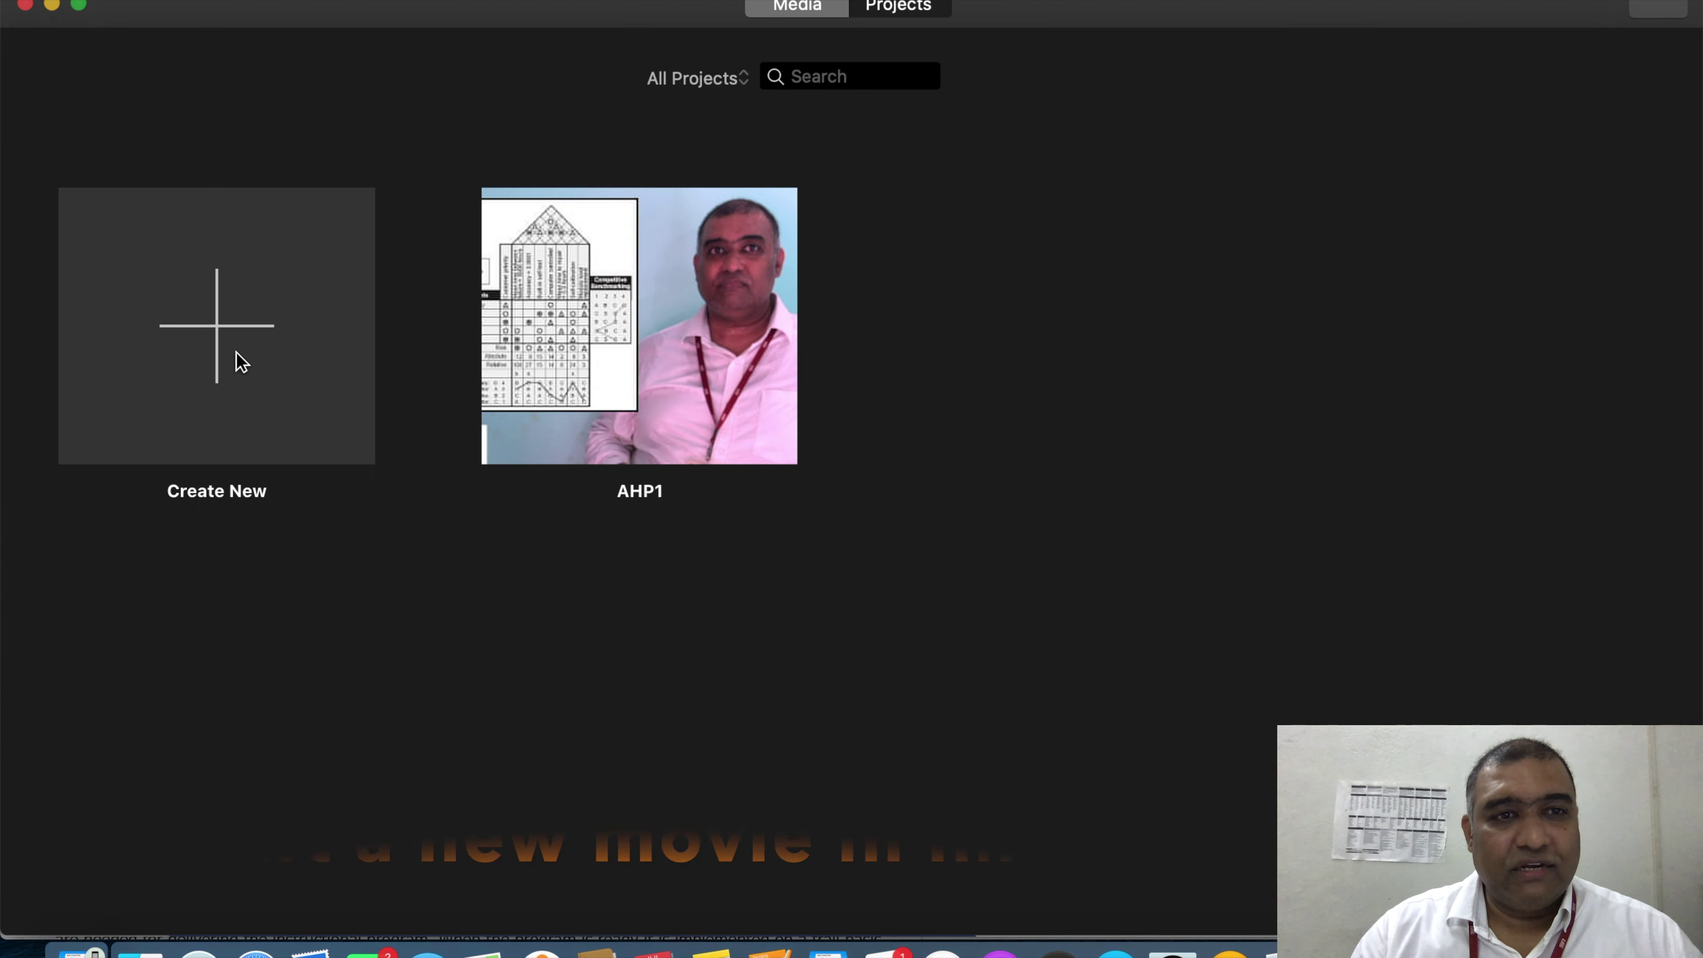
click(224, 336)
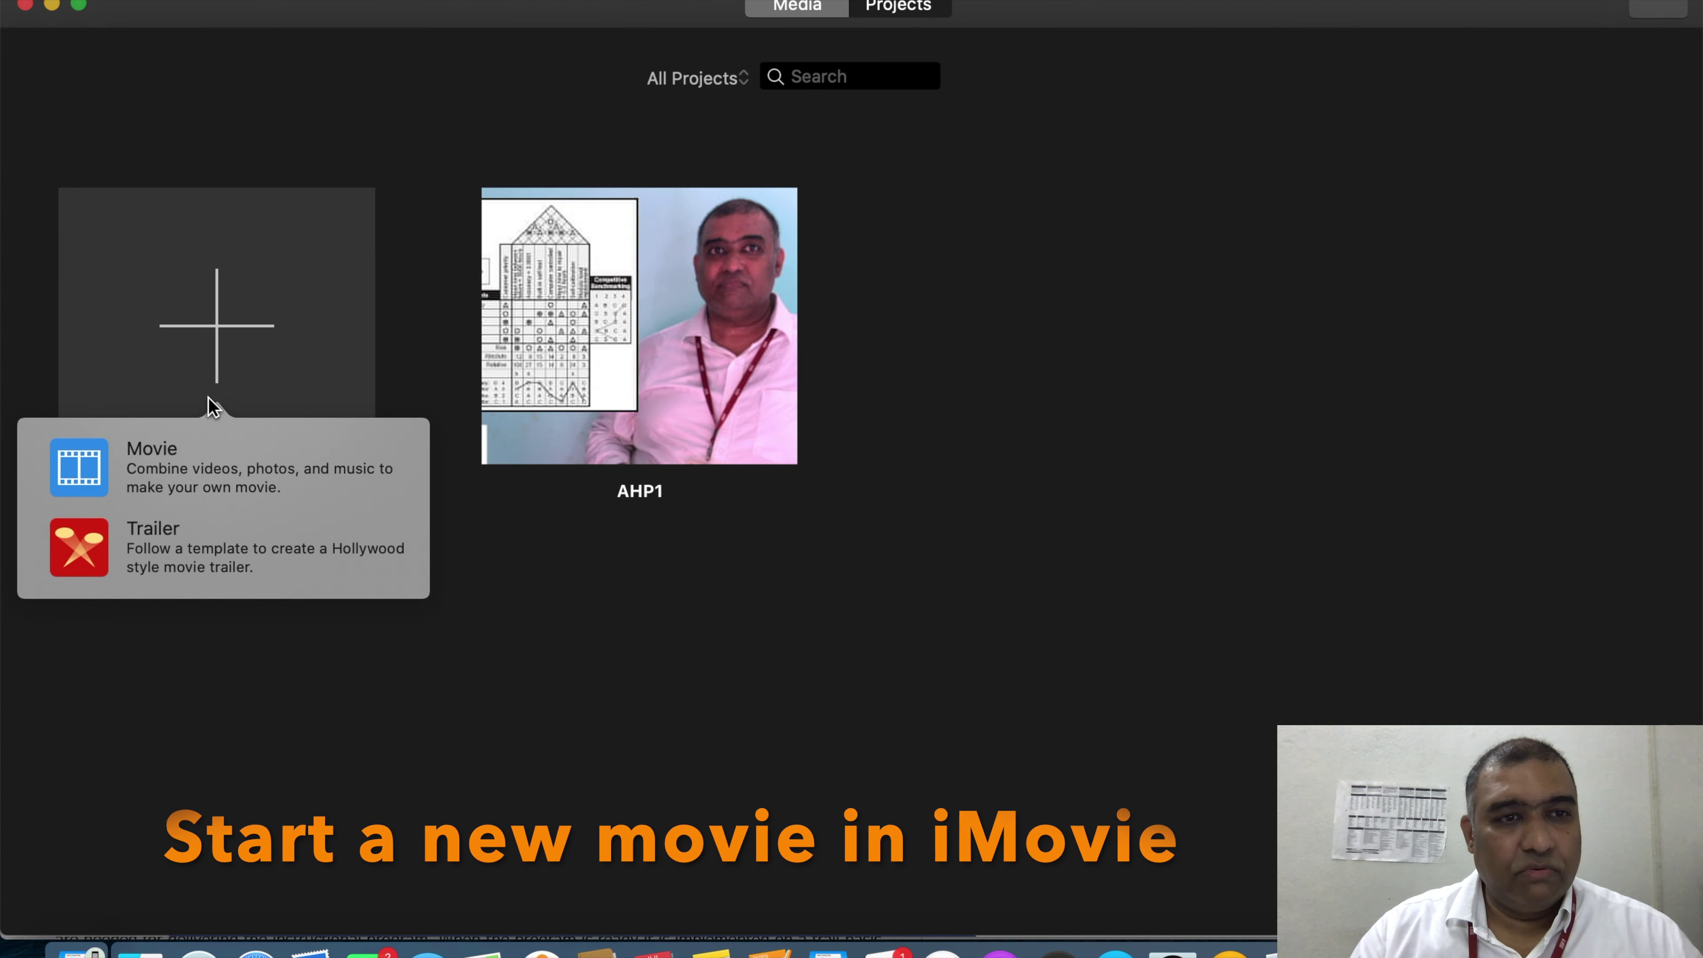
click(206, 467)
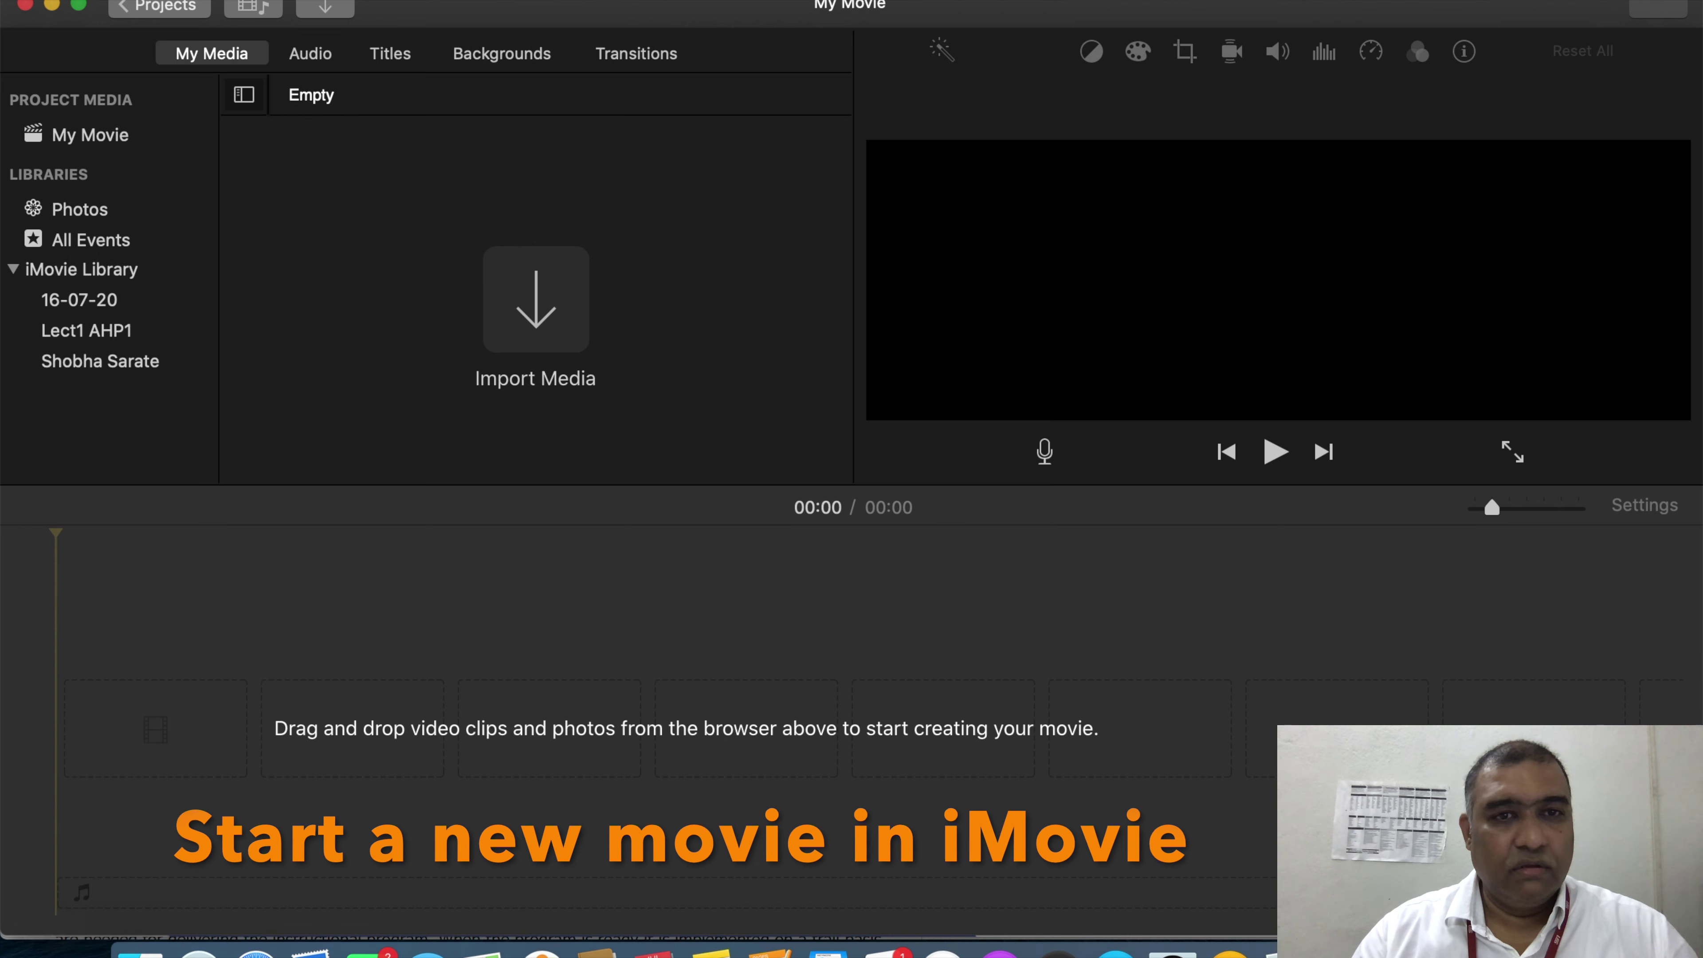
Step: Try to import IMG_9508.MOV from the Finder folder into the empty media browser of the new project
key(super+Tab)
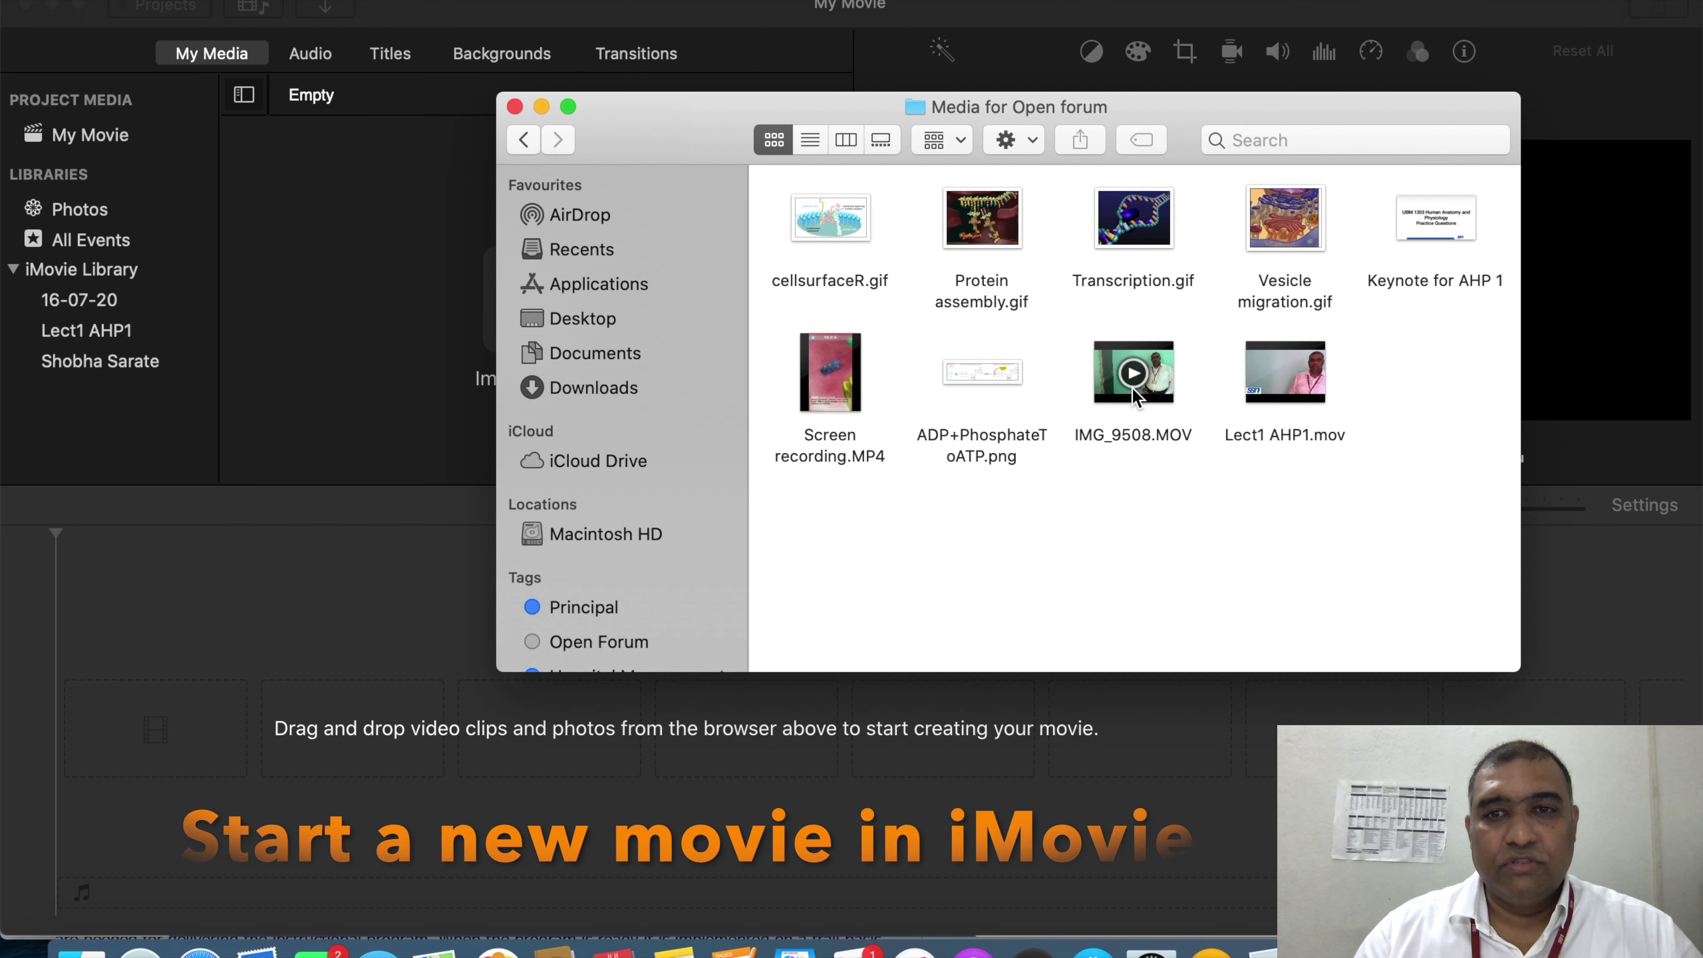
drag(1148, 430, 388, 347)
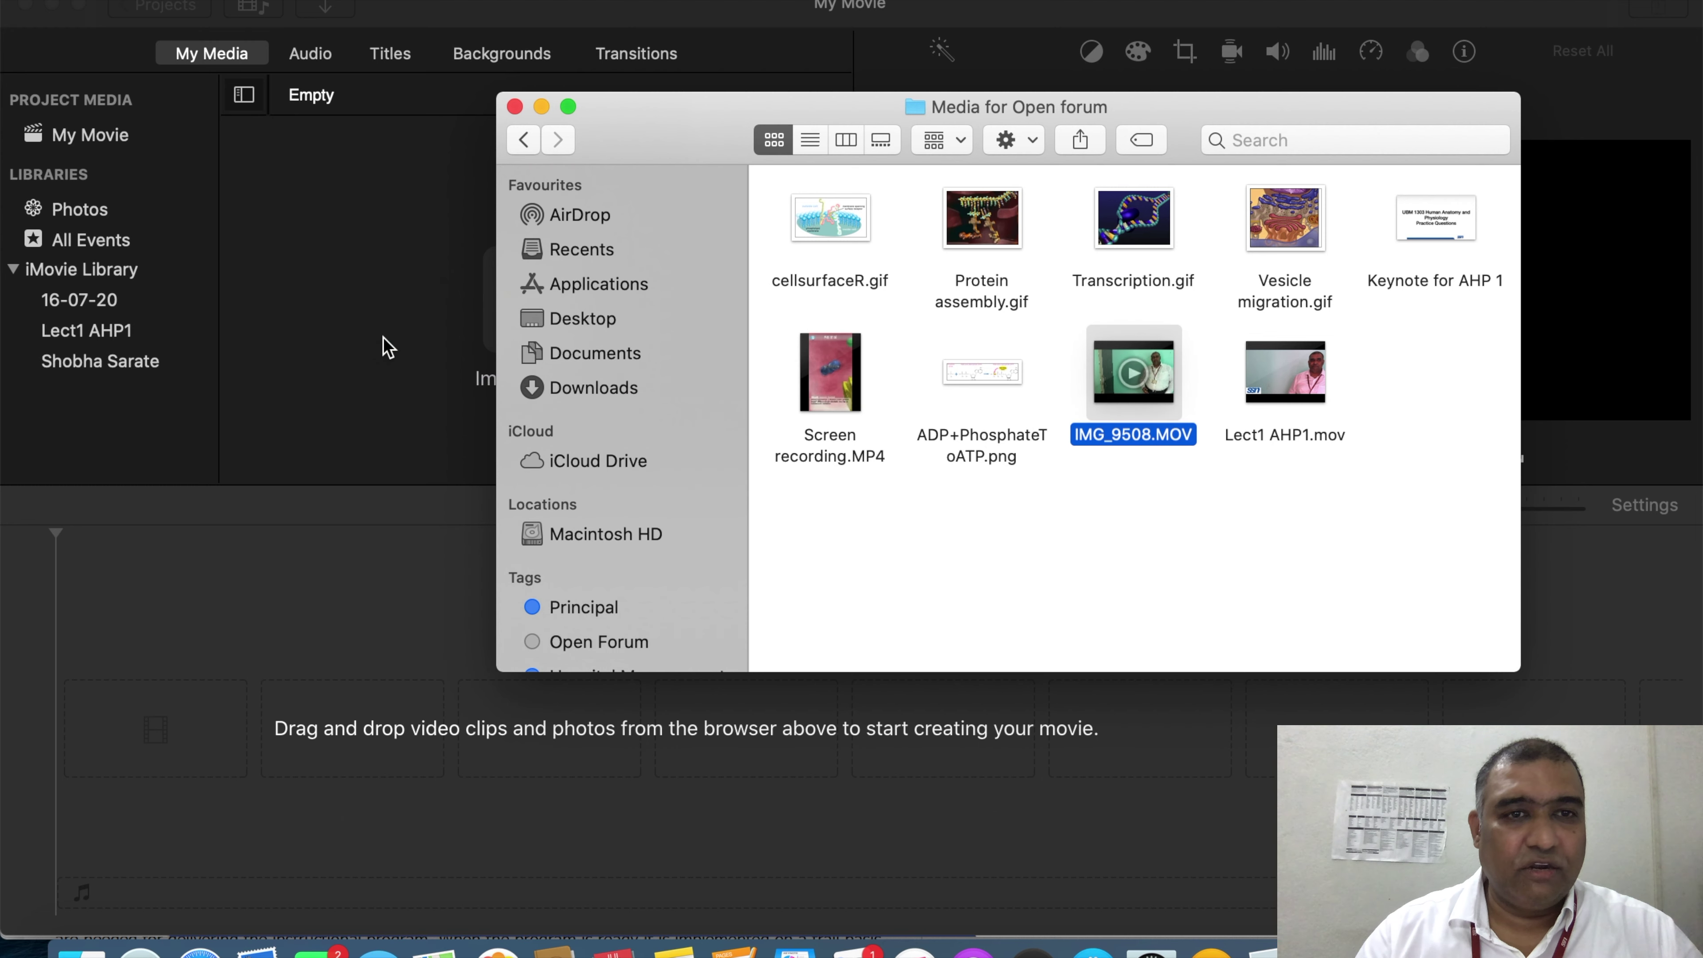
drag(1133, 411, 347, 334)
click(347, 334)
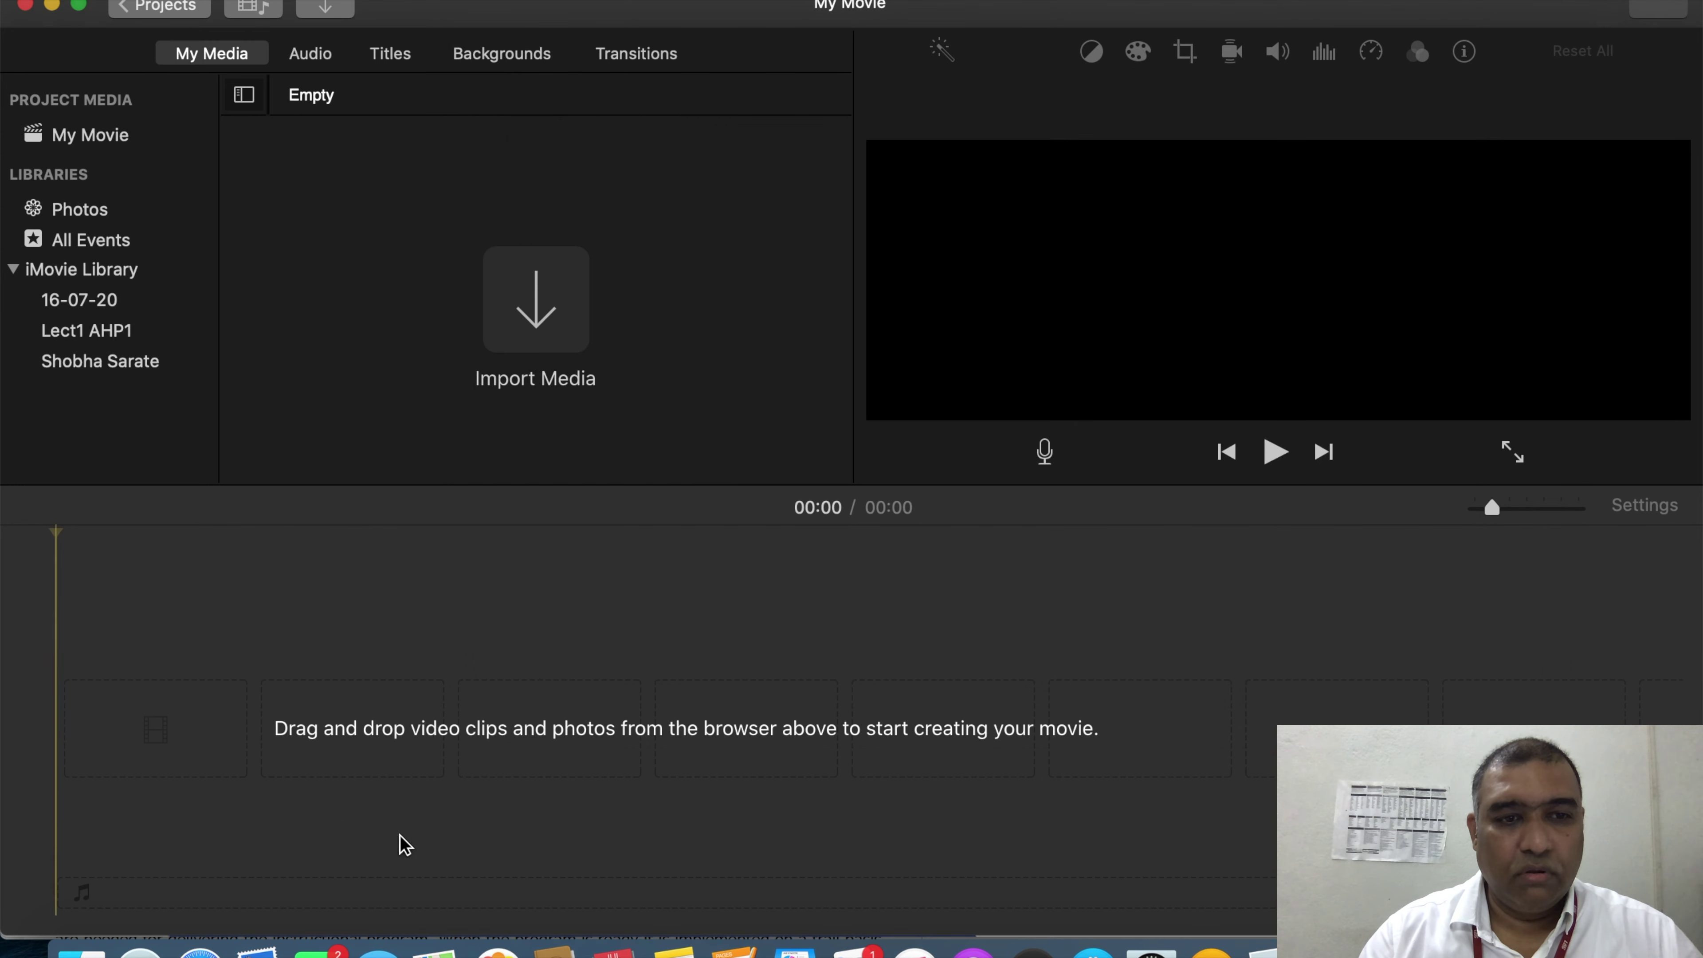
click(80, 951)
drag(1132, 366, 399, 296)
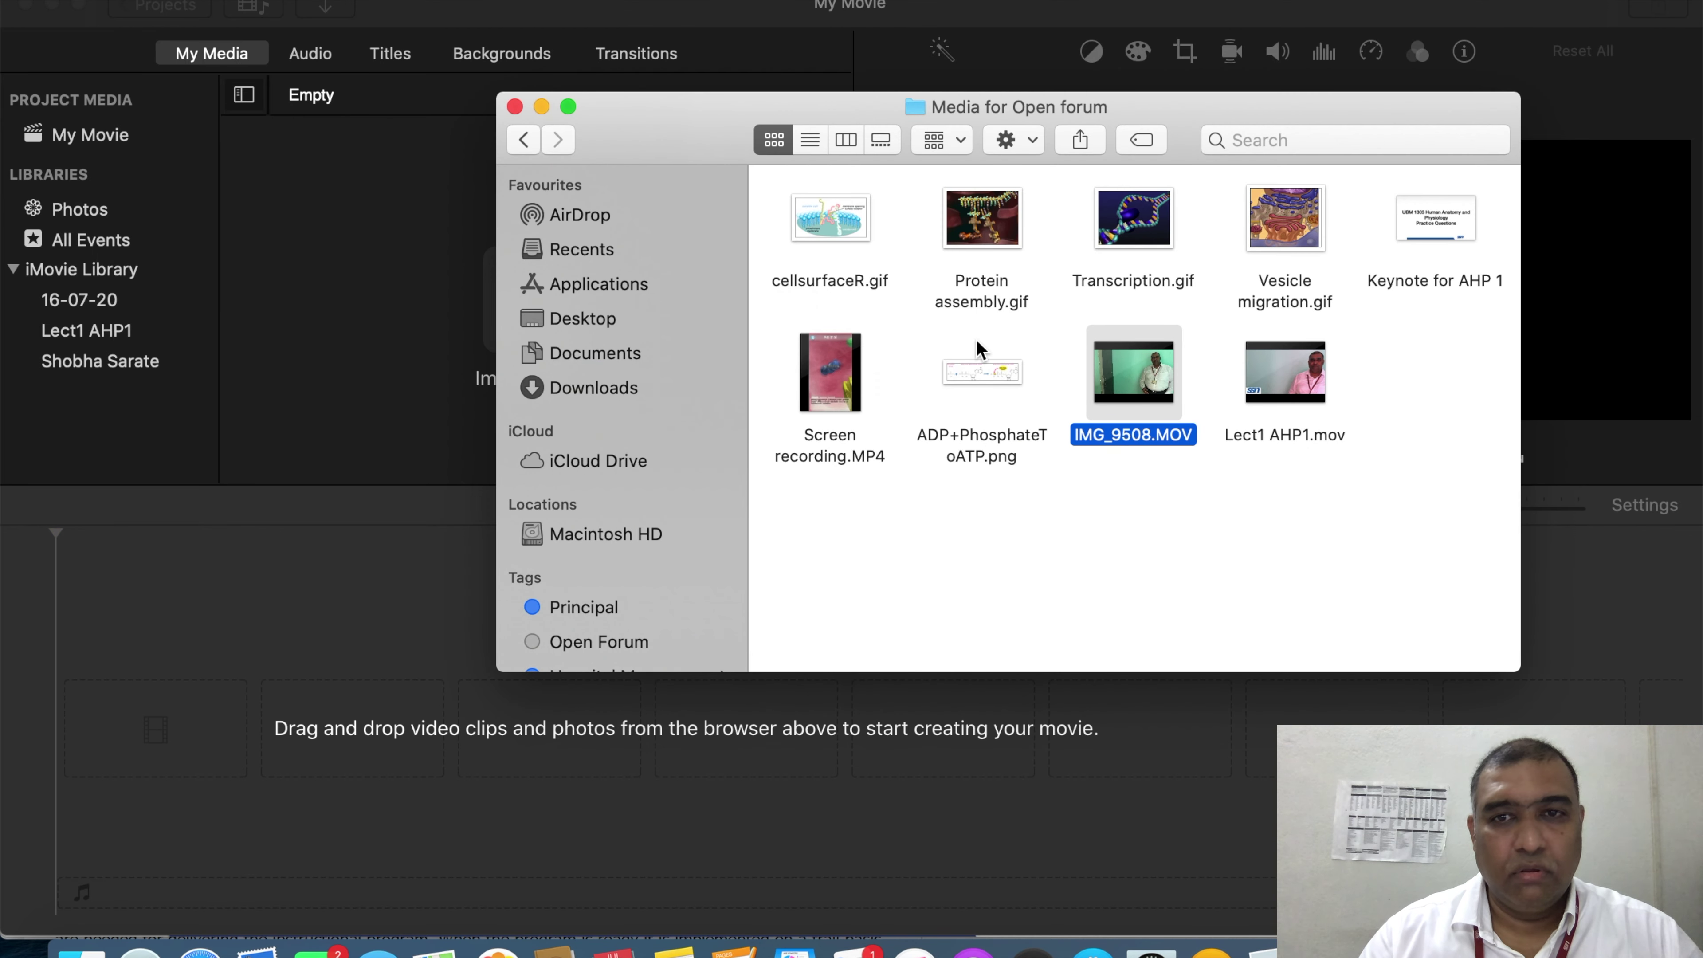
drag(1134, 366, 289, 295)
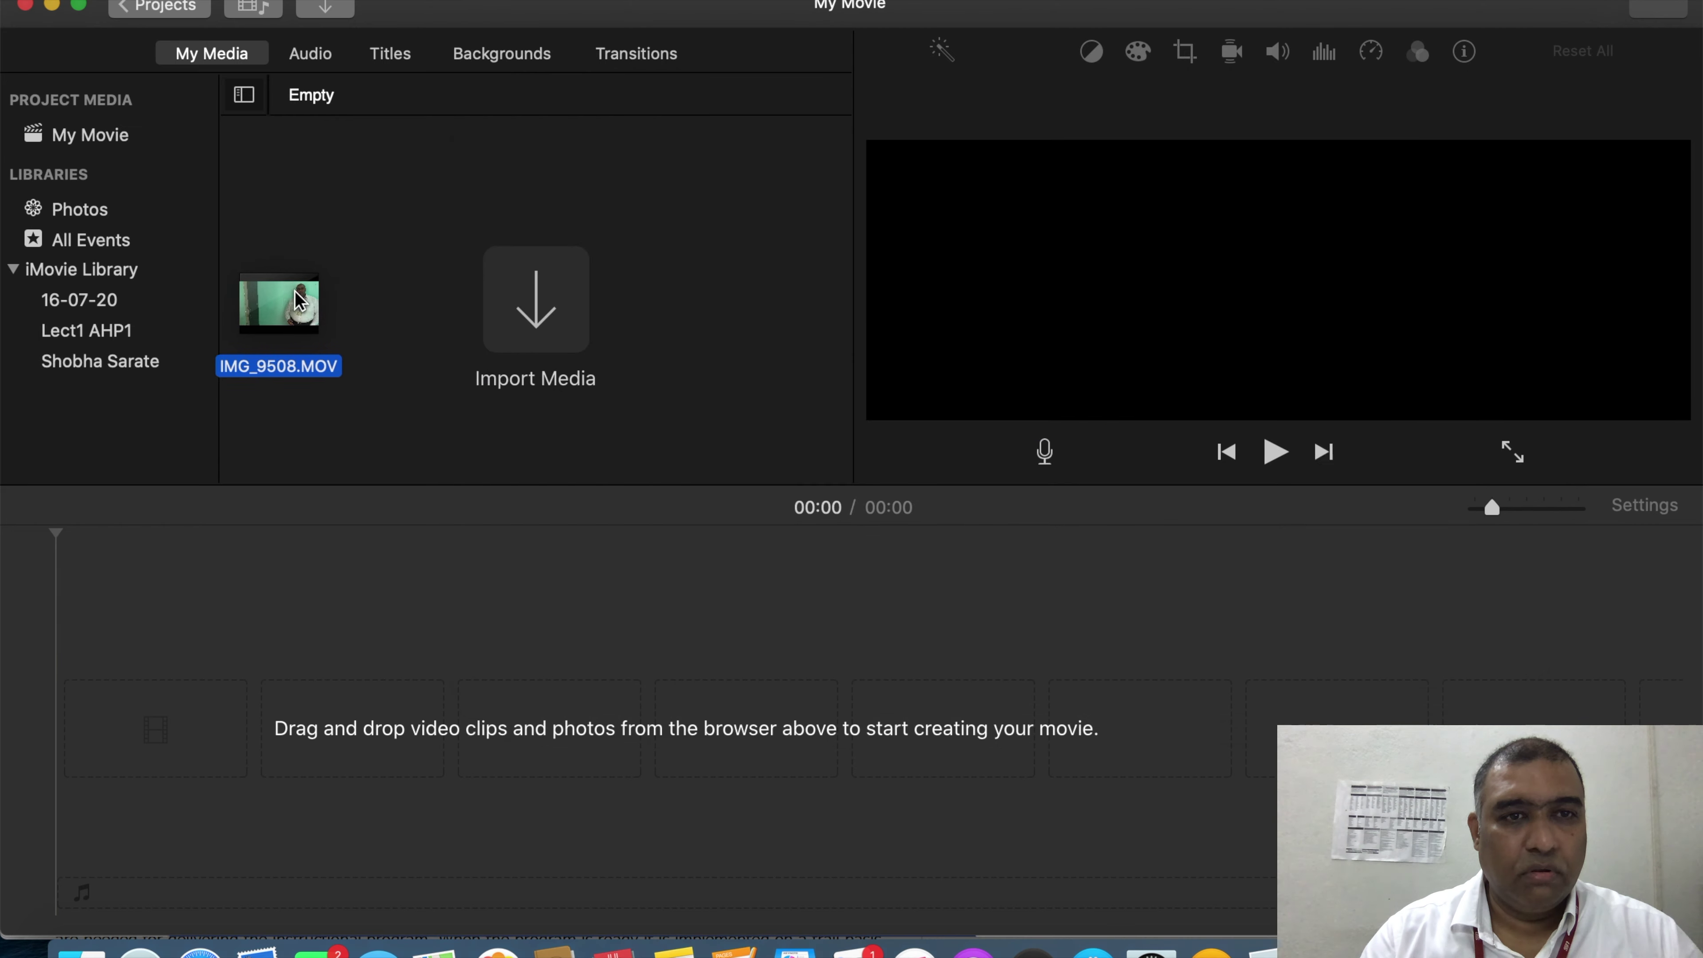
click(80, 952)
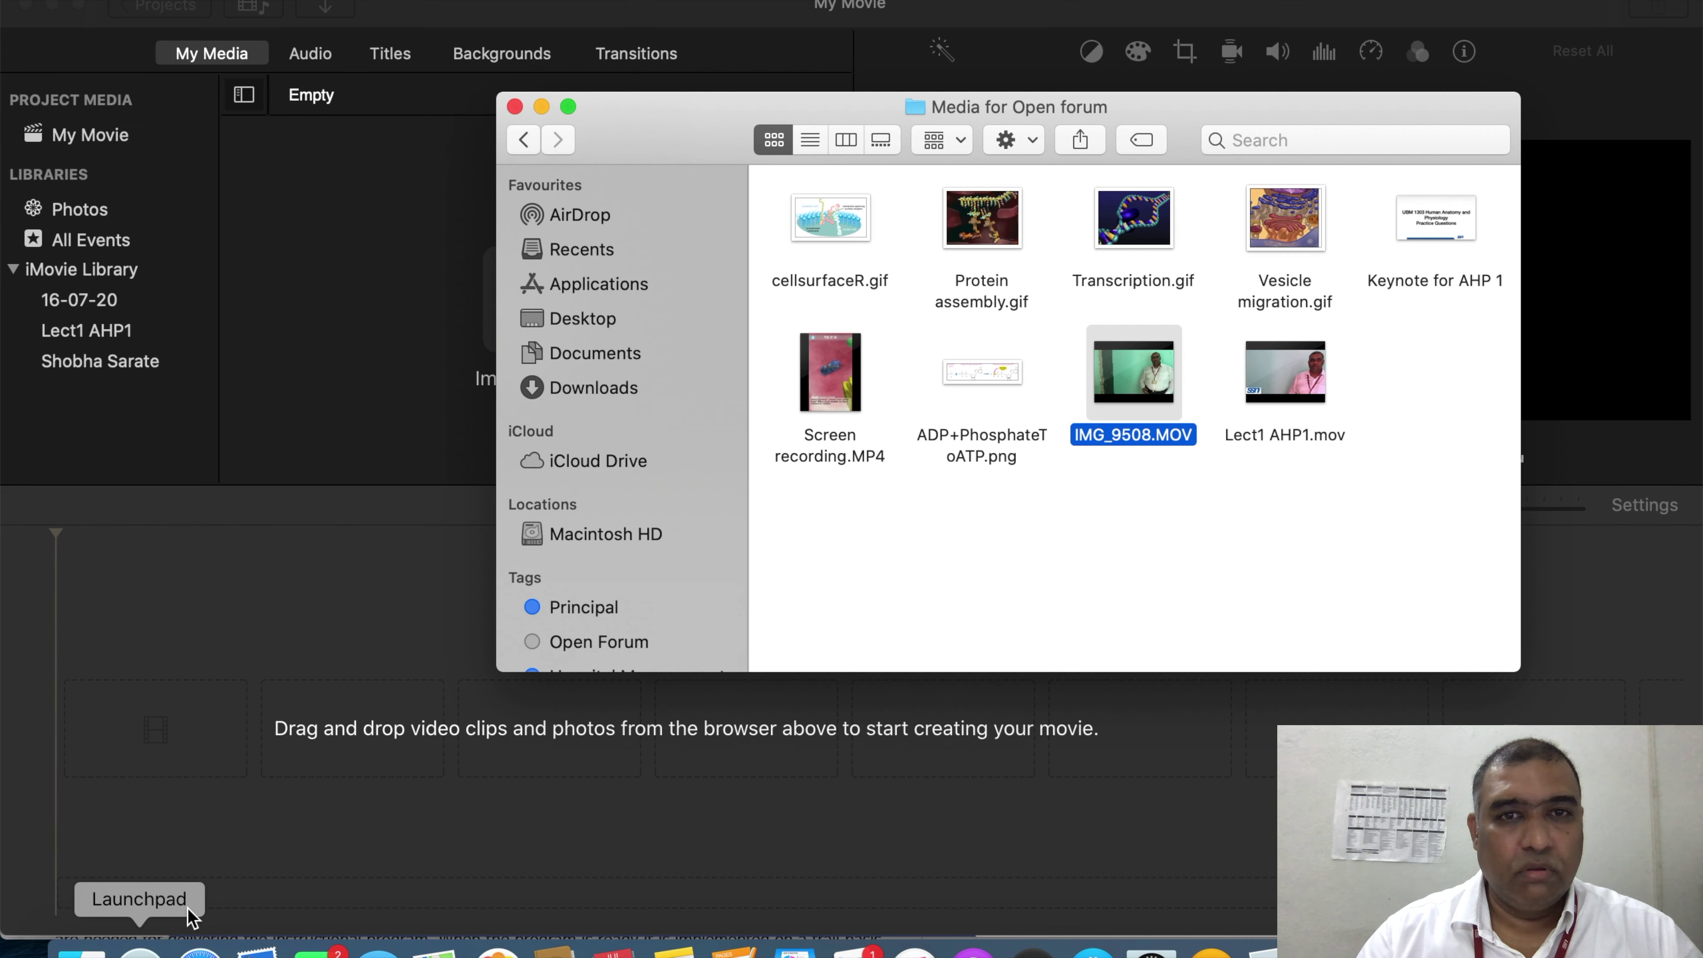
drag(684, 134, 1072, 132)
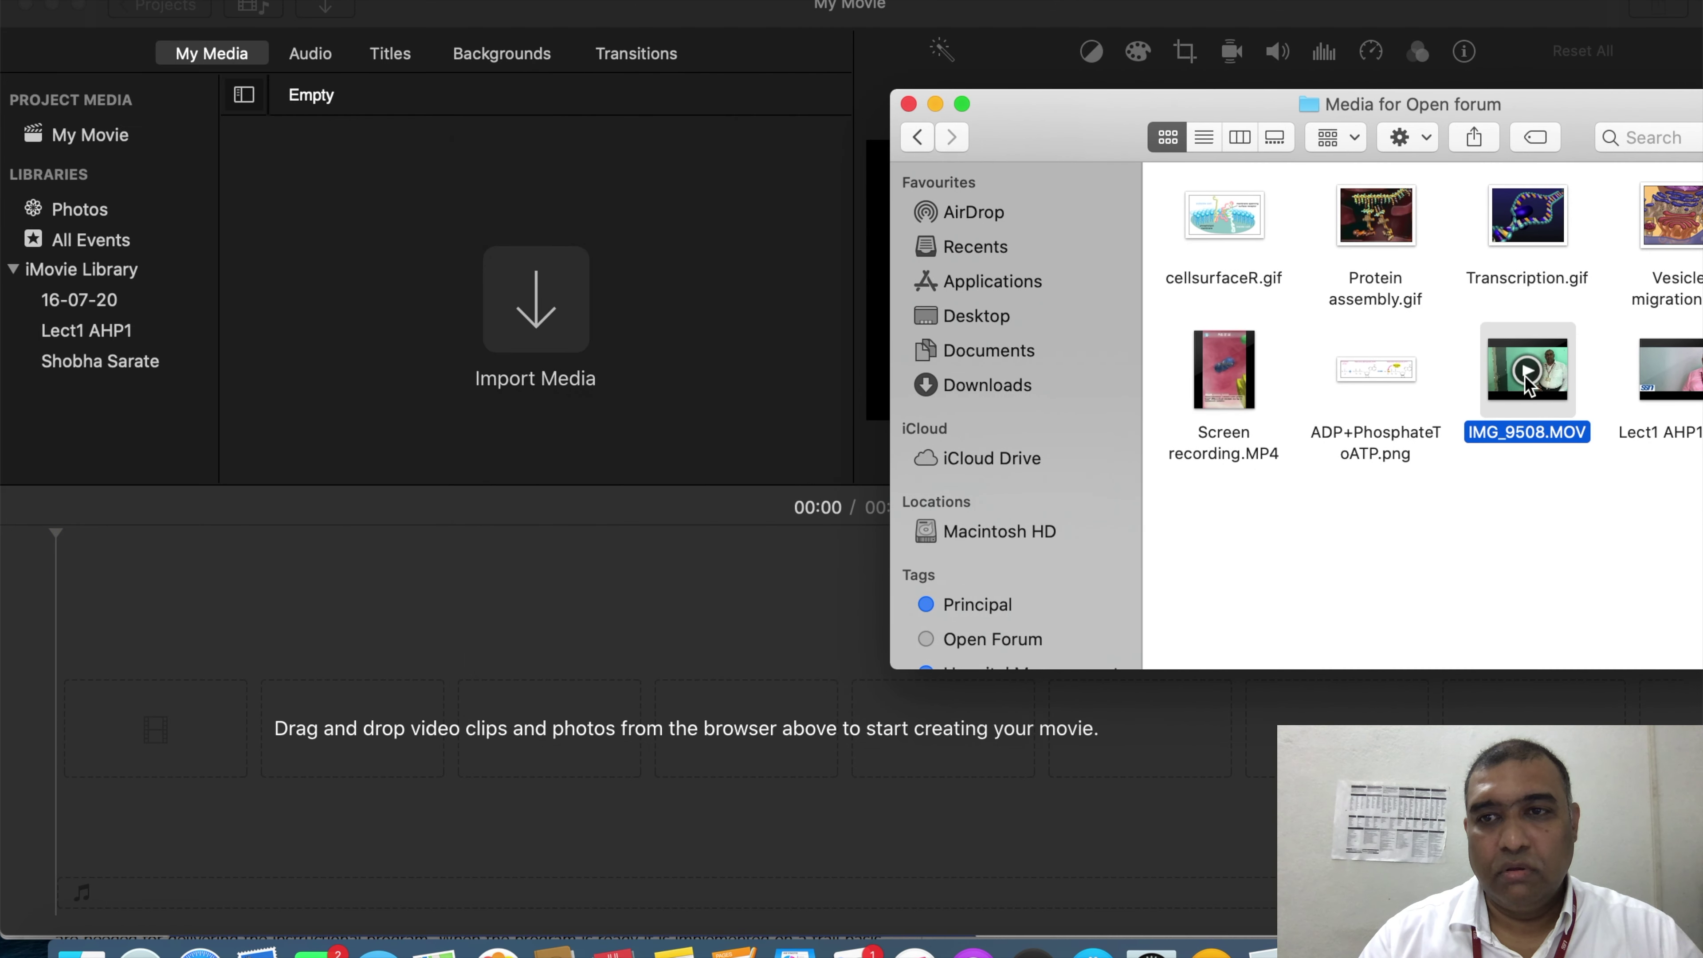
drag(1503, 389, 590, 315)
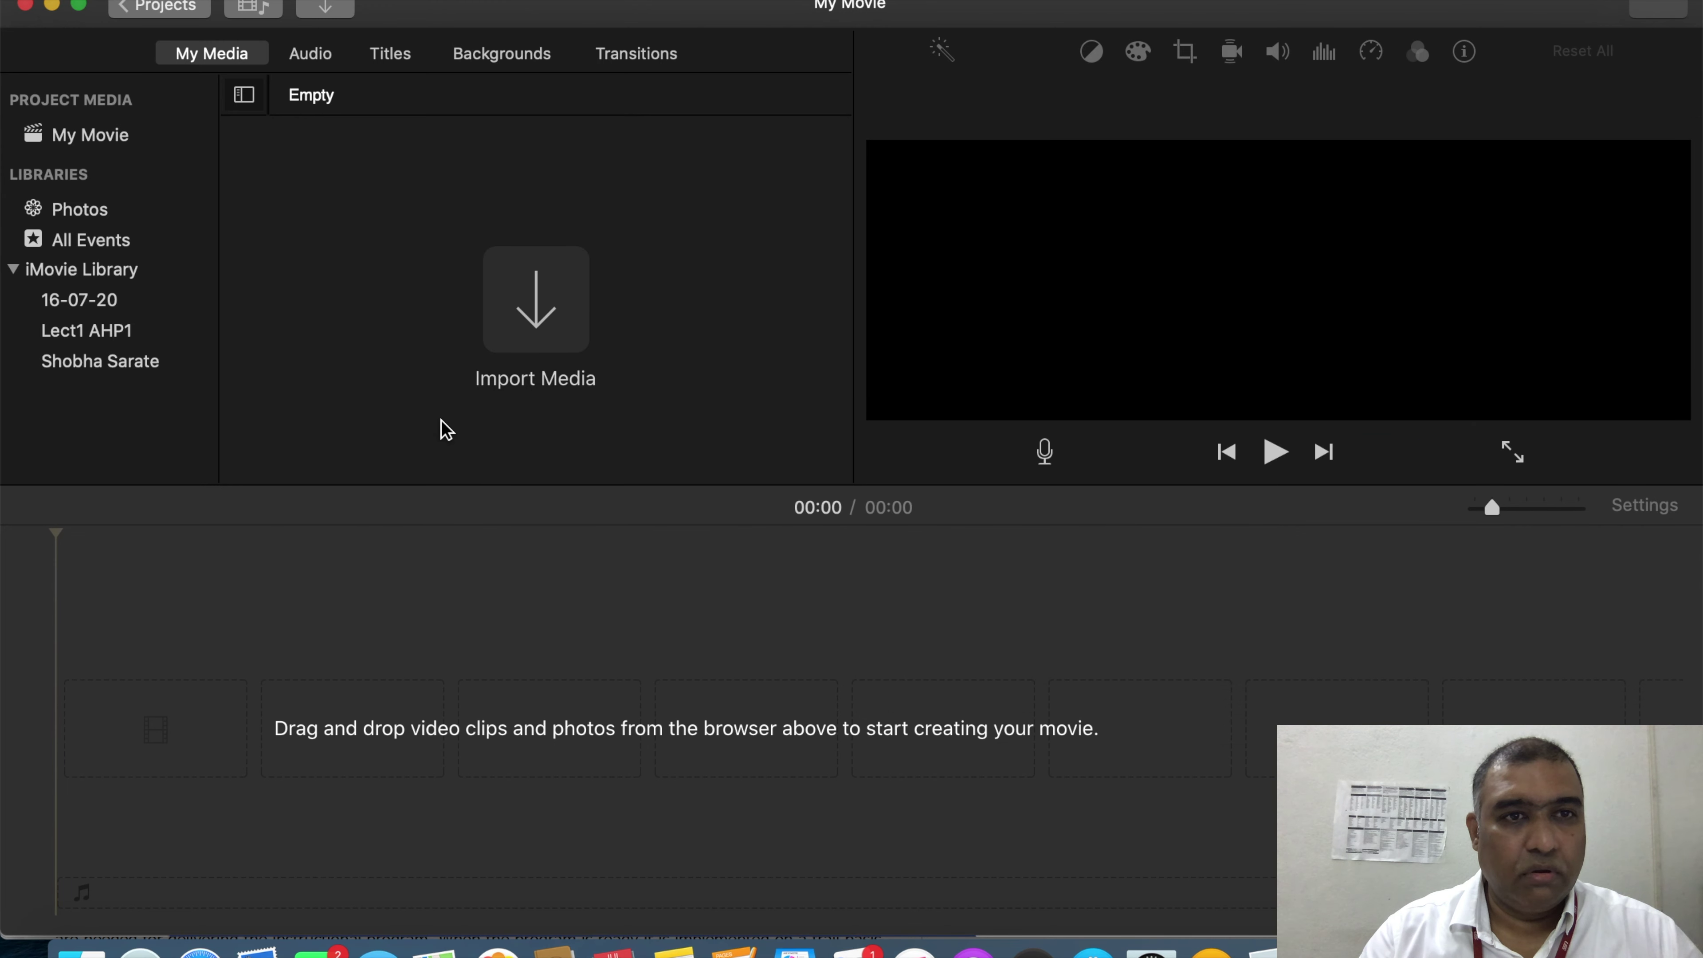
Step: Choose My Movie as the media location and import IMG_9508.MOV into it from the Finder folder
click(40, 136)
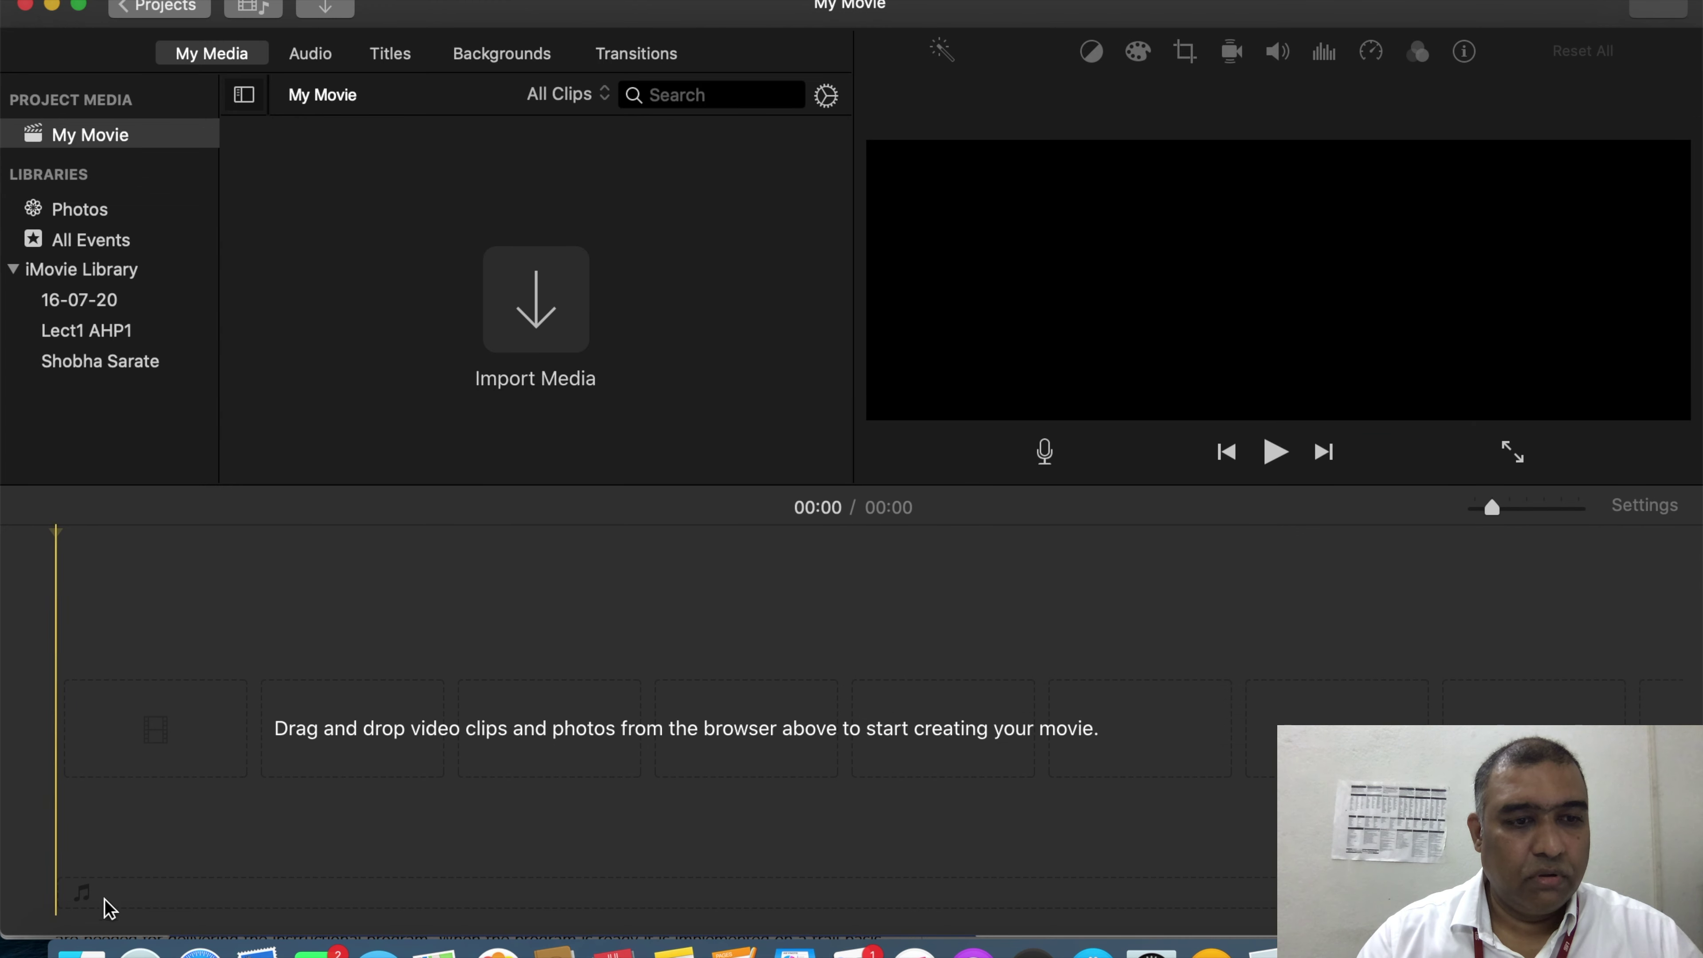
click(81, 951)
drag(1492, 387, 565, 346)
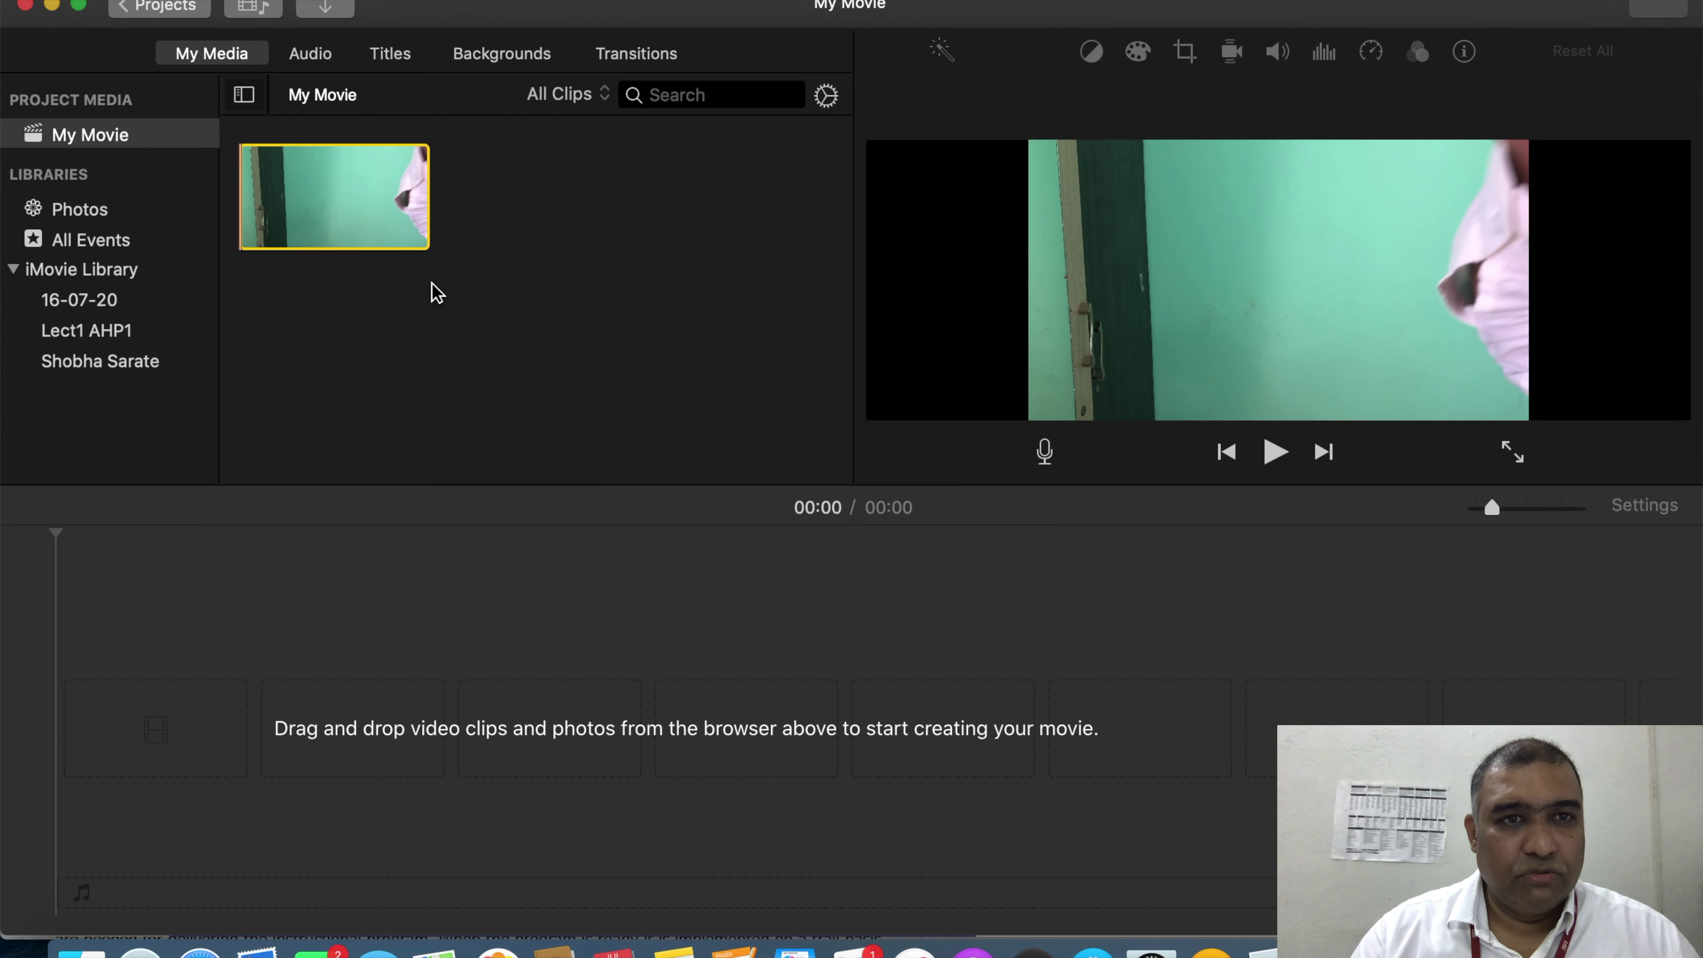
Step: Add the imported clip to the start of the timeline and enlarge the timeline's clip display
drag(368, 236, 278, 761)
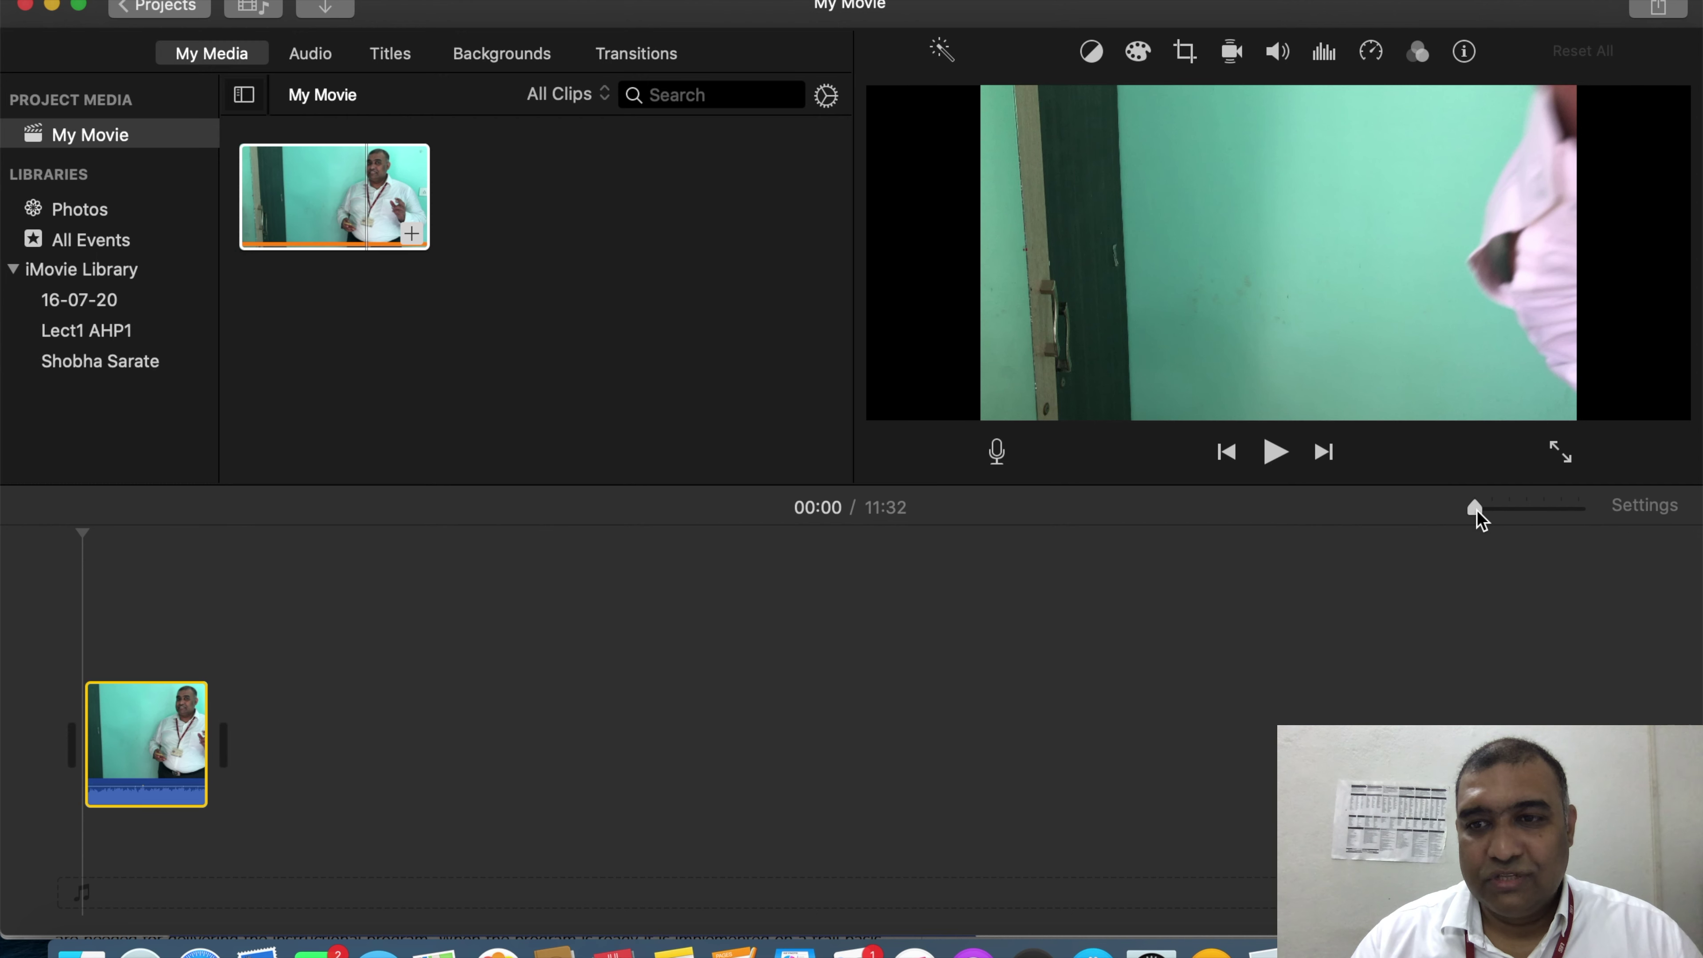
mouse_move(1478, 510)
mouse_down()
mouse_move(1582, 521)
mouse_move(1480, 523)
mouse_move(1509, 514)
mouse_up()
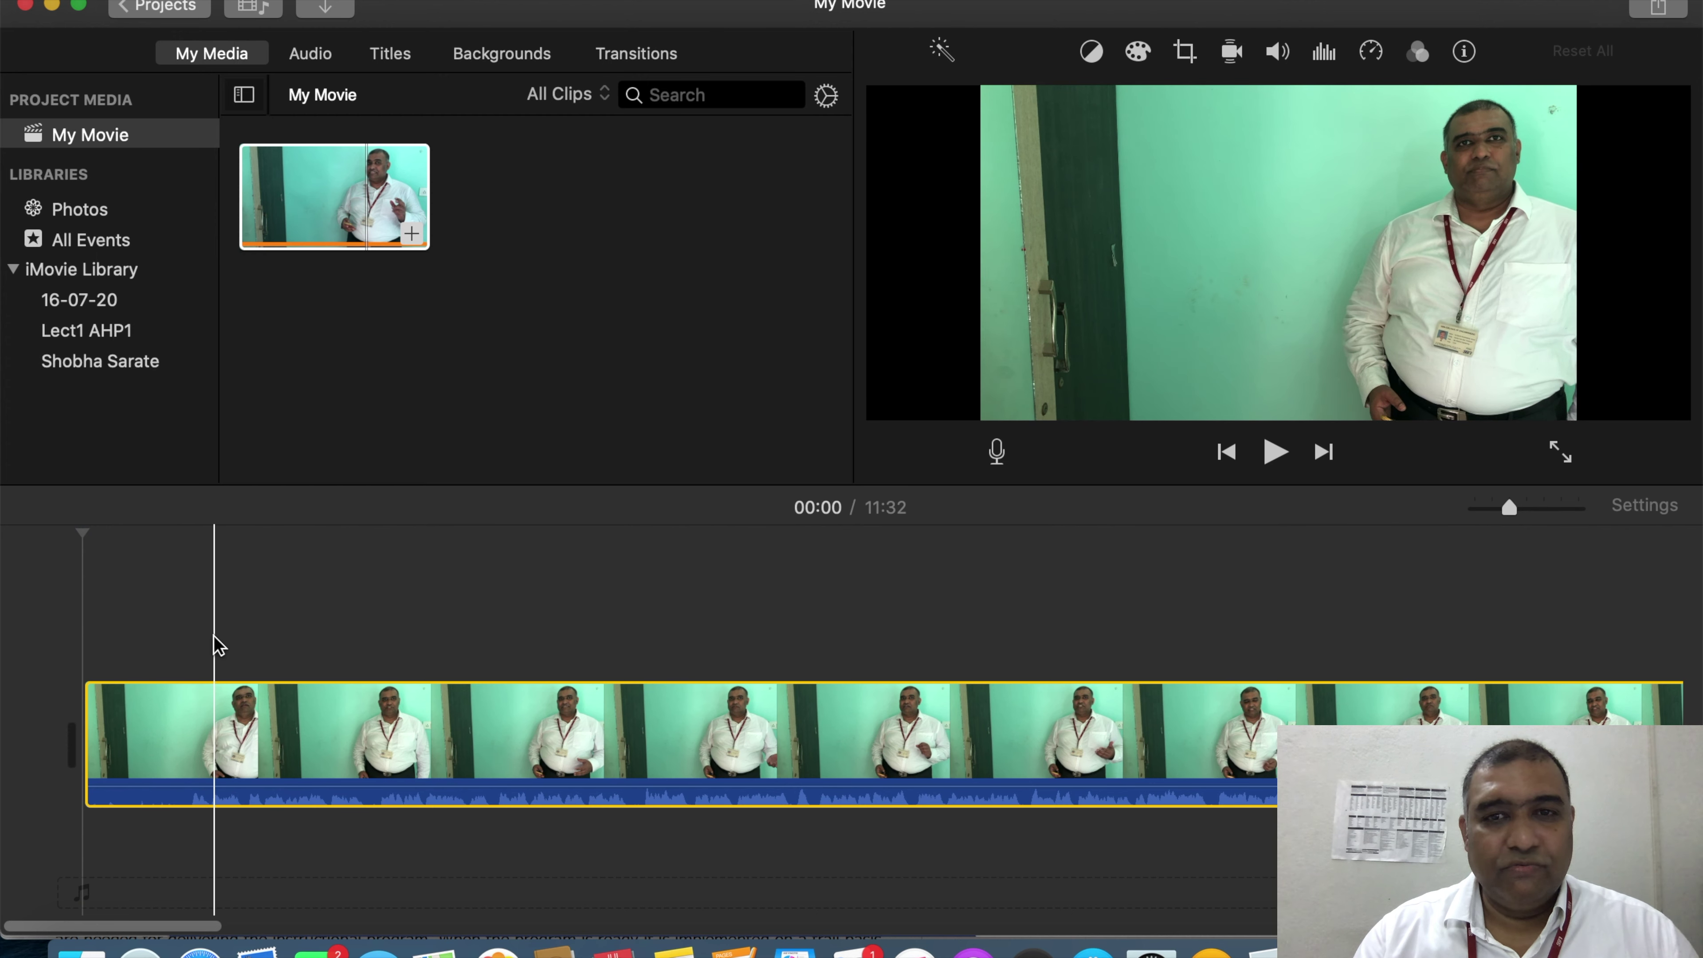
Step: Play the opening seconds of the timeline clip from near its start and select the source clip in My Media
click(98, 590)
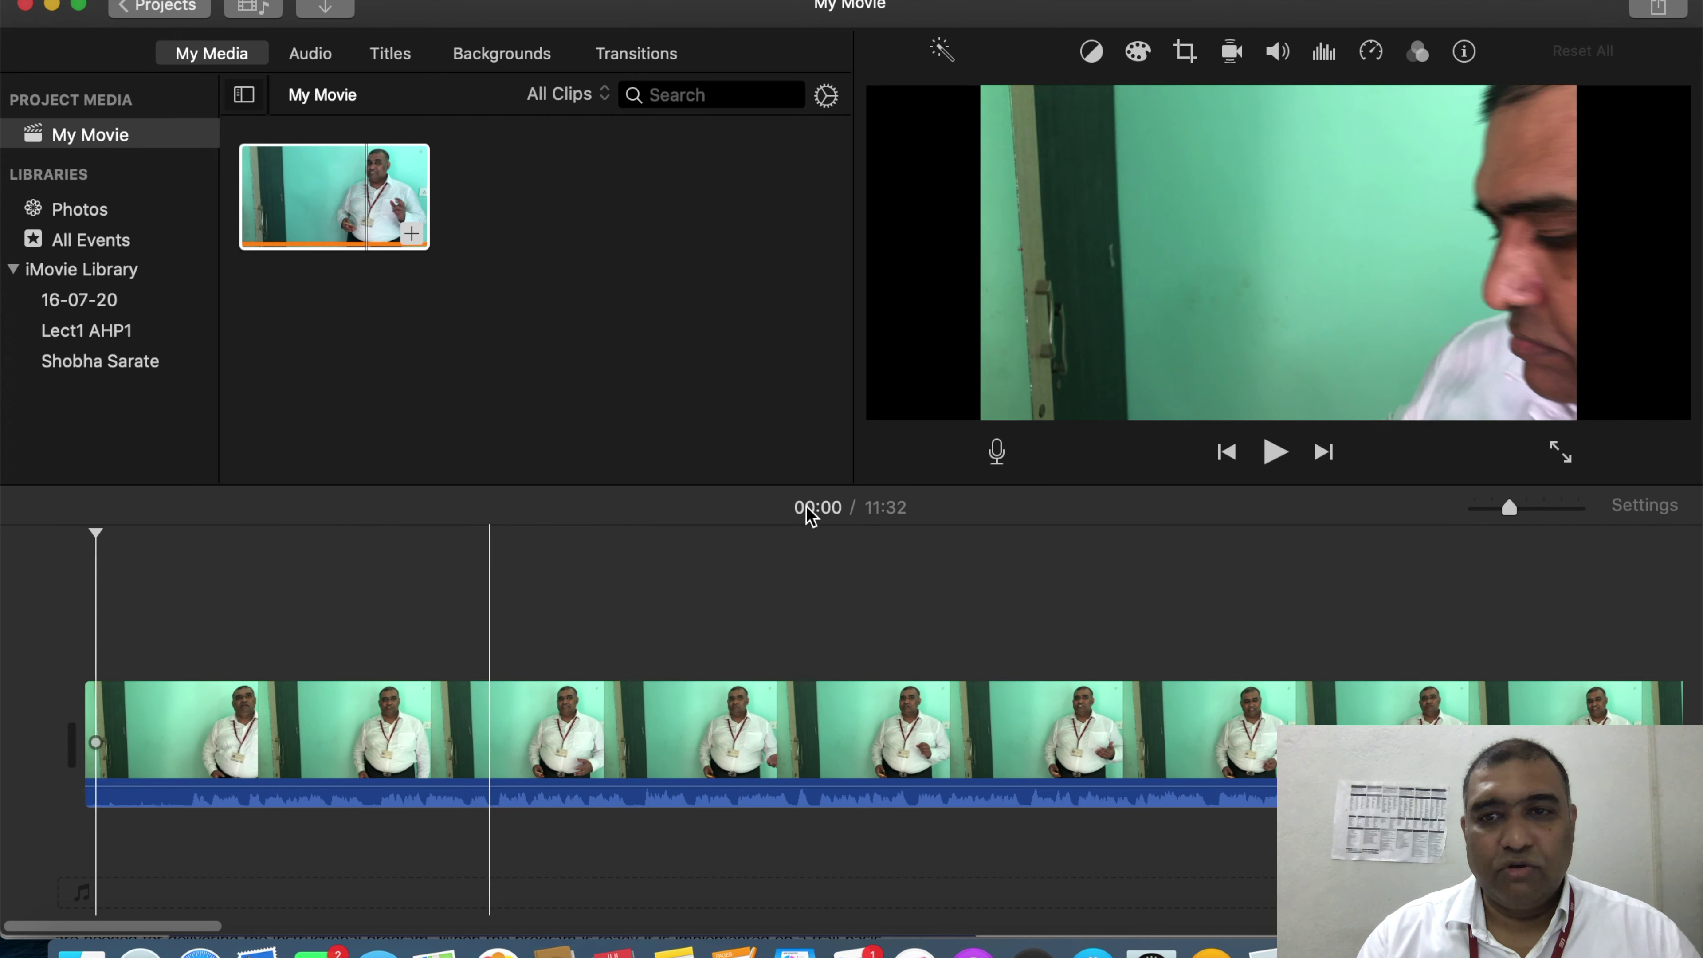
click(1274, 463)
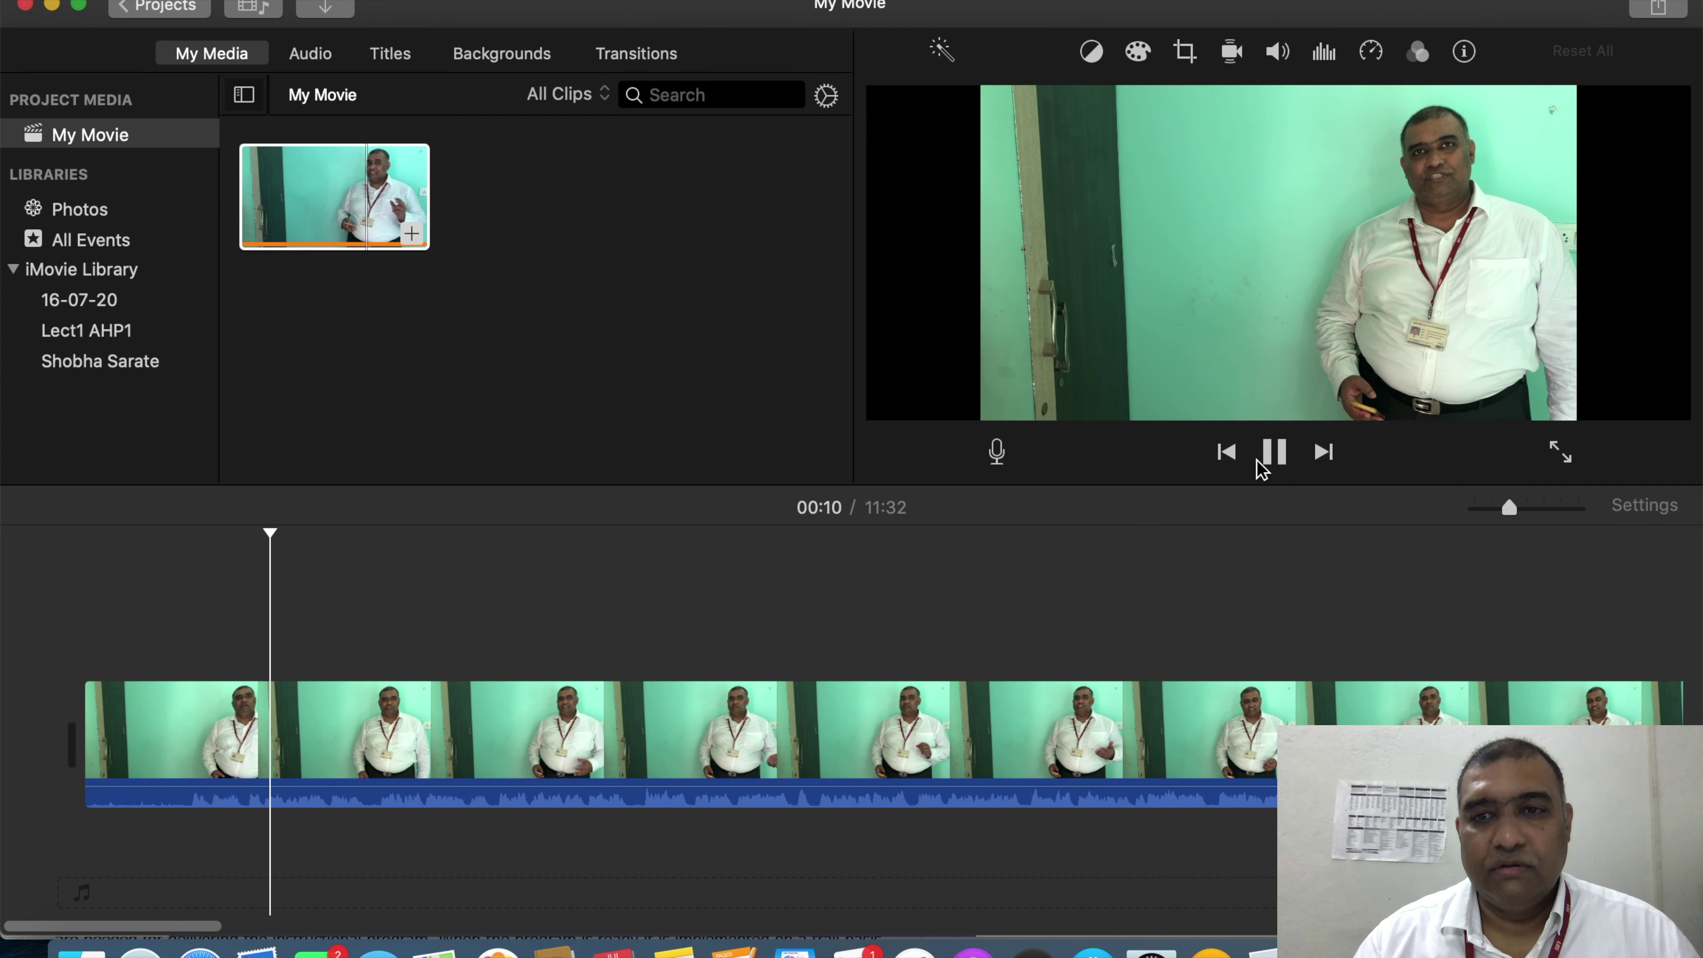
click(1277, 454)
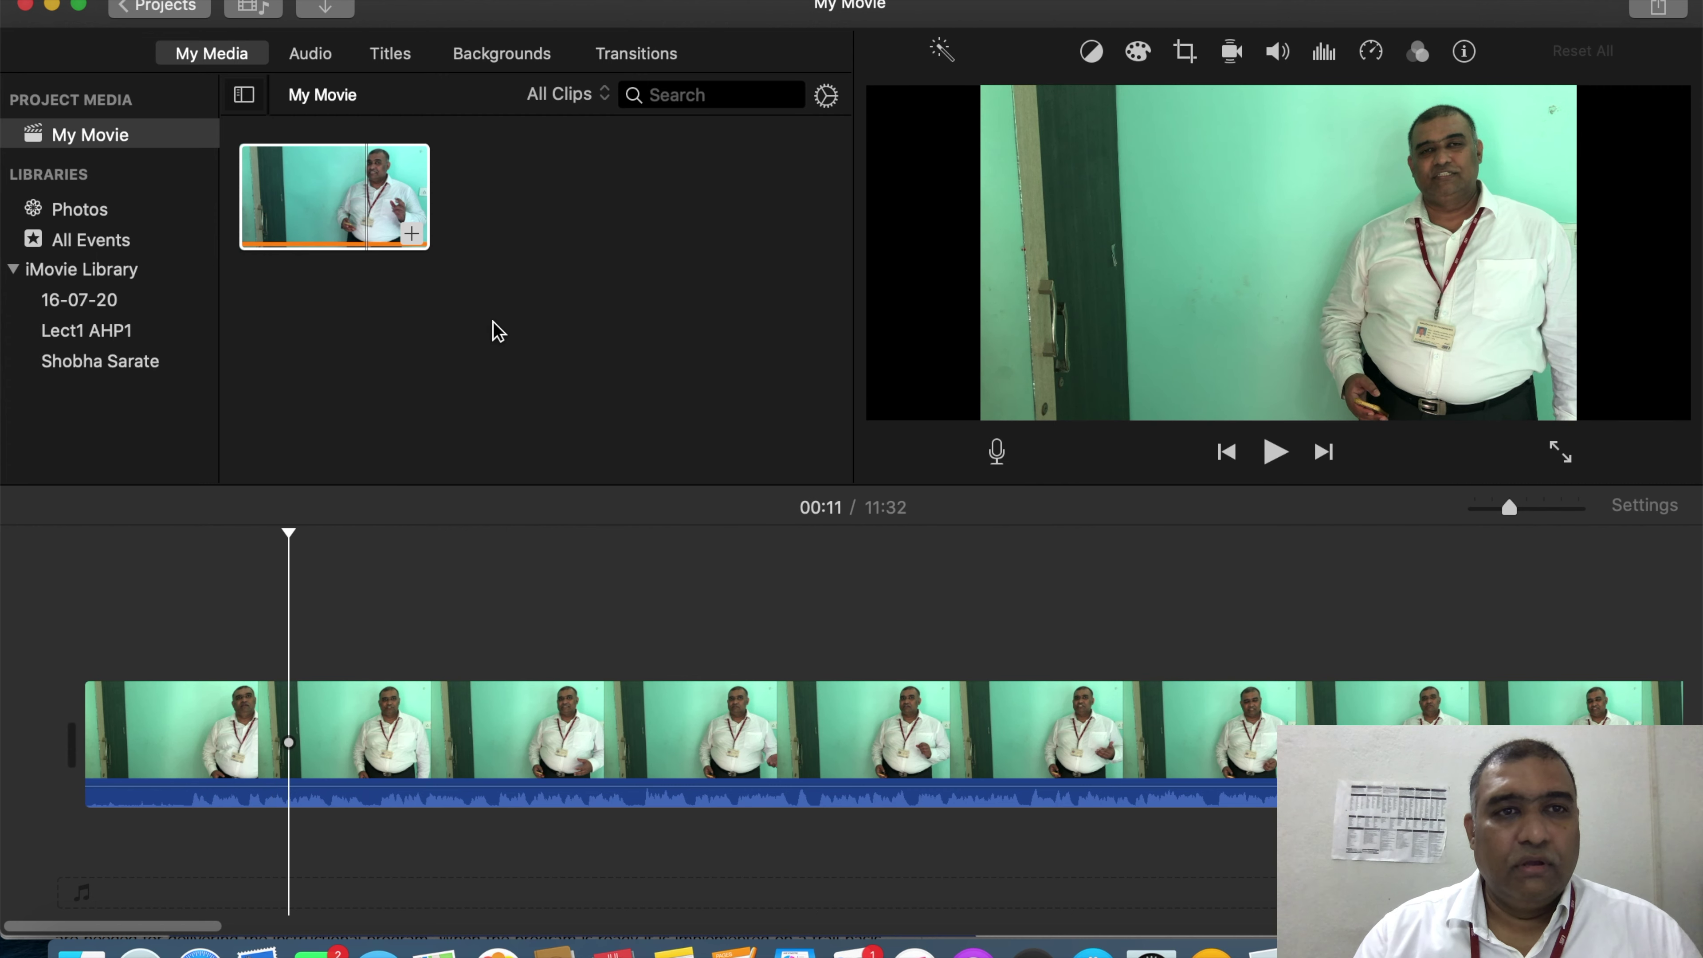
click(355, 238)
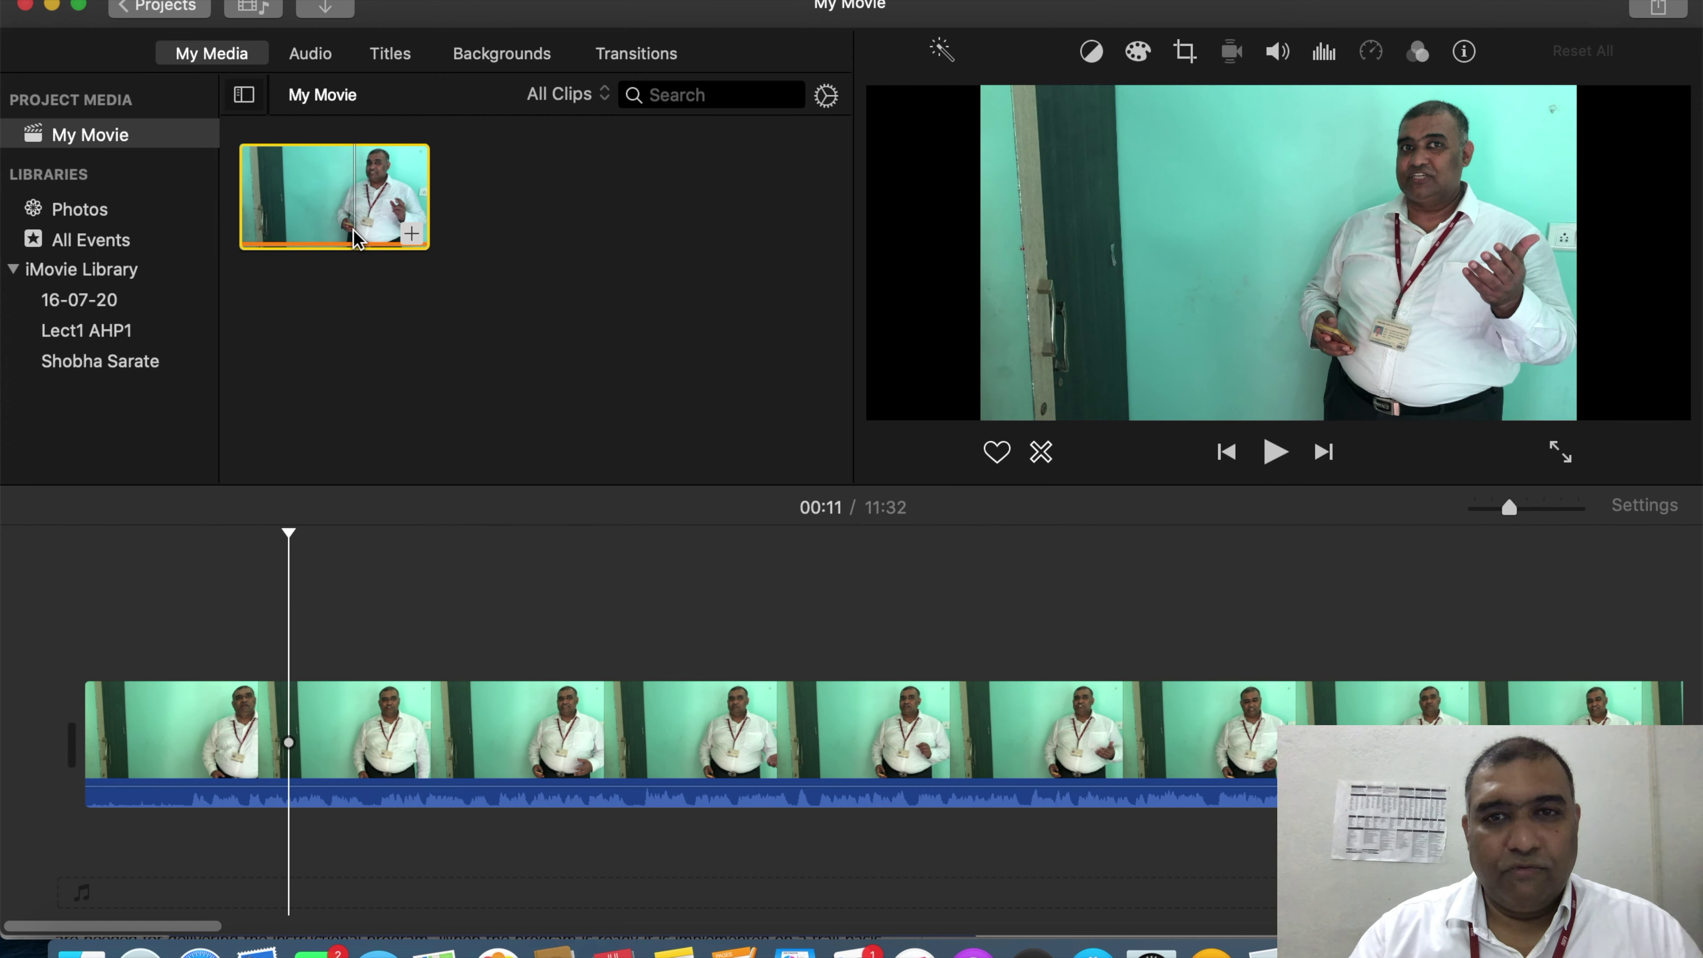
Step: Crop the timeline clip with Crop to Fill, using a smaller frame around the presenter's head and upper body
click(205, 852)
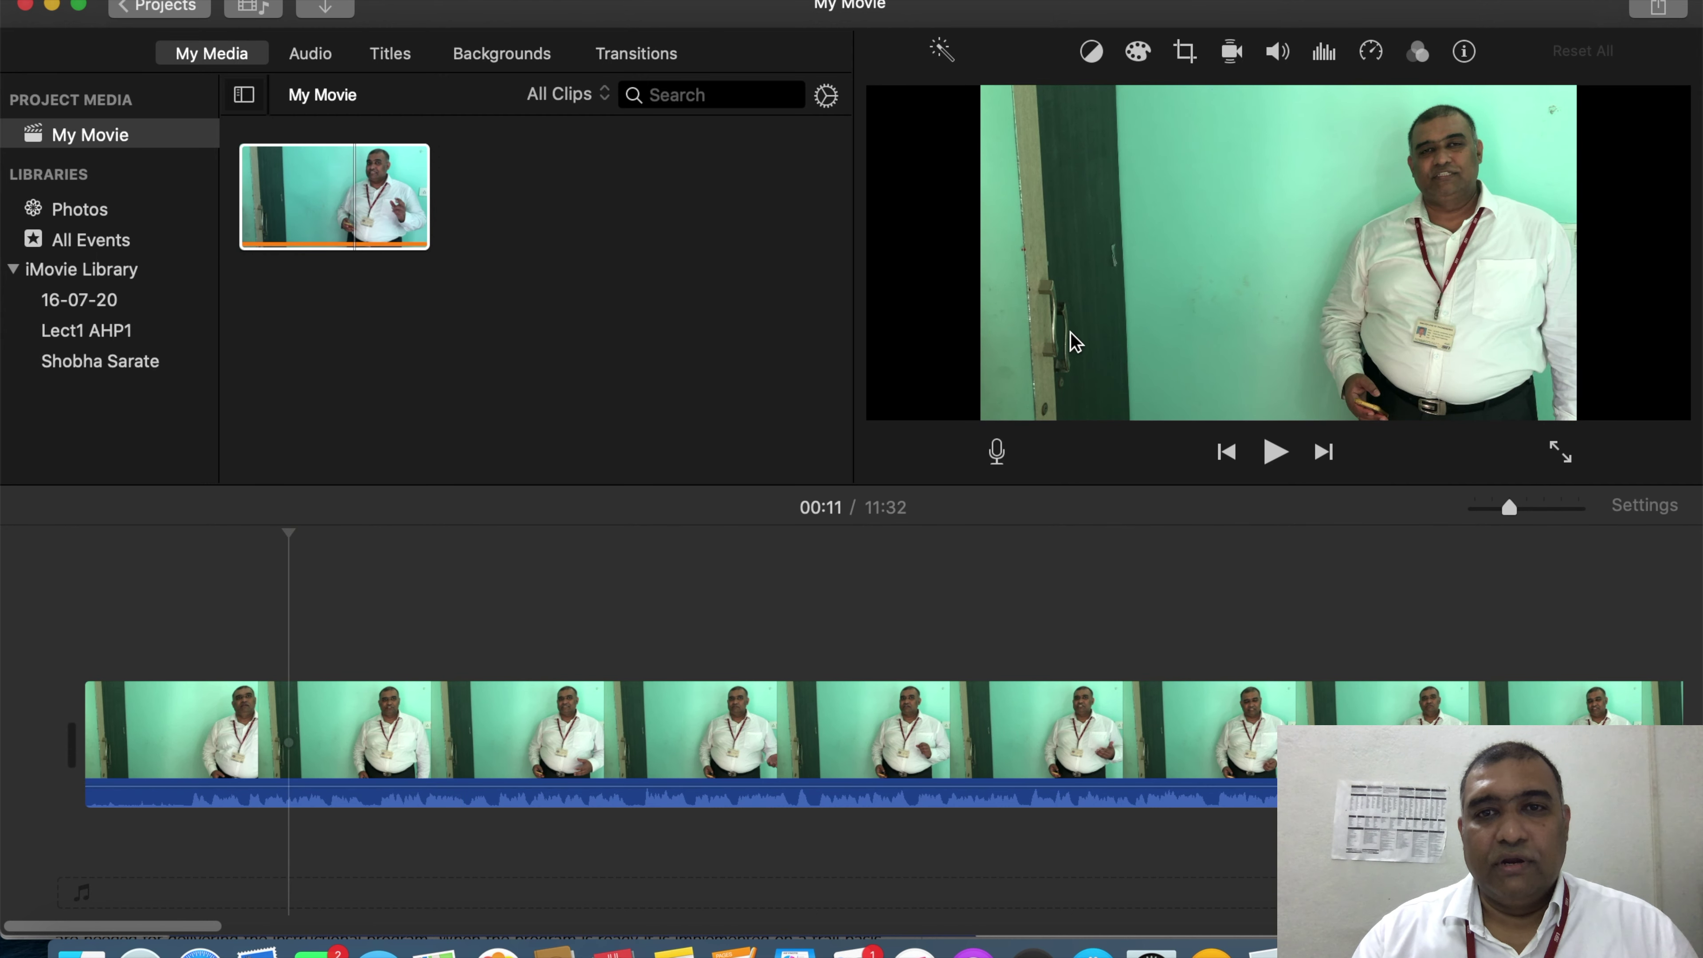
click(1183, 54)
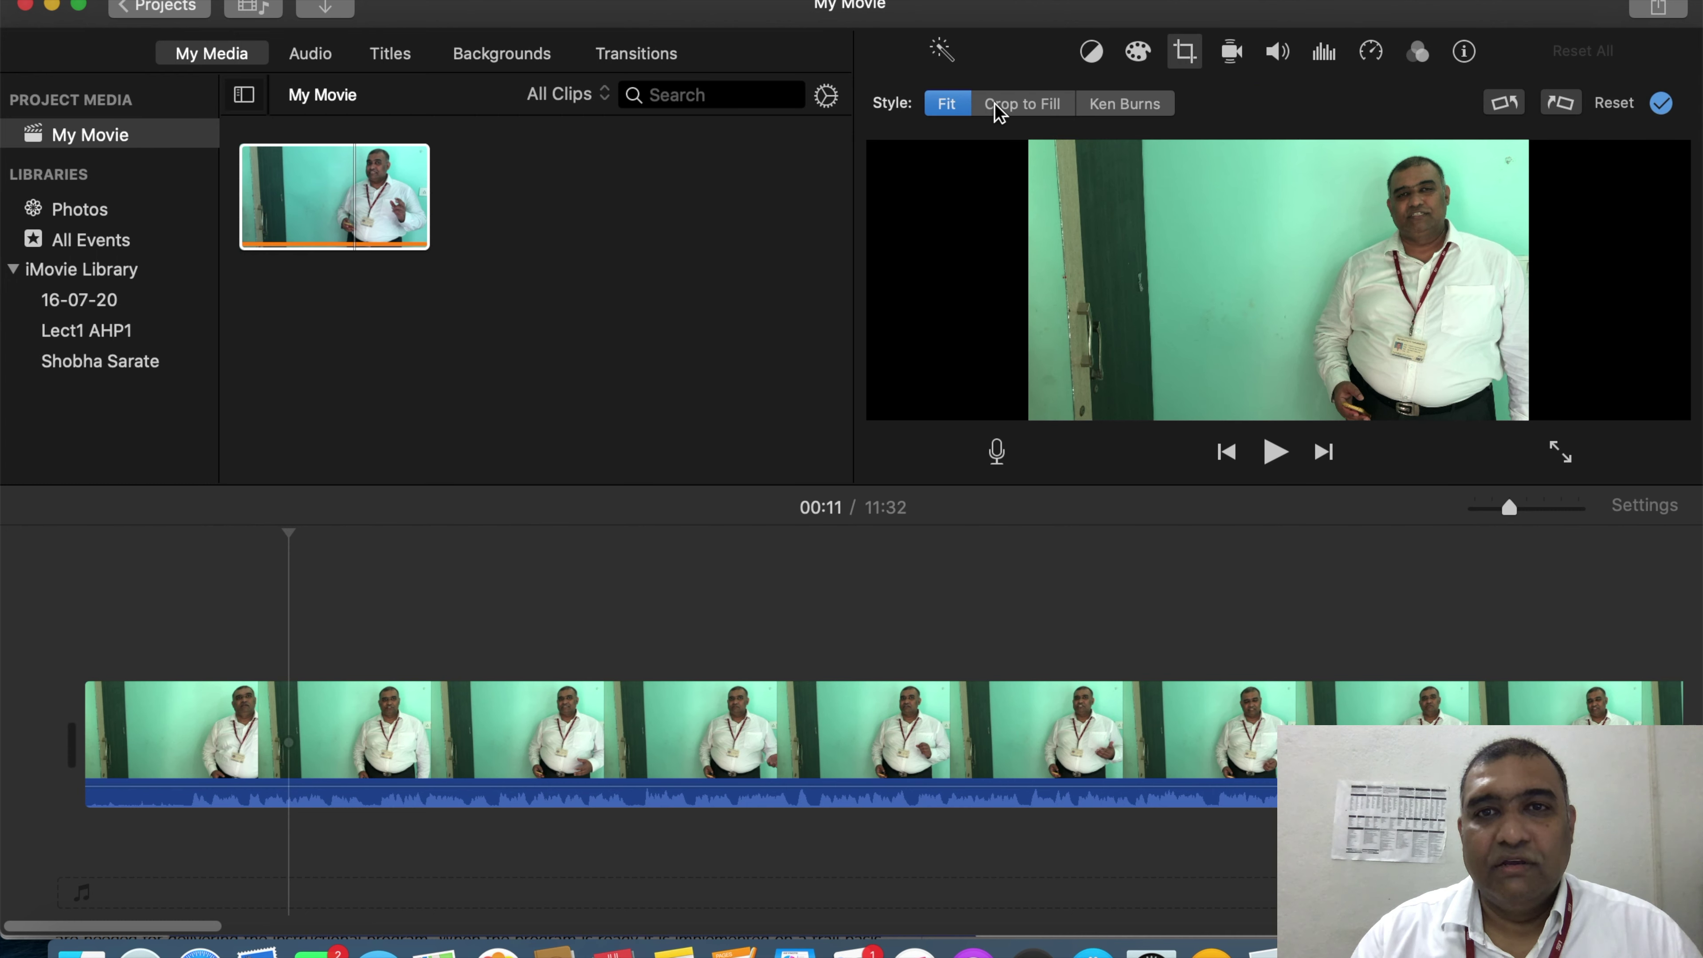
click(1016, 116)
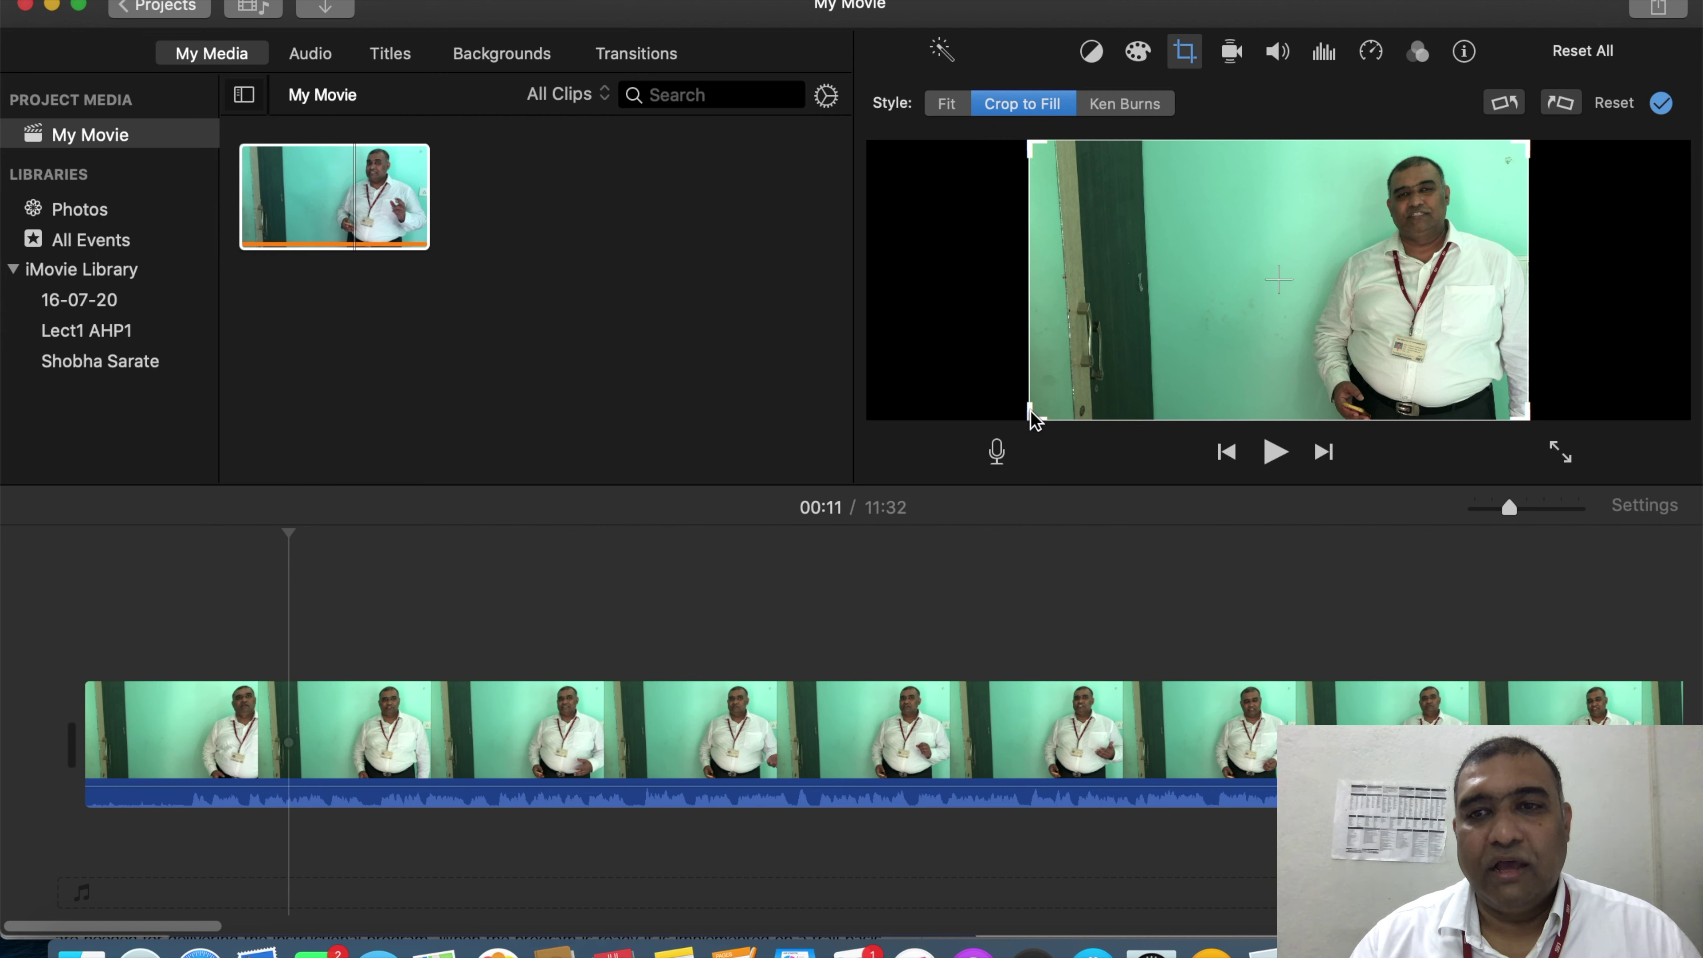
drag(1032, 416, 1165, 345)
drag(1291, 351, 1304, 353)
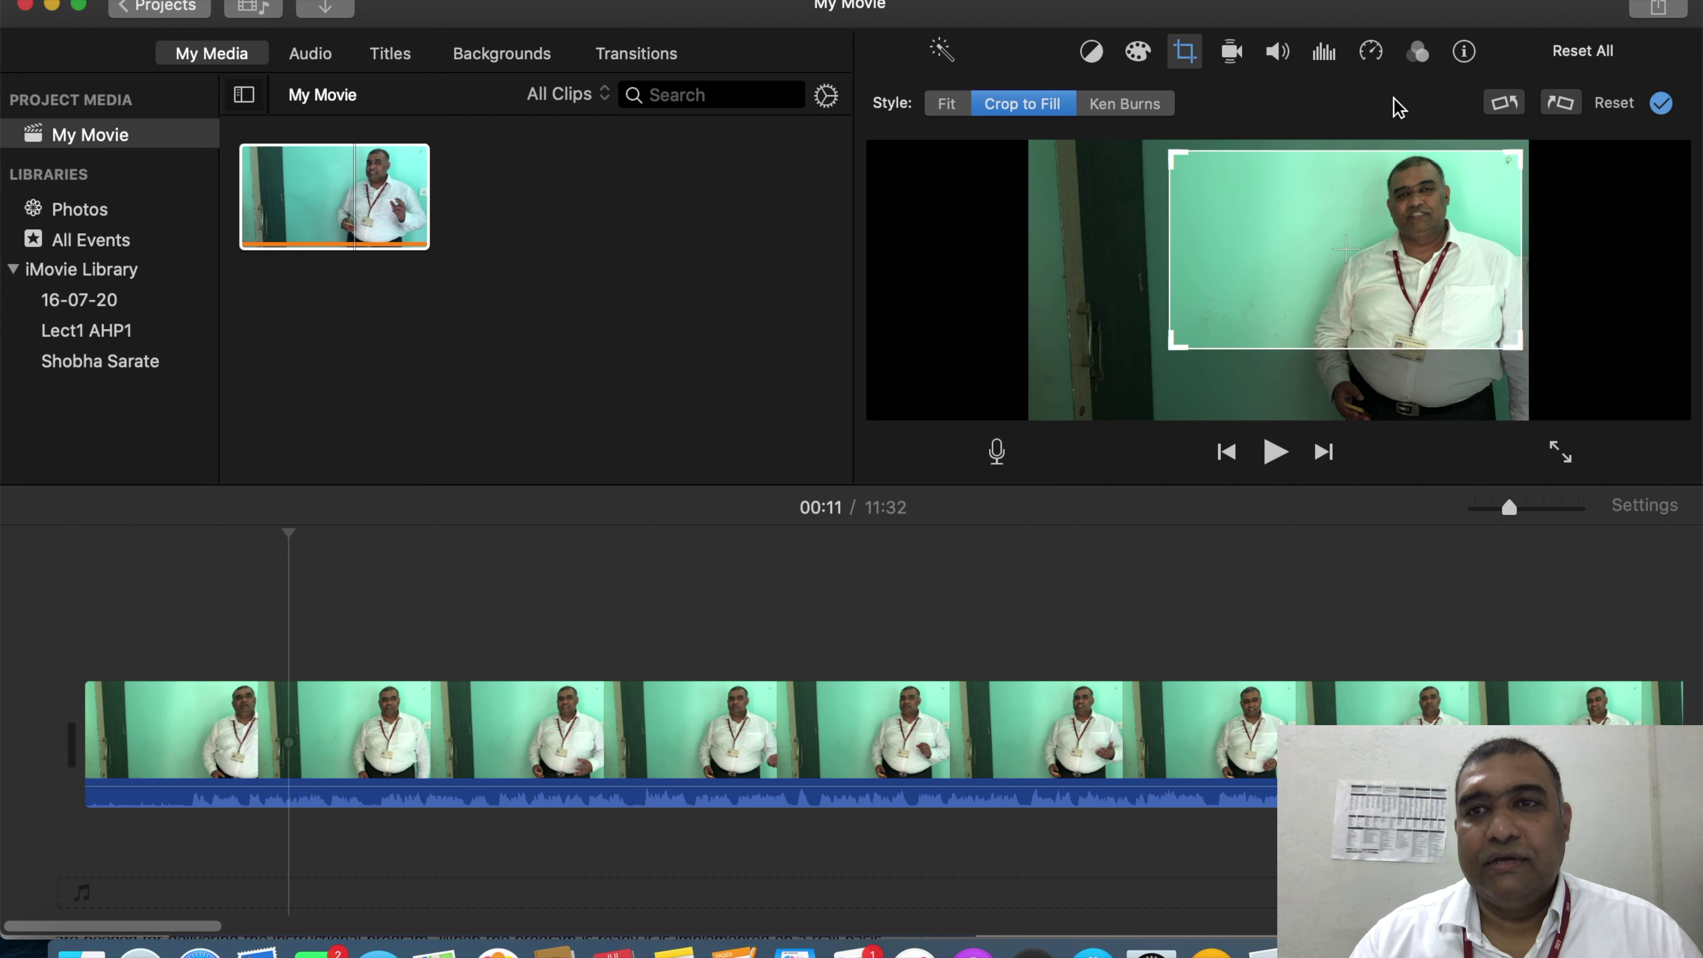
Step: Look through the available clip filters for the timeline clip without applying one
click(1420, 61)
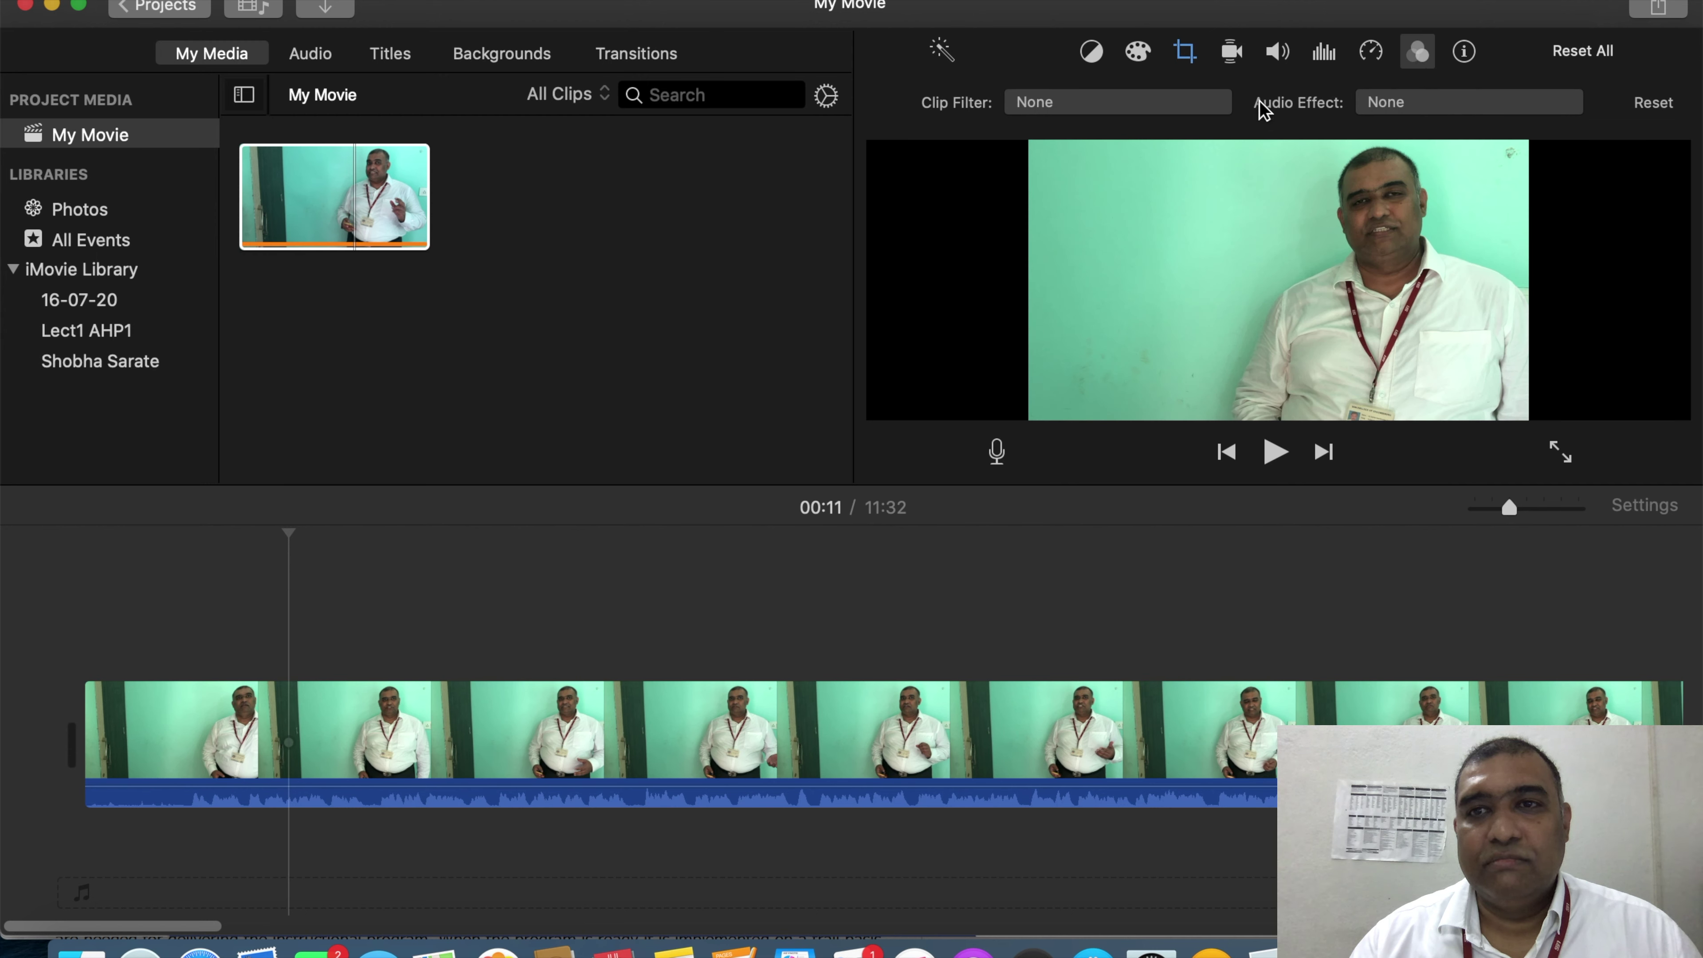
click(1201, 109)
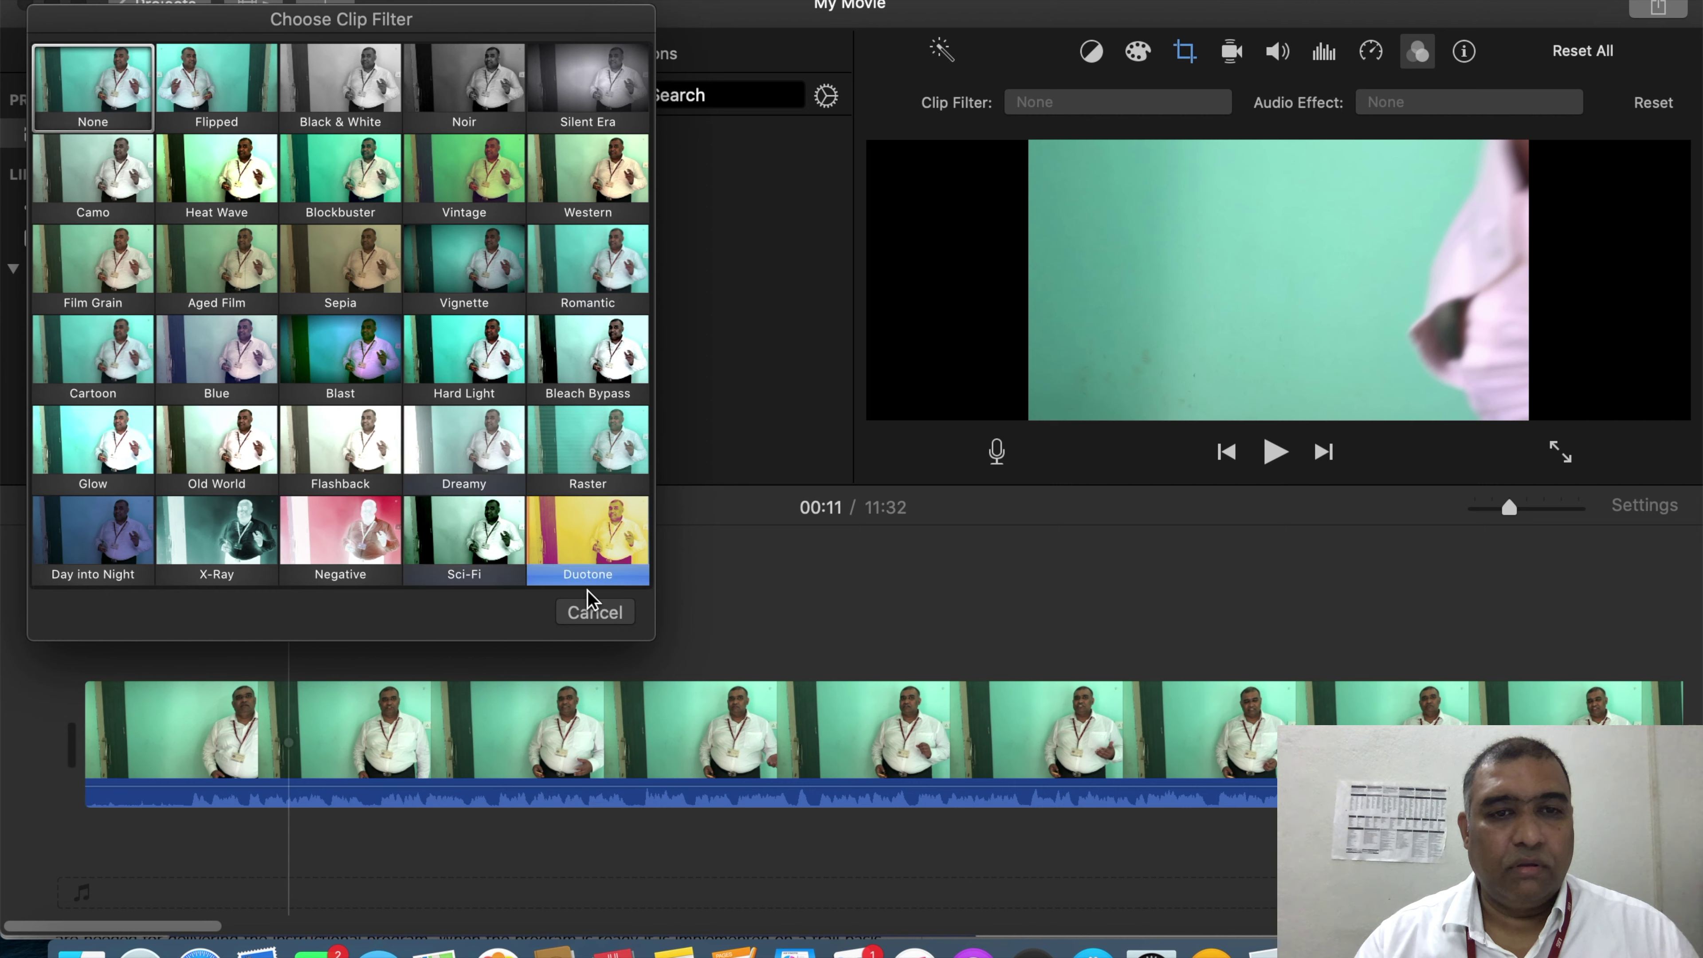
click(612, 624)
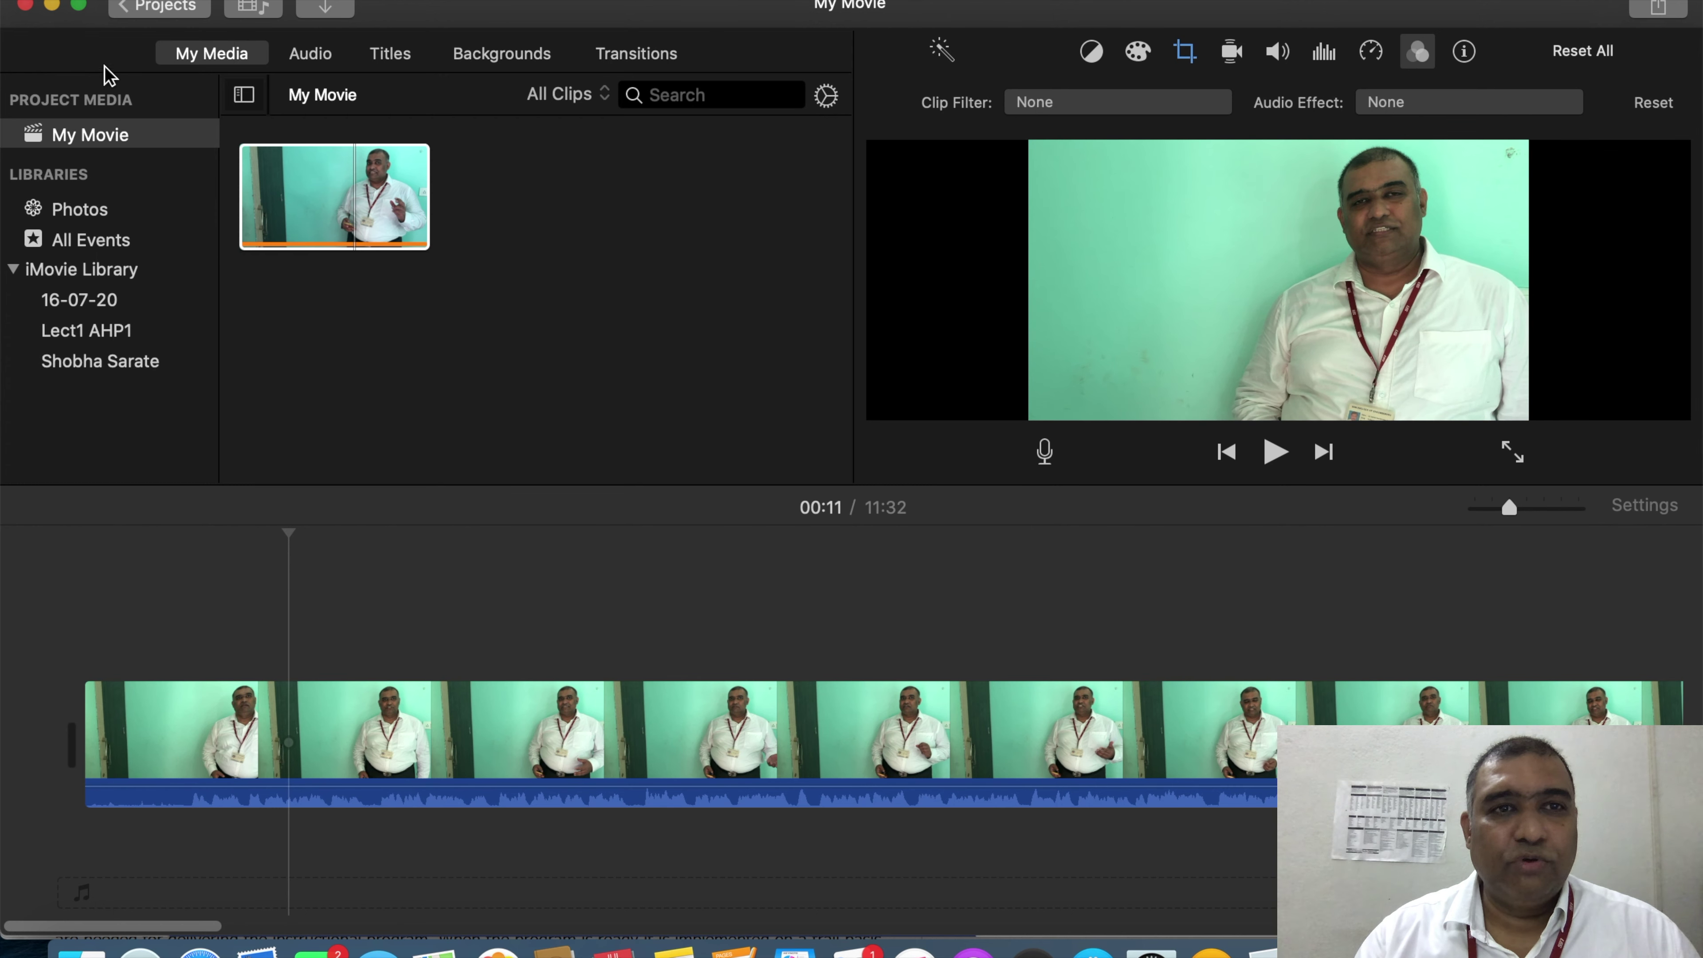
Step: Delete the lecture clip from the timeline and remove its source clip from the iMovie library
click(404, 238)
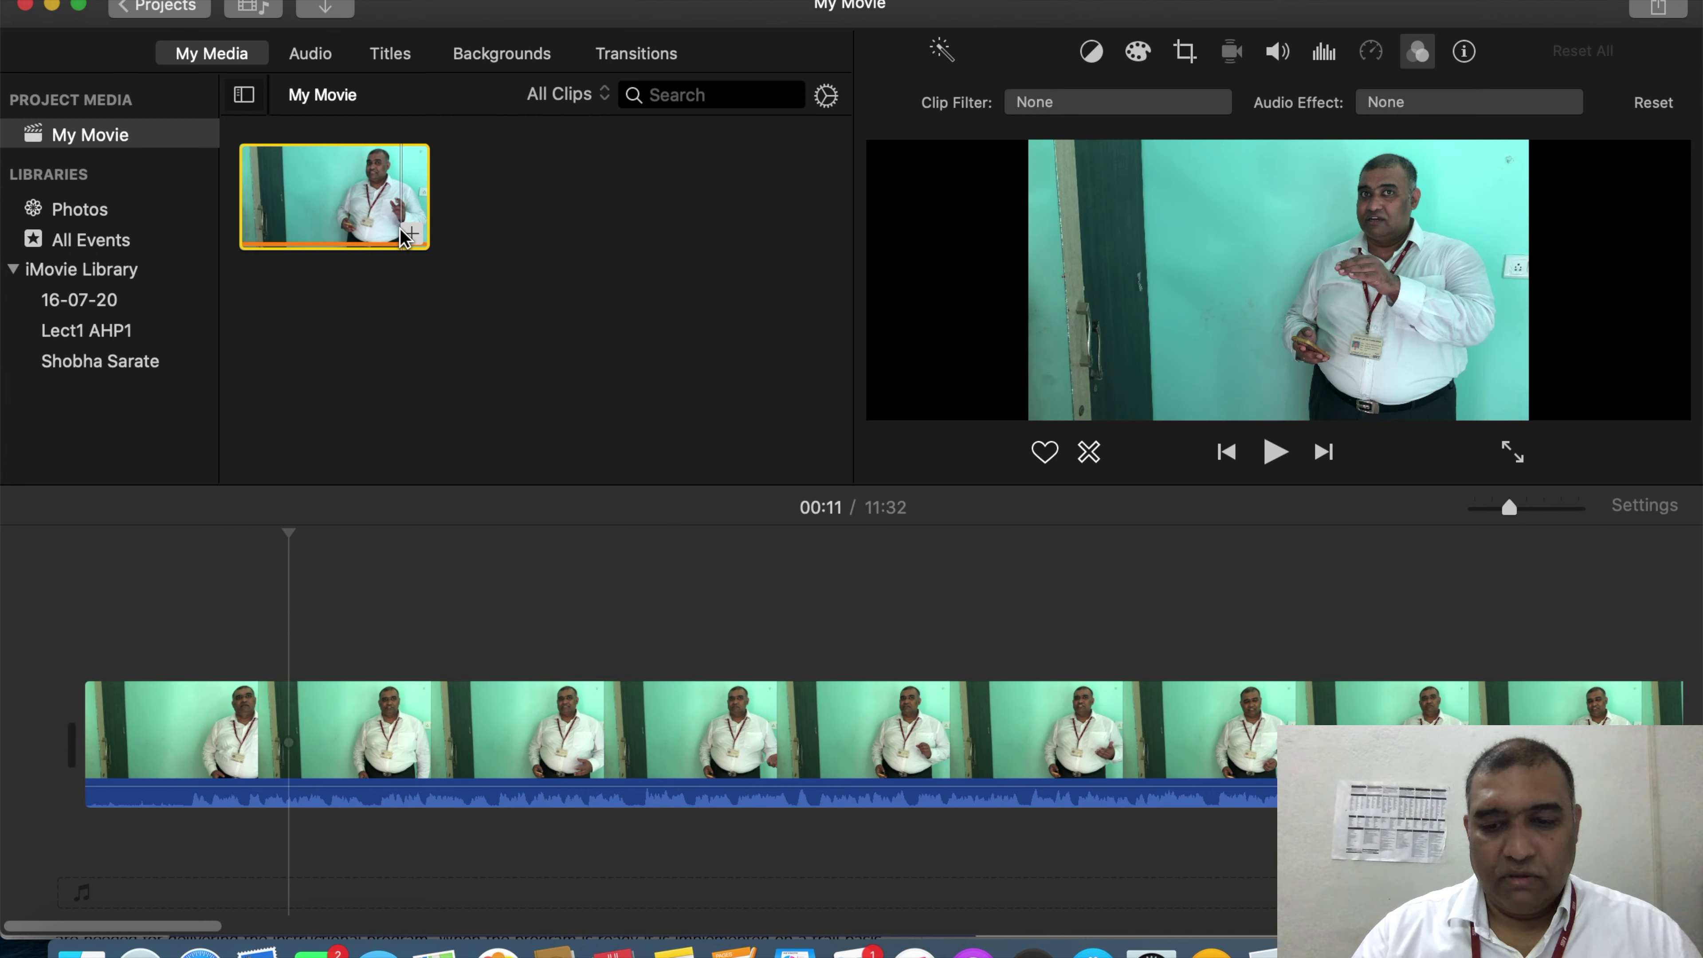
click(539, 730)
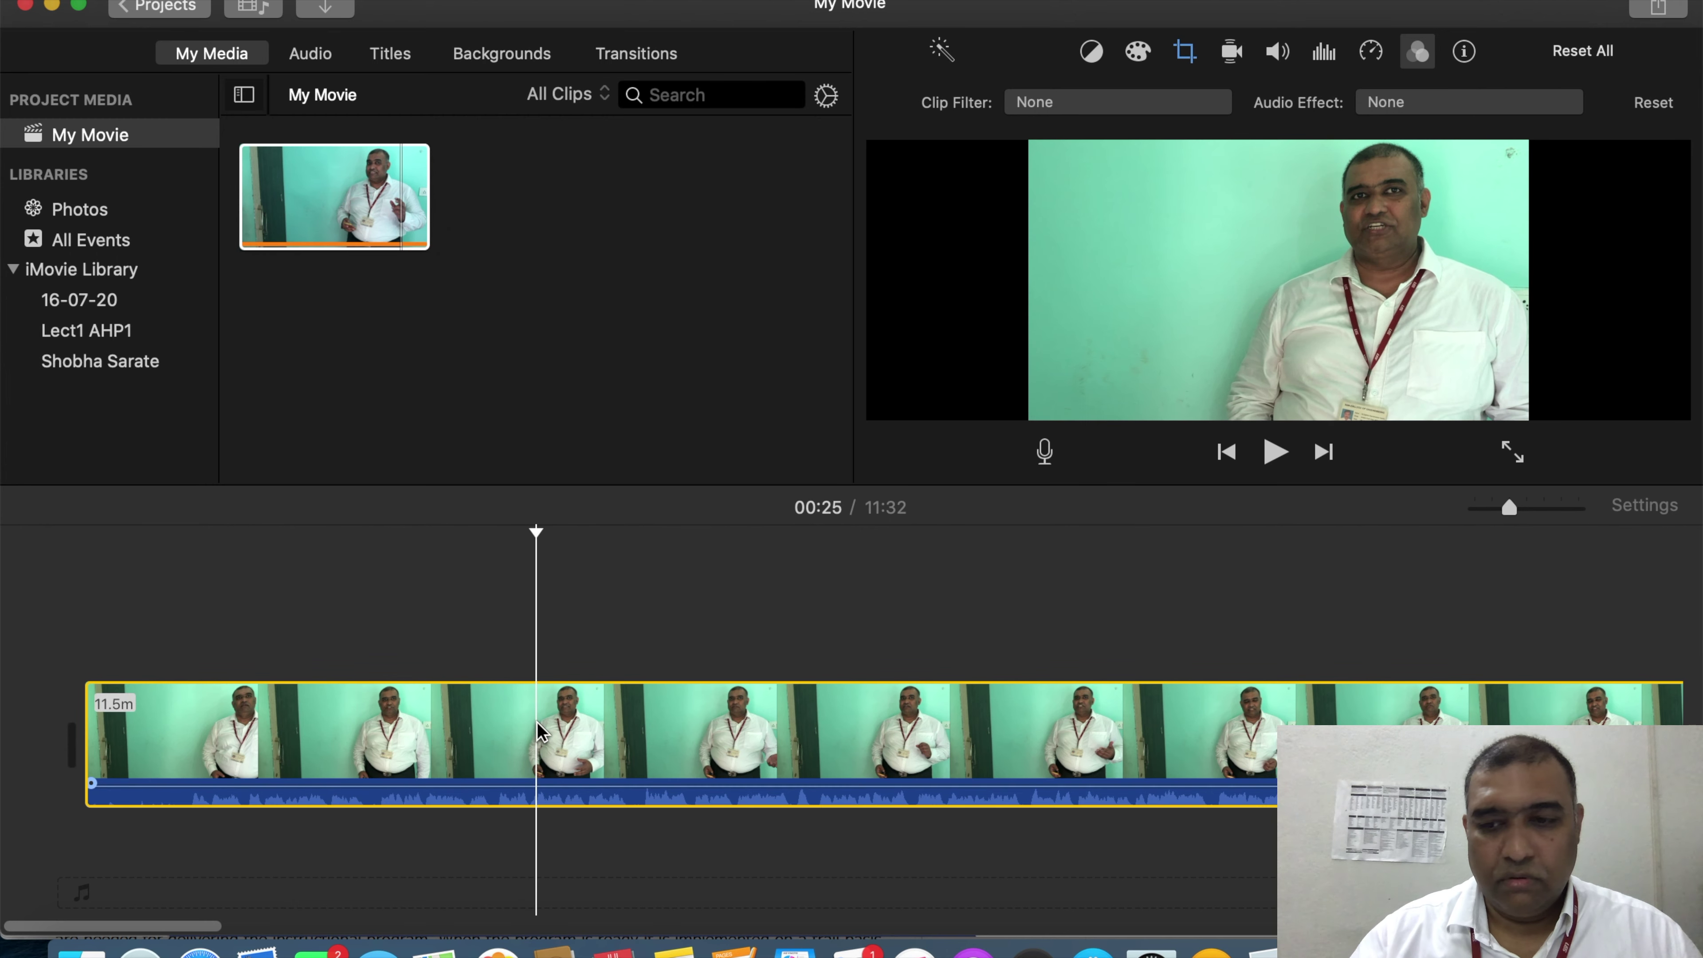
key(Delete)
click(416, 202)
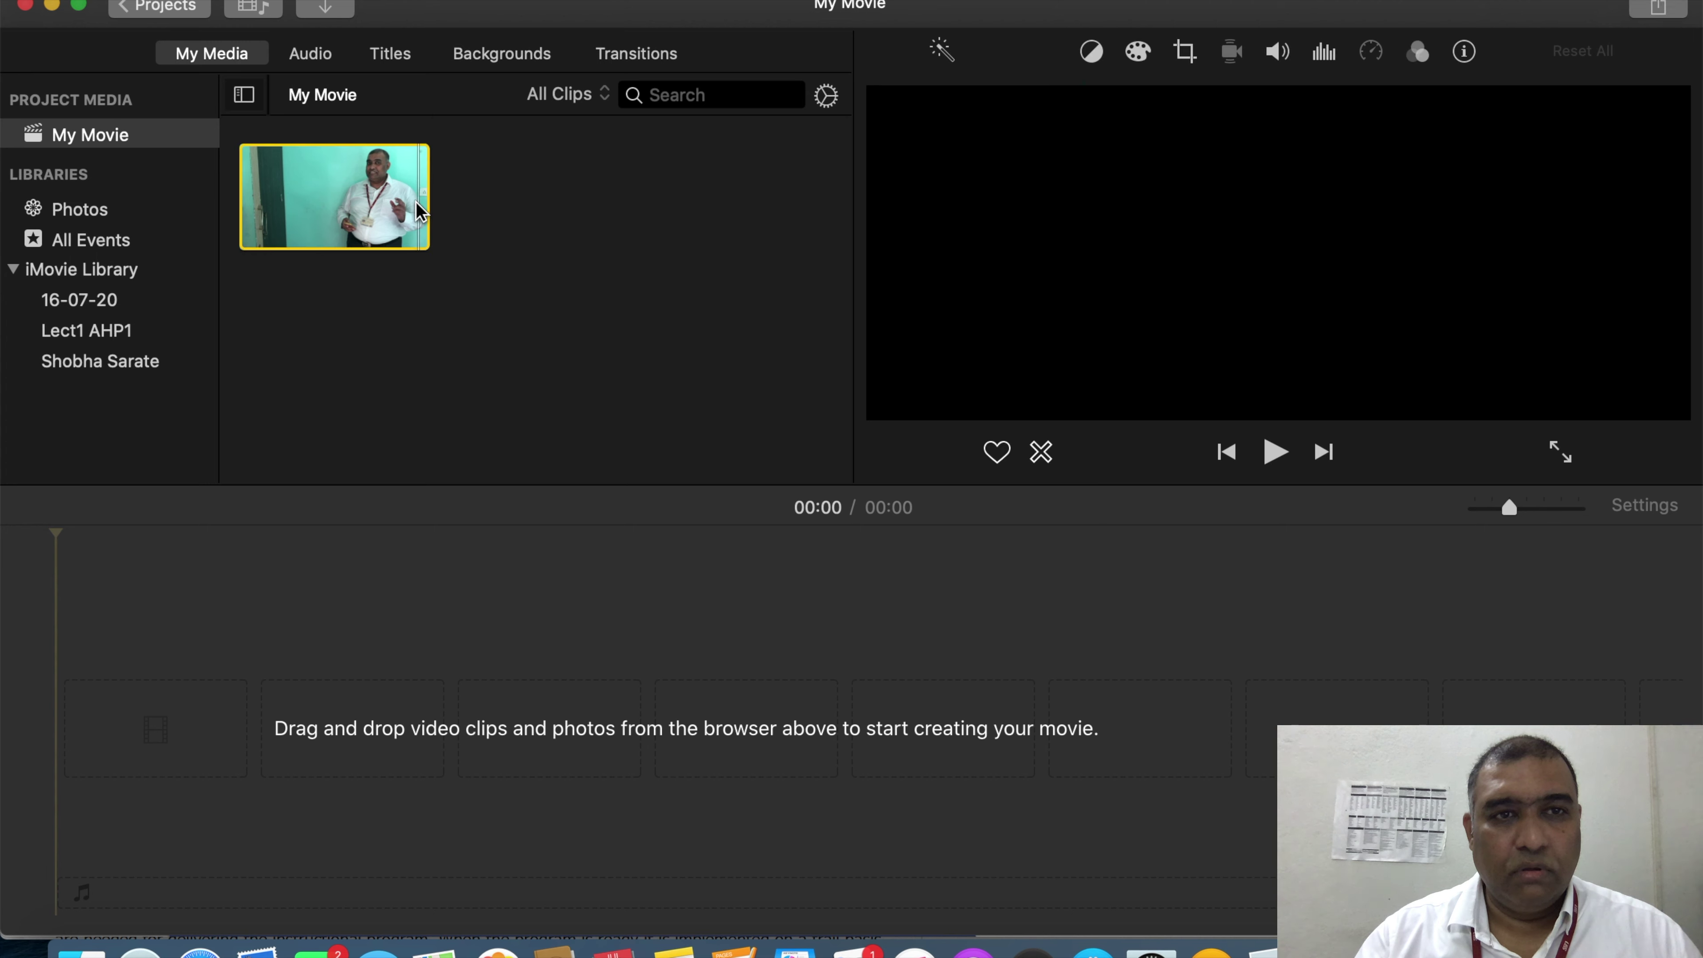
key(super+Delete)
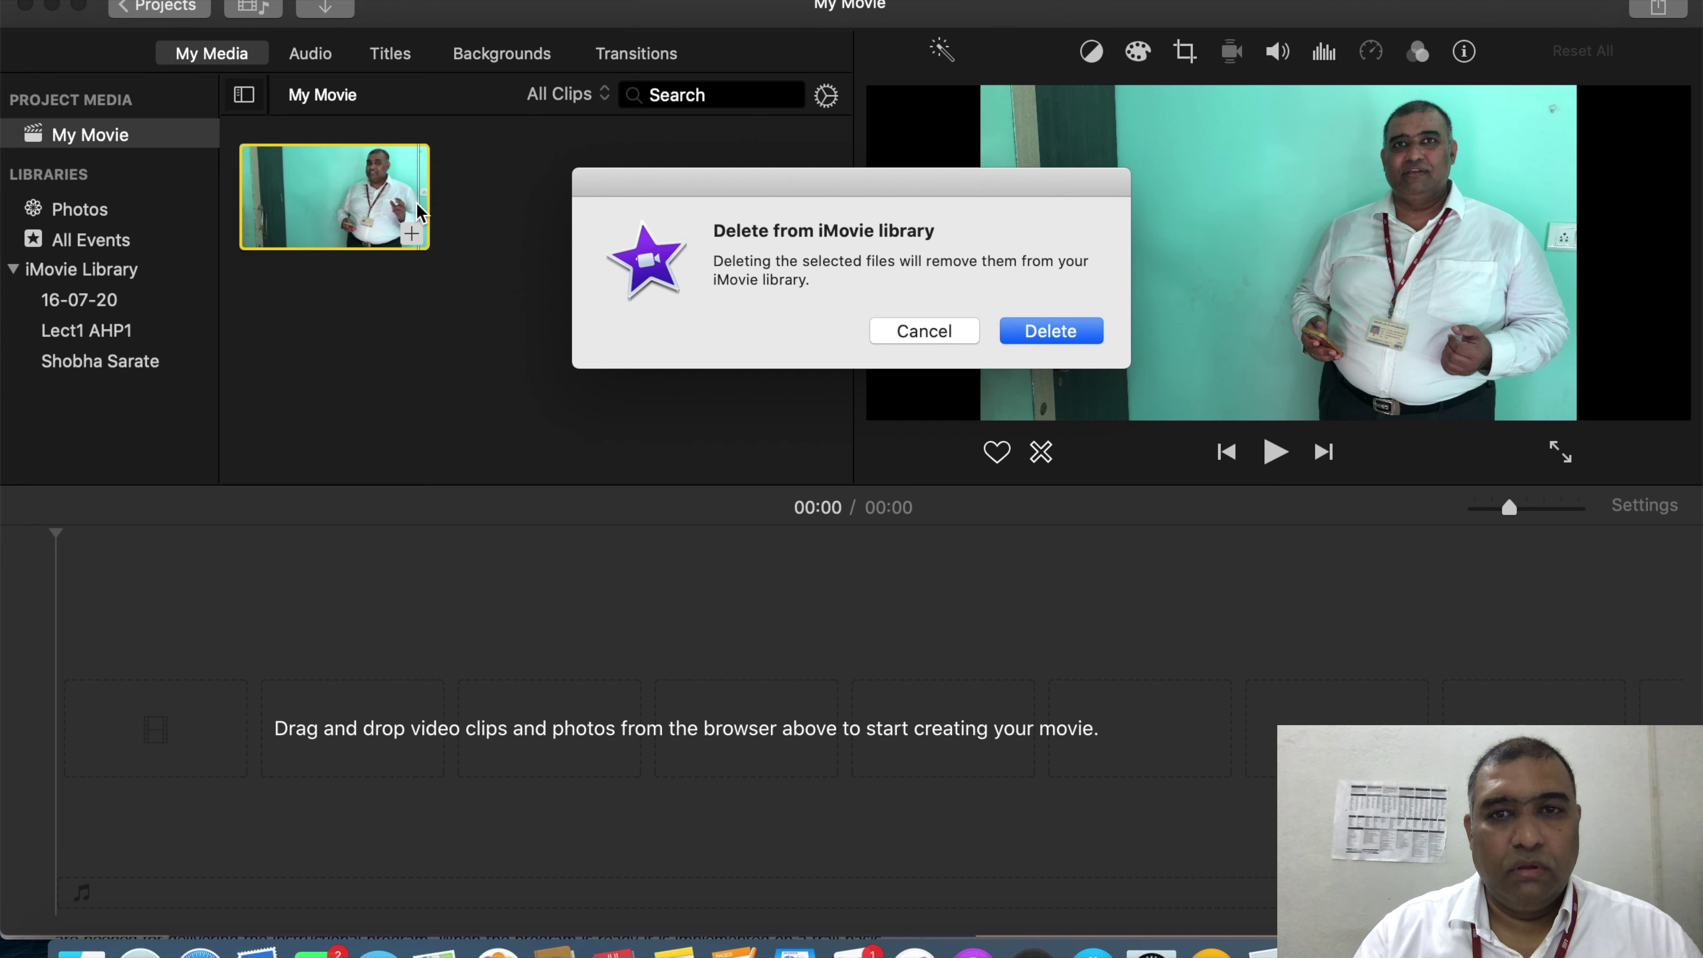
click(1061, 336)
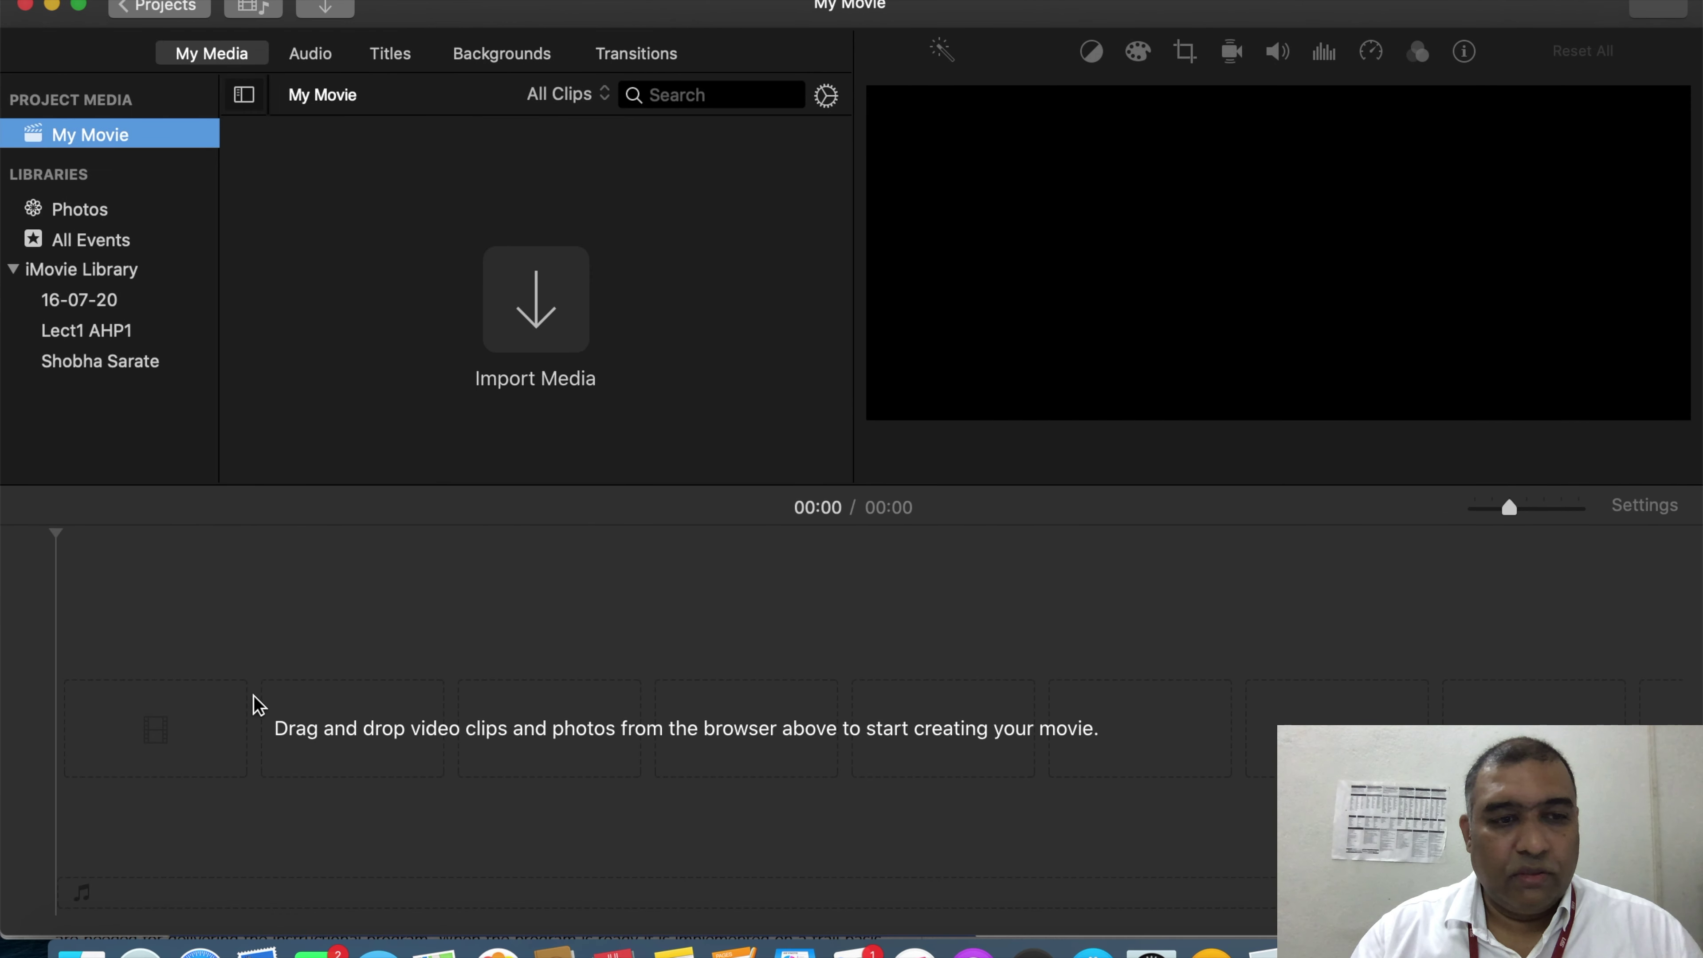
Step: Import Lect1 AHP1.mov from the Media for Open forum folder in Finder into the My Movie media
click(79, 952)
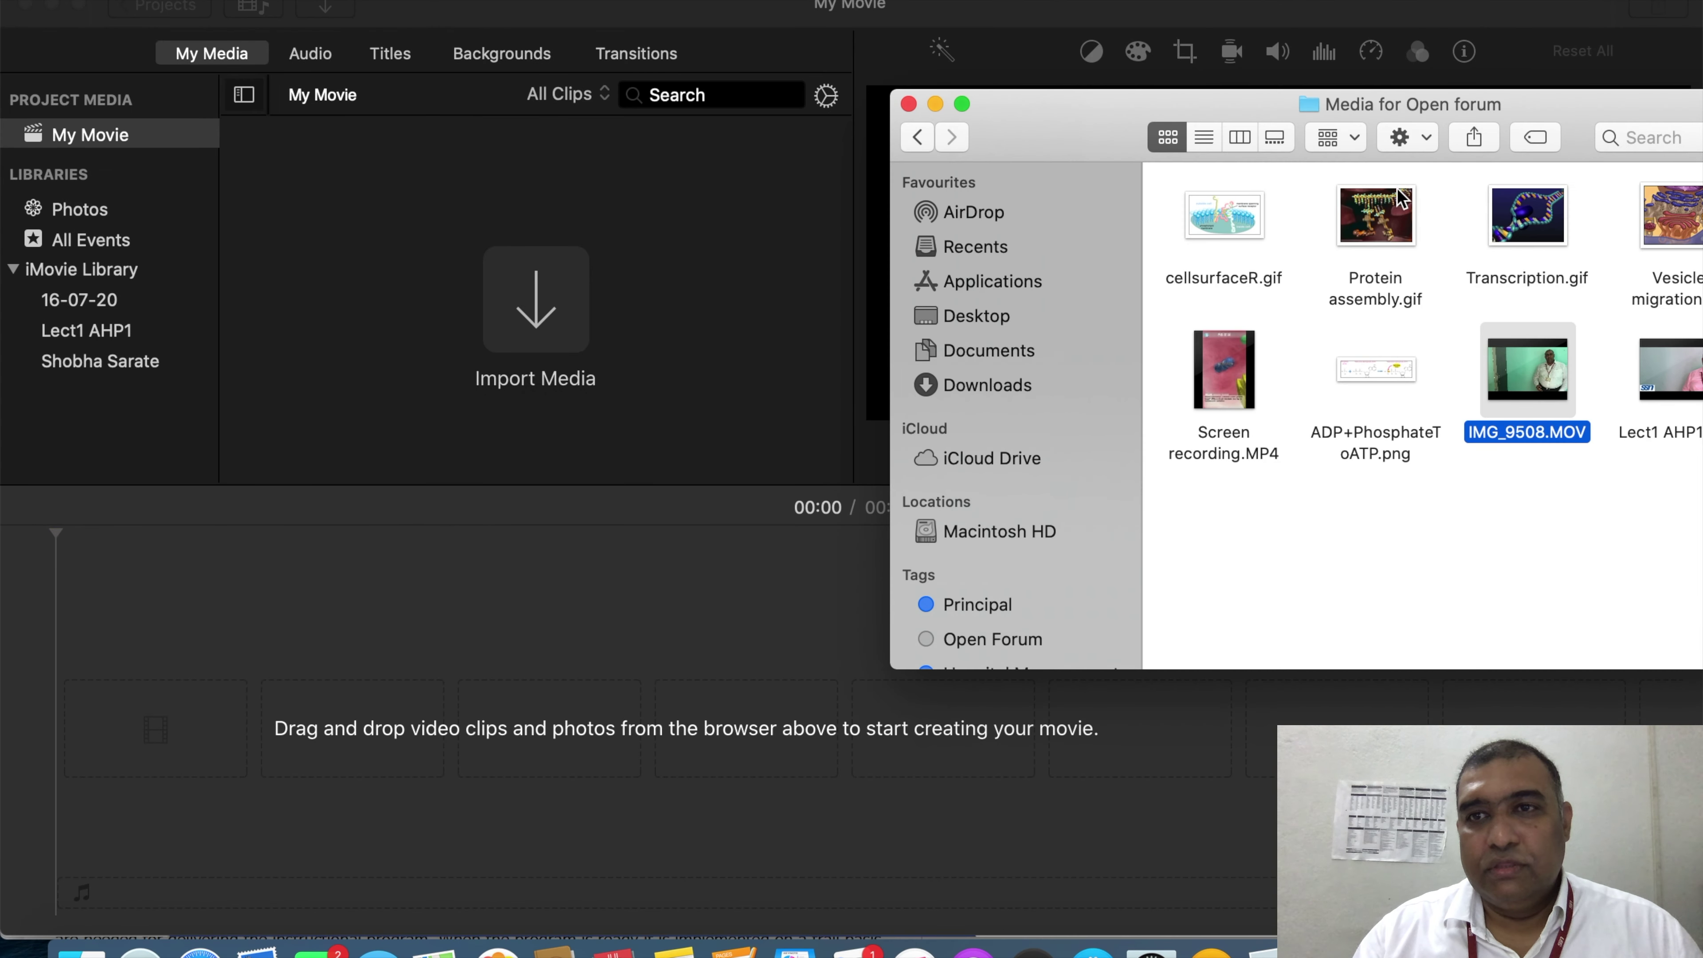
drag(1529, 131, 1431, 137)
click(1559, 368)
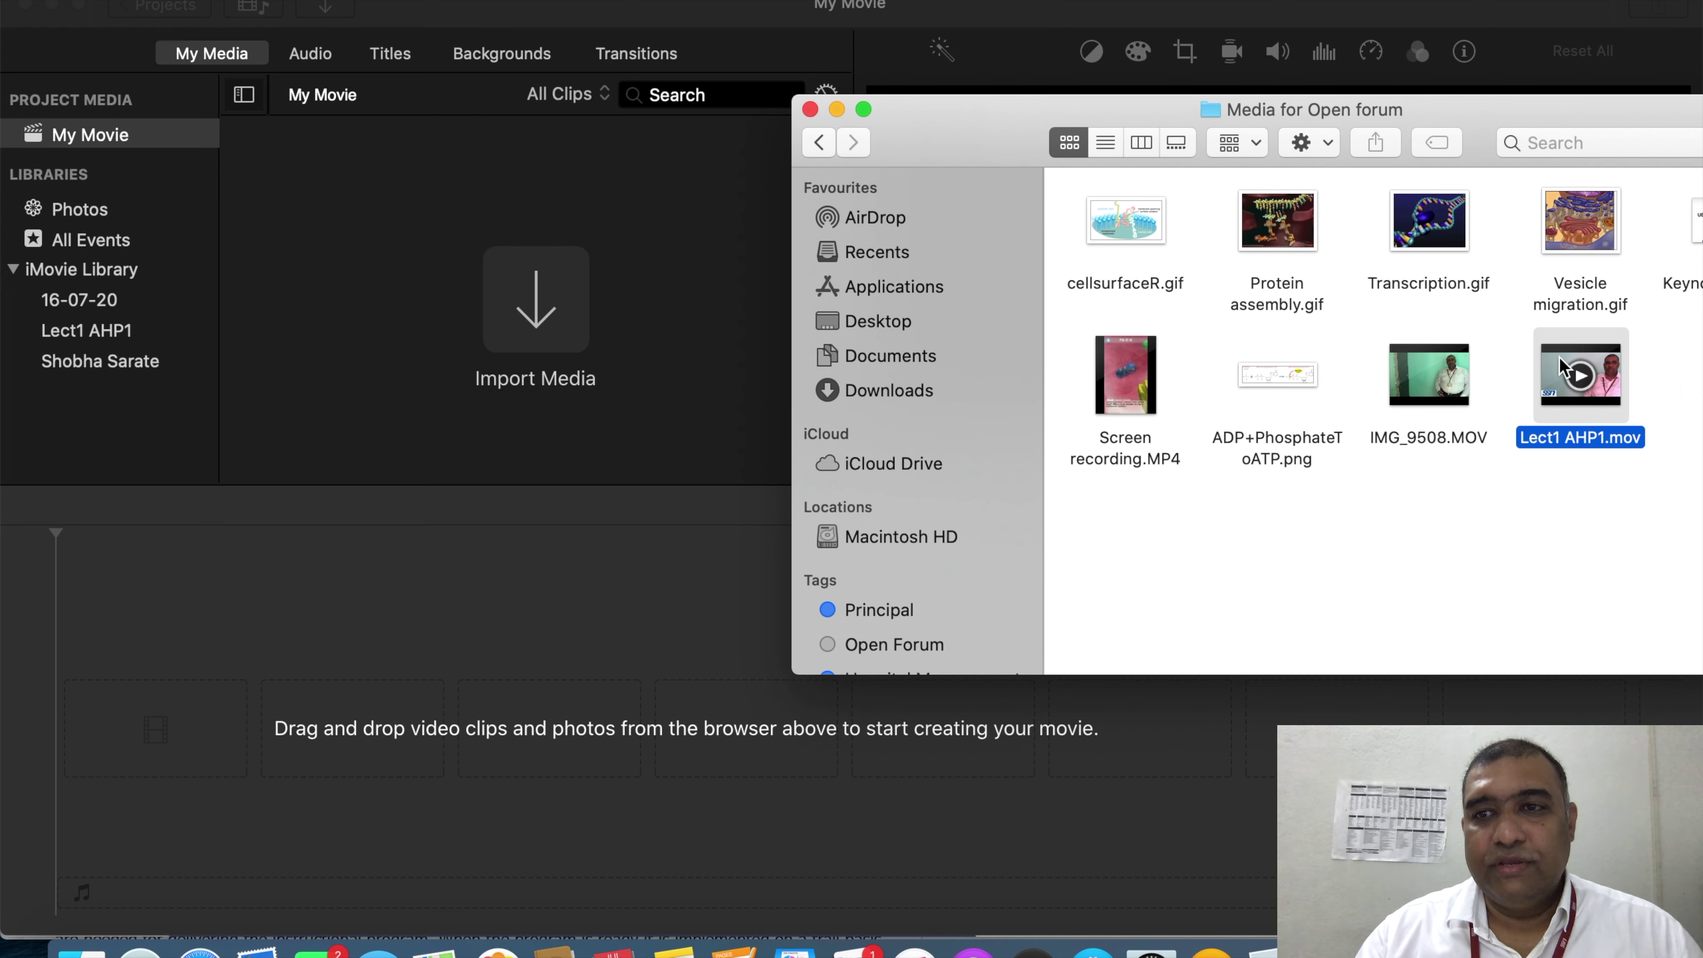
drag(1559, 367, 364, 296)
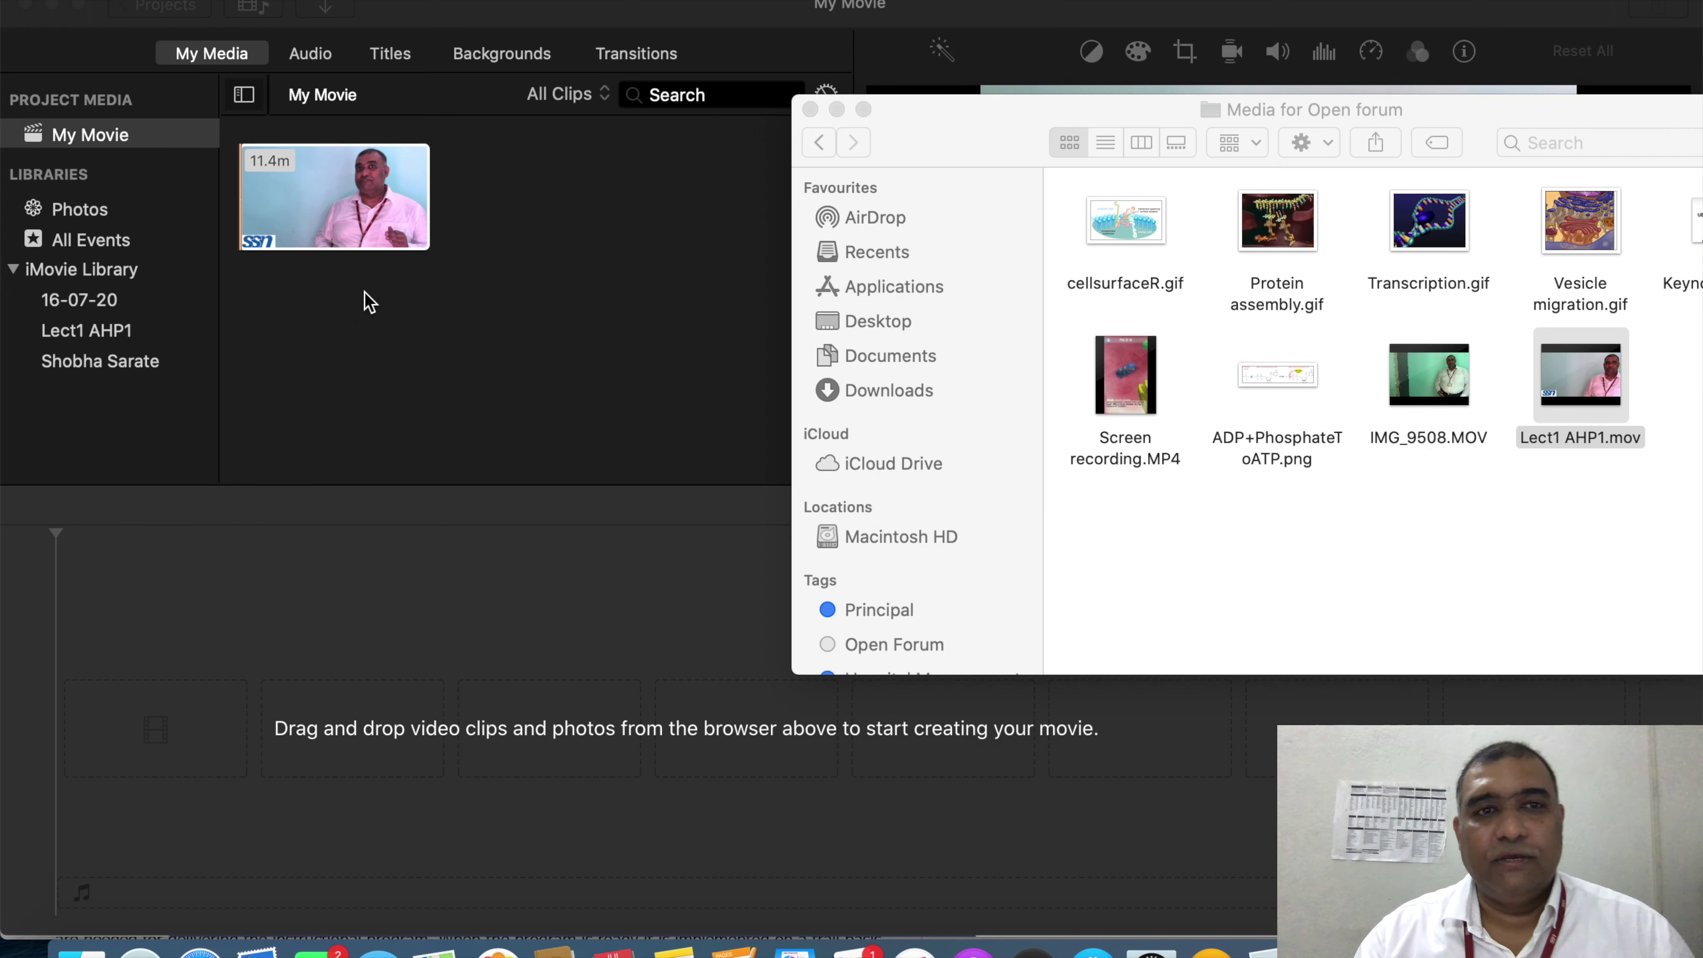
Step: Return to iMovie, add the Lect1 AHP1 clip to the start of the timeline and enlarge the timeline's clip display
click(365, 296)
drag(322, 201, 164, 671)
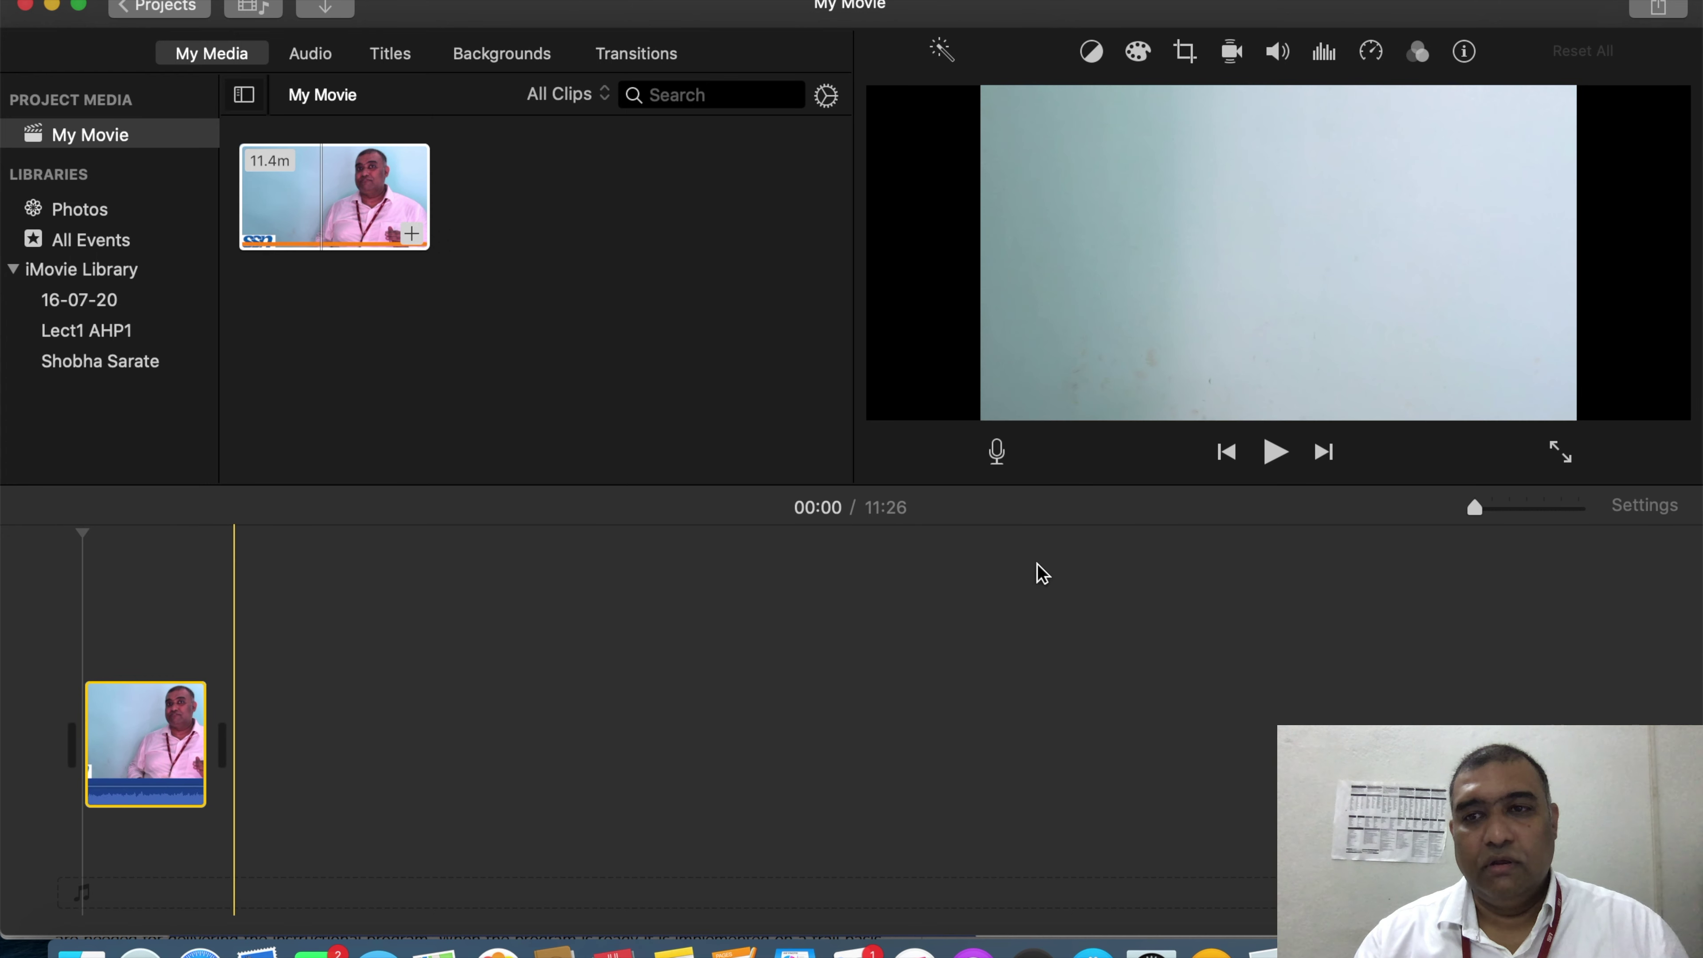
drag(1481, 511, 1516, 512)
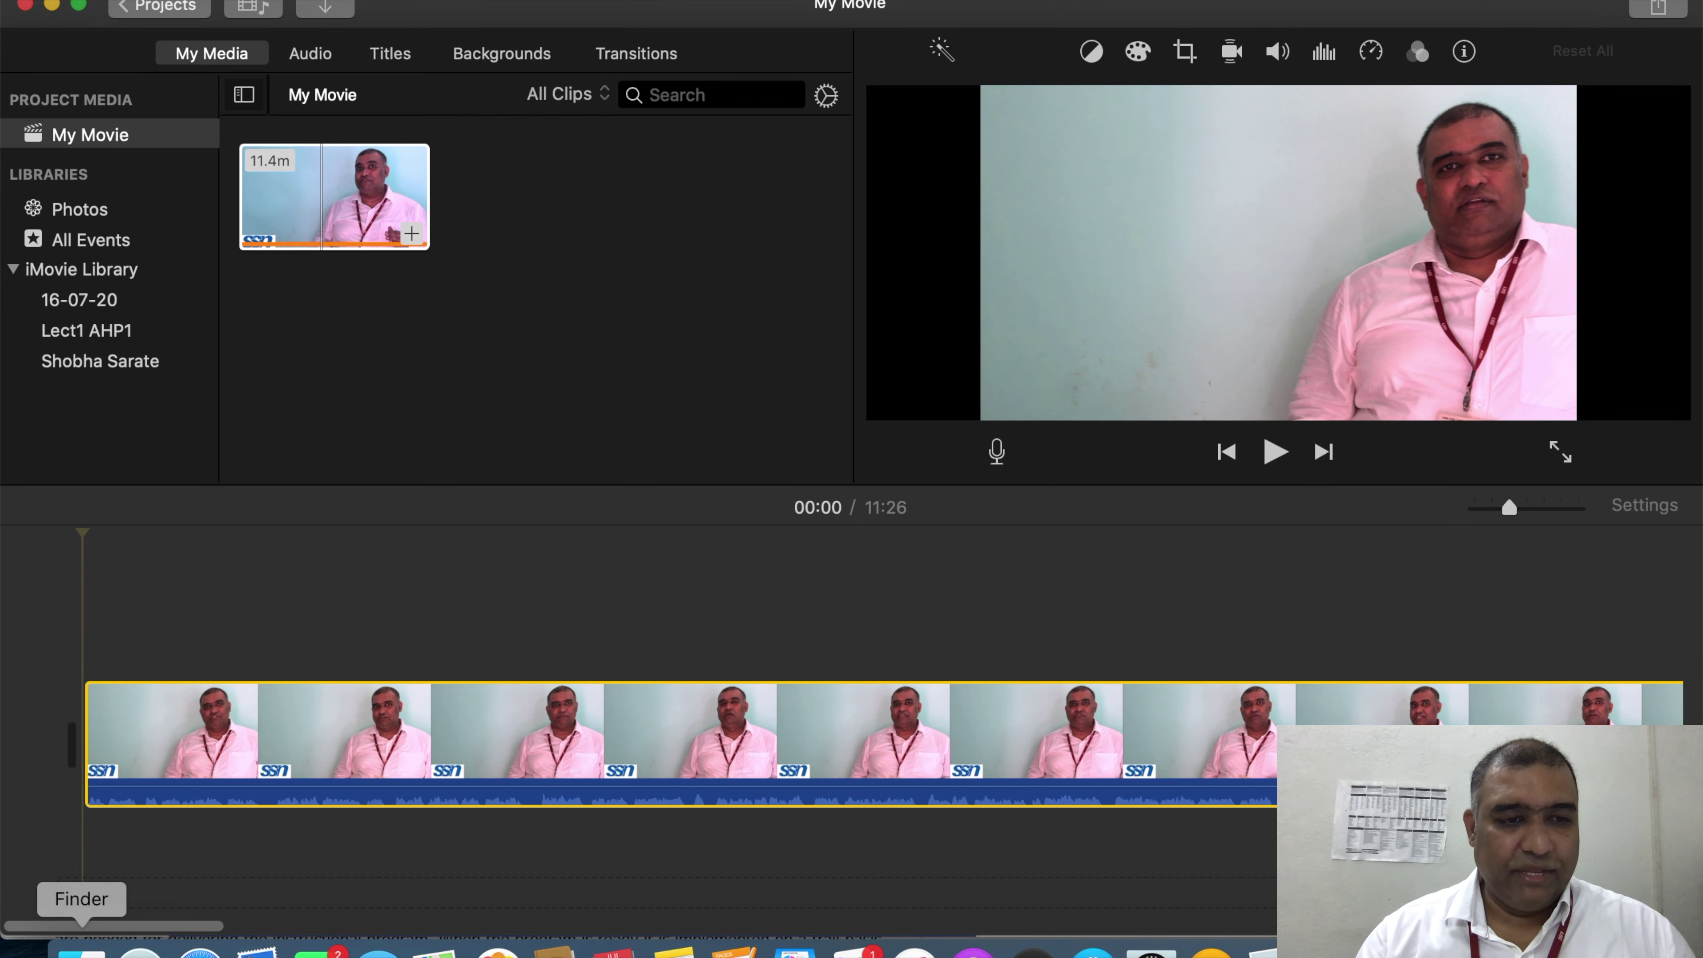
Step: Import cellsurfaceR.gif from the Finder folder and place it as an overlay above the lecture clip near its start
click(81, 949)
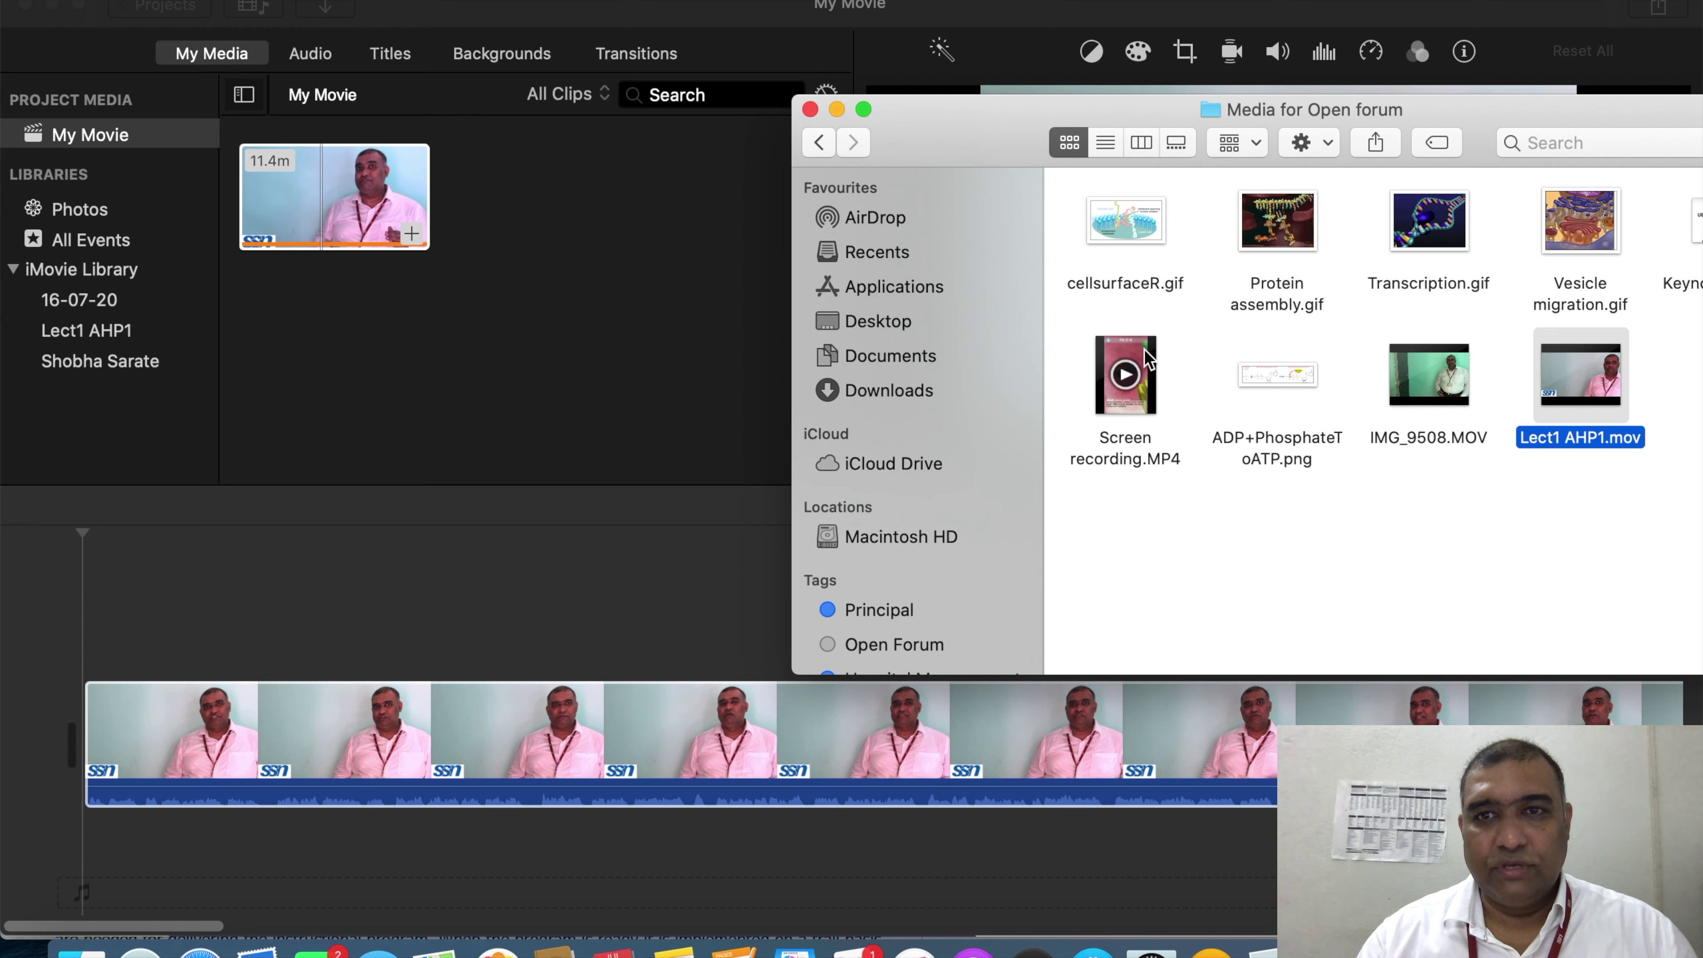
drag(1150, 241, 722, 328)
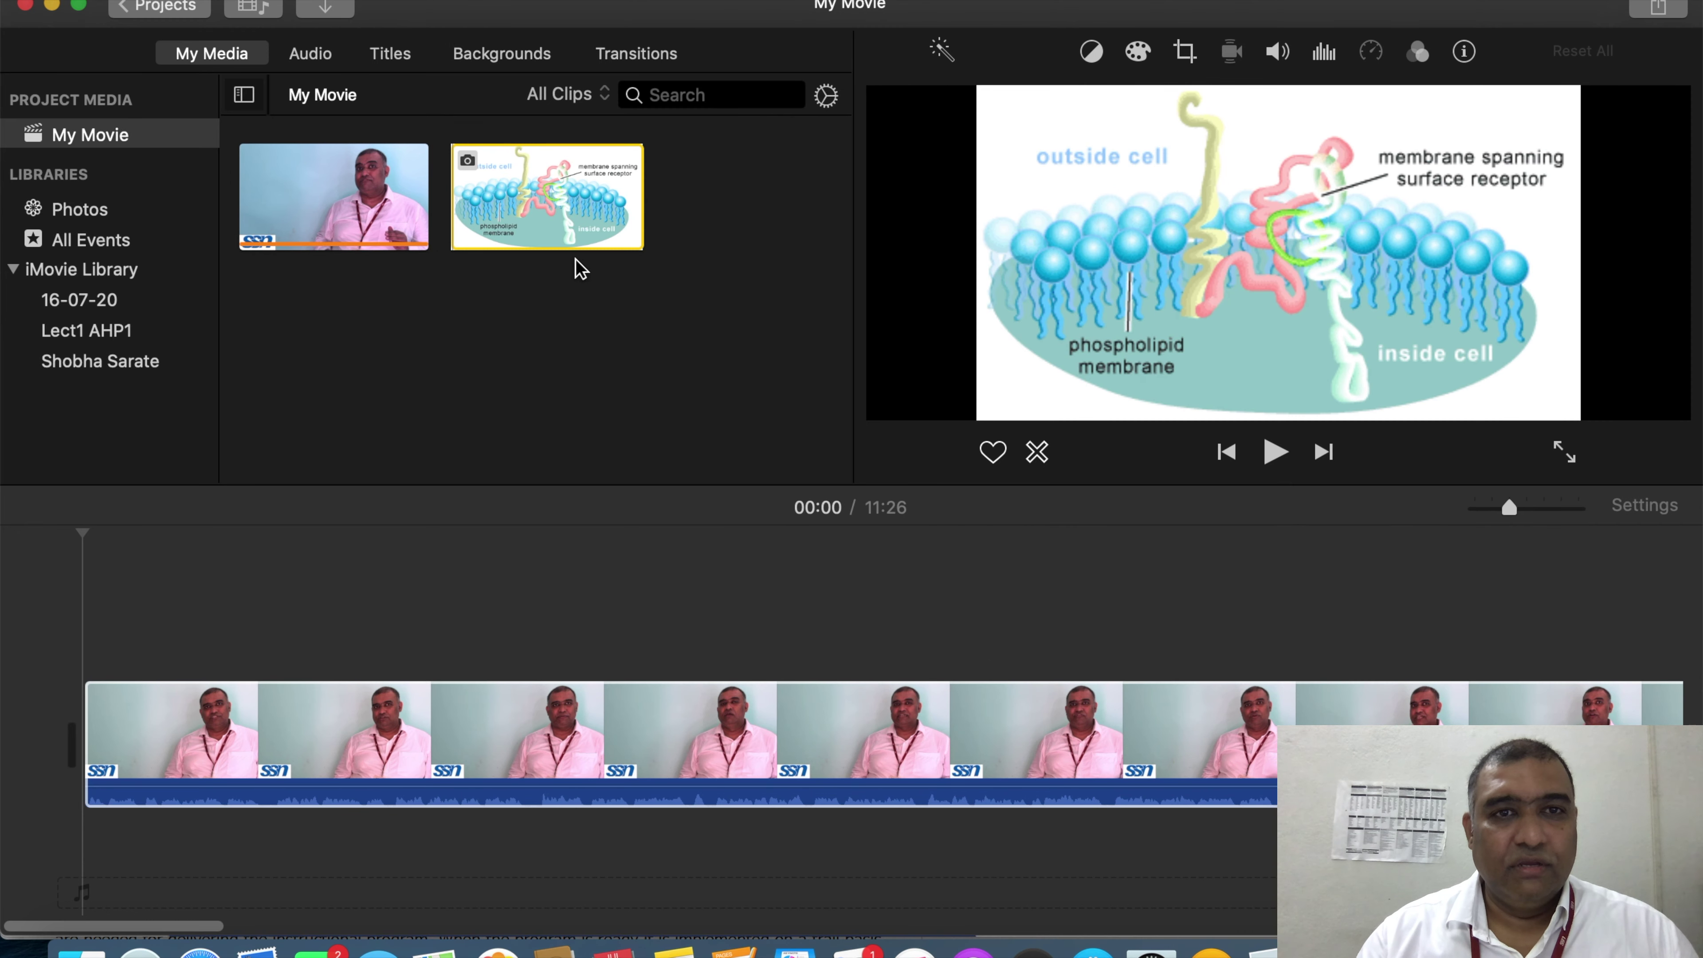
drag(588, 202, 282, 566)
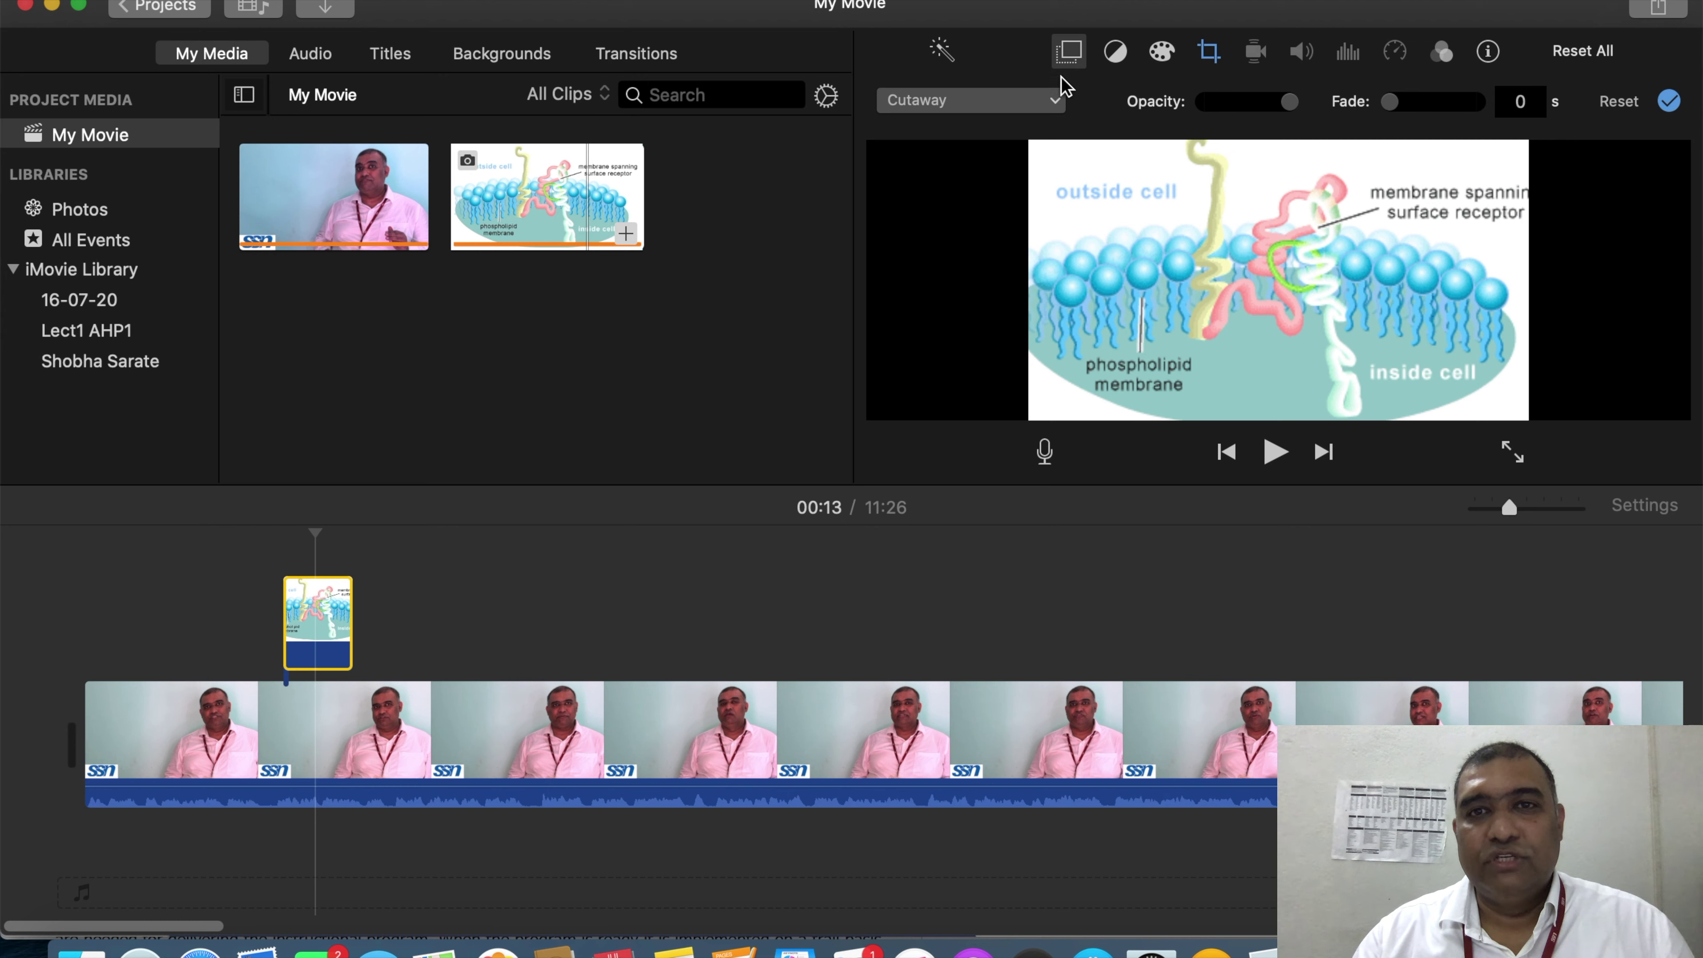
Step: Set the cell membrane overlay to Picture in Picture, then move and enlarge it to fill the empty wall beside the presenter
click(1055, 100)
click(1142, 238)
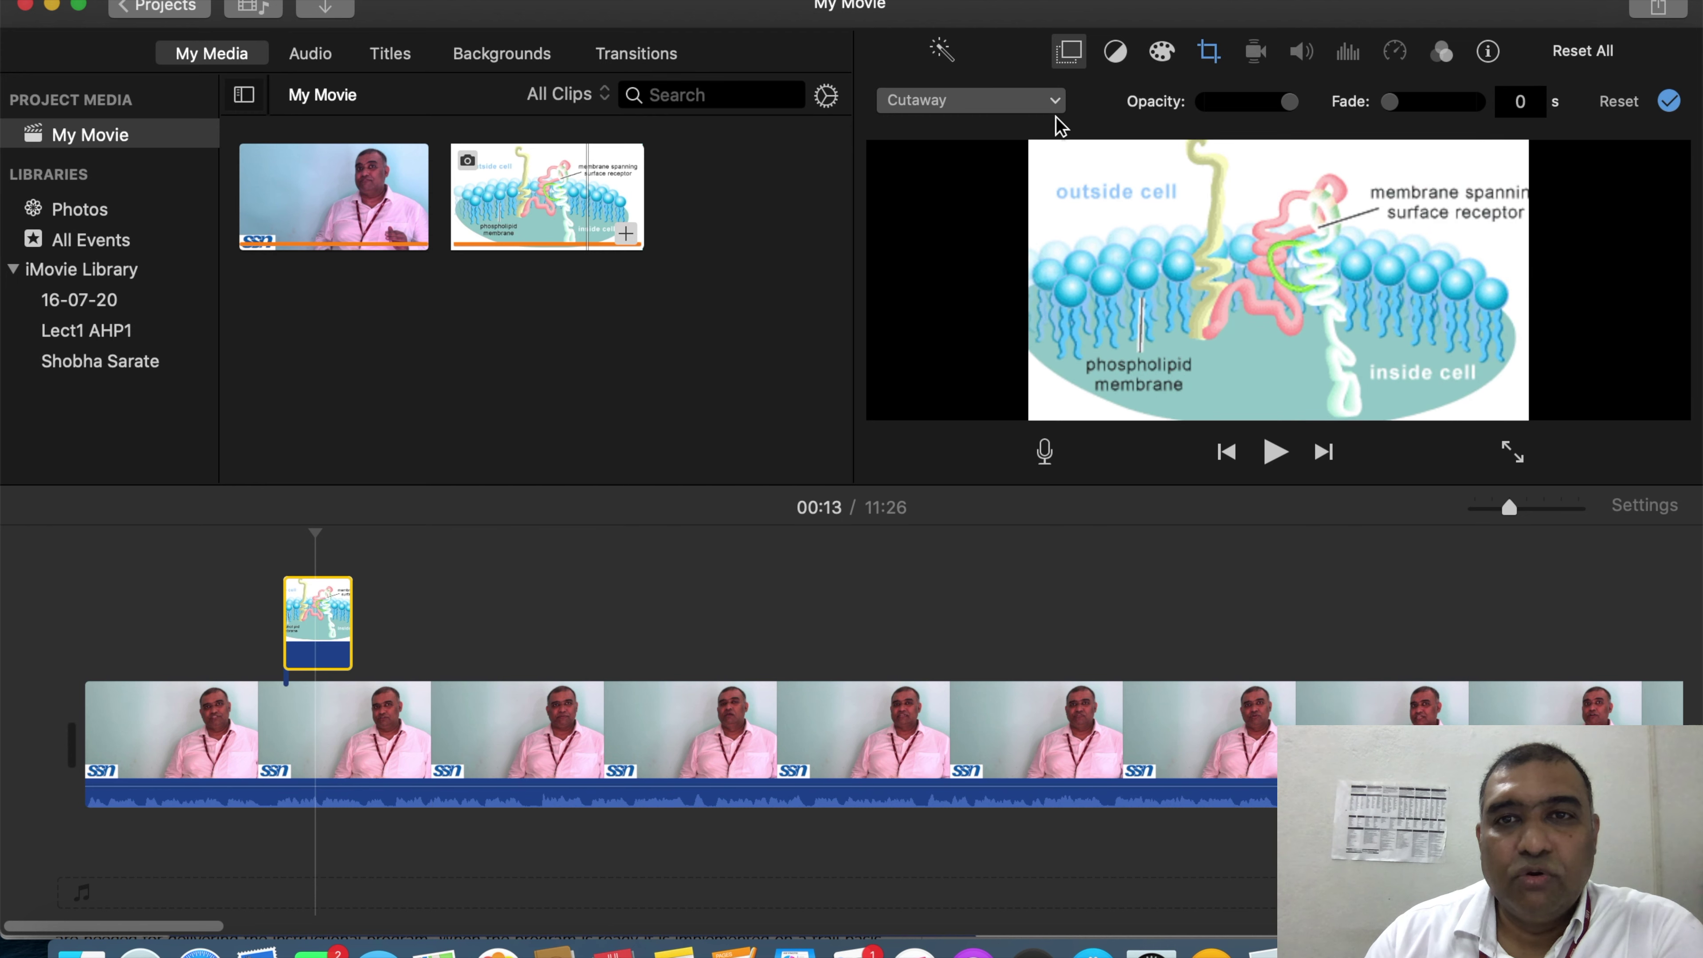
click(1054, 102)
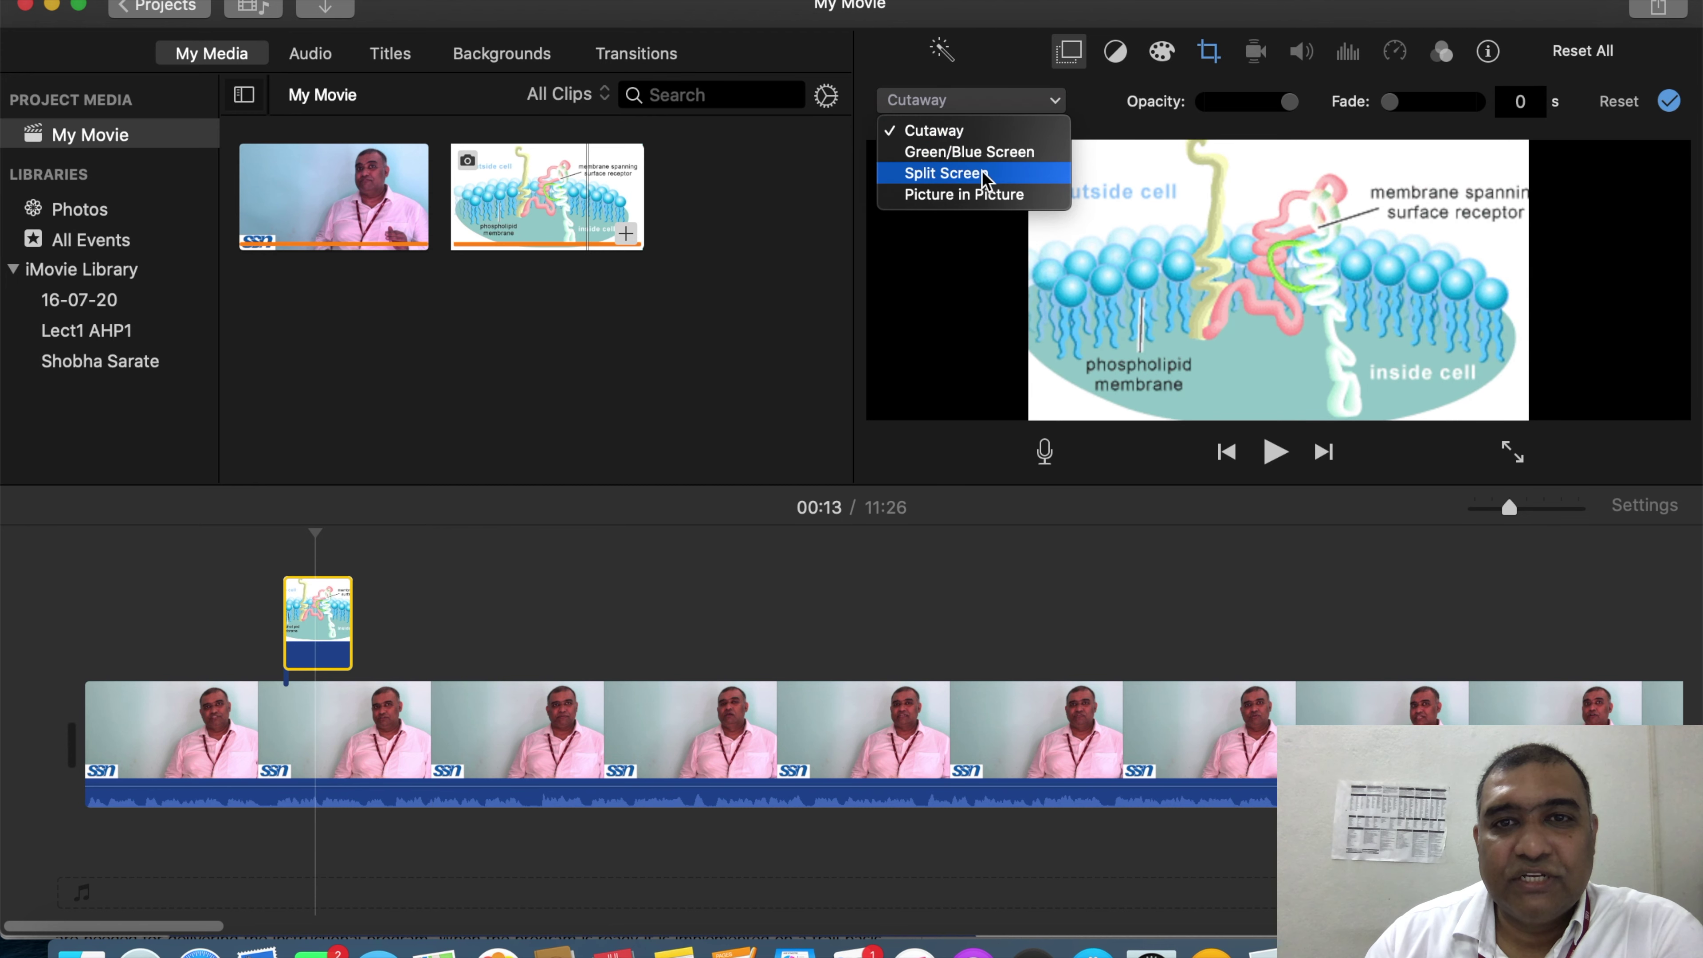
click(970, 195)
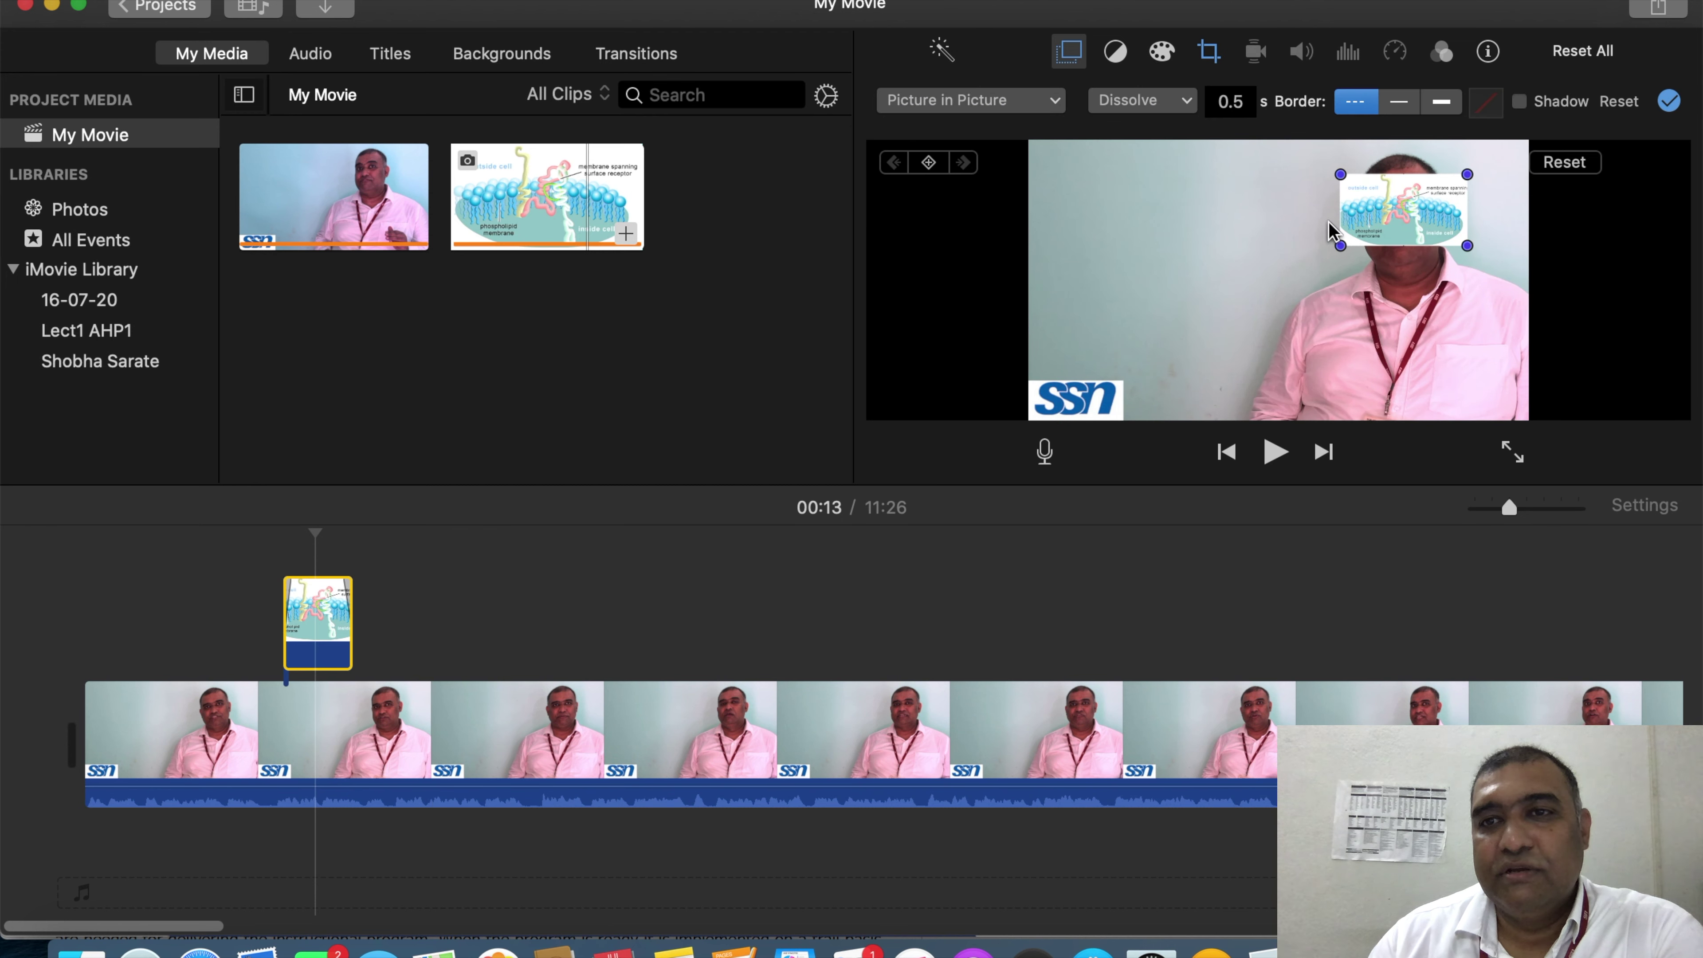
drag(1395, 215, 1207, 235)
drag(1089, 188, 1098, 209)
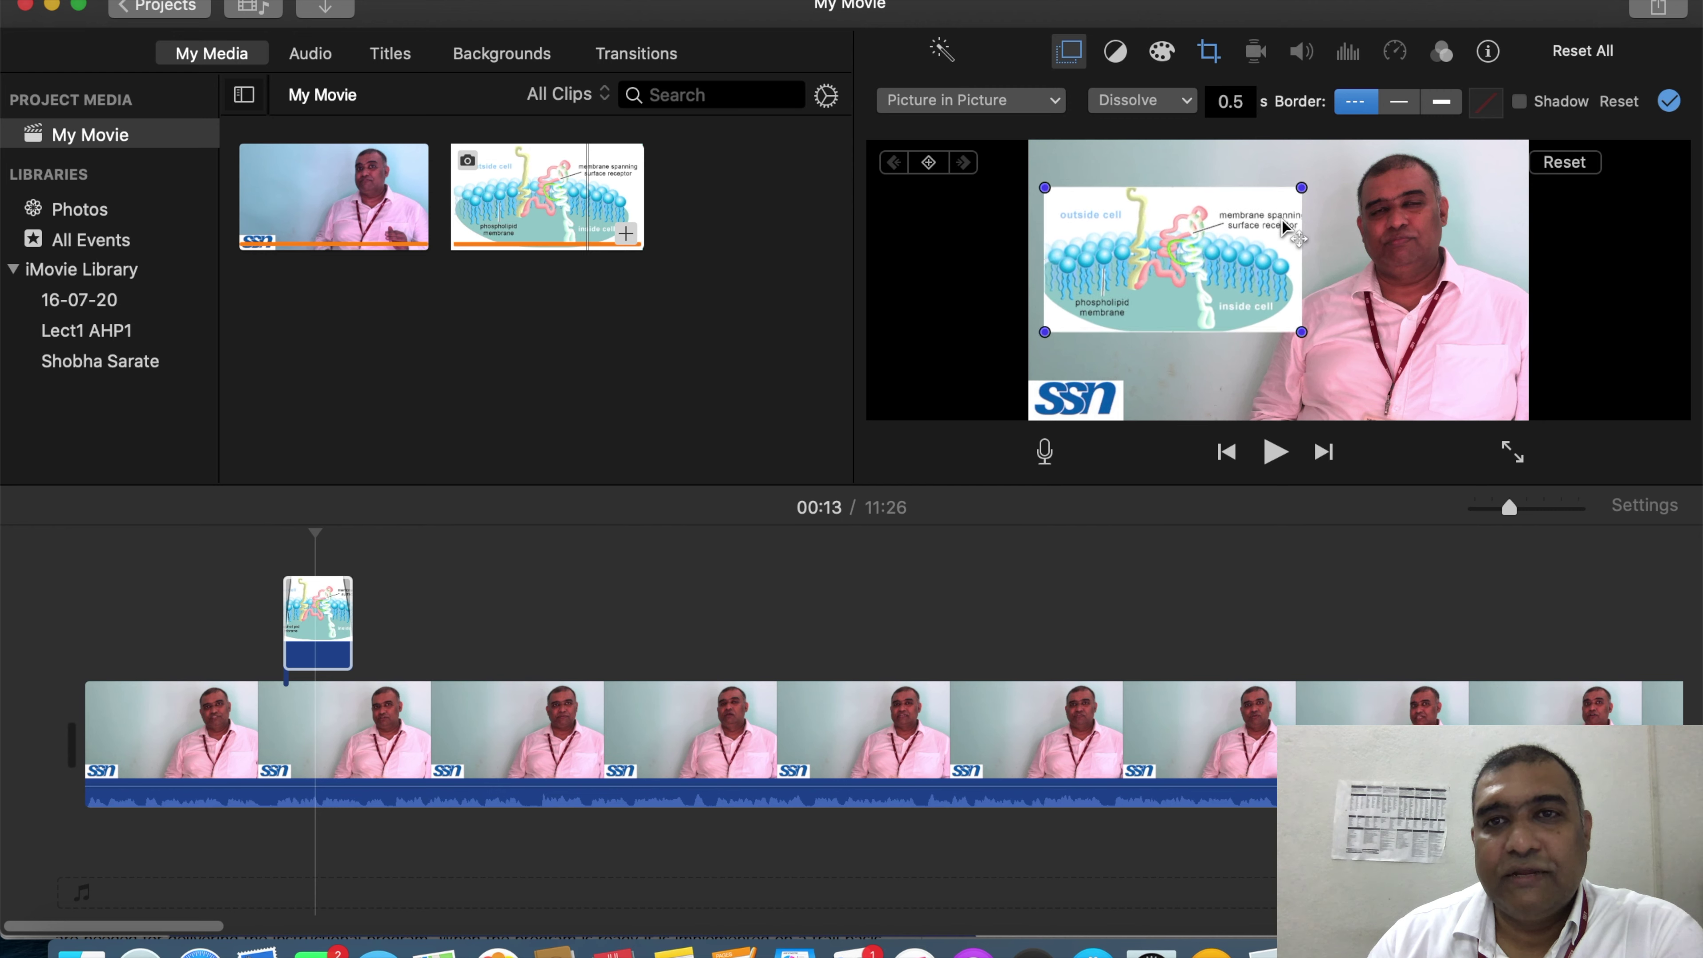
Step: Apply the Ken Burns style to the membrane overlay, with a small end frame on the membrane spanning surface receptor label
click(1211, 54)
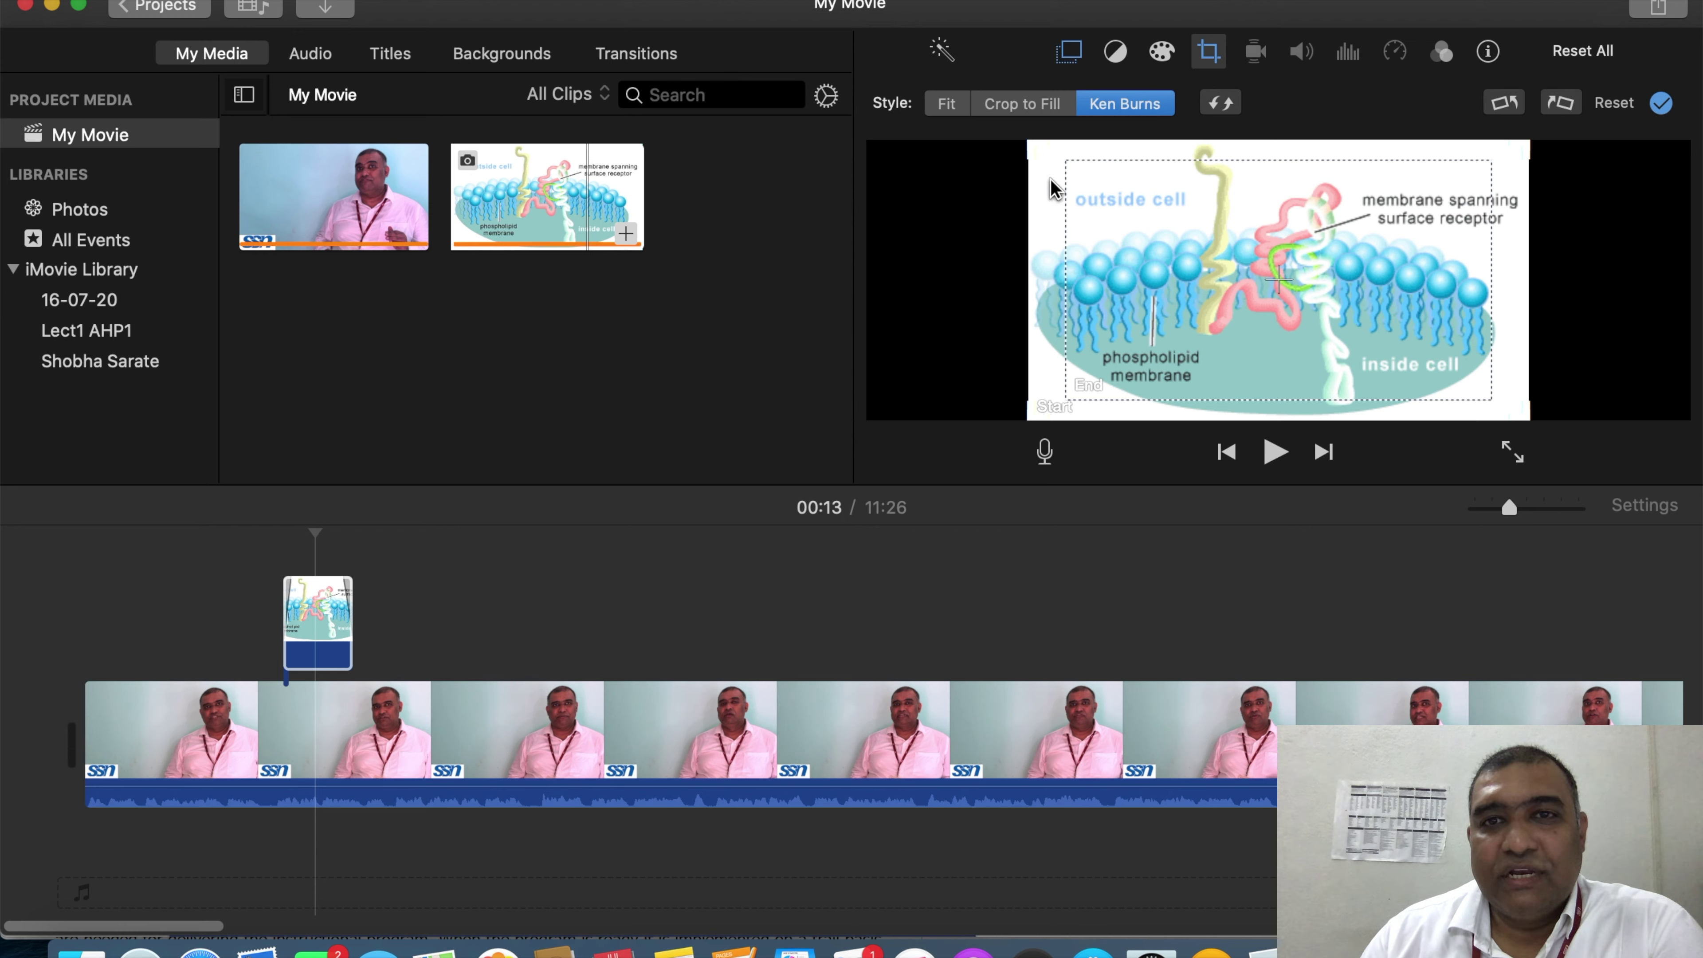
click(1027, 108)
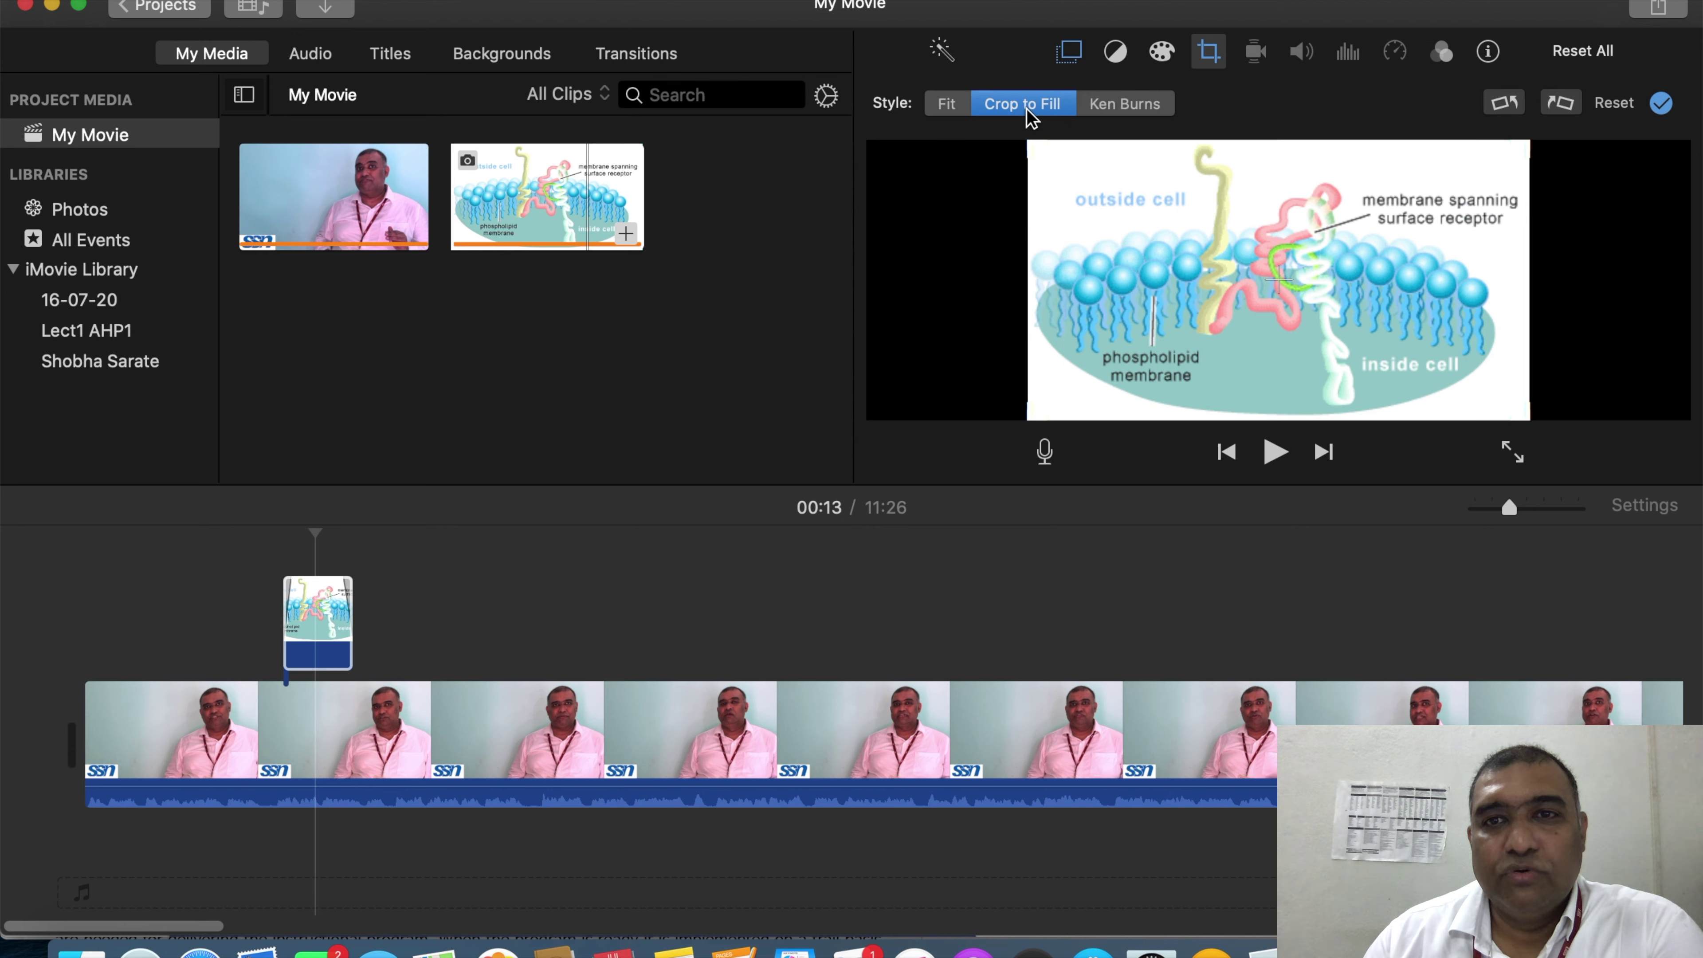
click(1126, 108)
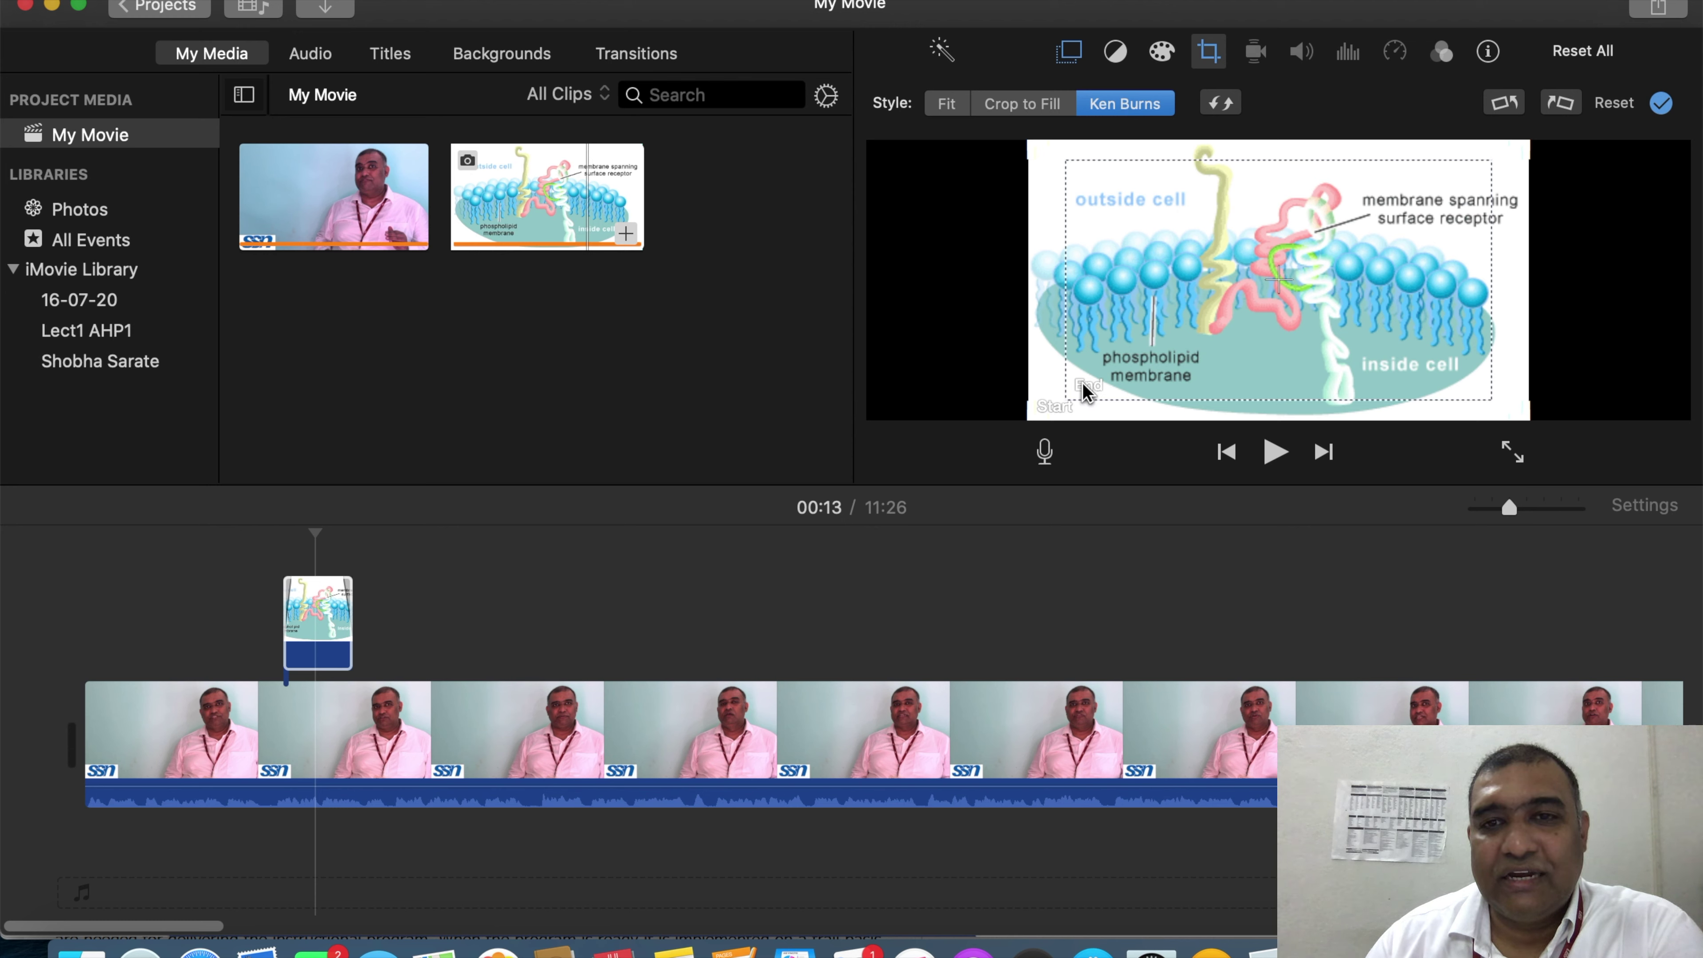
click(1106, 370)
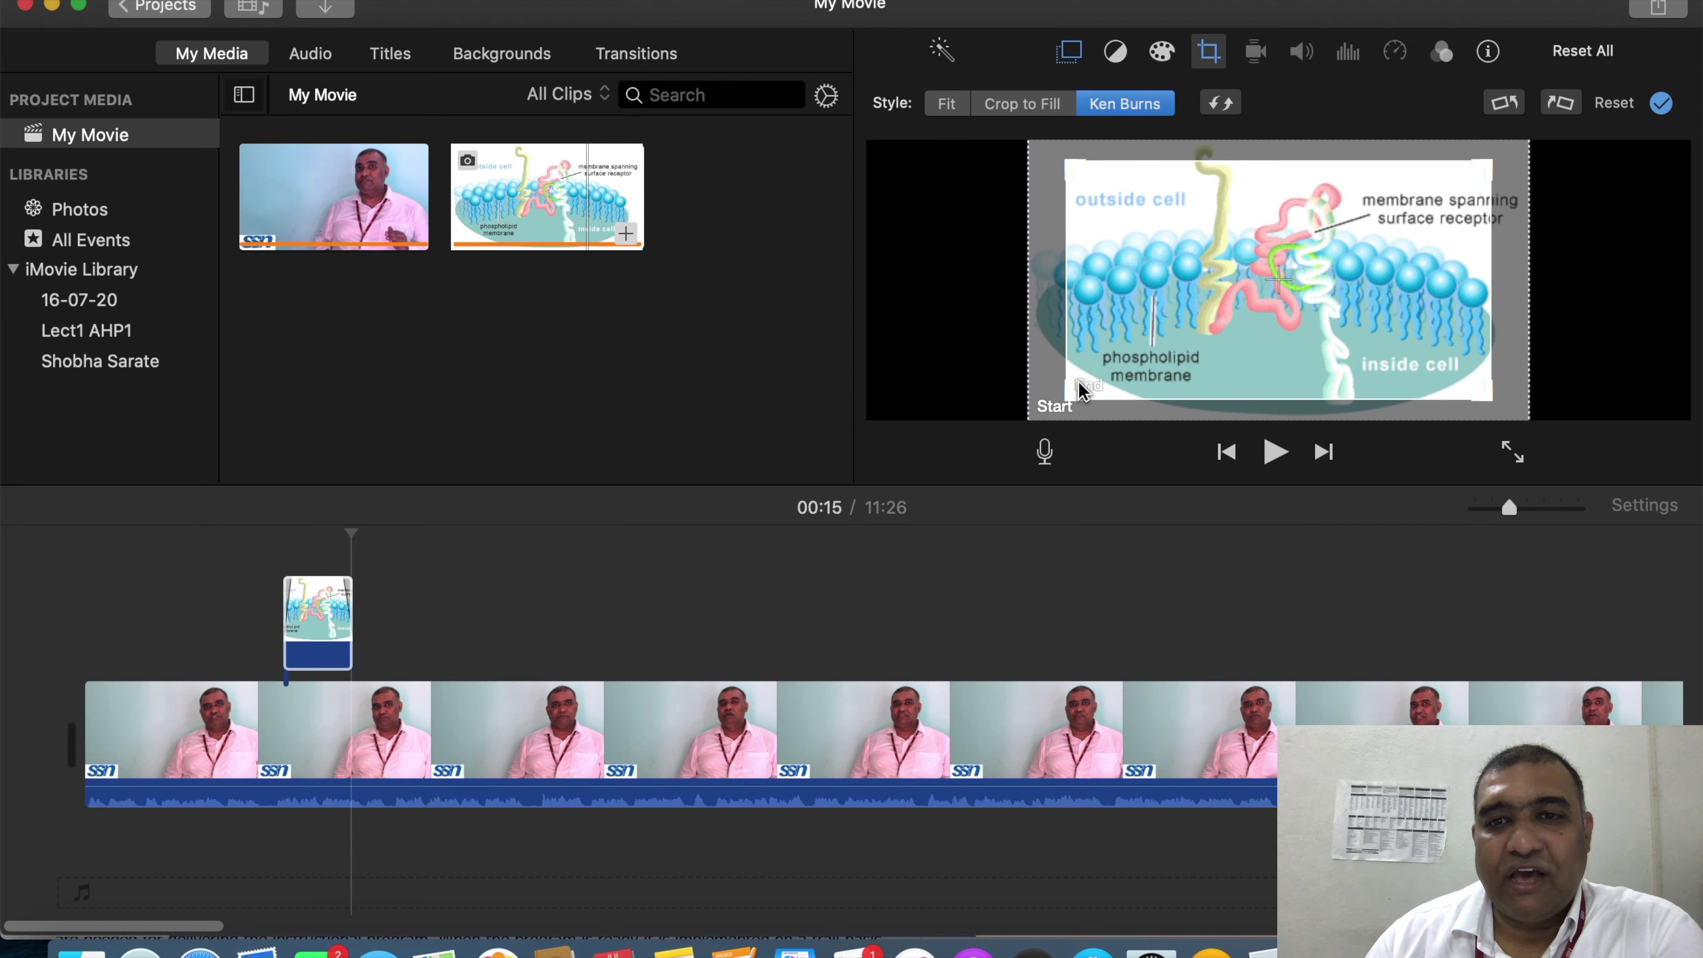
drag(1071, 395, 1301, 315)
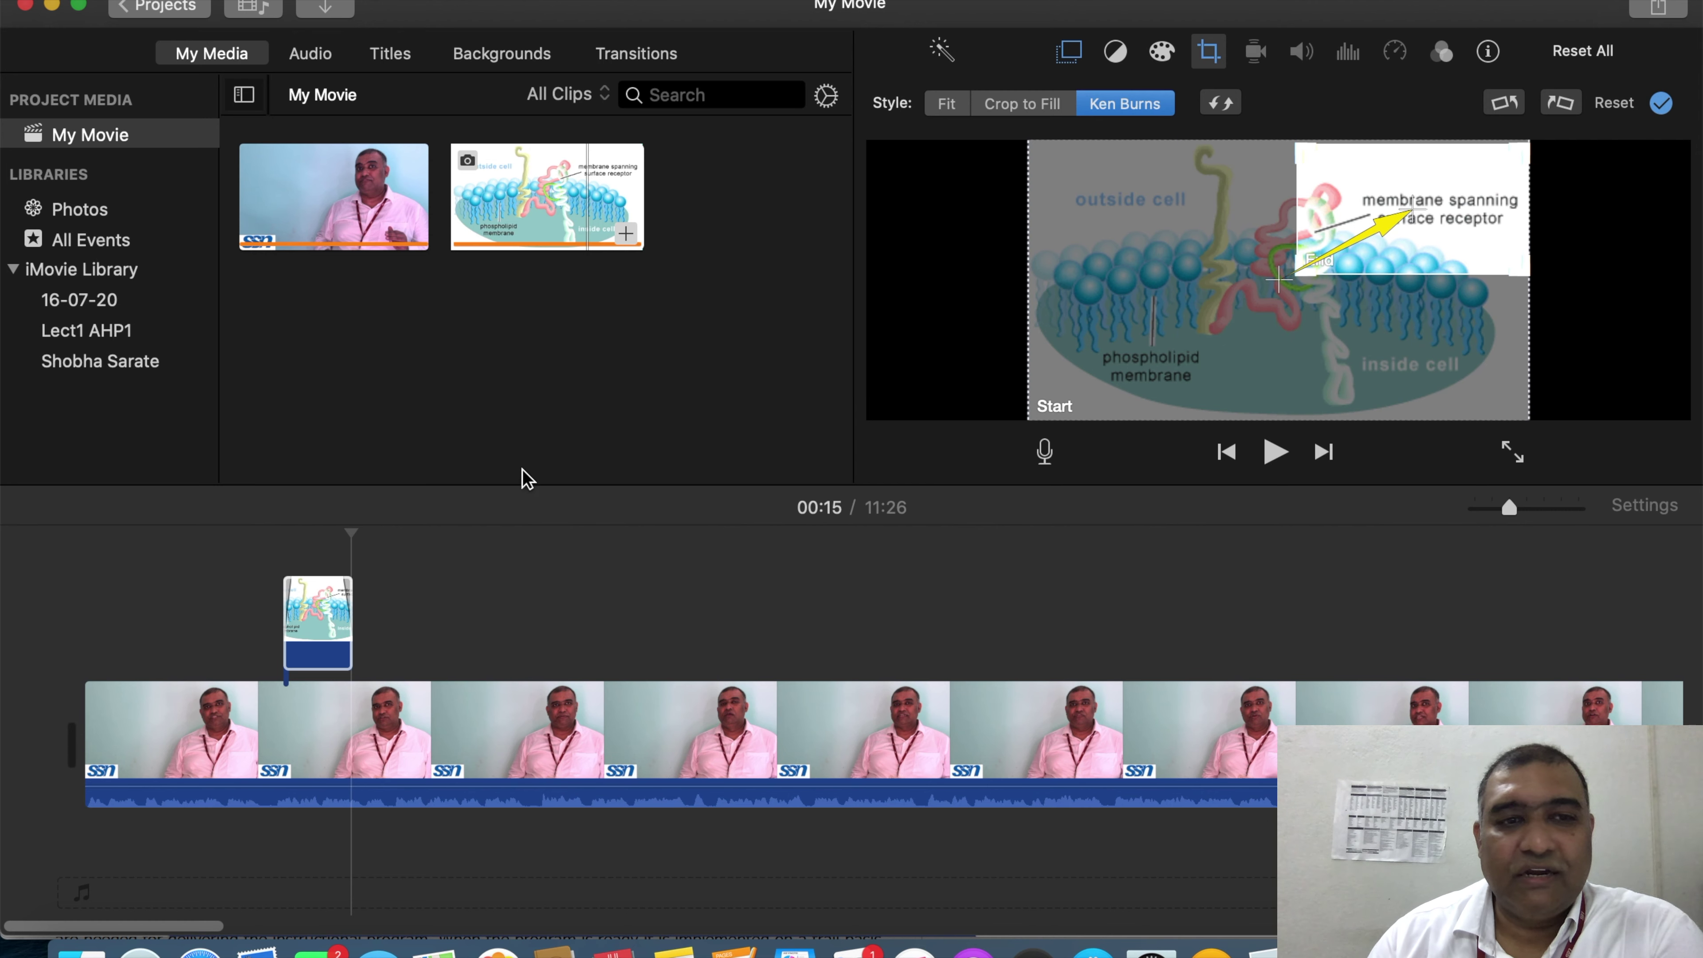
Step: Play the timeline from 00:09 through the membrane overlay to preview its picture-in-picture zoom
click(255, 568)
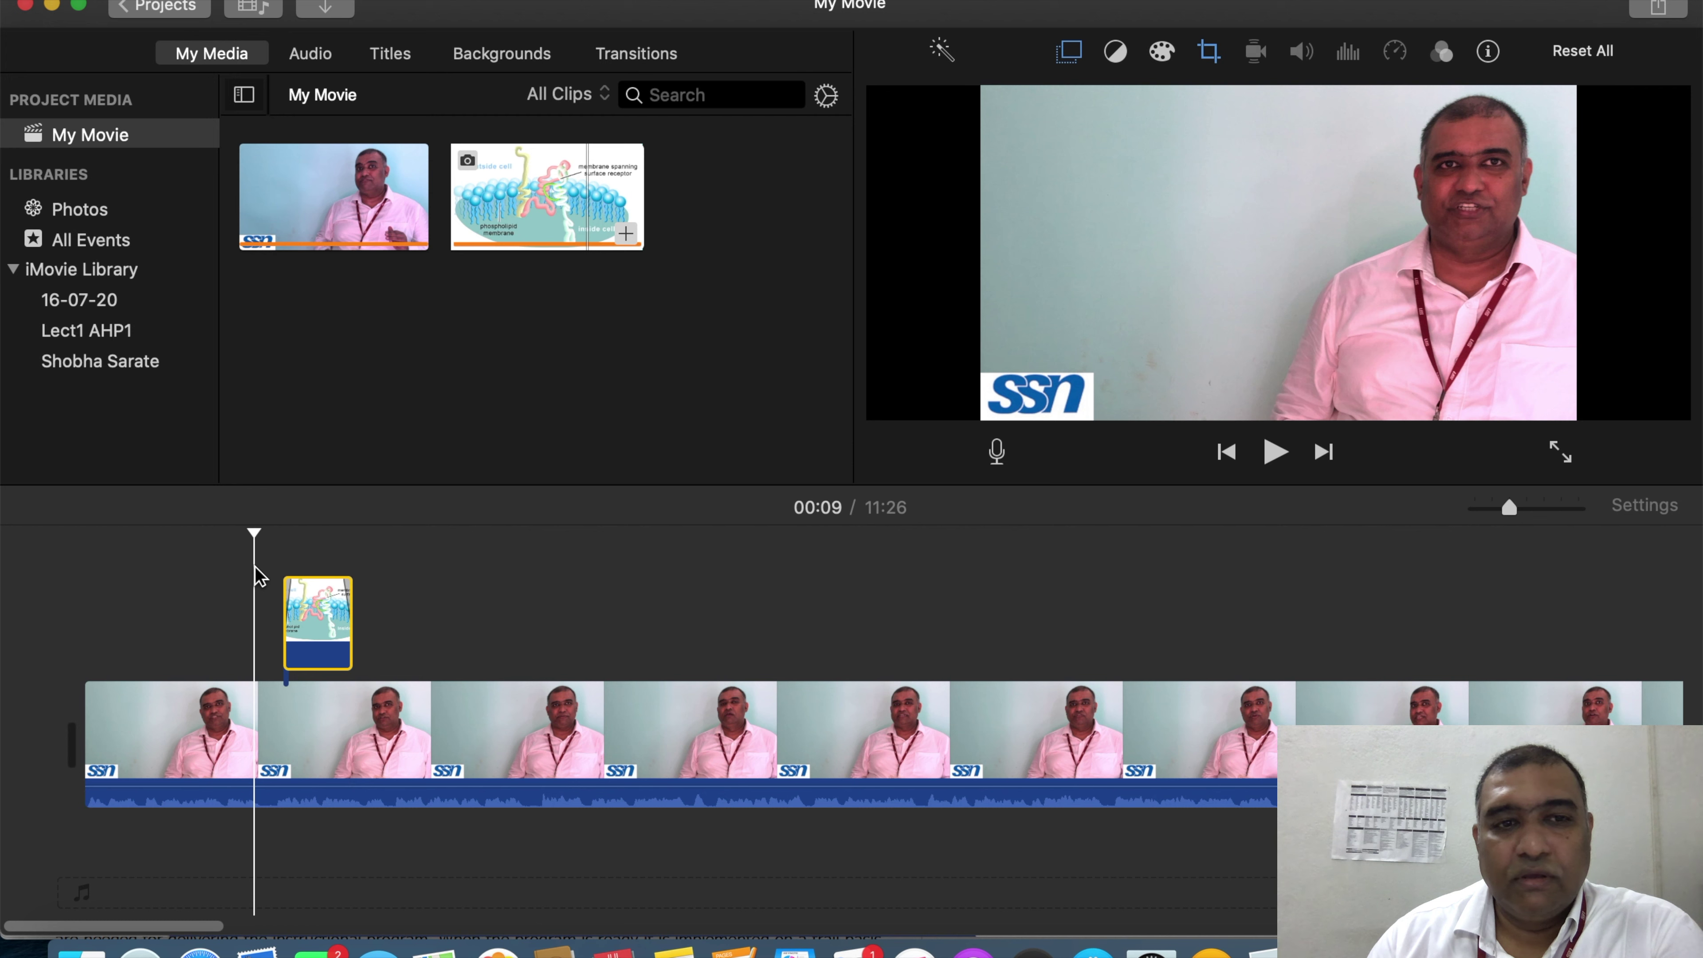
click(259, 563)
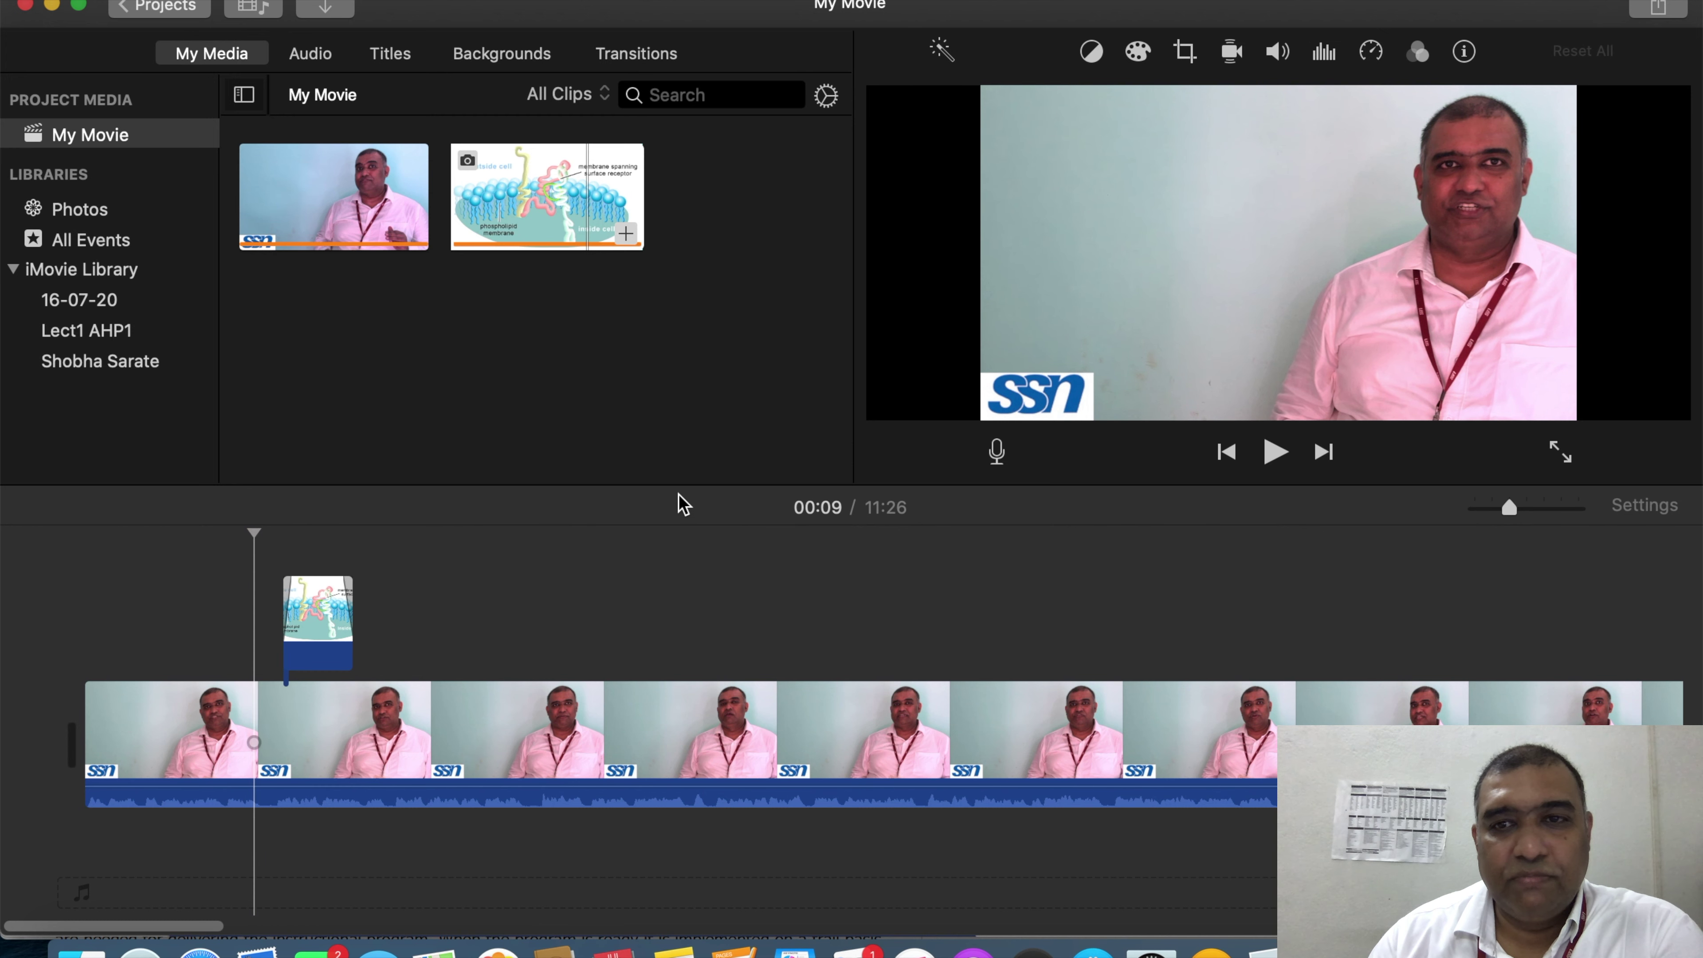
click(1272, 458)
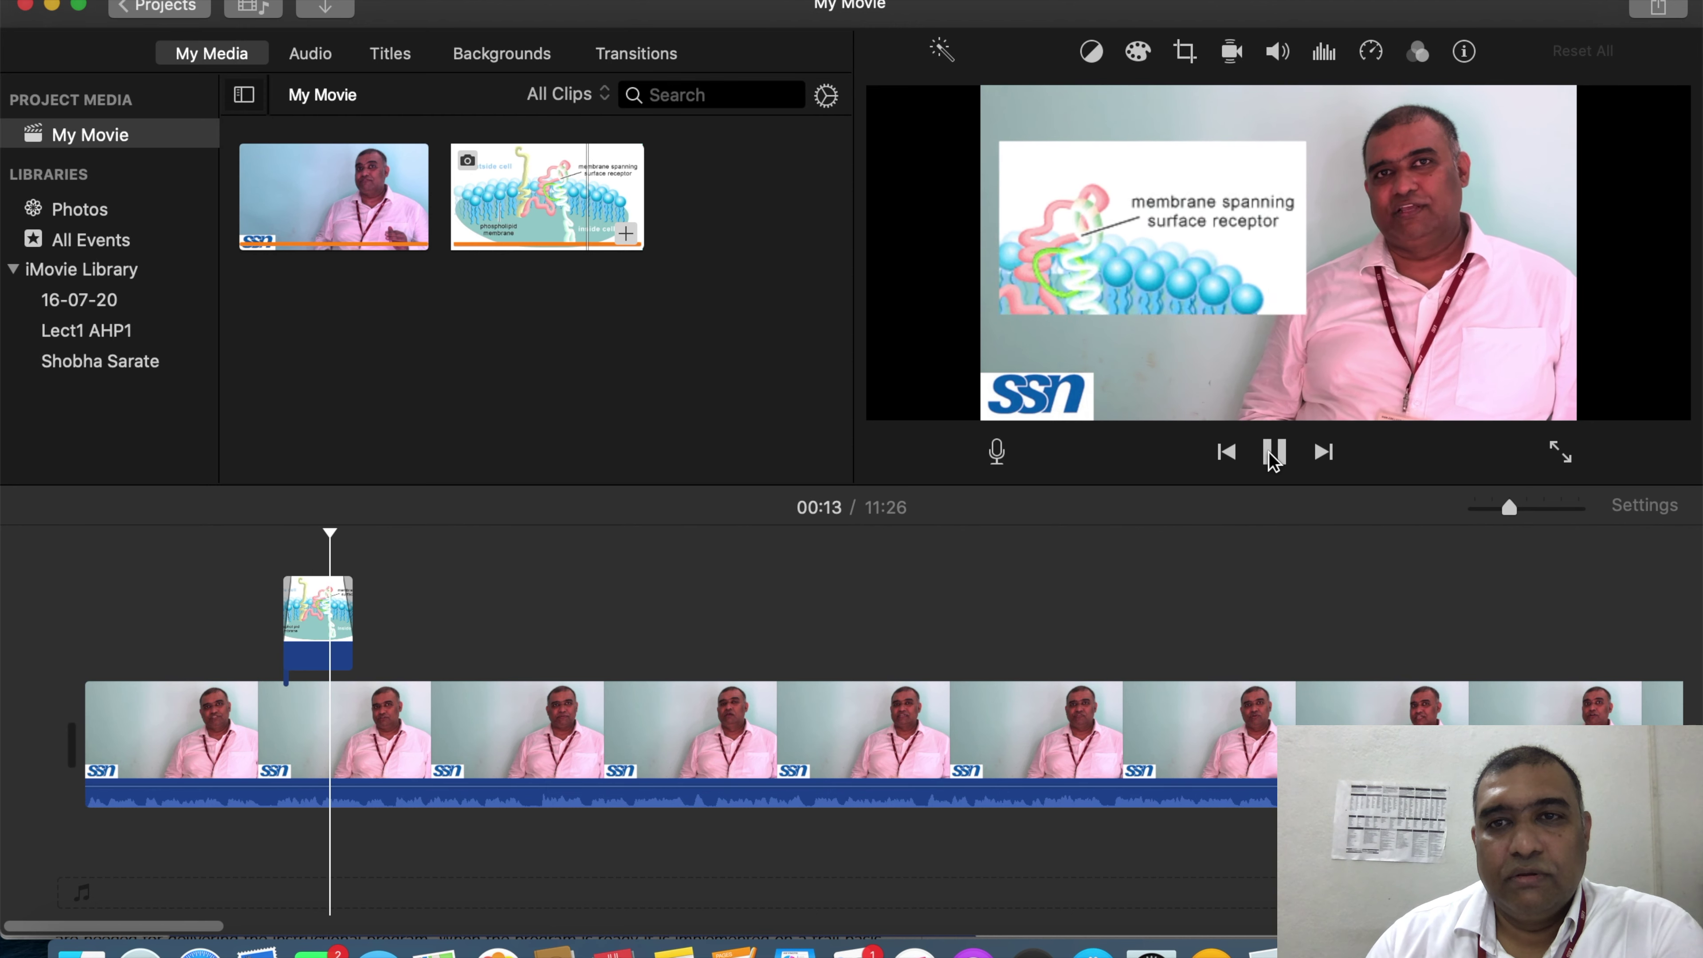
click(1272, 458)
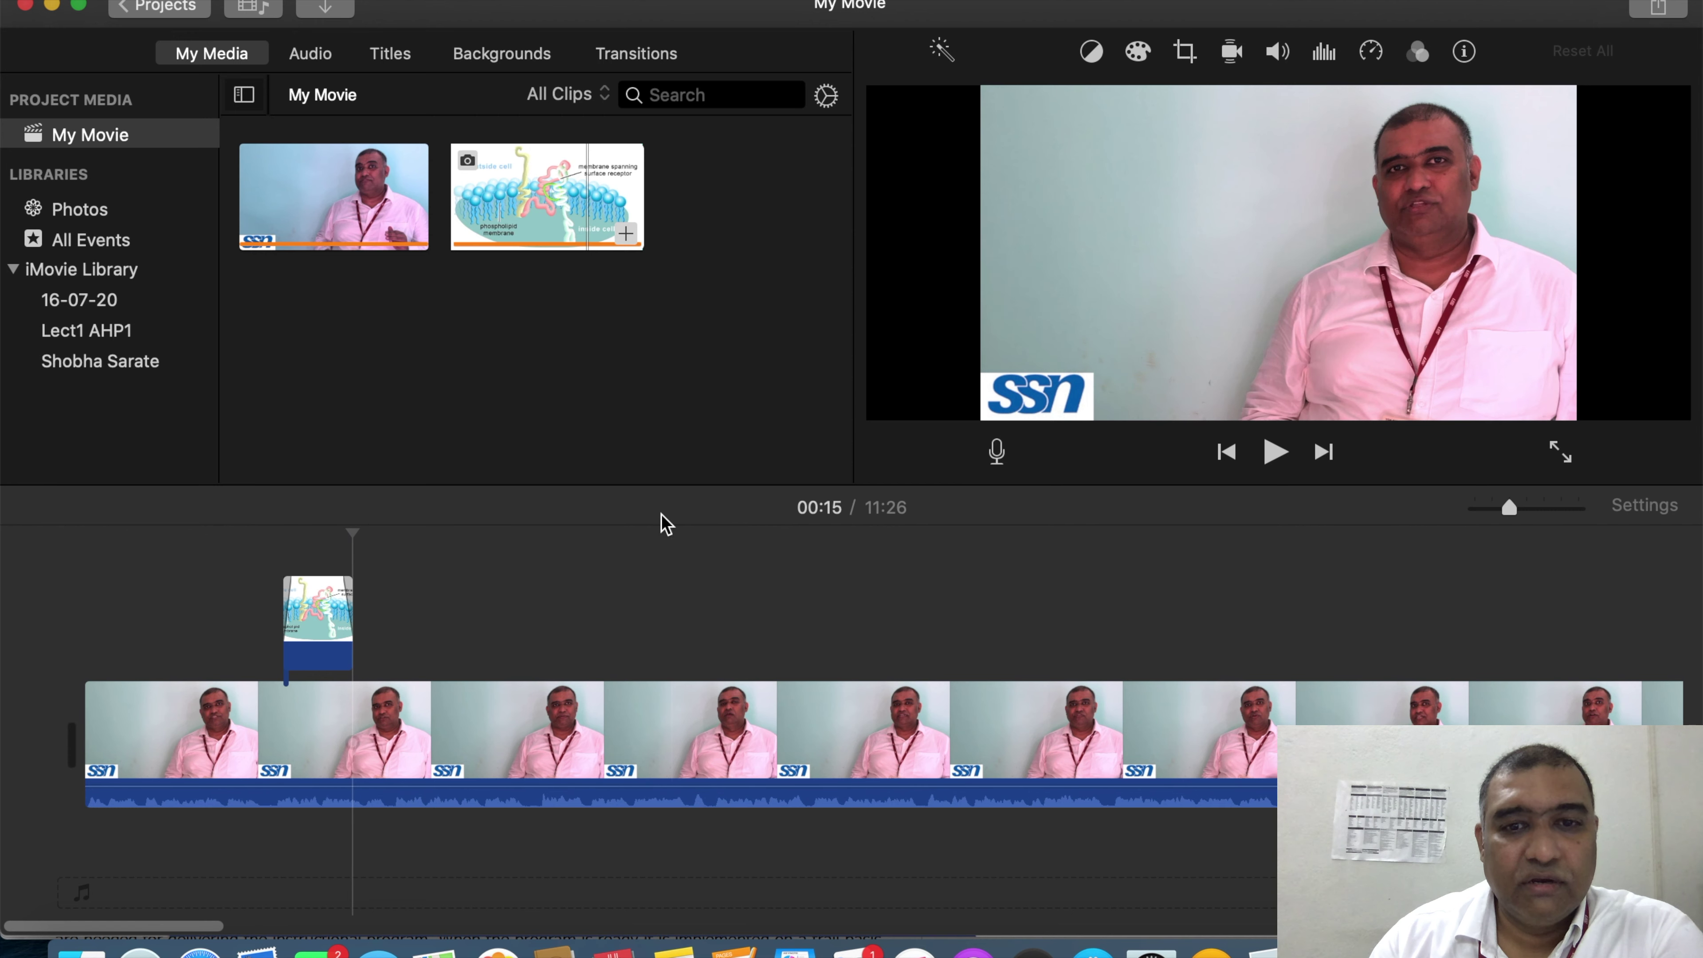
Step: Import Vesicle migration.gif from the Finder folder into the My Movie media
click(81, 952)
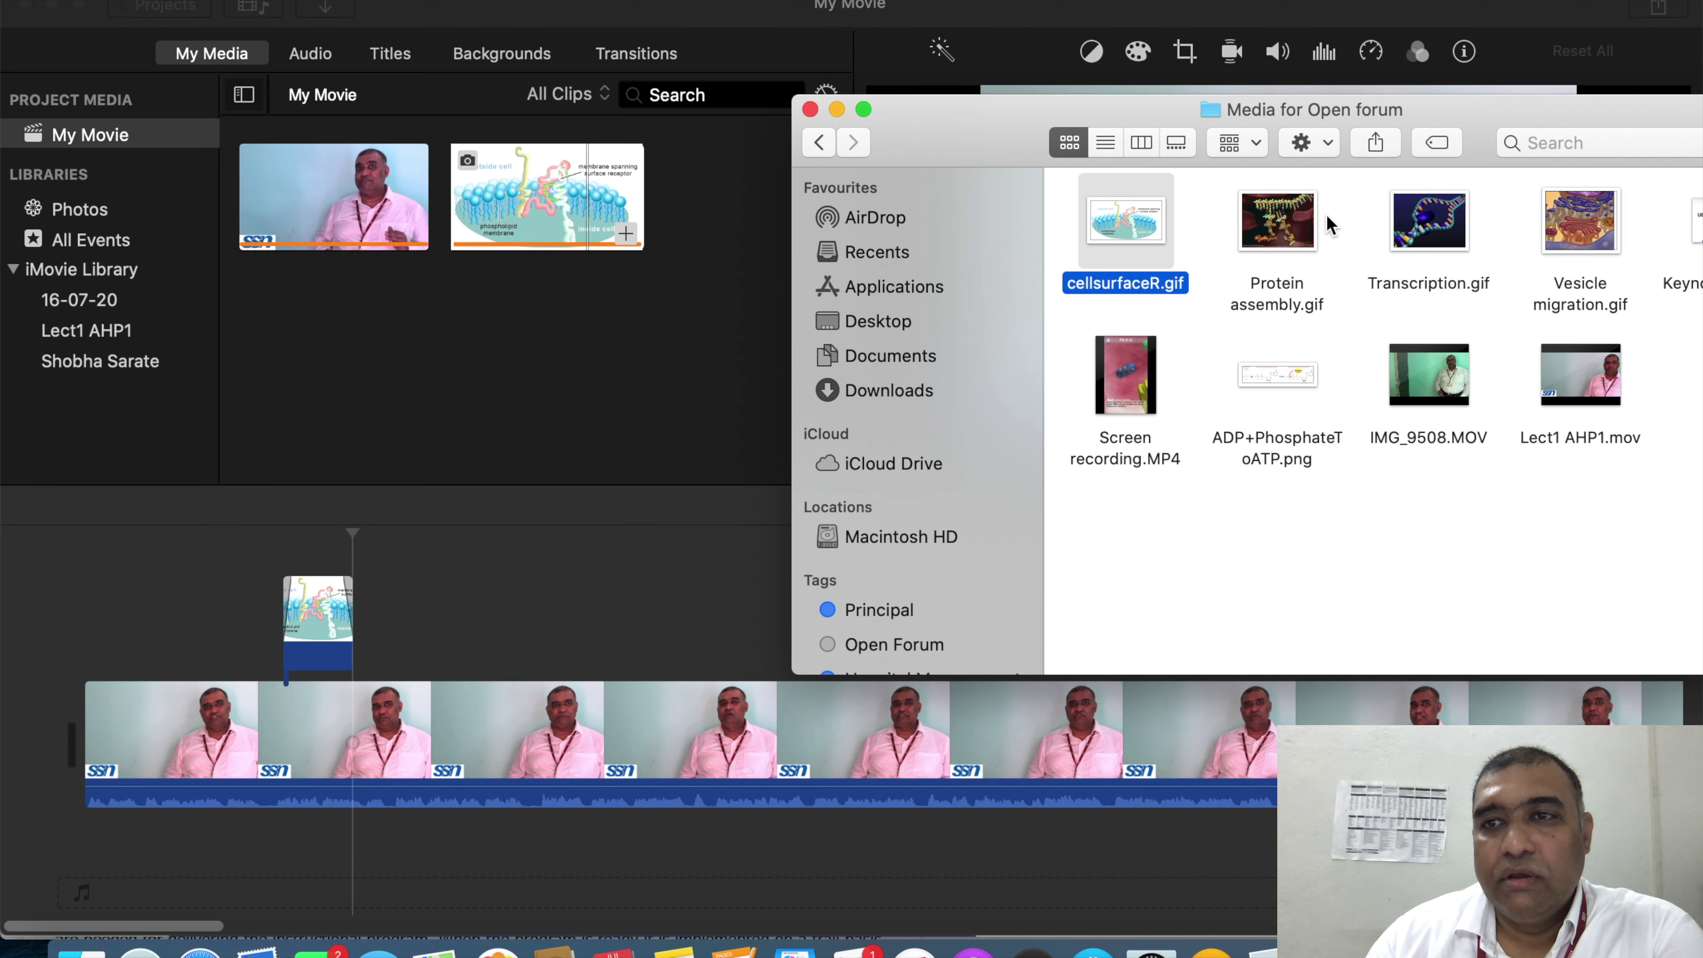
drag(1571, 226, 650, 369)
click(648, 369)
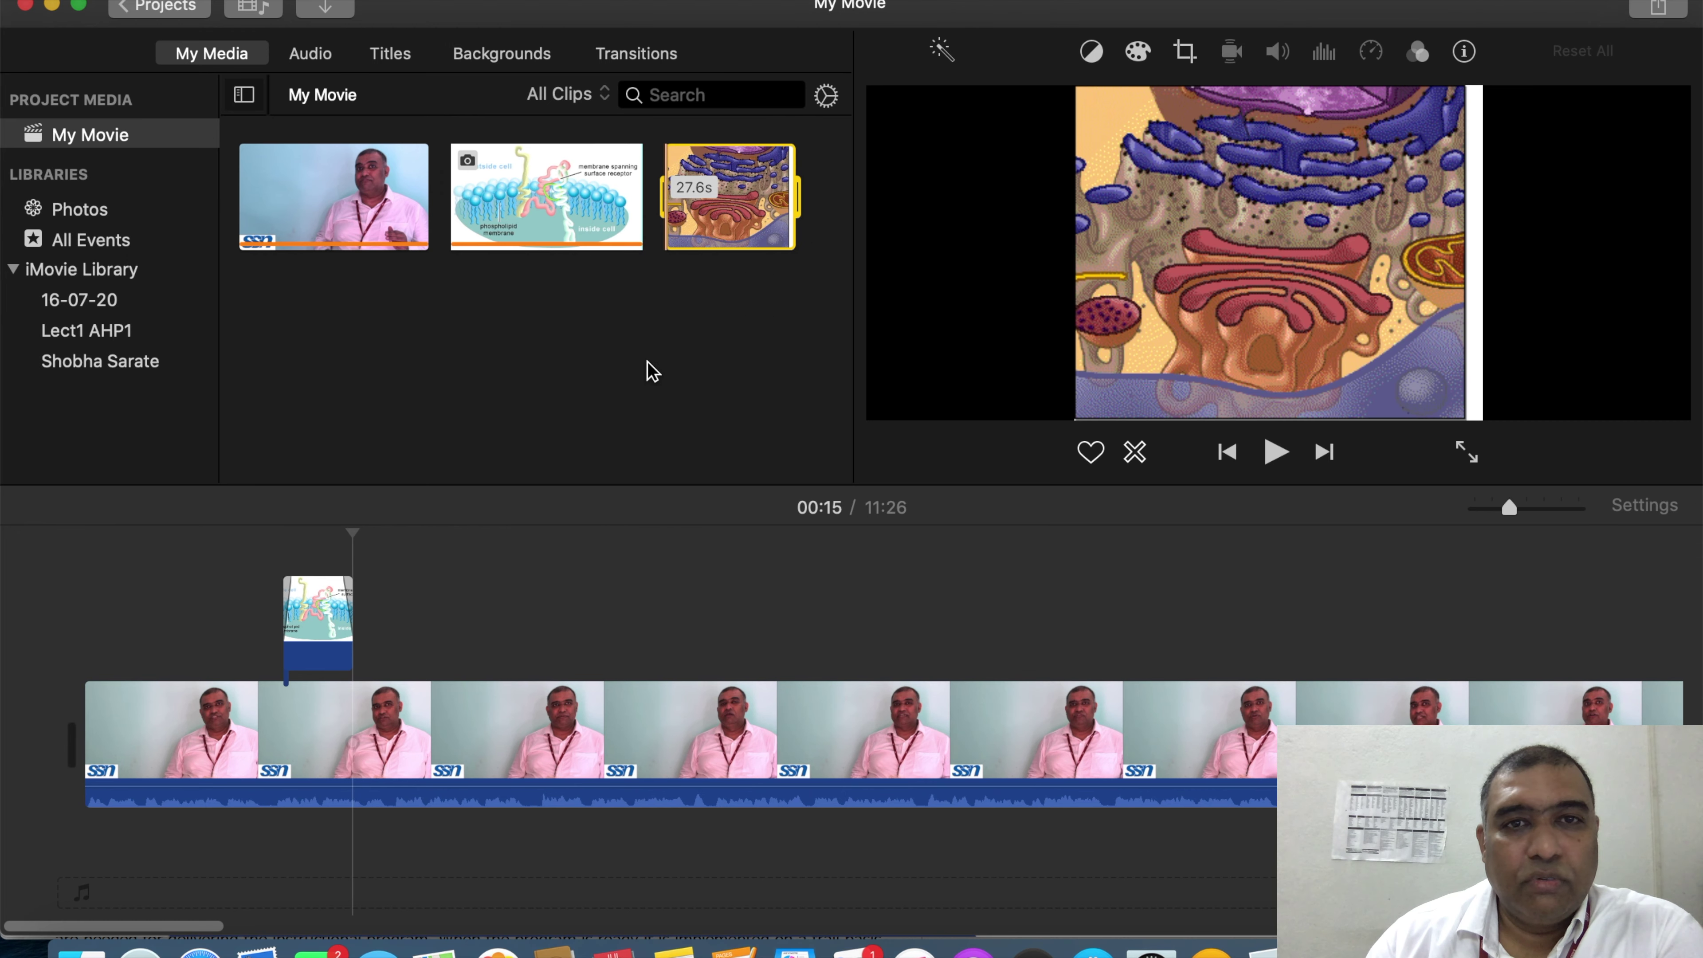
click(688, 563)
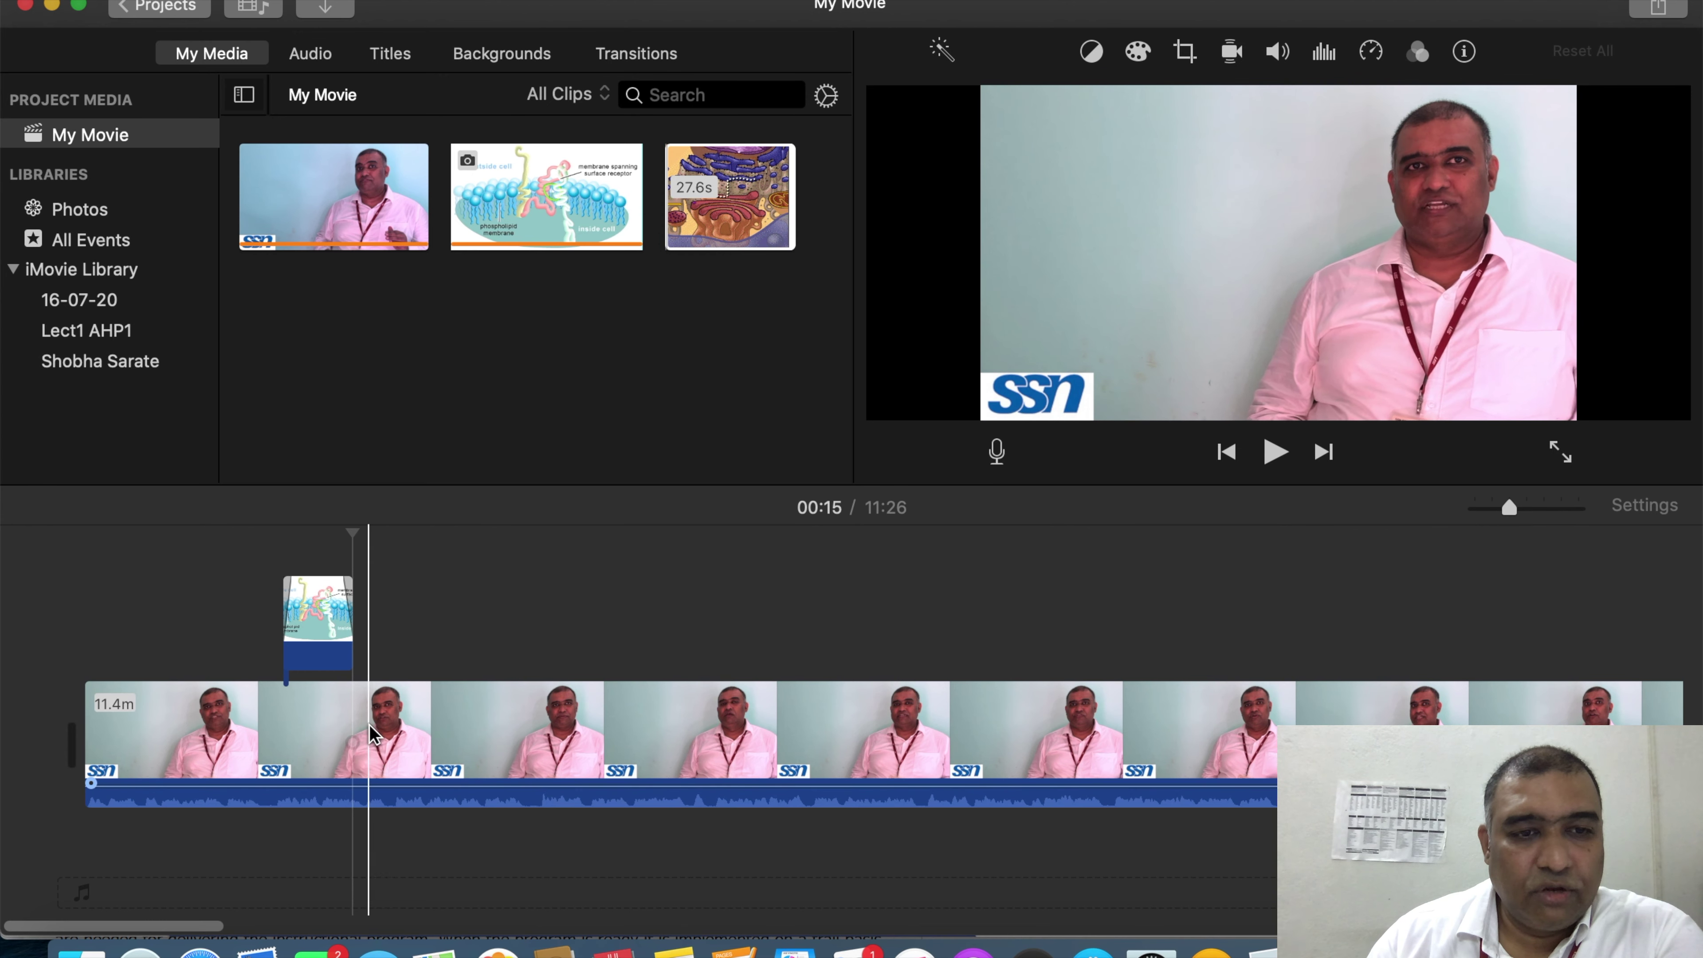
right_click(356, 731)
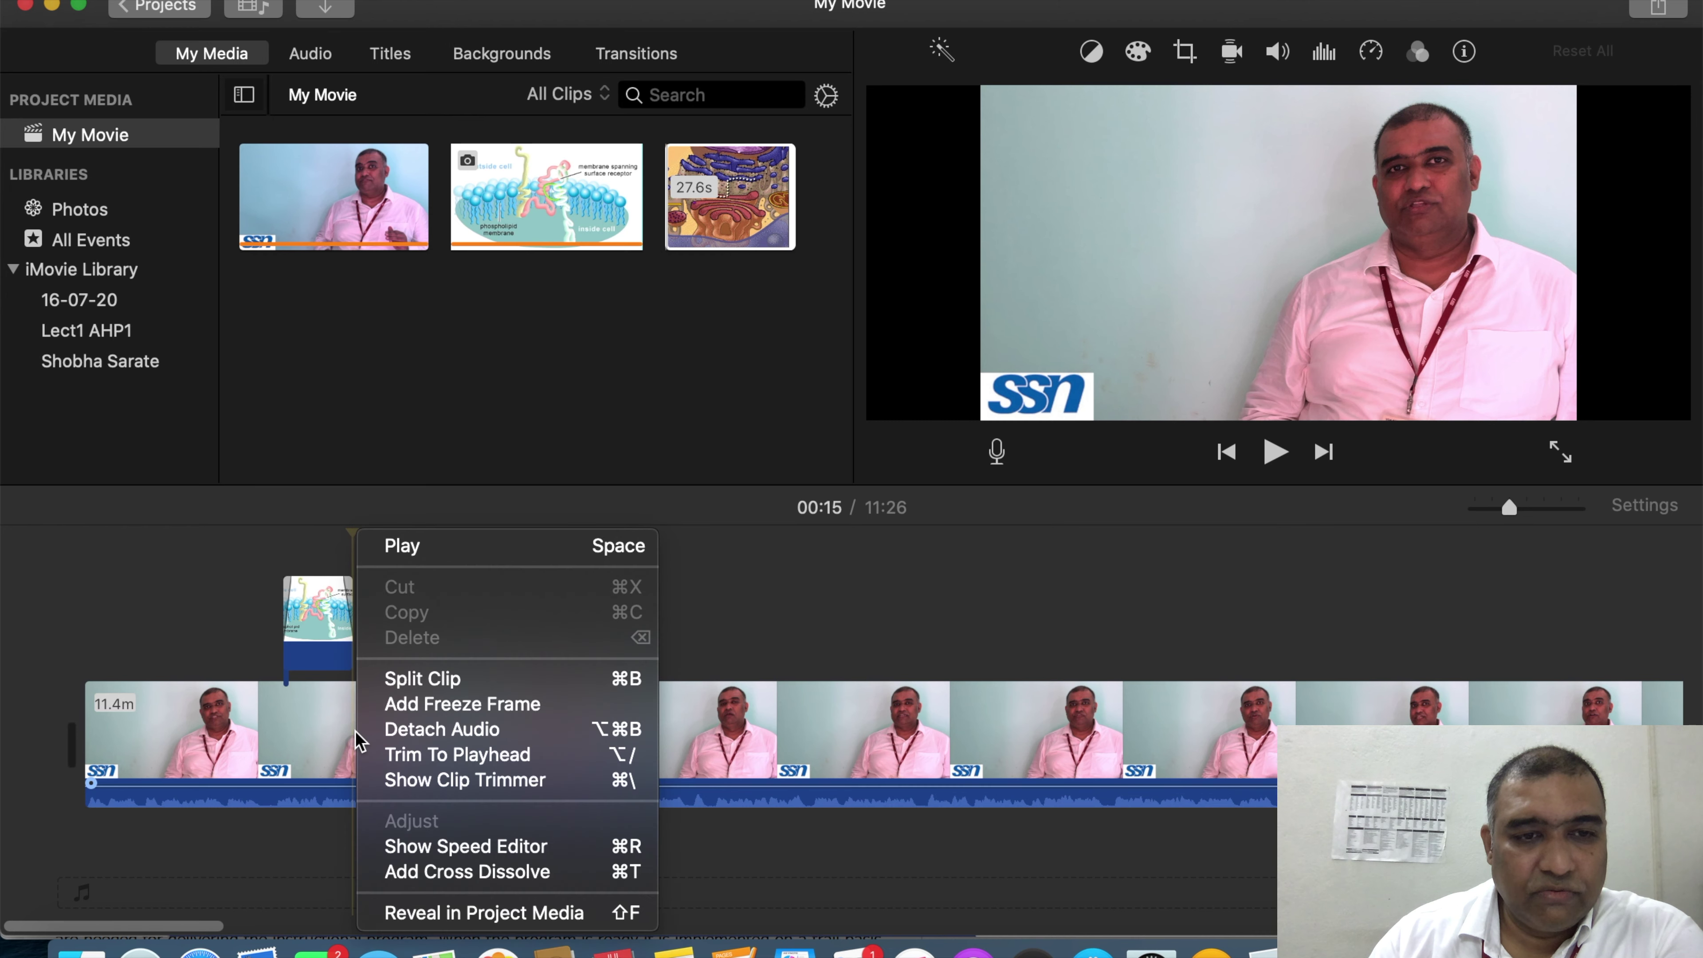
click(807, 574)
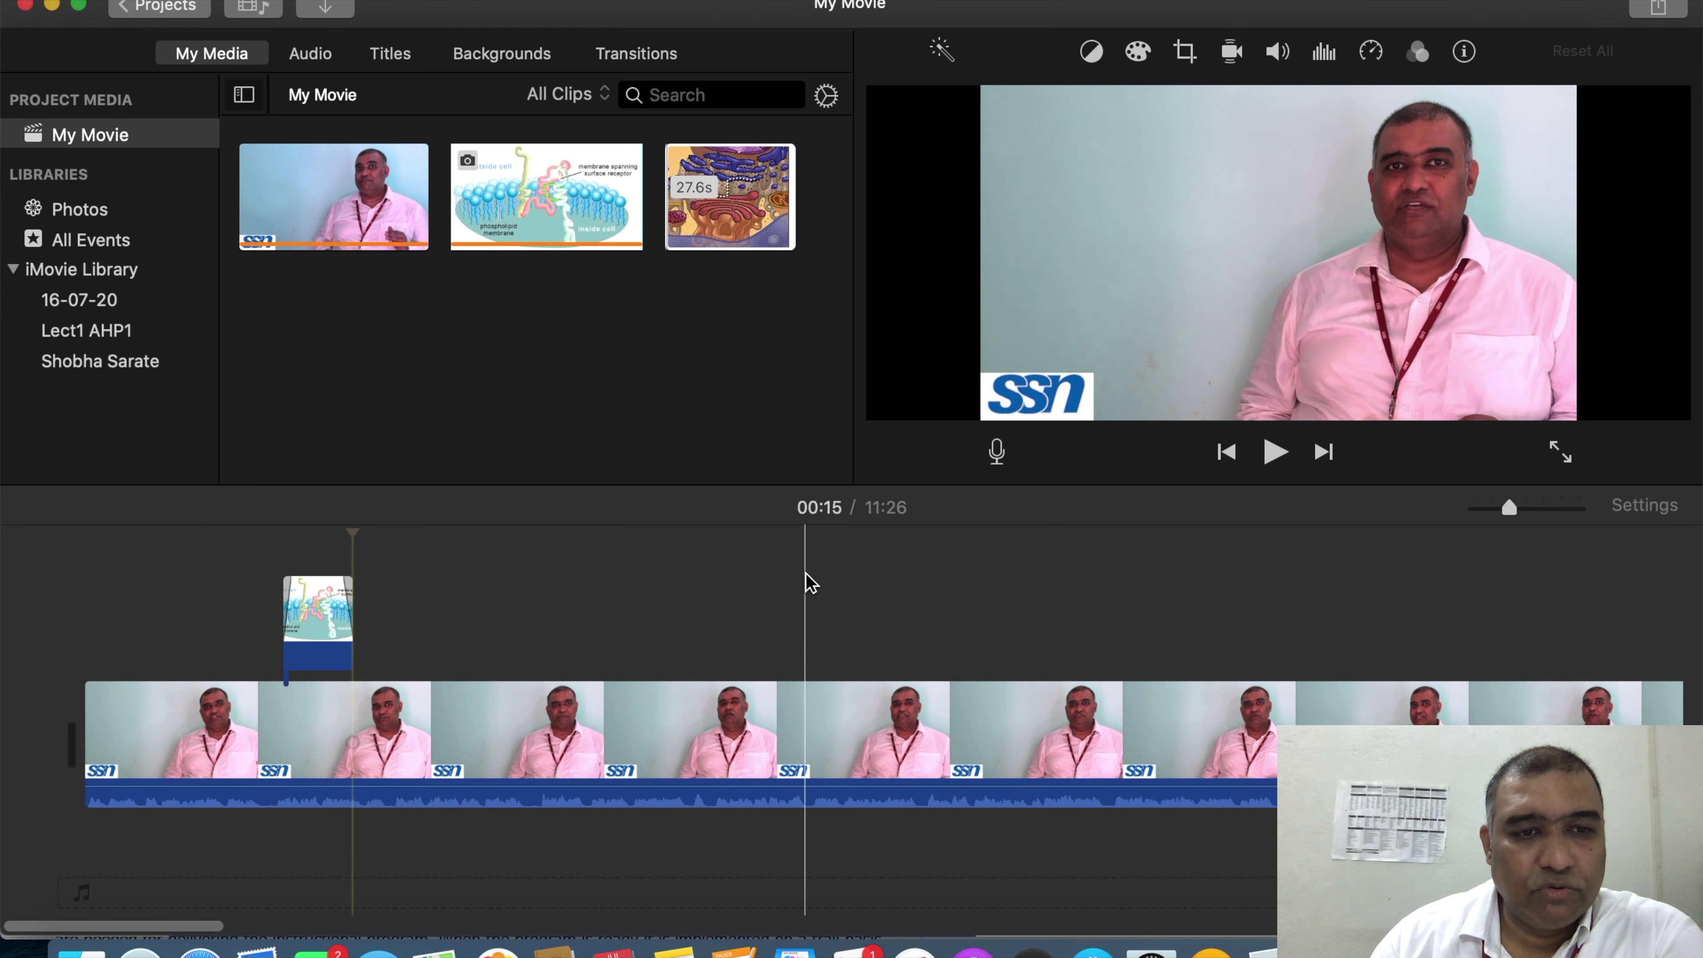
Step: Detach the audio from the lecture video clip in the timeline
click(353, 761)
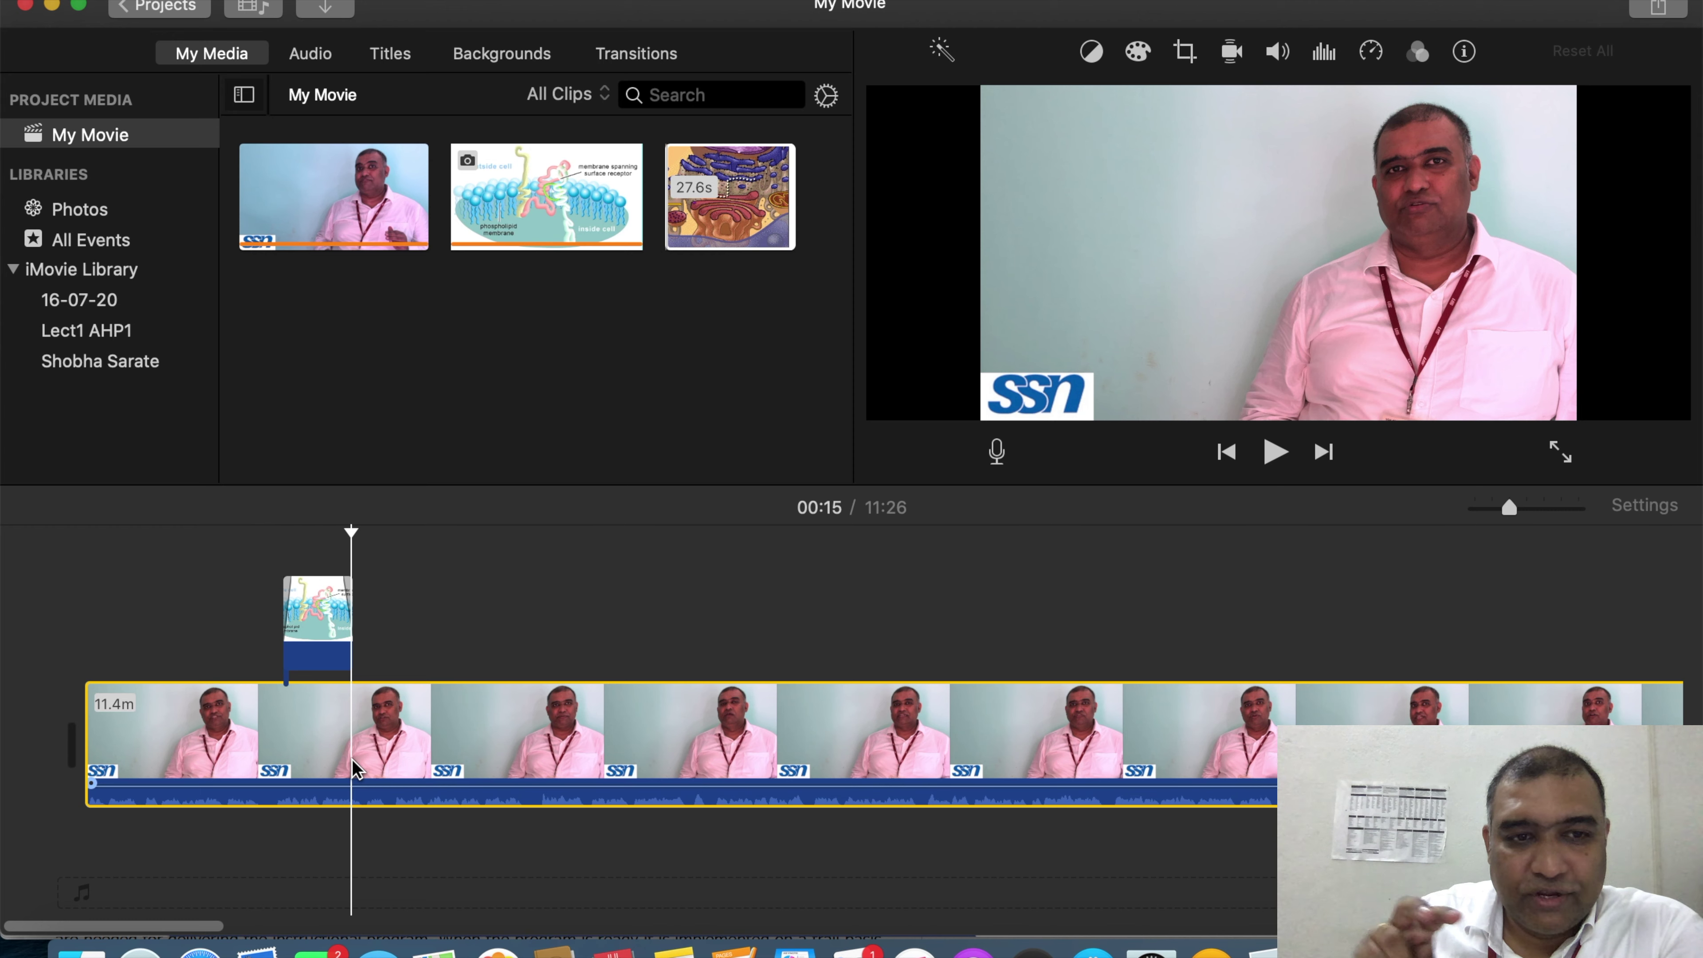
right_click(353, 760)
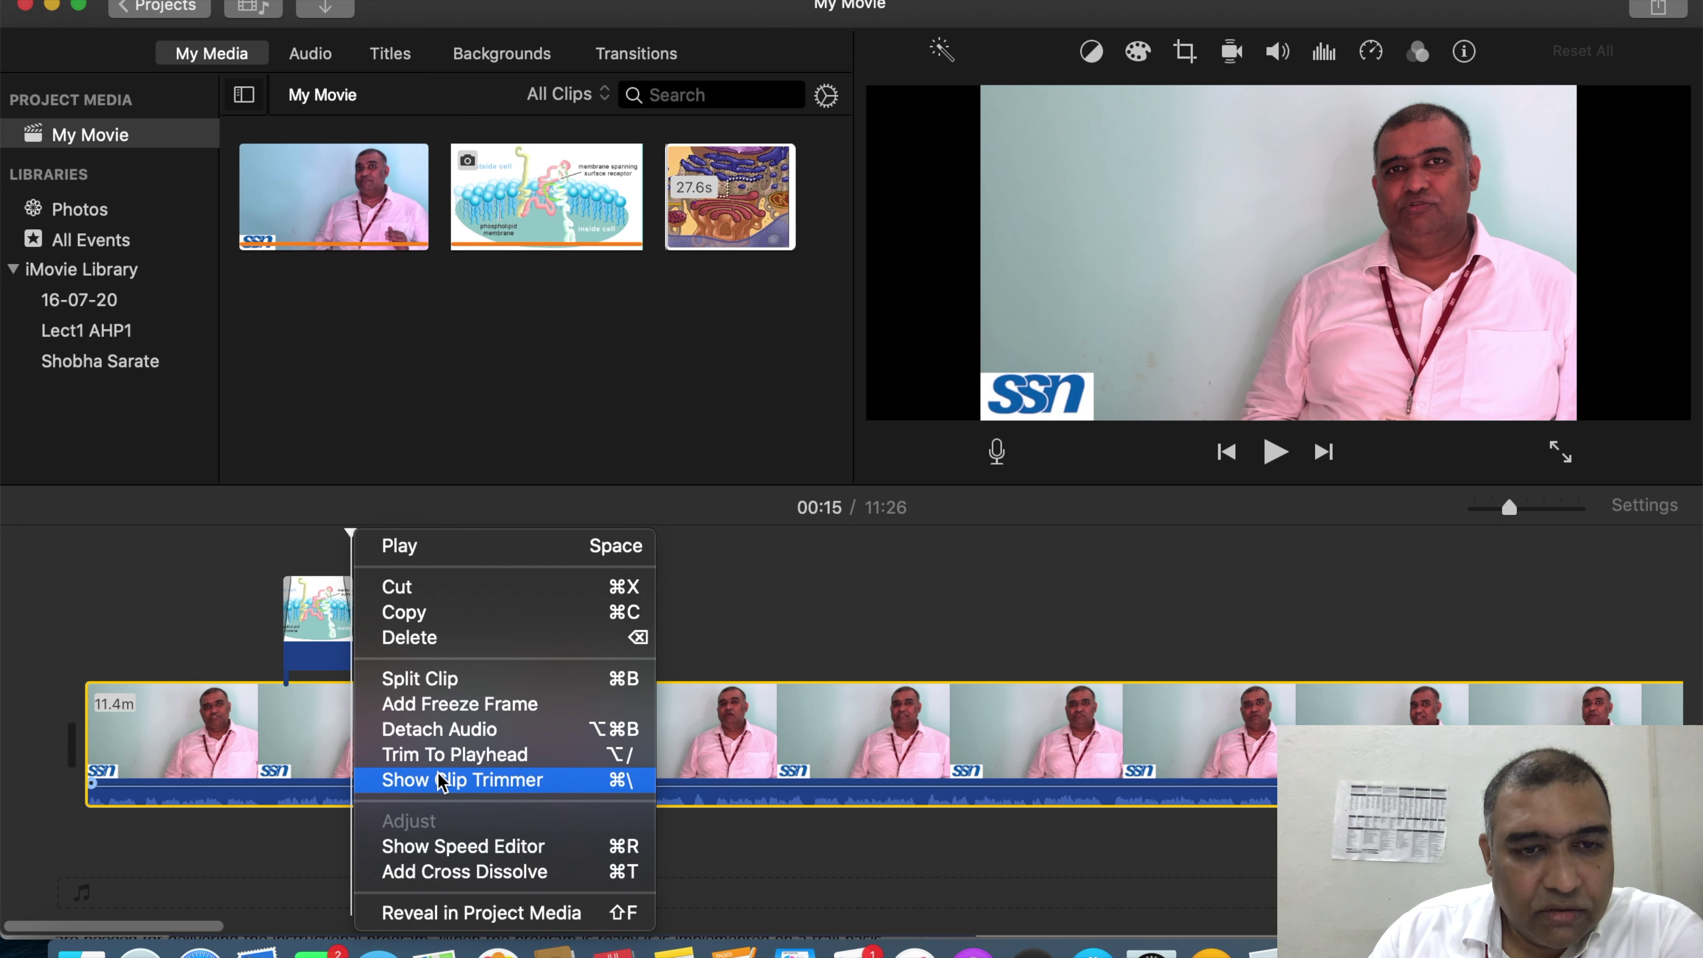
click(445, 729)
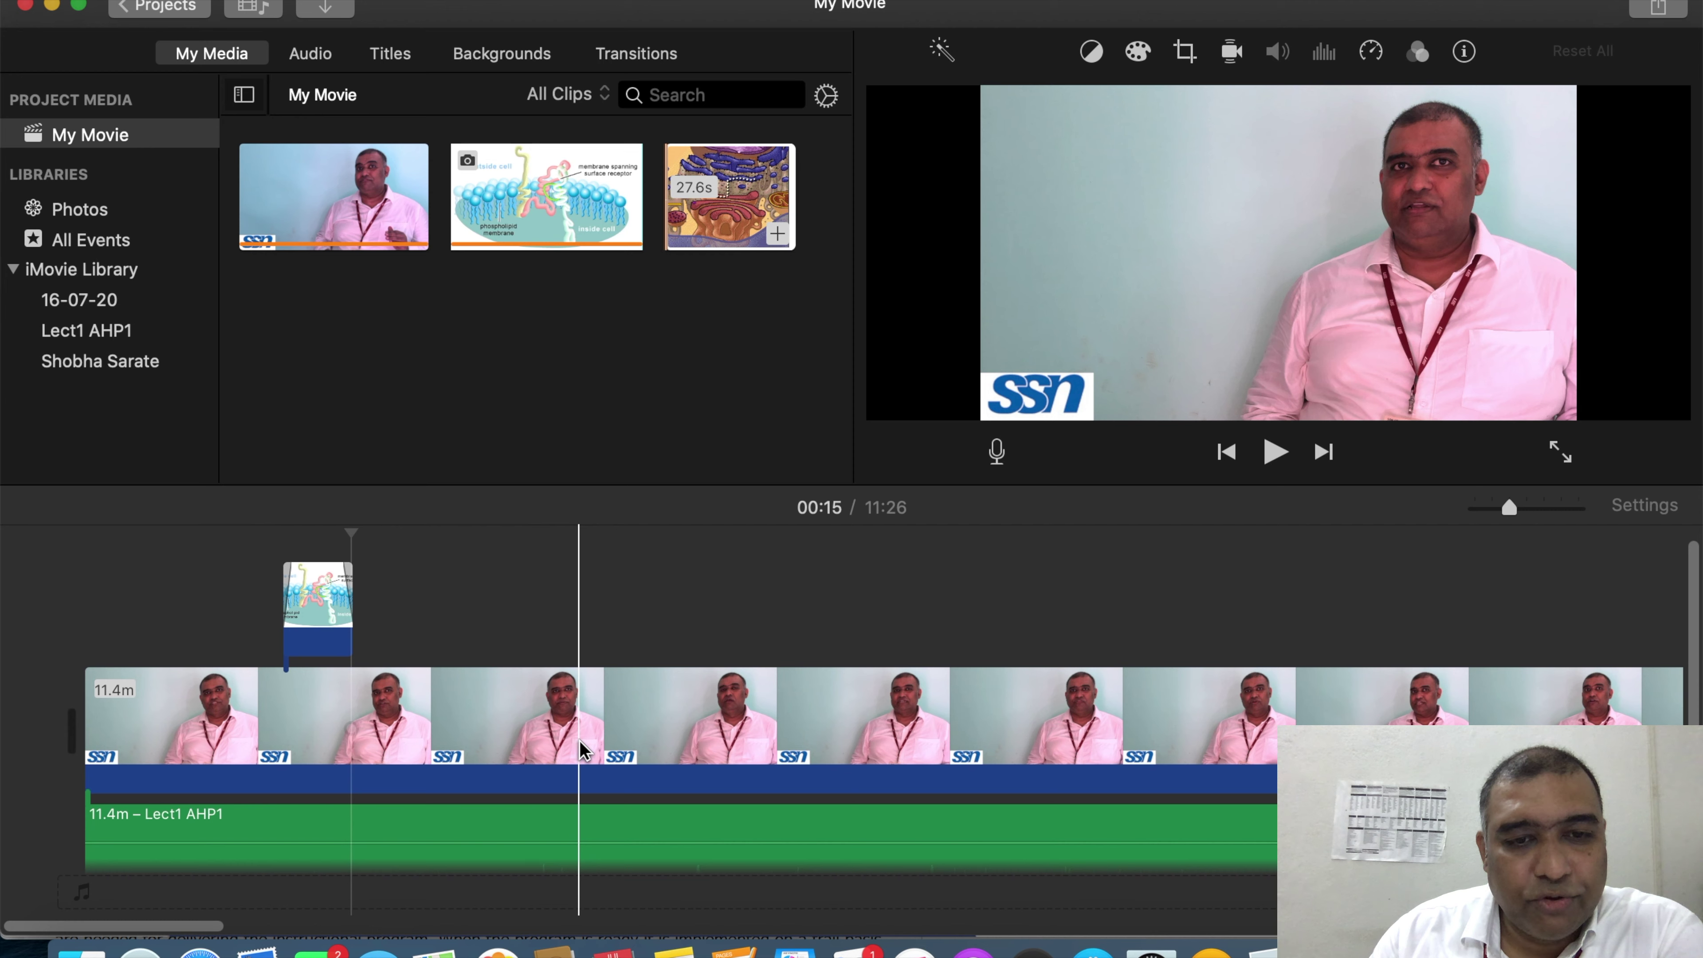
scroll(580, 741, down, 2)
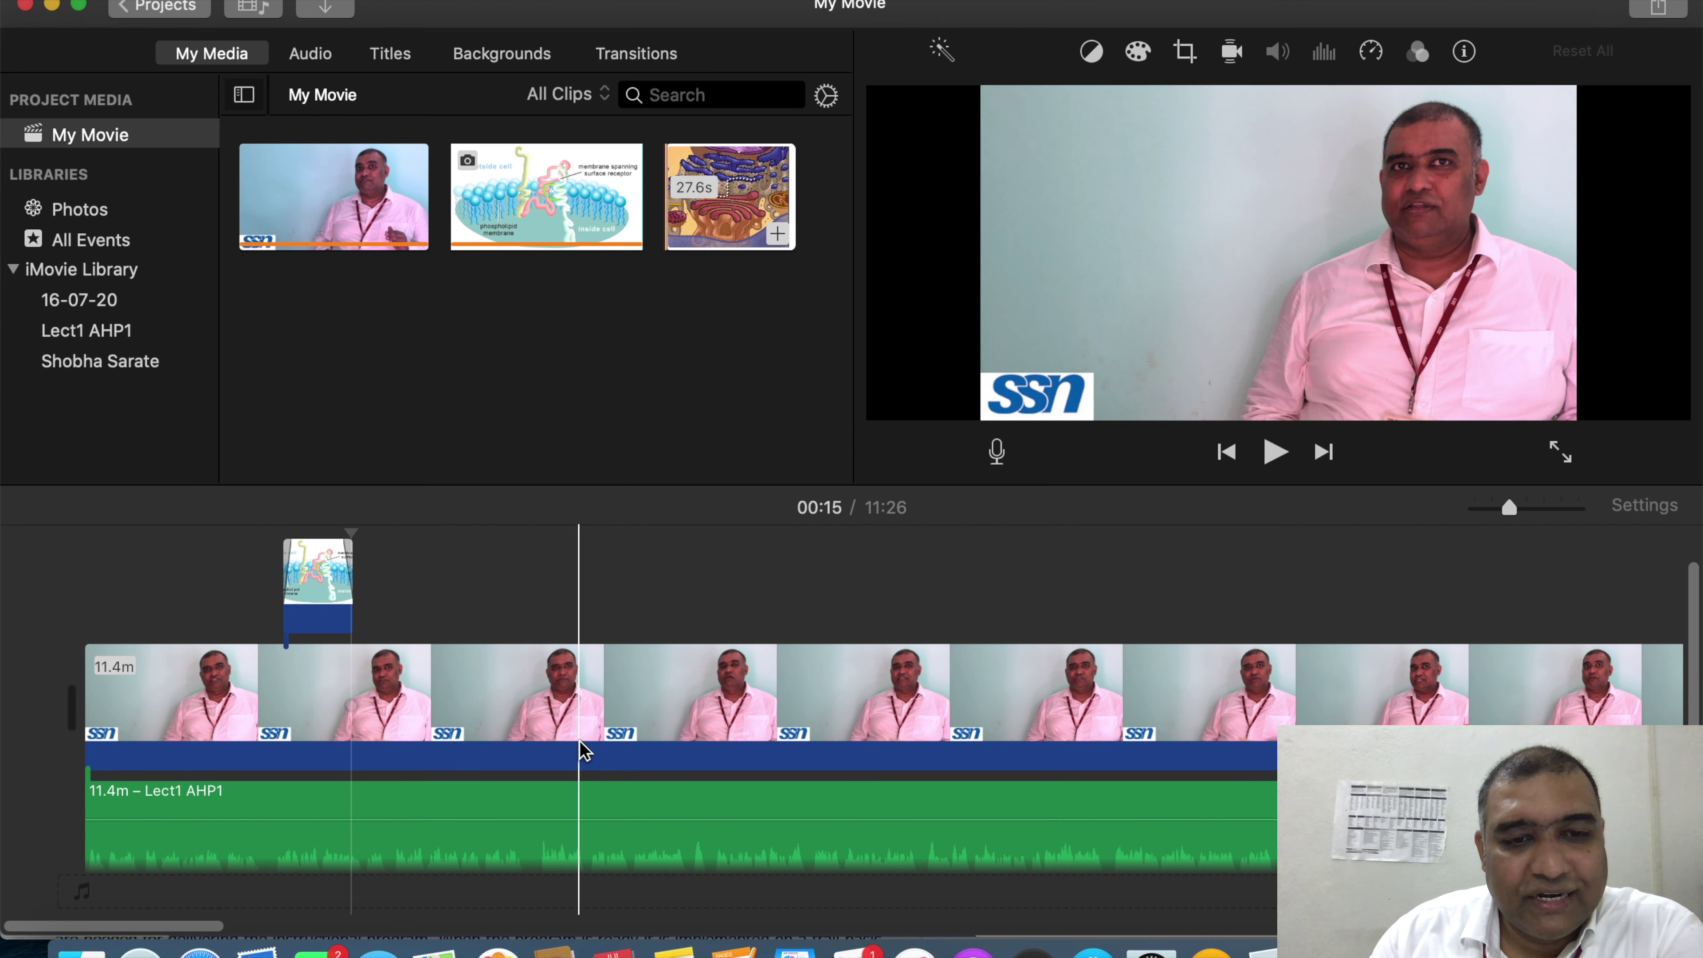
click(565, 840)
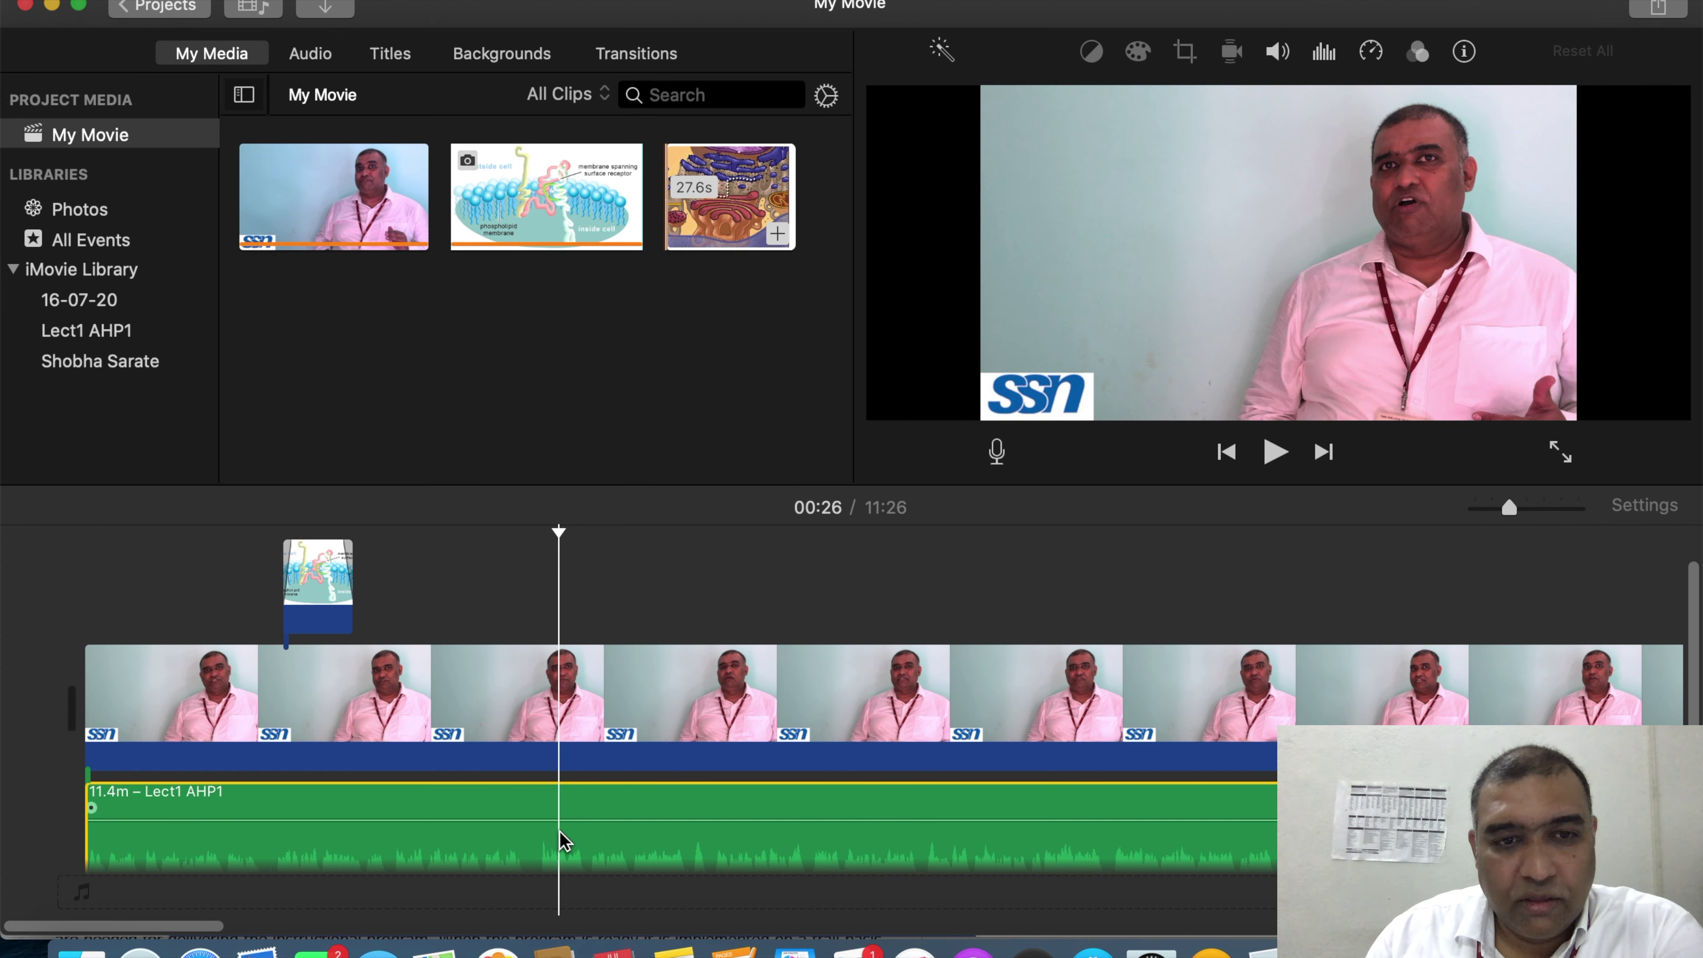
right_click(560, 835)
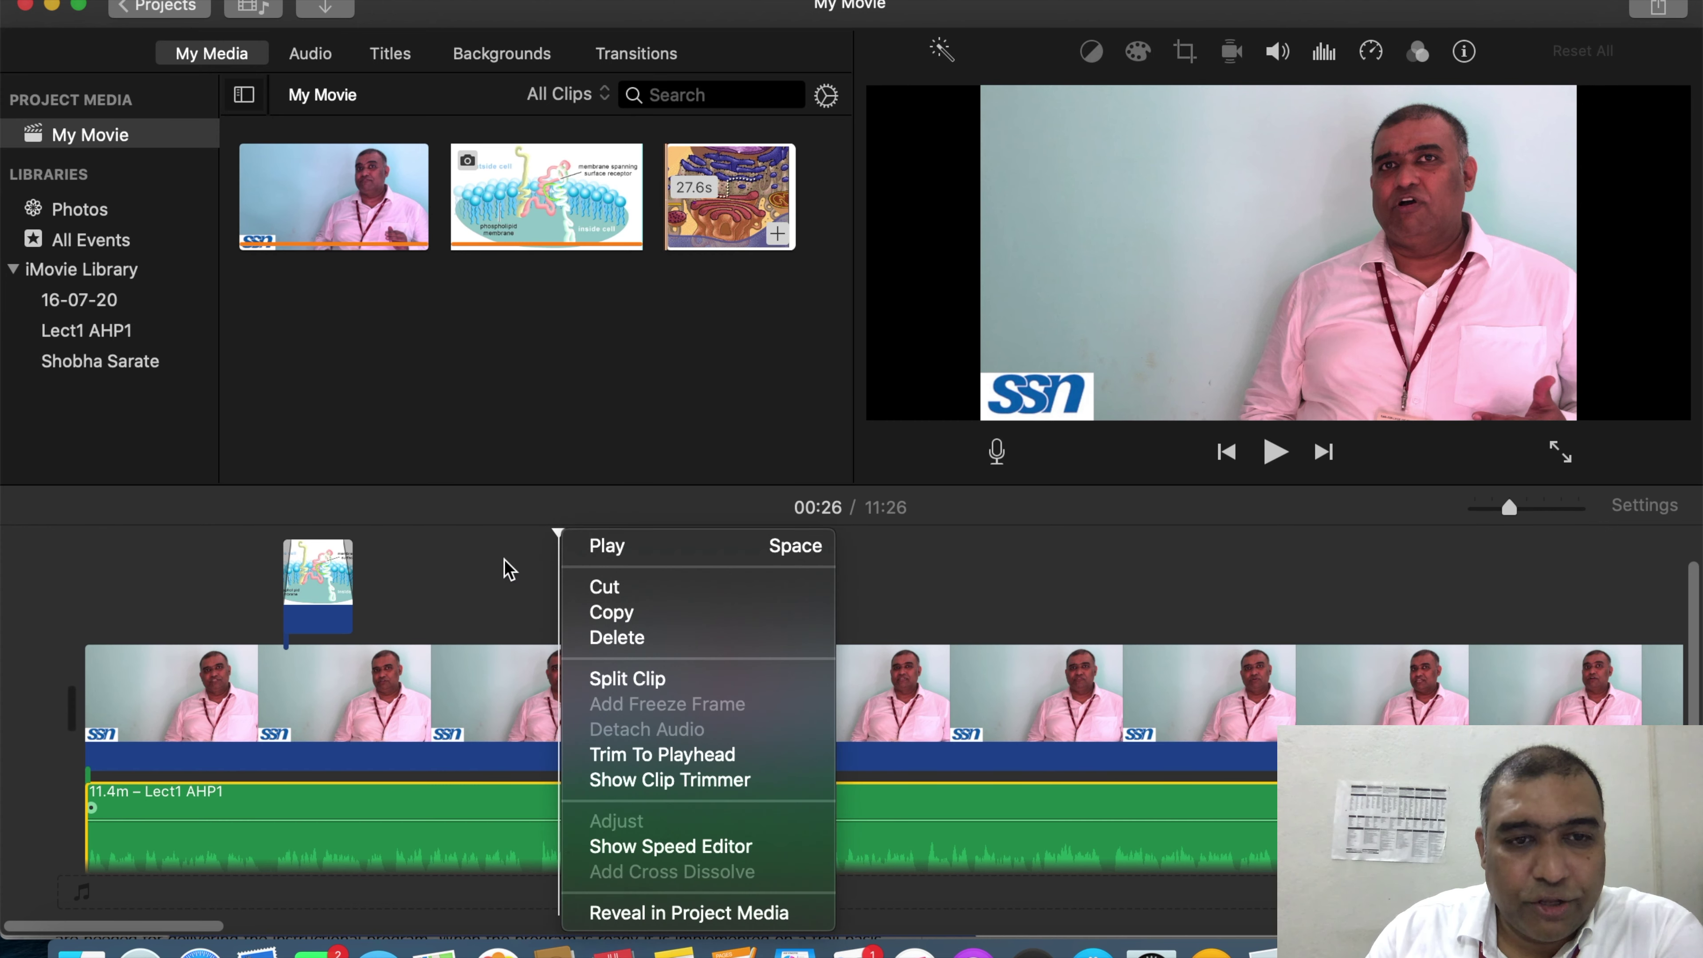
click(505, 576)
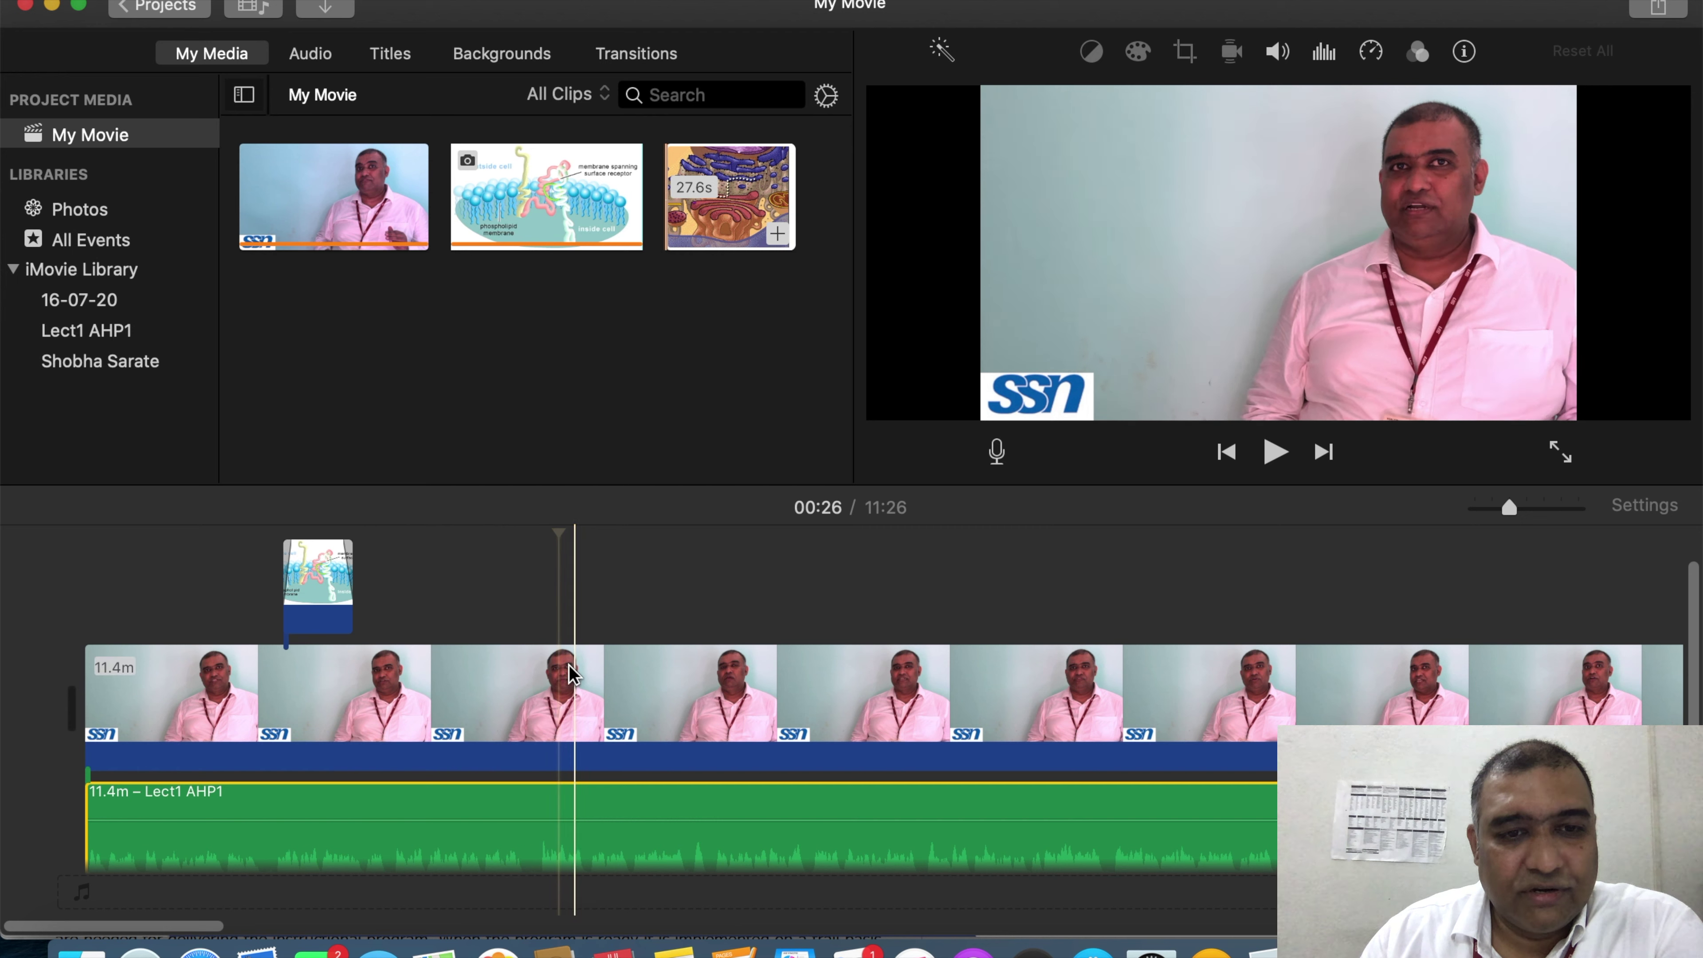
click(558, 690)
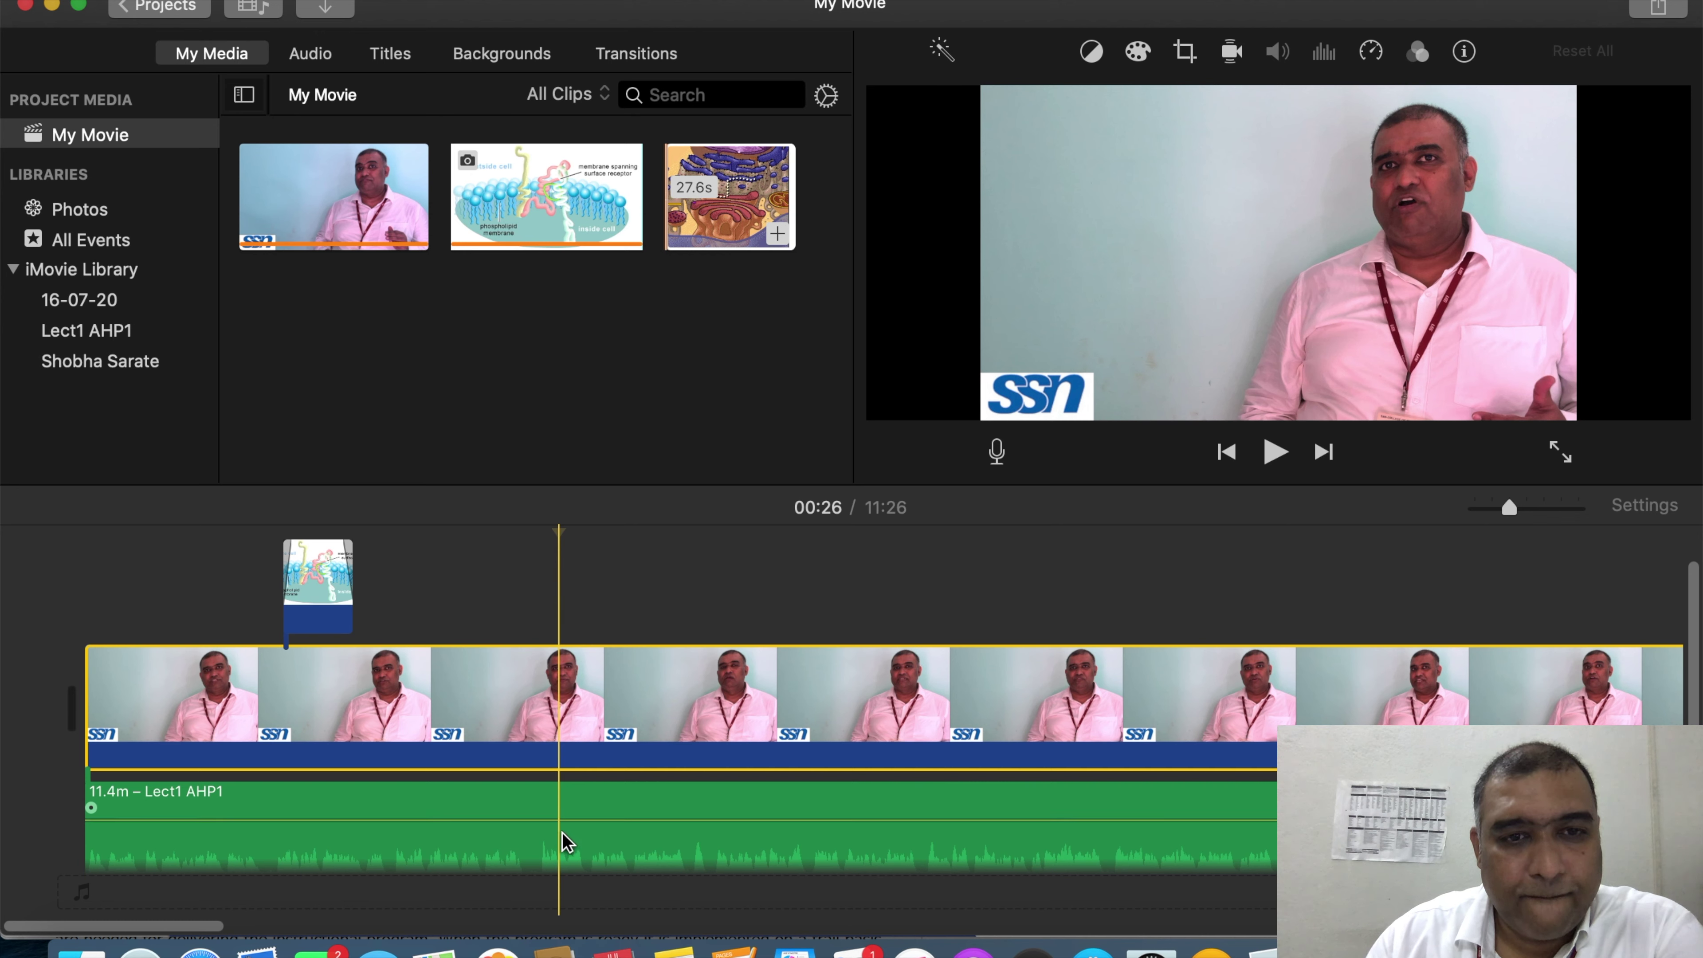
Step: Split the detached Lect1 AHP1 audio track at 00:26
click(554, 592)
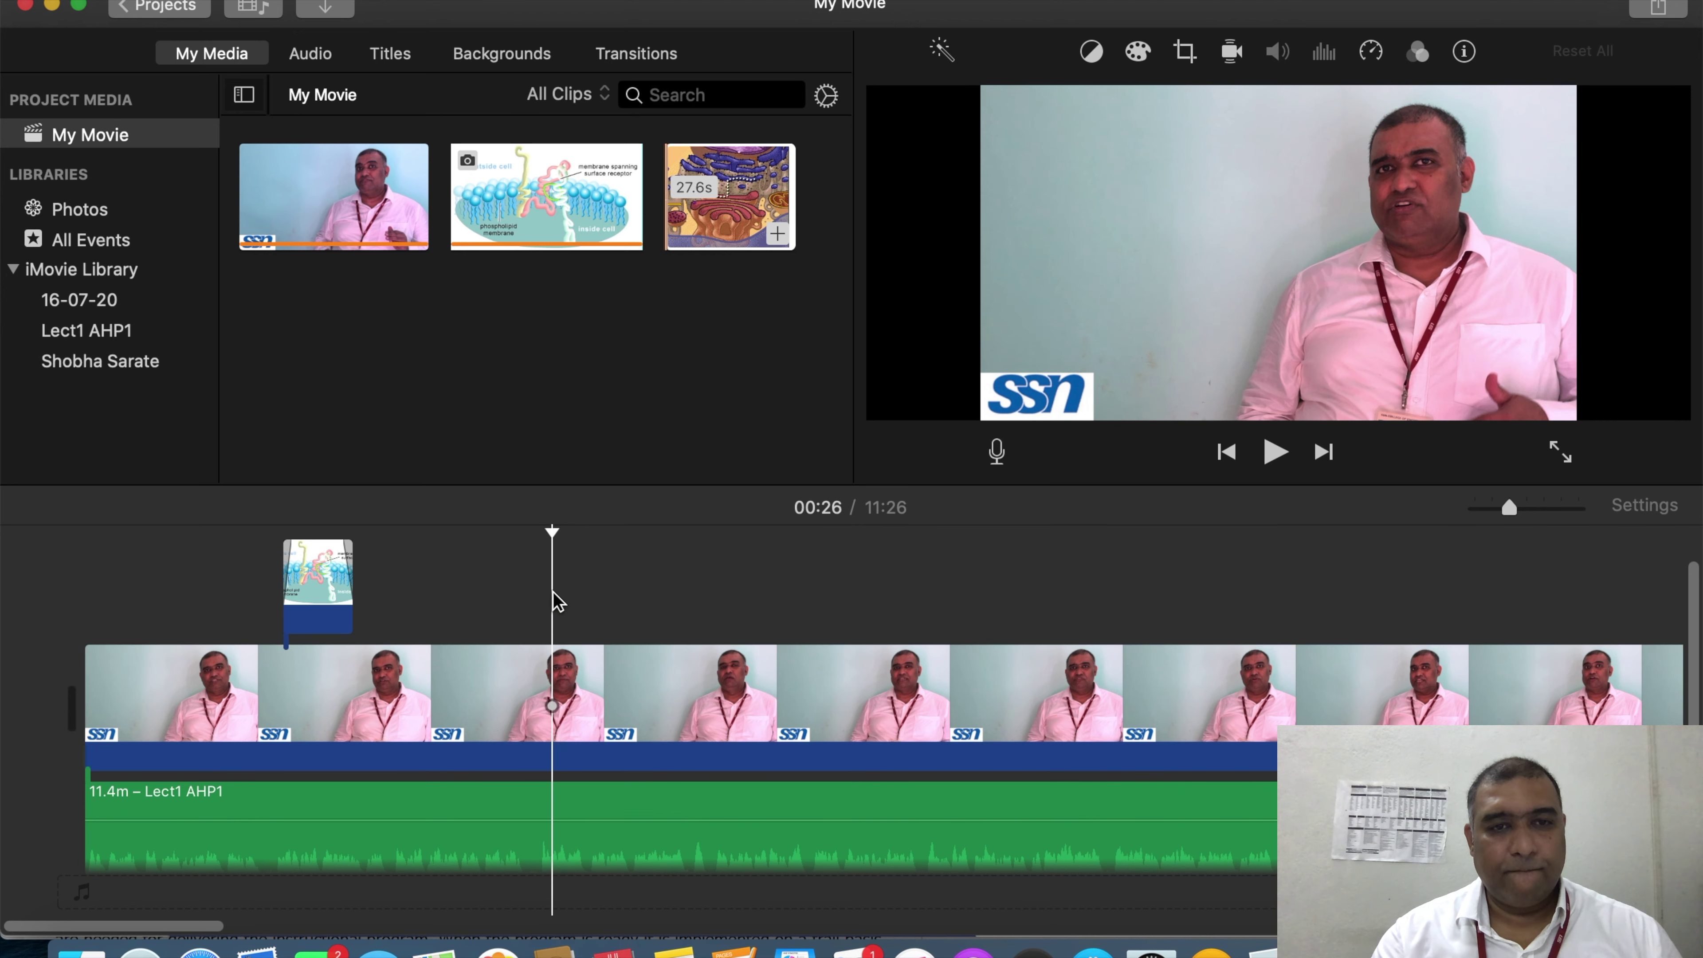
click(554, 814)
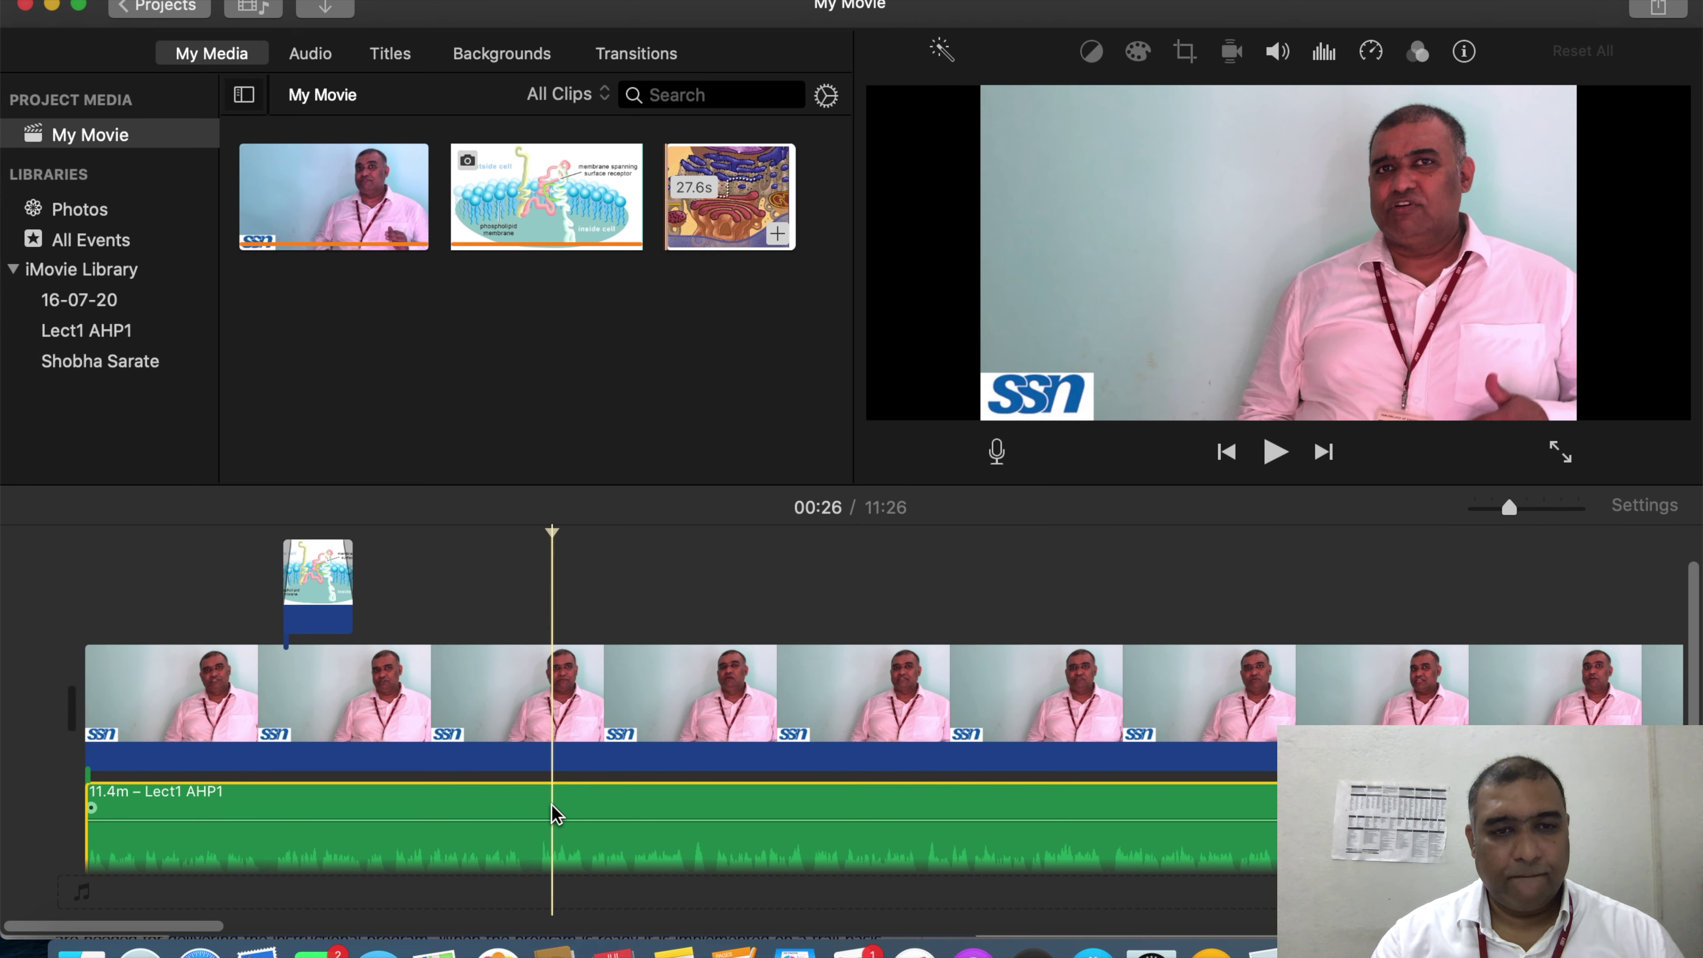
right_click(554, 812)
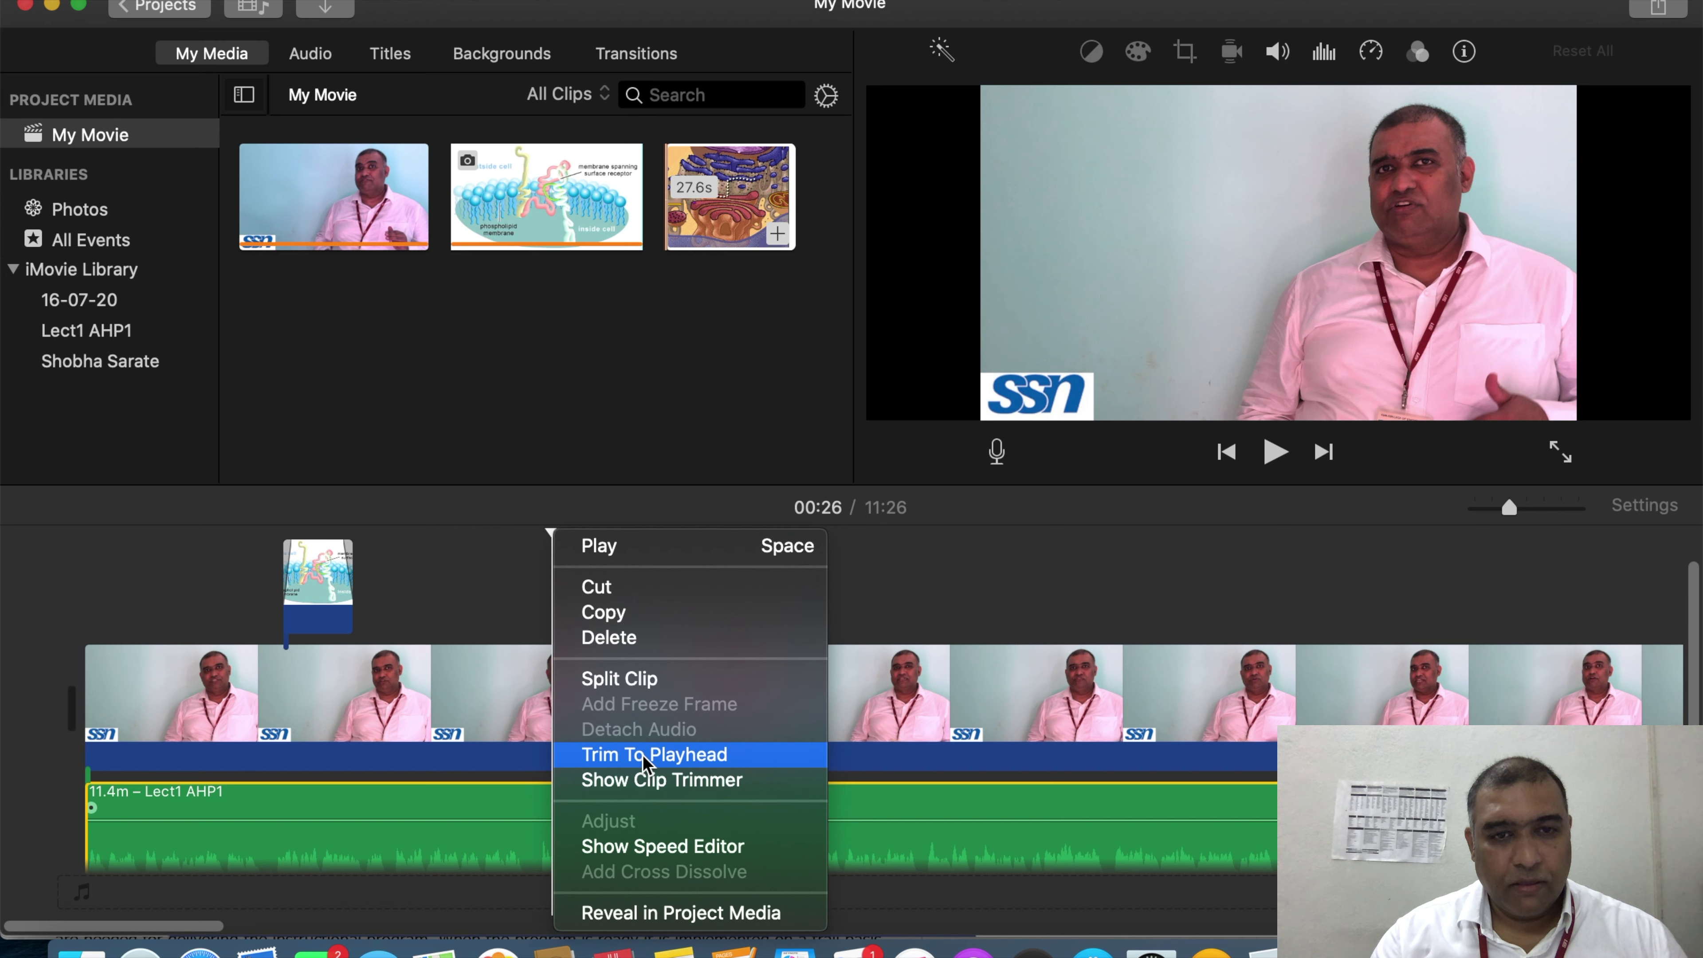
click(664, 680)
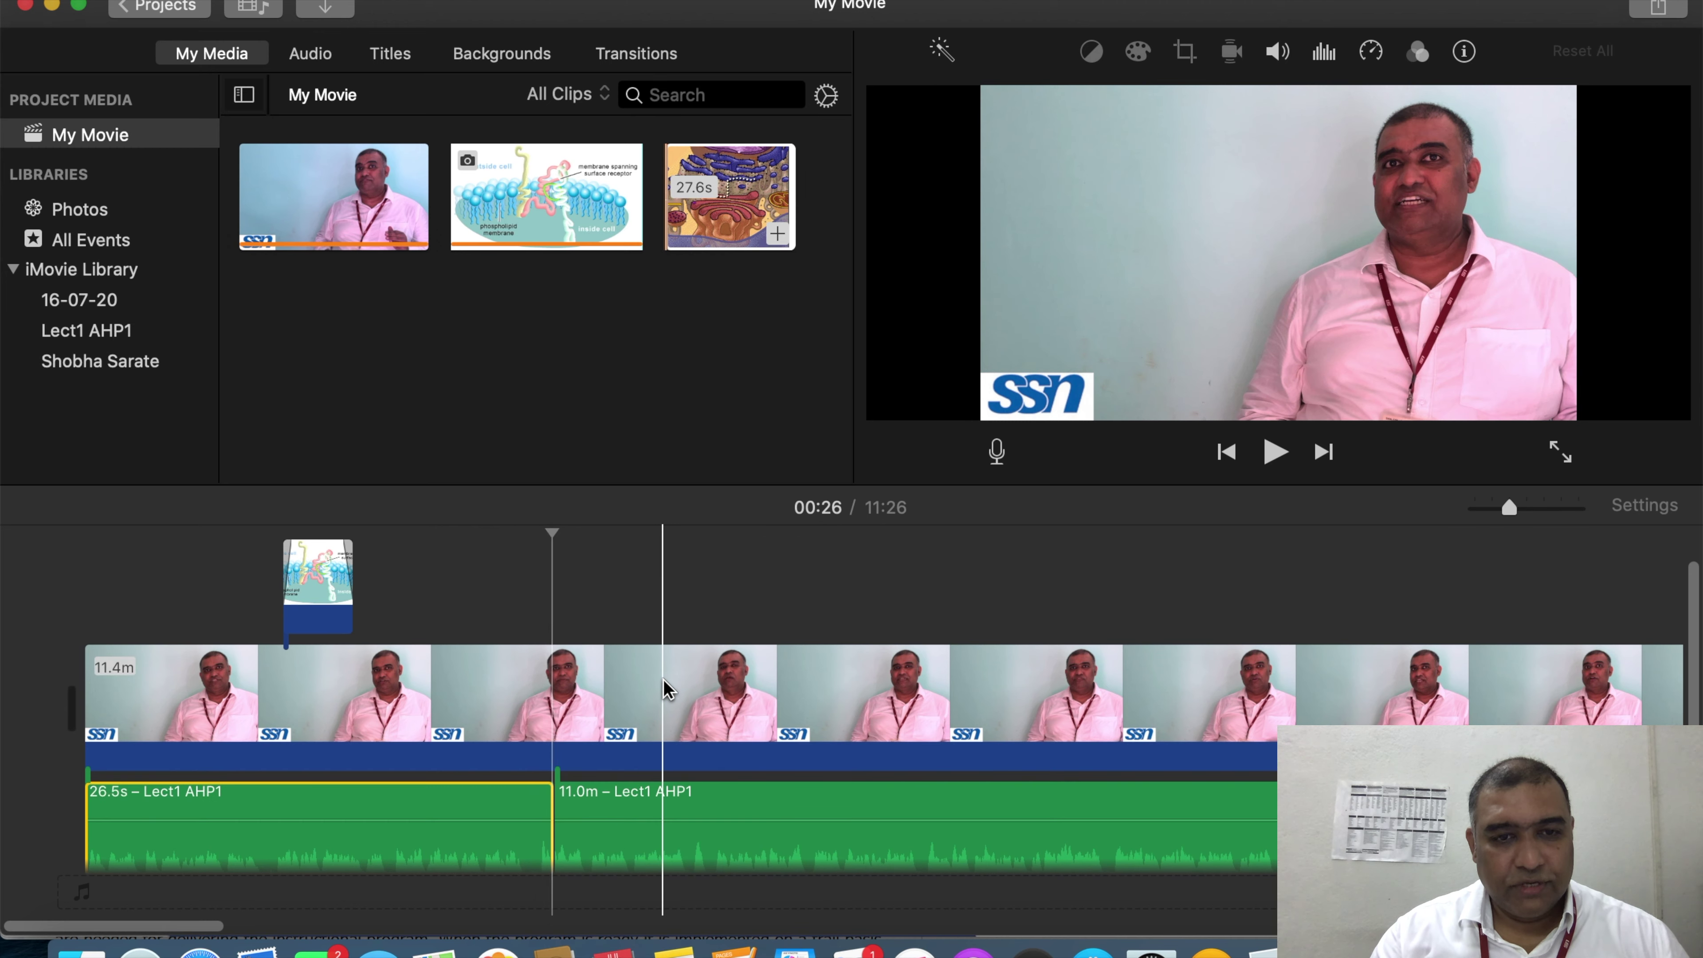
Step: Split the detached audio again at 00:40 and delete the section between the two cuts
click(803, 852)
right_click(803, 852)
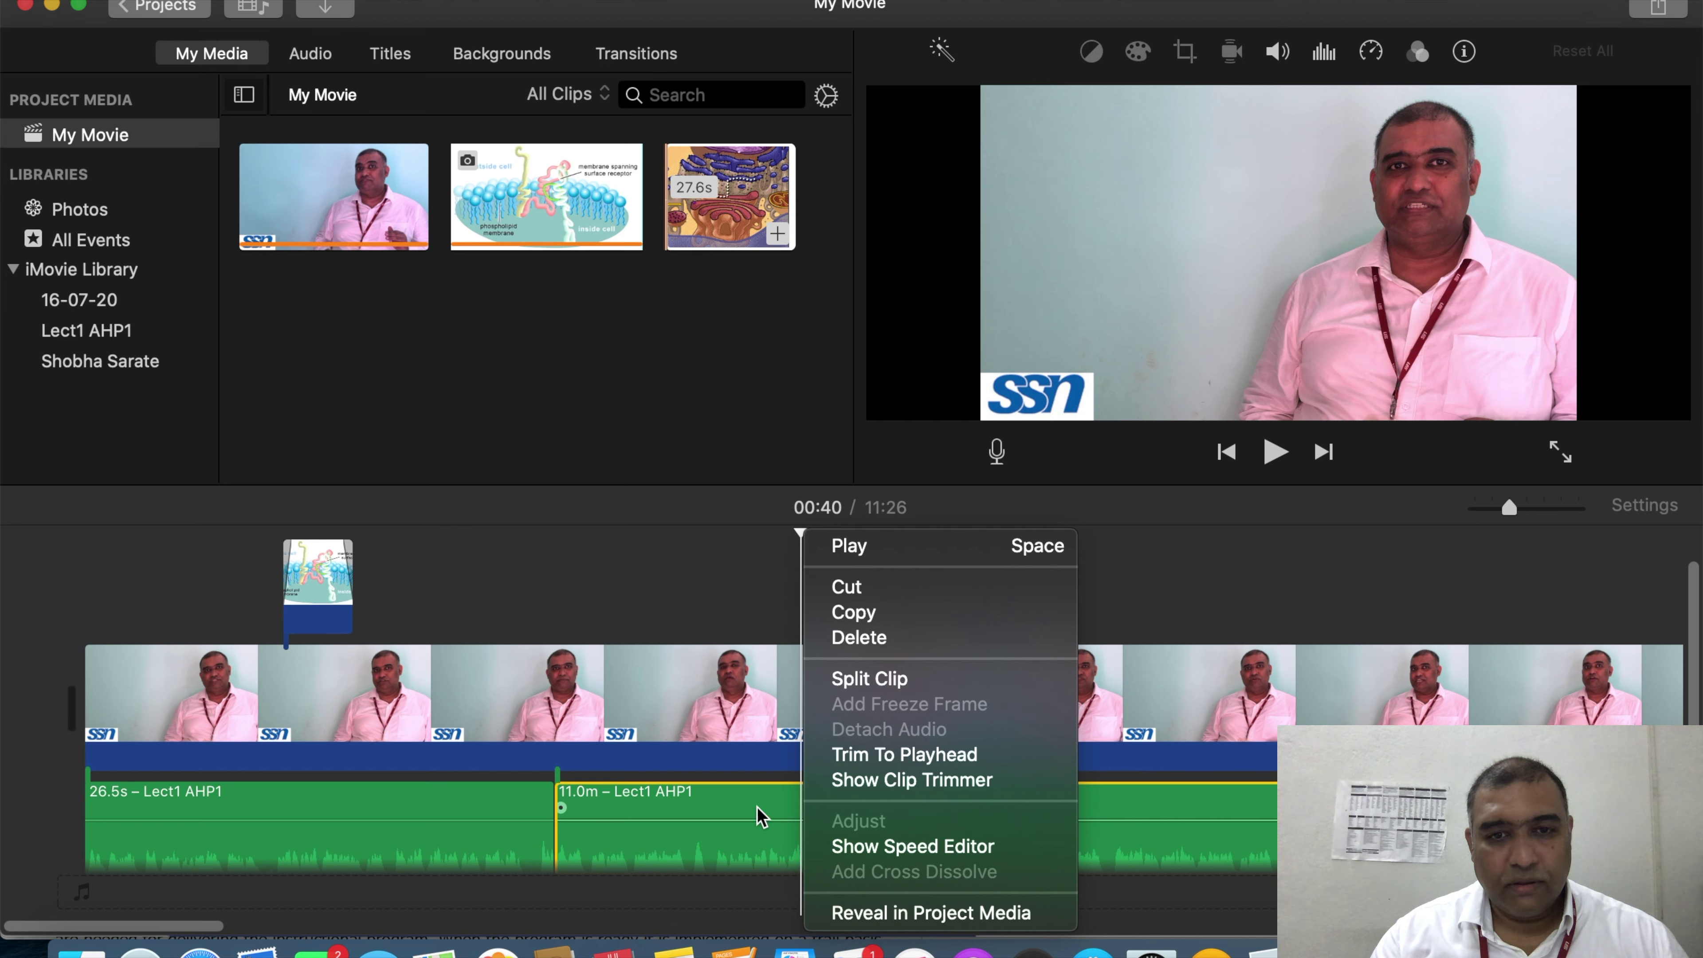
click(797, 839)
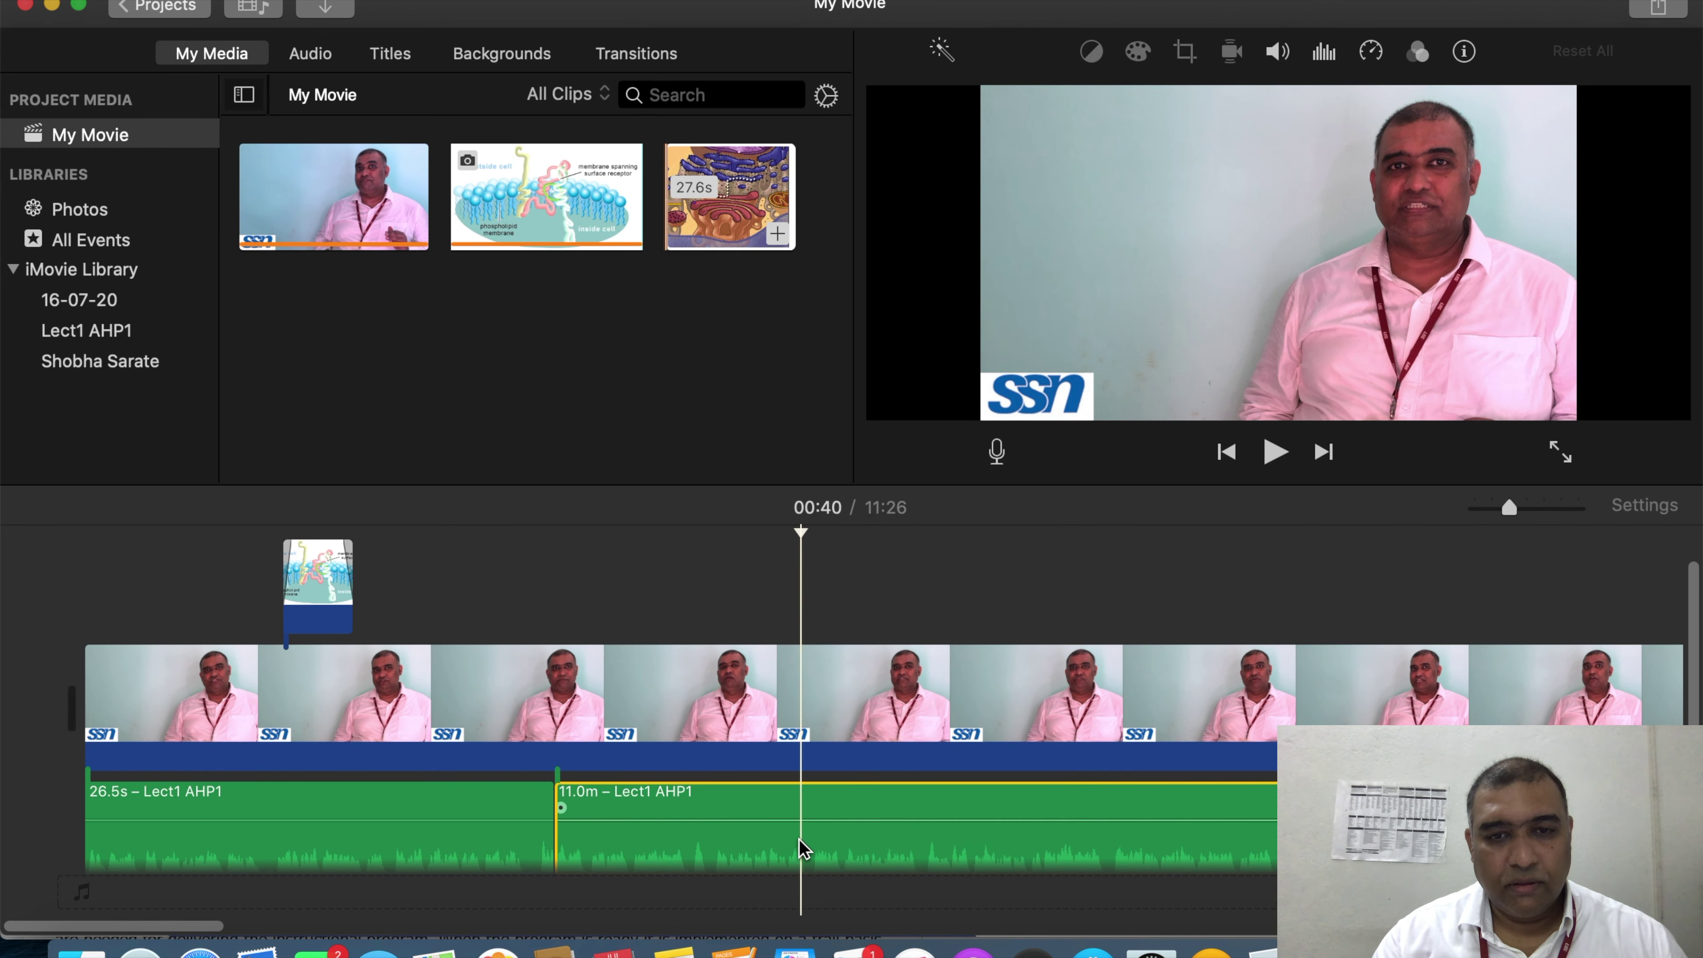
right_click(803, 848)
click(907, 678)
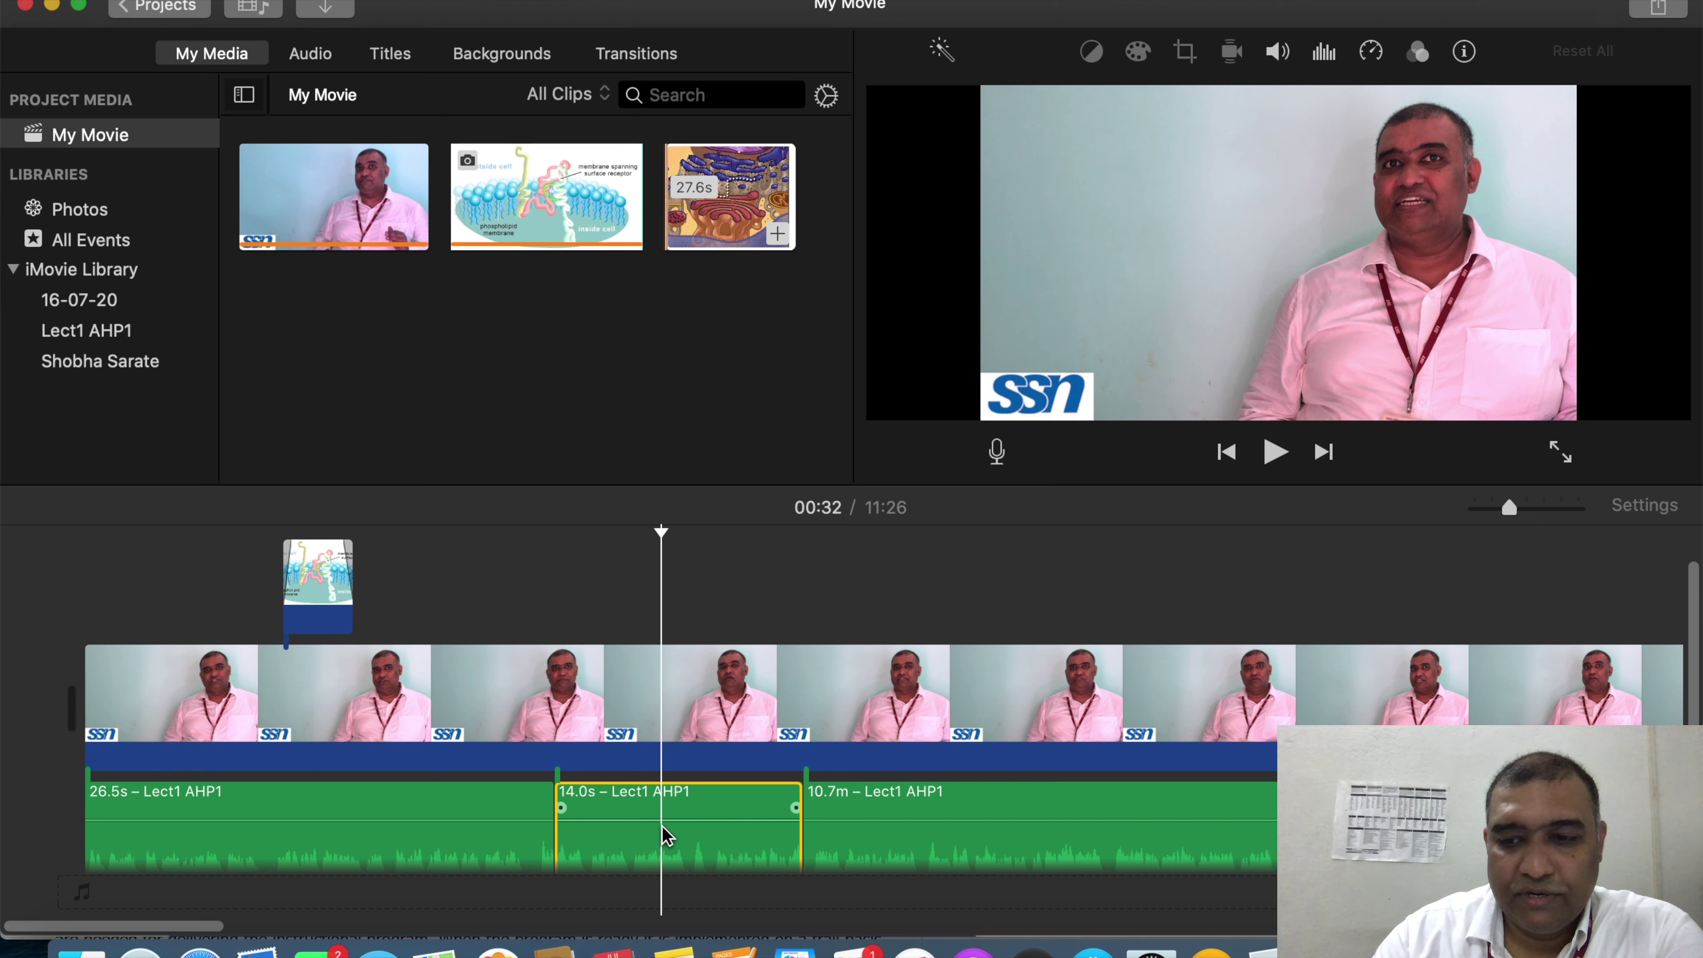
key(Delete)
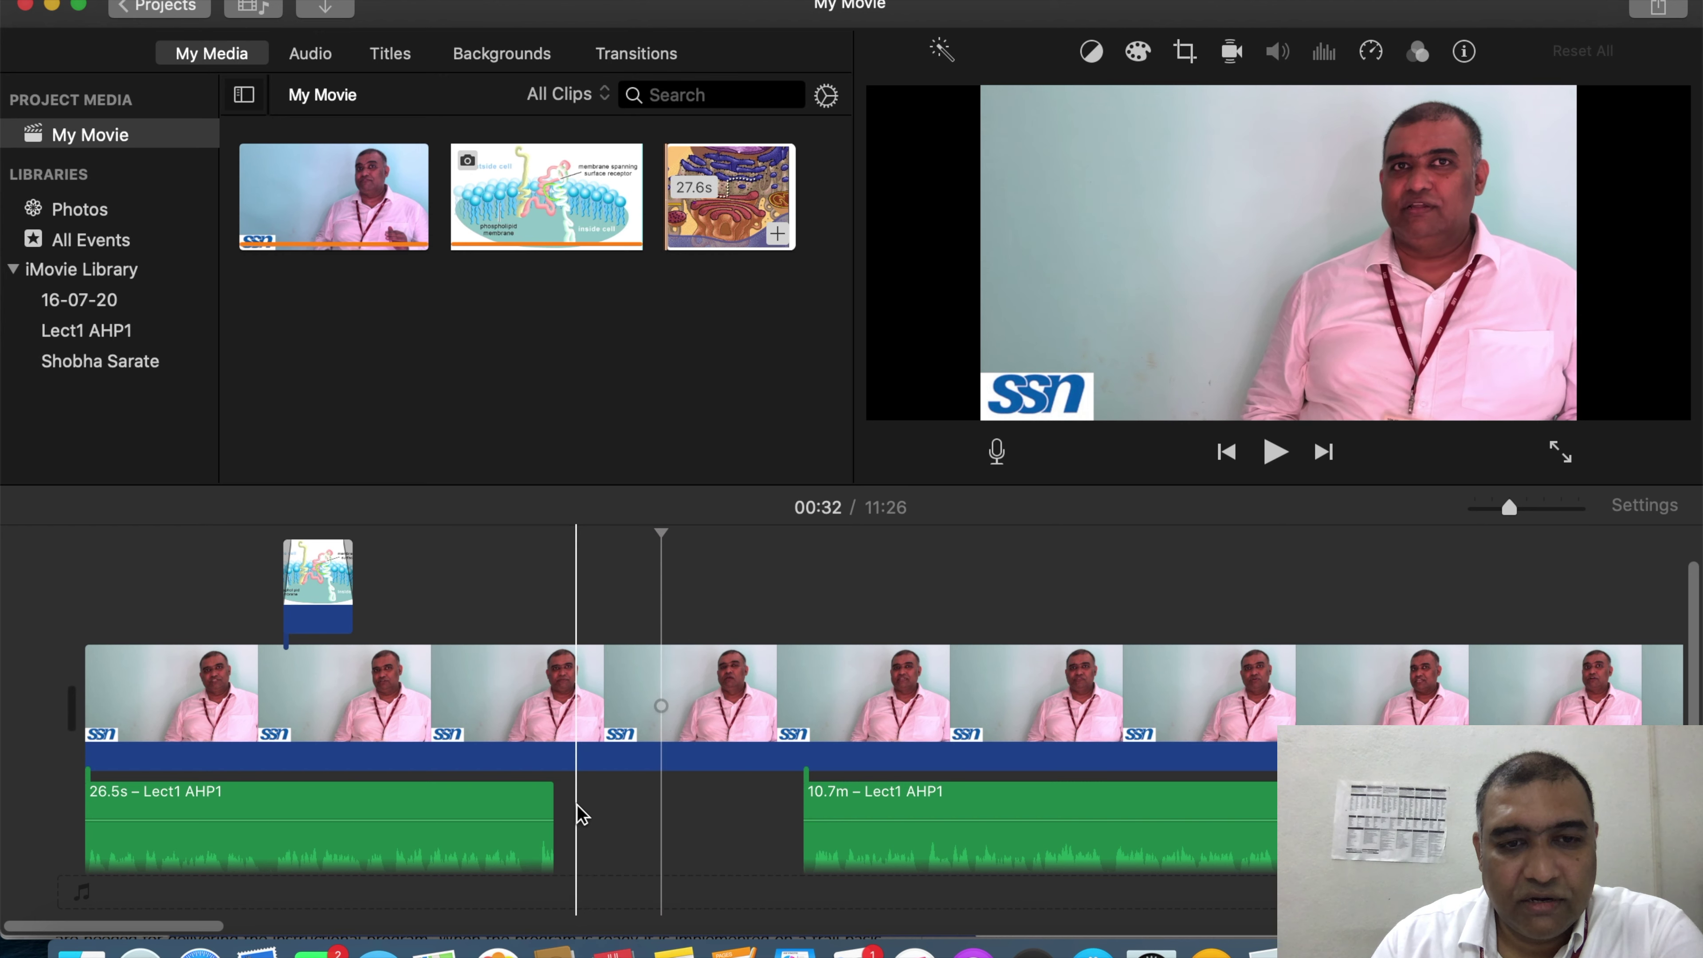
Step: Play up to the start of the audio gap at 00:26, then allow microphone access and record a voiceover of about 9.5 s there
click(492, 807)
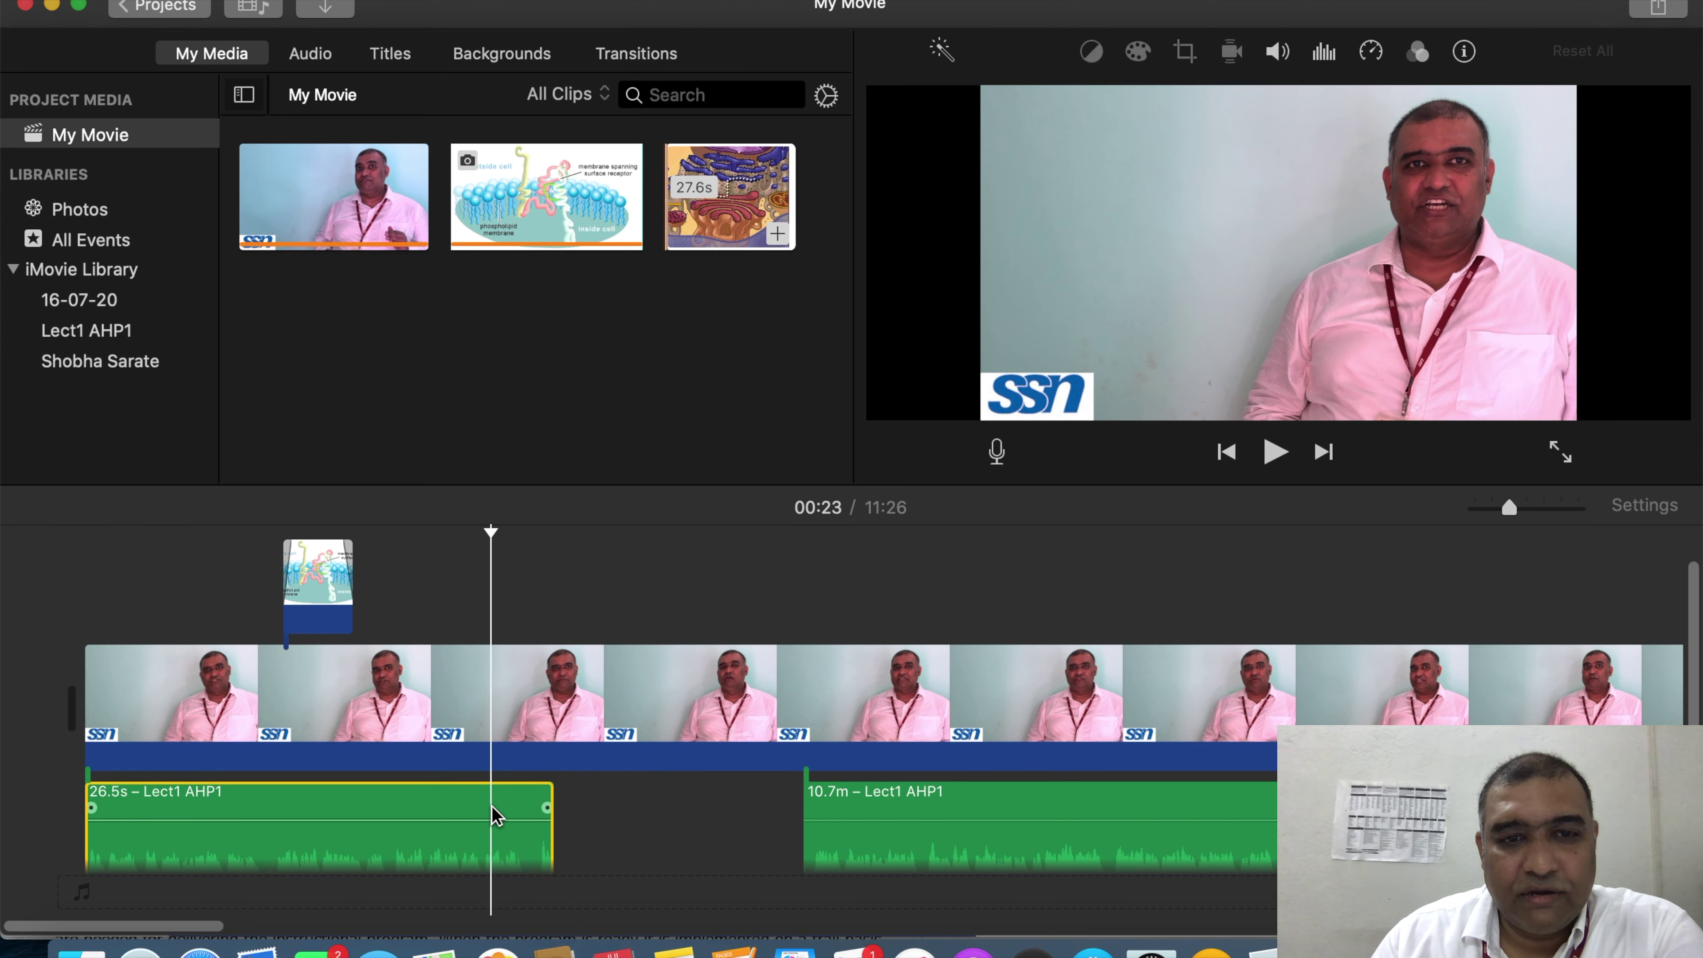
click(448, 813)
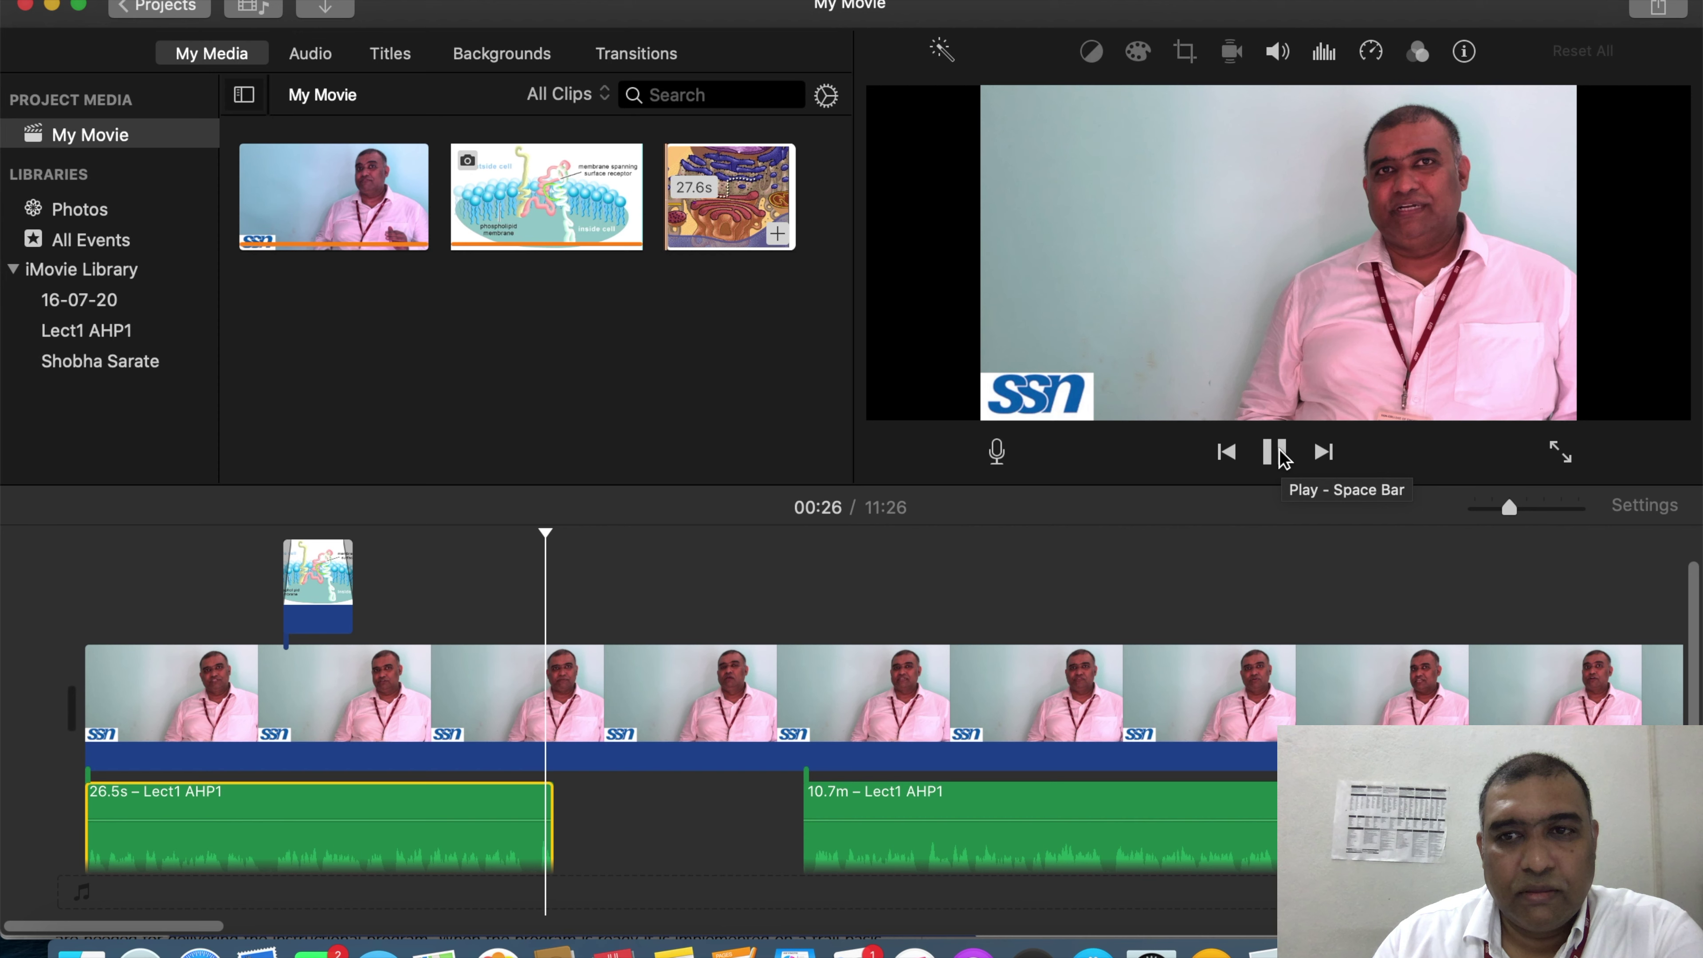
click(1275, 452)
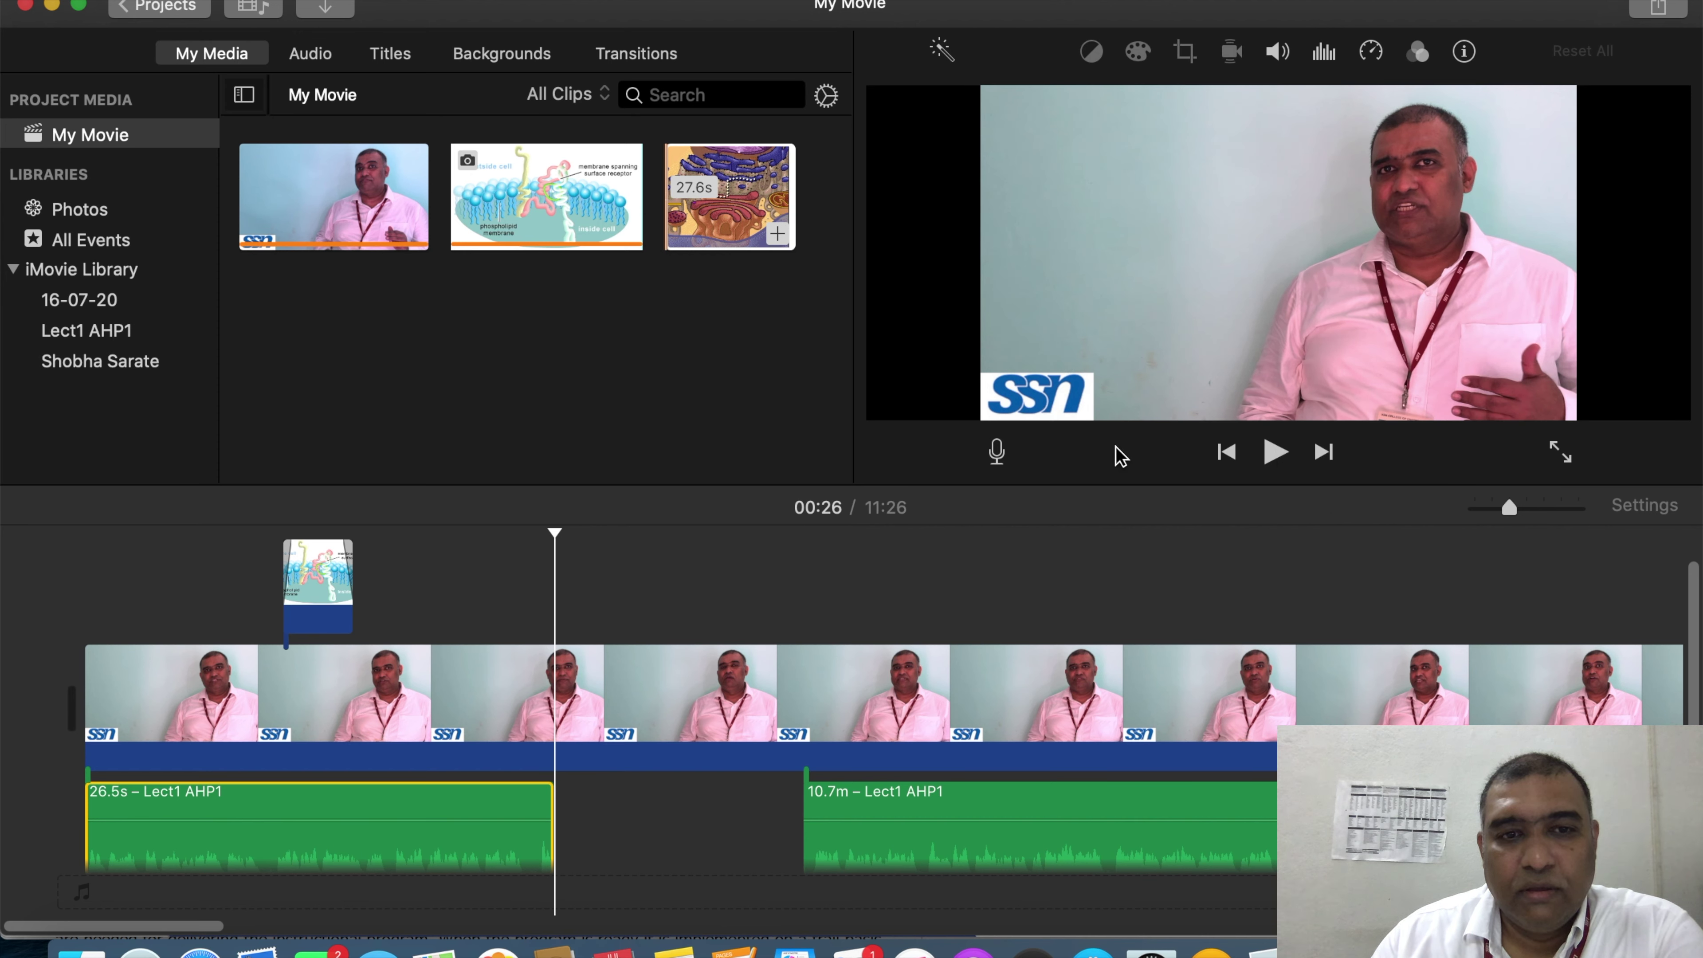
click(997, 451)
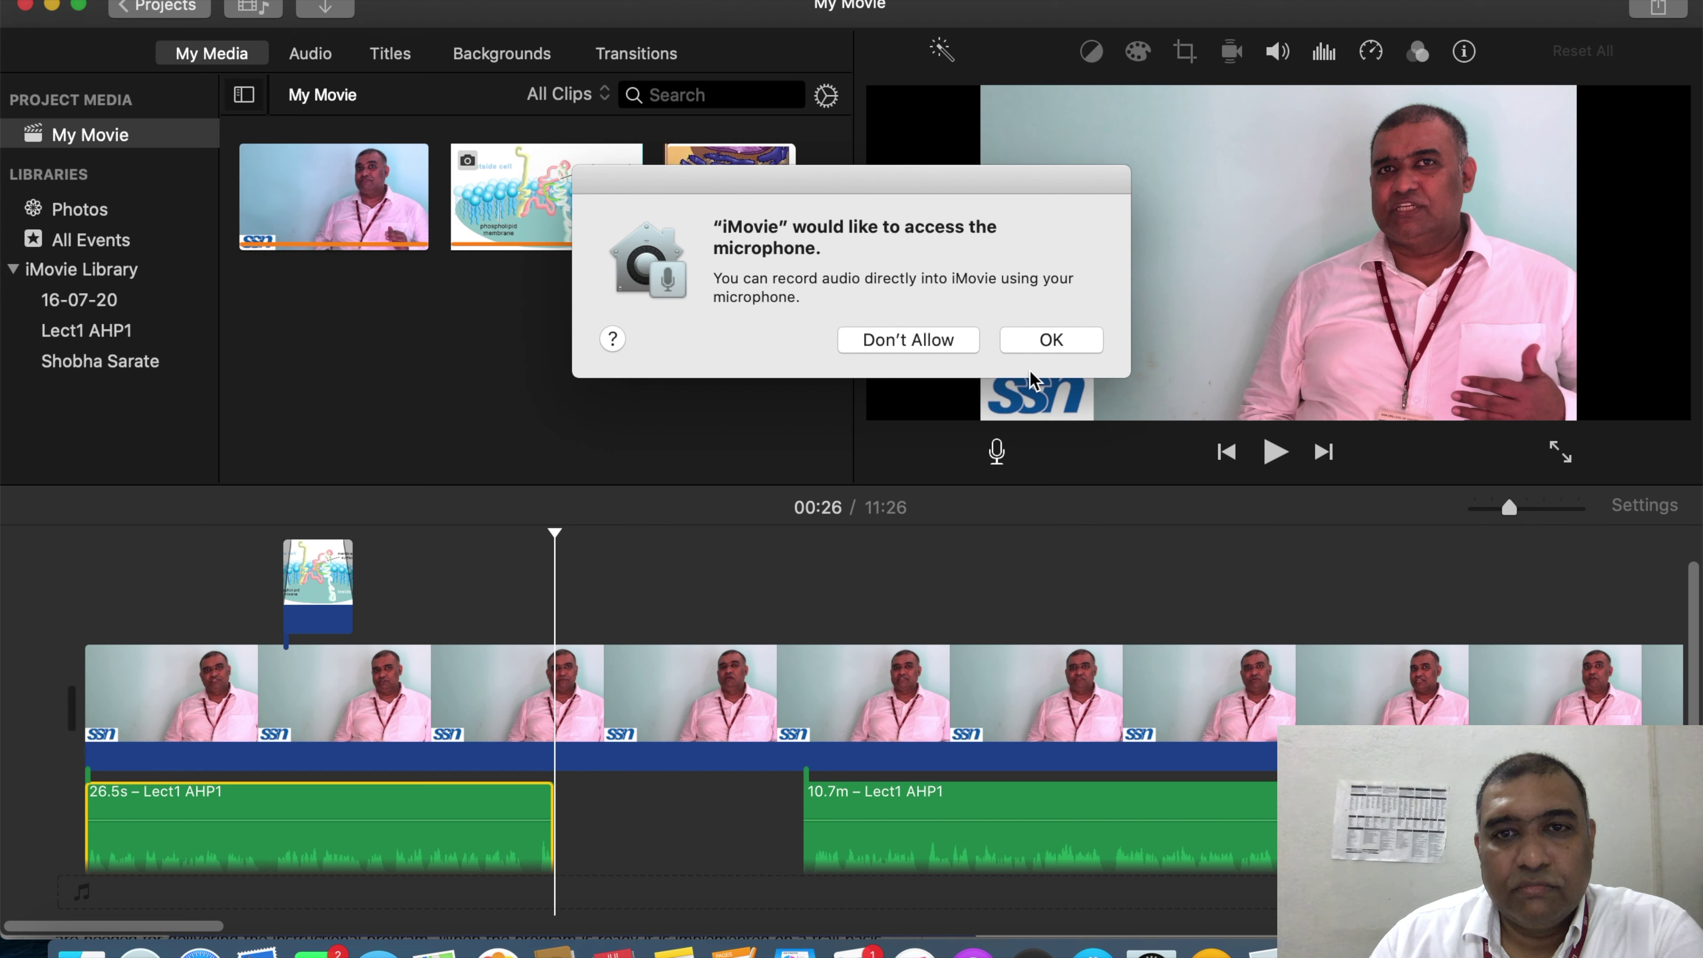
click(1053, 339)
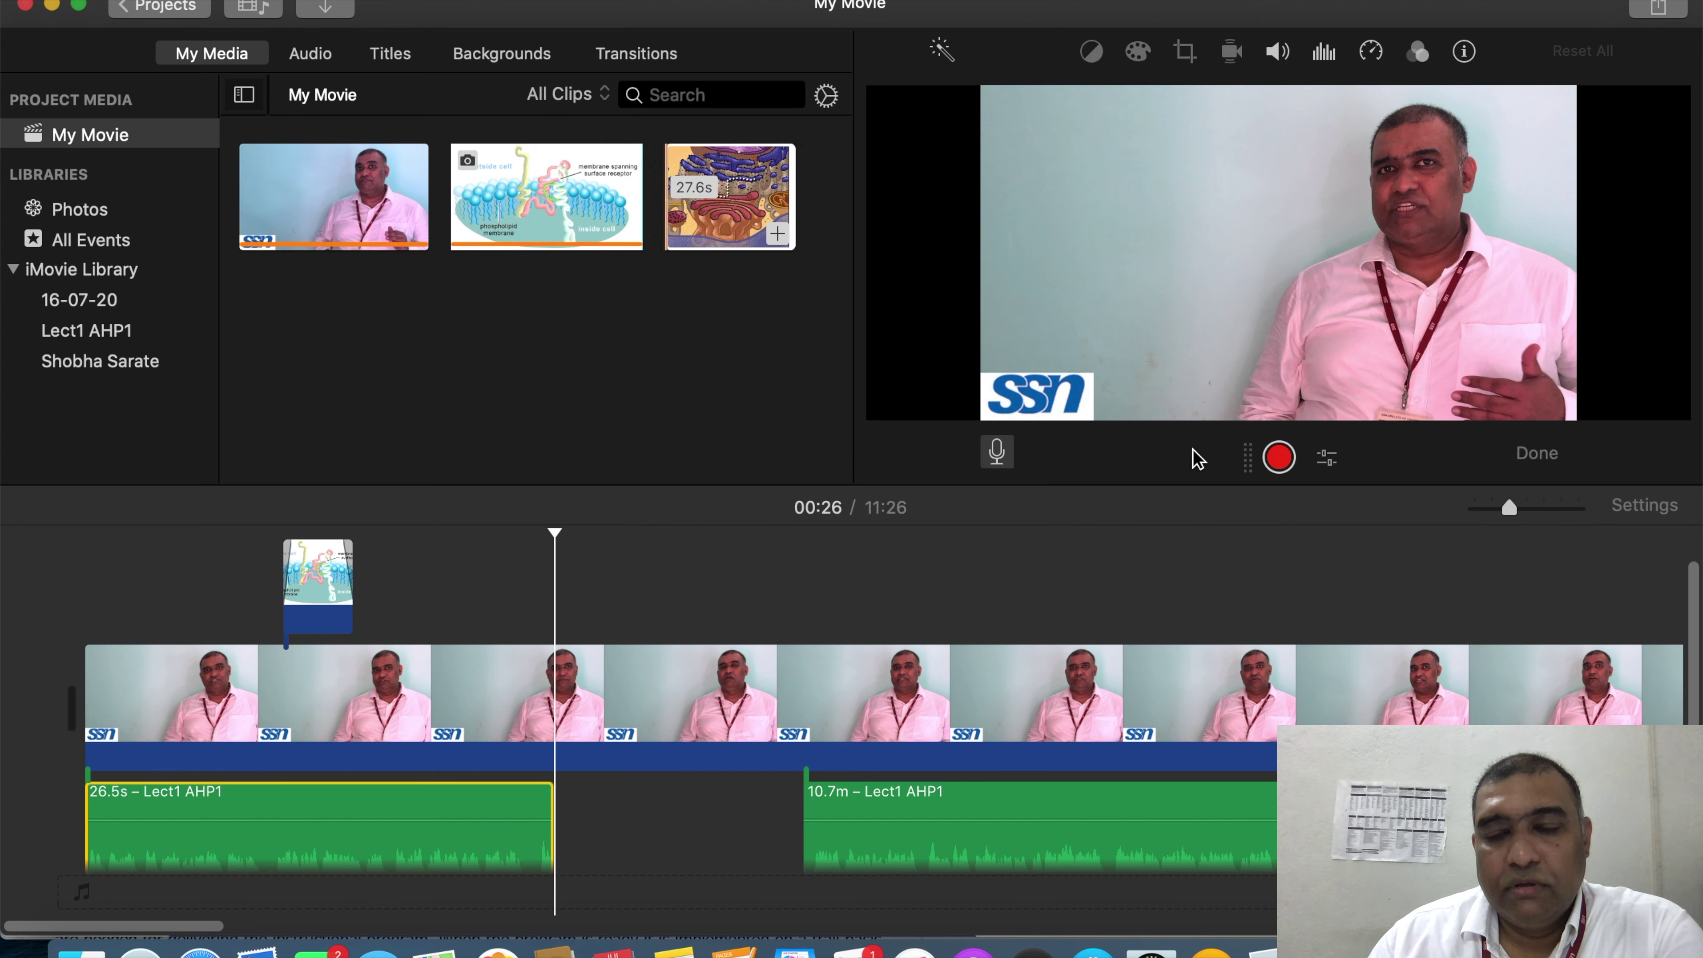
click(1279, 458)
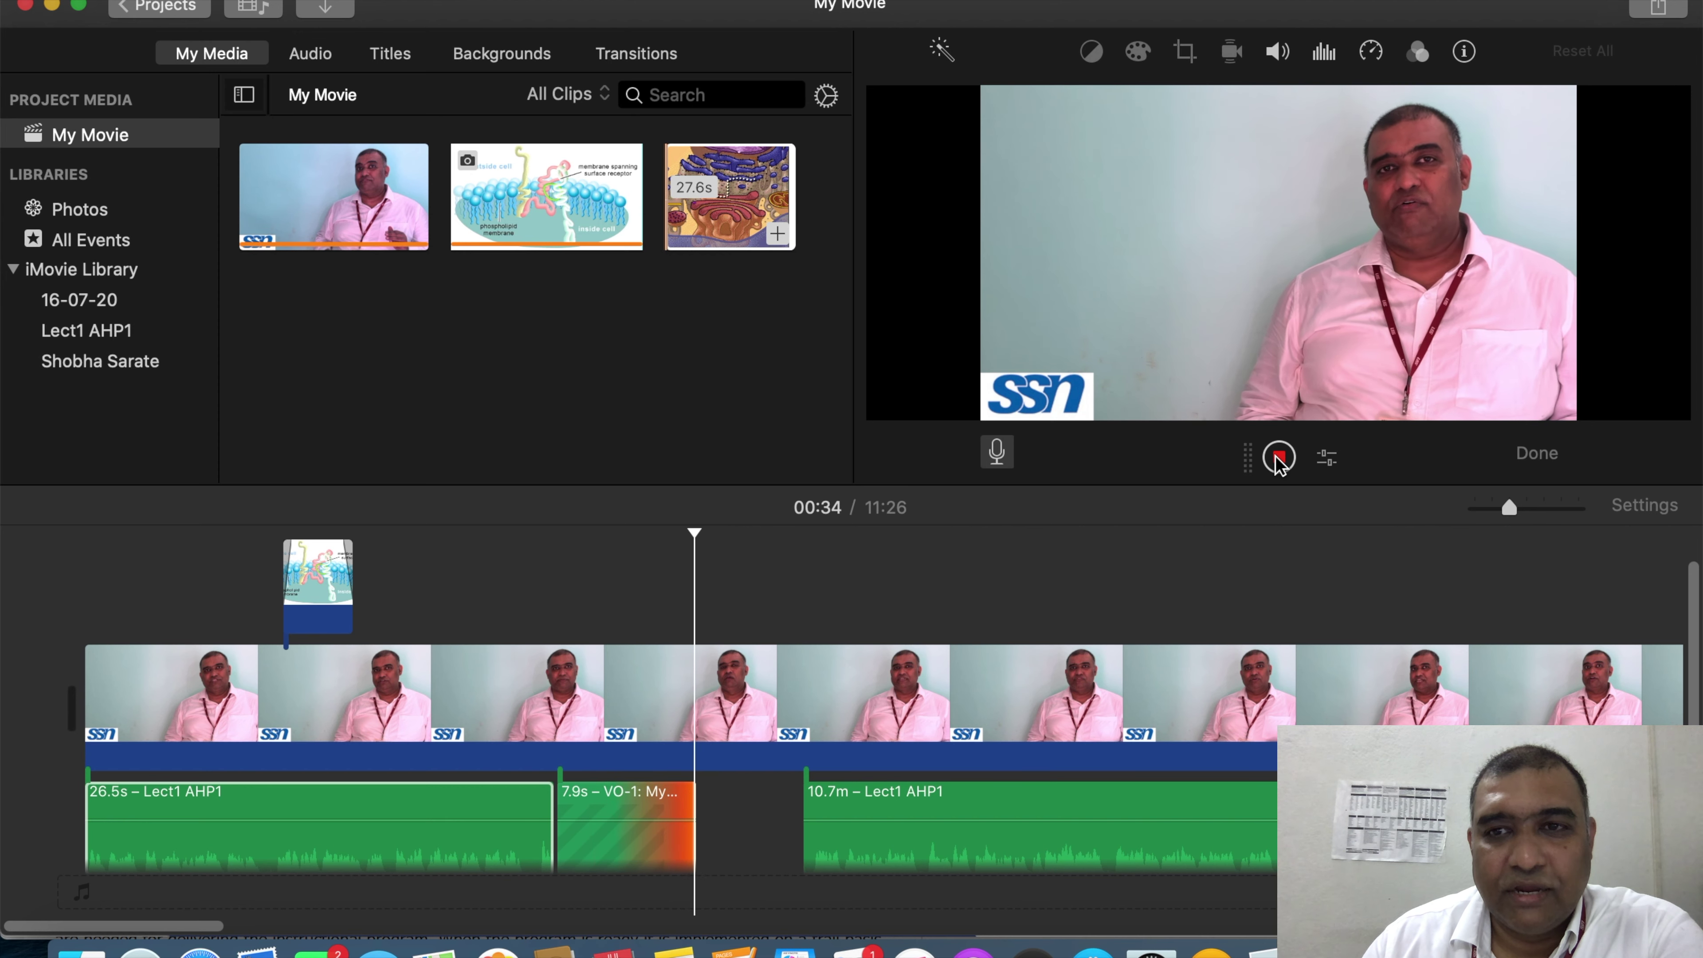
click(1278, 457)
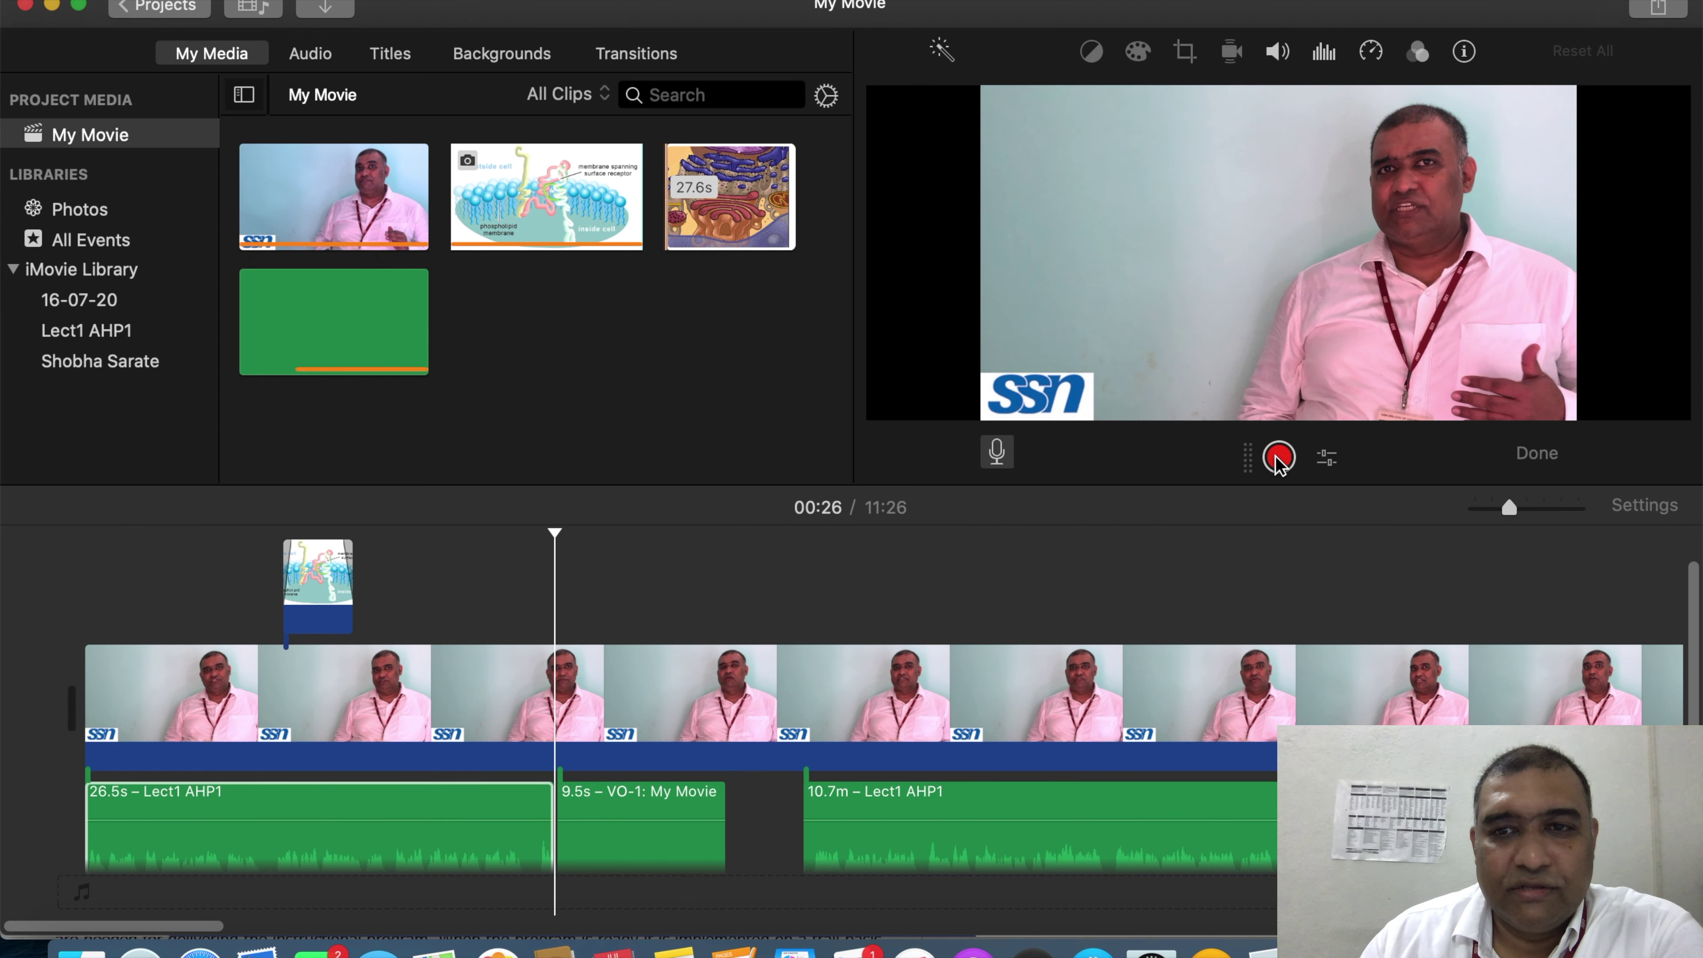
click(490, 635)
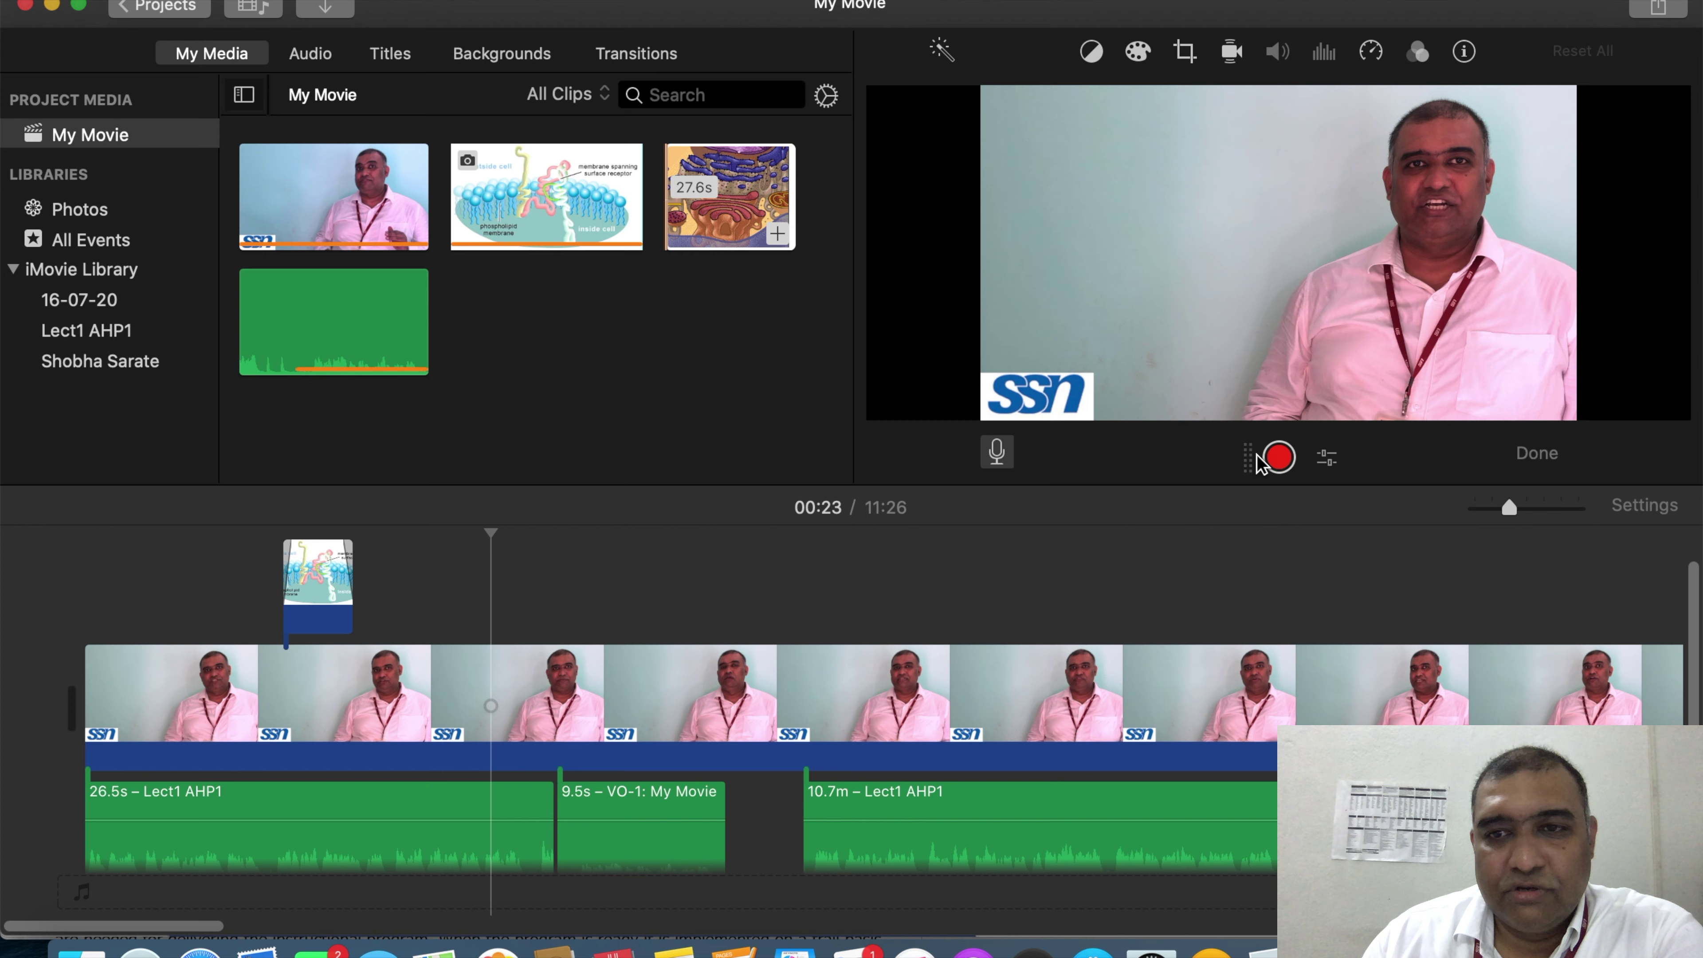
click(1278, 457)
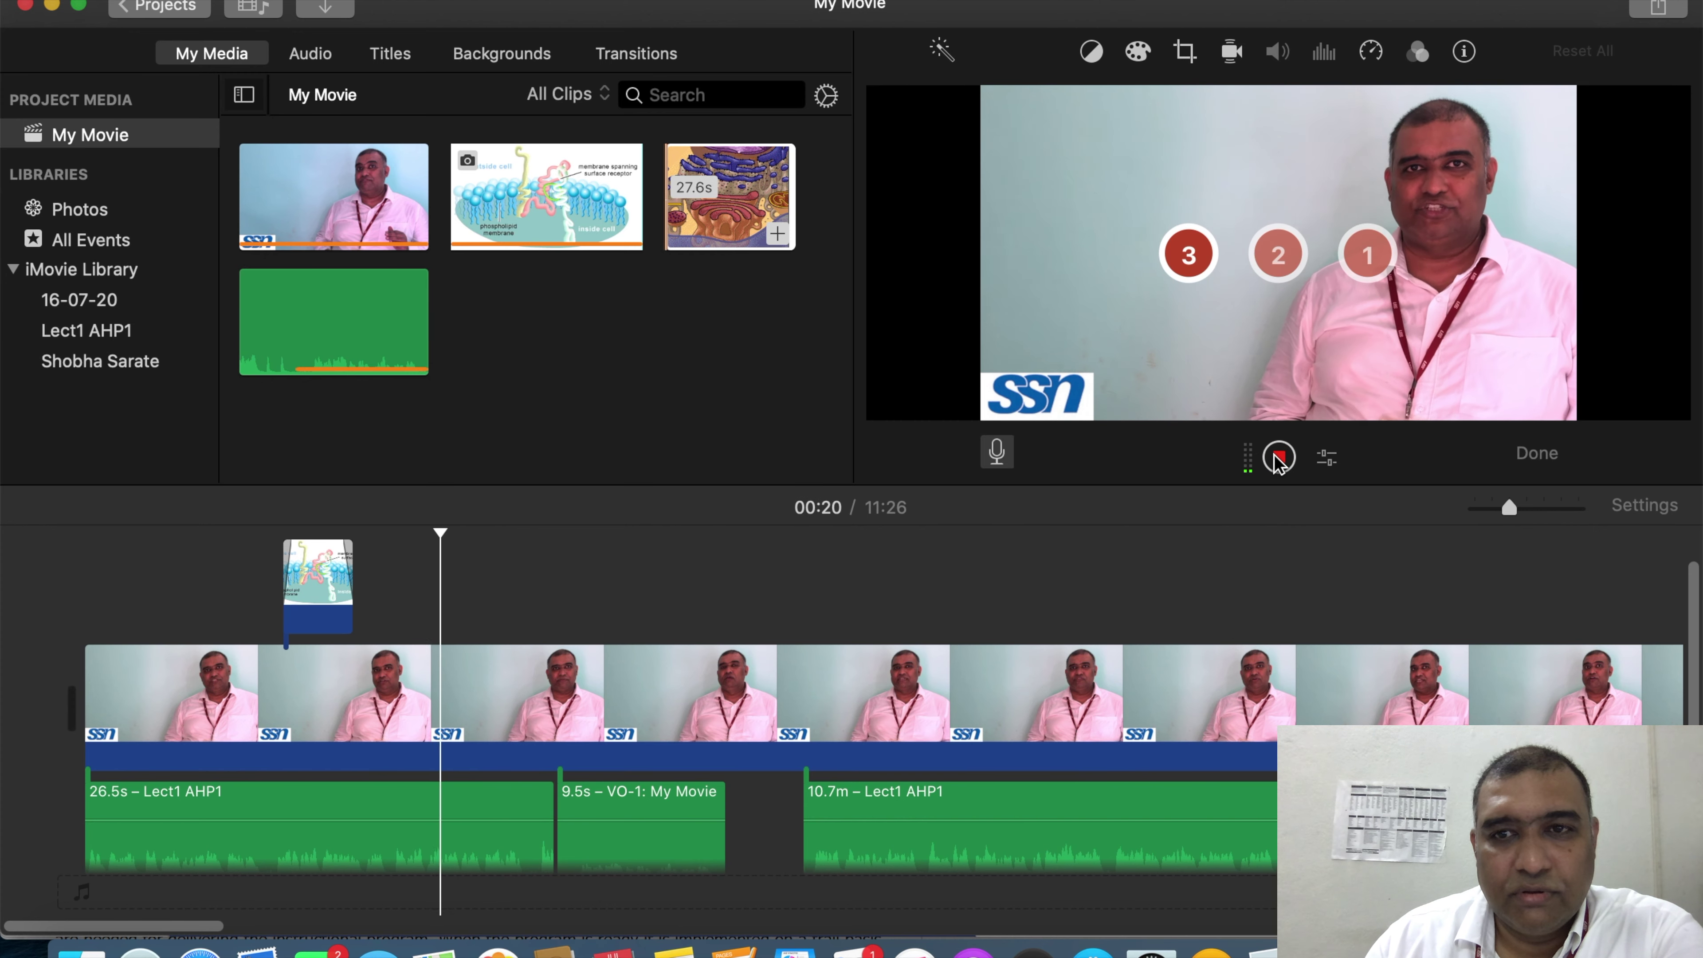
click(1279, 457)
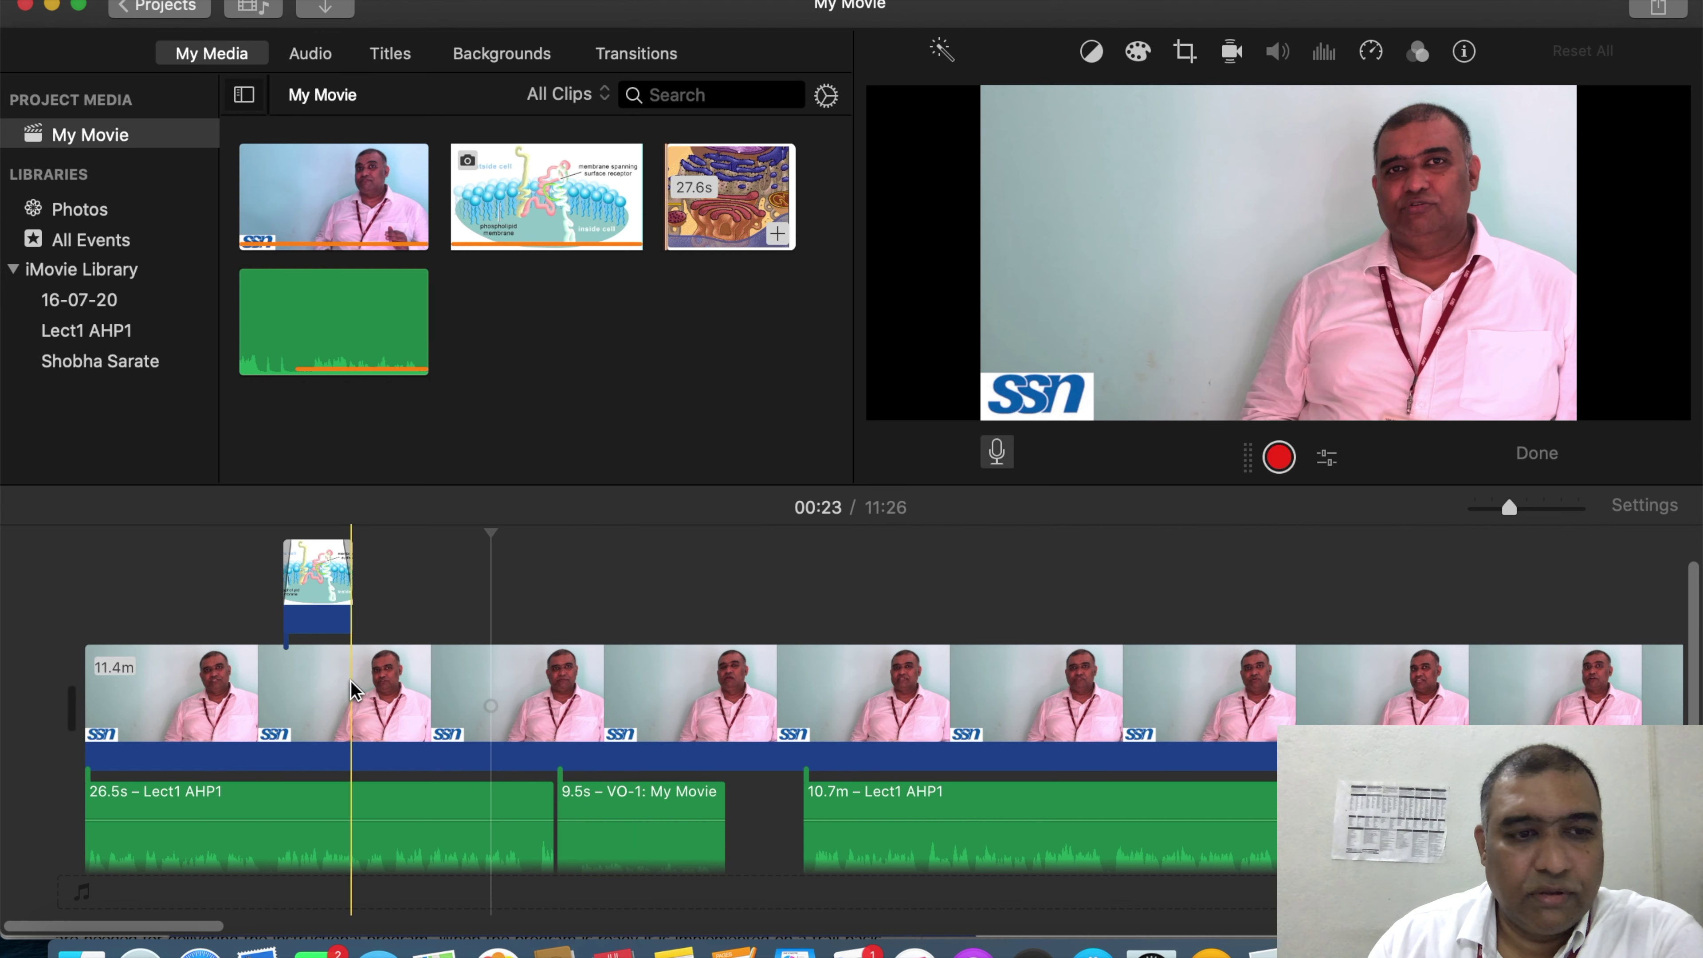
Step: Leave voiceover recording and split the lecture video clip at 00:26, where the voiceover starts
click(999, 452)
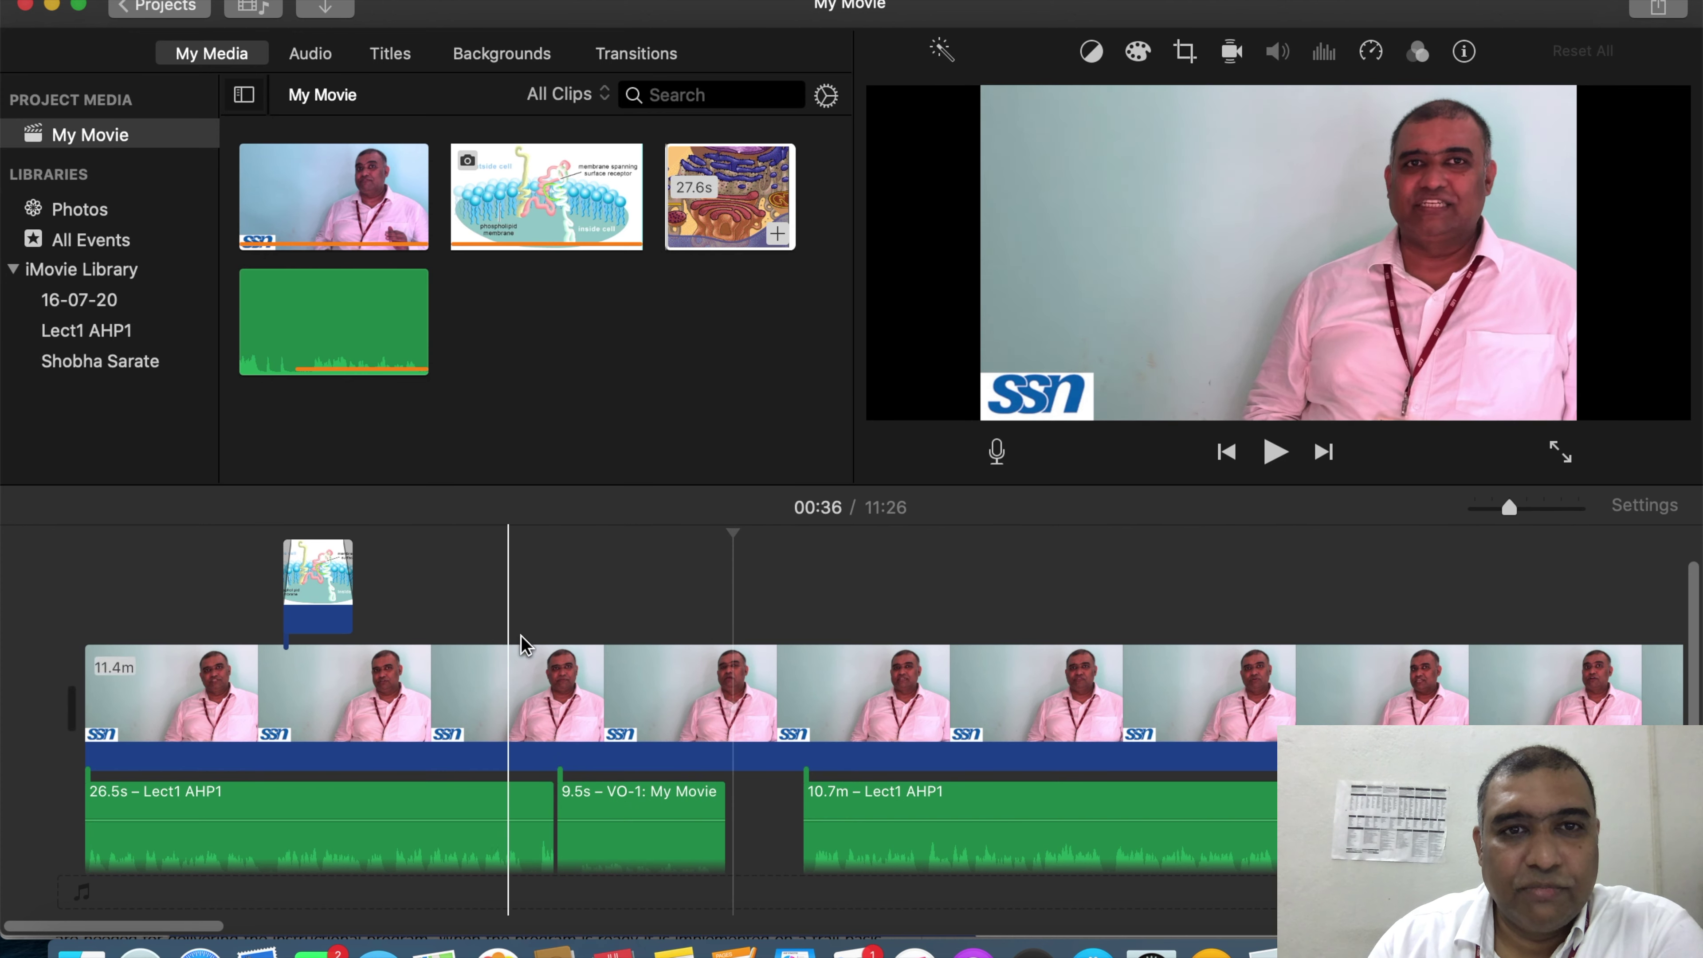
click(555, 634)
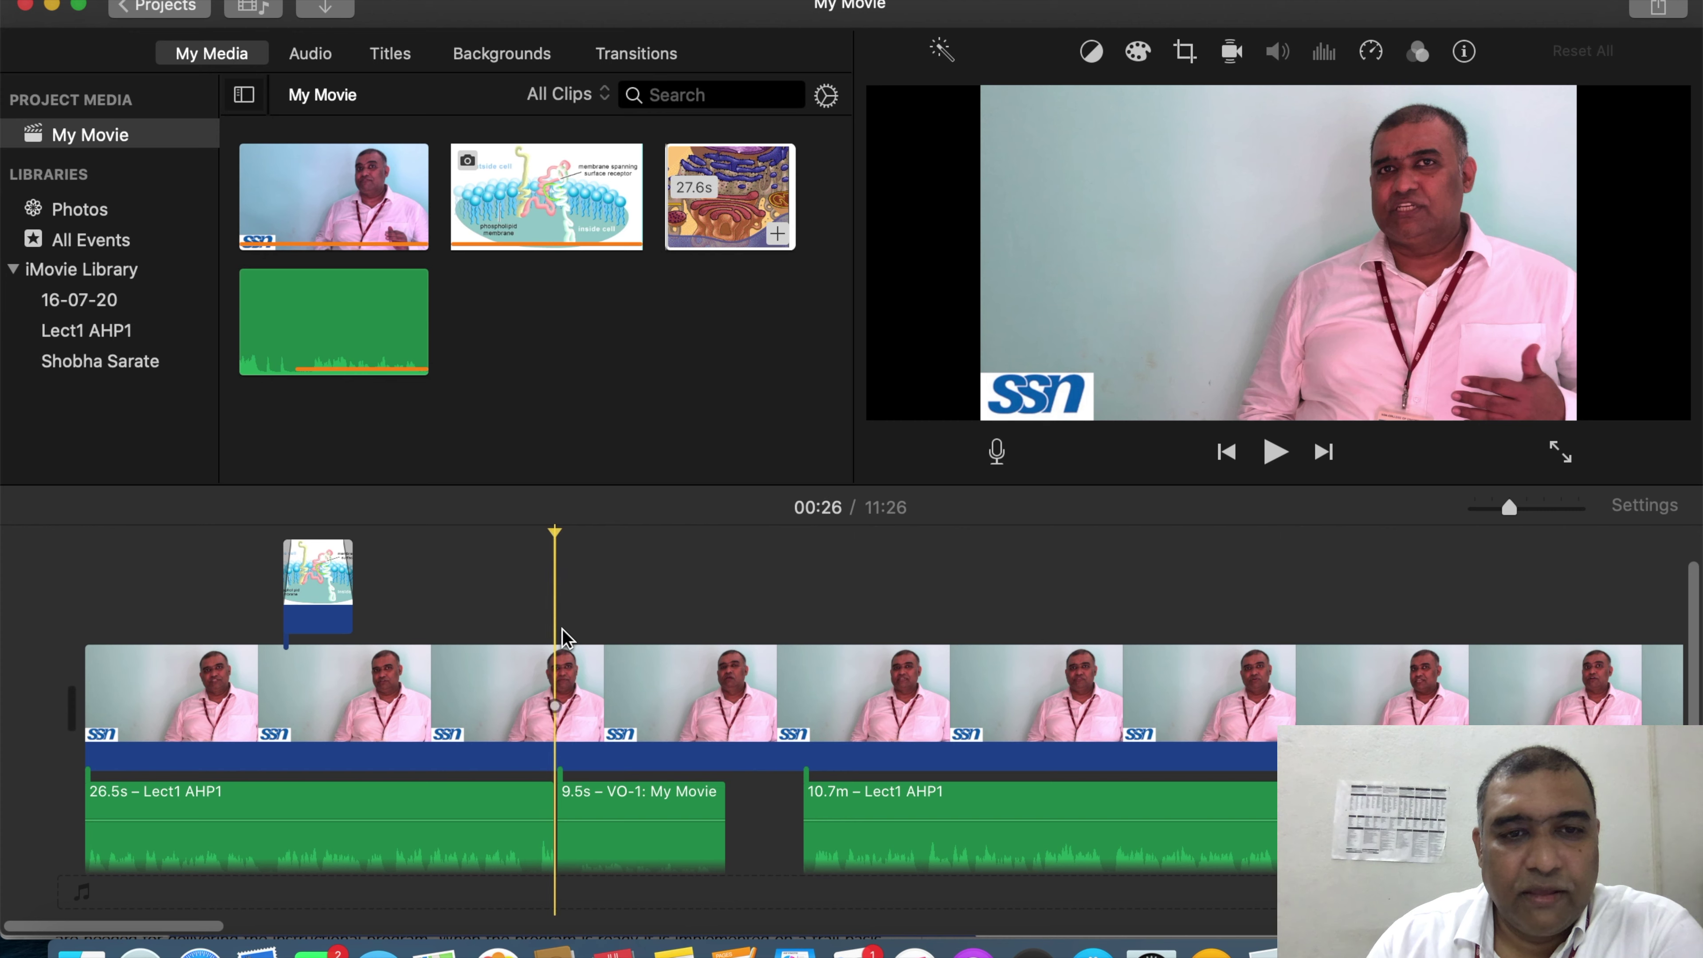
click(557, 673)
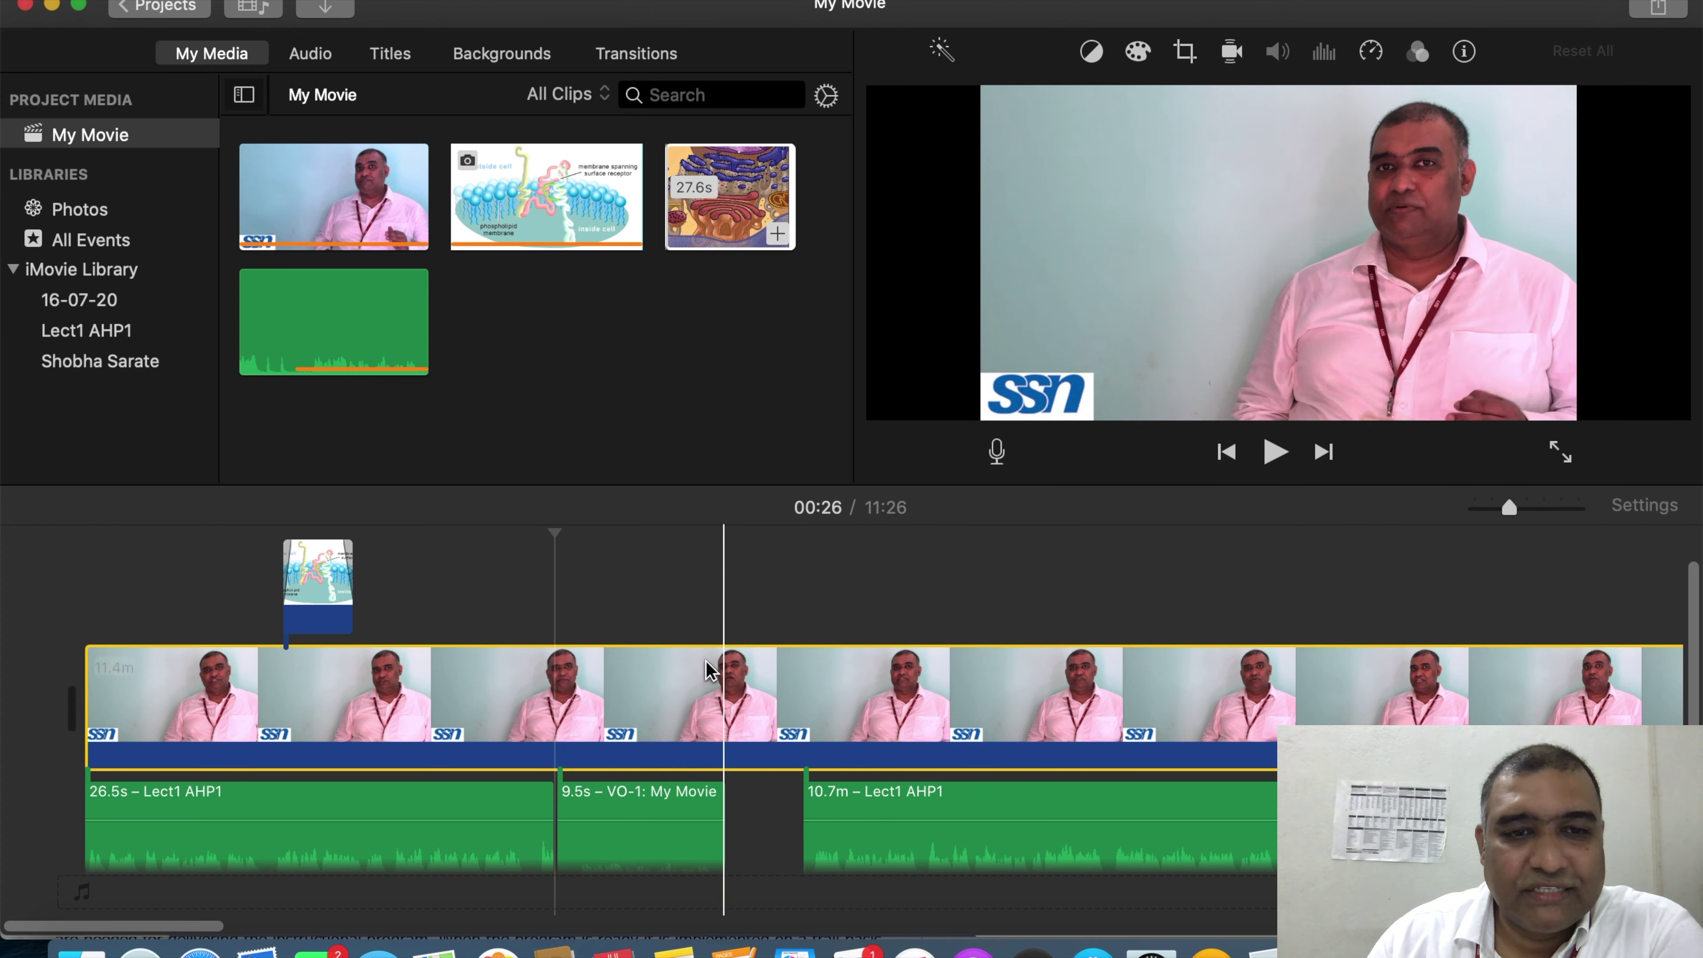
right_click(557, 711)
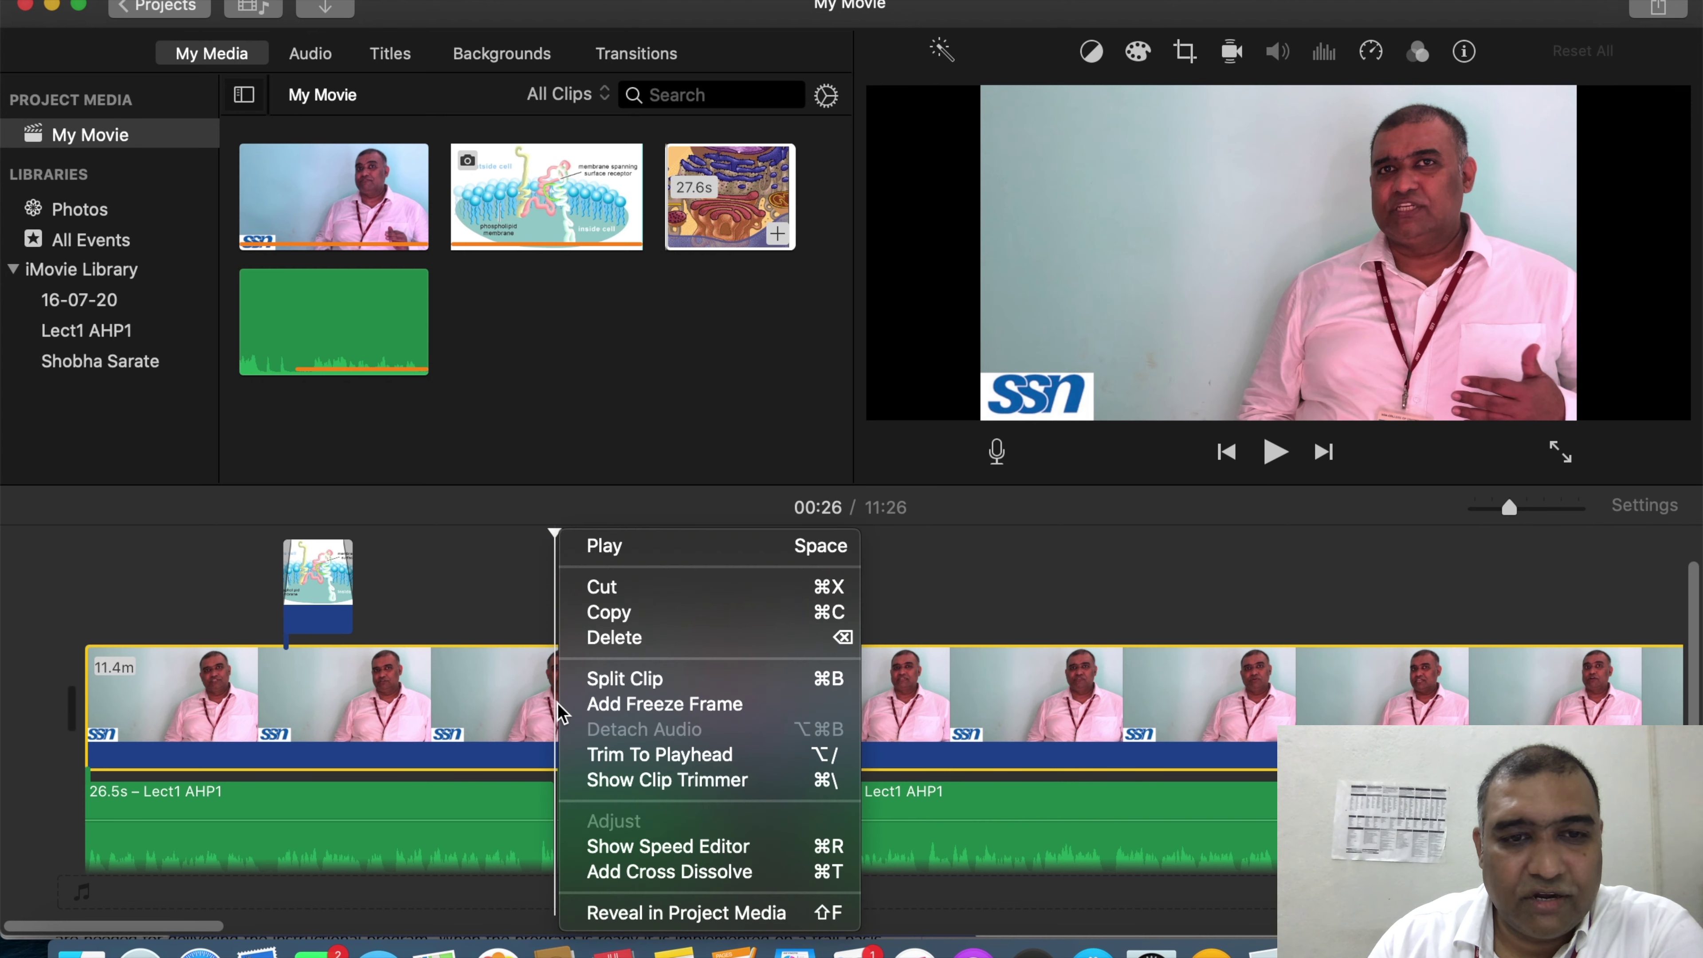
click(644, 683)
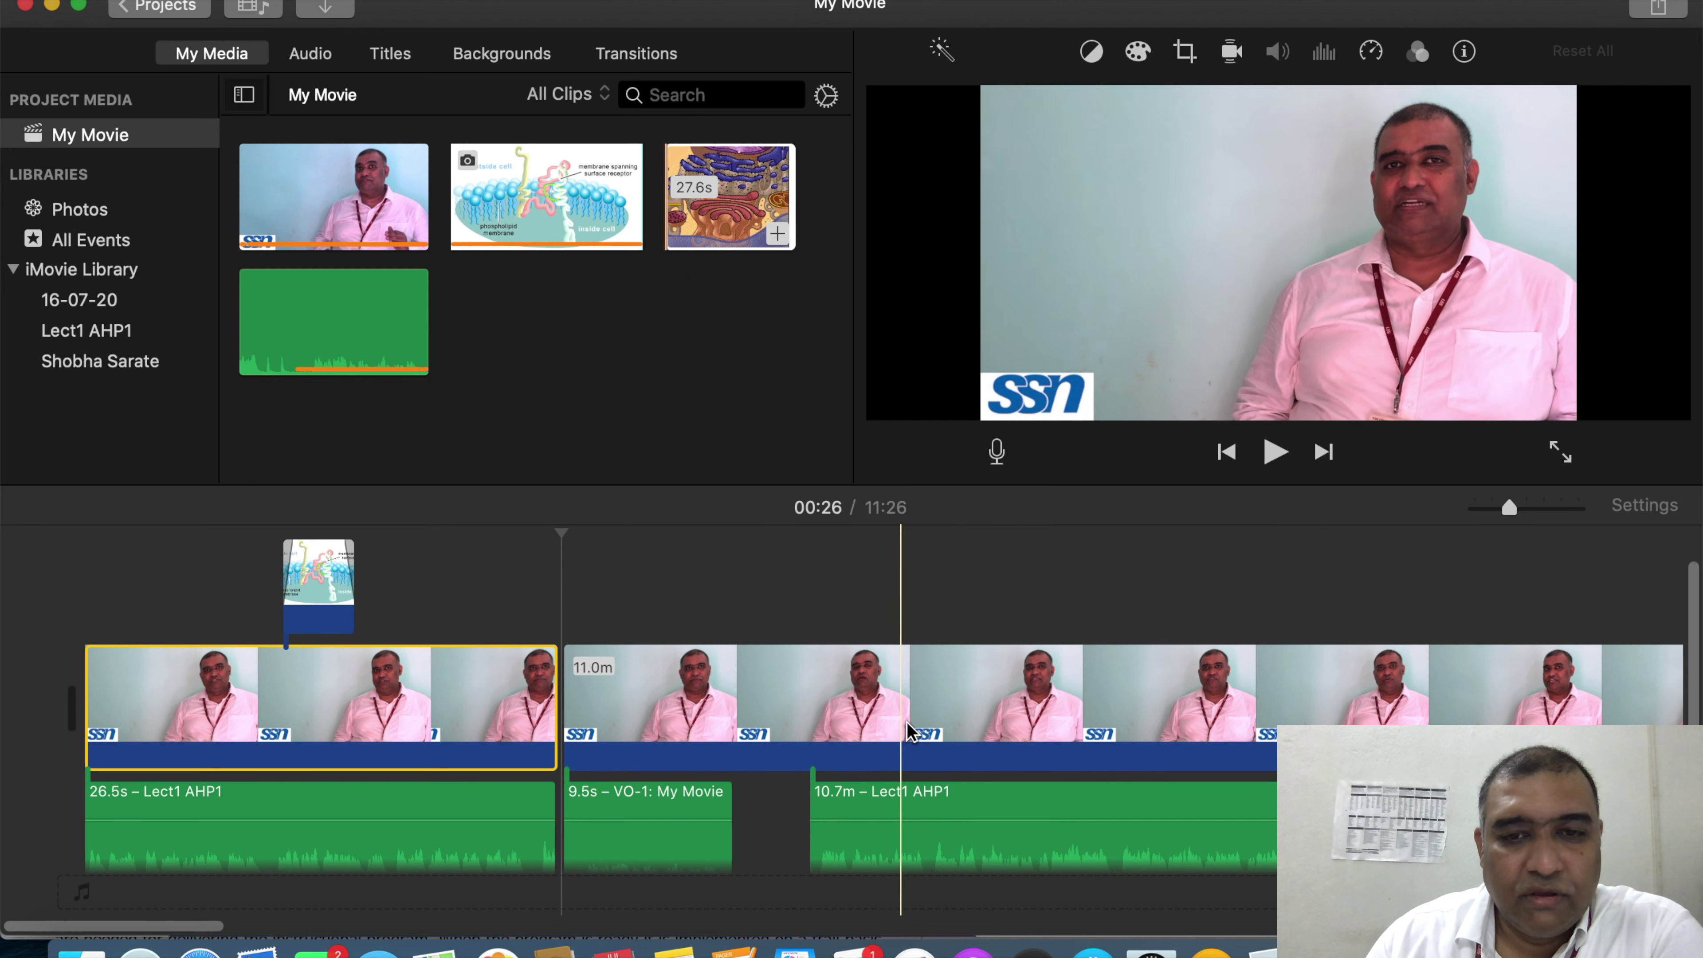
Step: Undo the lecture clip split and place the 27.6 s cell diagram clip above the lecture video at about 00:27
click(958, 733)
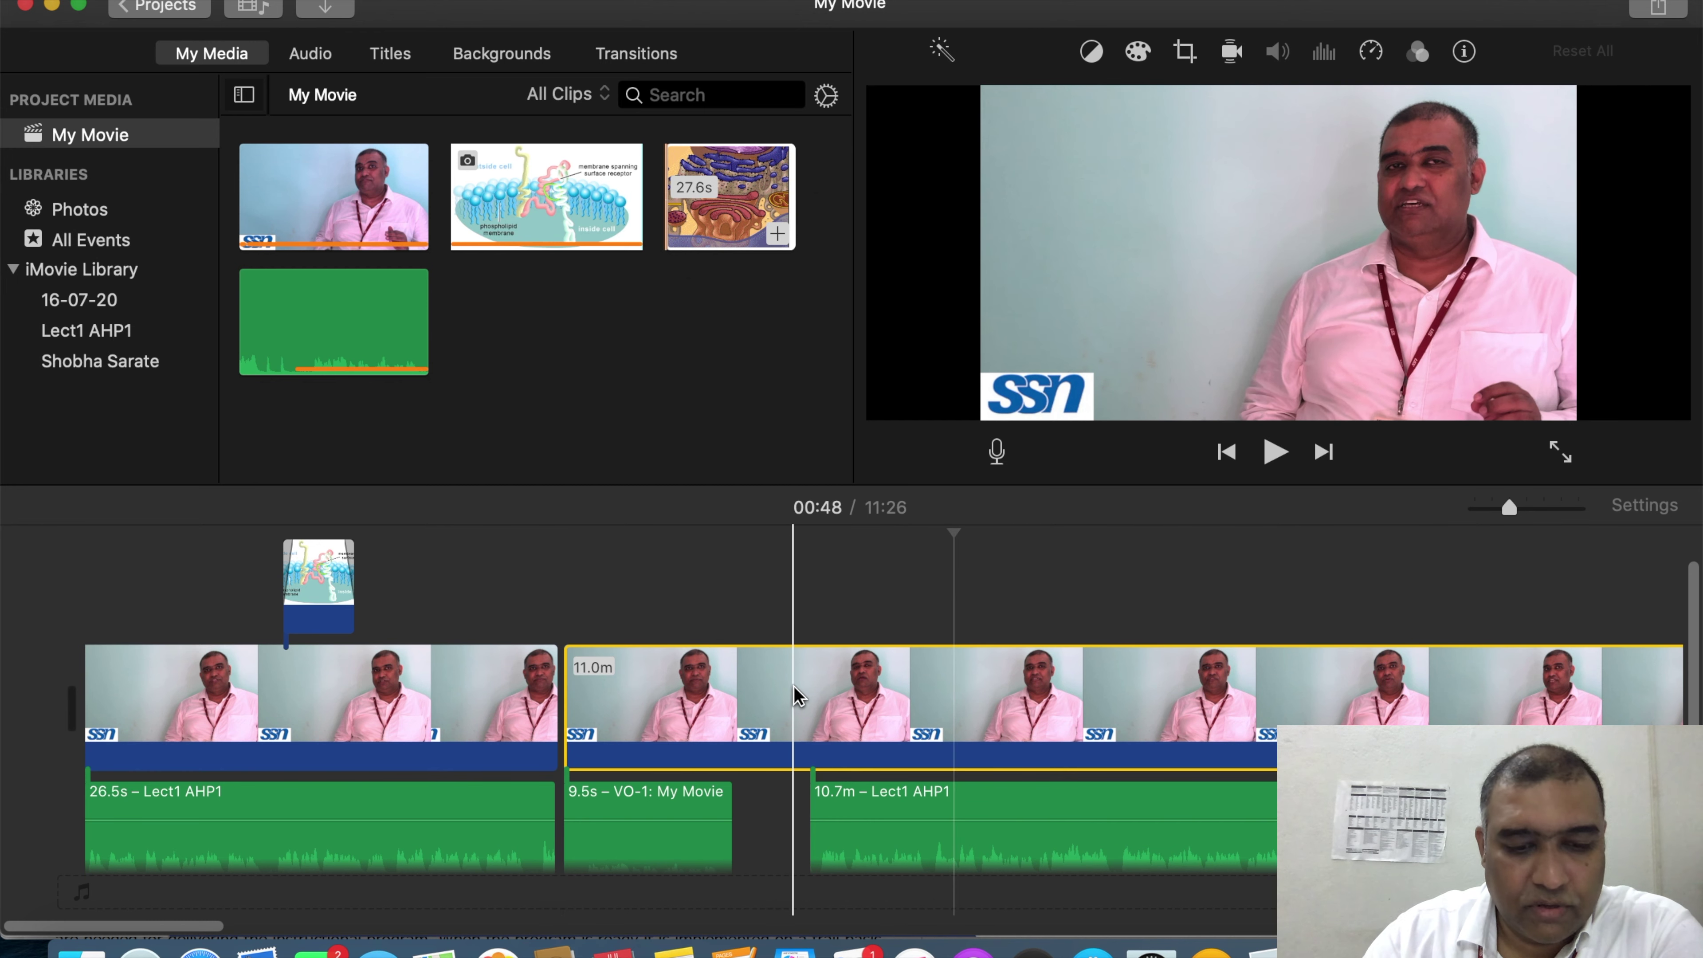
key(super+z)
drag(737, 242, 571, 608)
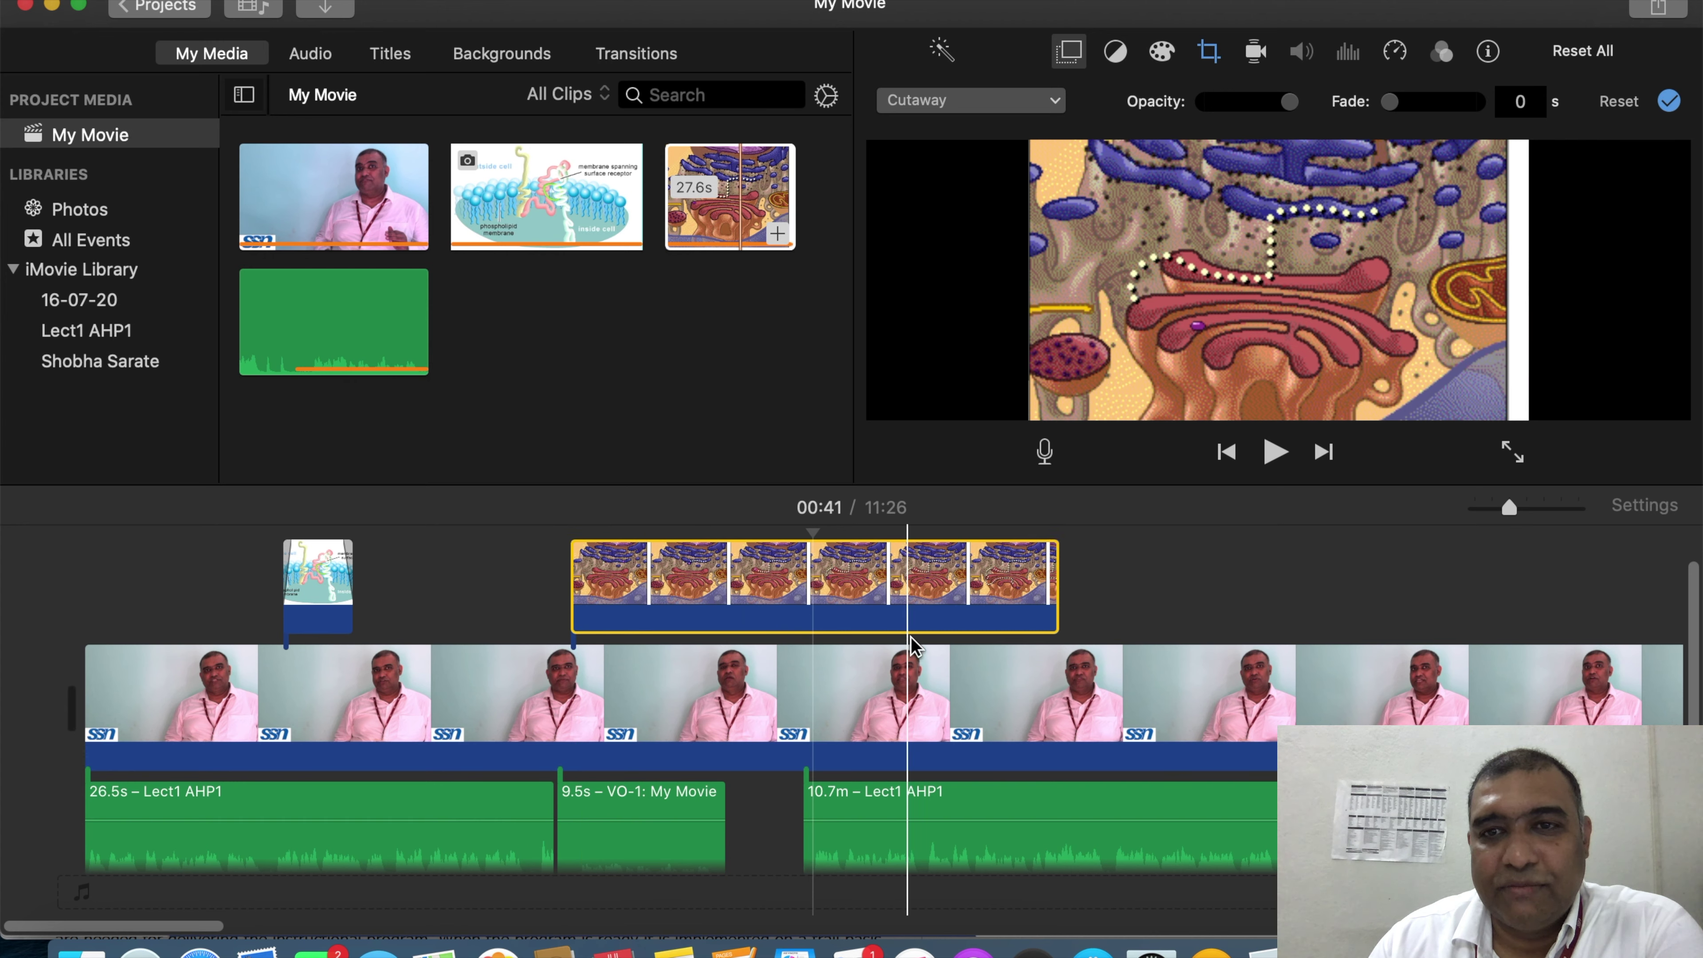
Step: Split the lecture clip at 00:27, where the diagram overlay starts
click(568, 698)
right_click(568, 697)
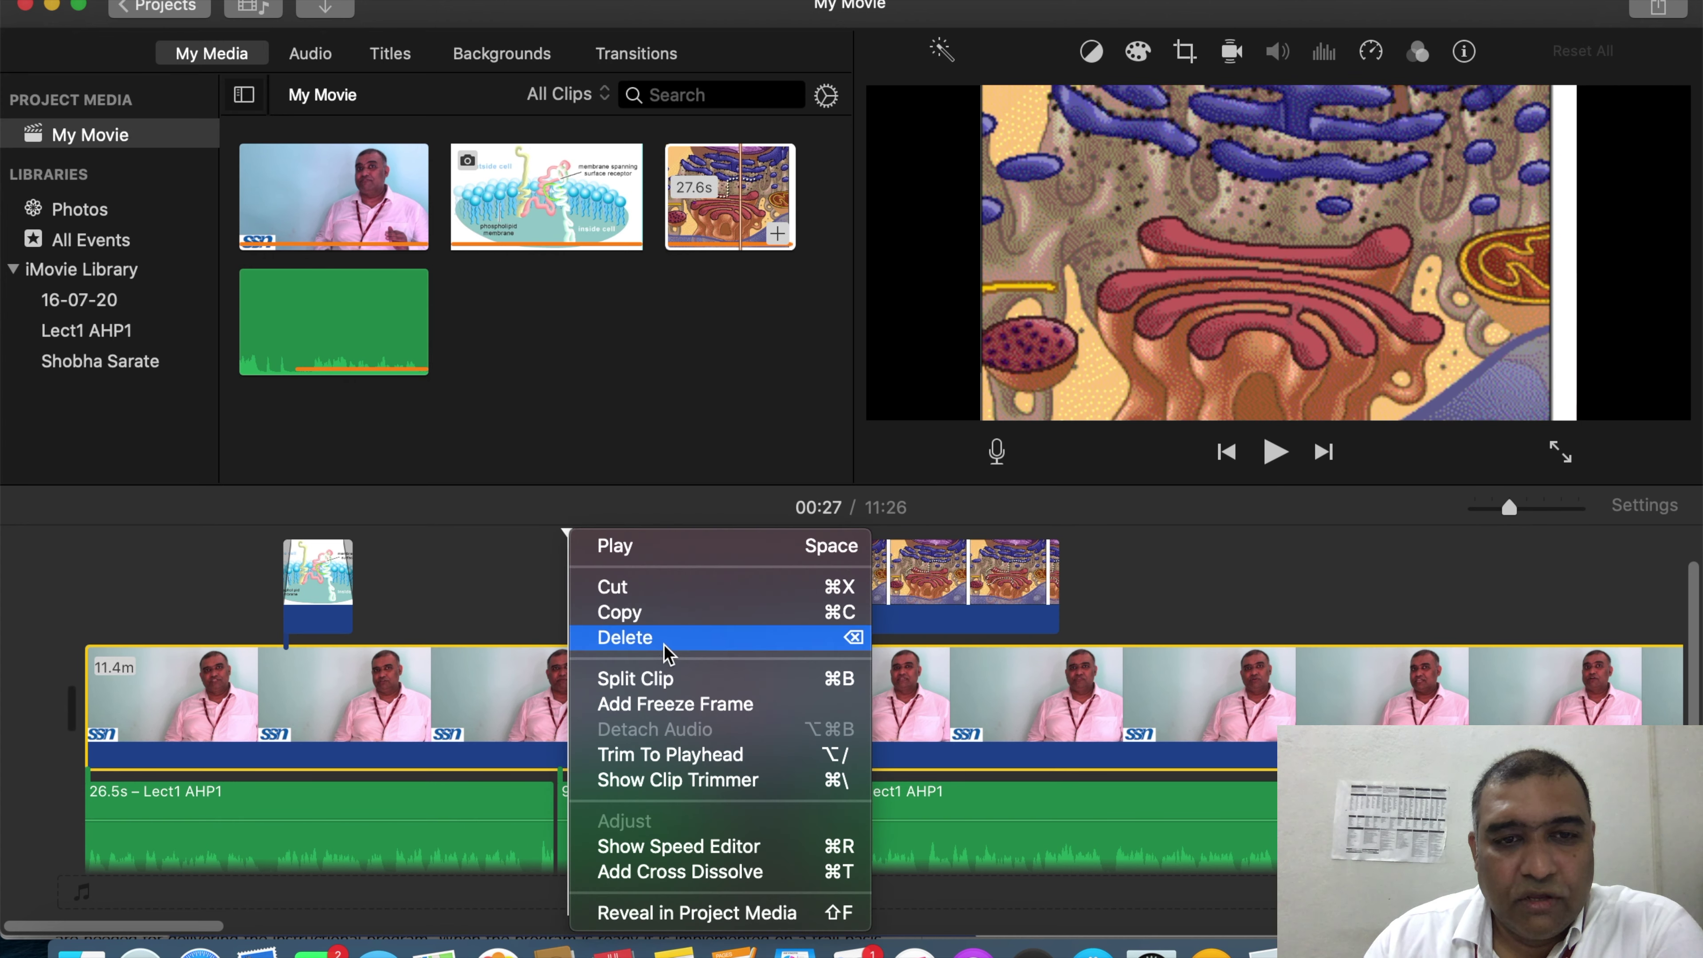
click(649, 679)
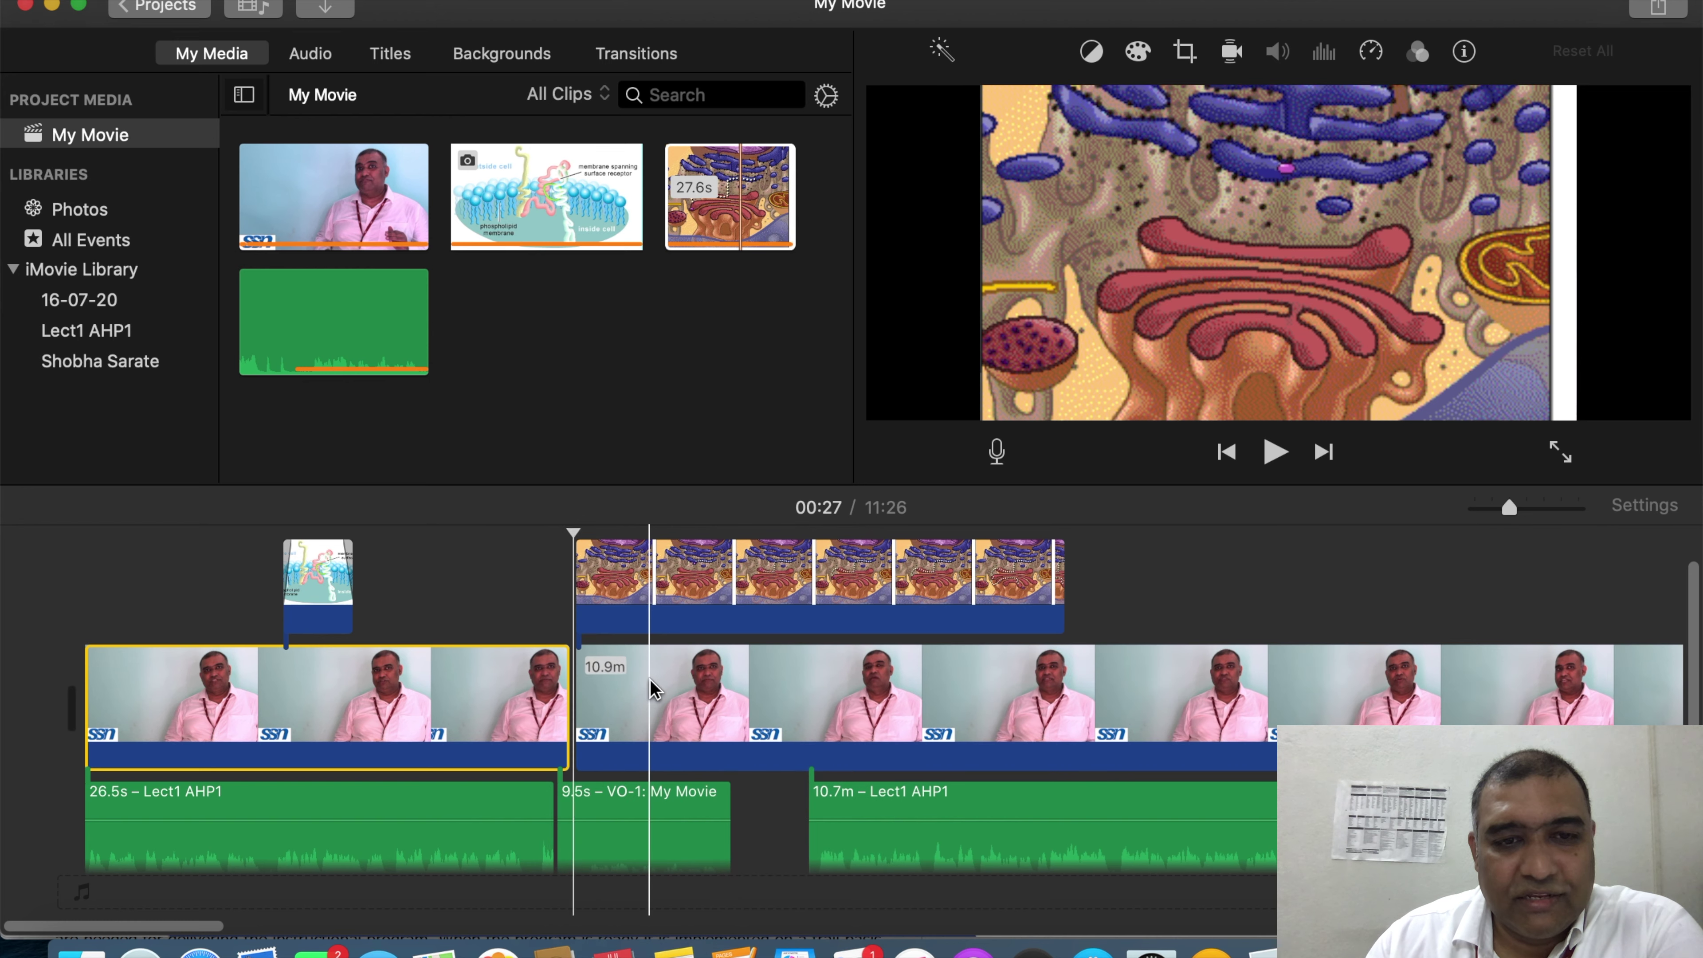
Step: Split the lecture clip again at 00:54, where the diagram overlay ends
right_click(1062, 692)
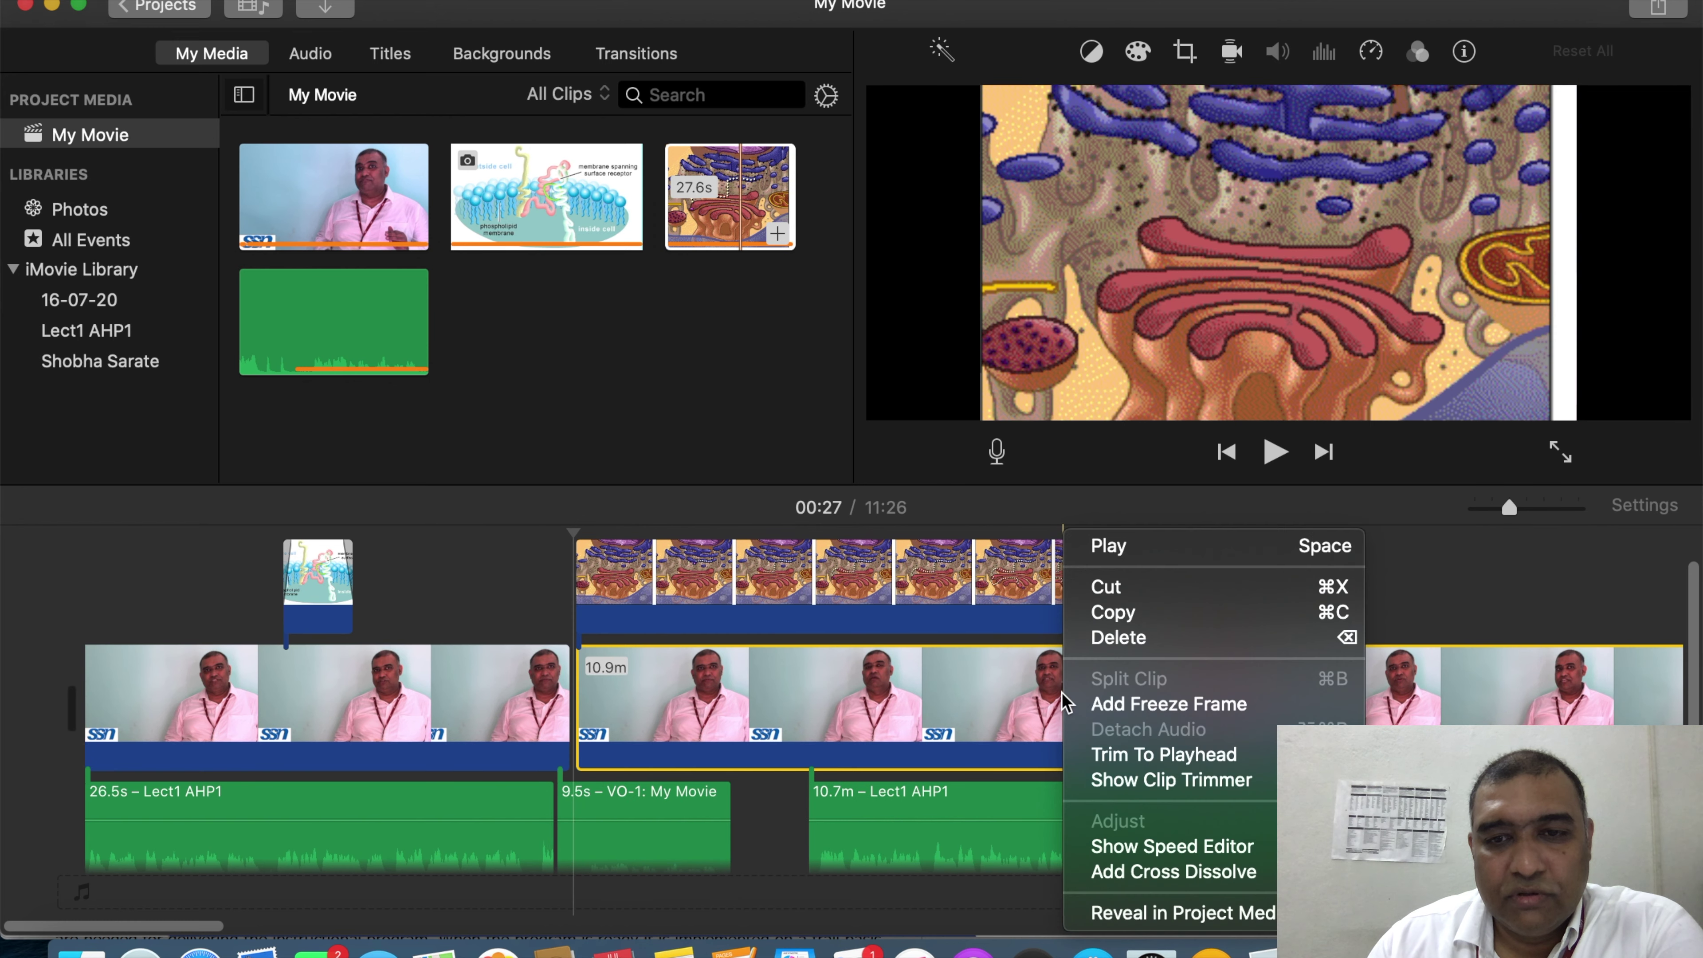
click(1058, 698)
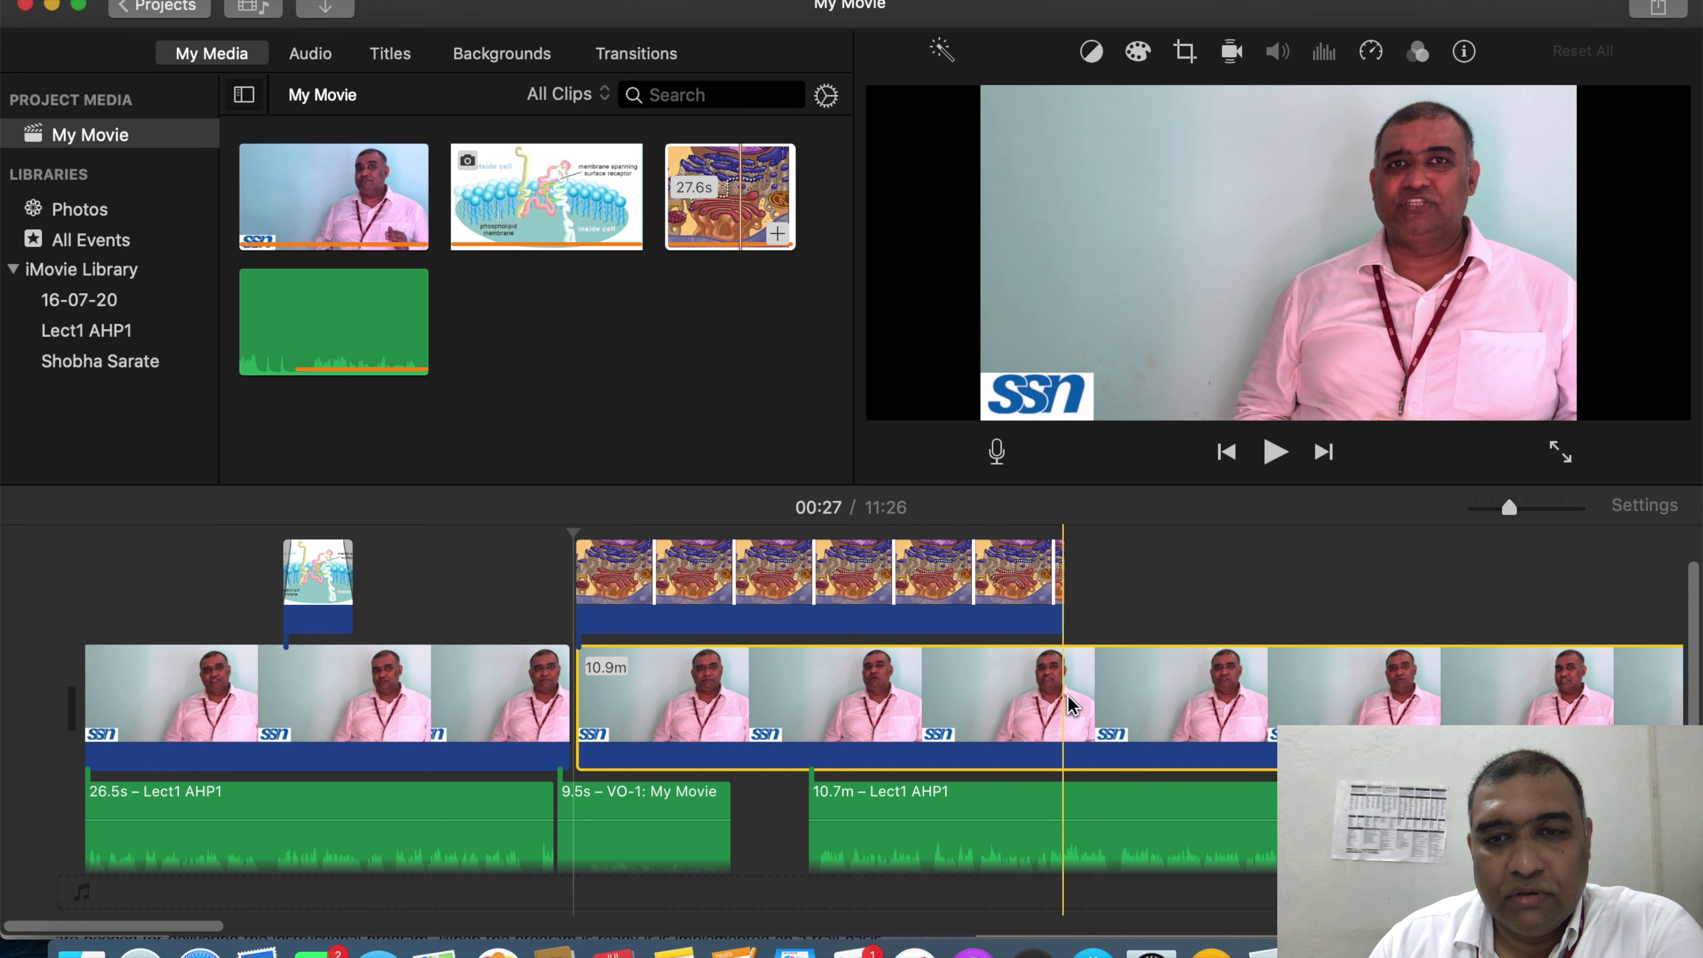
click(1063, 696)
right_click(1067, 698)
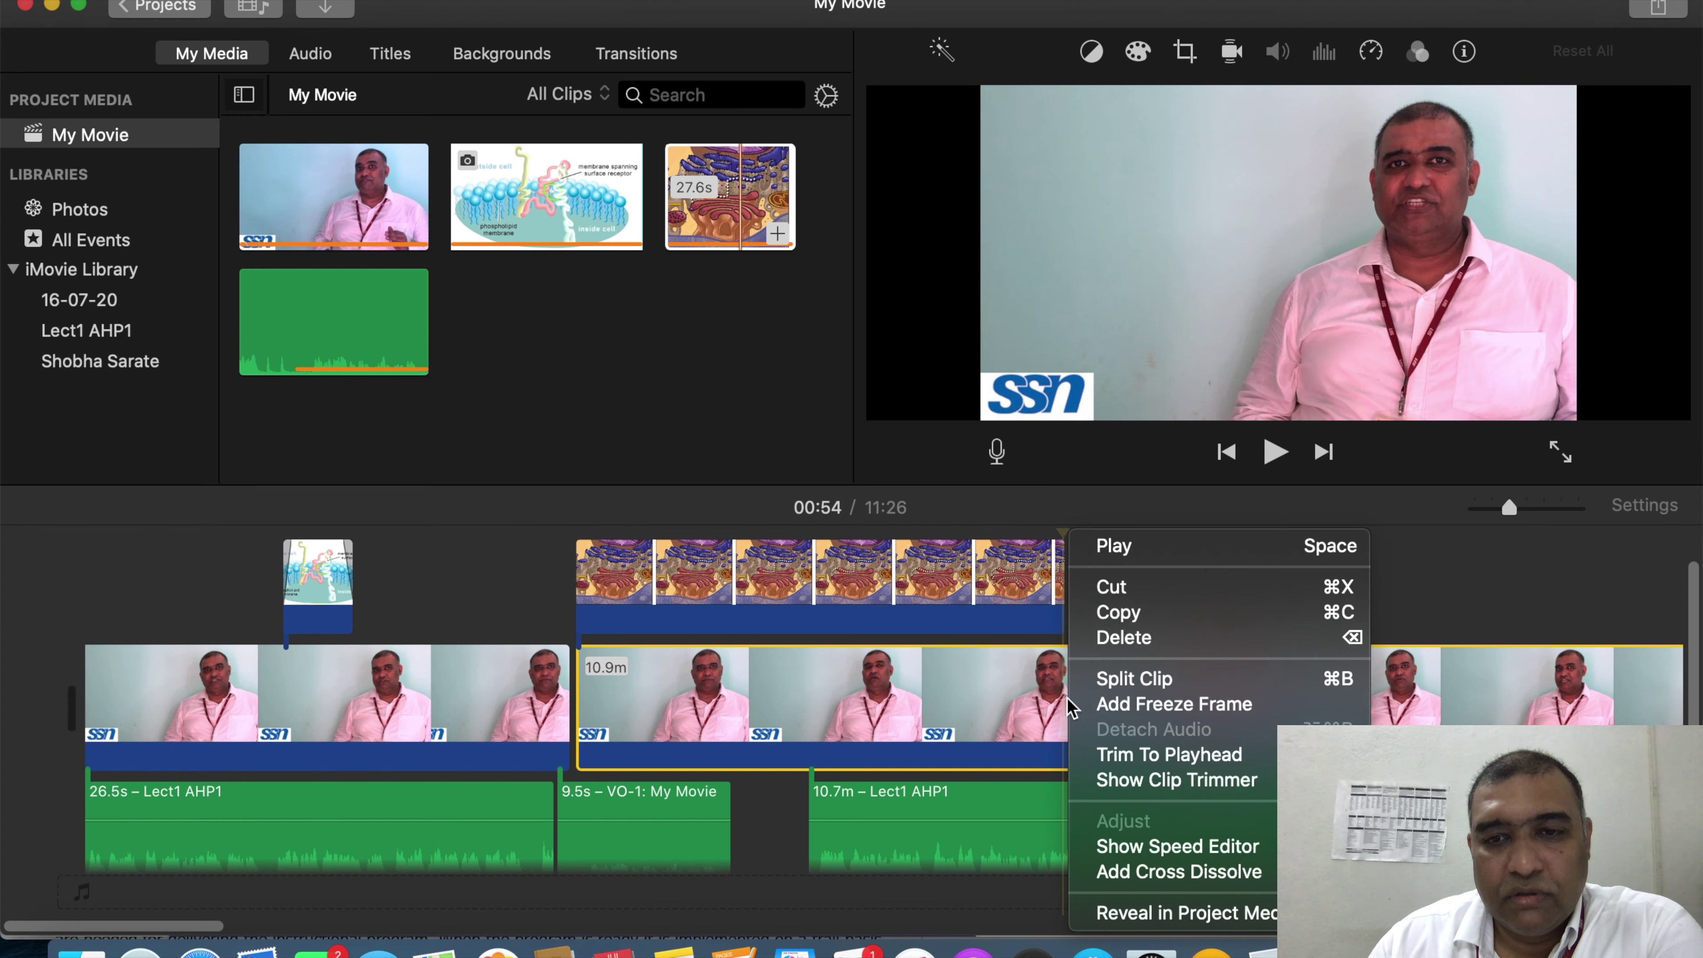
click(1118, 683)
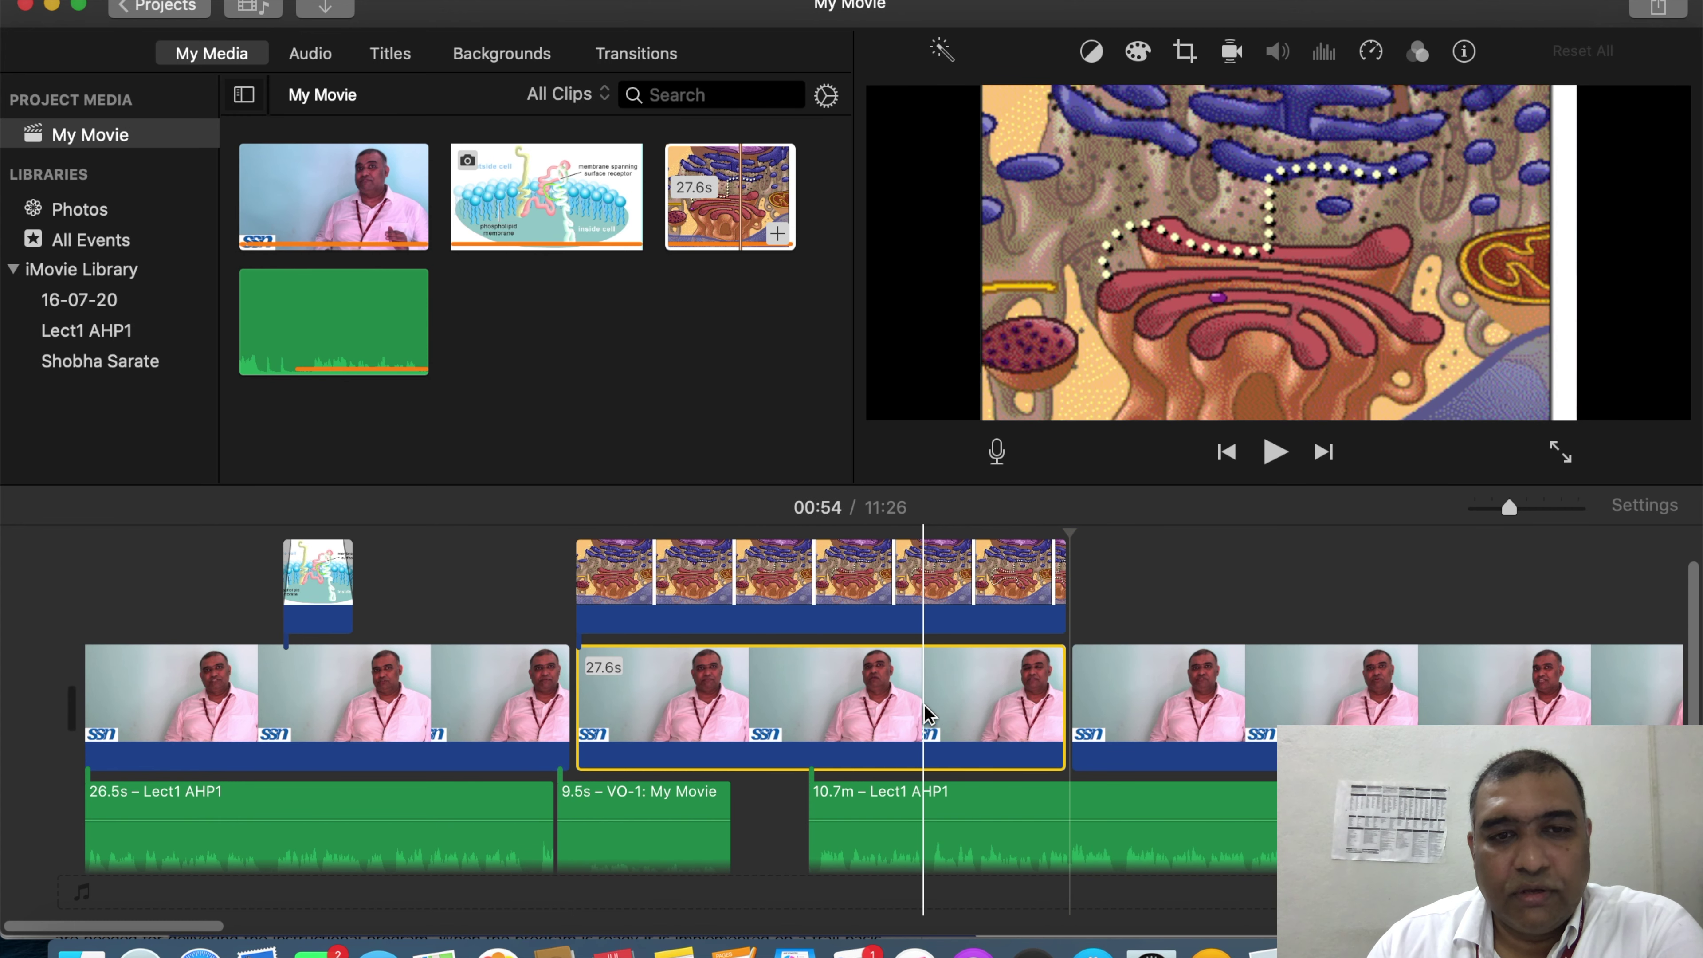
Step: Move the diagram clip into the main track before the 27.6 s lecture section and try to lift that section above it
drag(932, 594, 872, 708)
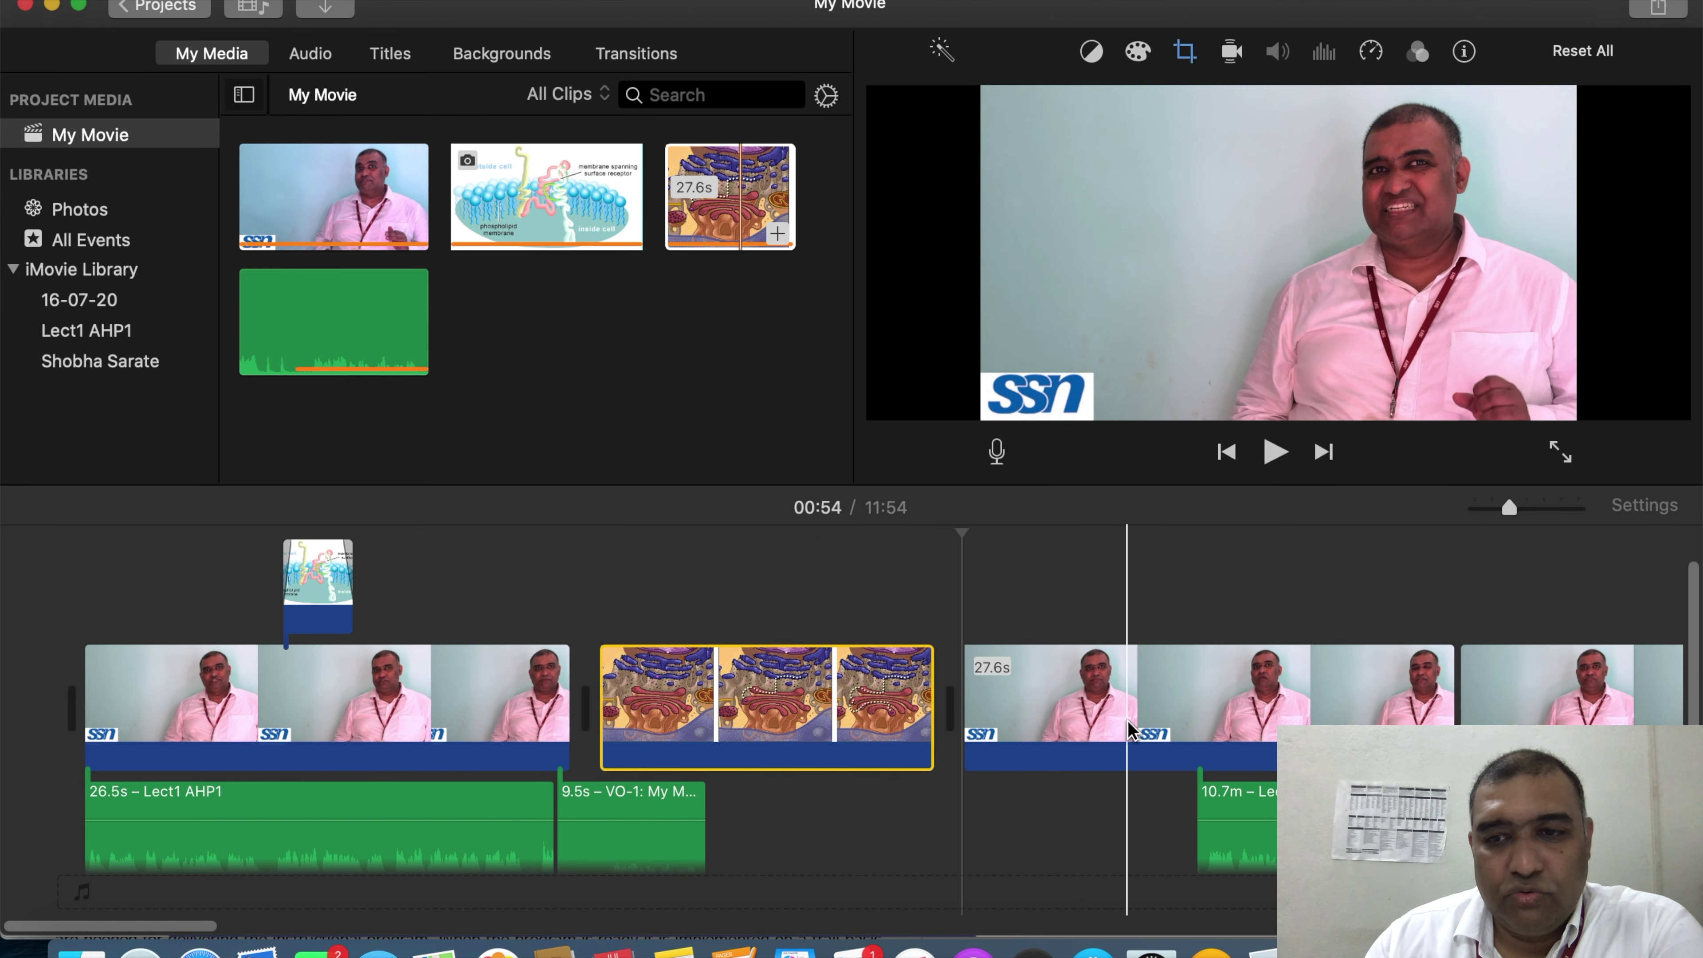
drag(1181, 712, 822, 606)
drag(1264, 692, 850, 564)
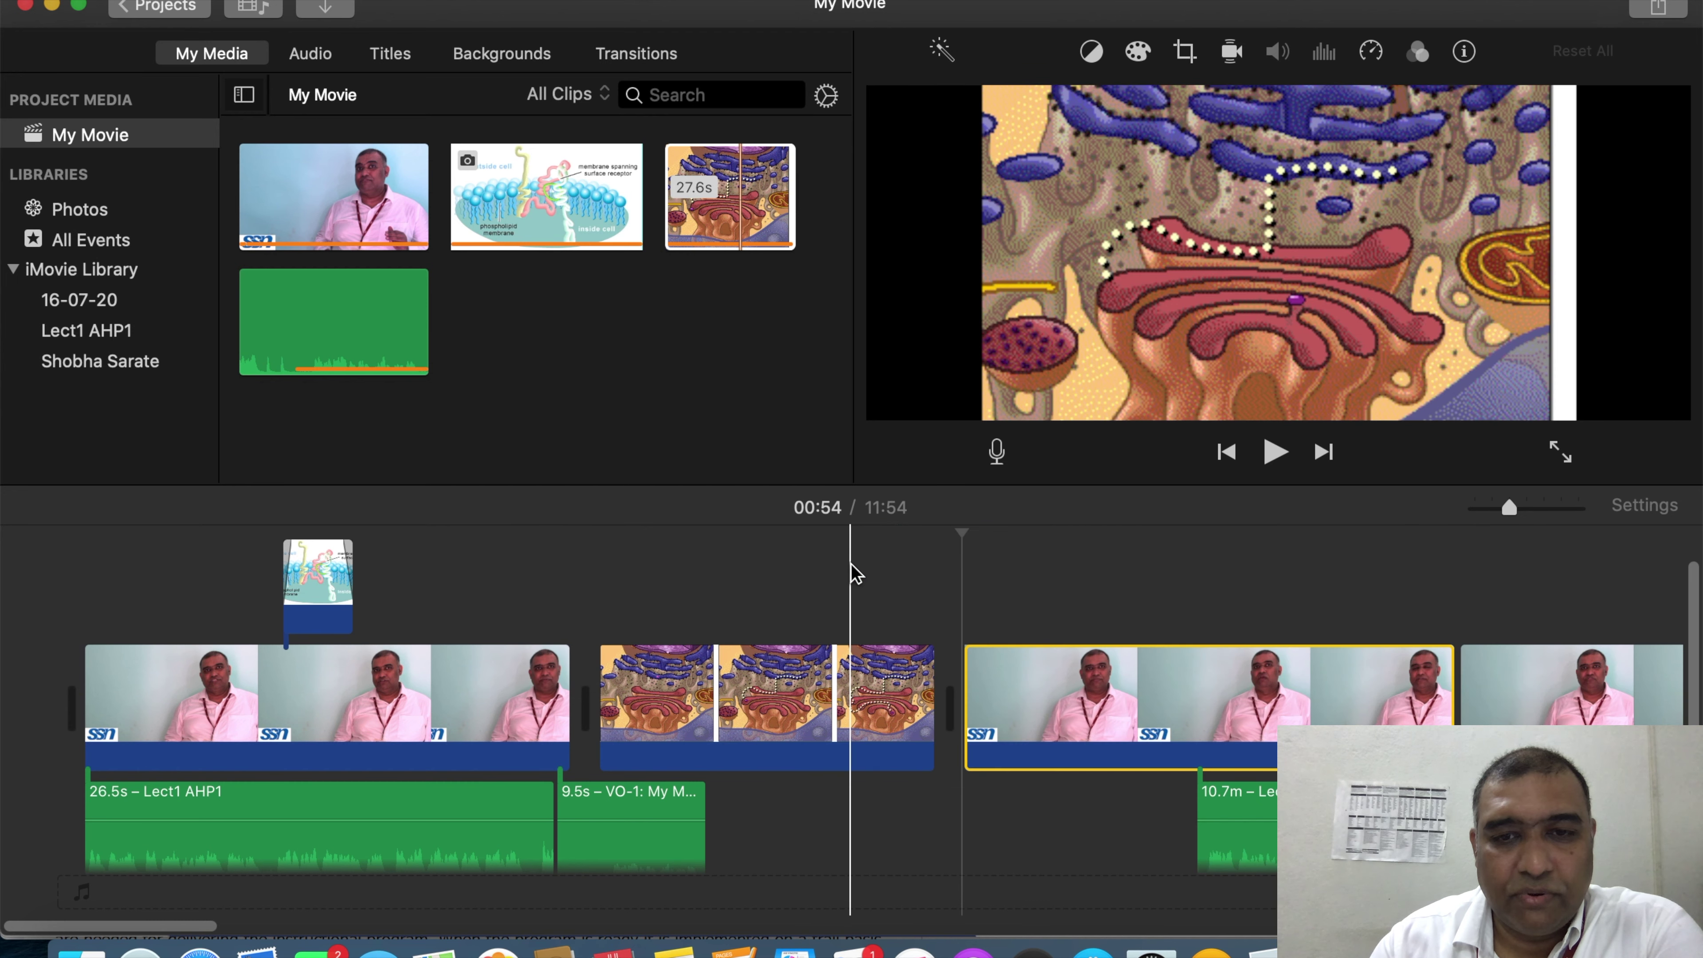
Step: Split the detached audio under the 27.6 s lecture section at 01:22 and delete its 14.5 s front part
click(1195, 830)
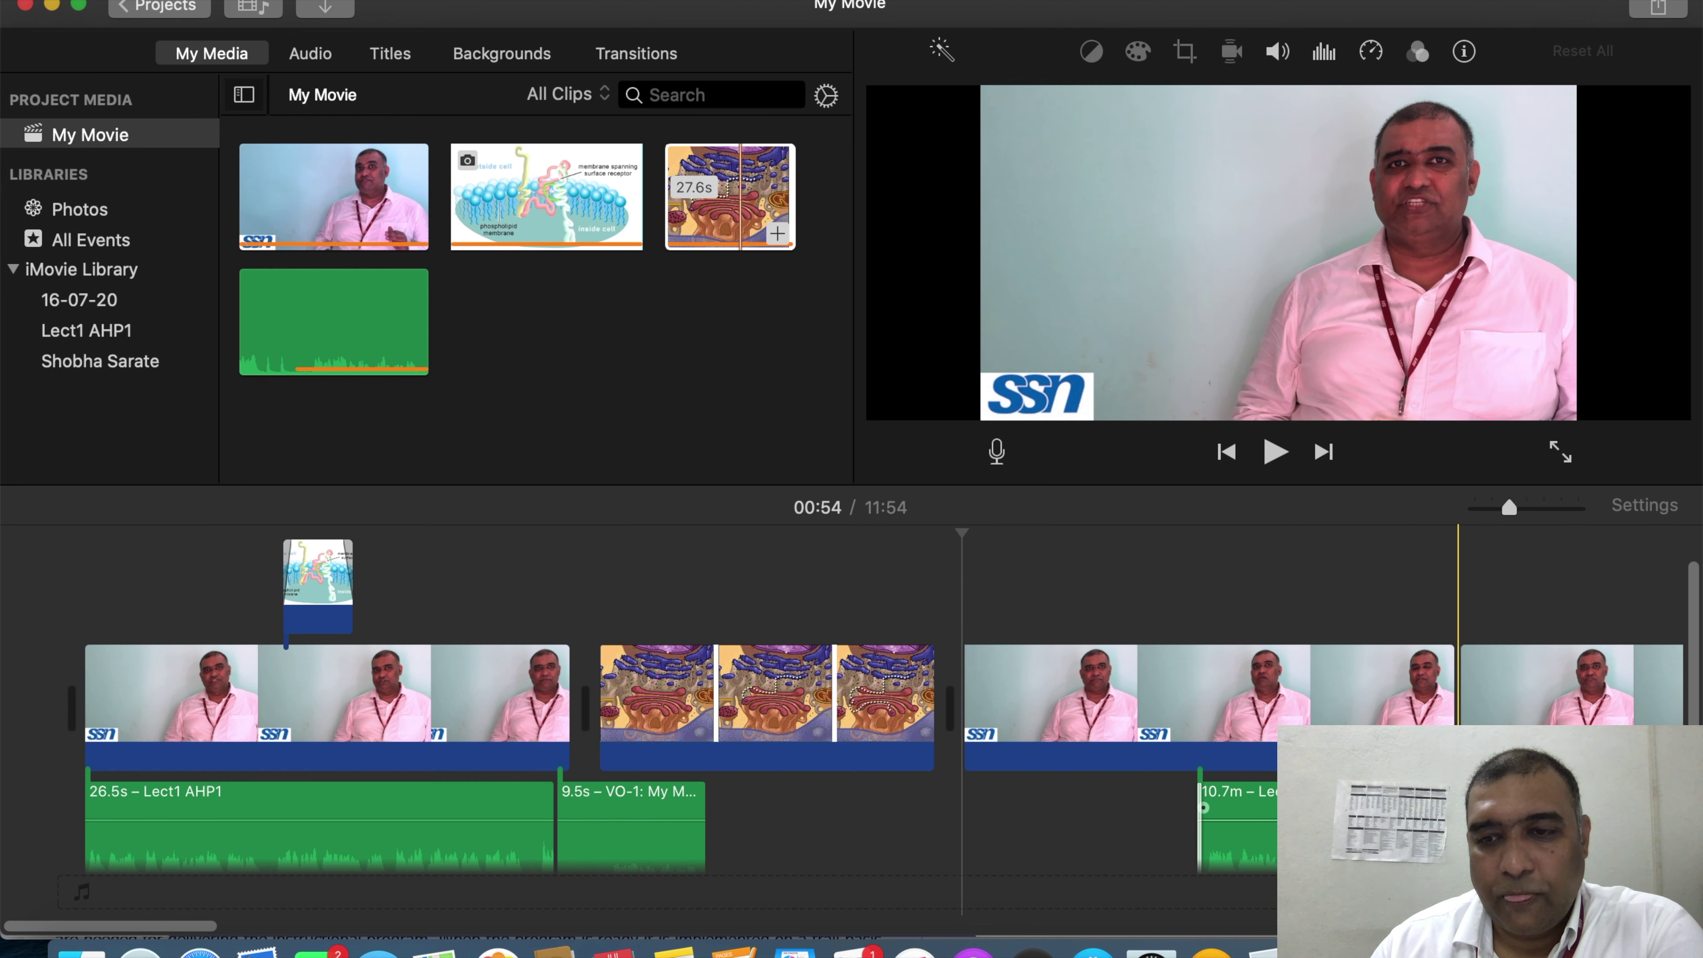
right_click(1460, 531)
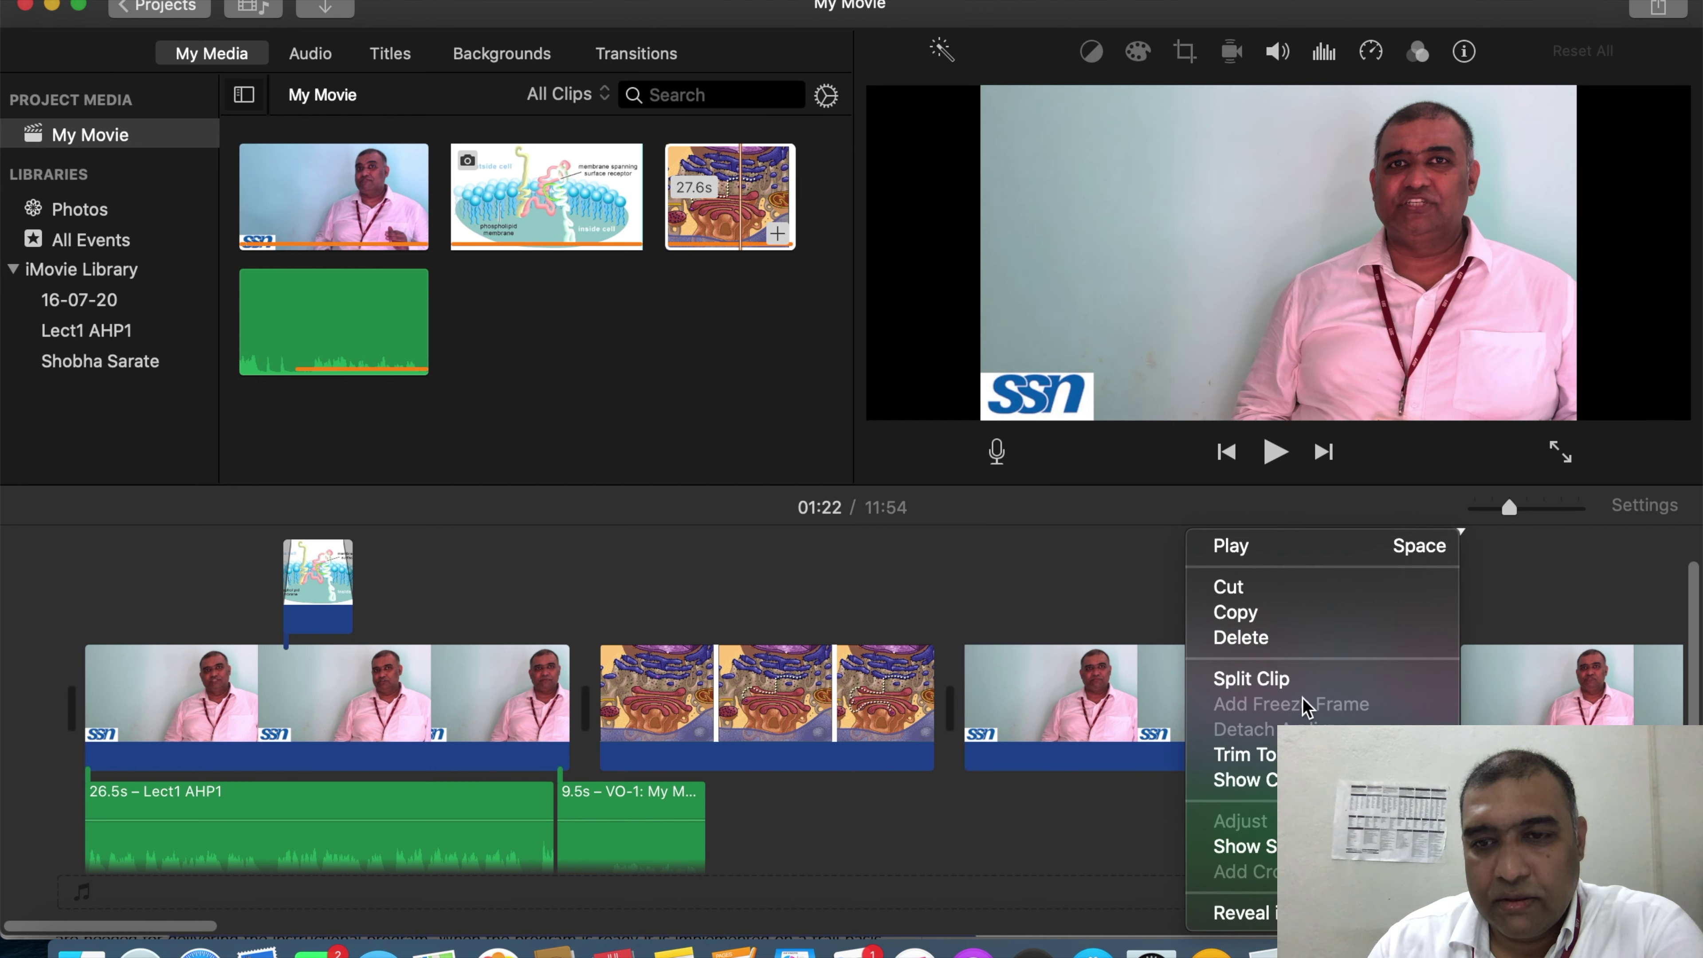
click(1292, 689)
click(1349, 691)
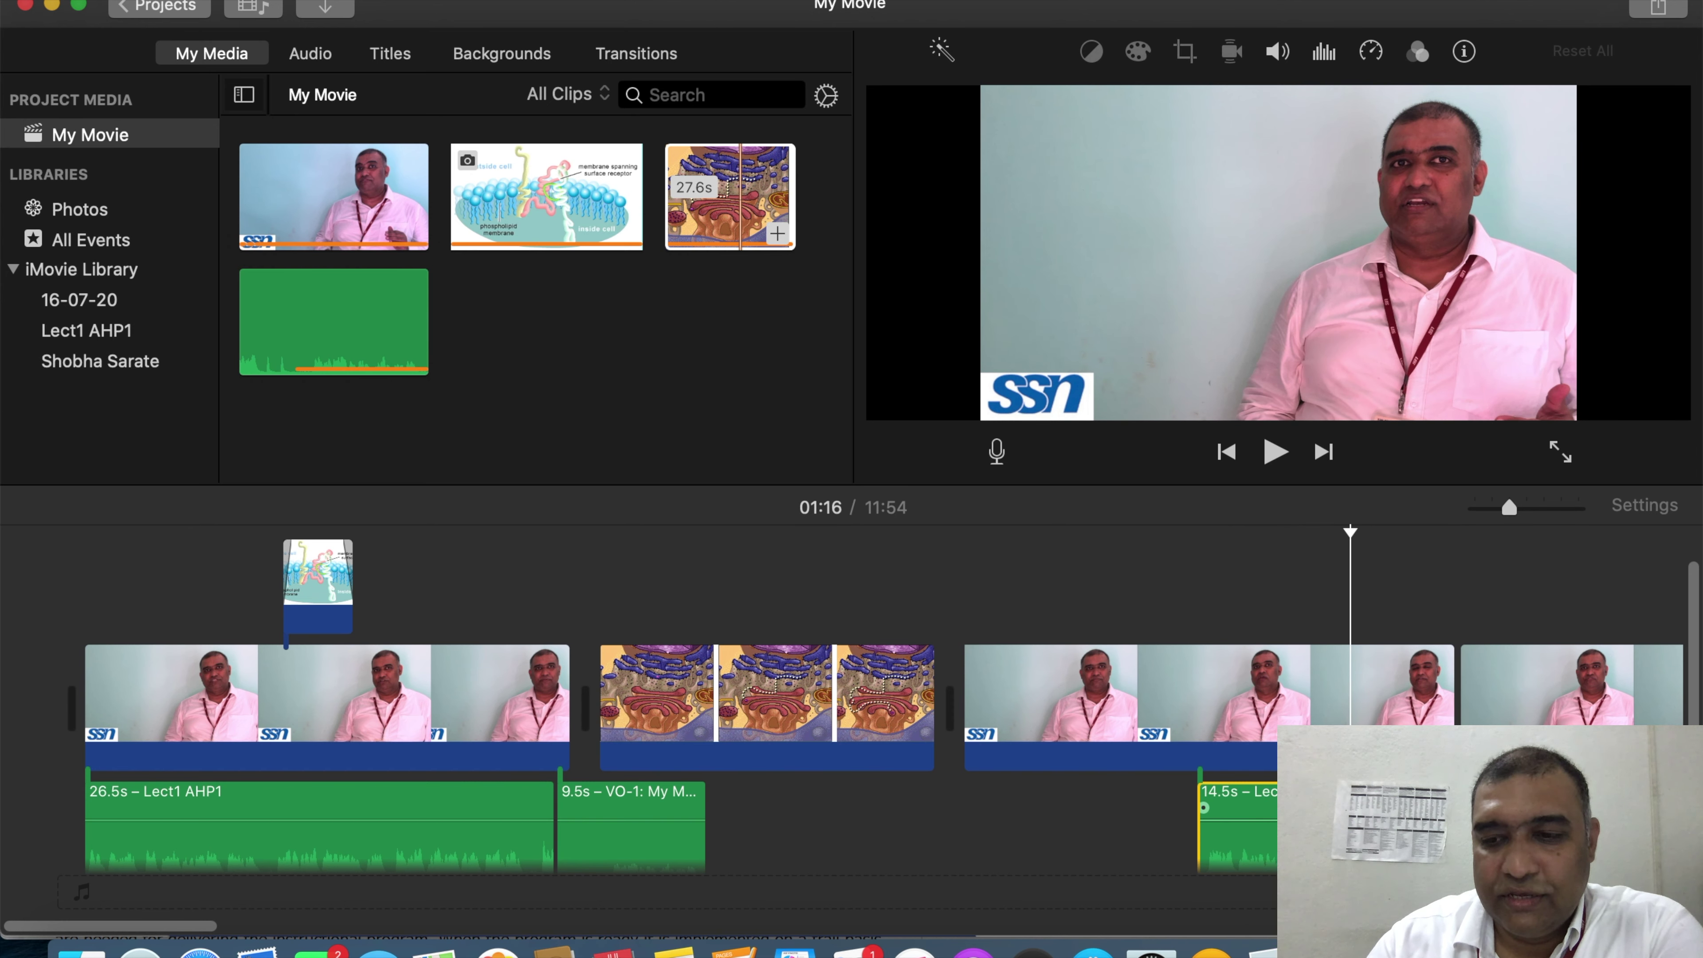
key(Delete)
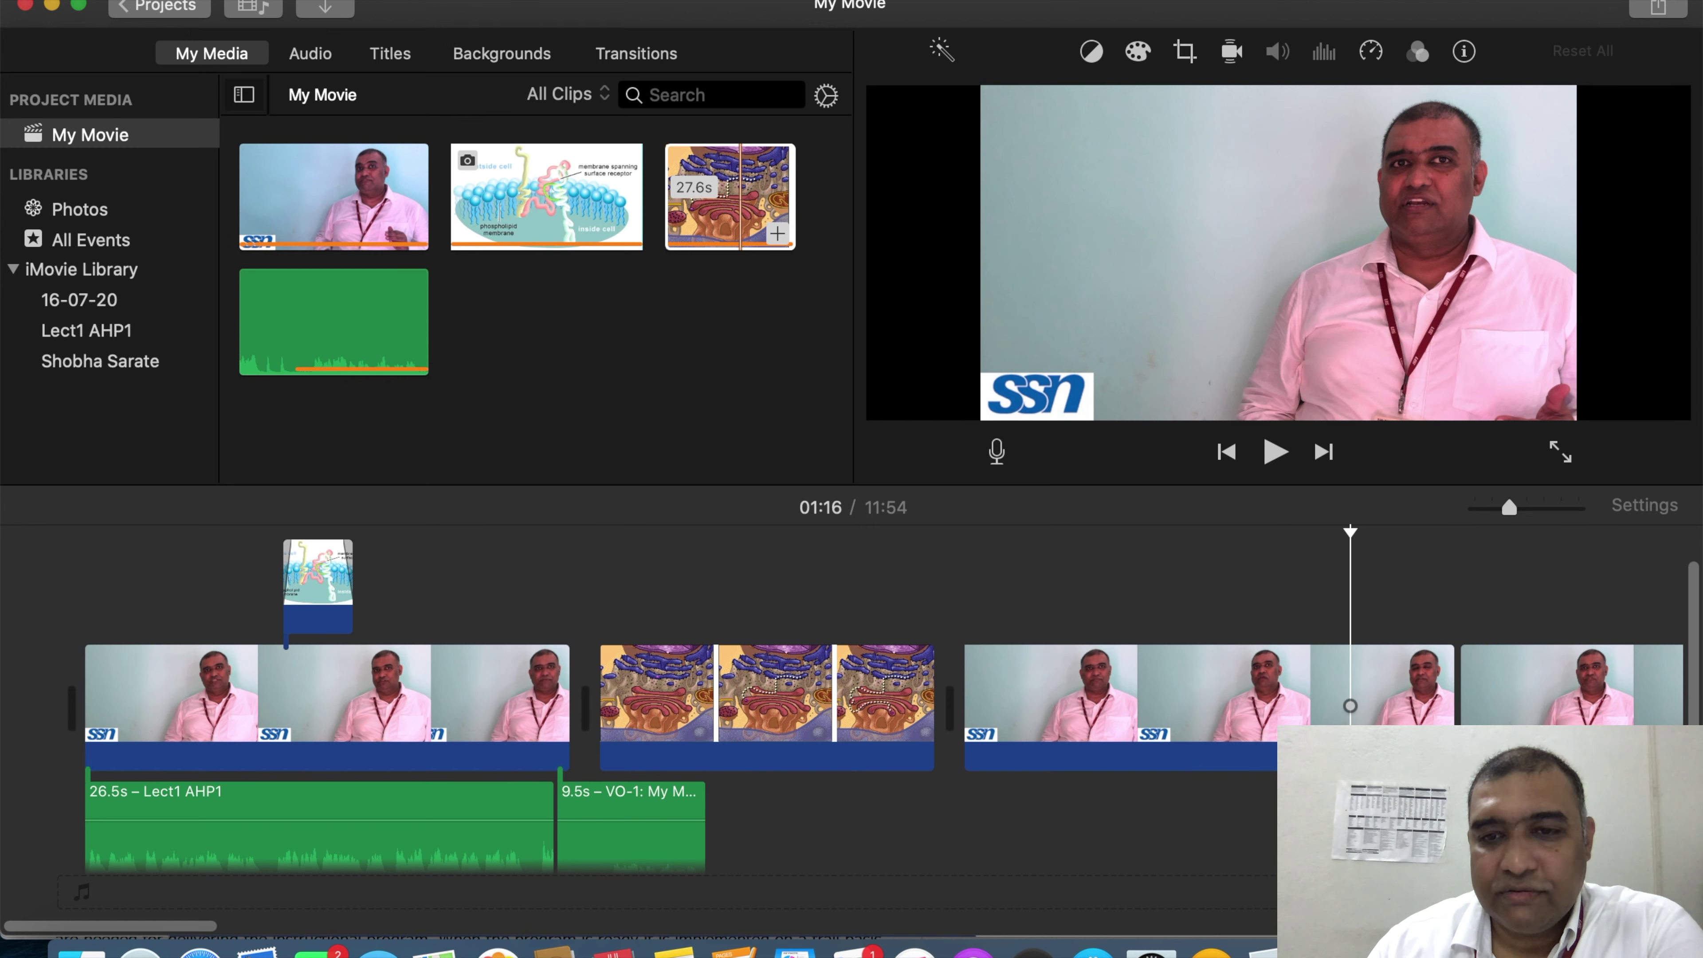
Step: Place the 27.6 s lecture section above the diagram clip and set its overlay mode to Green/Blue Screen
drag(1266, 749, 875, 618)
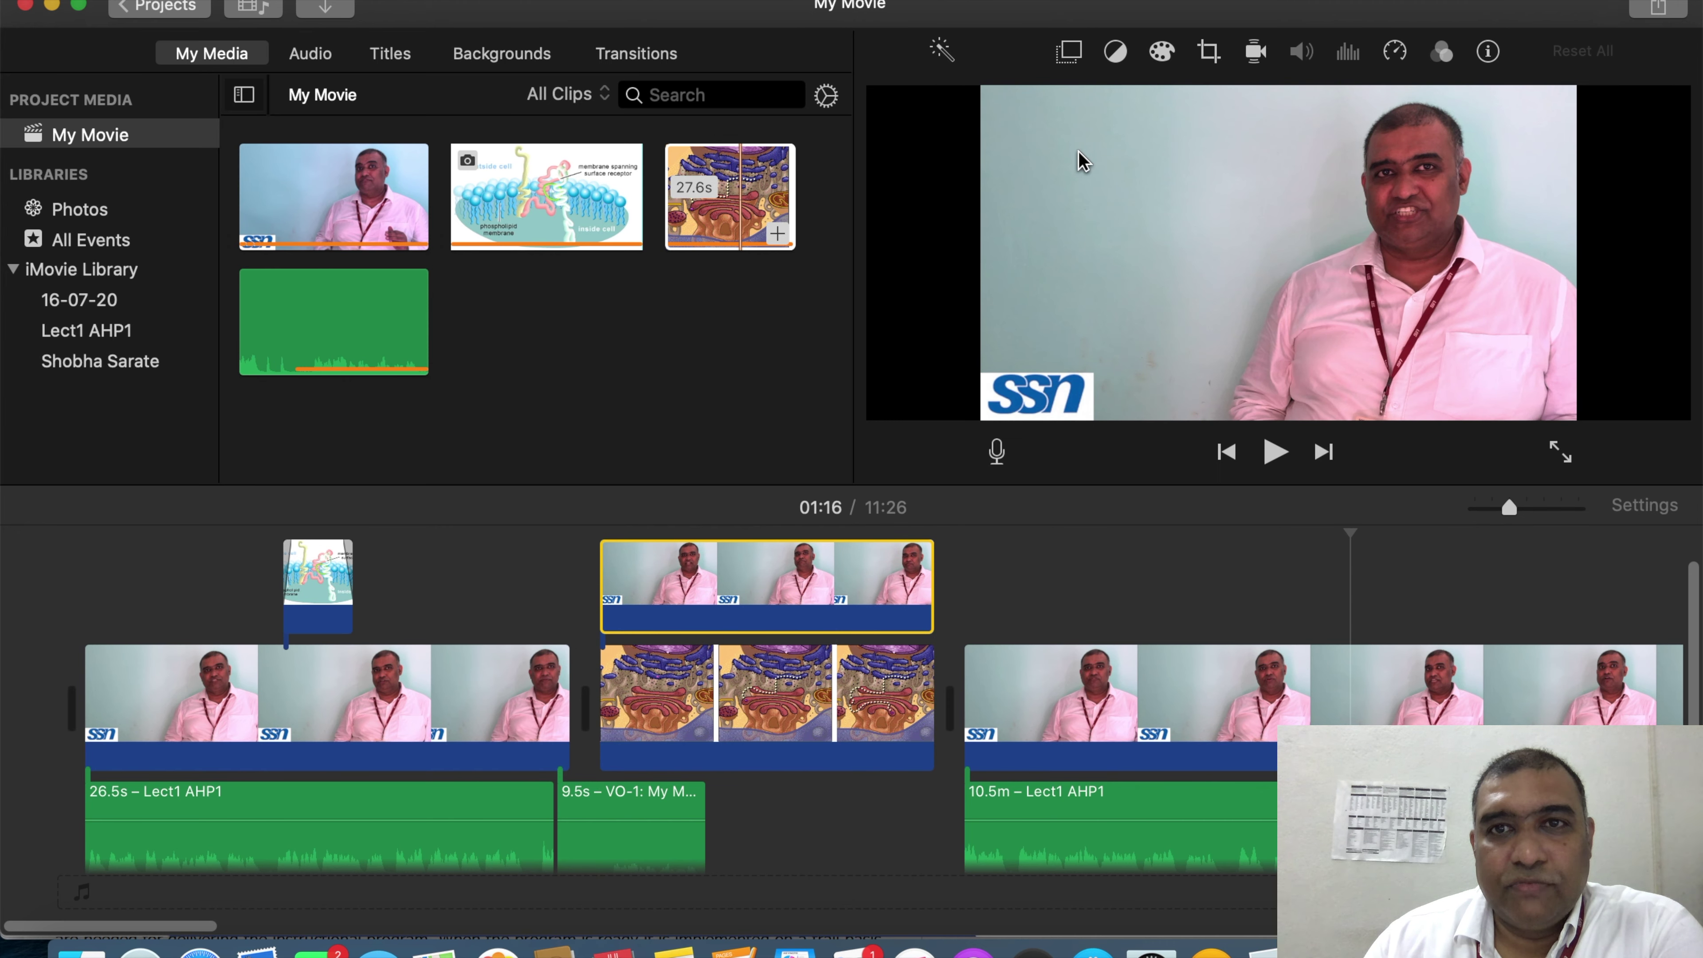
click(1069, 54)
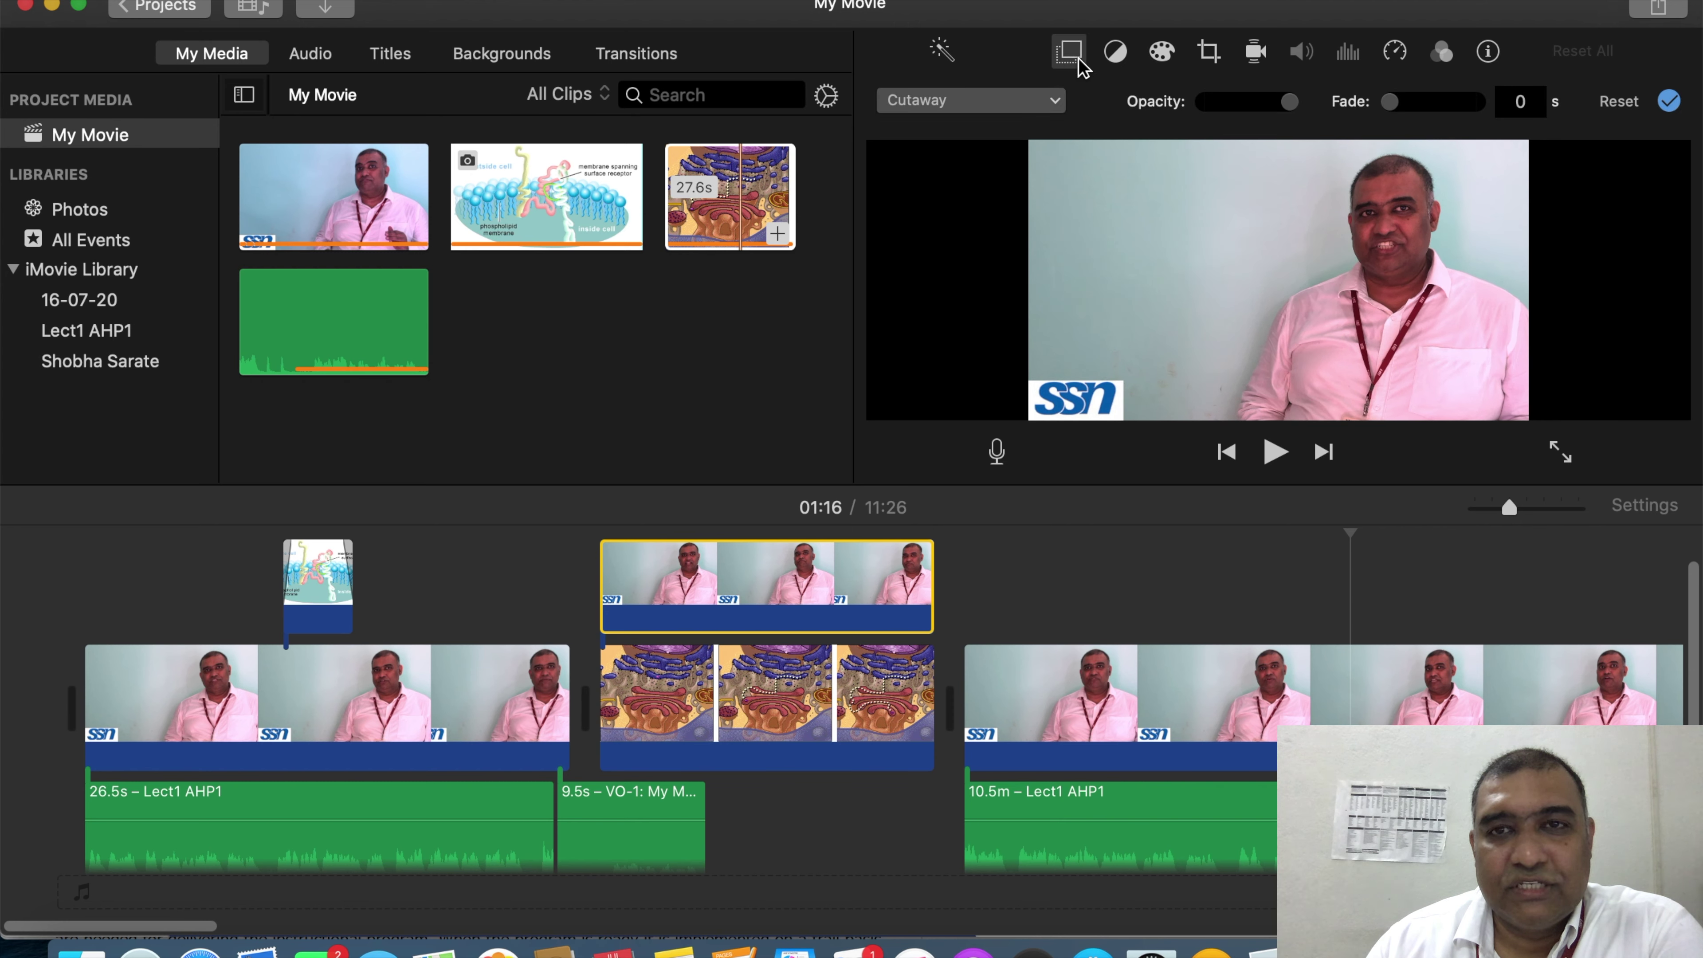
click(1056, 108)
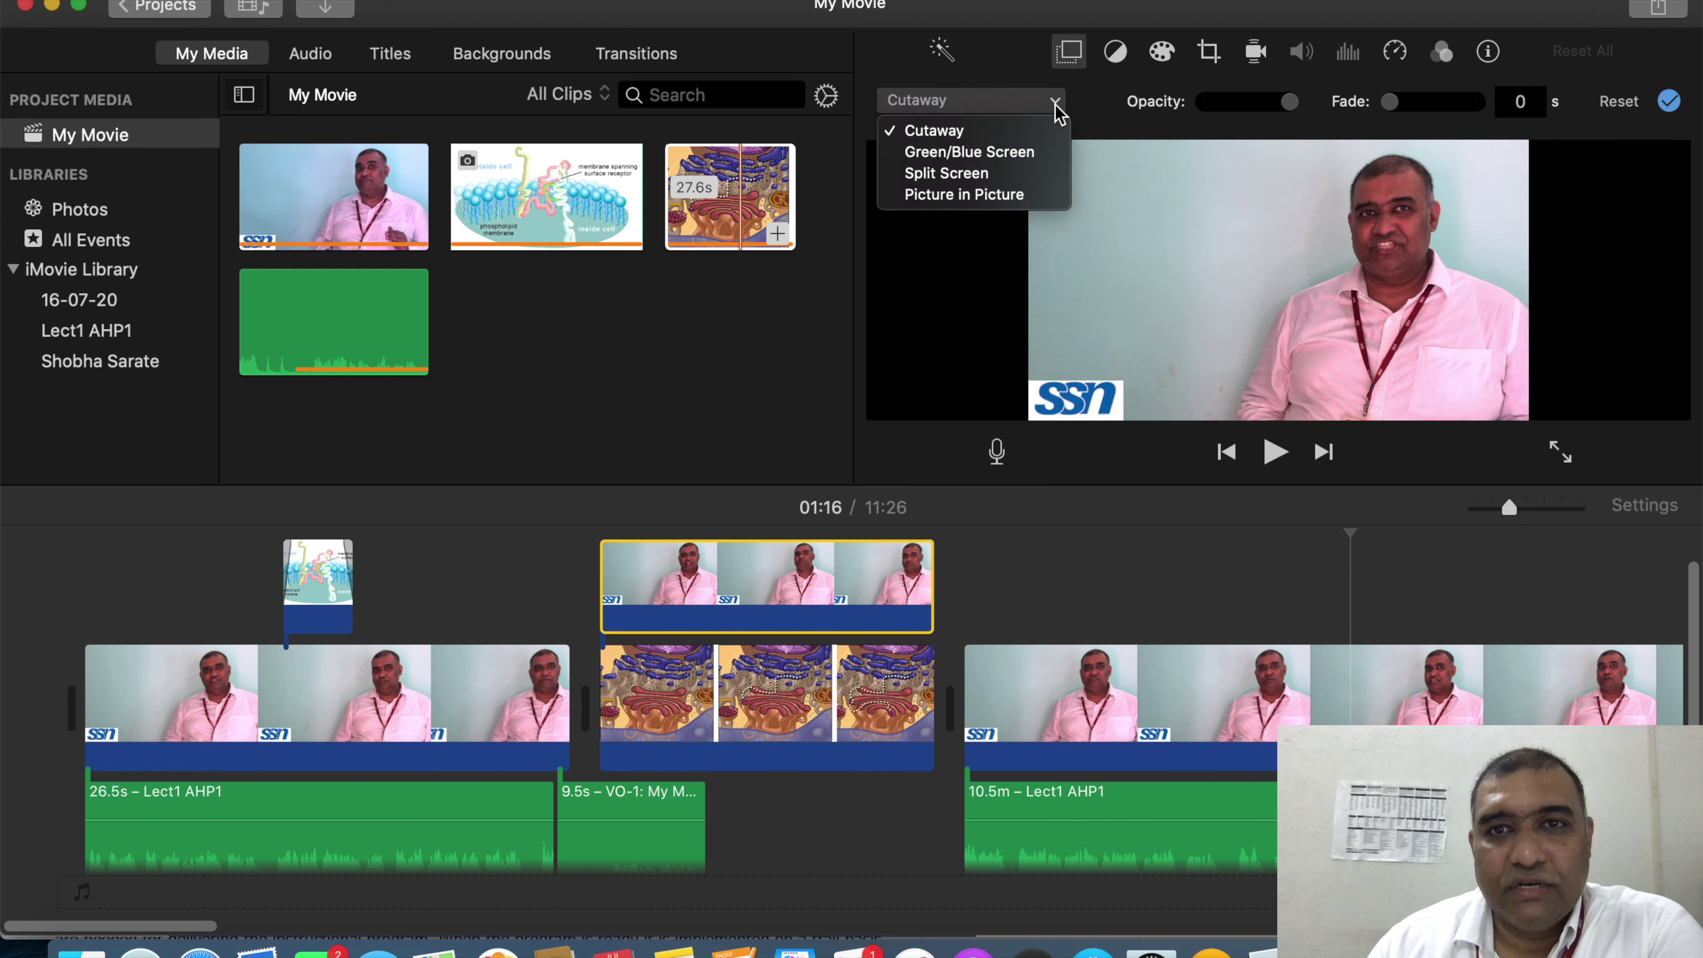
click(993, 160)
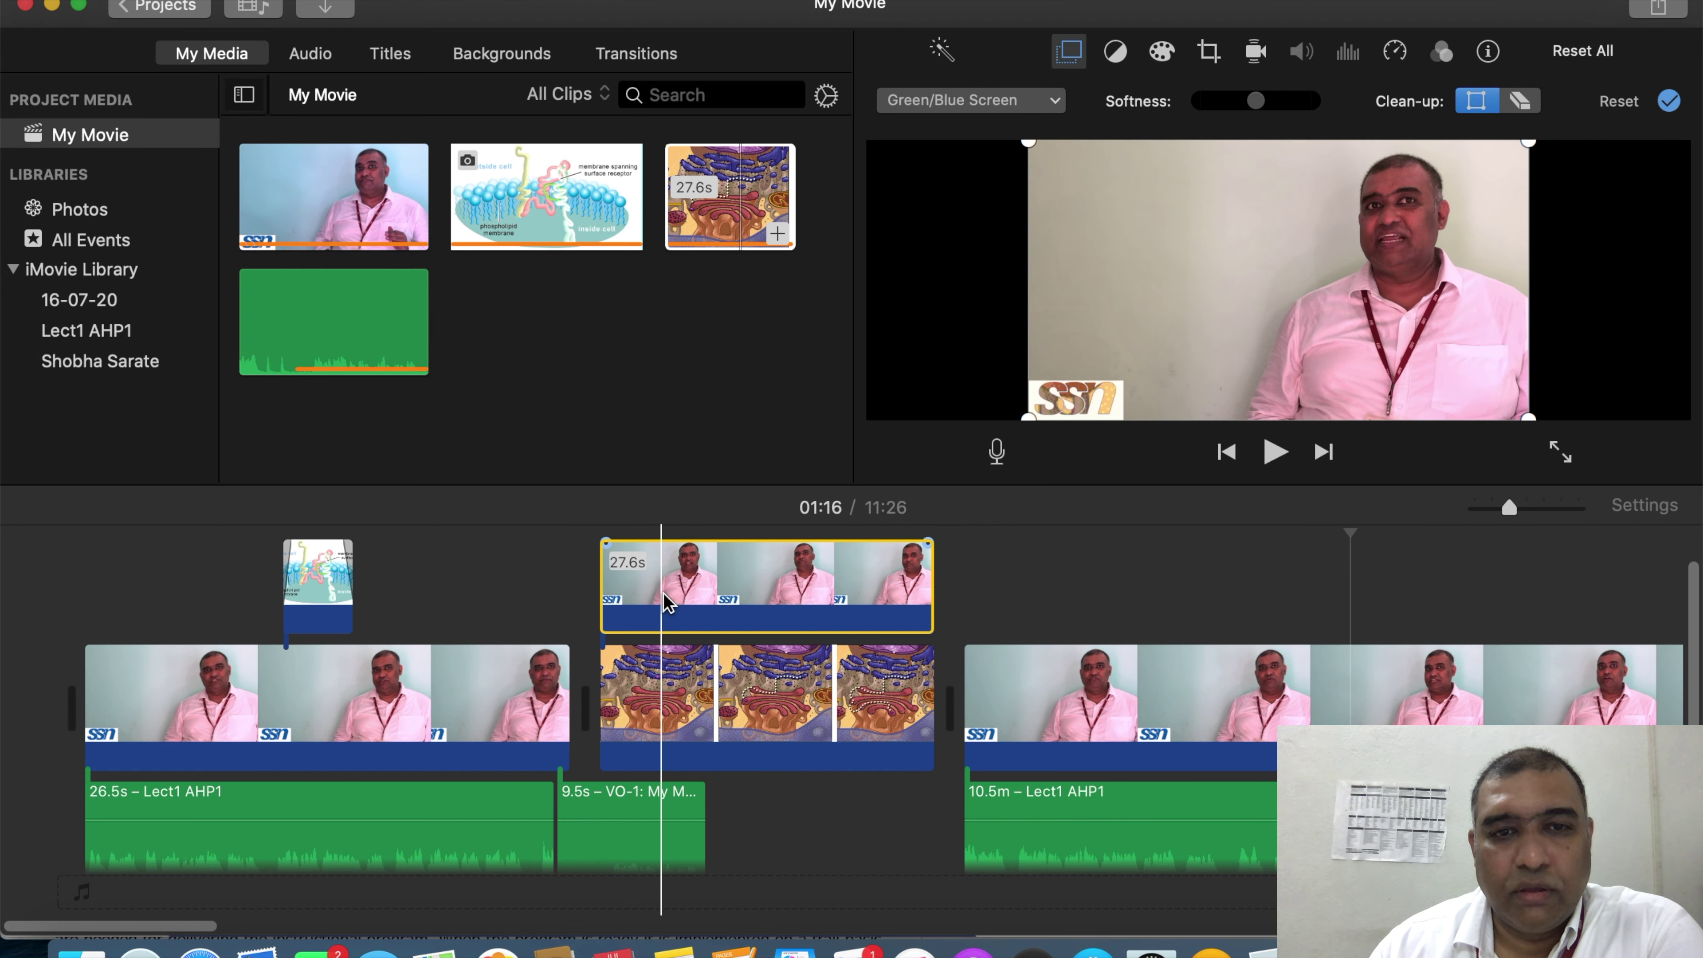
Step: Play the Green/Blue Screen overlay from 00:38, and again from just before it up to 00:30, to check the background removal
click(739, 593)
click(1055, 100)
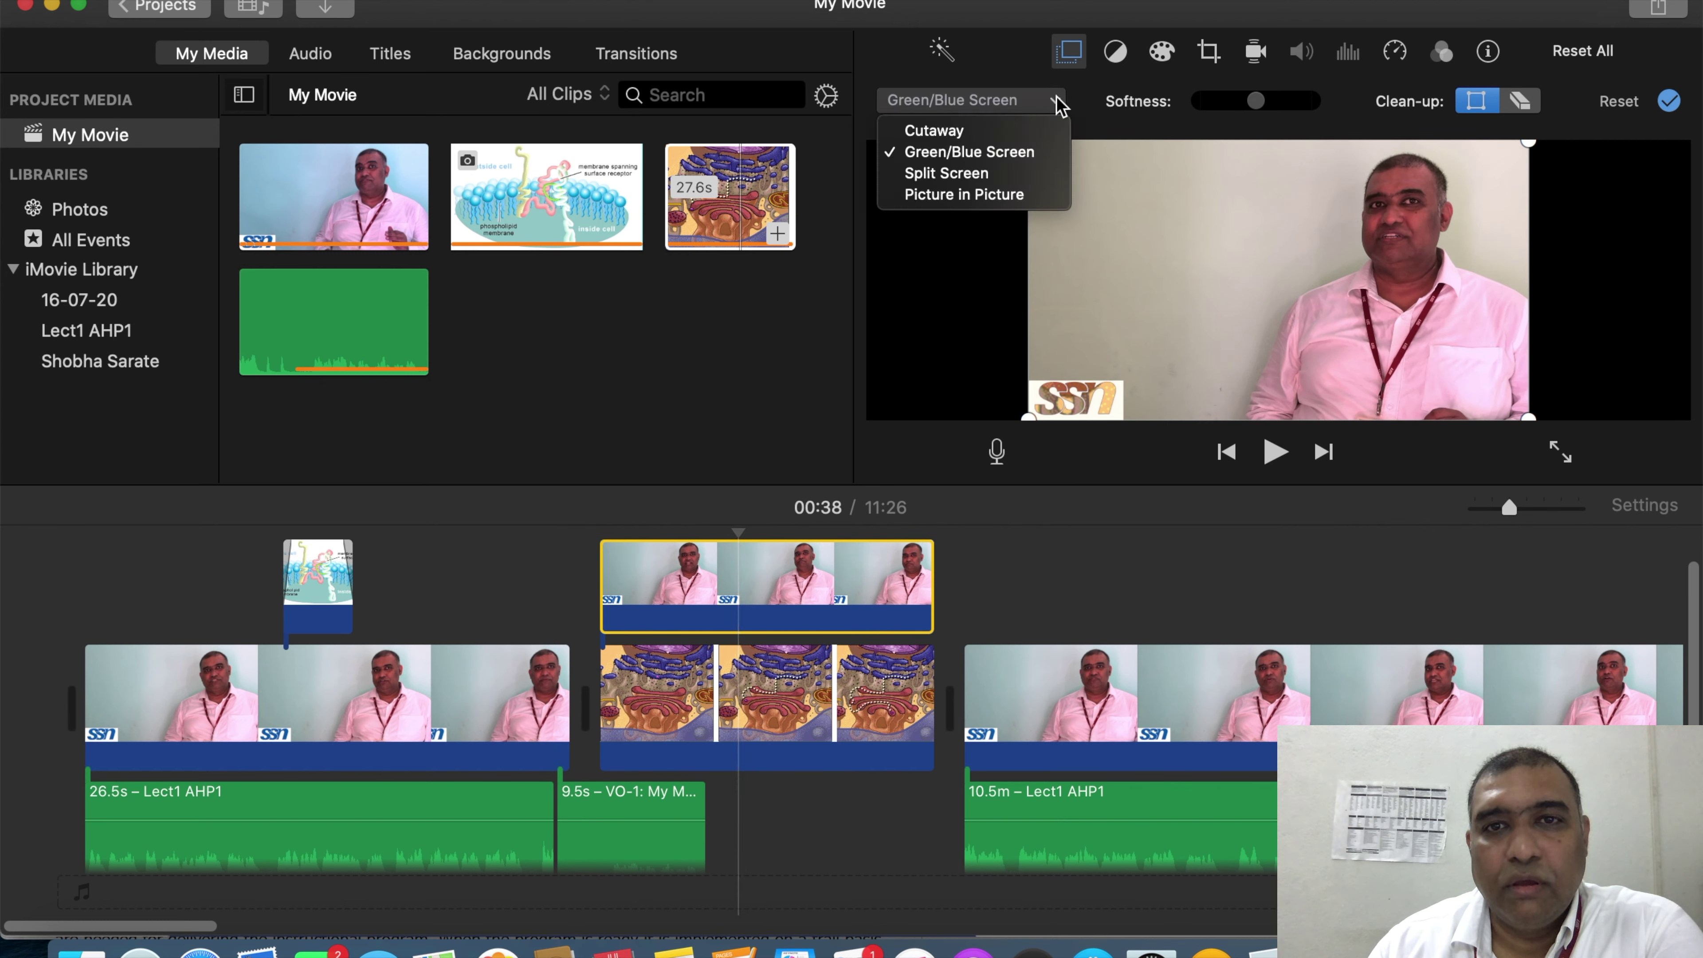
click(547, 579)
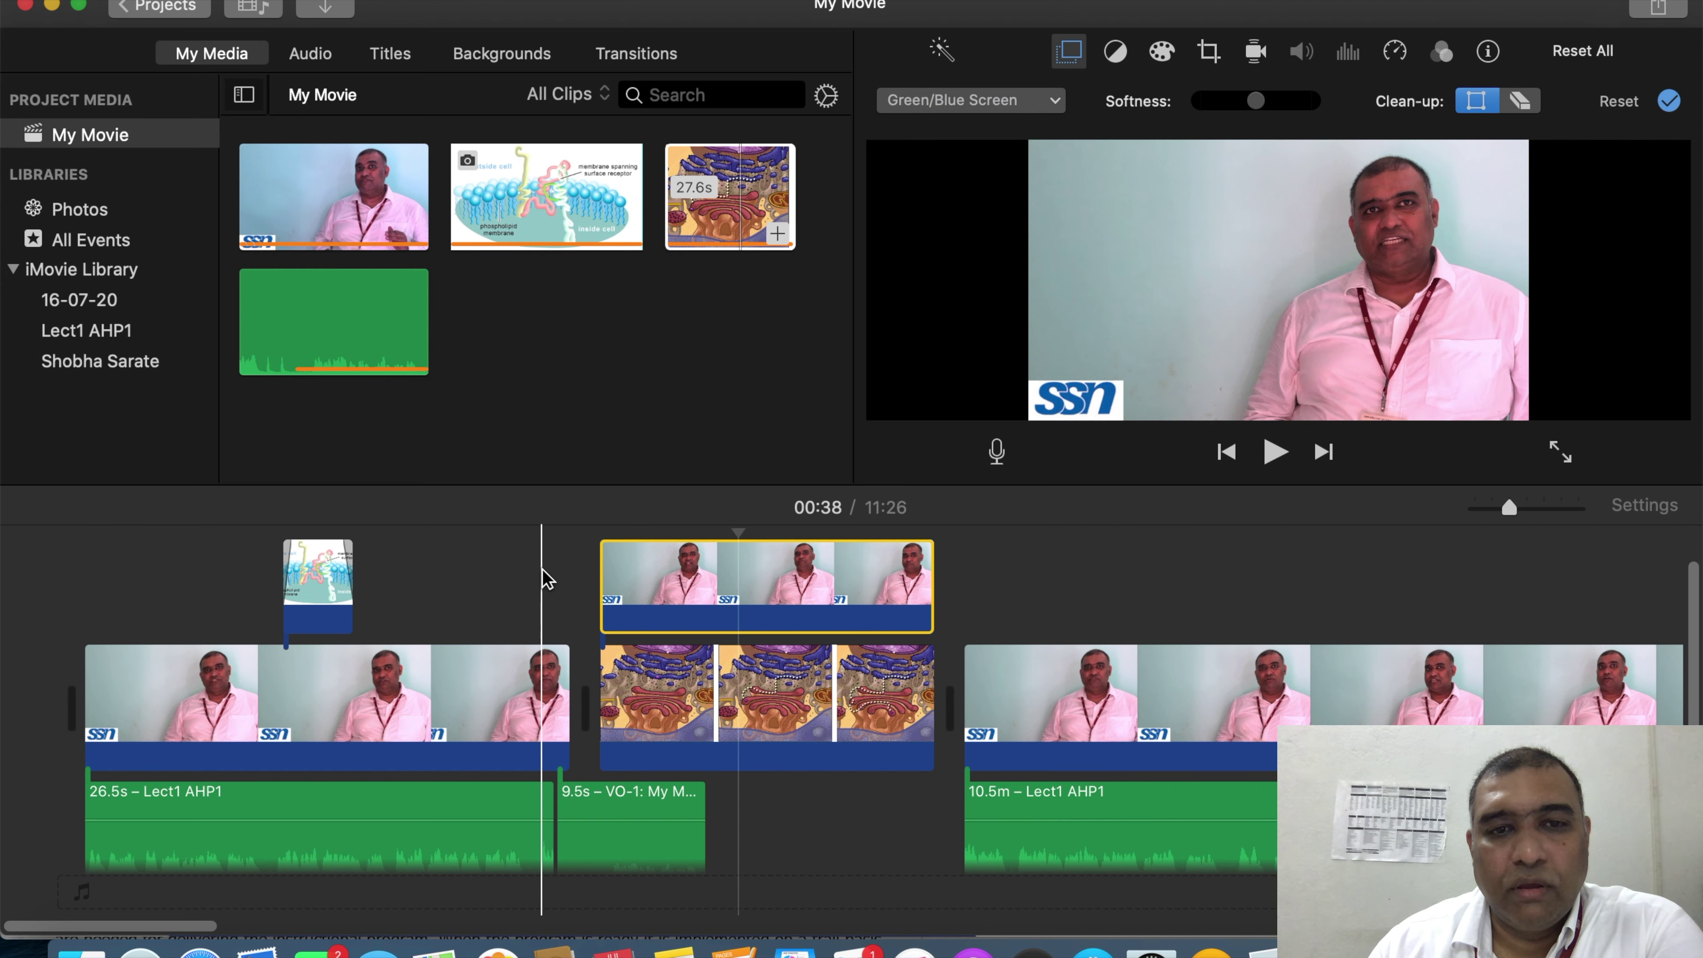
click(1277, 453)
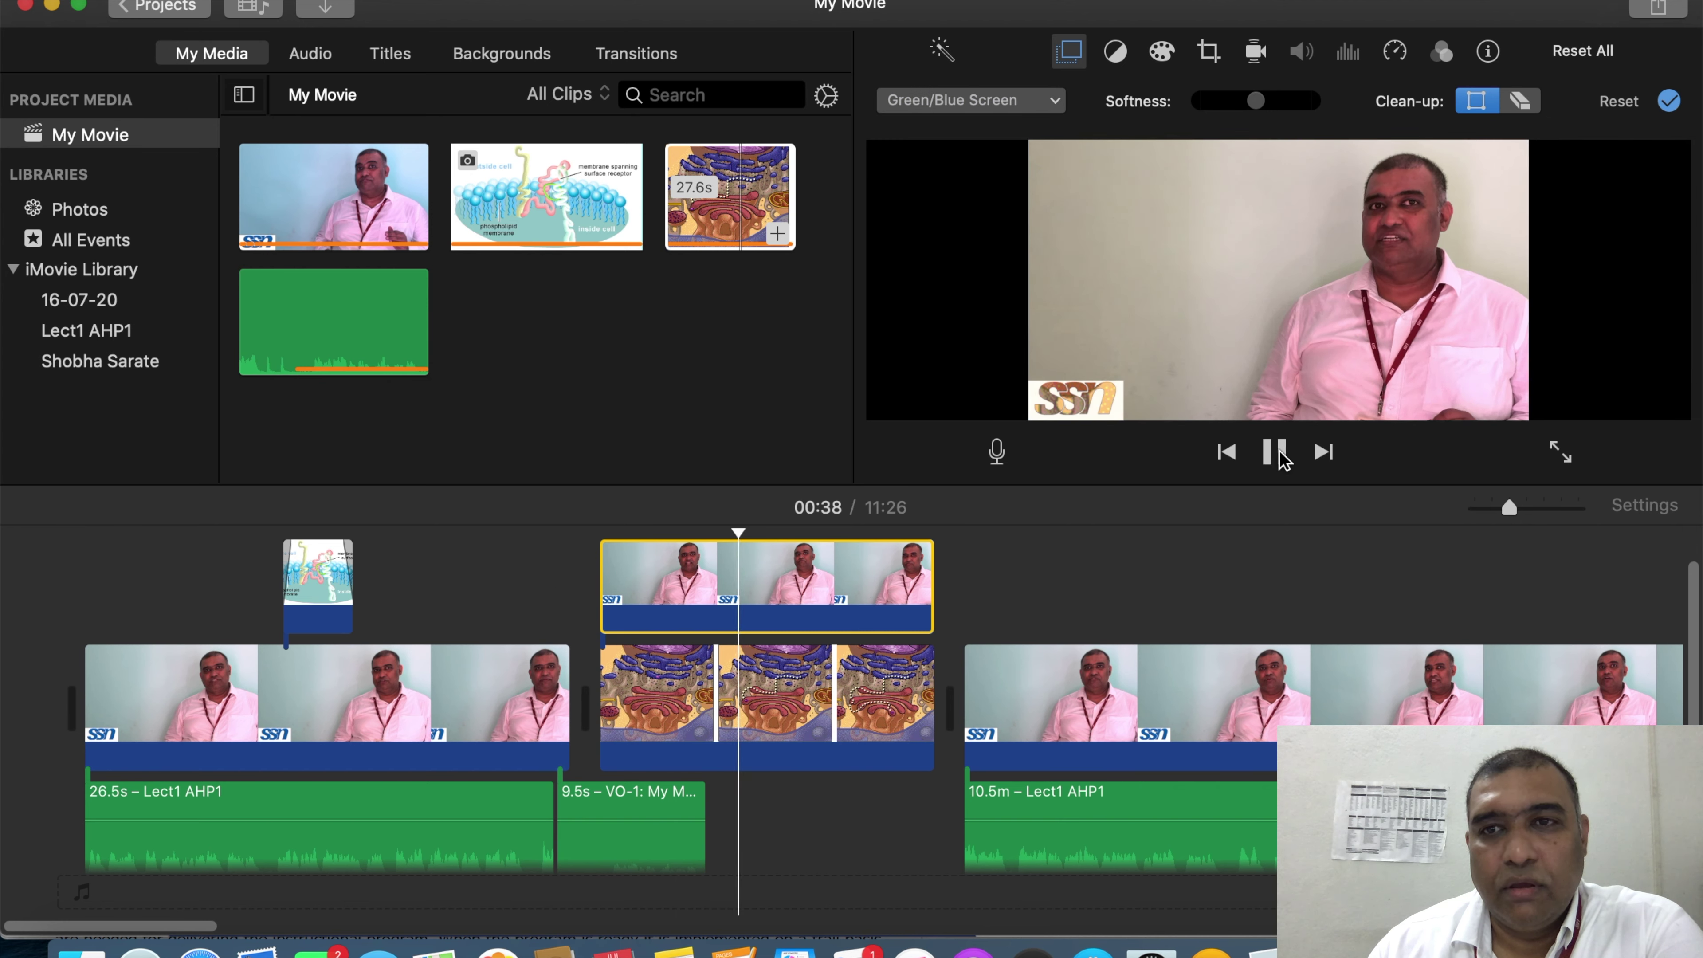
click(557, 590)
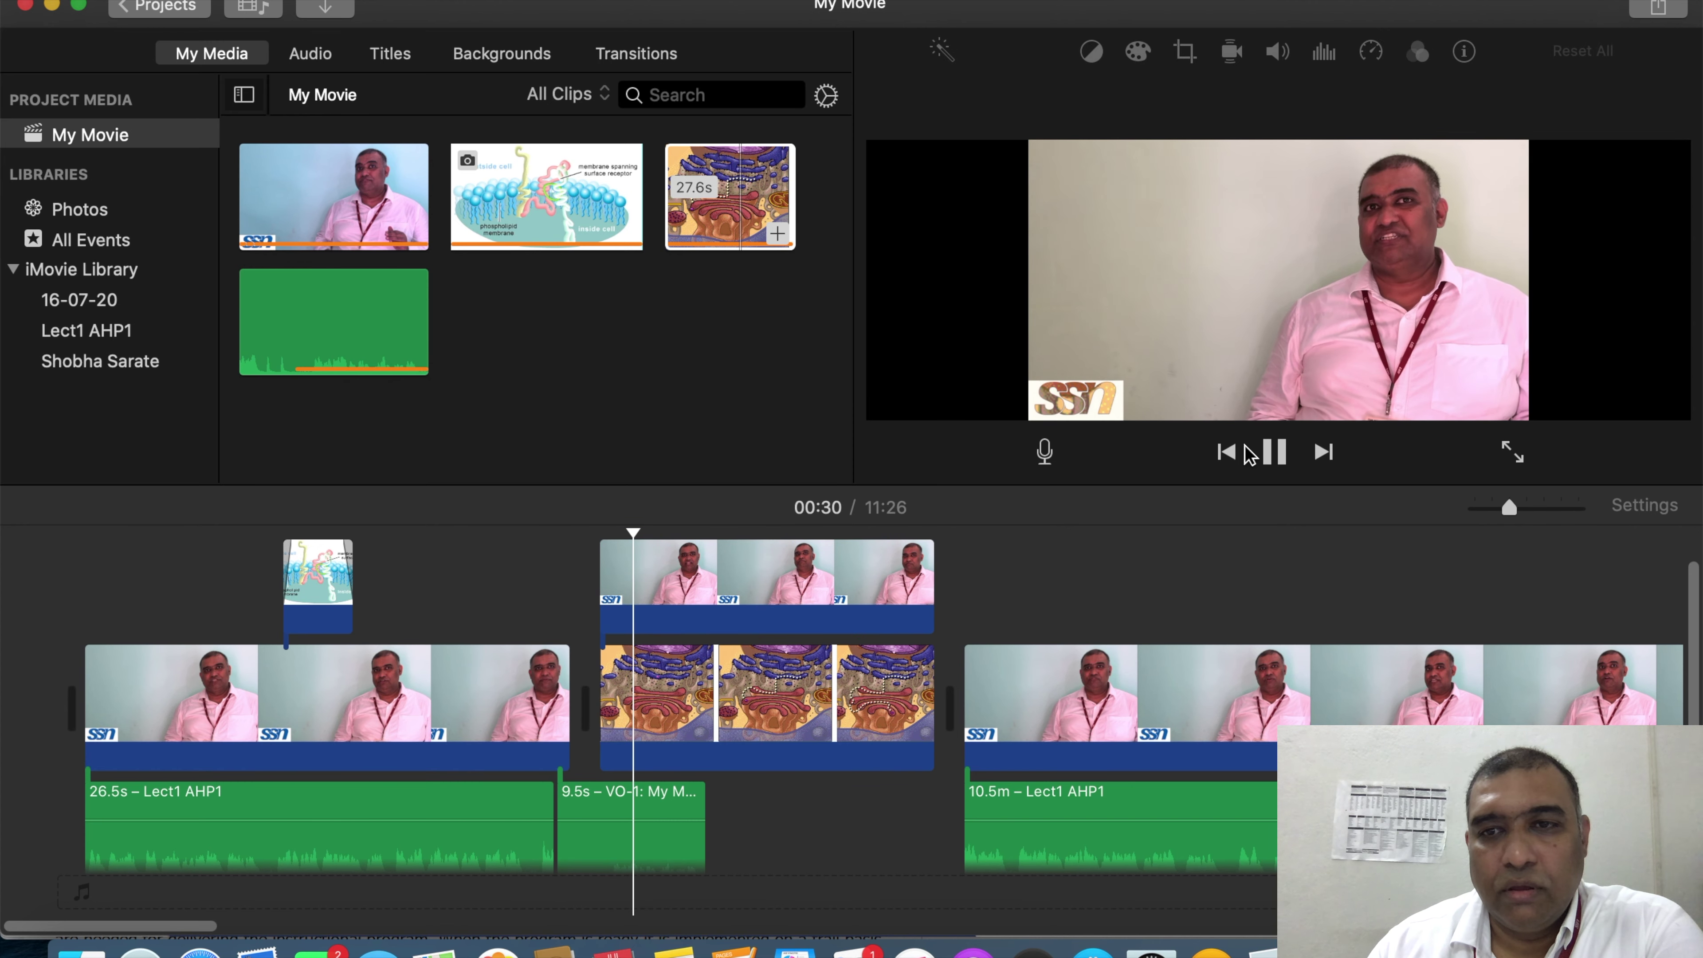
click(1274, 452)
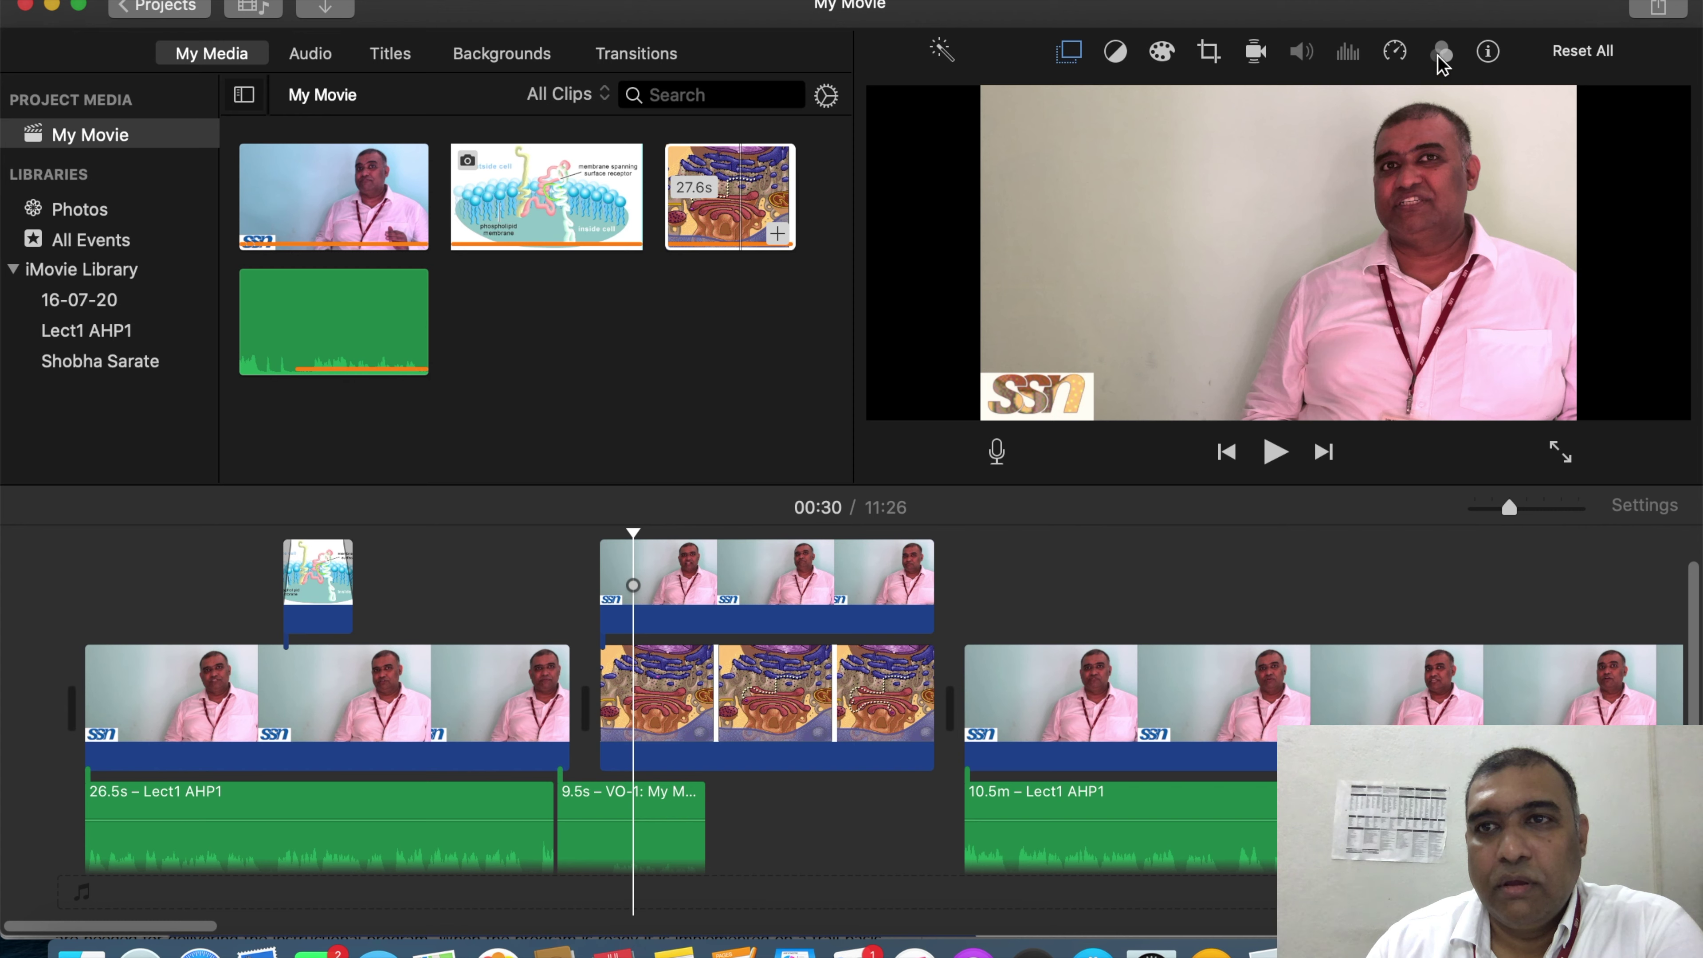
Step: Keep the overlay on Green/Blue Screen and erase the wall background around the lecturer with the clean-up eraser
click(1069, 53)
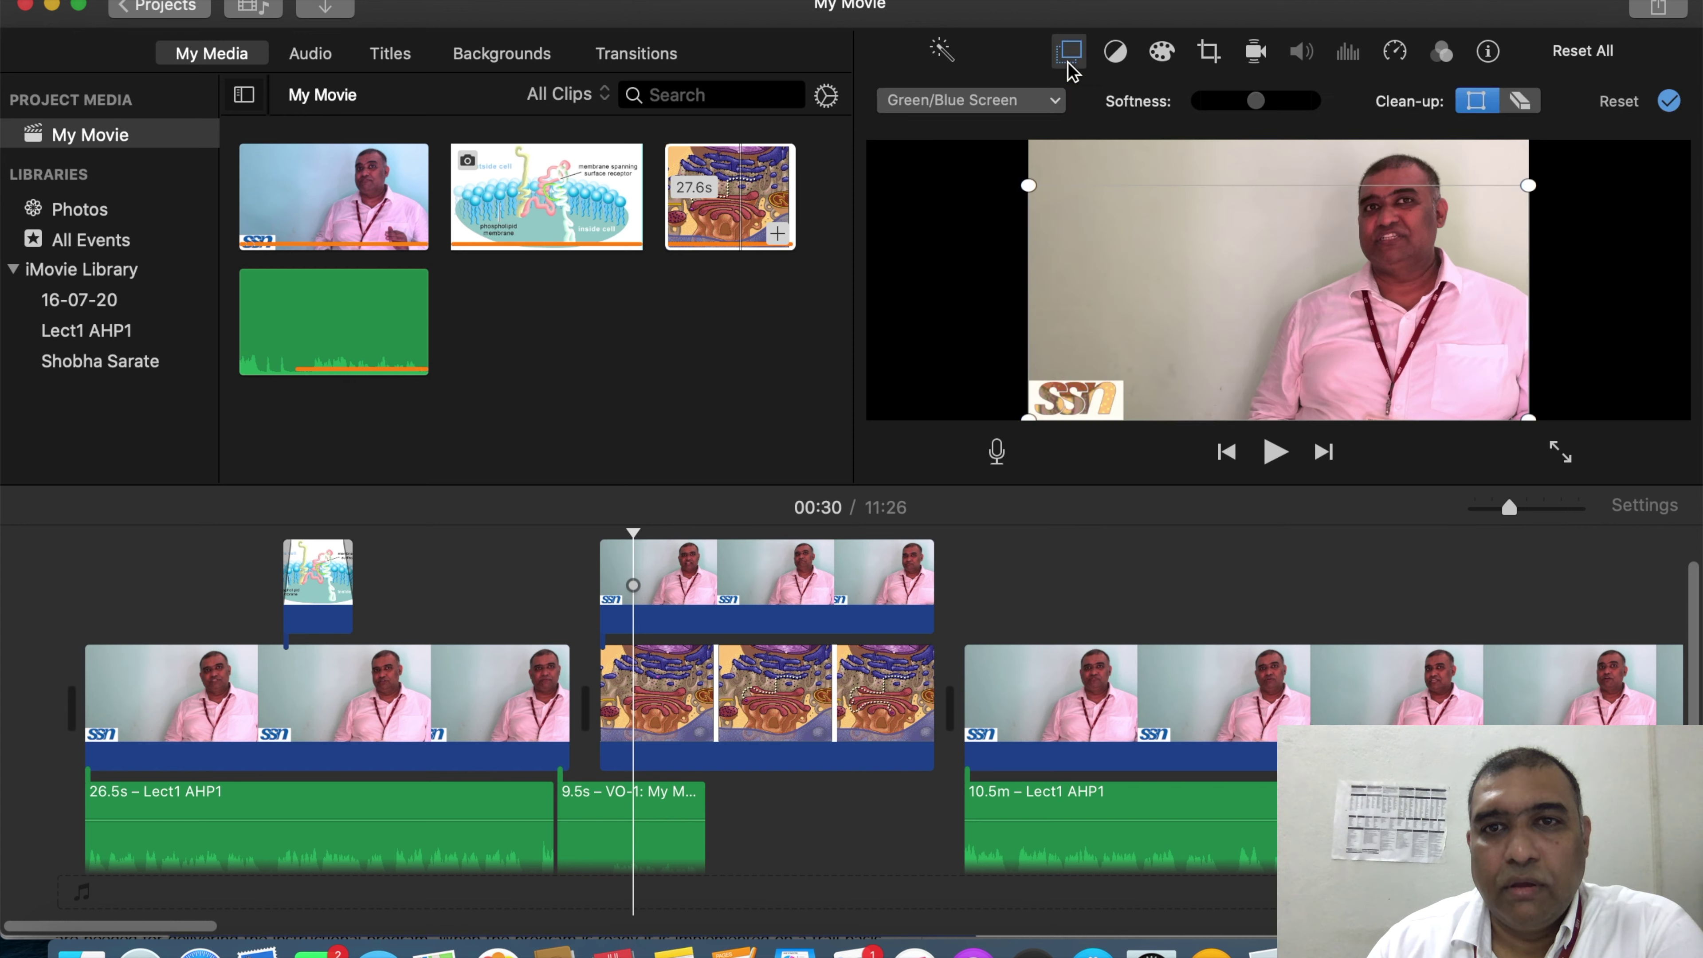
click(1016, 106)
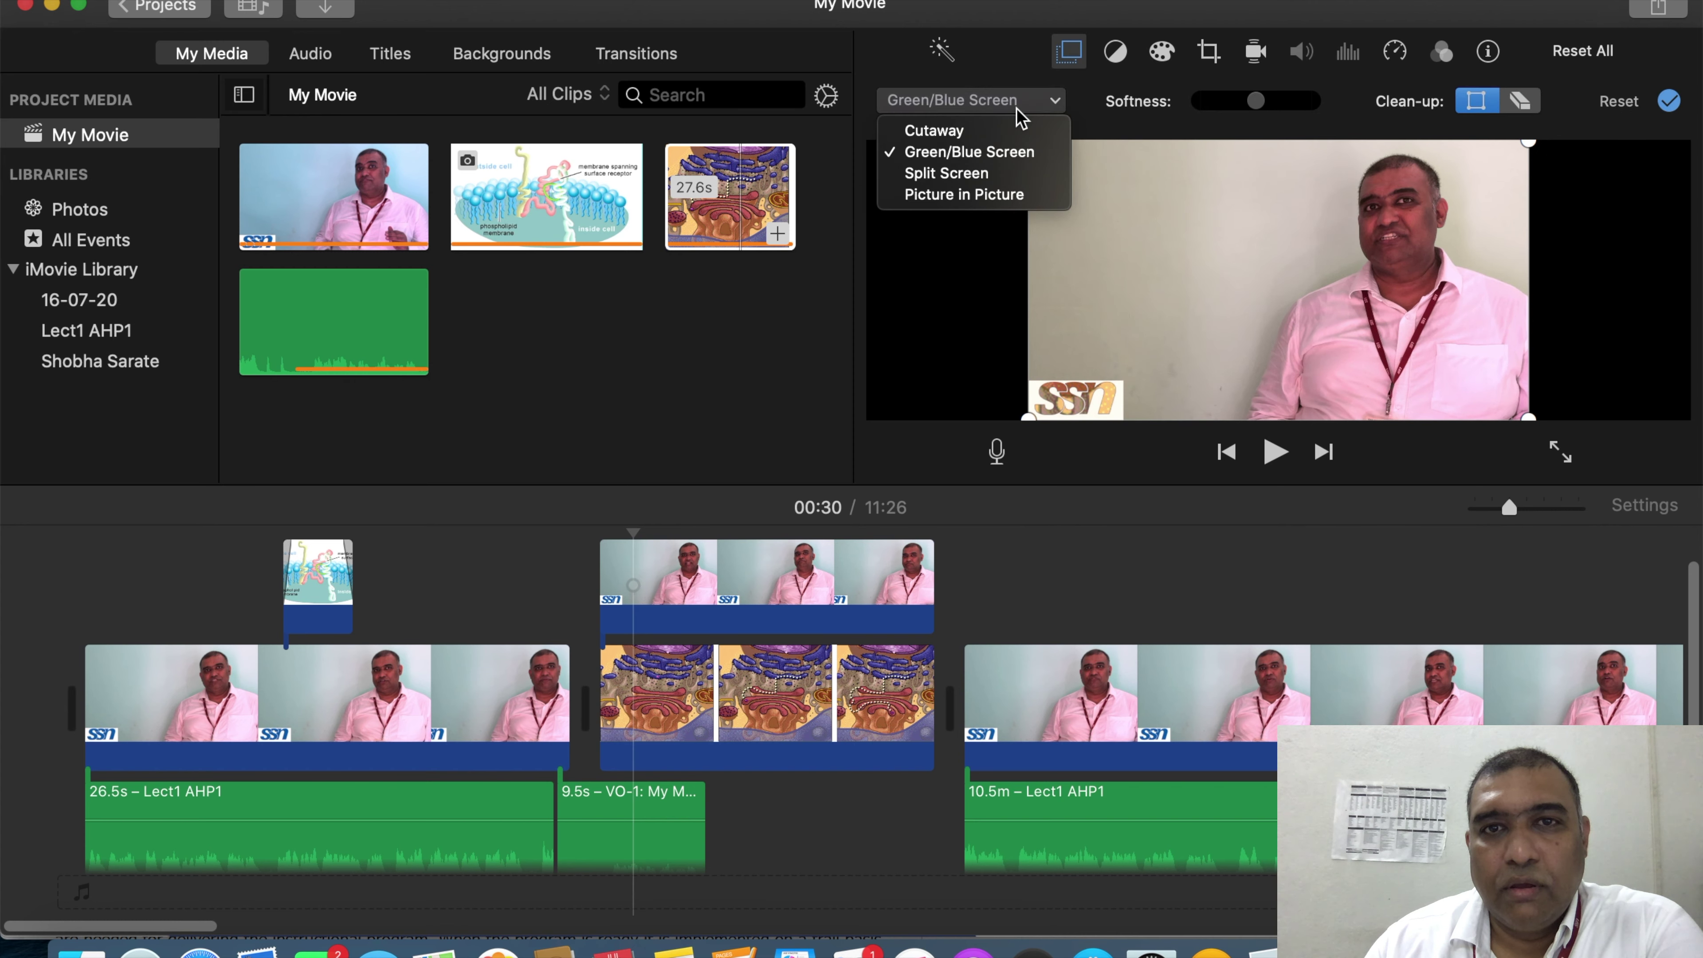
click(1000, 153)
click(1520, 102)
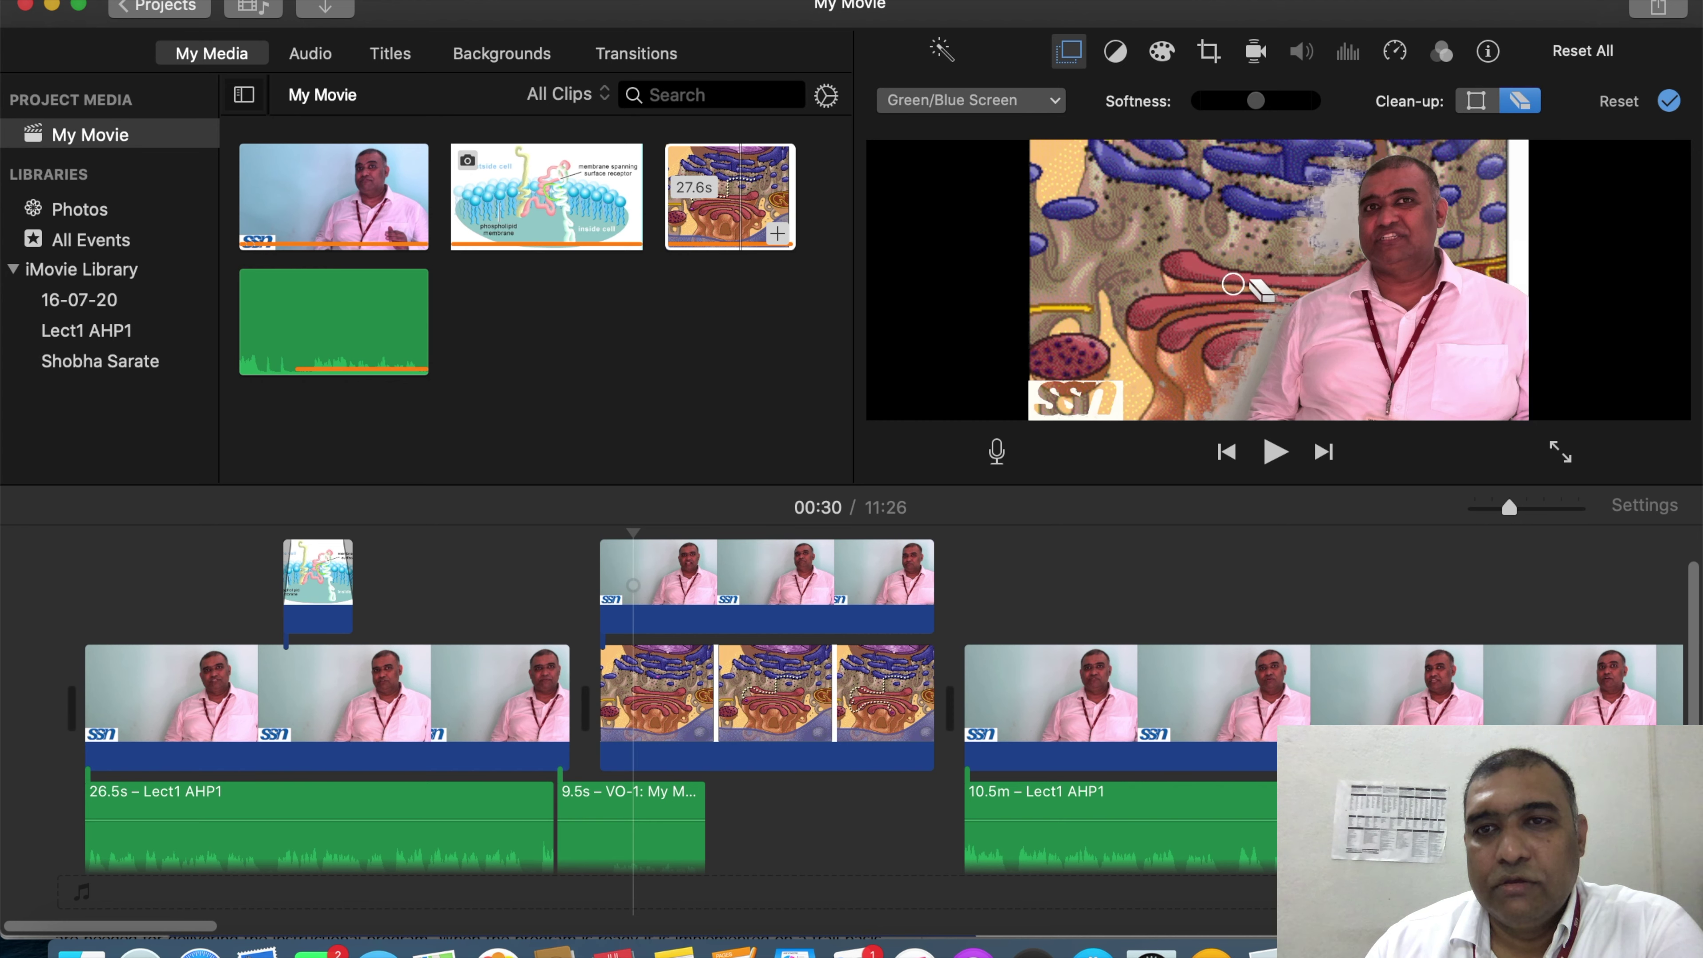
click(1285, 277)
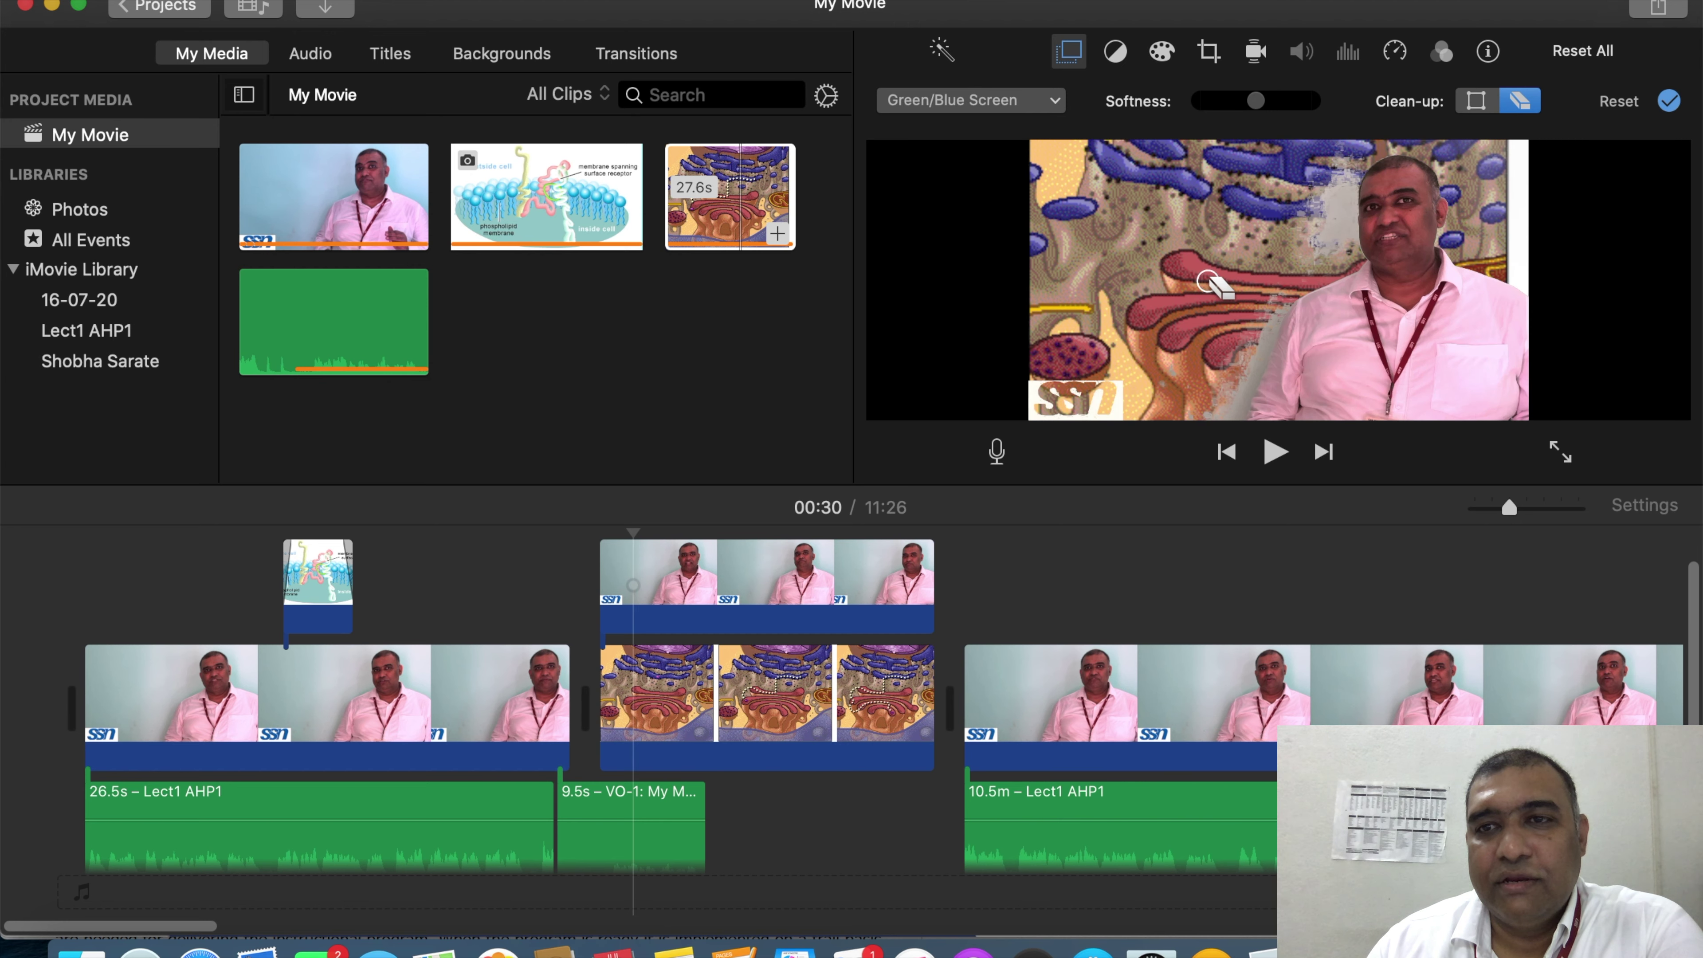
click(1338, 187)
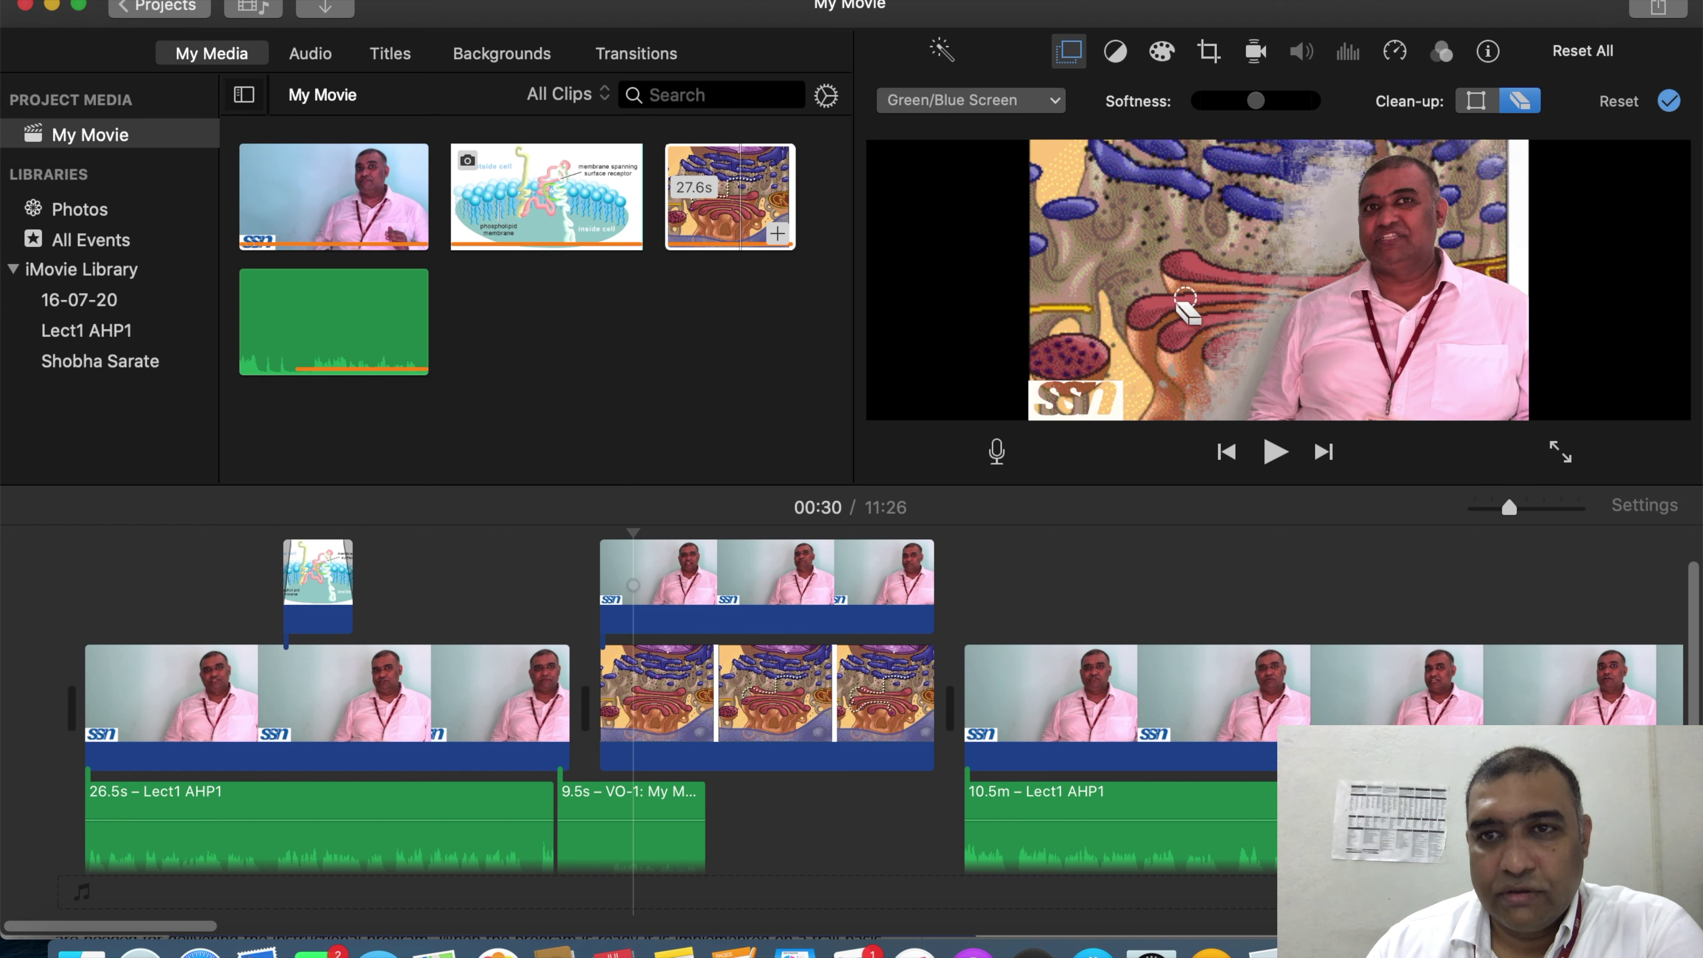
click(1220, 405)
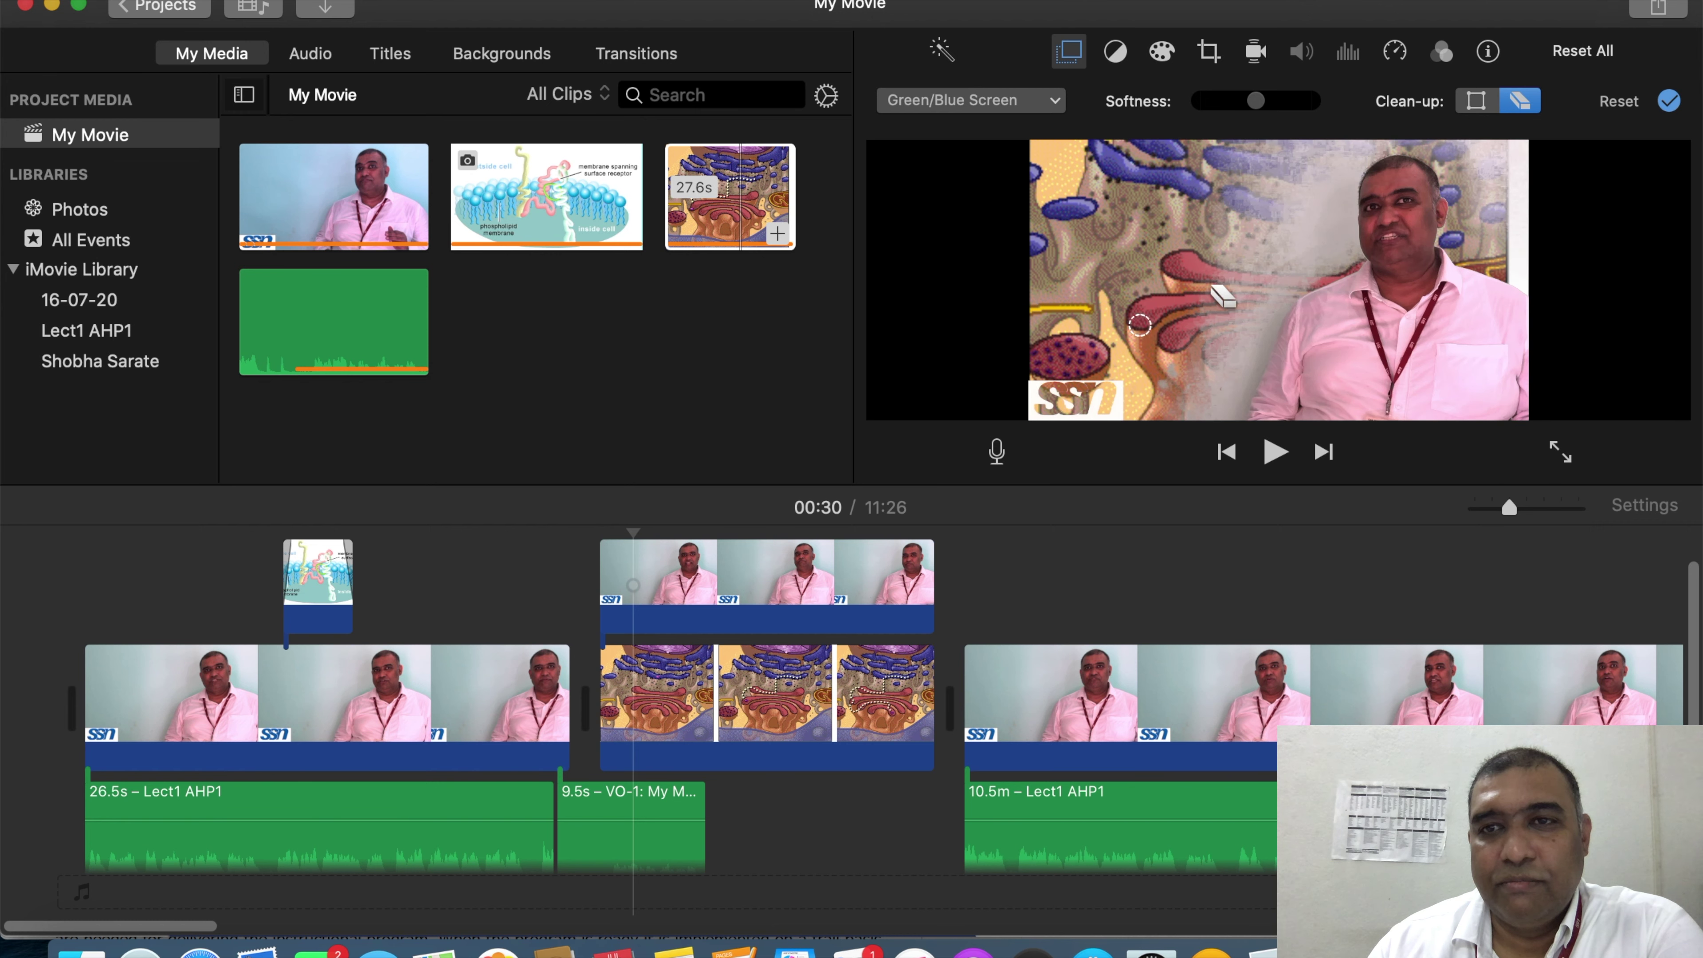
click(1287, 210)
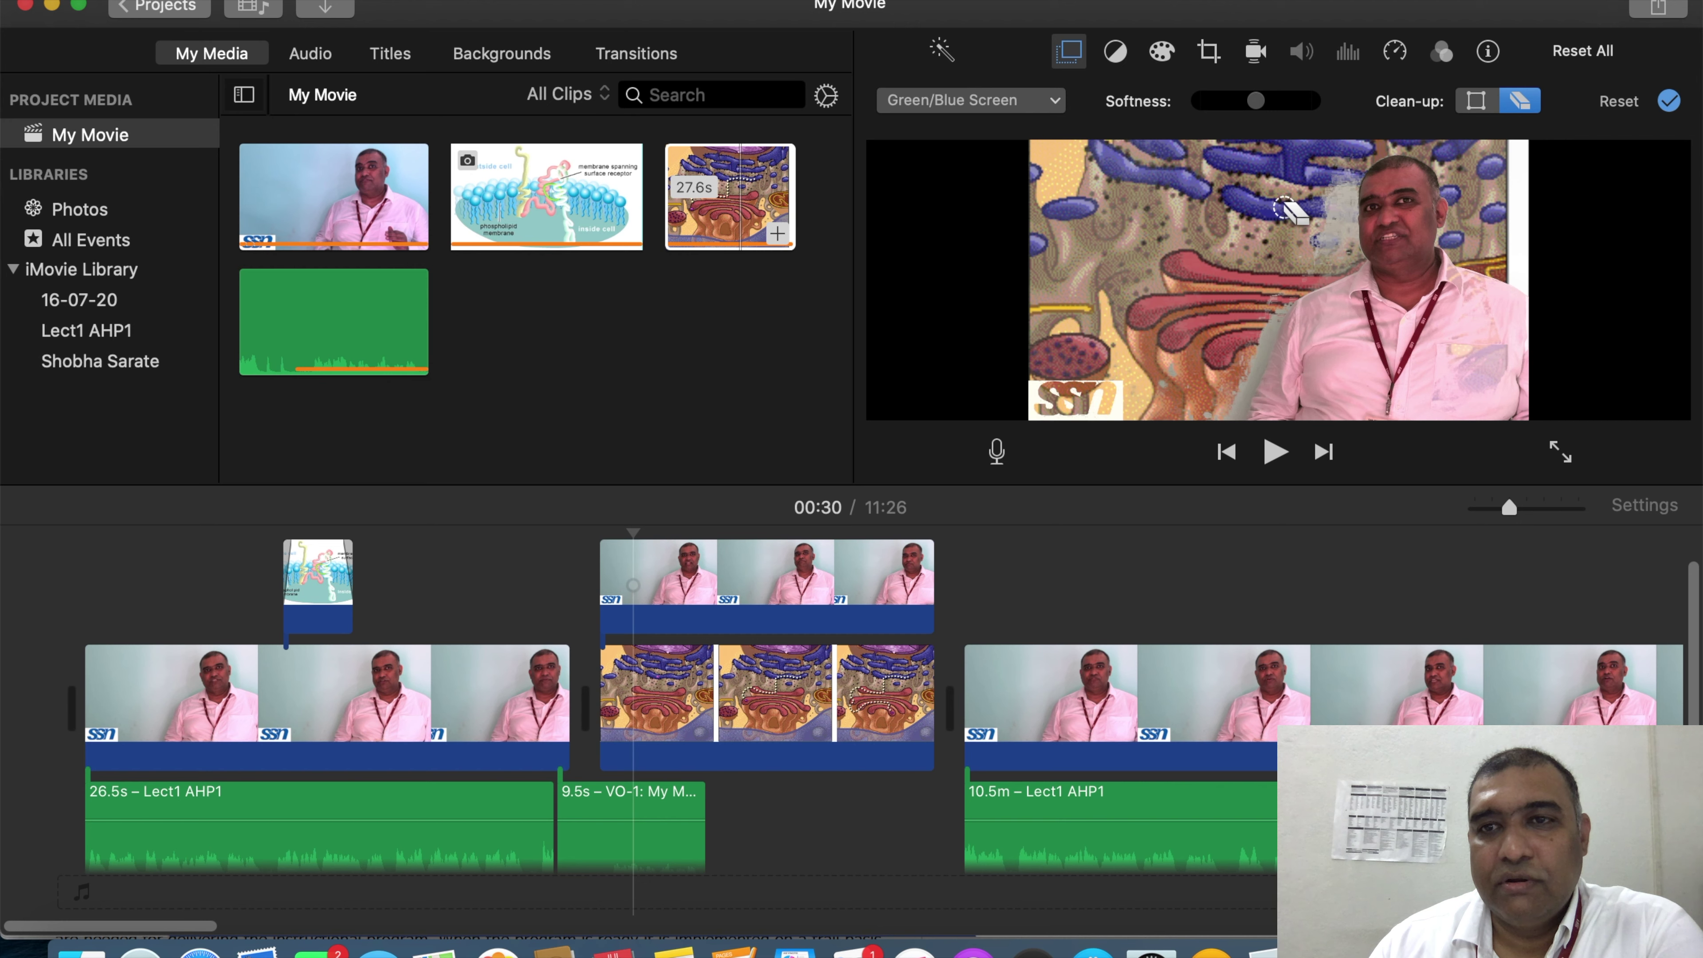
click(1316, 251)
drag(1225, 263, 1228, 261)
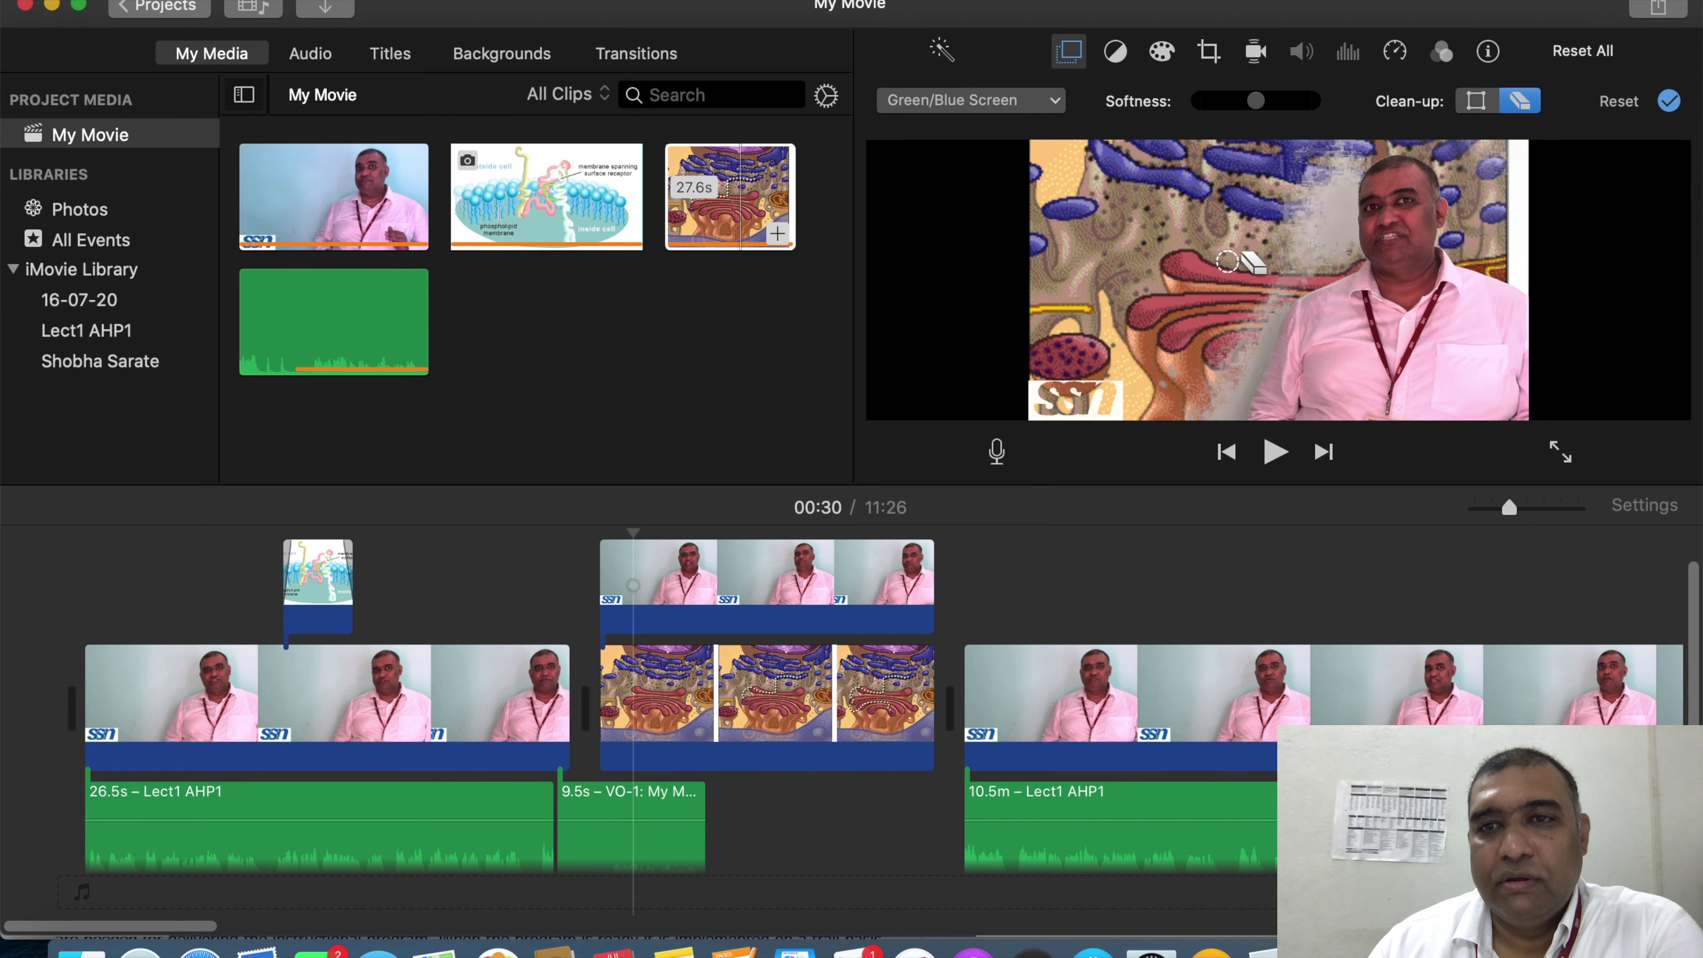
click(1237, 363)
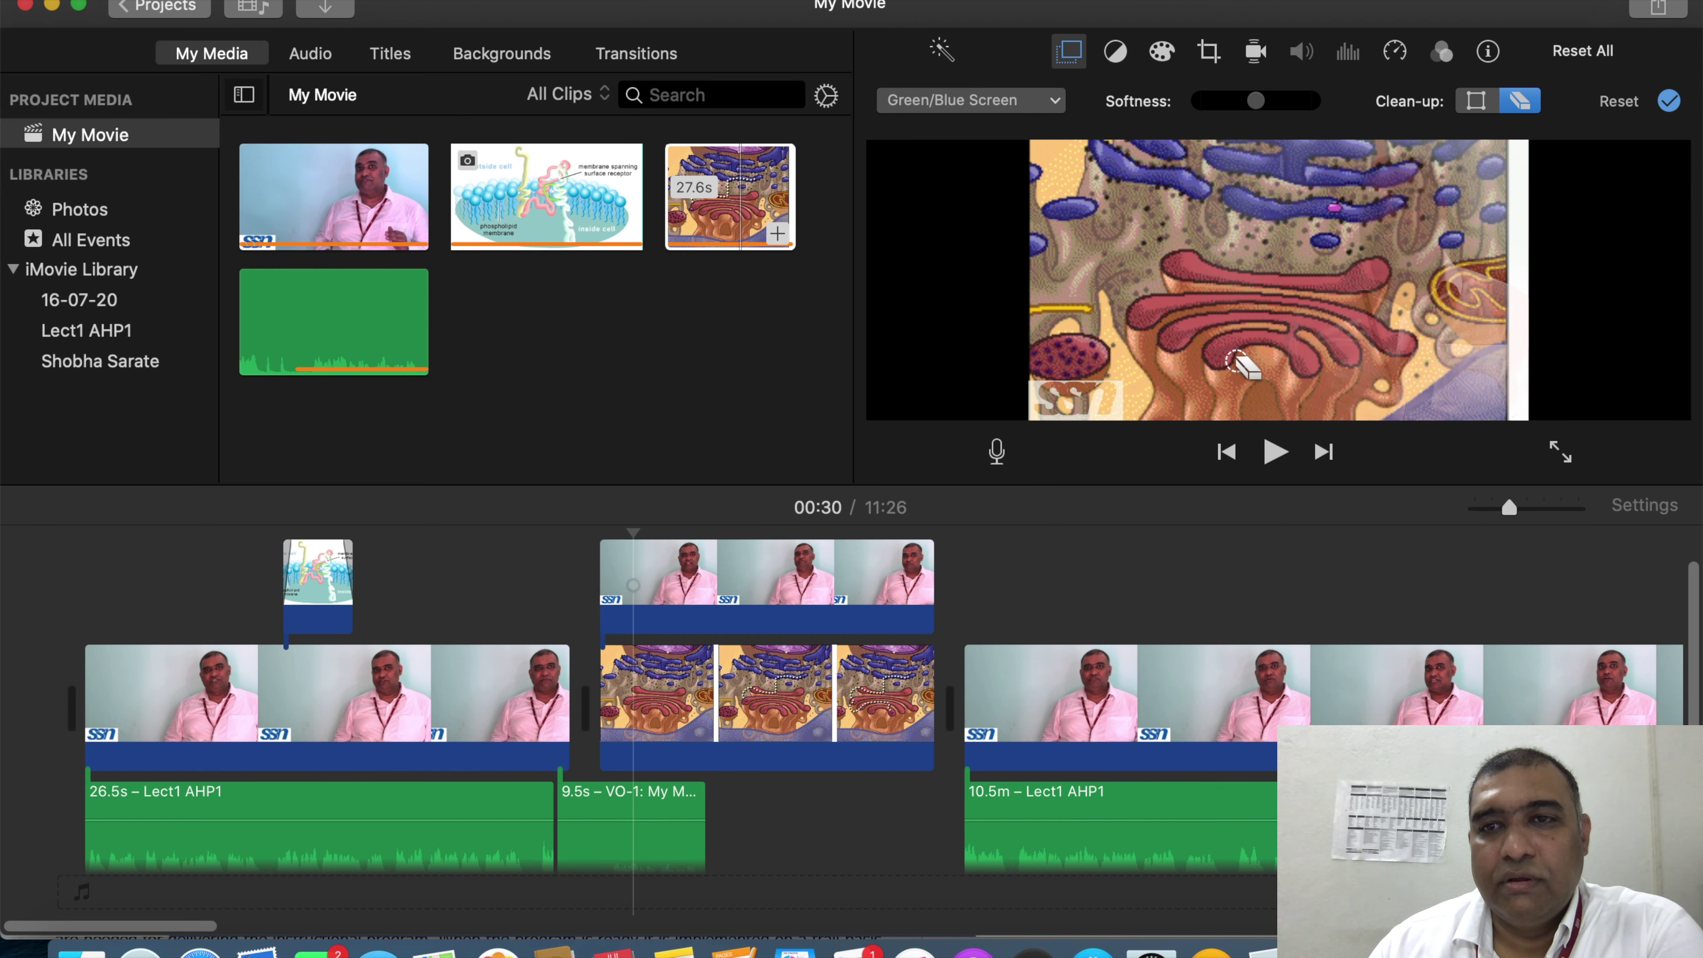
click(1201, 299)
Step: Play the movie from 00:24 through the composited section and stop on the overlay clip at 00:46
click(513, 556)
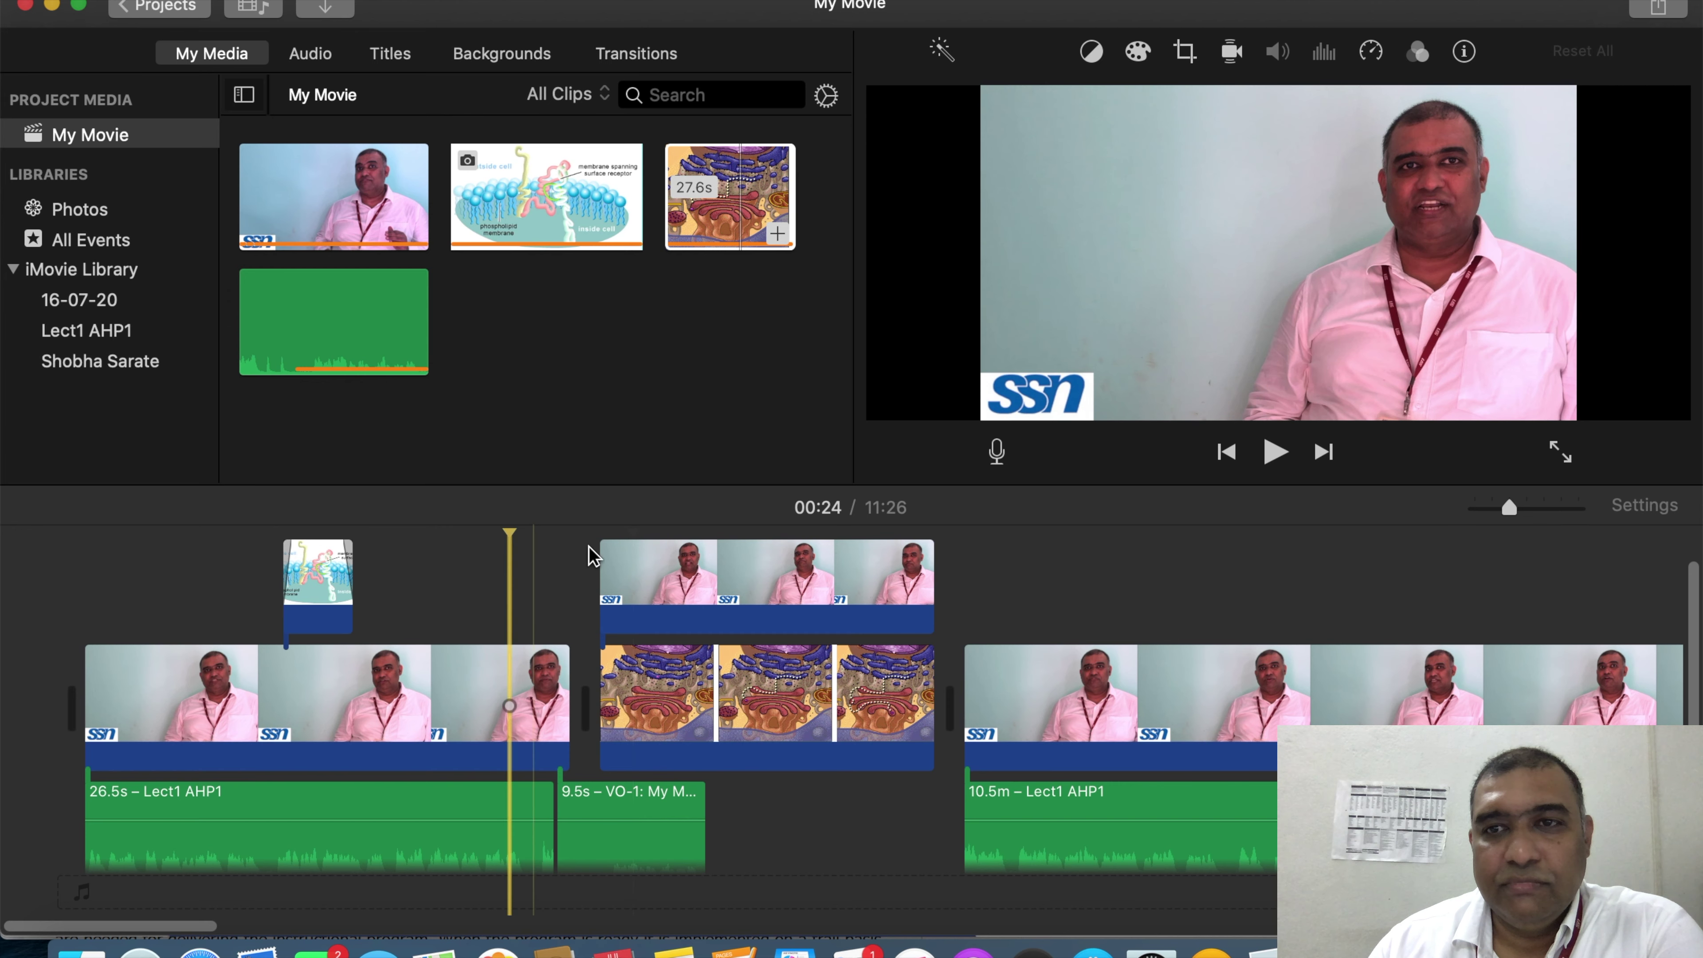
click(1275, 452)
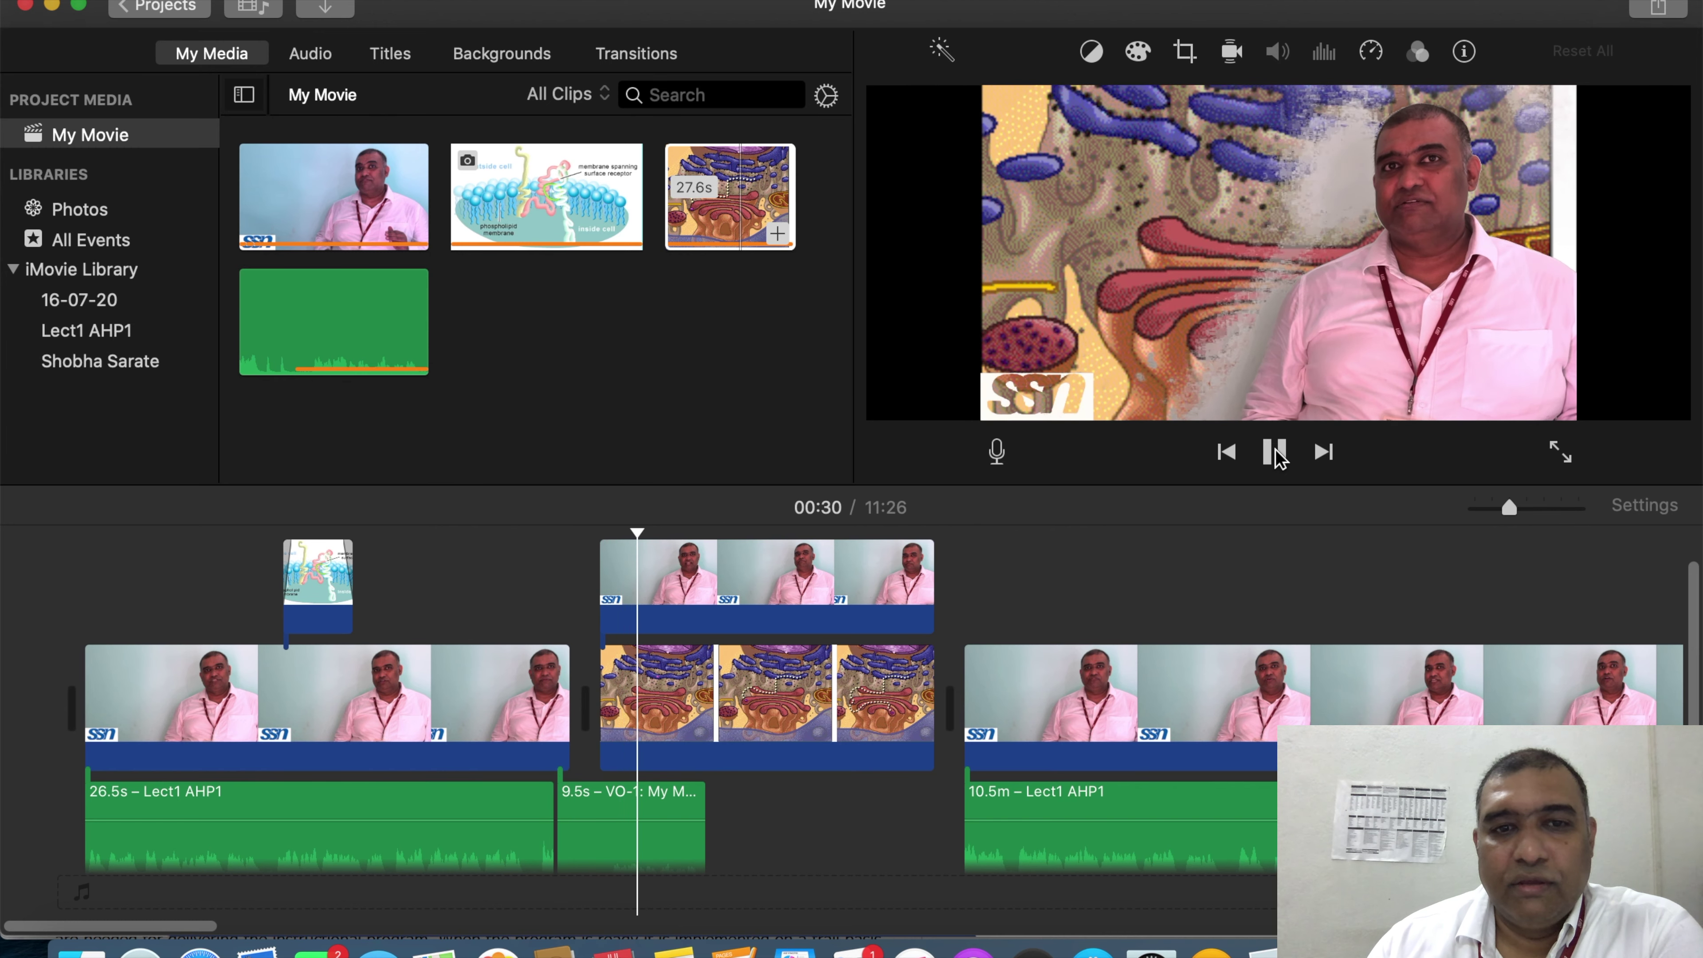
click(832, 570)
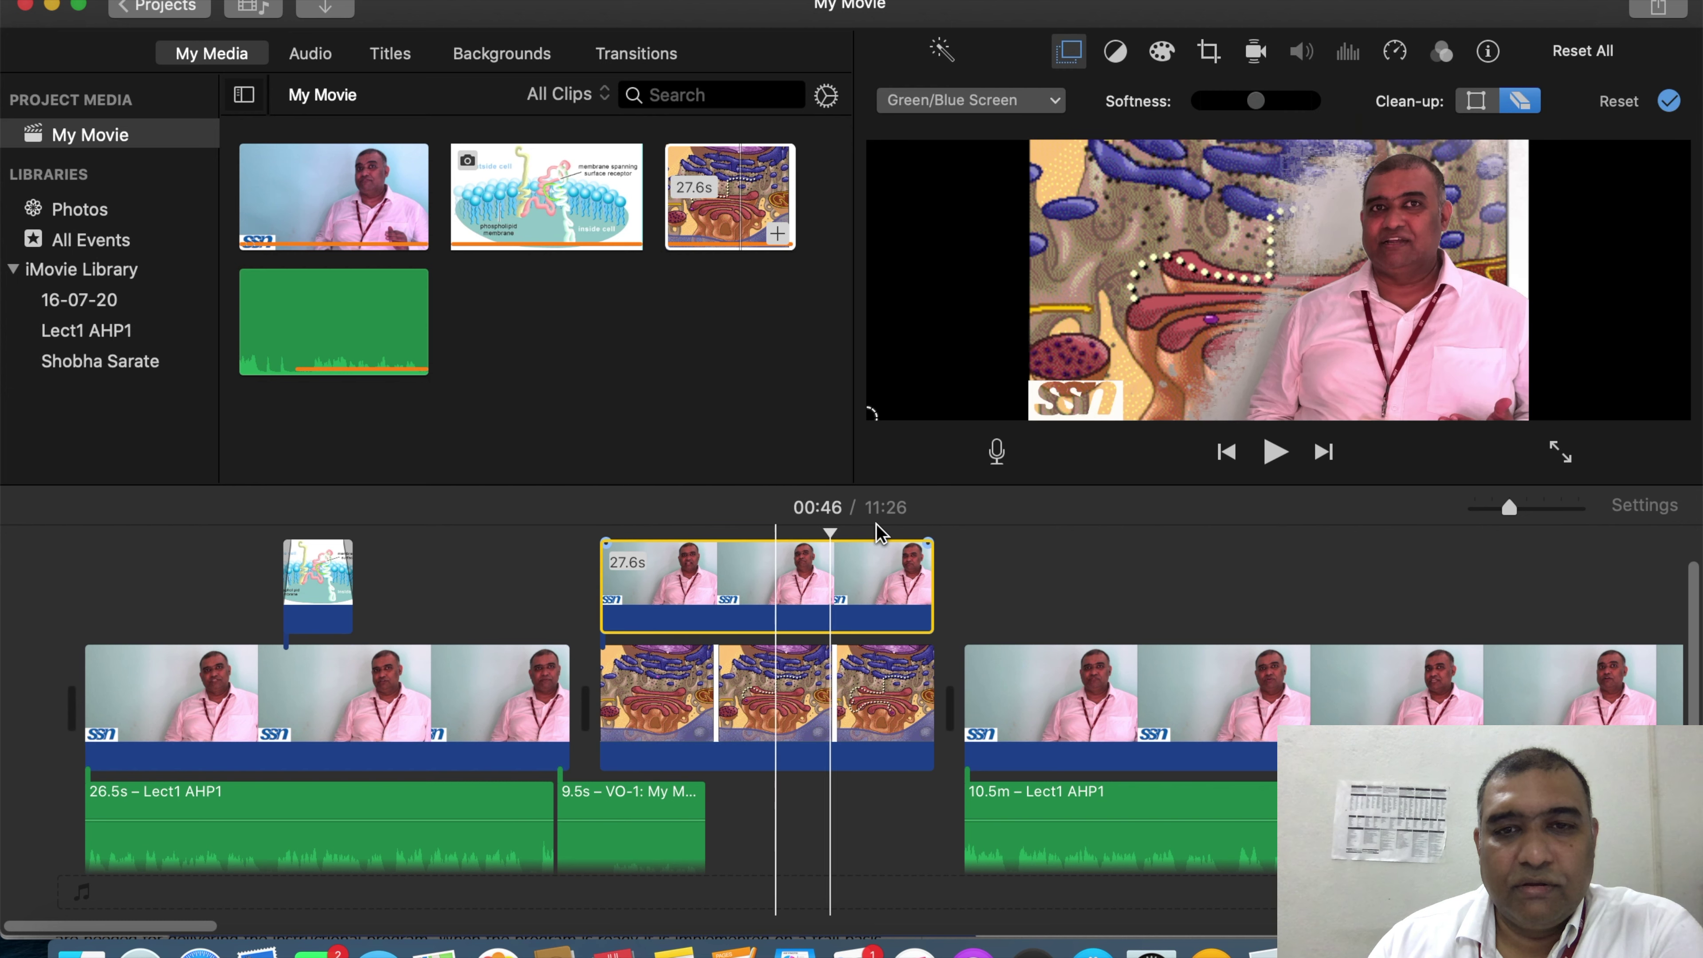
Step: Crop the diagram clip beneath the overlay with Crop to Fill, tightening the frame around the red folded structure
click(682, 709)
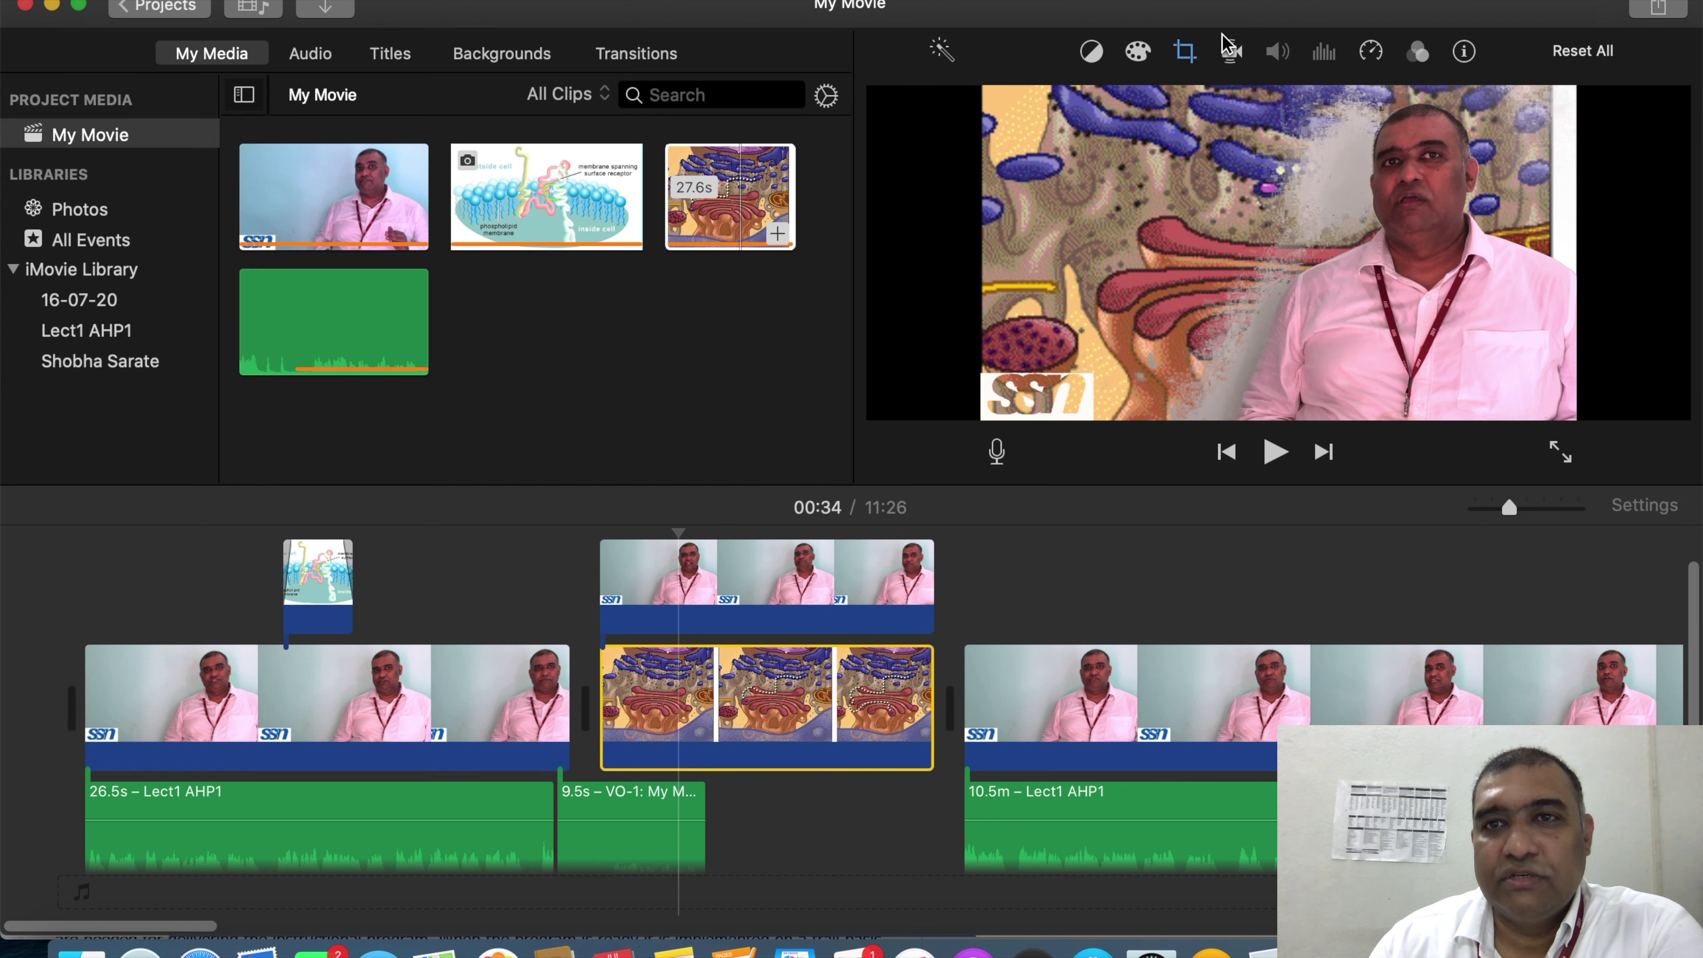
click(1185, 53)
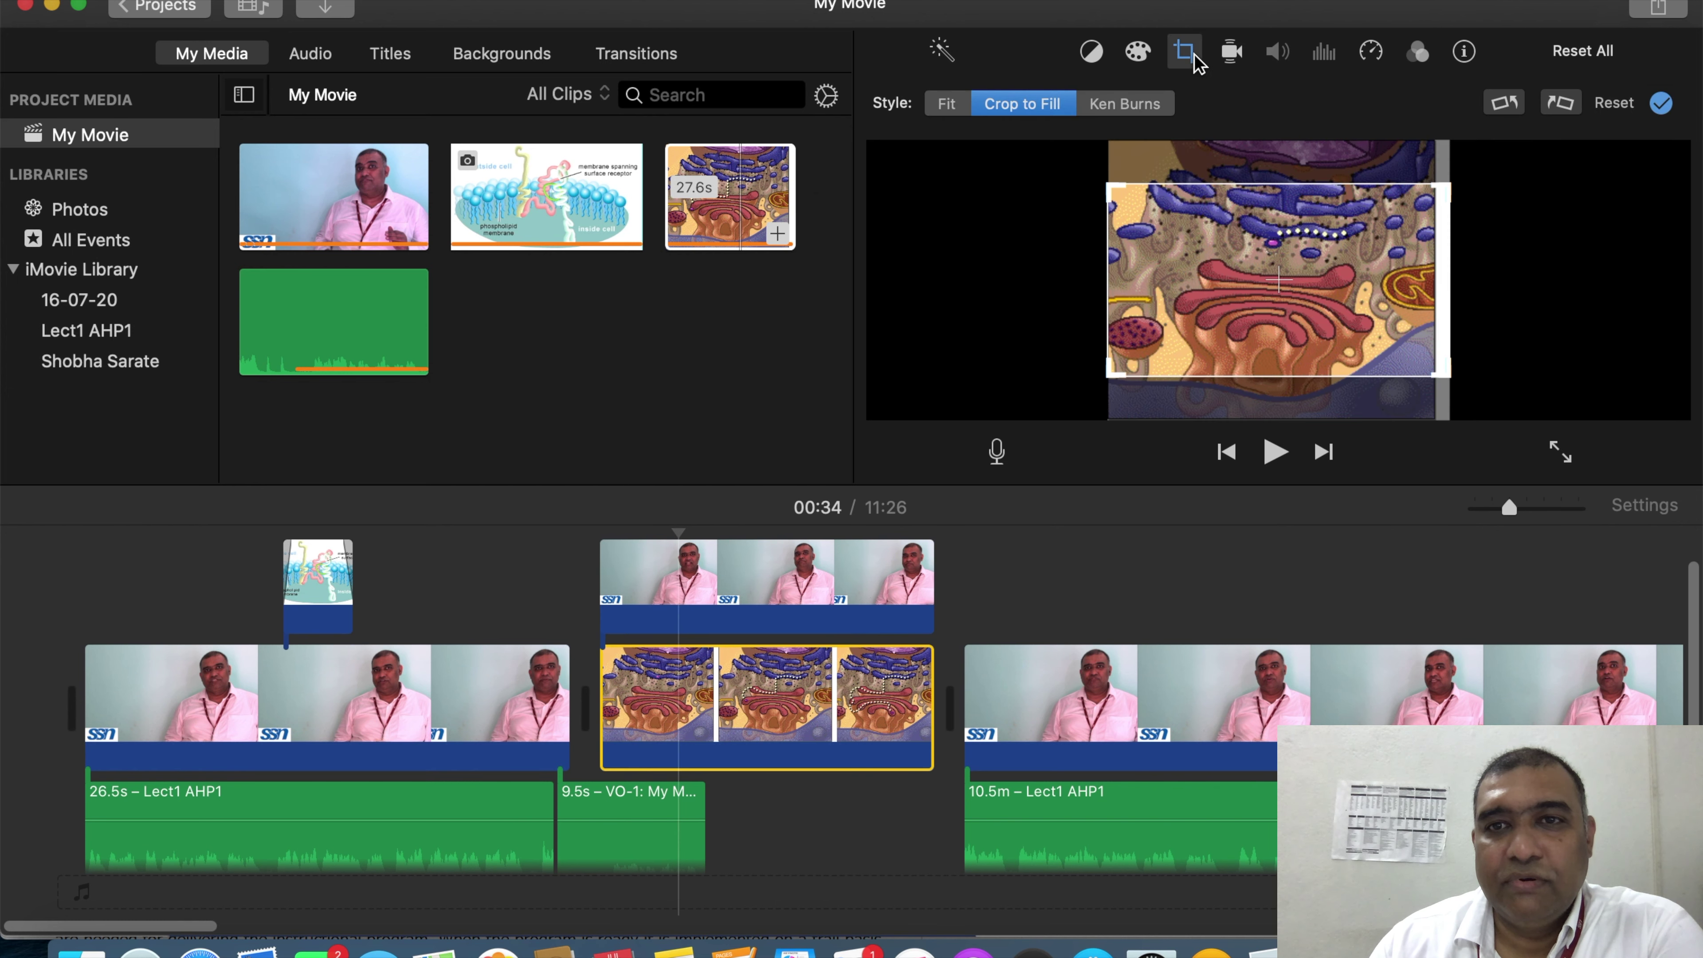
click(1132, 107)
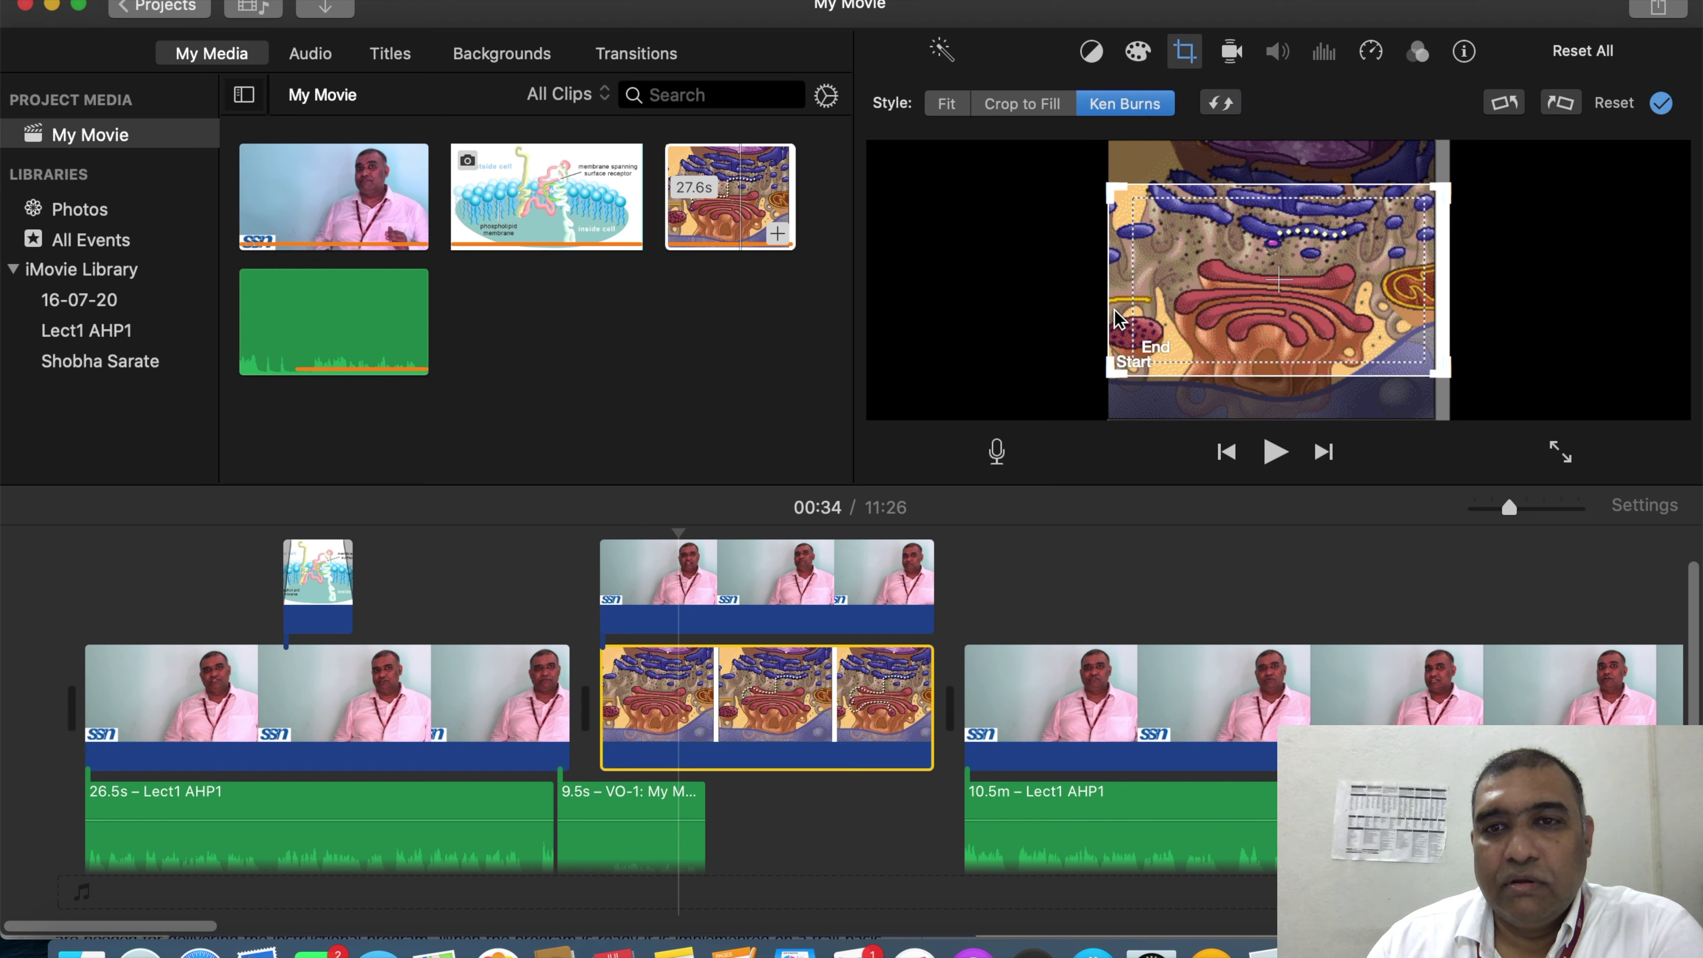
click(1013, 116)
drag(1111, 372, 1163, 344)
drag(1289, 325, 1289, 334)
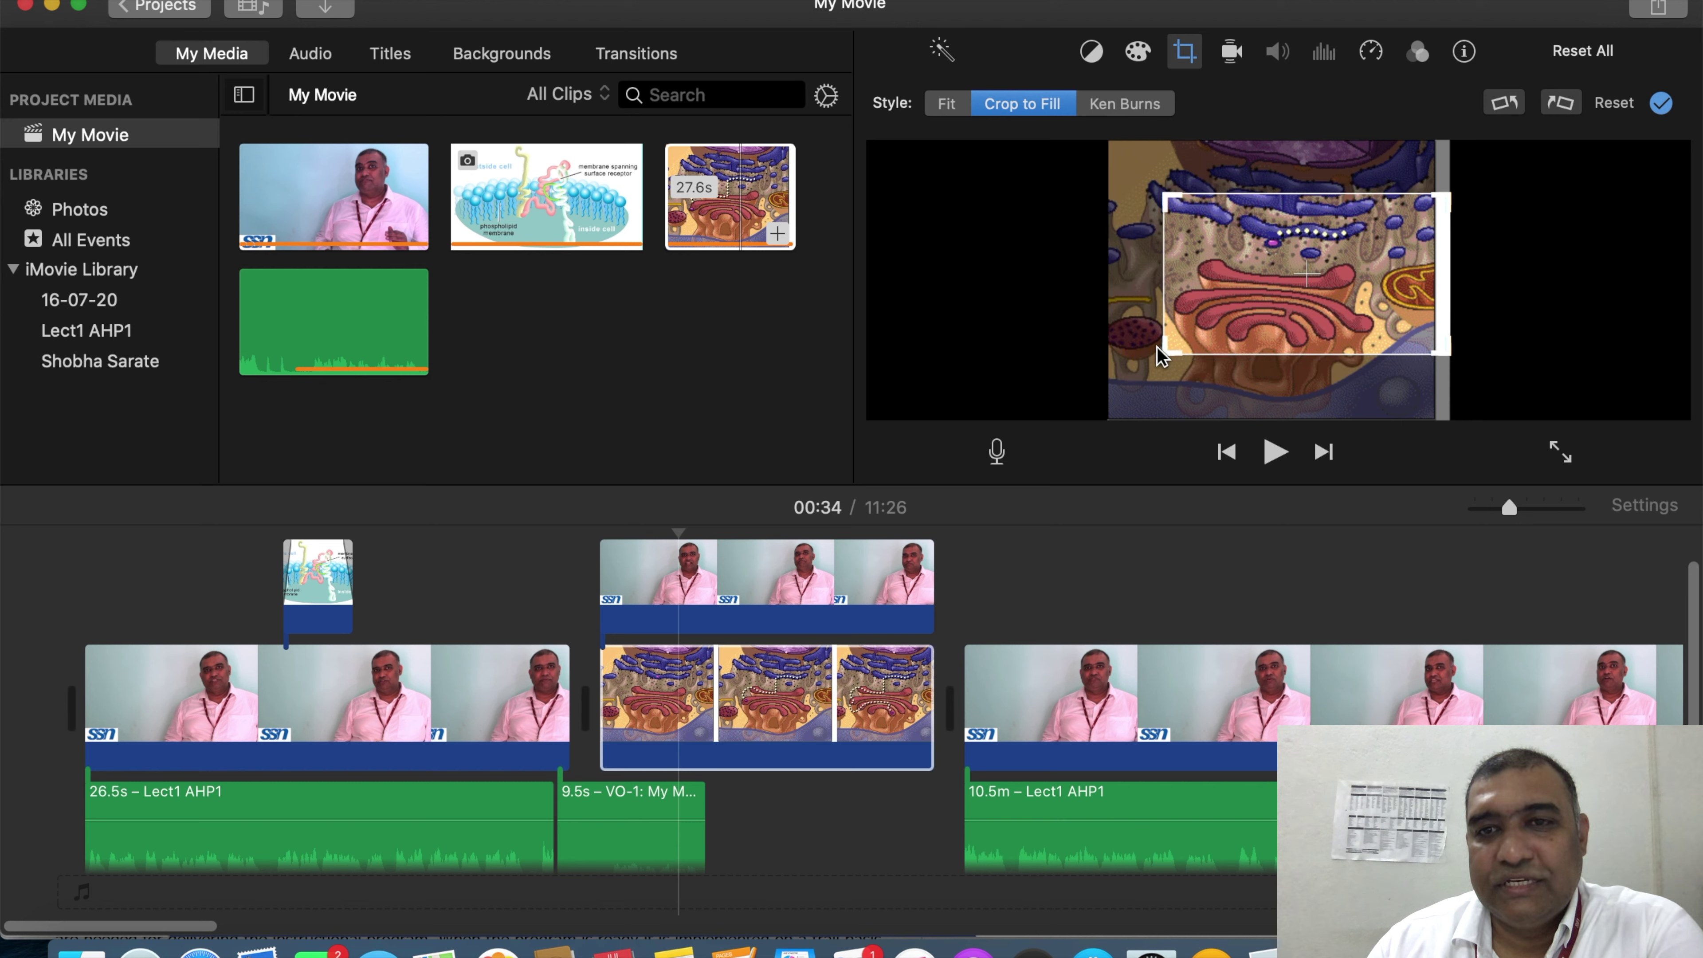
drag(1158, 350, 1243, 335)
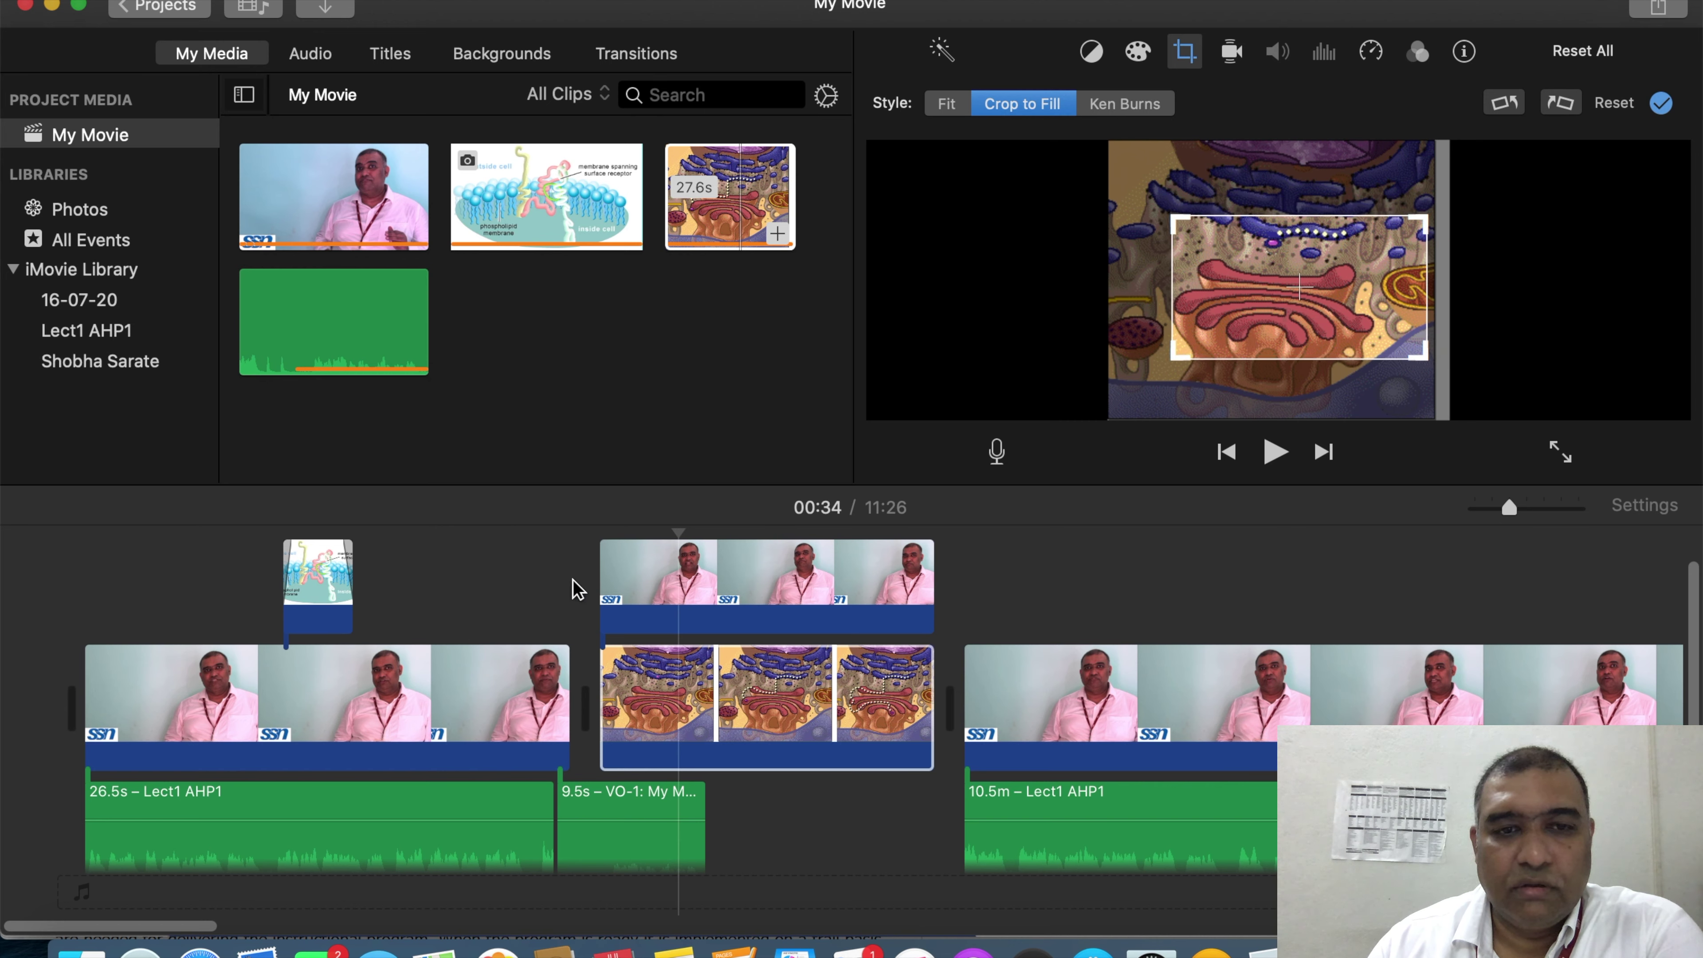
Step: Play the movie from just before the overlay and stop at 00:43 to check the tighter diagram crop
click(520, 598)
click(1274, 453)
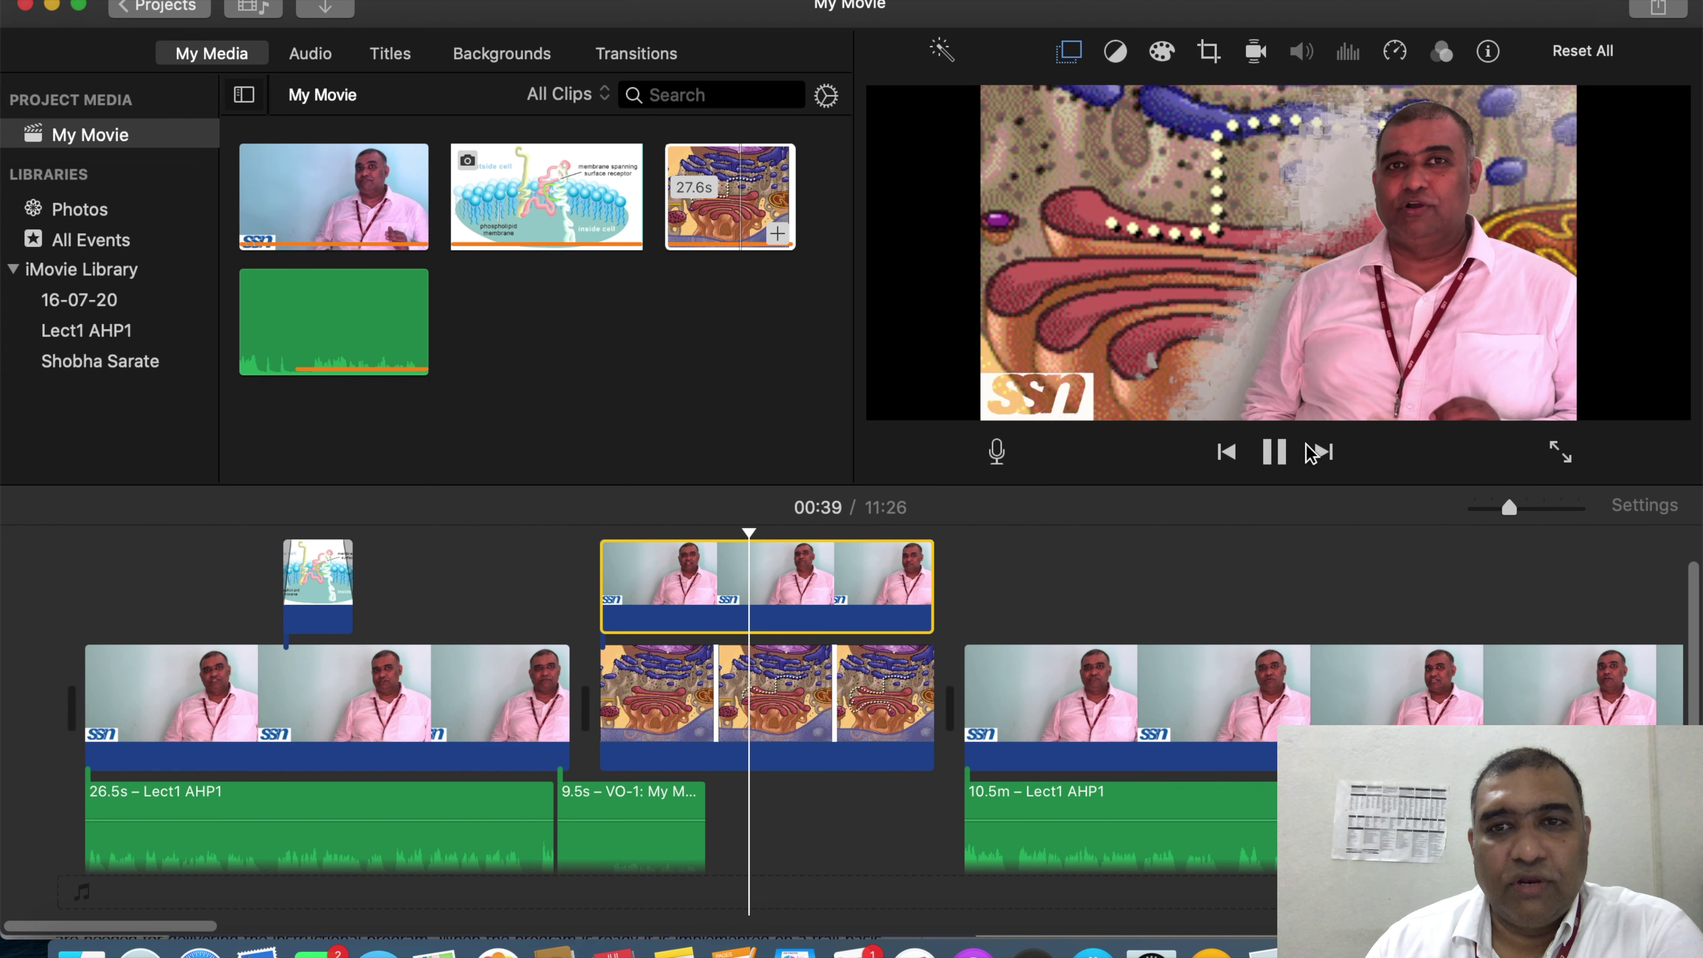
click(1276, 453)
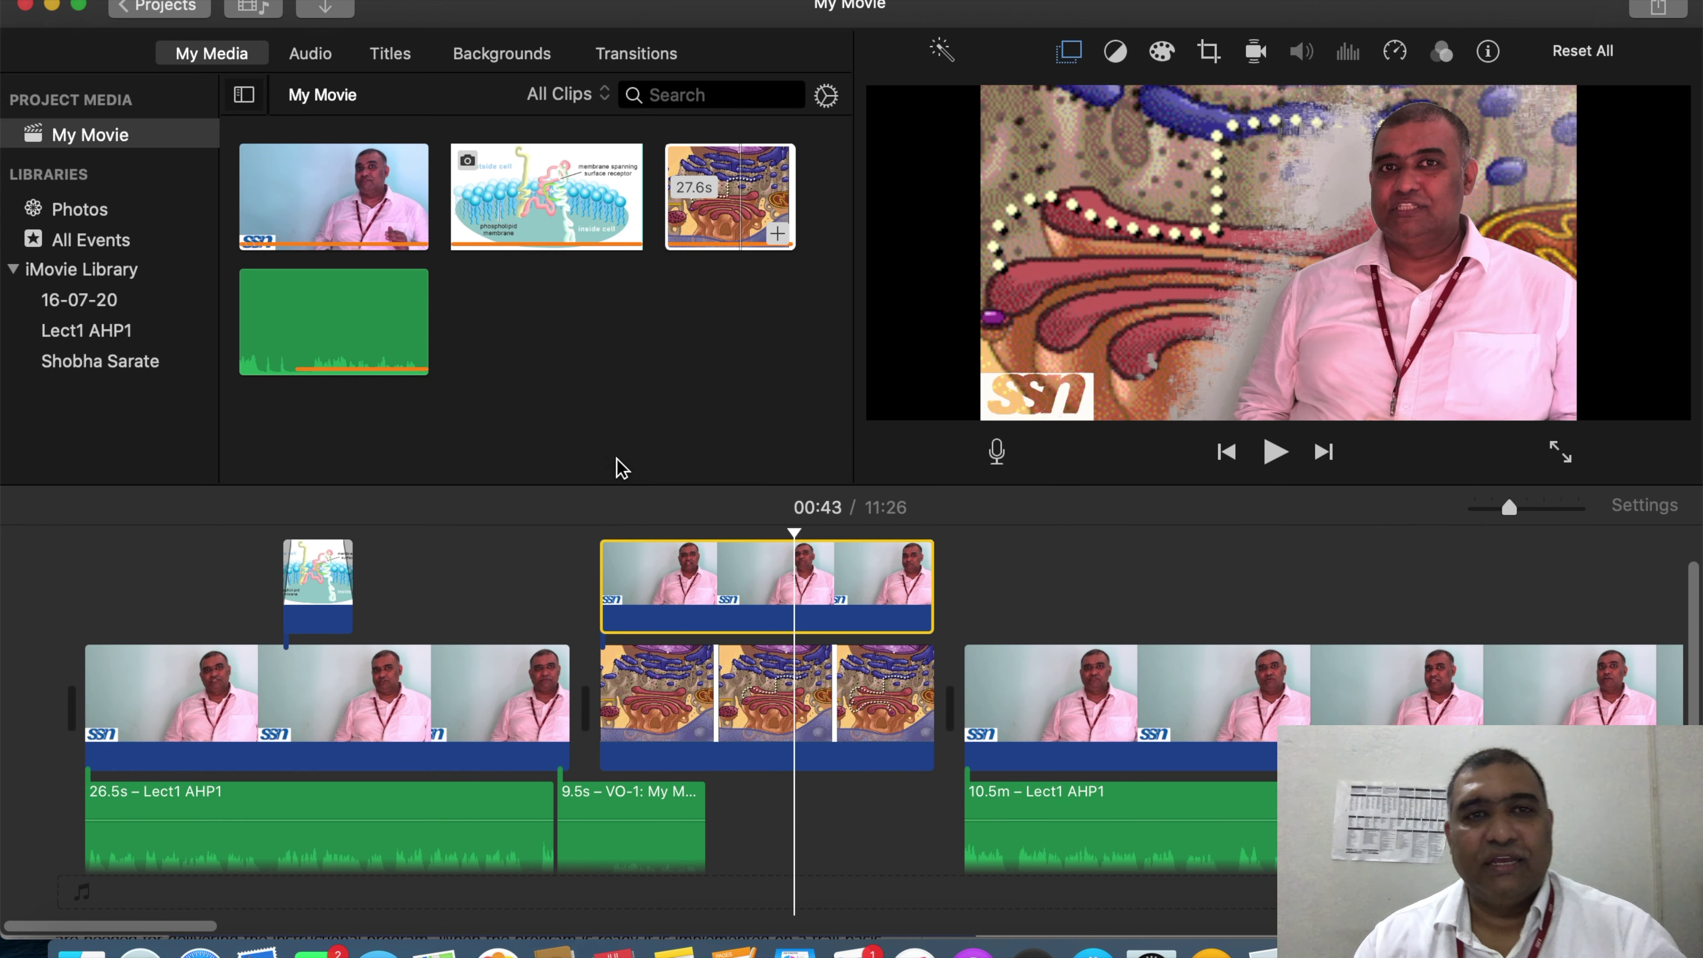
click(575, 238)
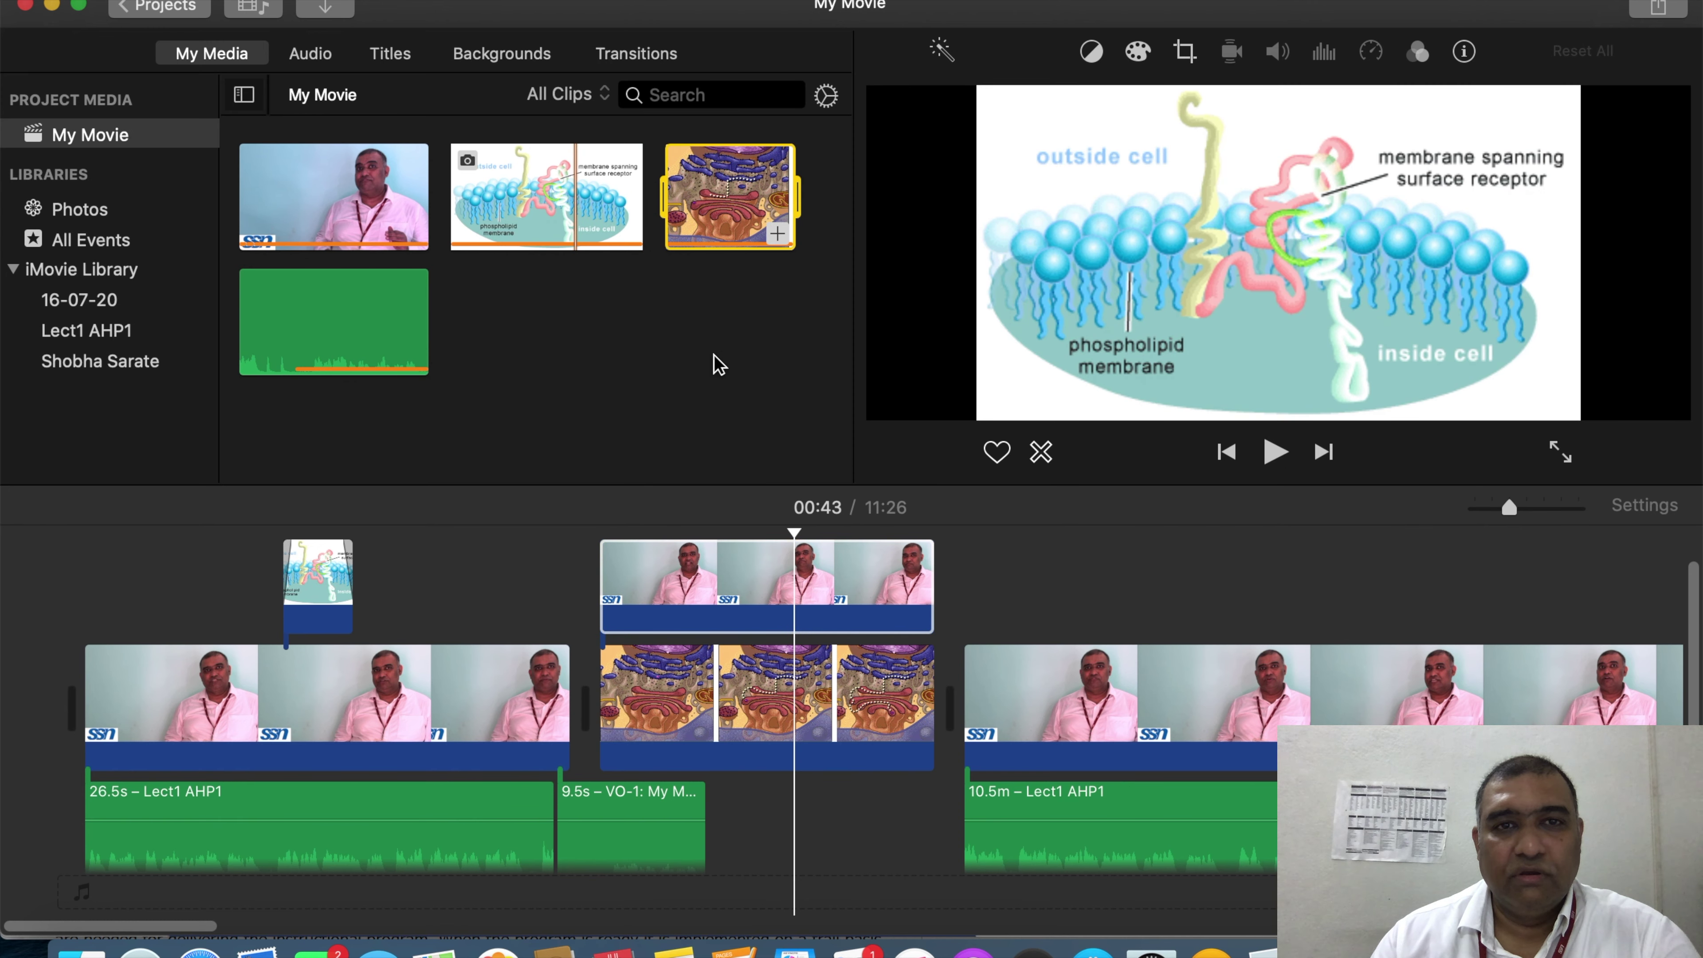
click(1060, 588)
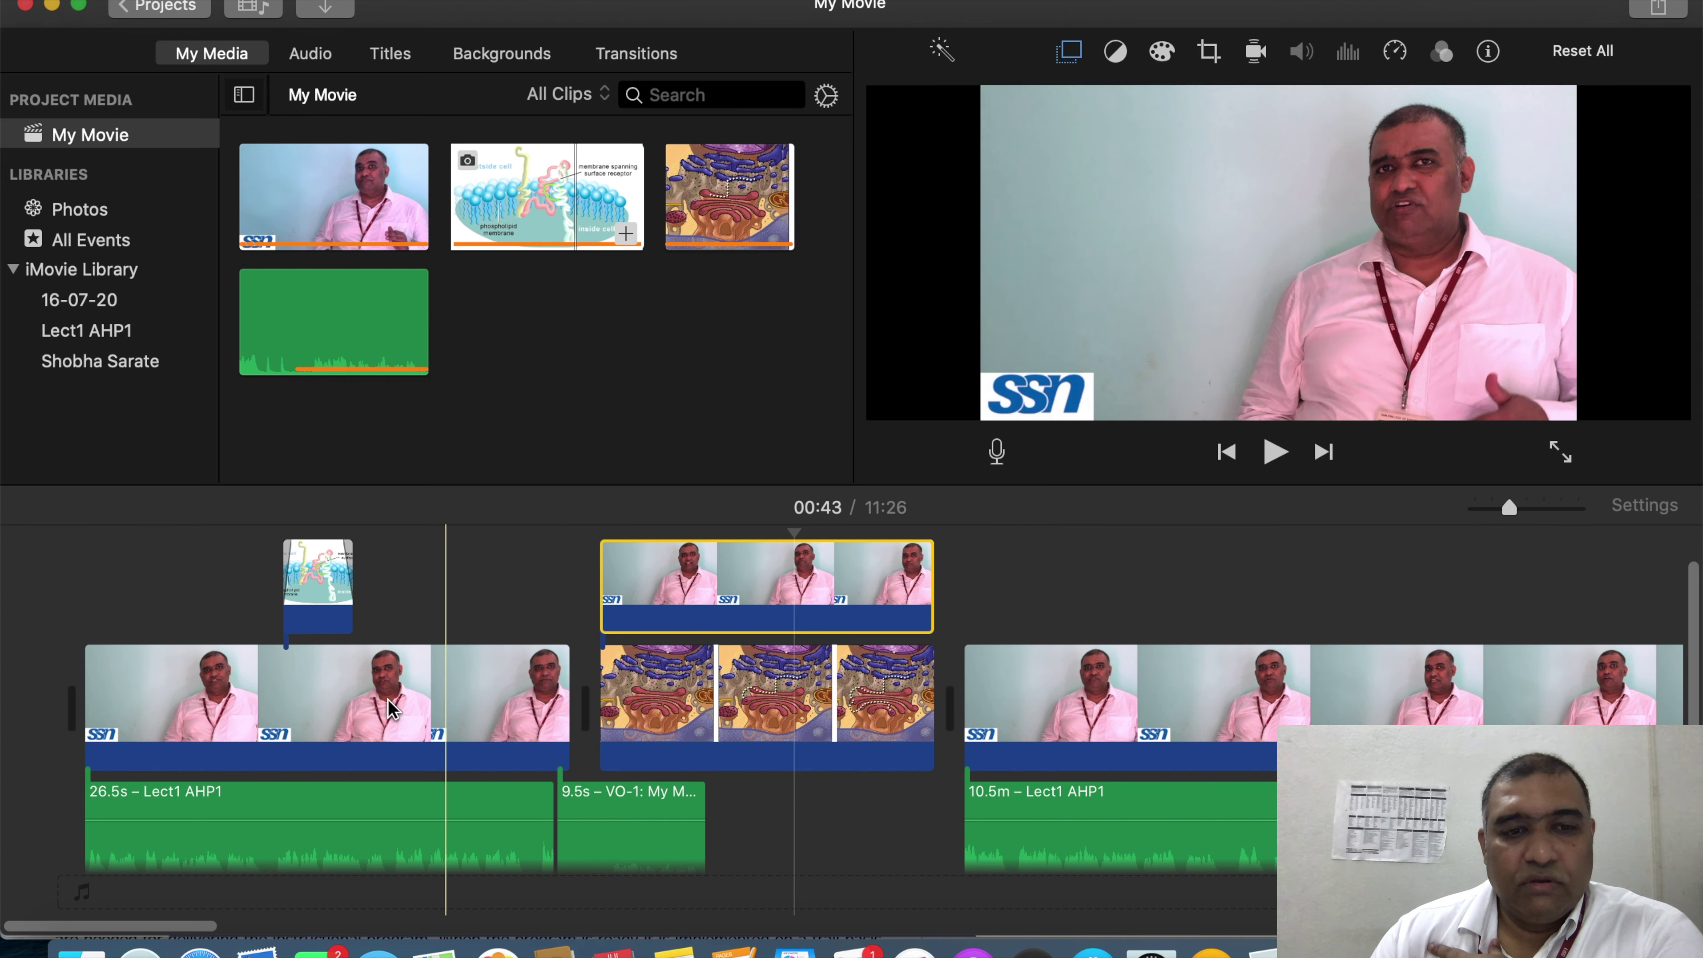
key(space)
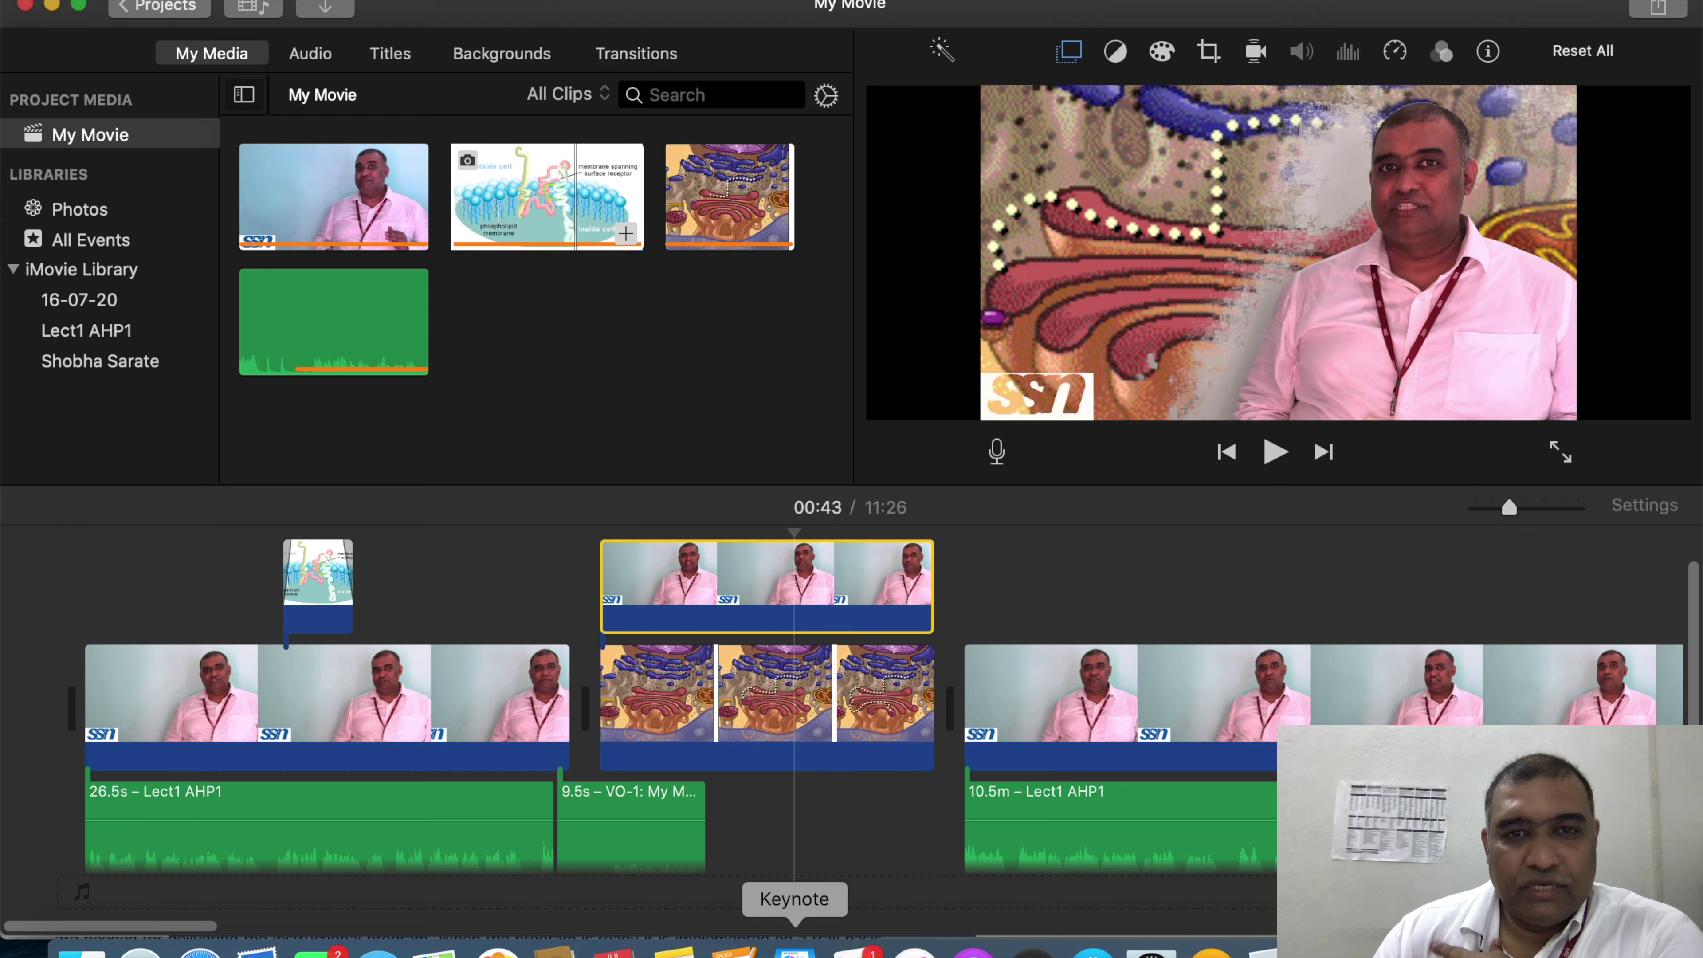
Step: Switch to Keynote and step through the slides from Trimming a Video on slide 15 to Transition on slide 21
click(790, 943)
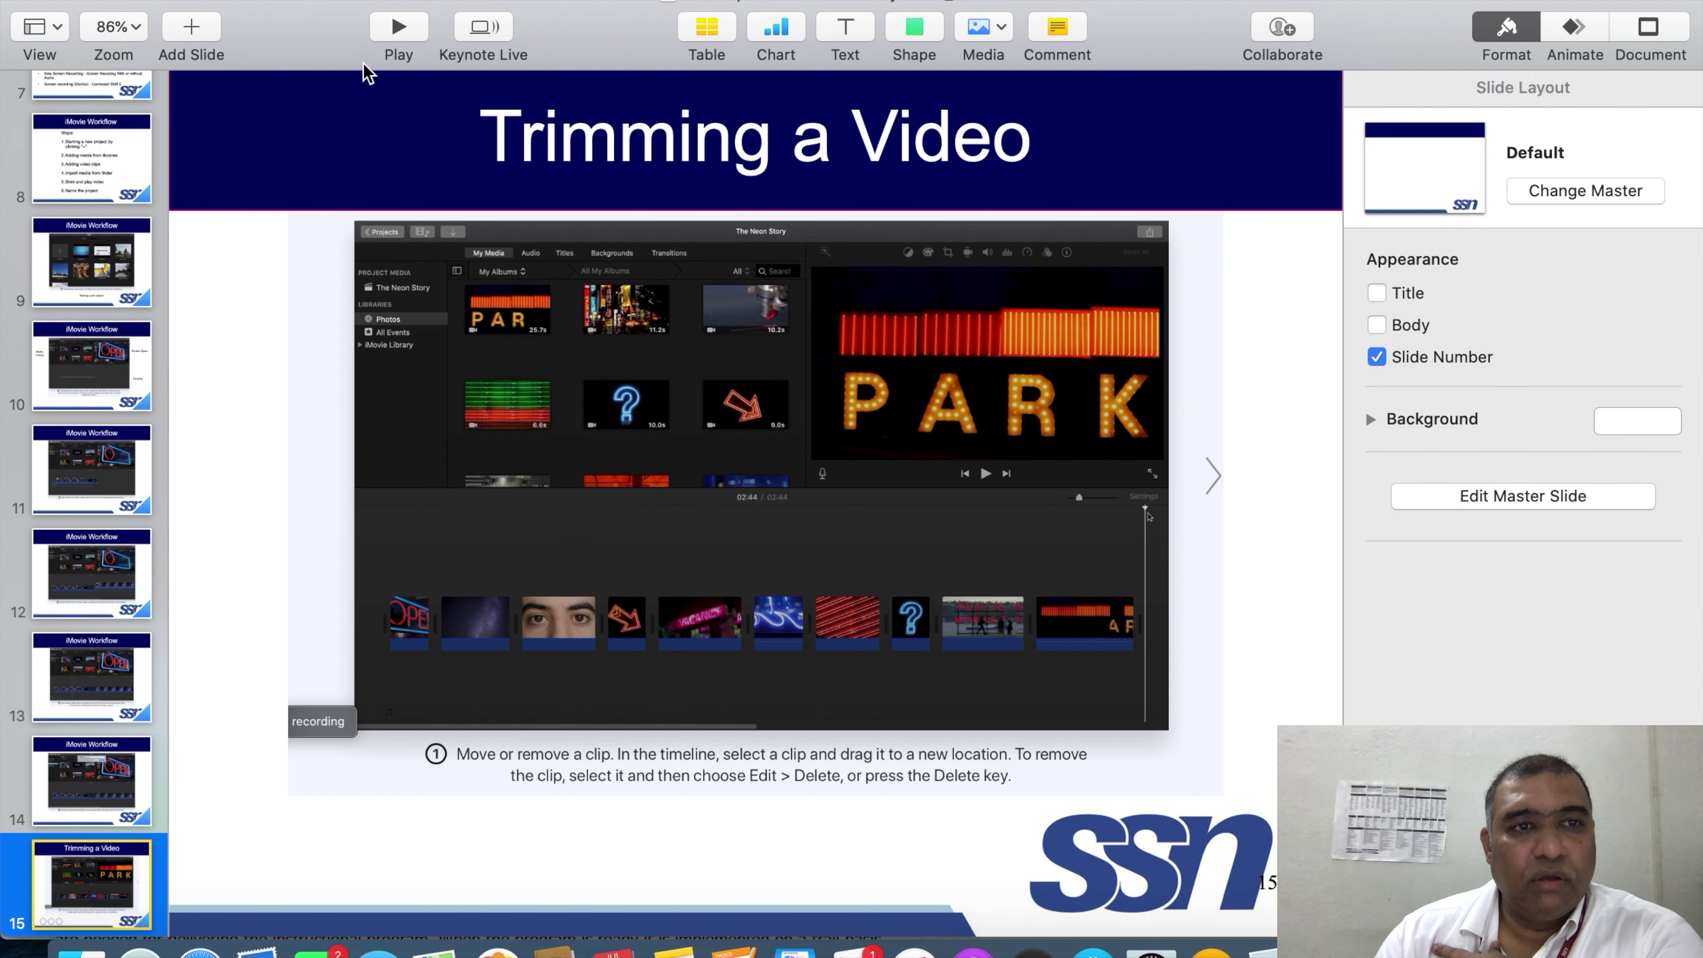
key(Down)
key(Down)
key(Down)
key(Down)
key(Down)
key(Down)
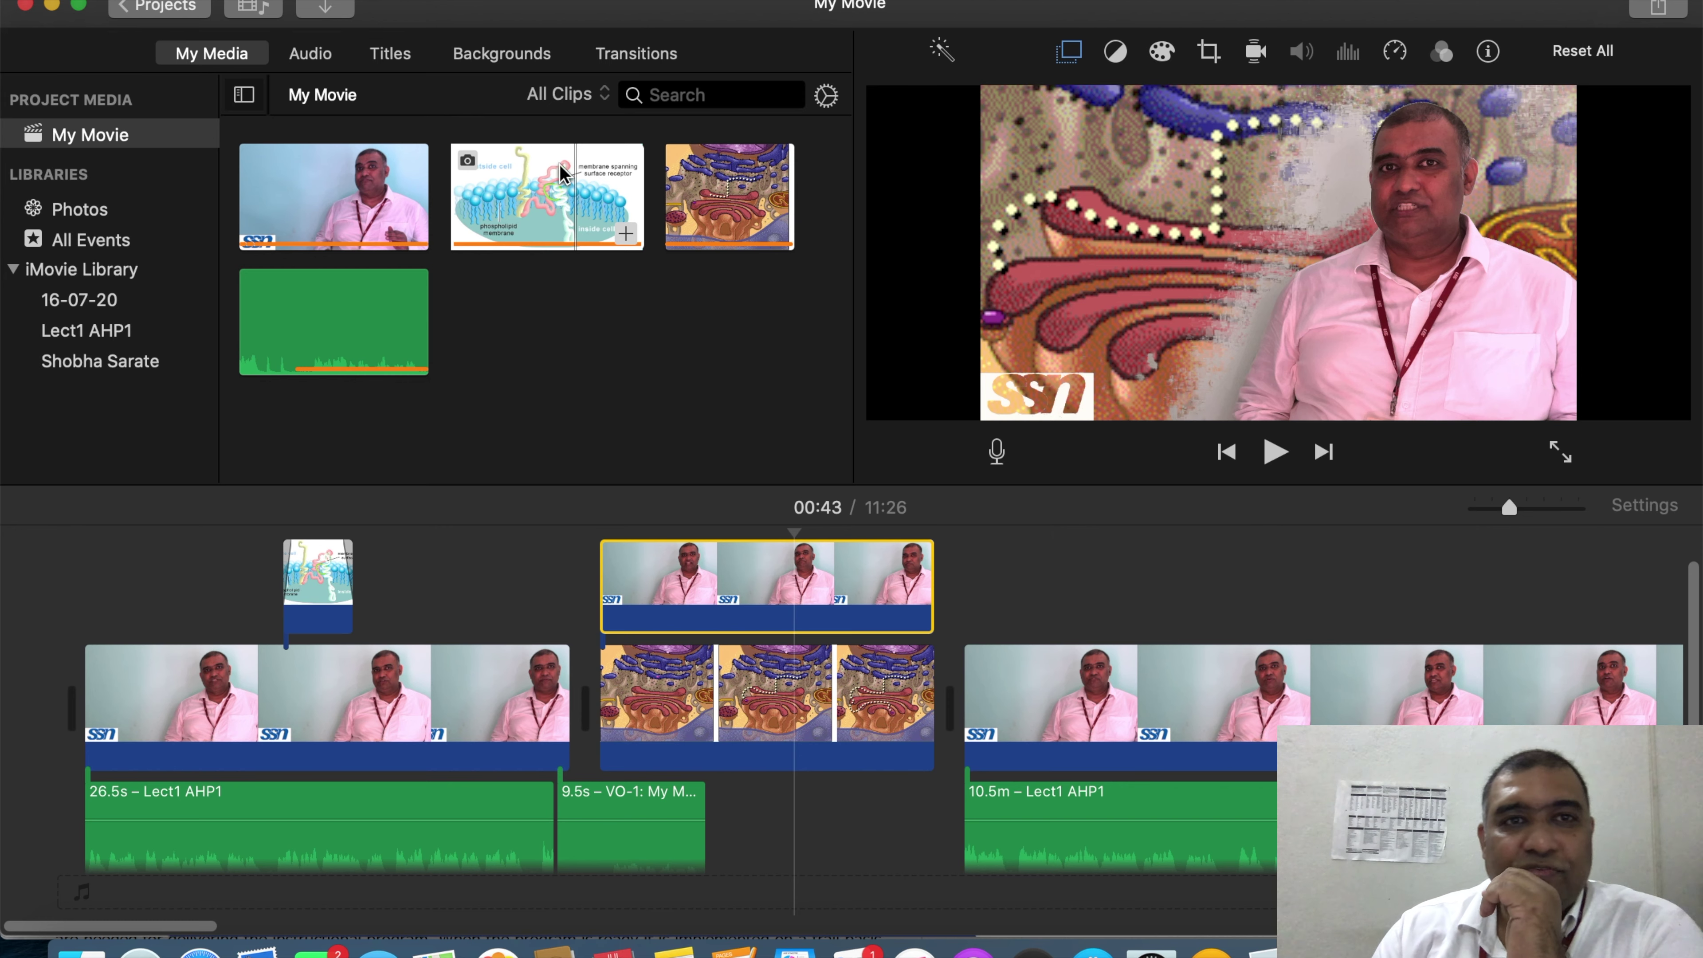
Step: Add a Doorway transition between the diagram clip and the following lecture clip, and trim the overlay's end to 26.6 s at the diagram clip's end
click(645, 60)
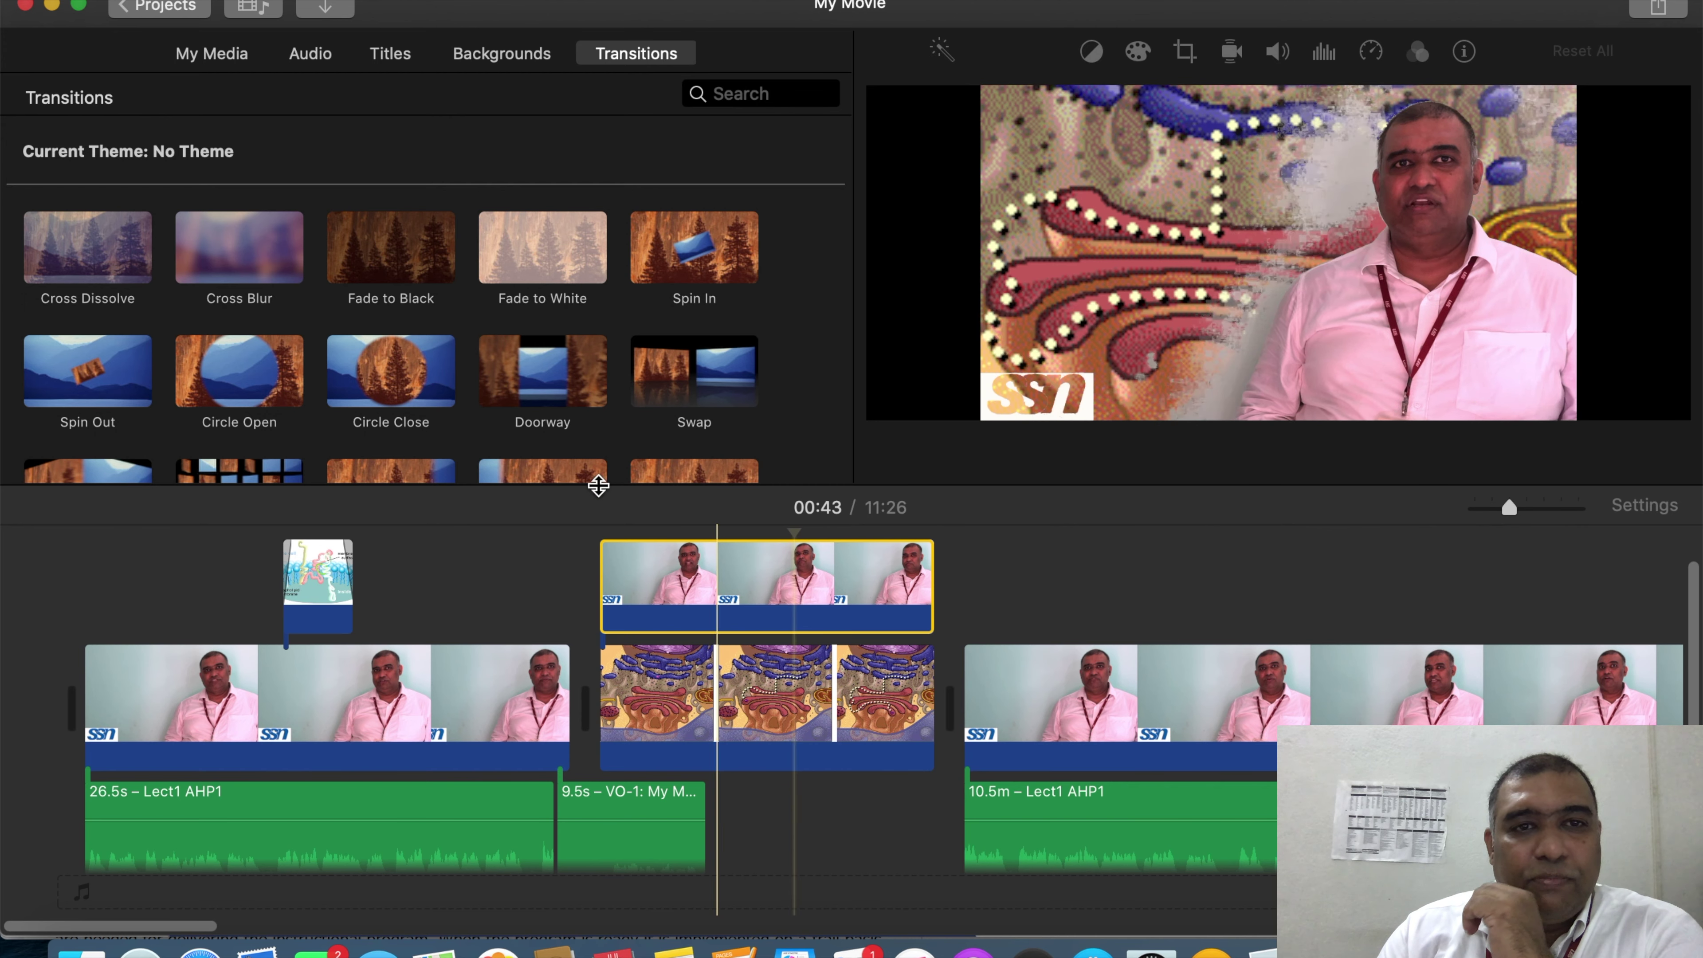
scroll(557, 391, down, 3)
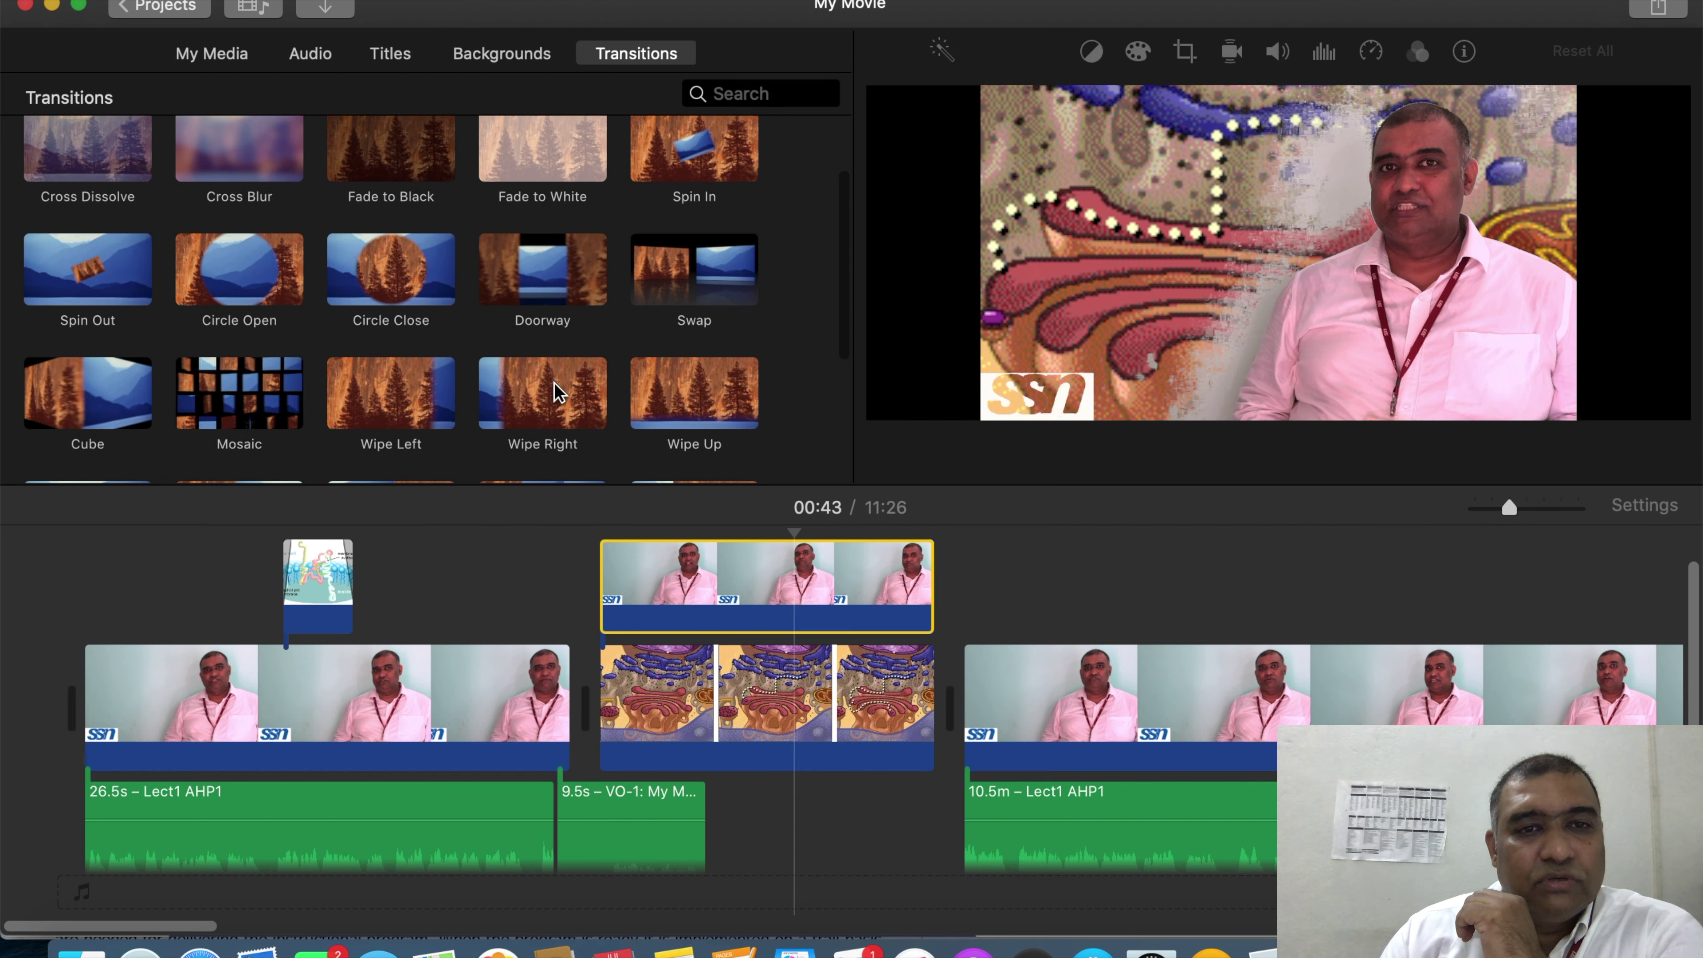
scroll(662, 338, up, 4)
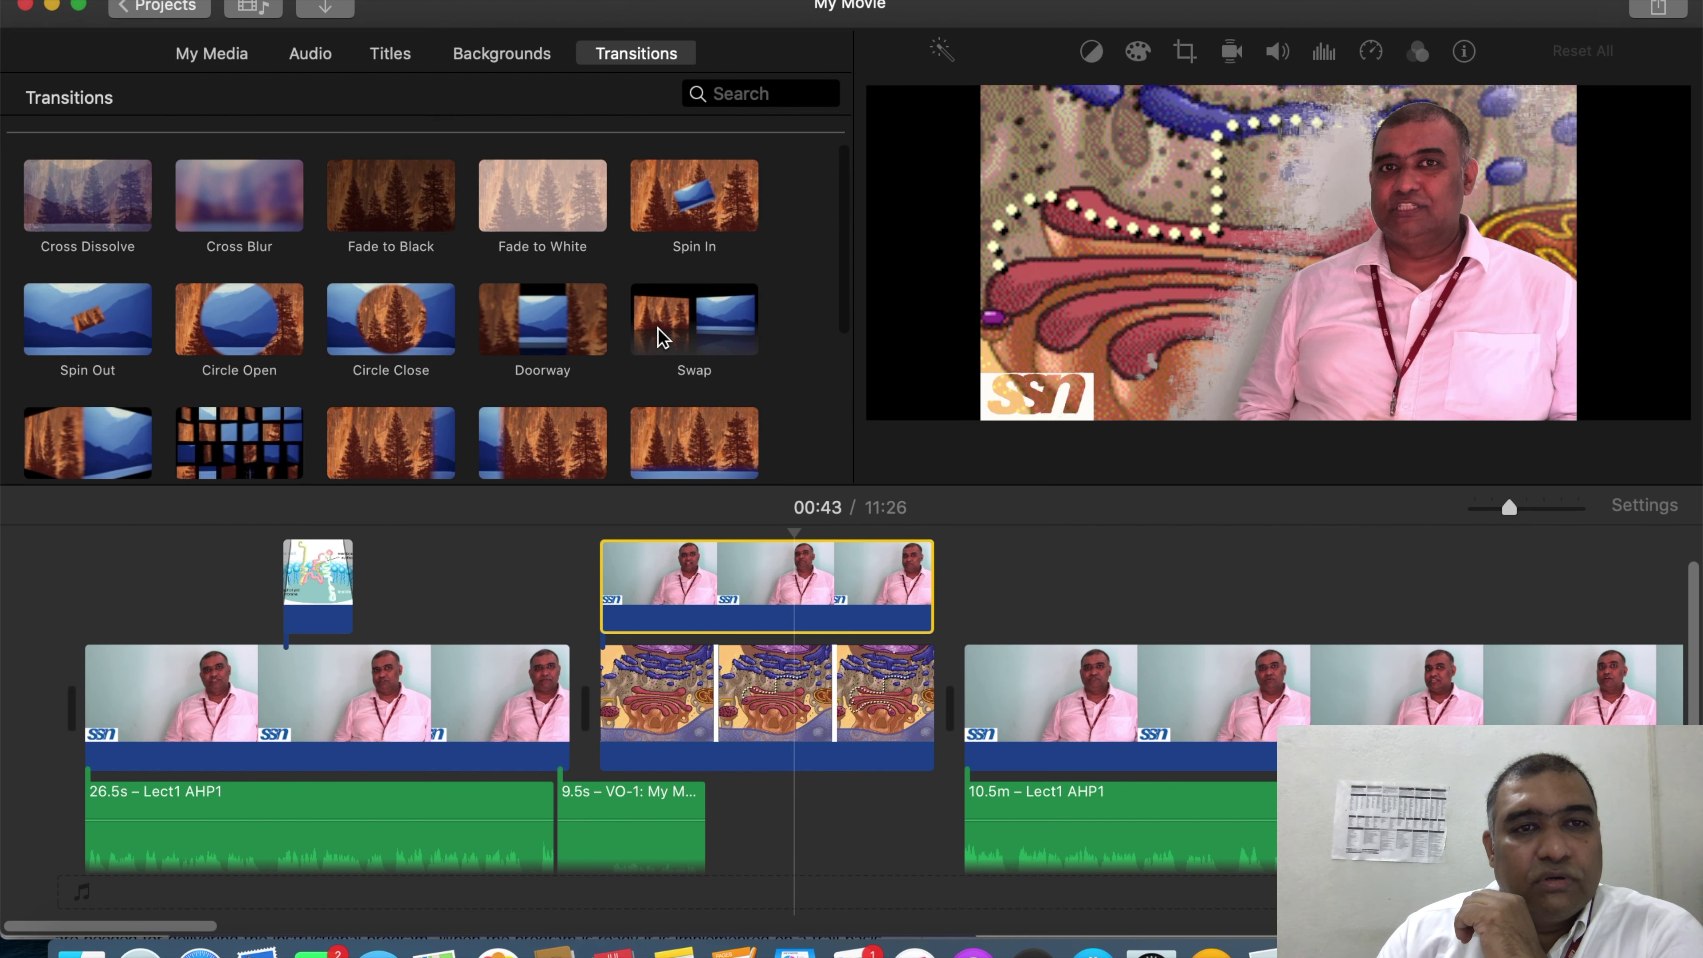
click(540, 369)
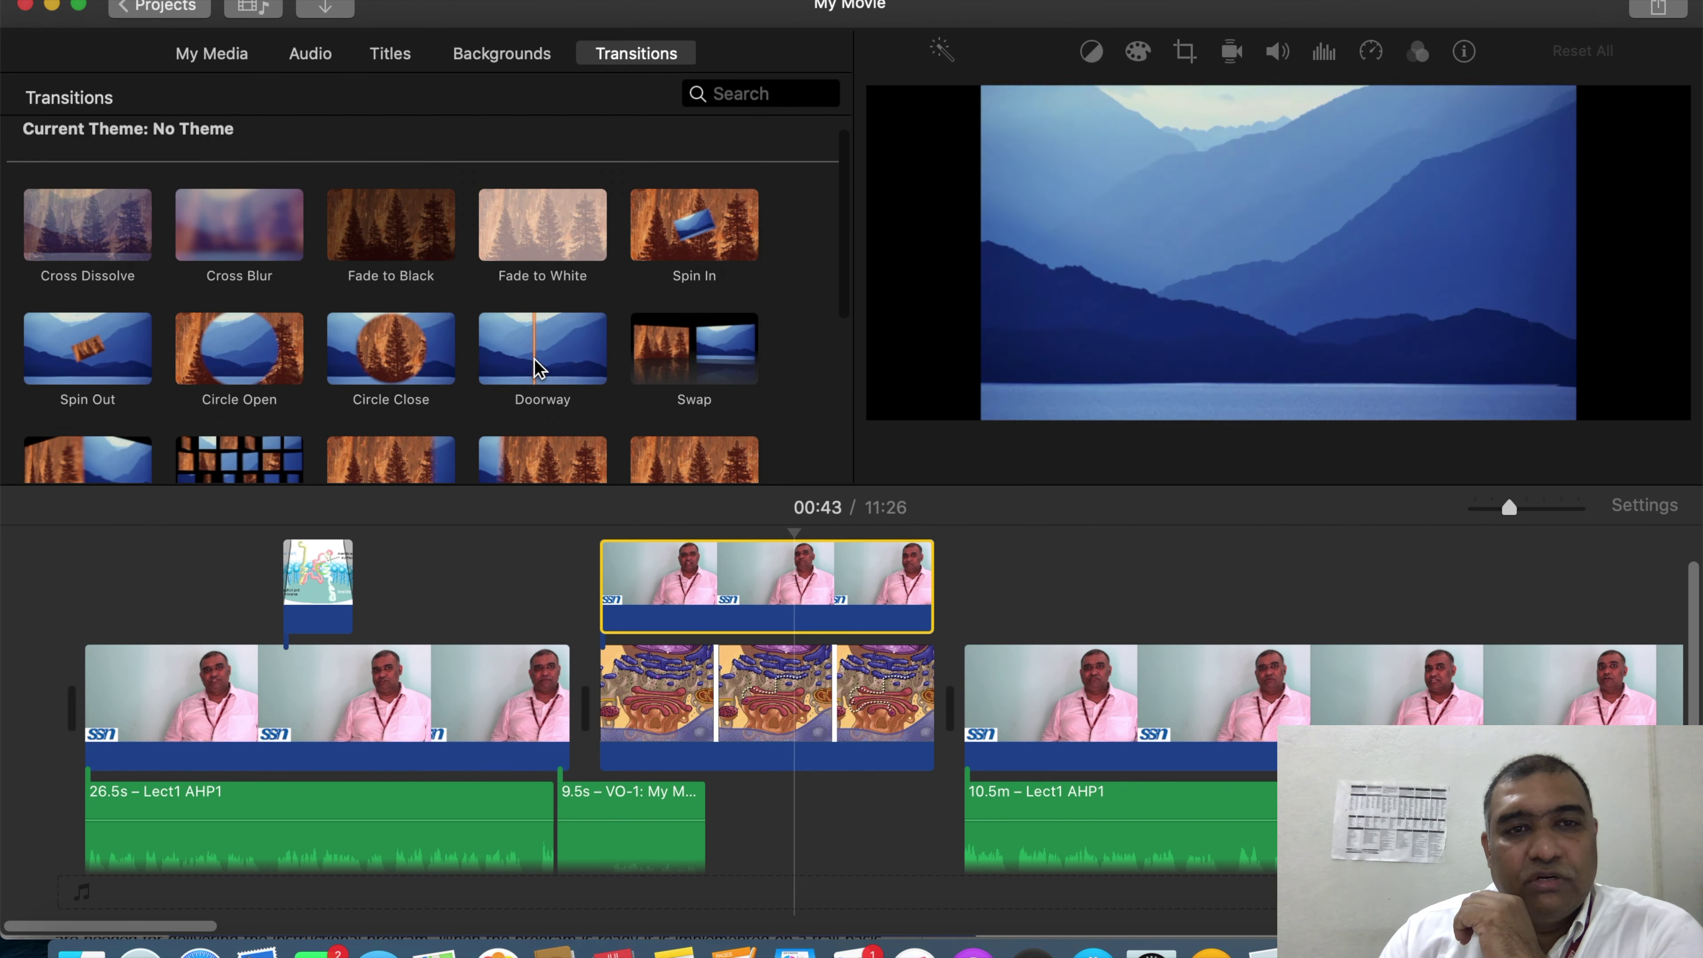
drag(544, 369, 926, 708)
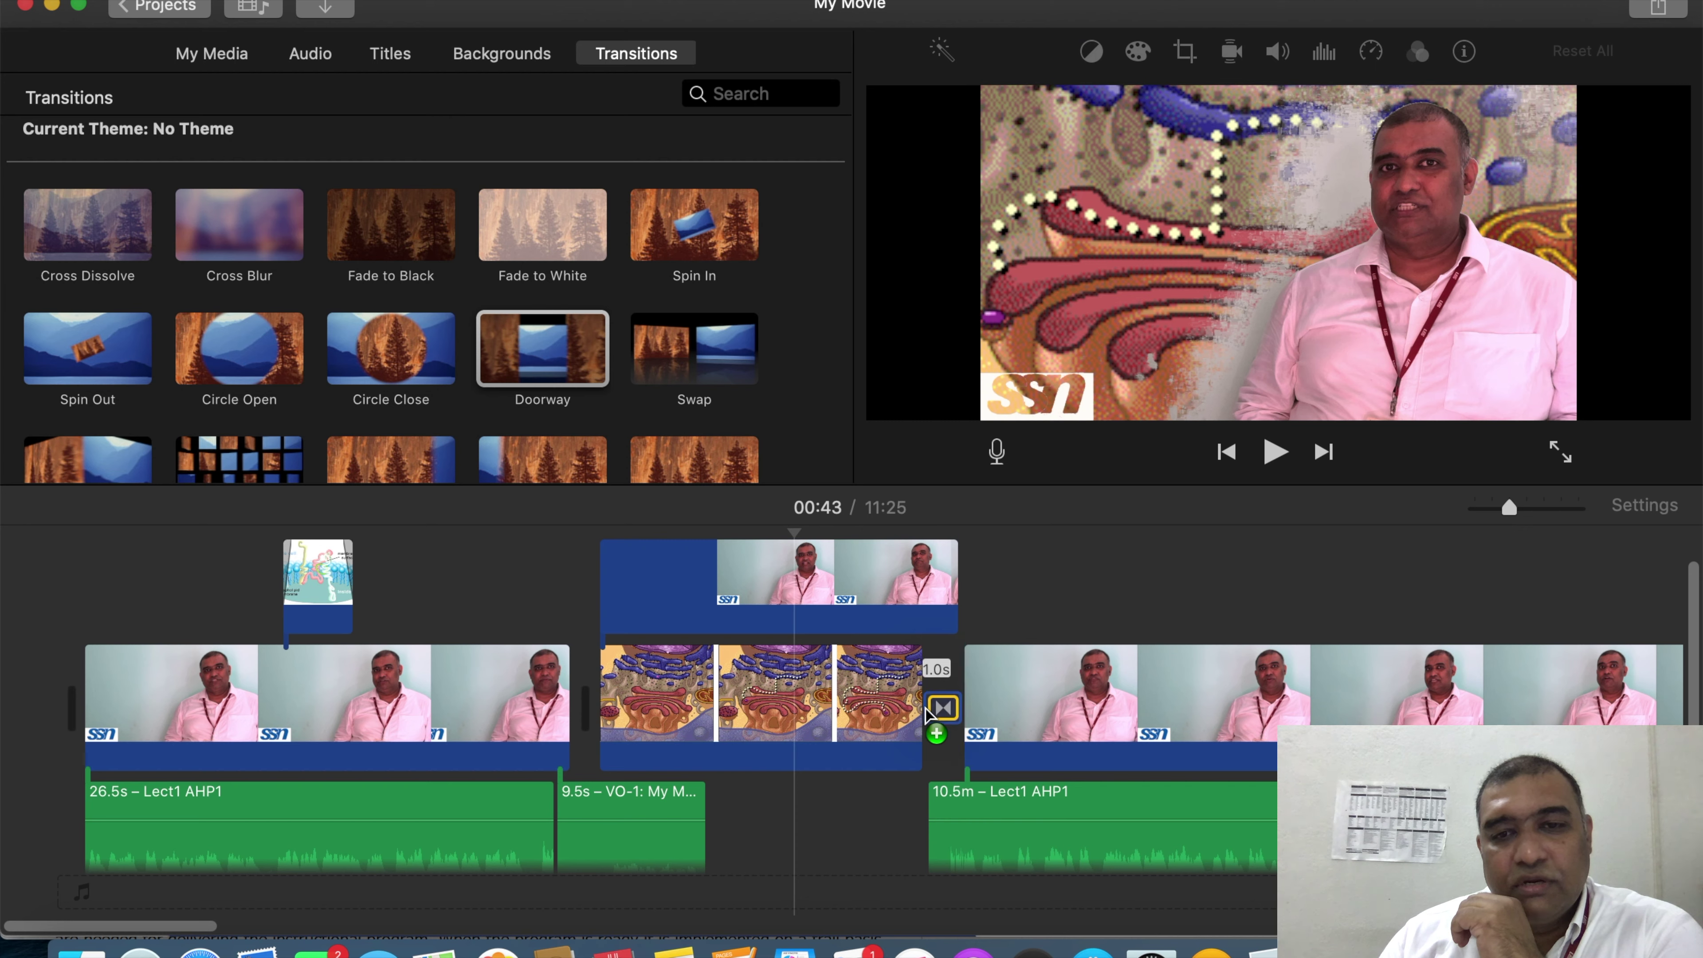
click(943, 565)
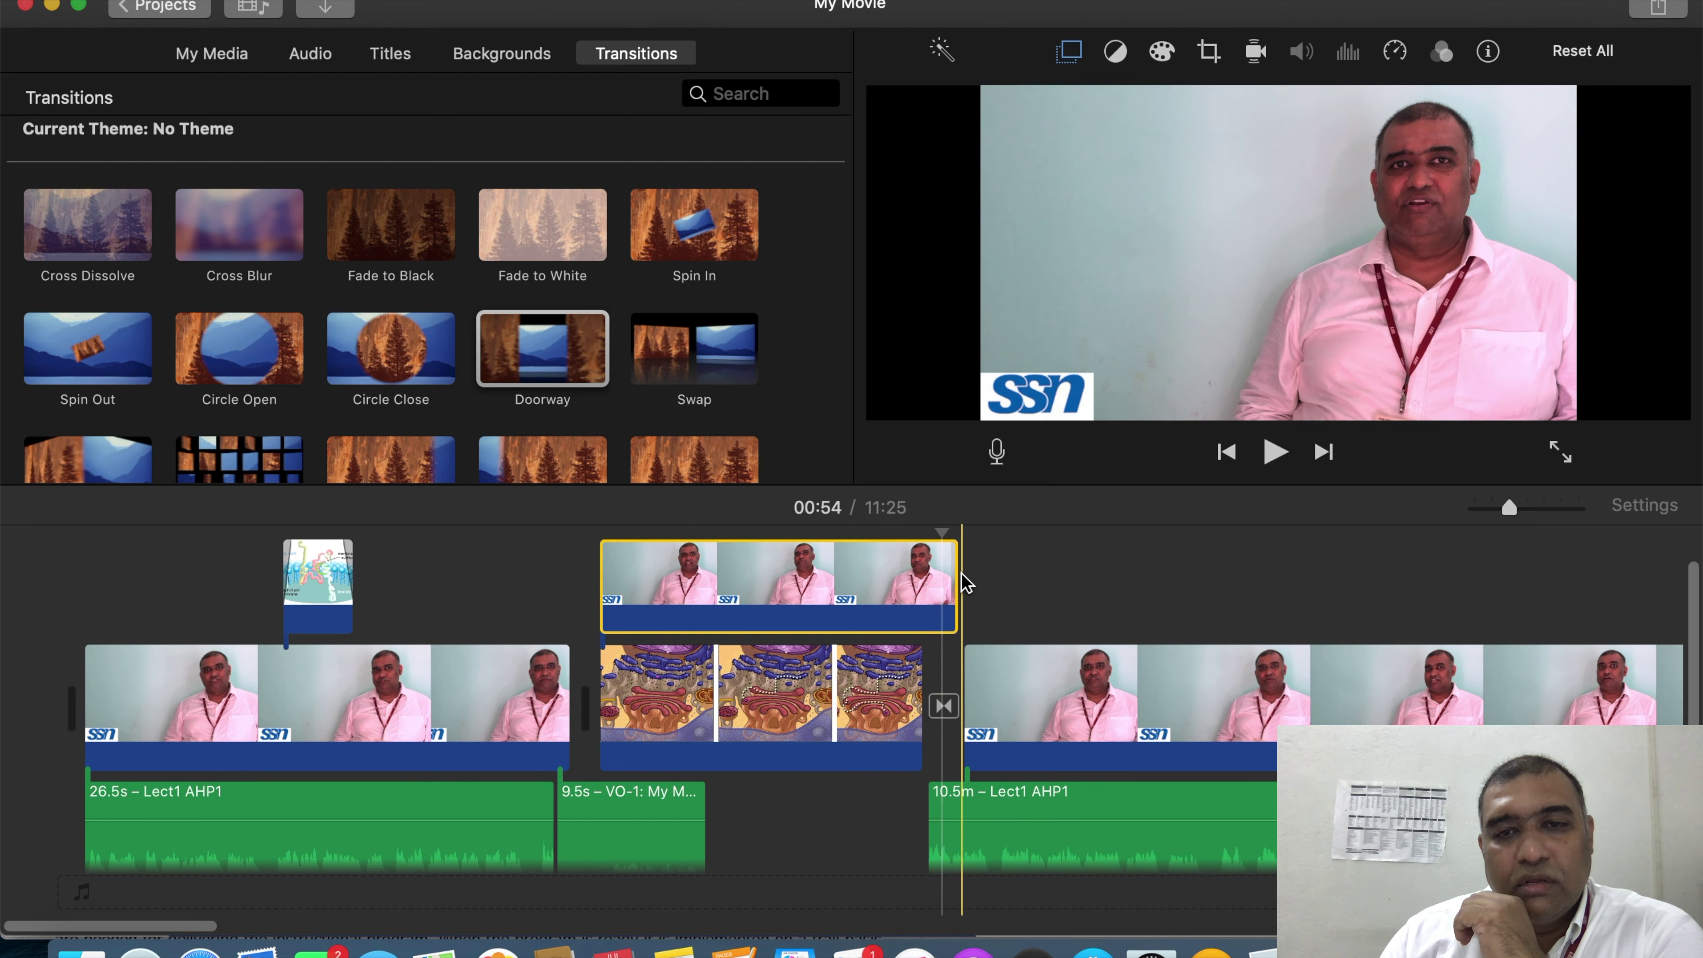
drag(959, 584, 923, 585)
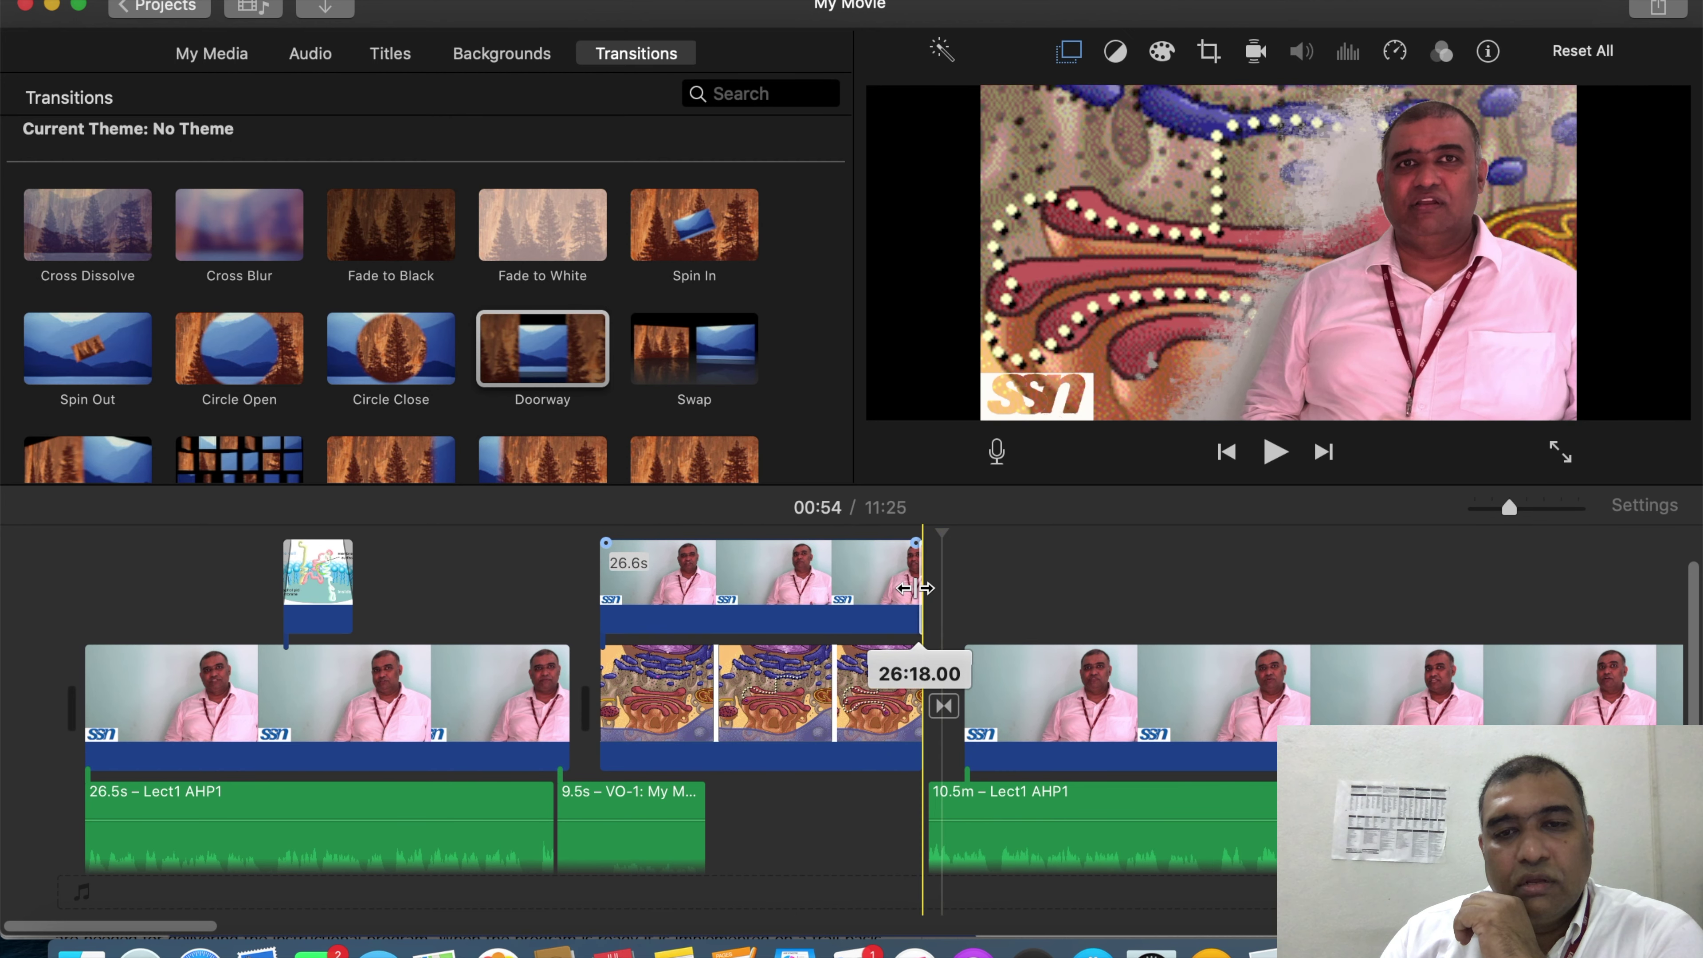
Step: Try to set the Doorway transition's duration to 3.0 s
click(944, 709)
double_click(946, 711)
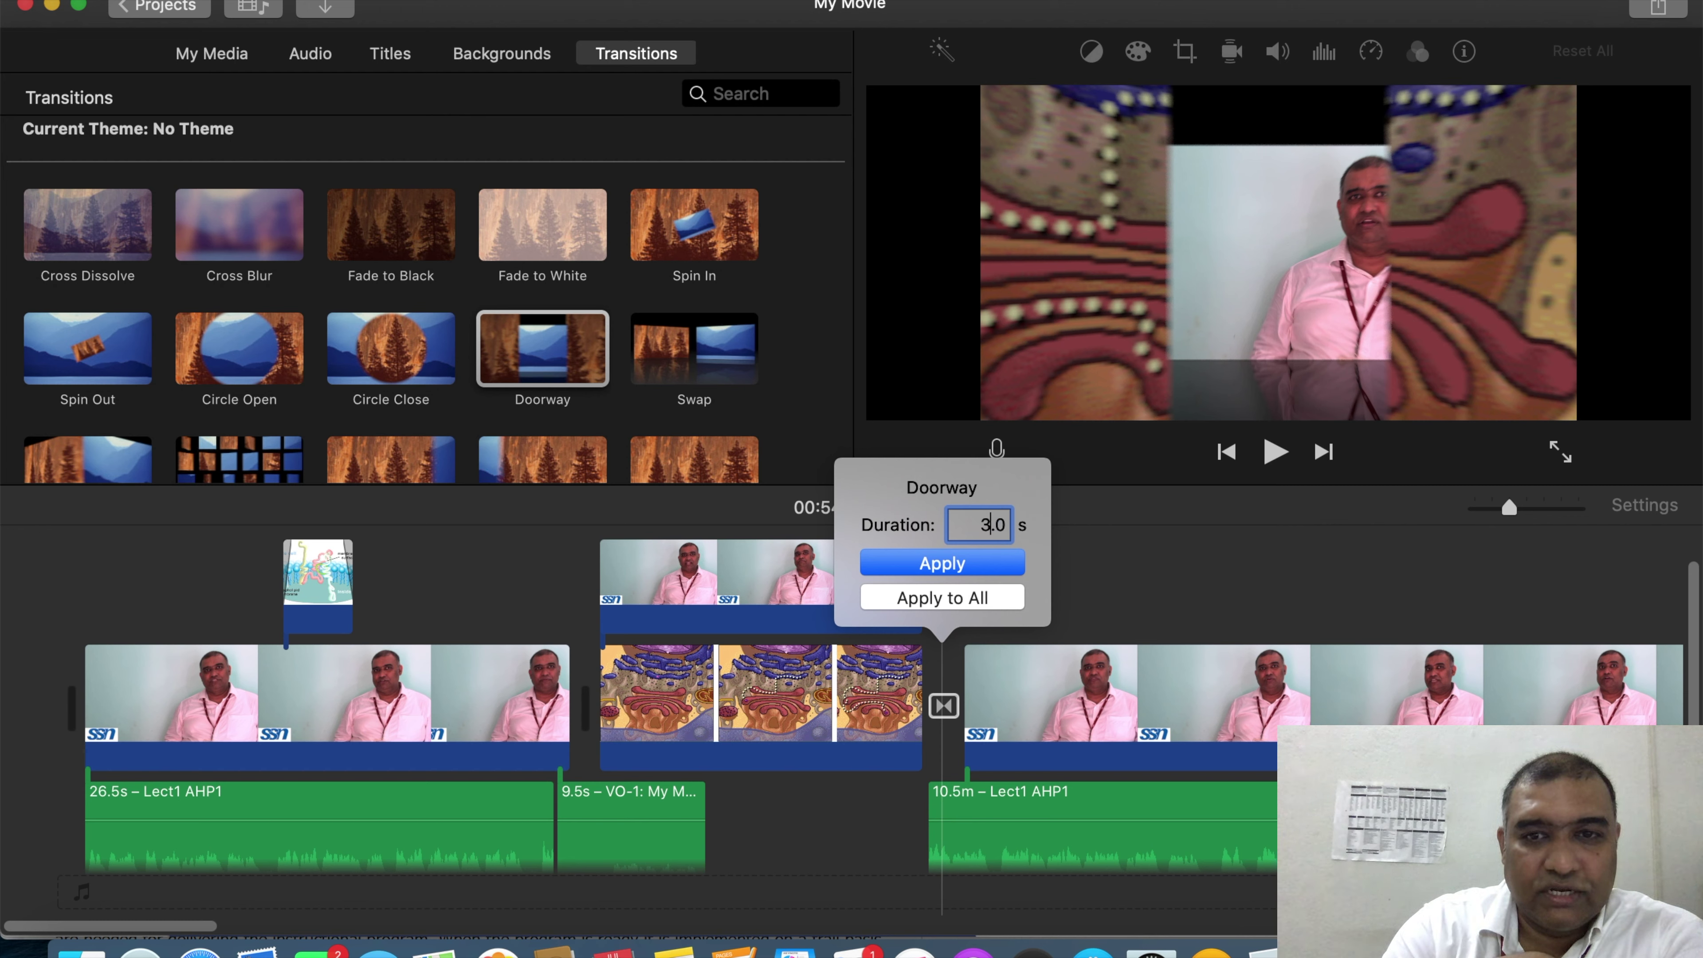
click(929, 566)
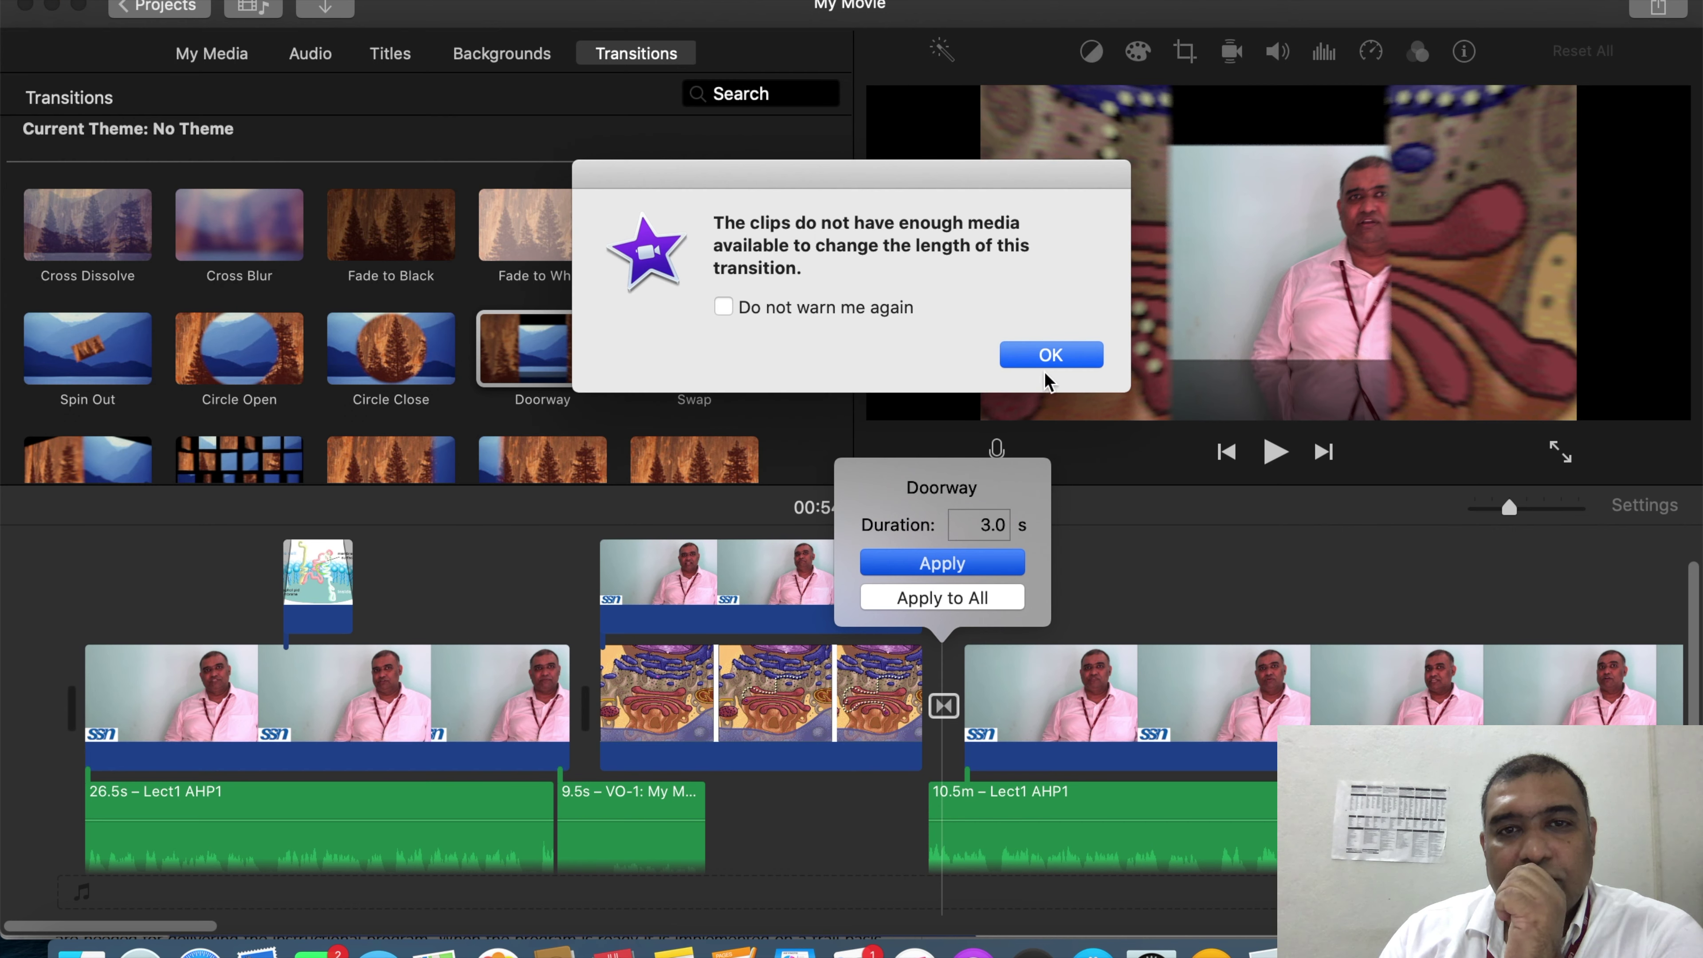
click(1051, 356)
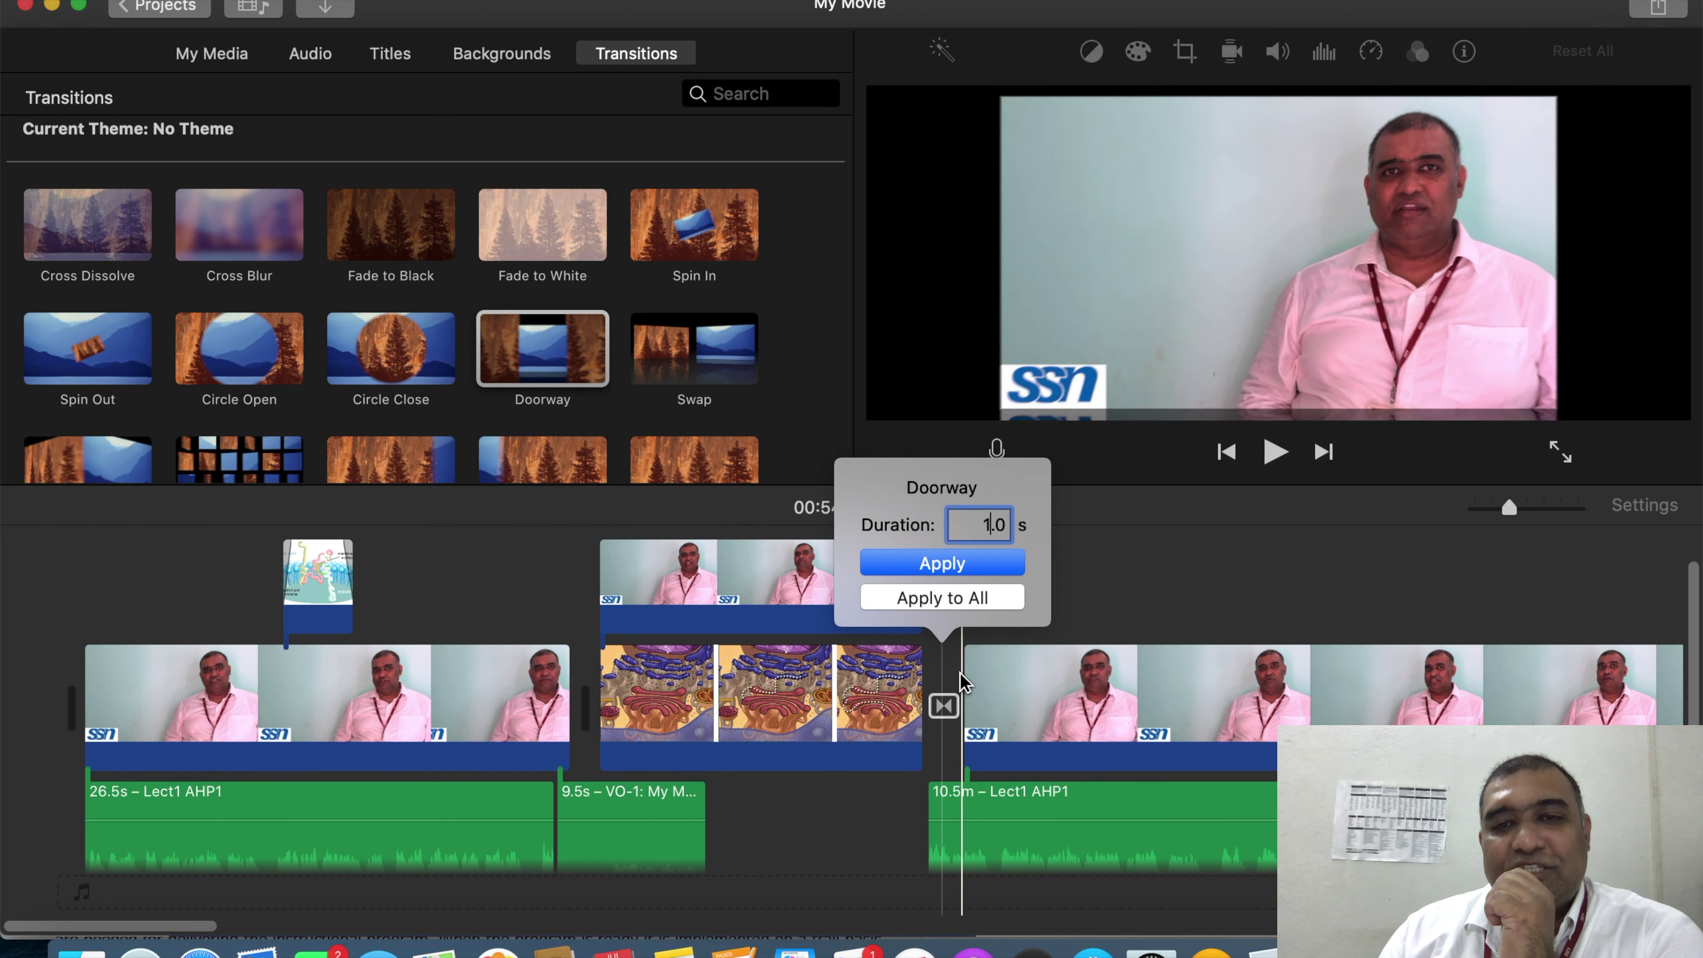
Step: Play the movie full screen from 00:44 through the Doorway transition, leave full screen and stop at 01:00
click(882, 697)
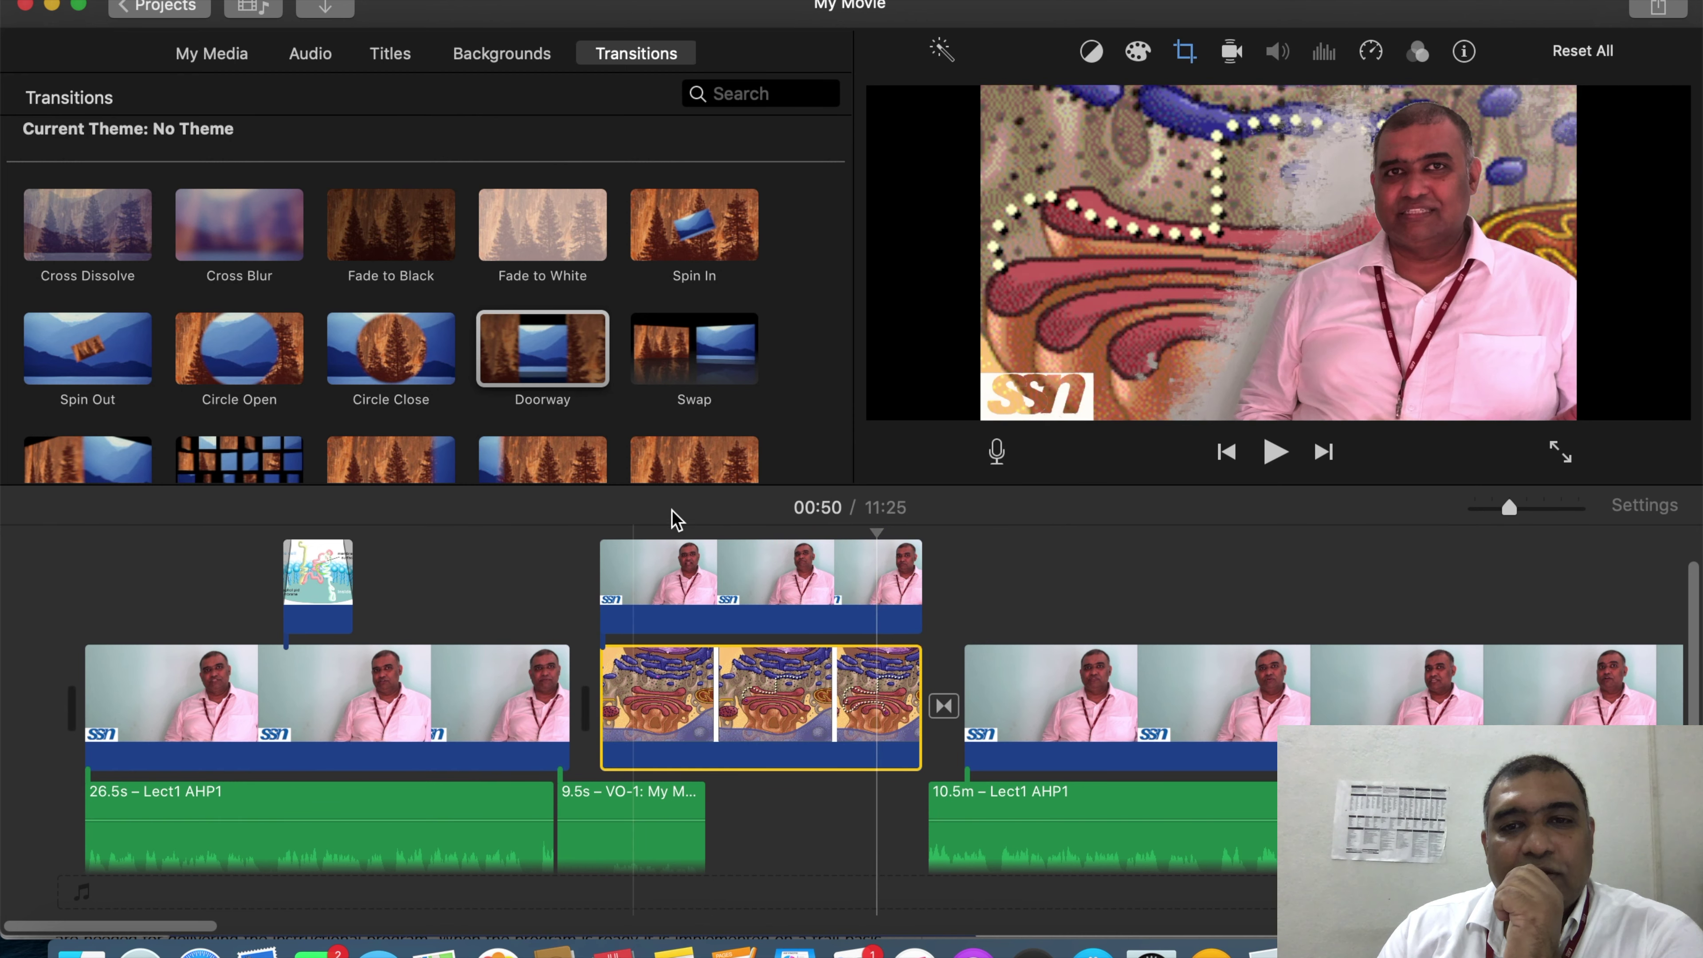
click(802, 584)
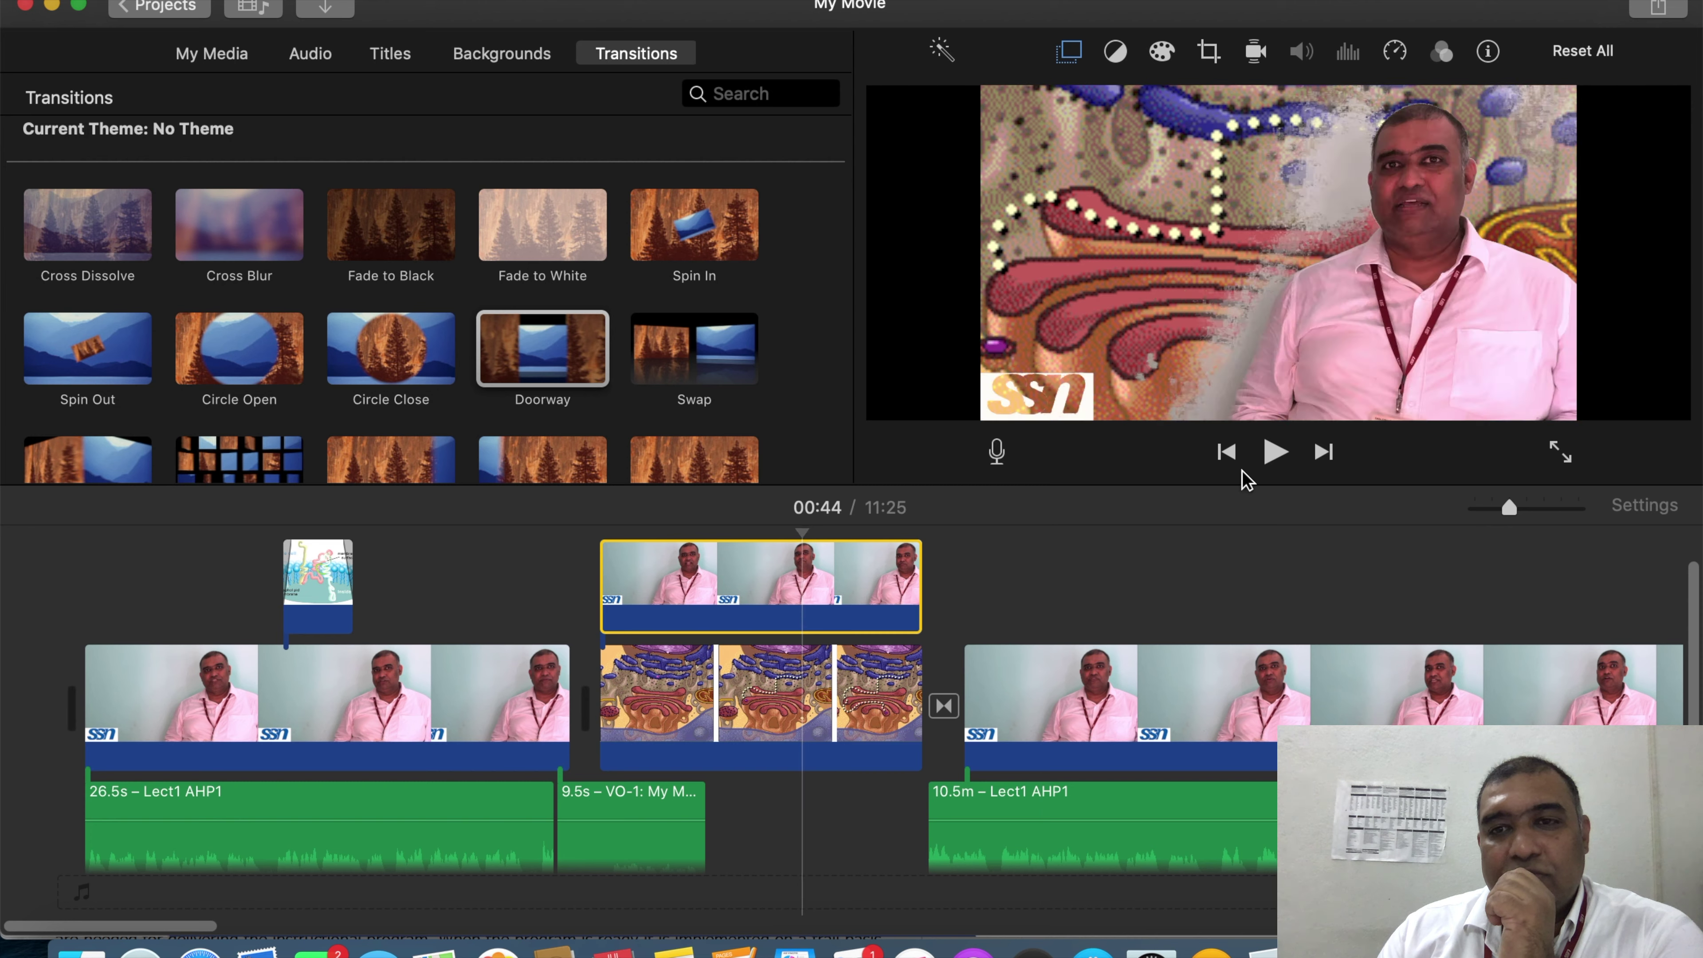
click(1559, 456)
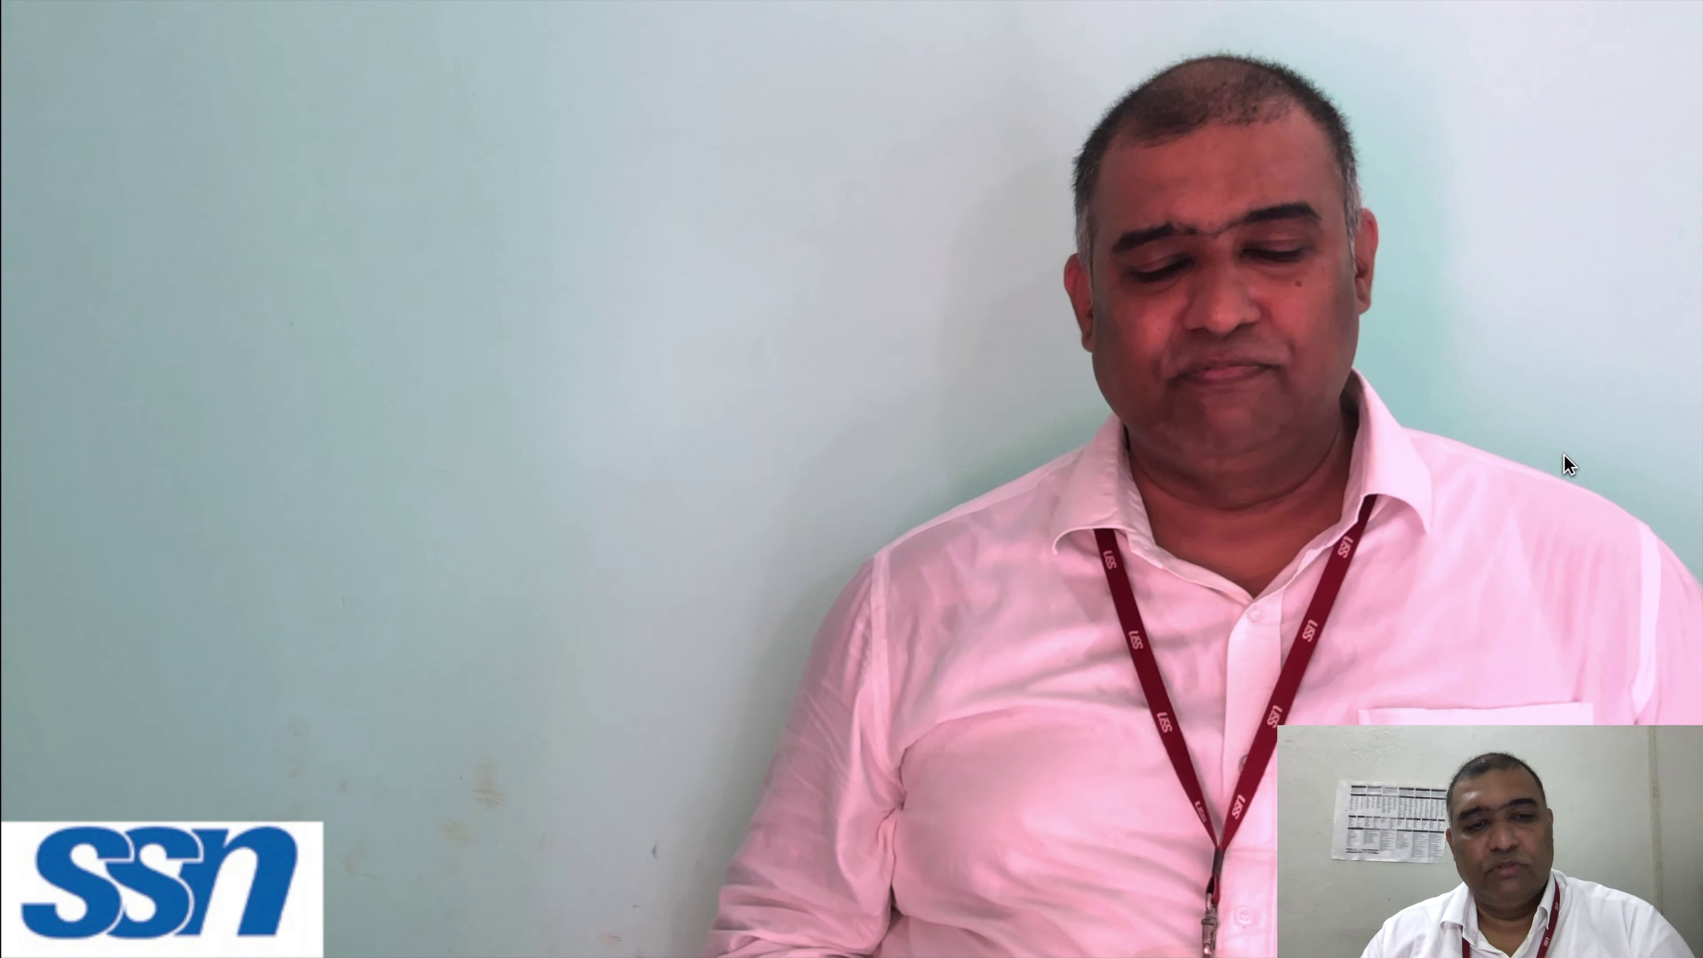
key(Escape)
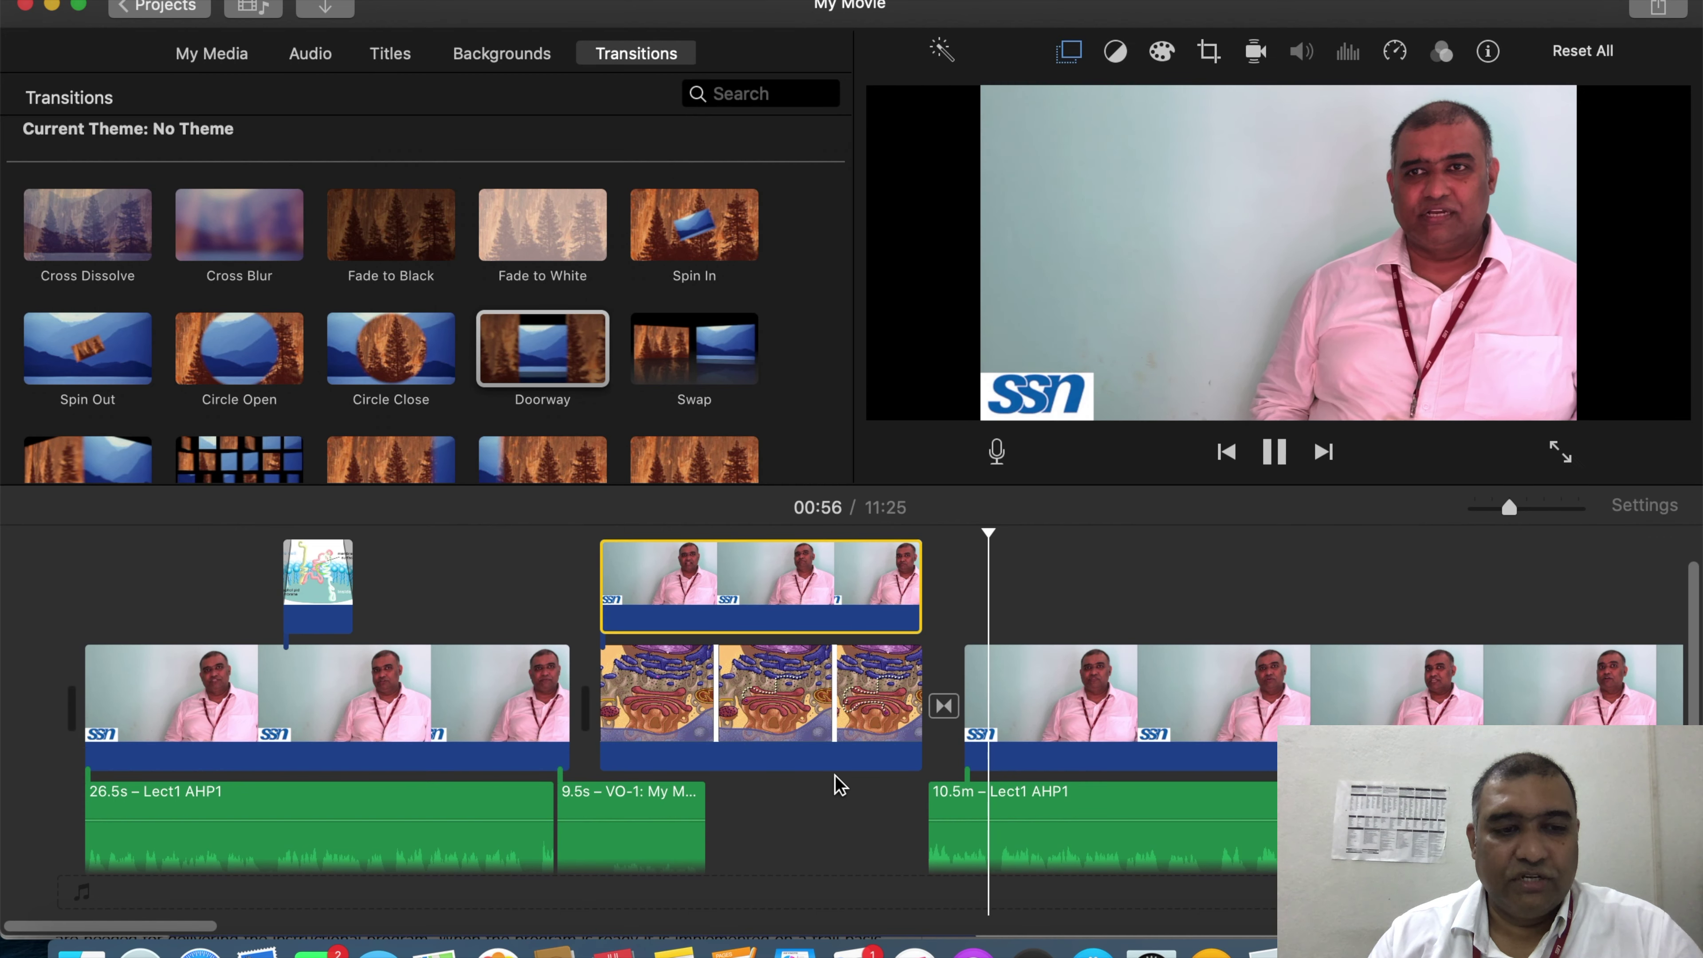
click(1274, 451)
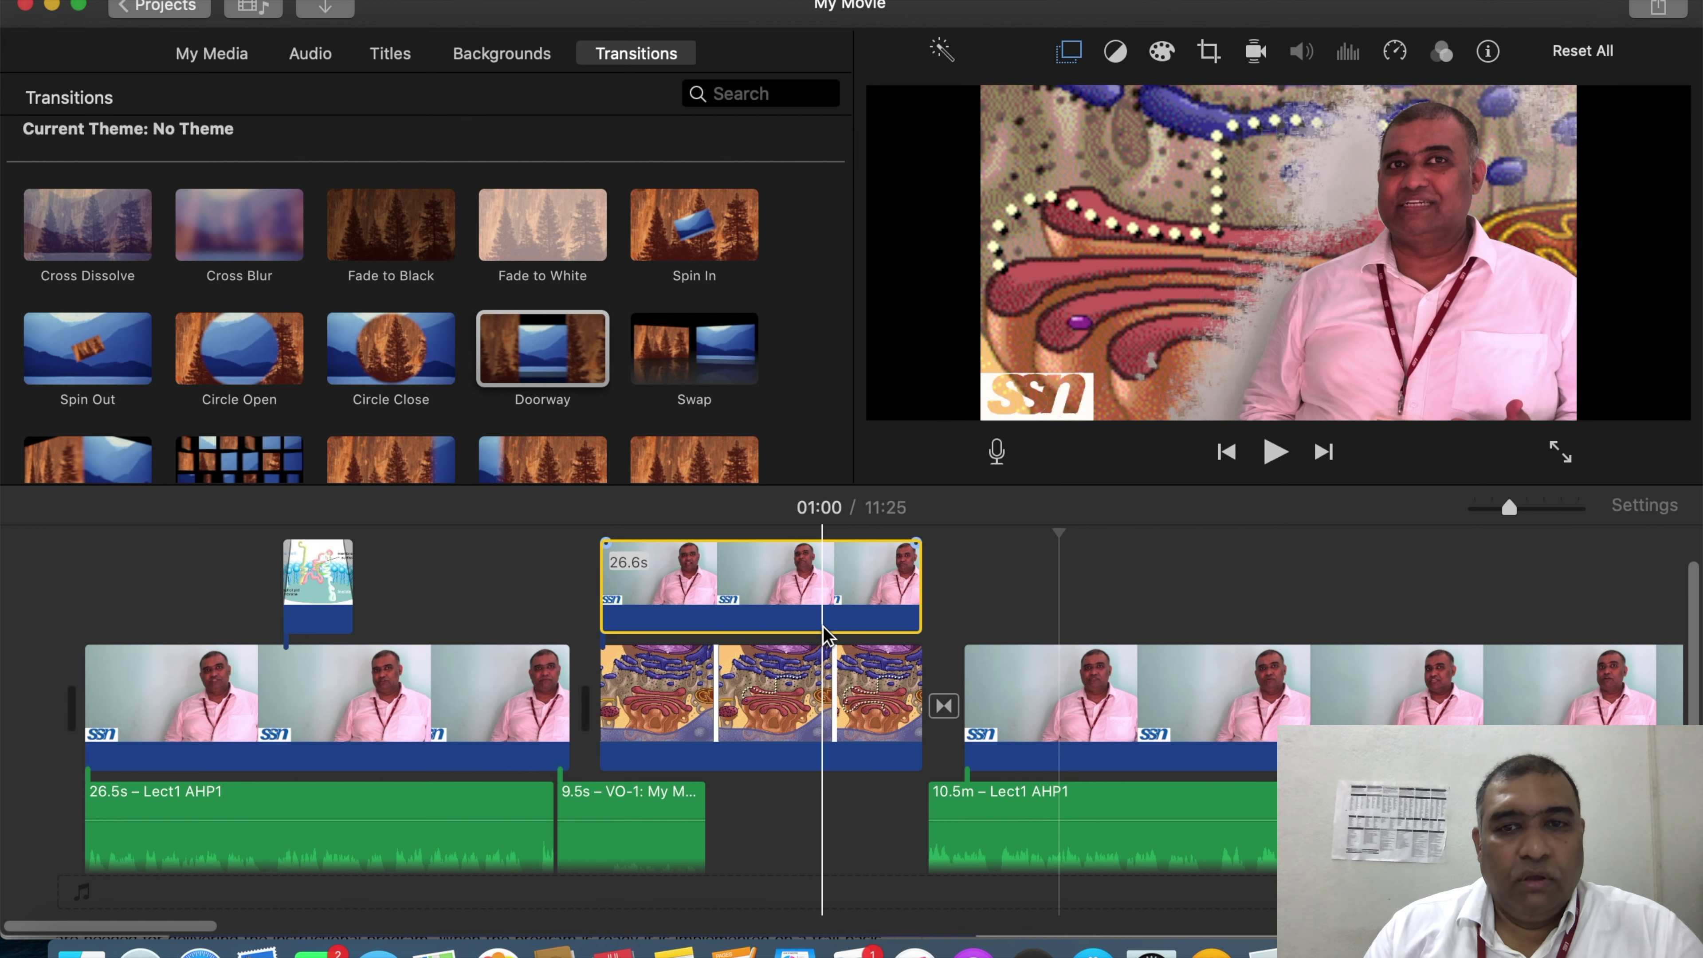
scroll(828, 638, right, 2)
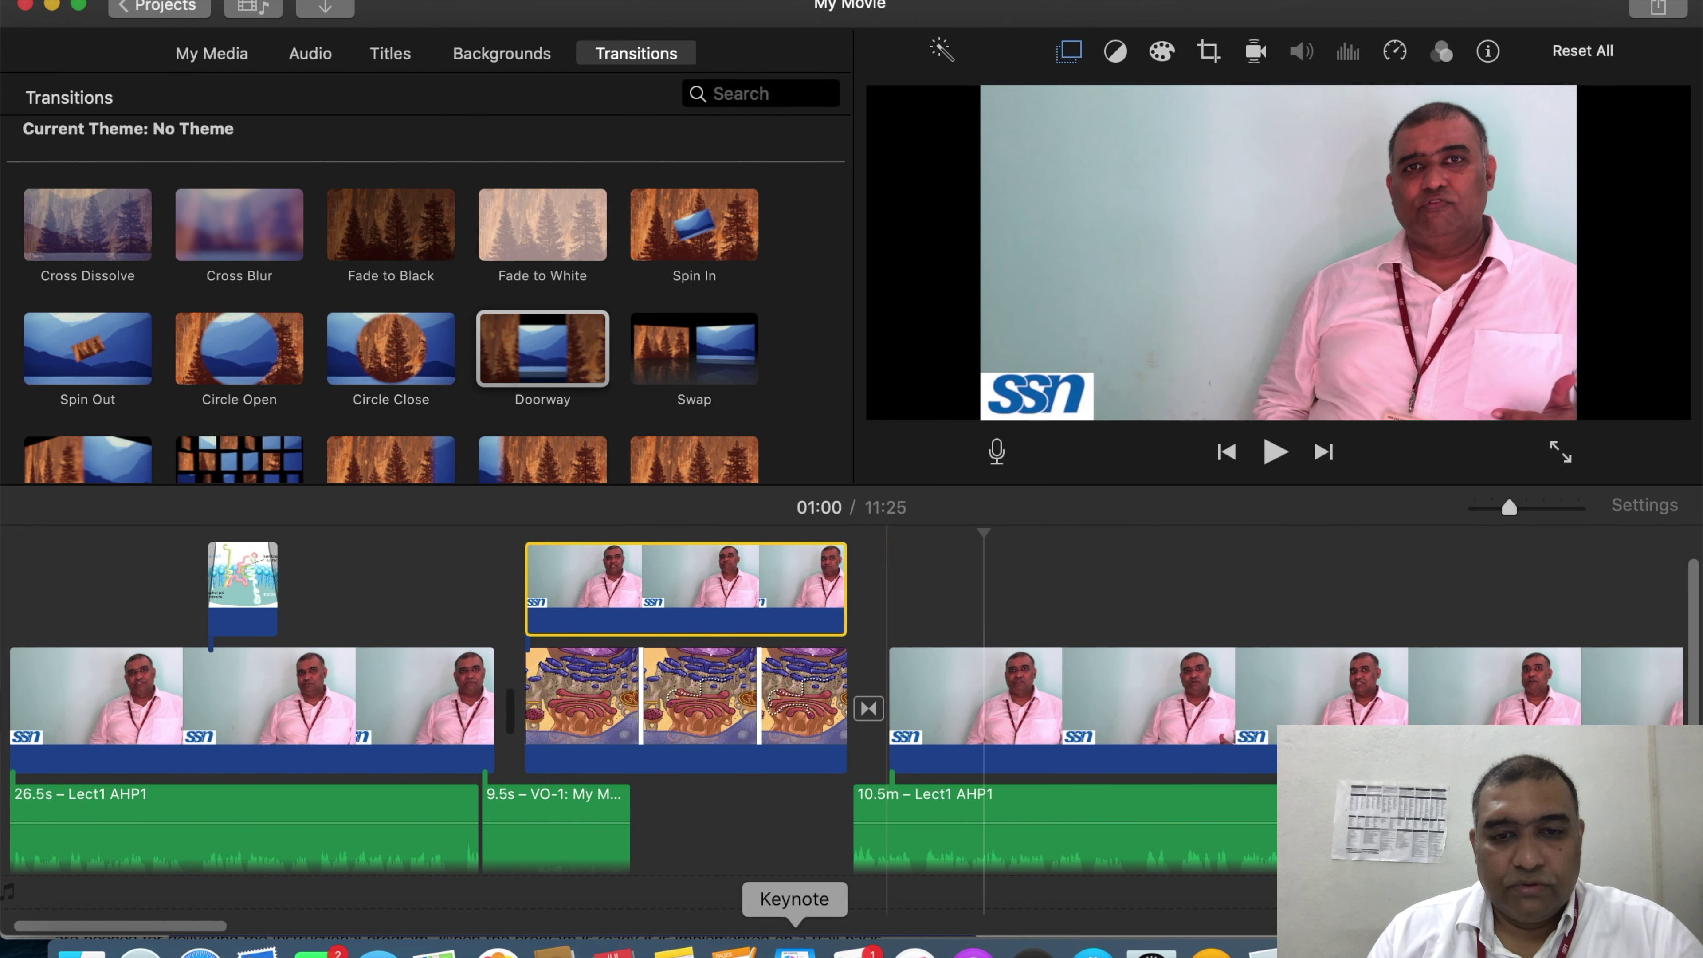
Step: Switch to Keynote and review the slides on transitions and on adding photos, making them move and cropping
click(794, 951)
key(Down)
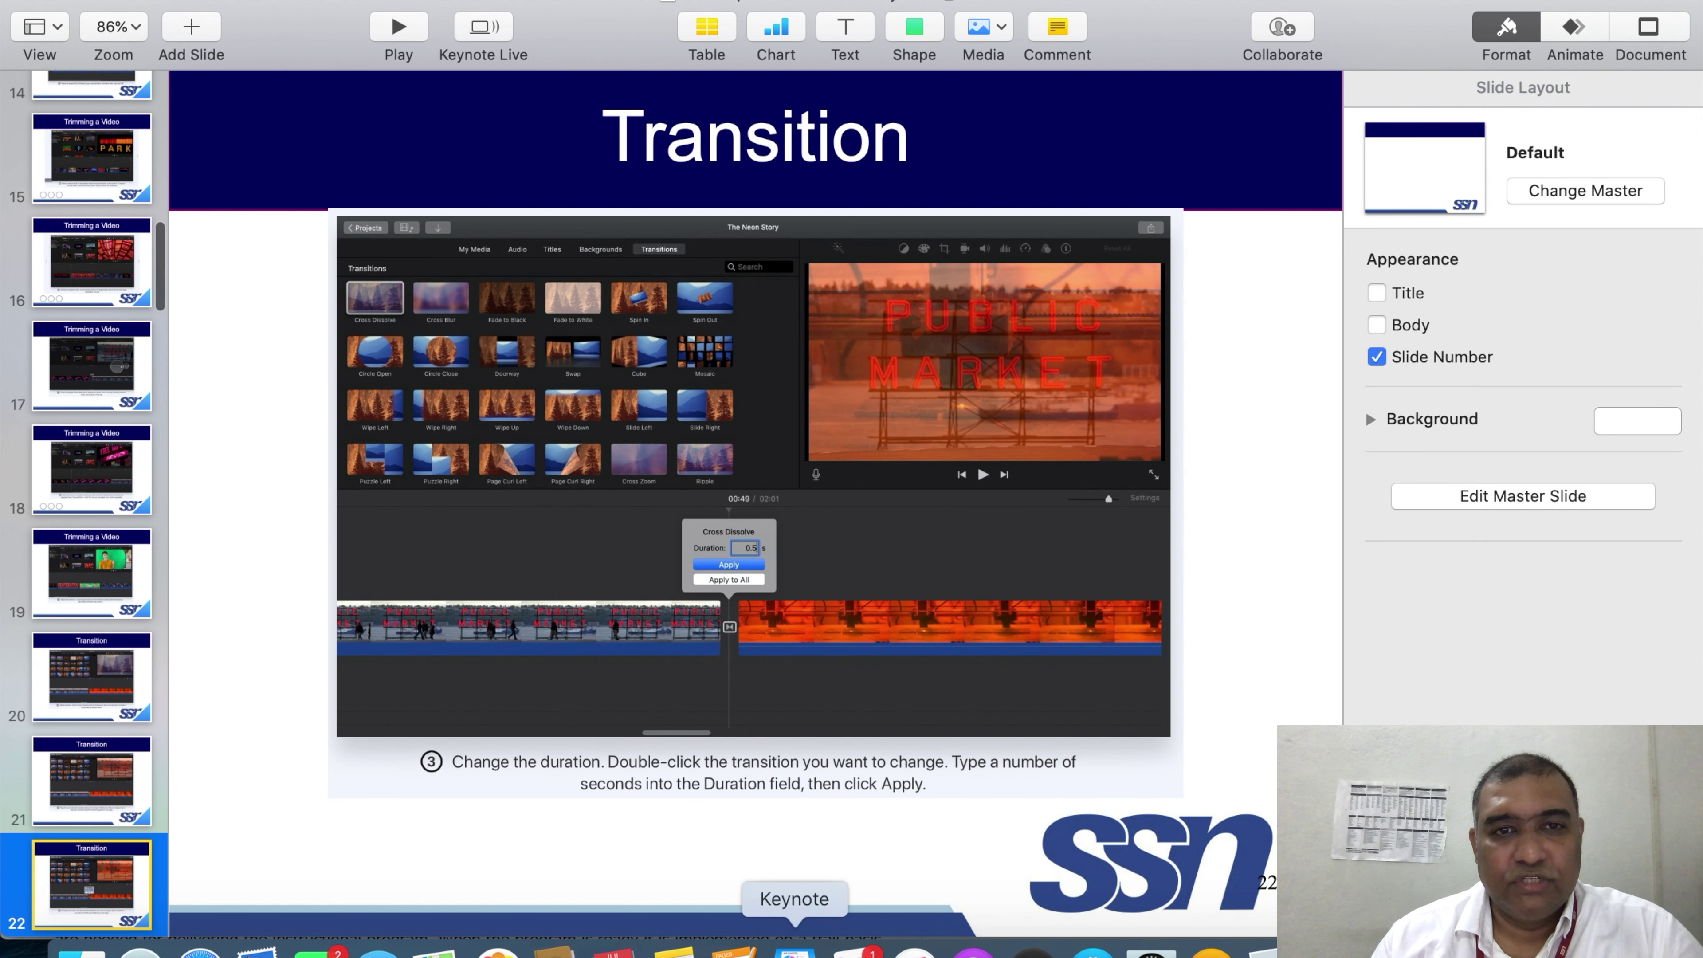
key(Down)
key(Down)
key(Down)
key(Down)
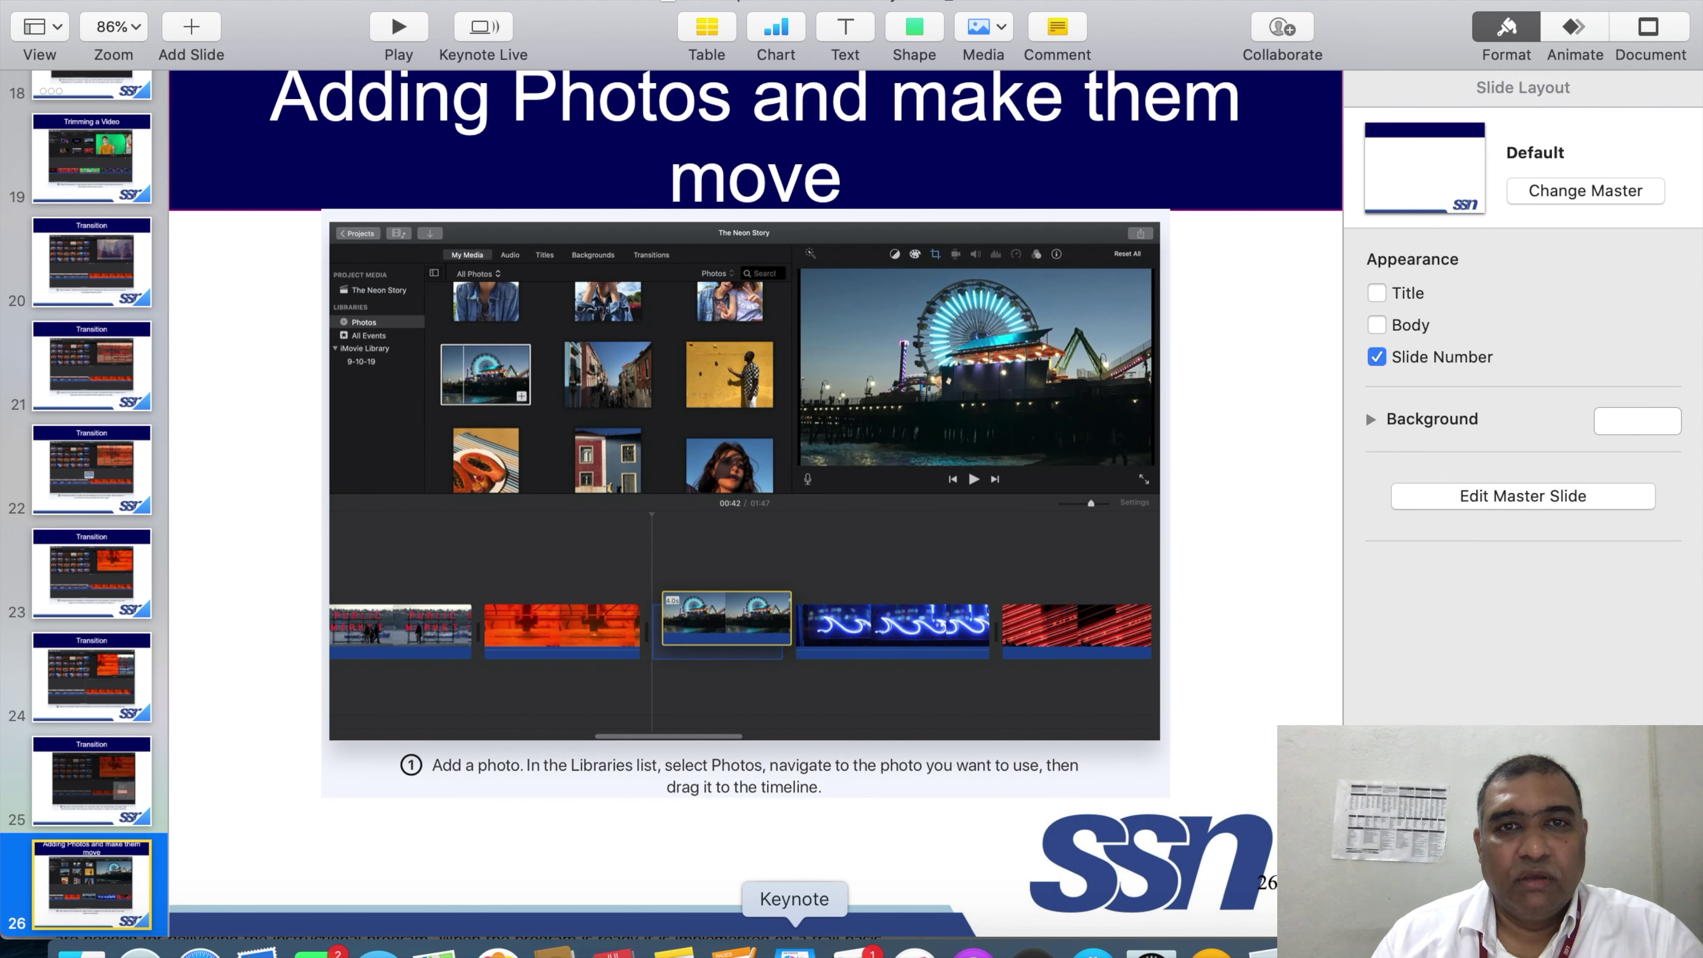
key(Down)
key(Down)
key(Down)
key(Down)
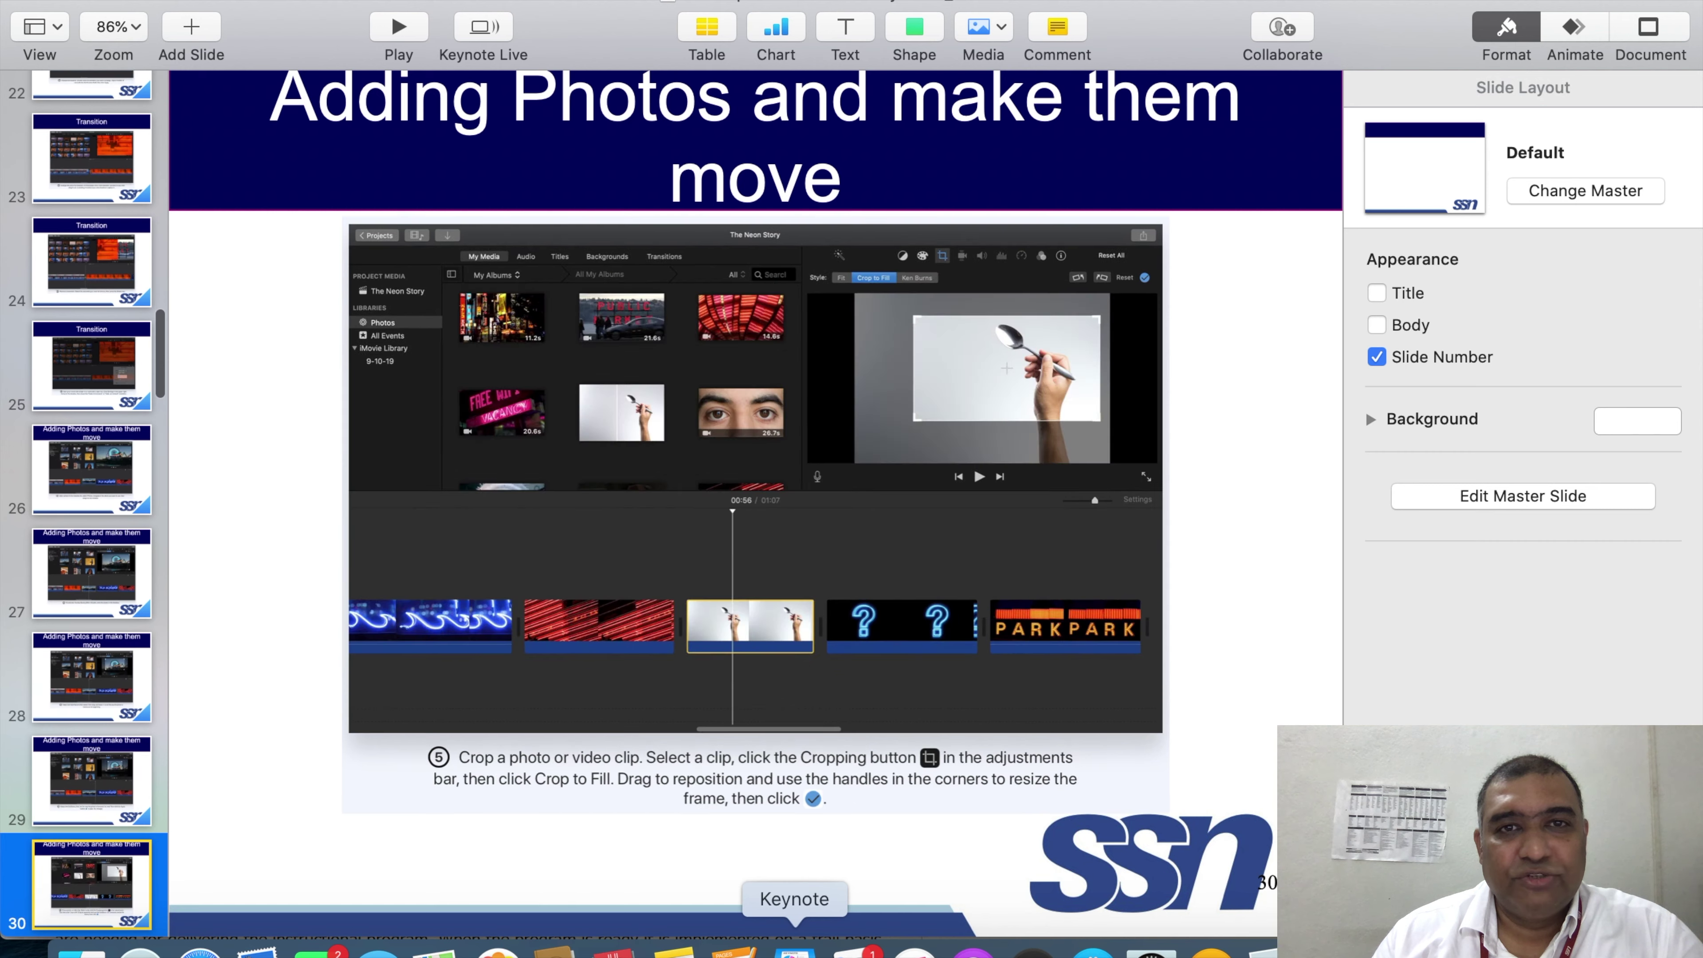
key(Down)
key(Down)
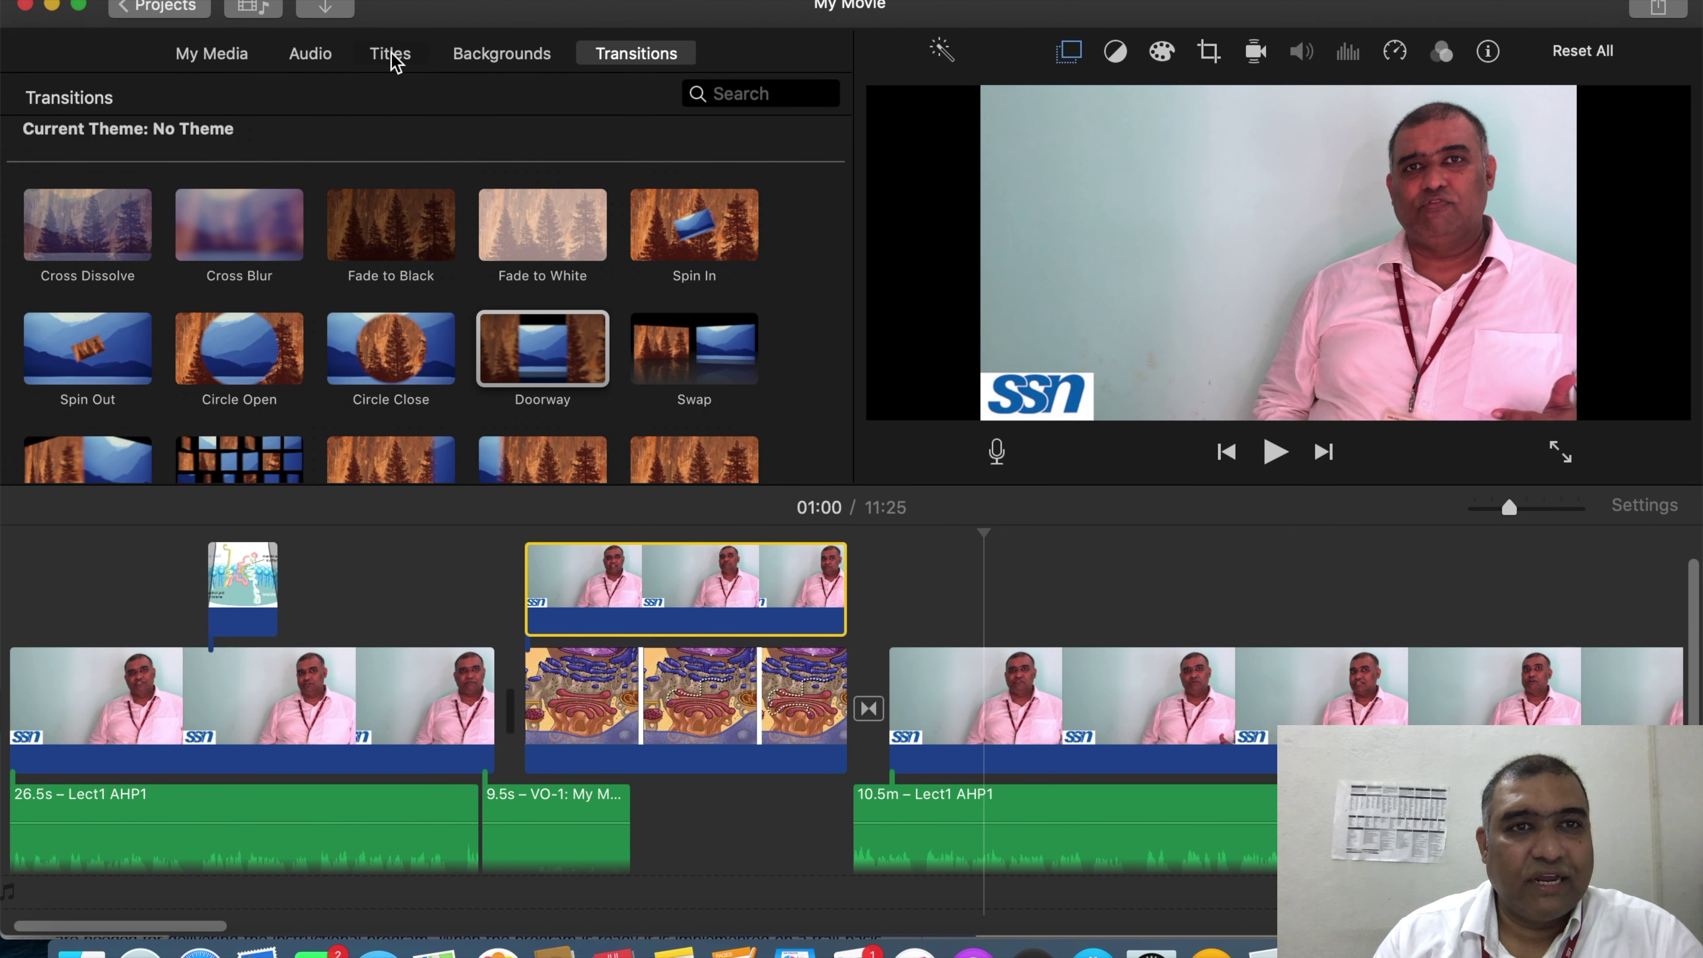
Step: Add an Expand Lower Third title above the lecture clip at about 01:02 and select it for editing
click(392, 55)
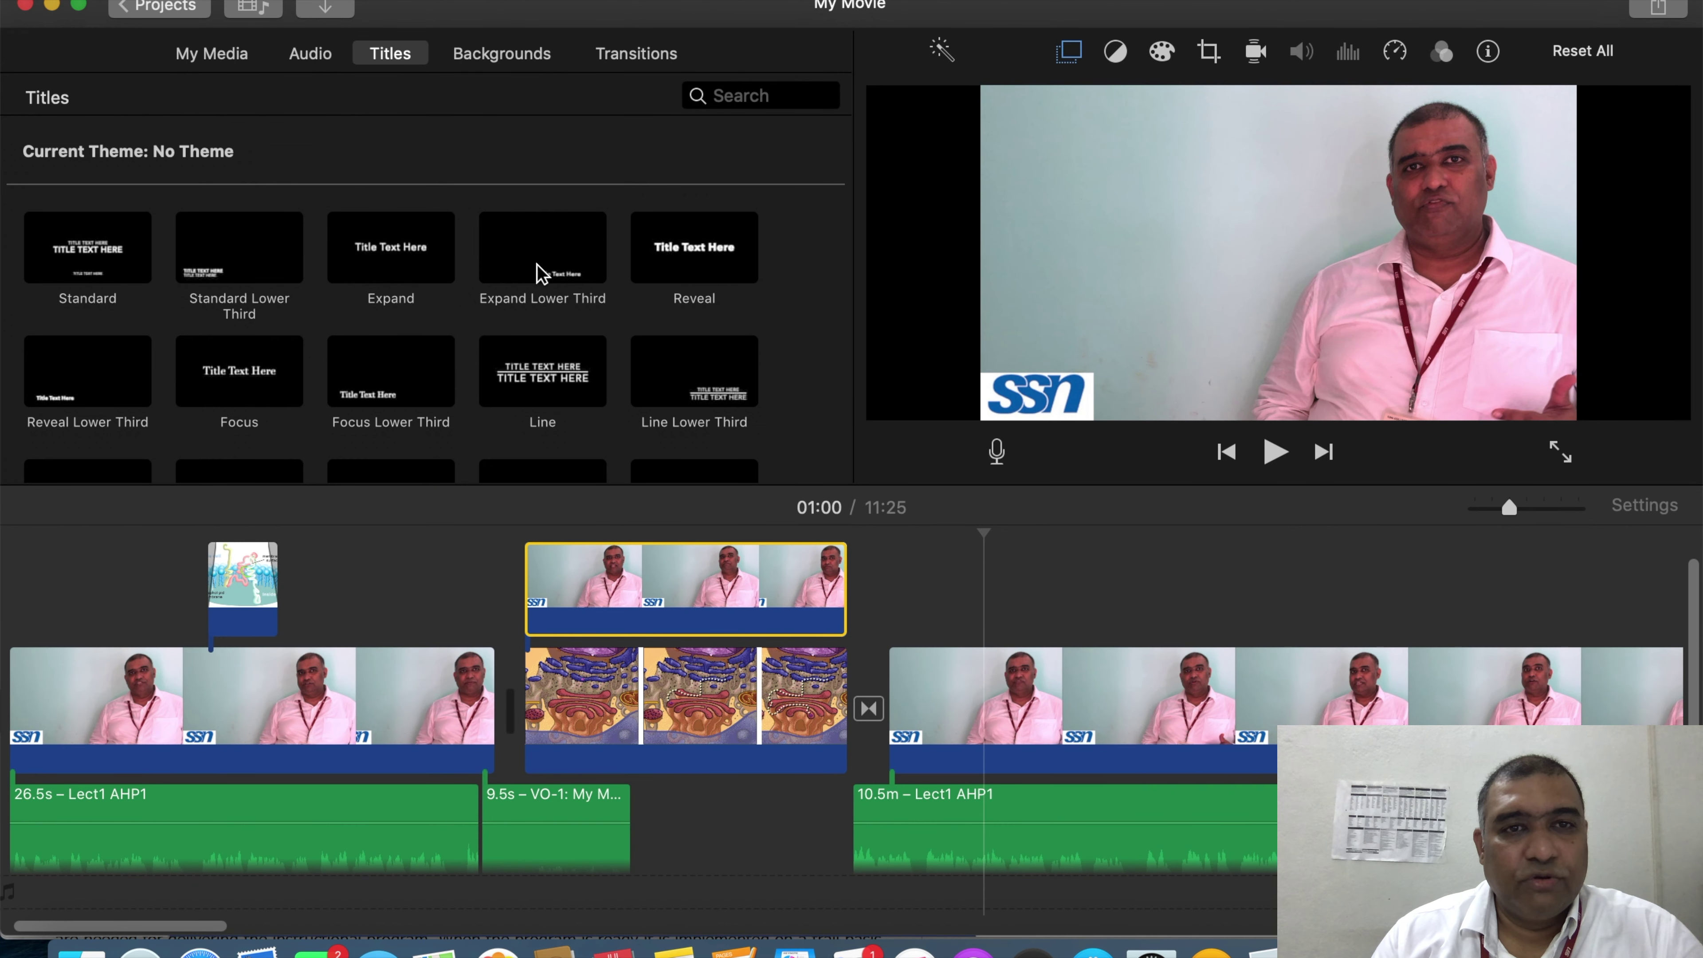
drag(542, 275, 1021, 620)
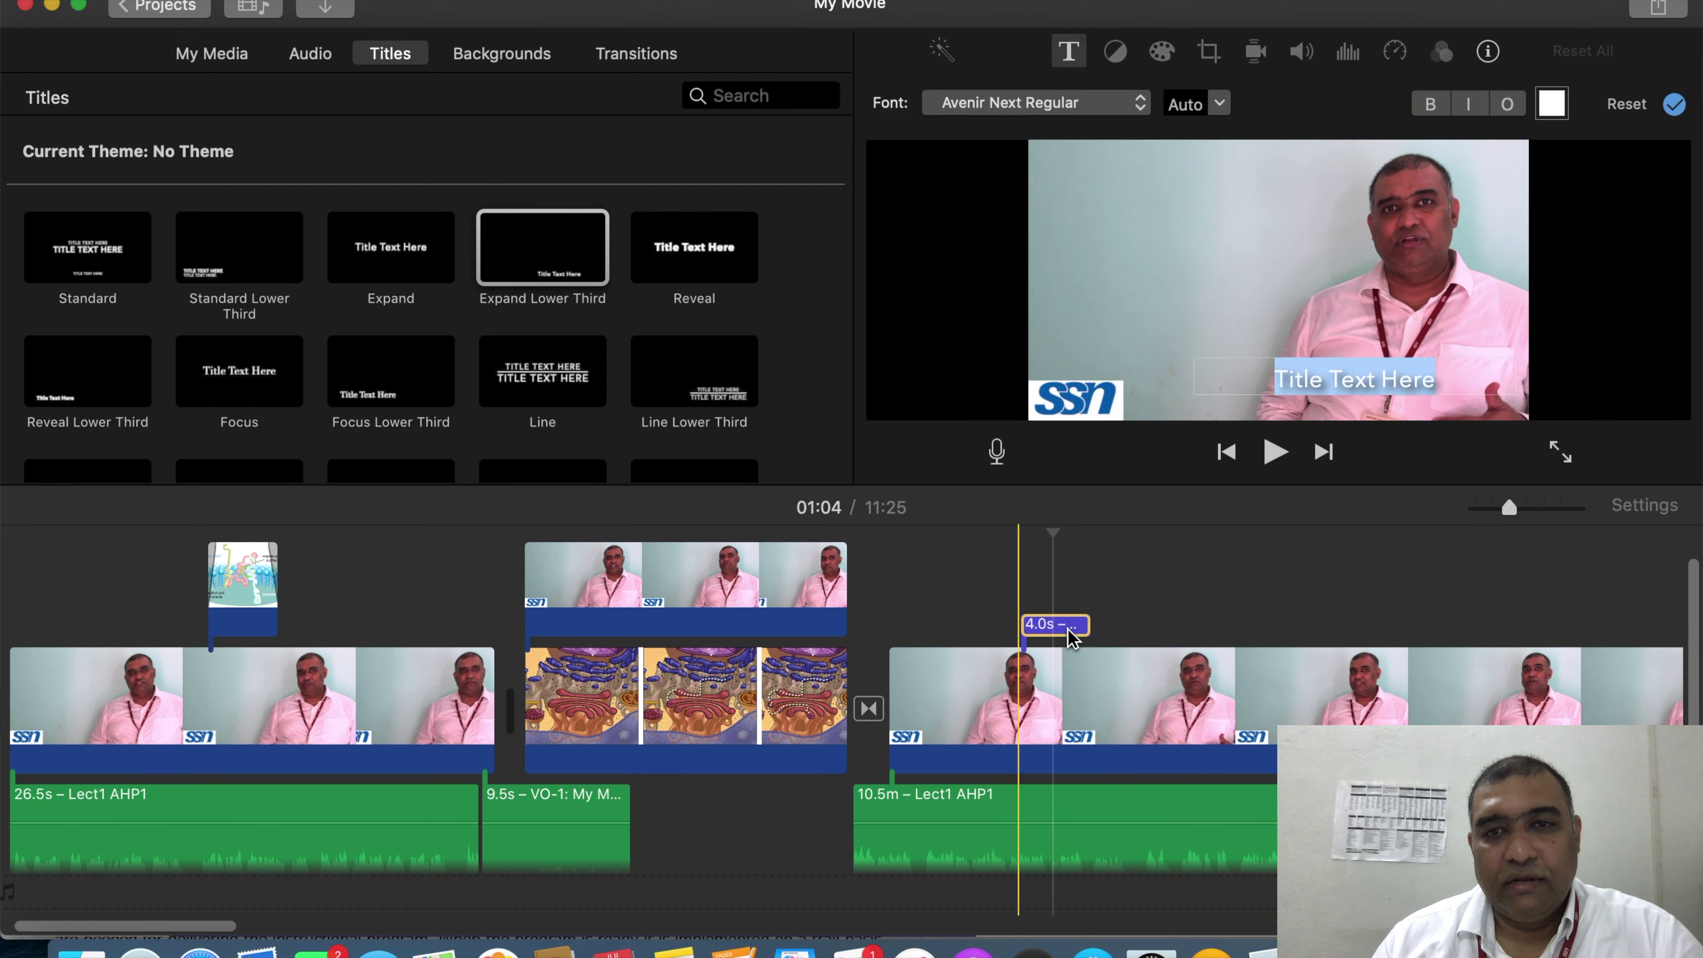
double_click(1332, 372)
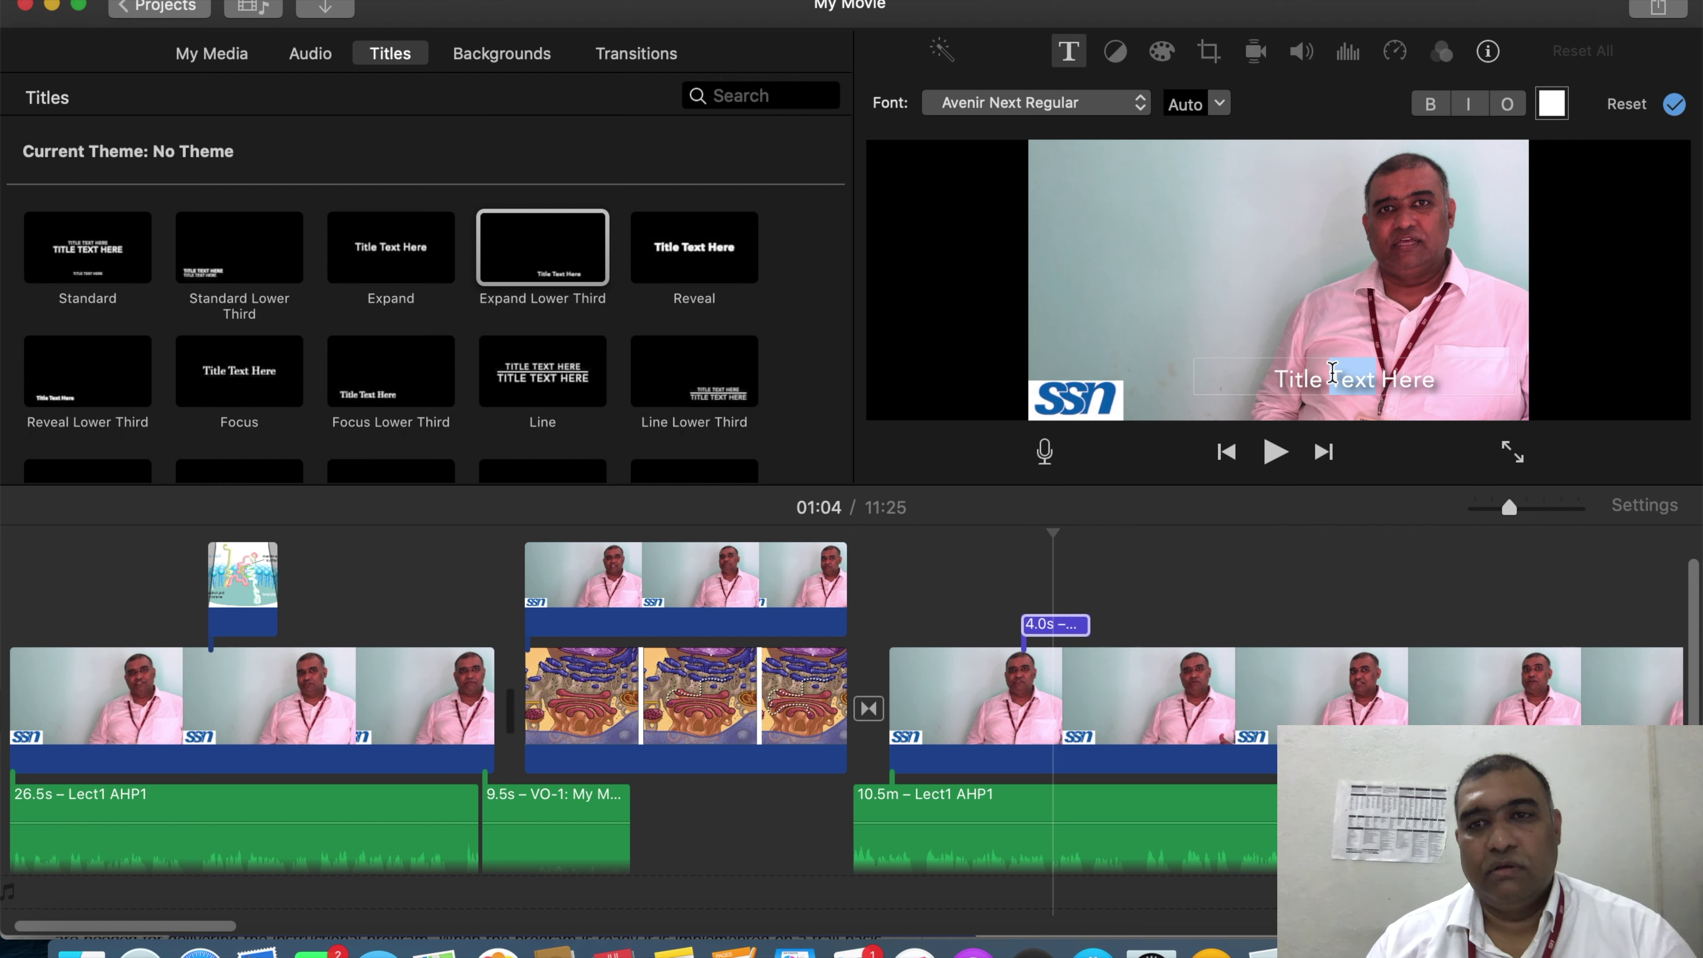
triple_click(1332, 372)
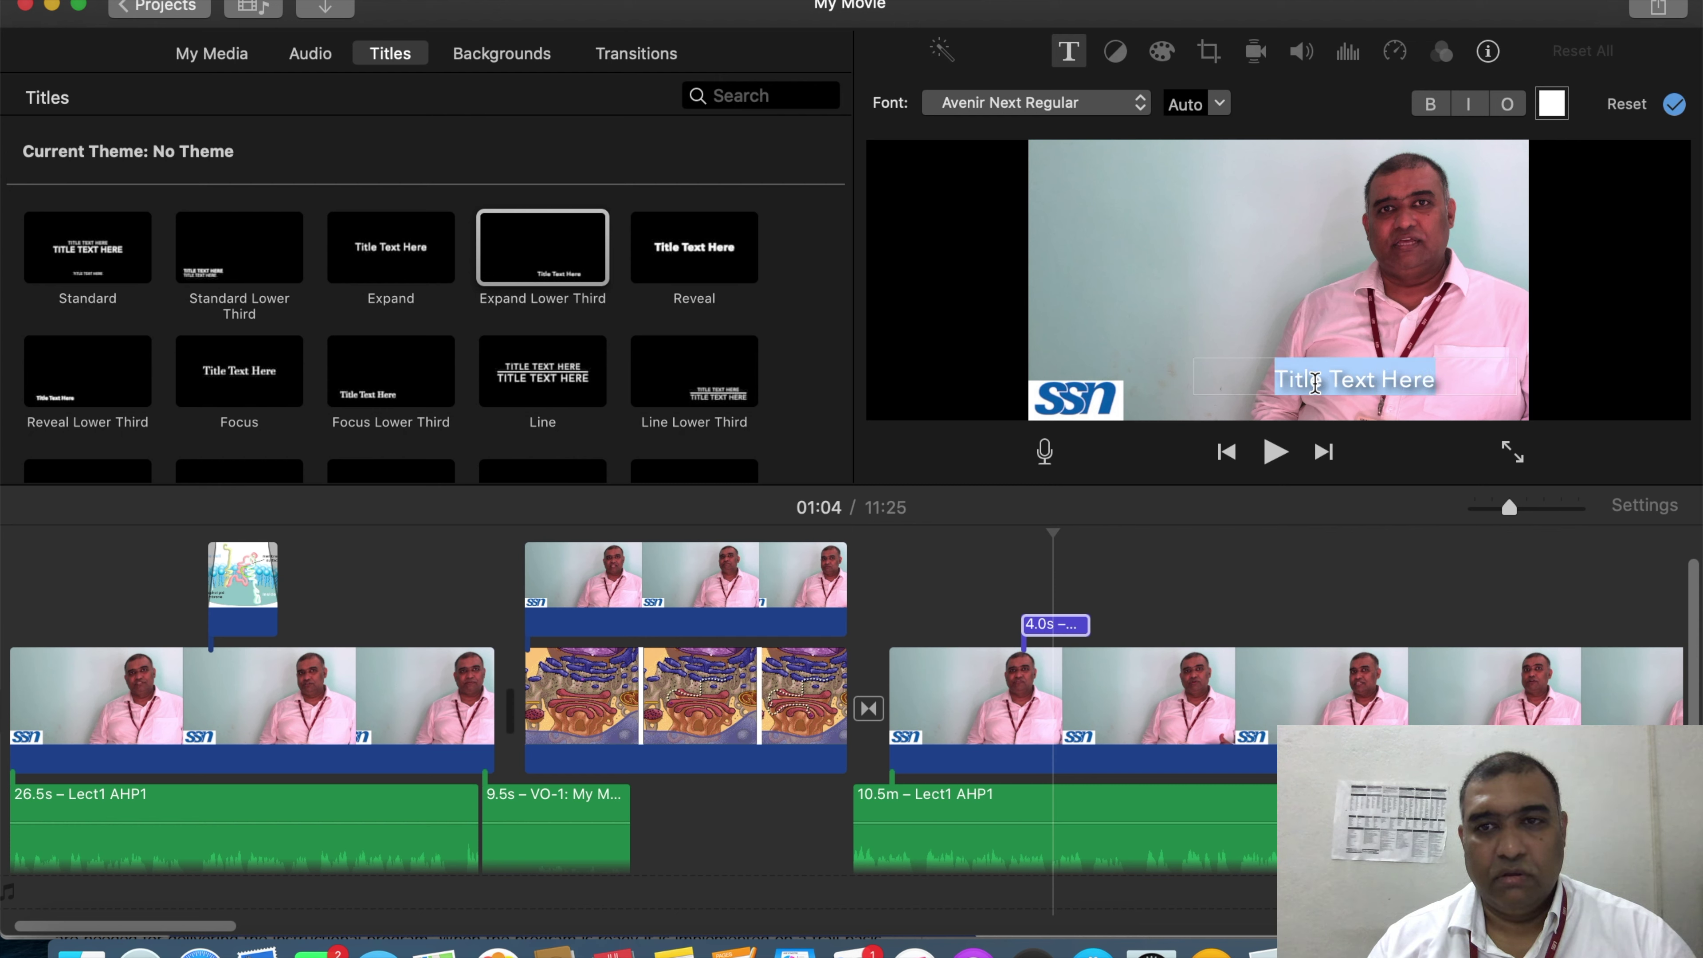
click(1075, 625)
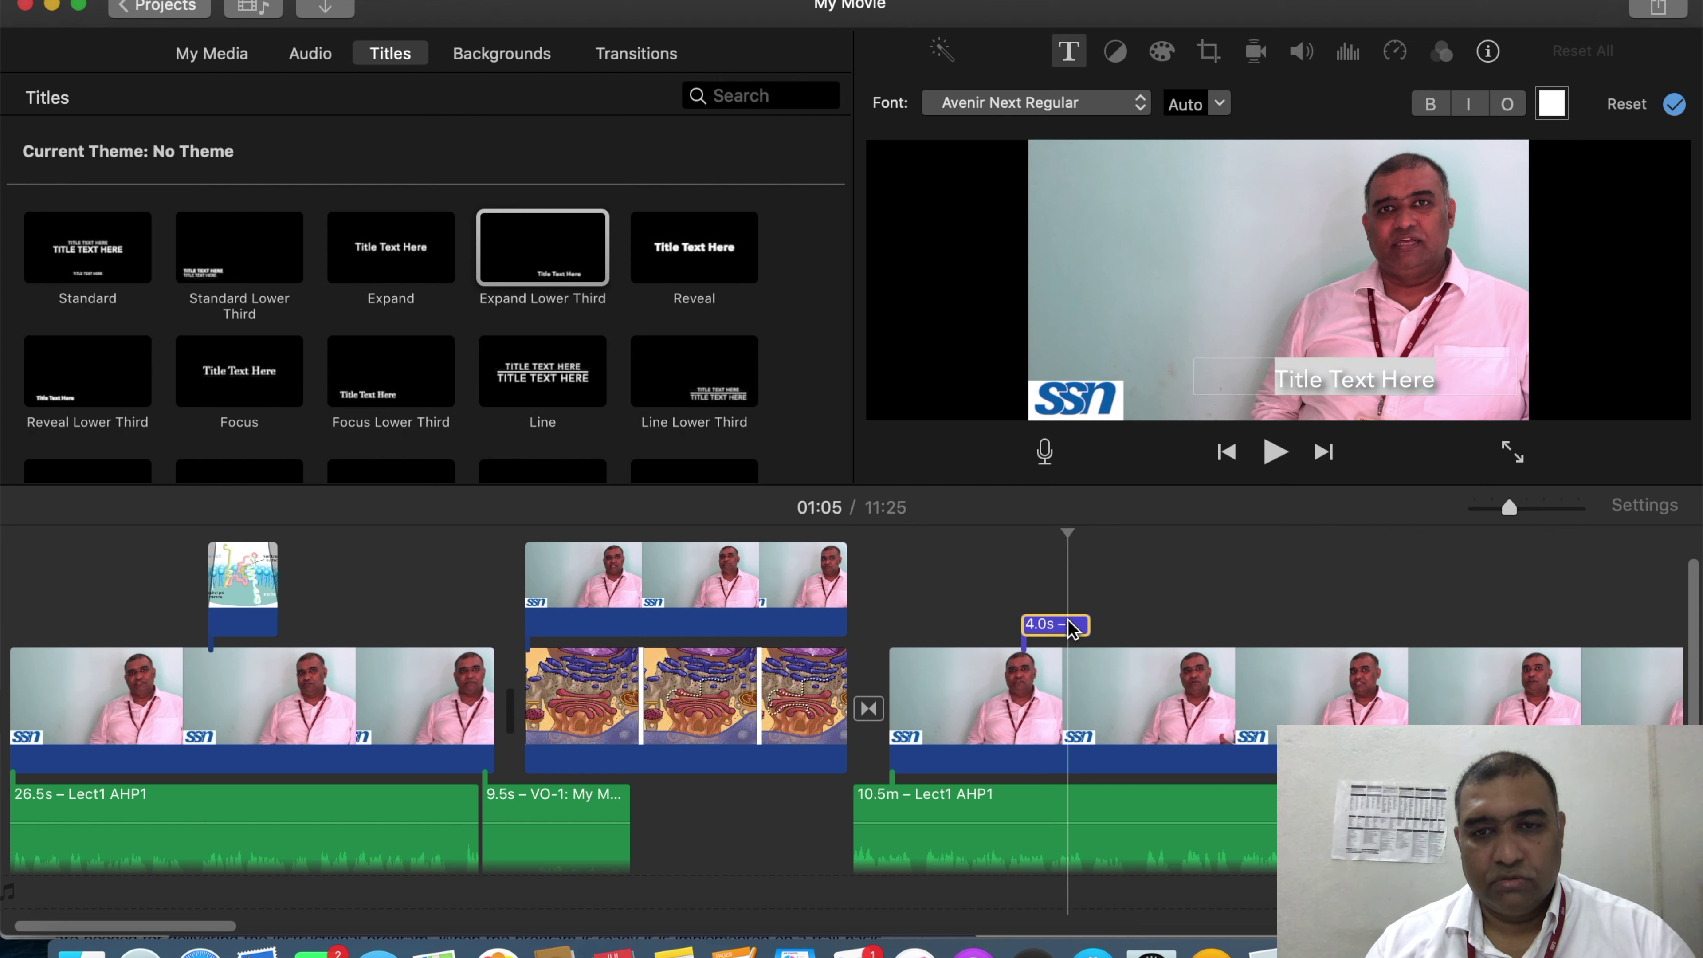
click(1070, 628)
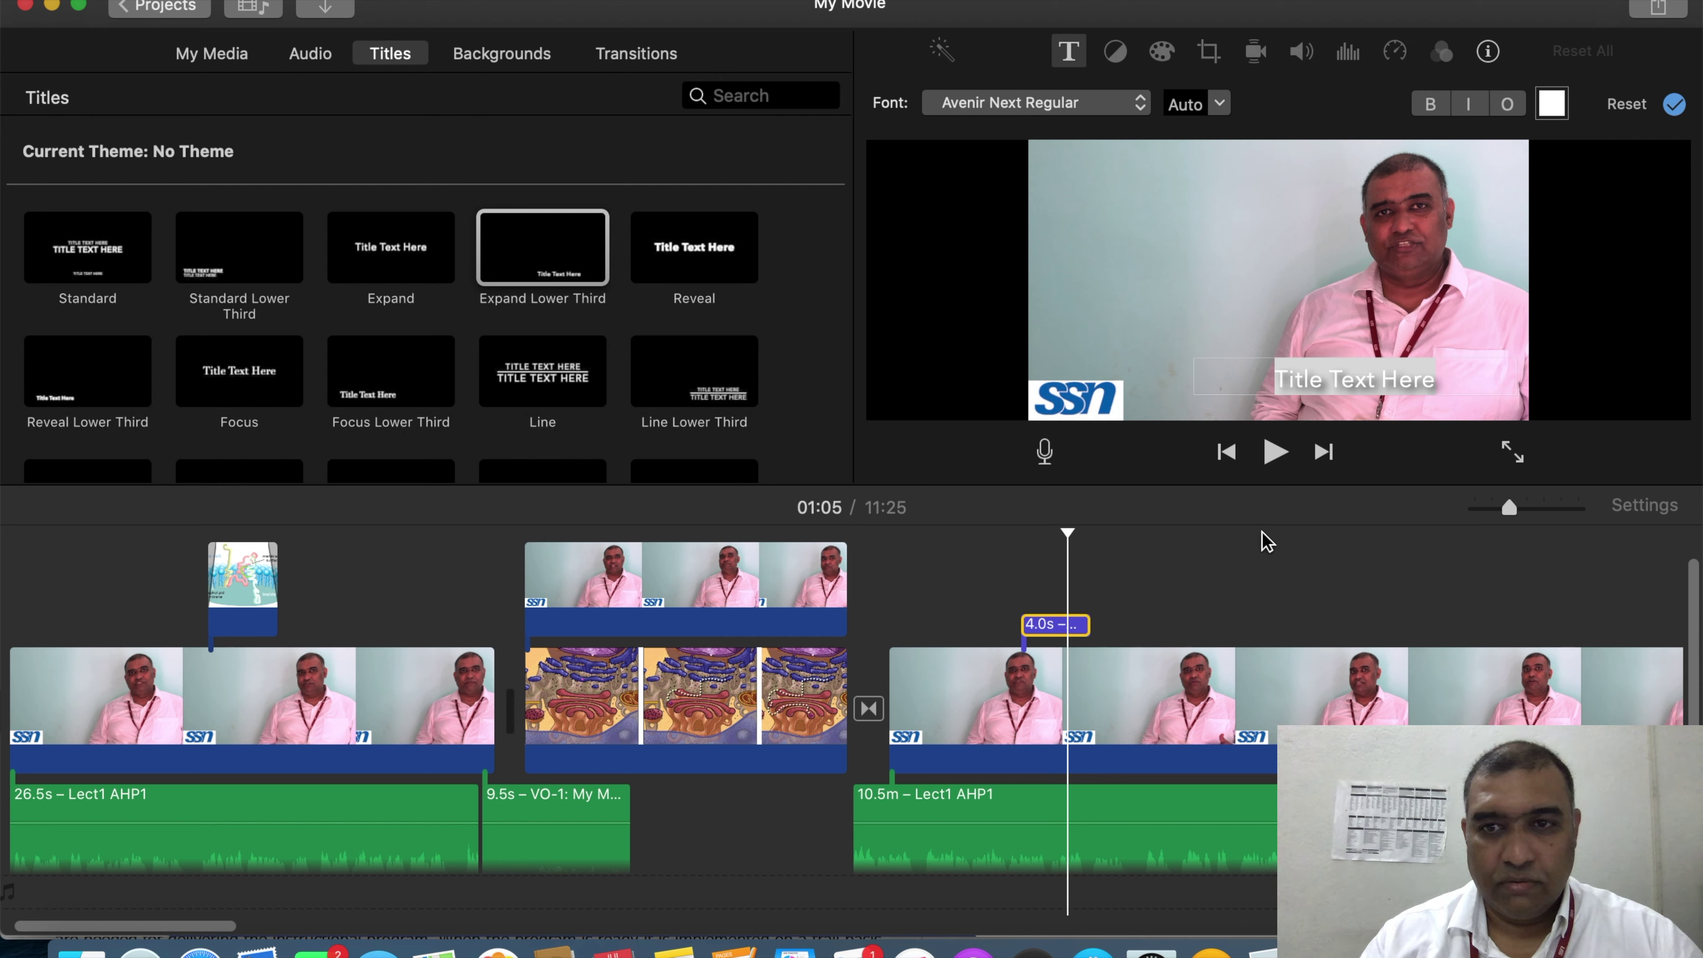
Step: Replace the Expand Lower Third title's placeholder text with "Physiology"
double_click(1386, 389)
drag(1324, 379, 1255, 387)
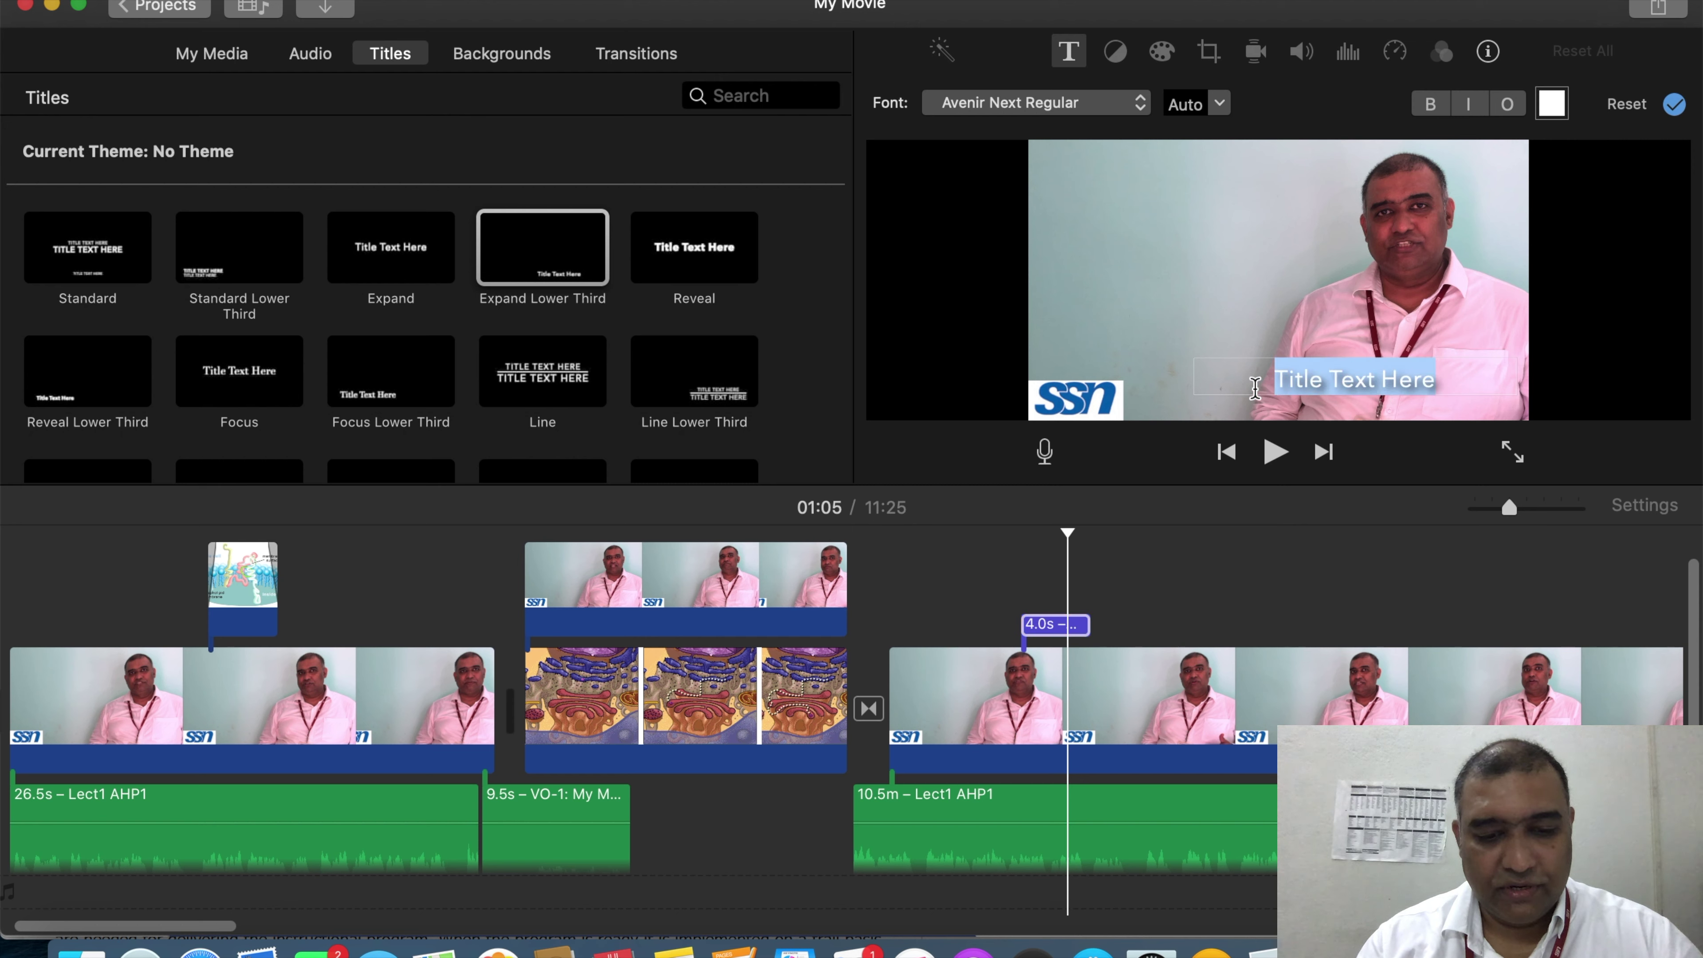
text(Physioogy)
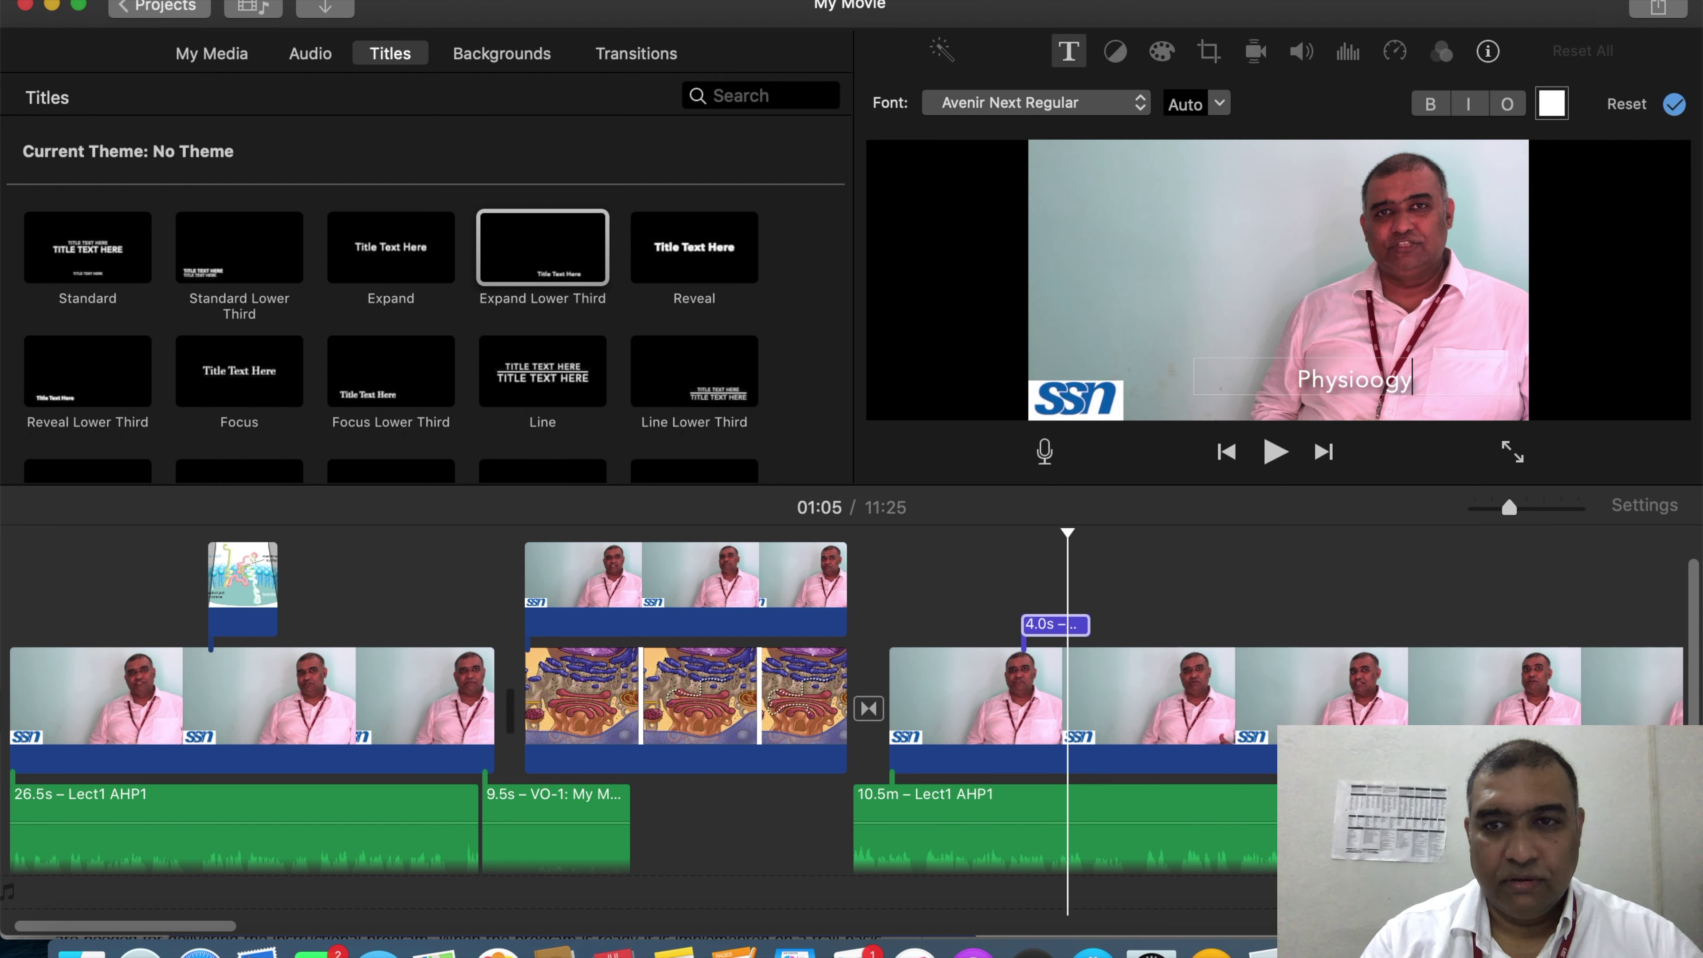
key(BackSpace)
key(BackSpace)
key(BackSpace)
text(logy)
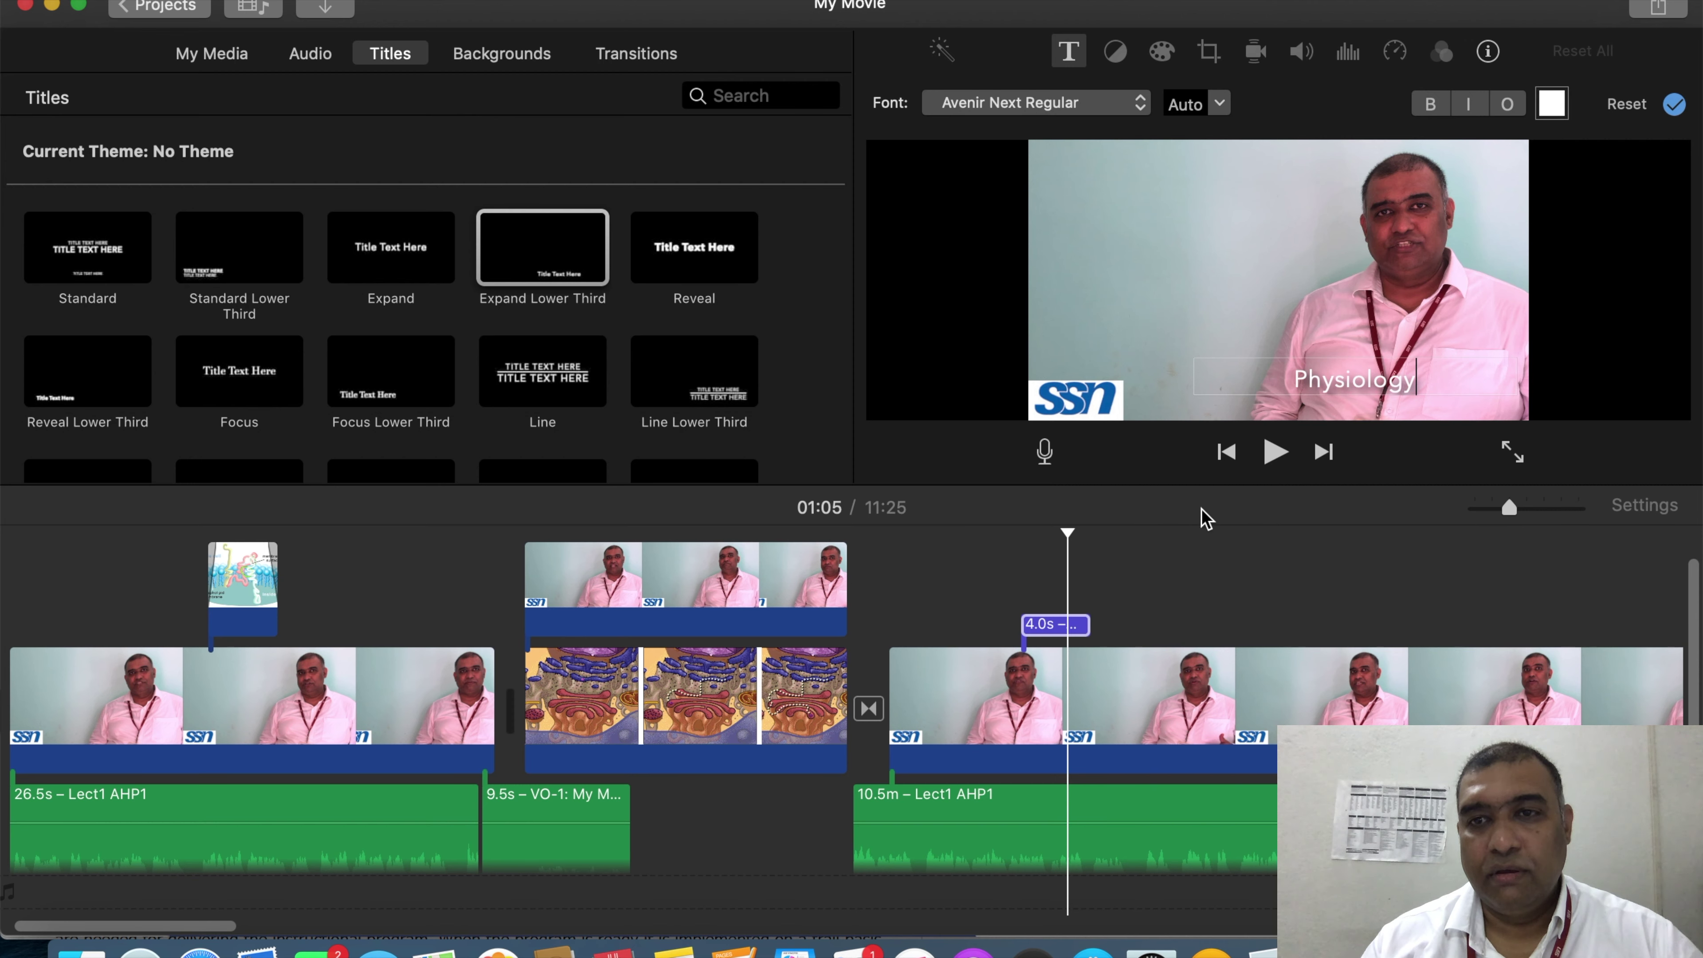
click(1191, 565)
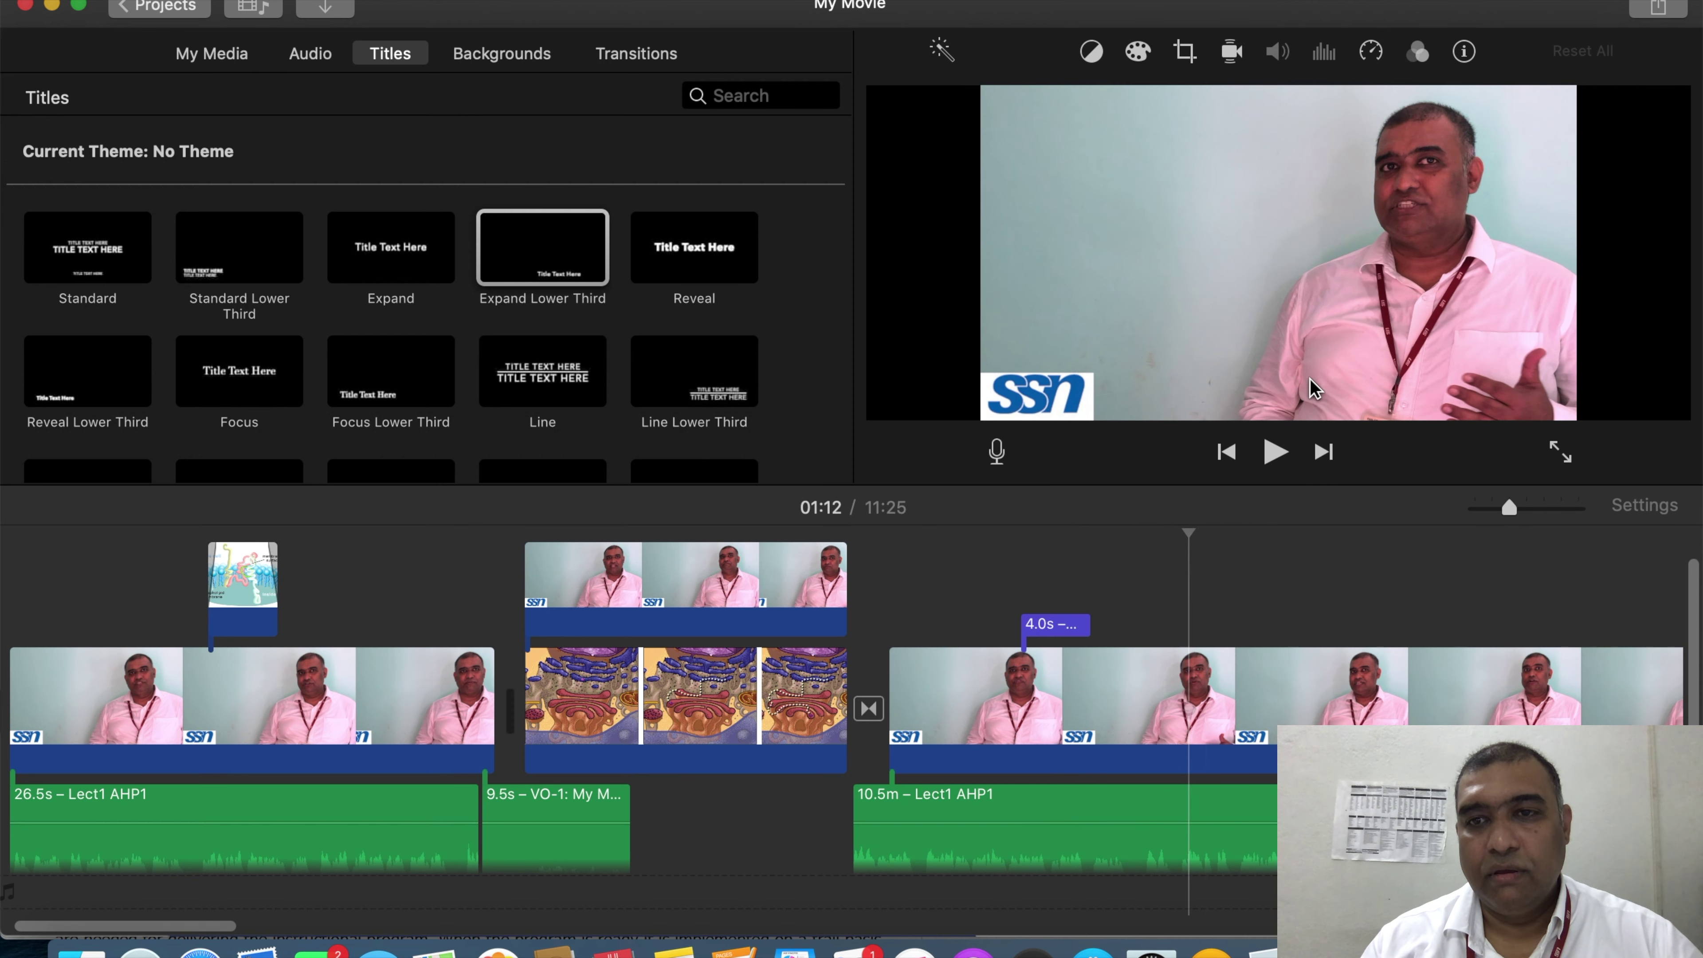
Step: Set the colour of the Physiology title text to Blueberry and close the colour picker
click(1071, 631)
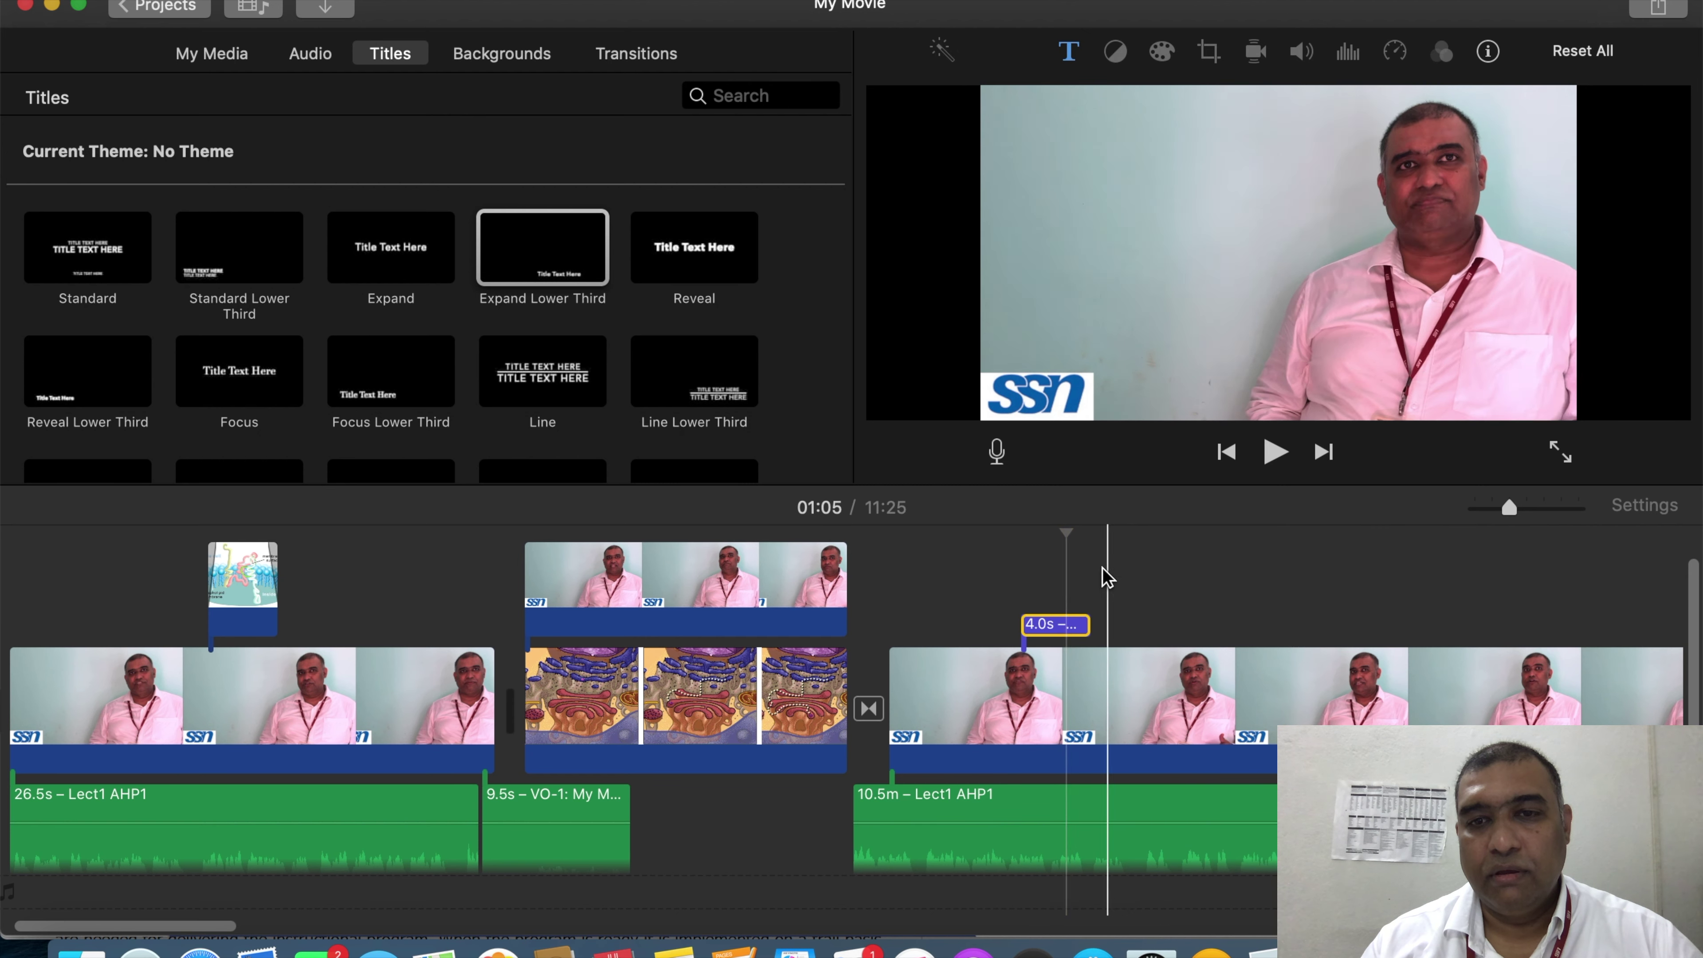
double_click(1335, 381)
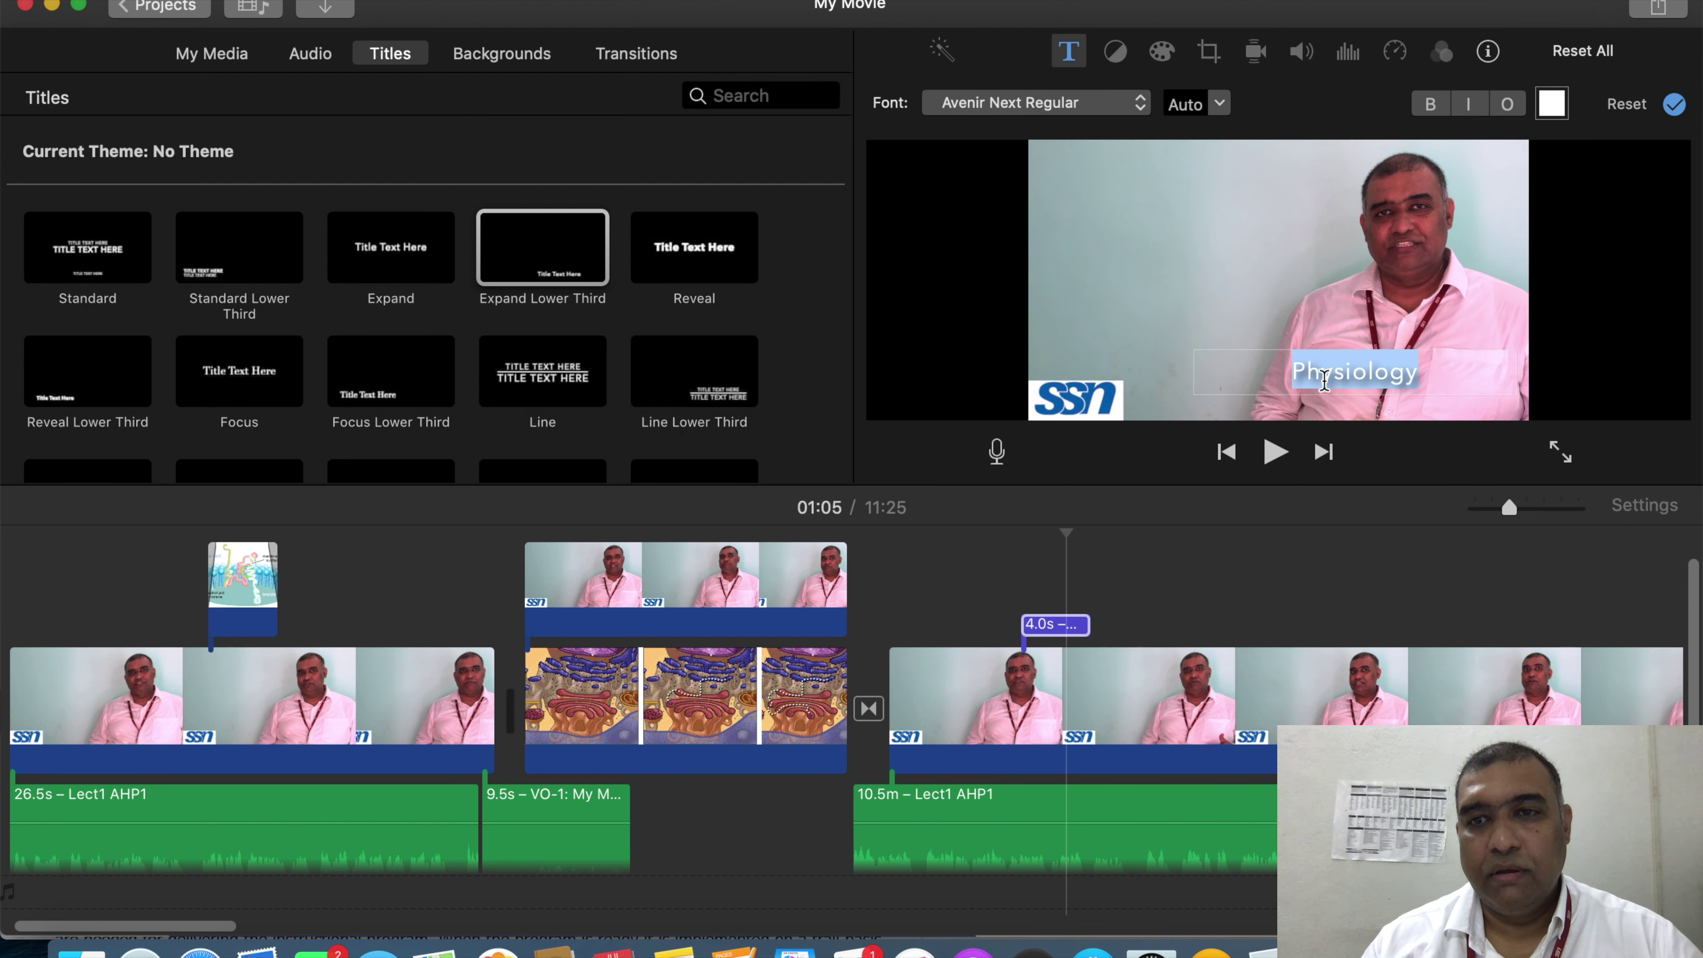
click(1553, 105)
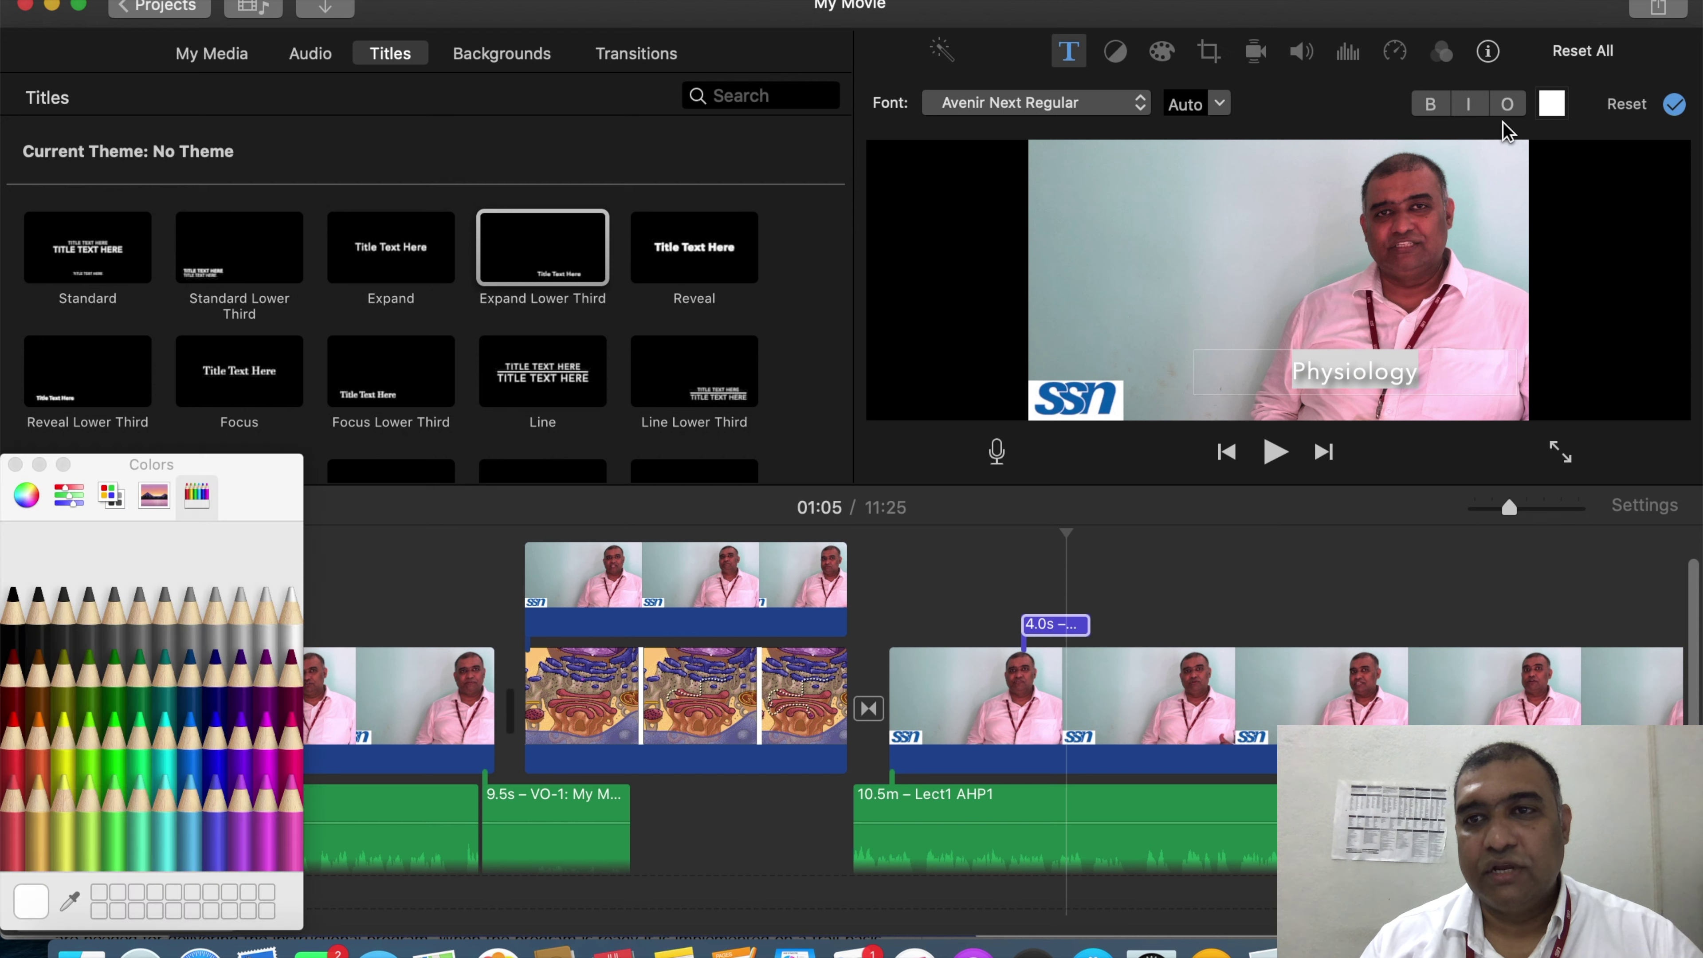
click(222, 740)
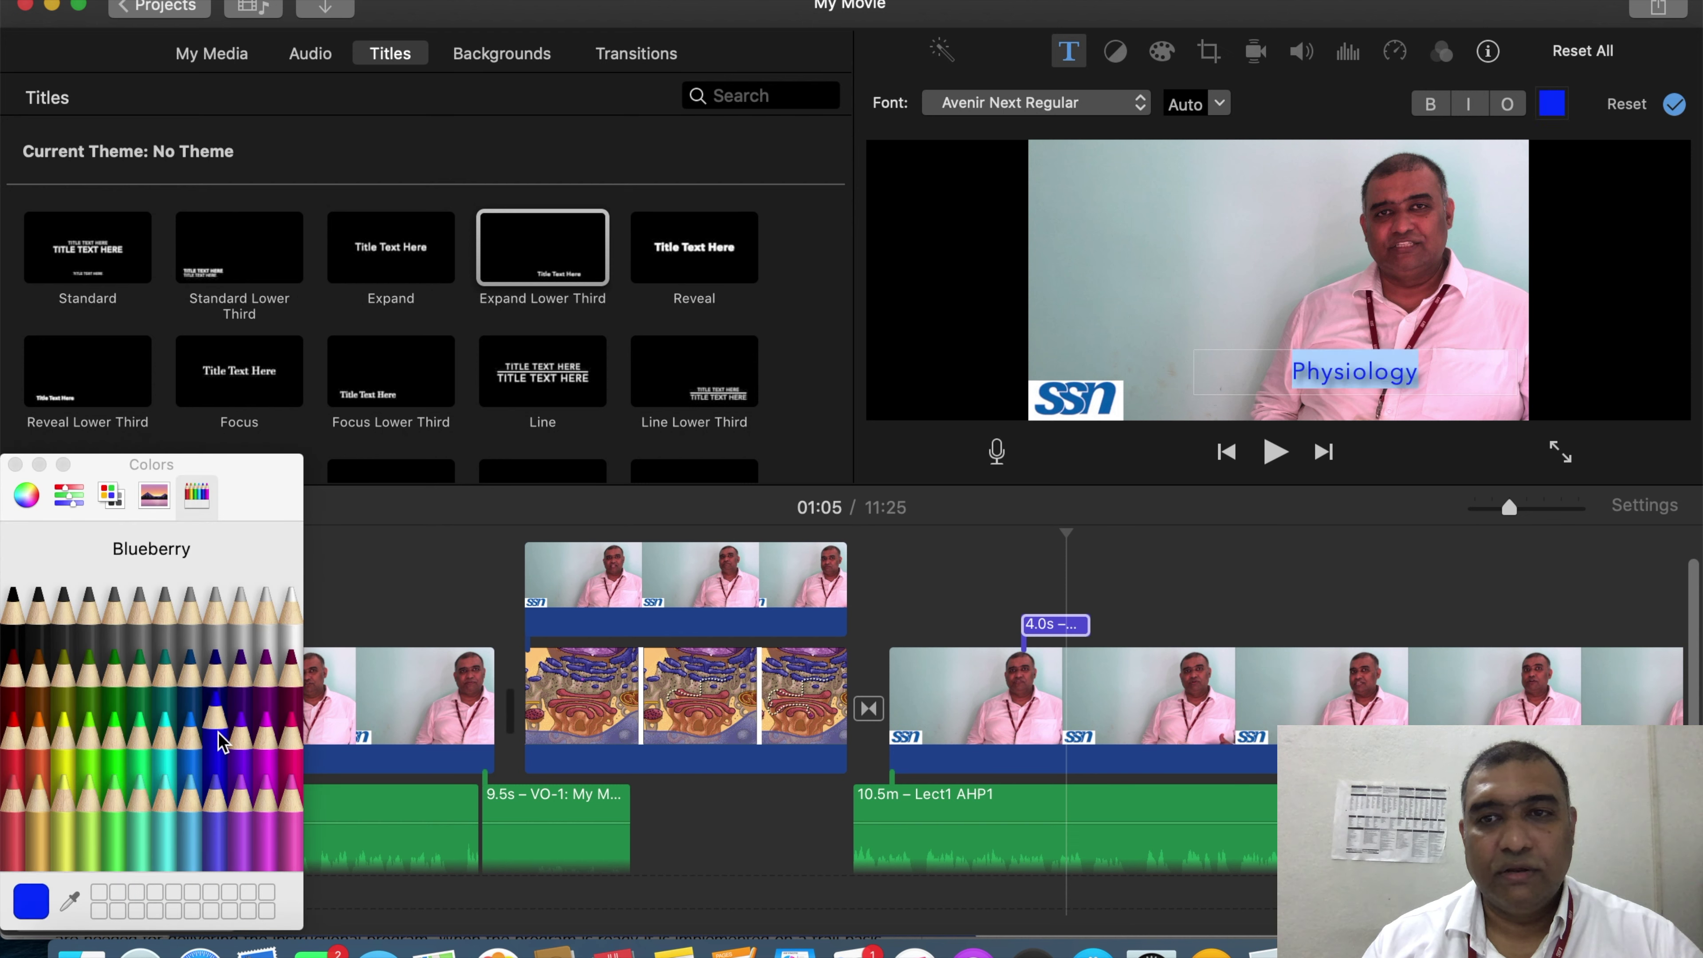
click(973, 603)
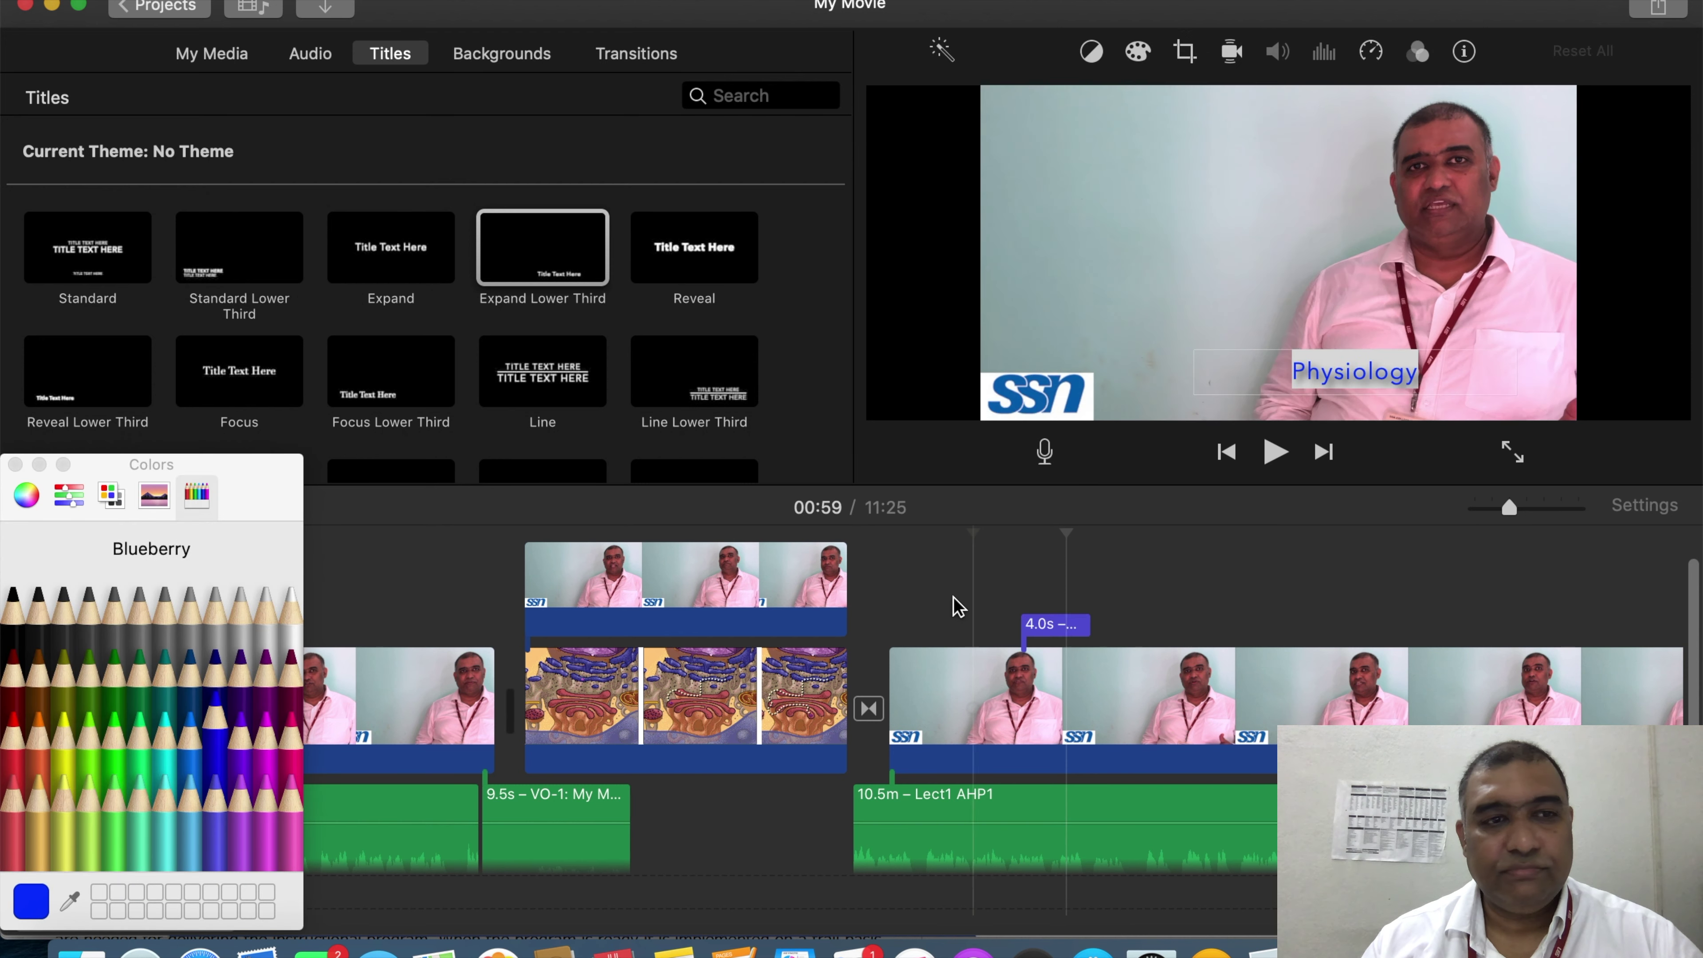
click(15, 465)
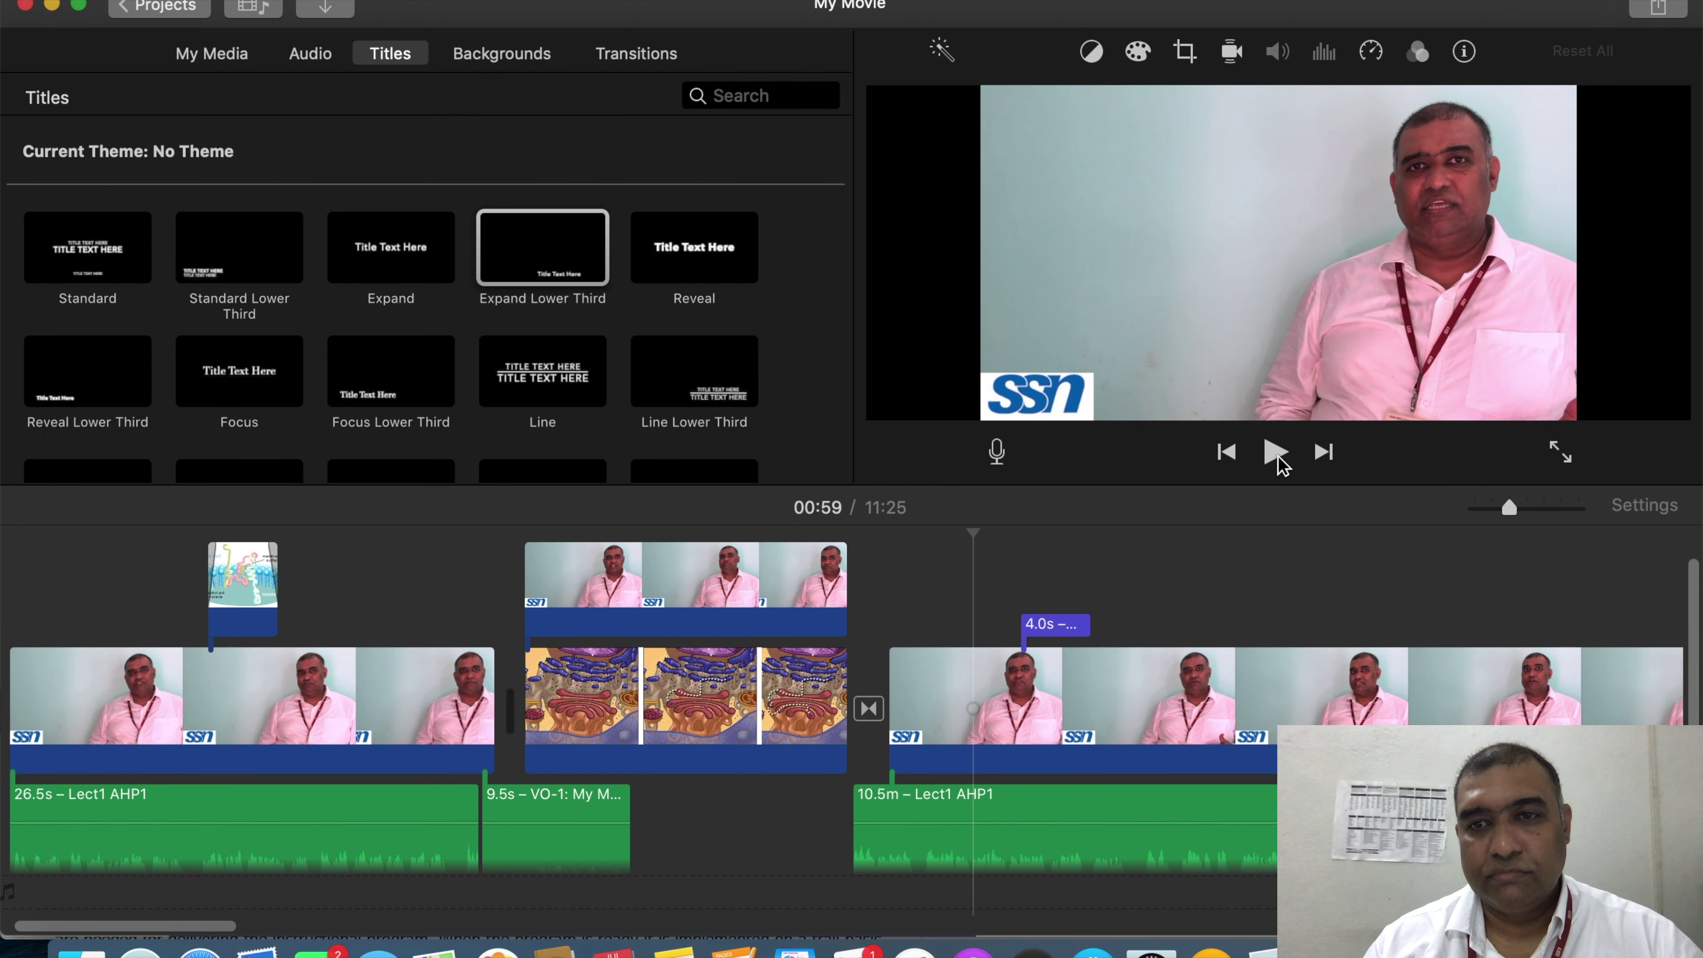
Step: Play the movie full screen from 00:59 through the Physiology title, leave full screen, and look through the remaining title styles
click(1275, 452)
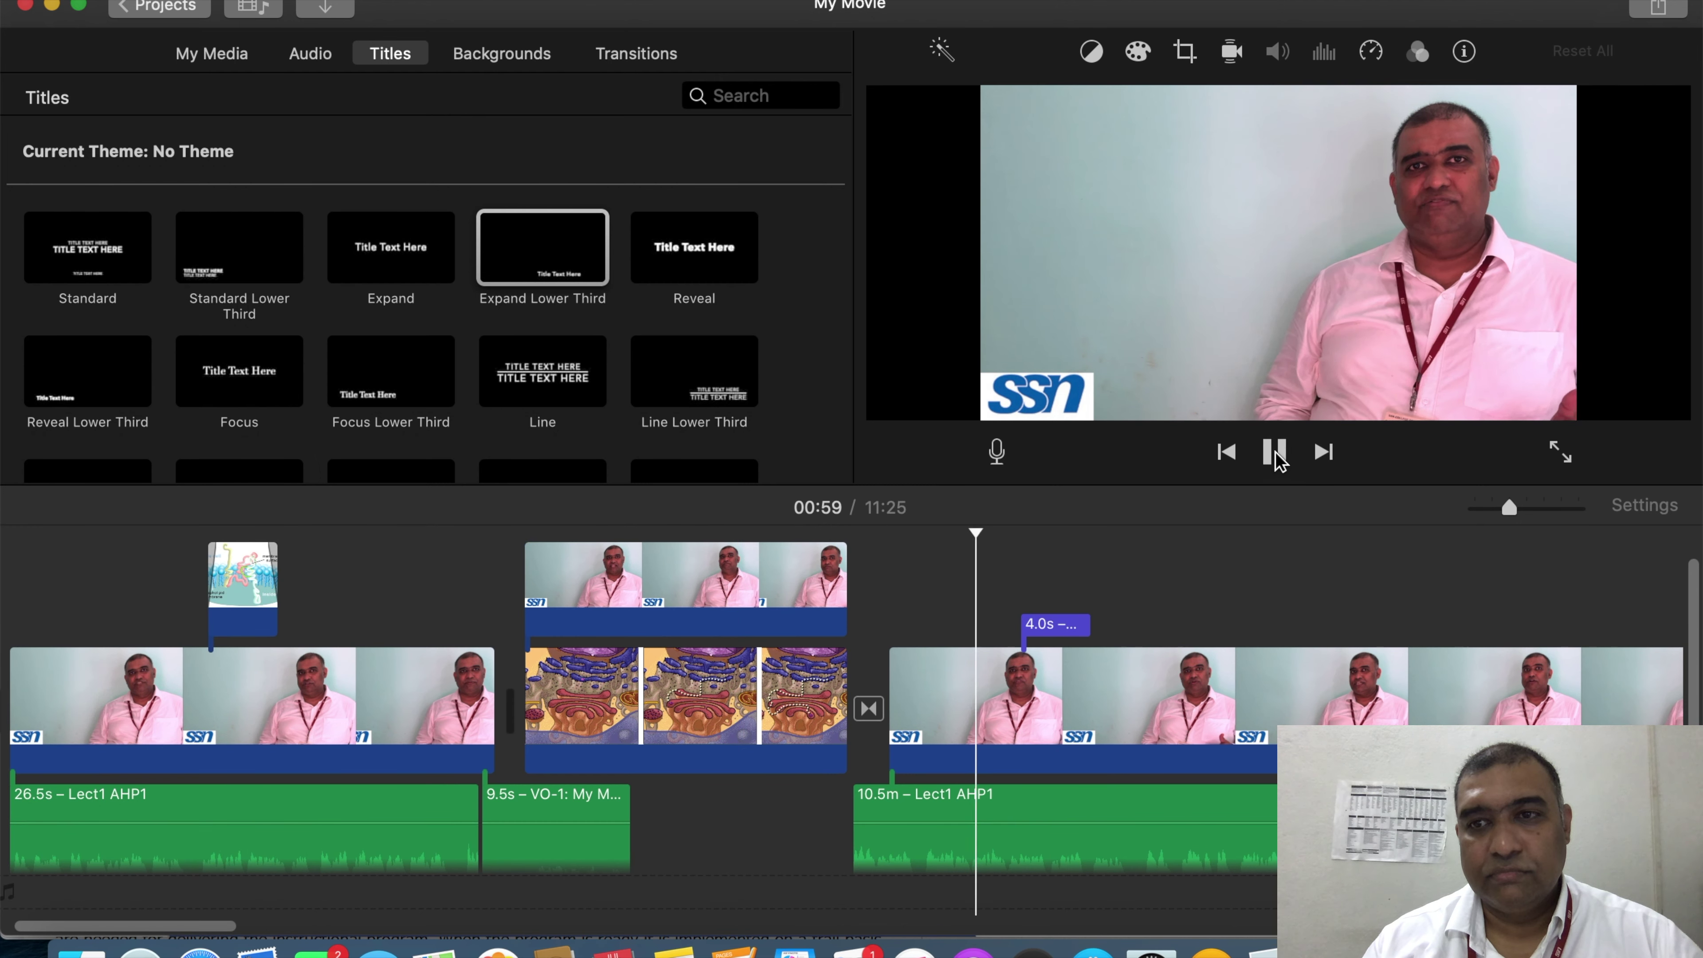
click(1563, 452)
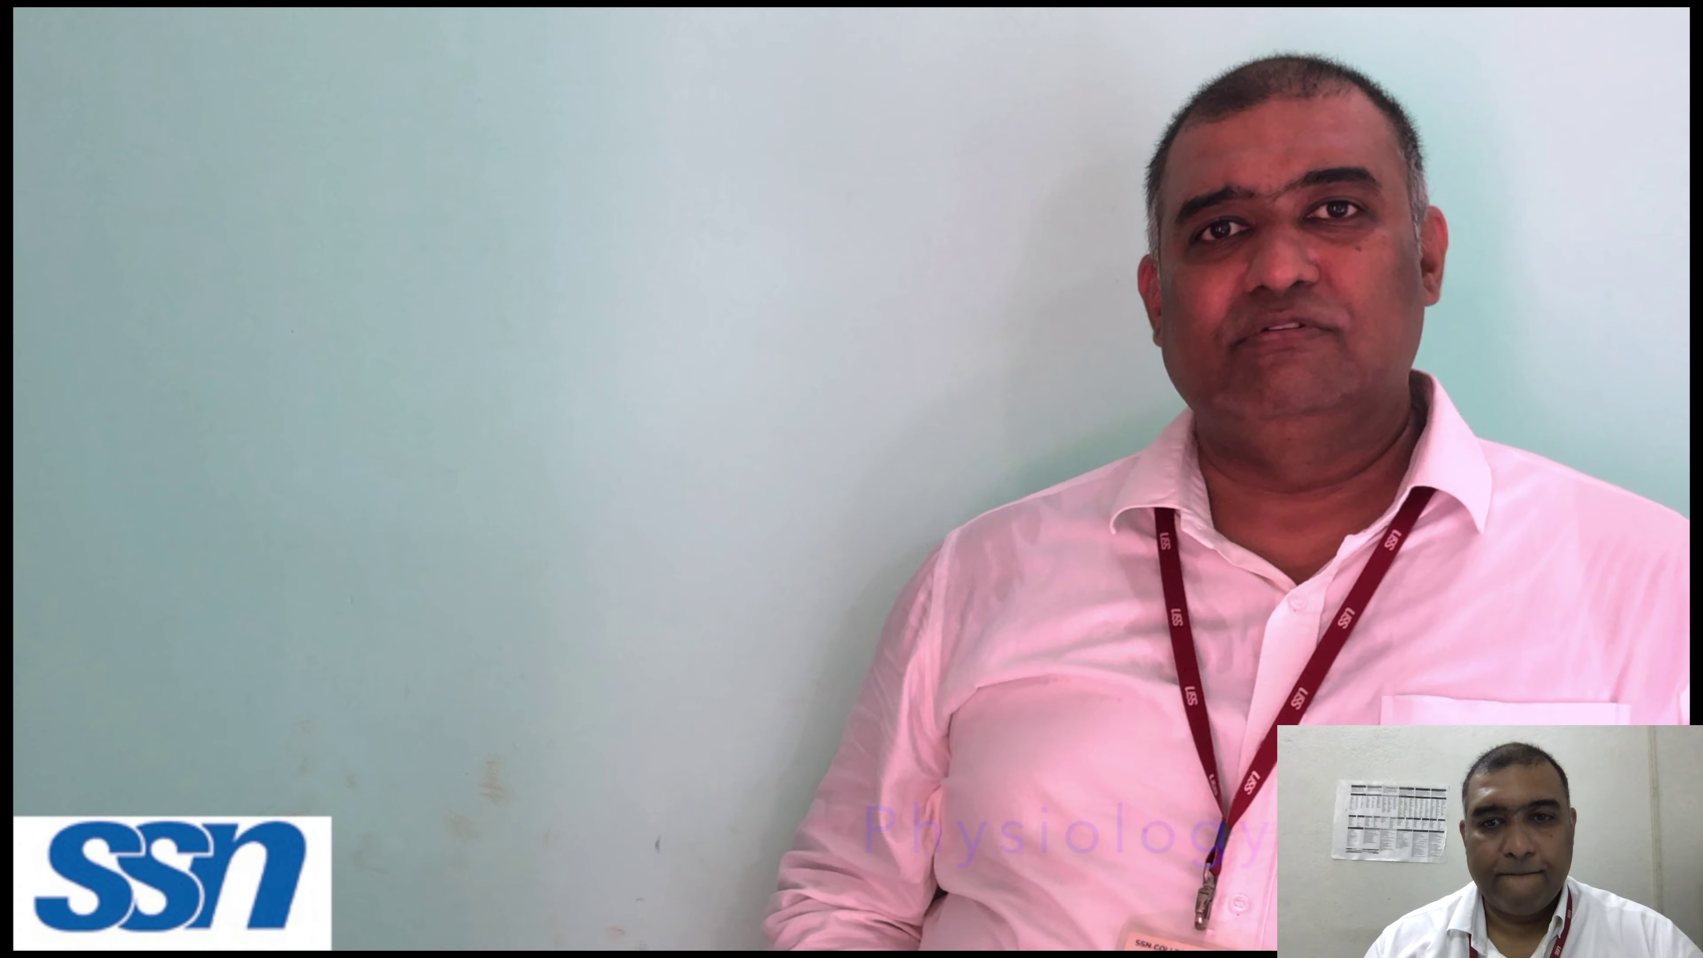
key(Escape)
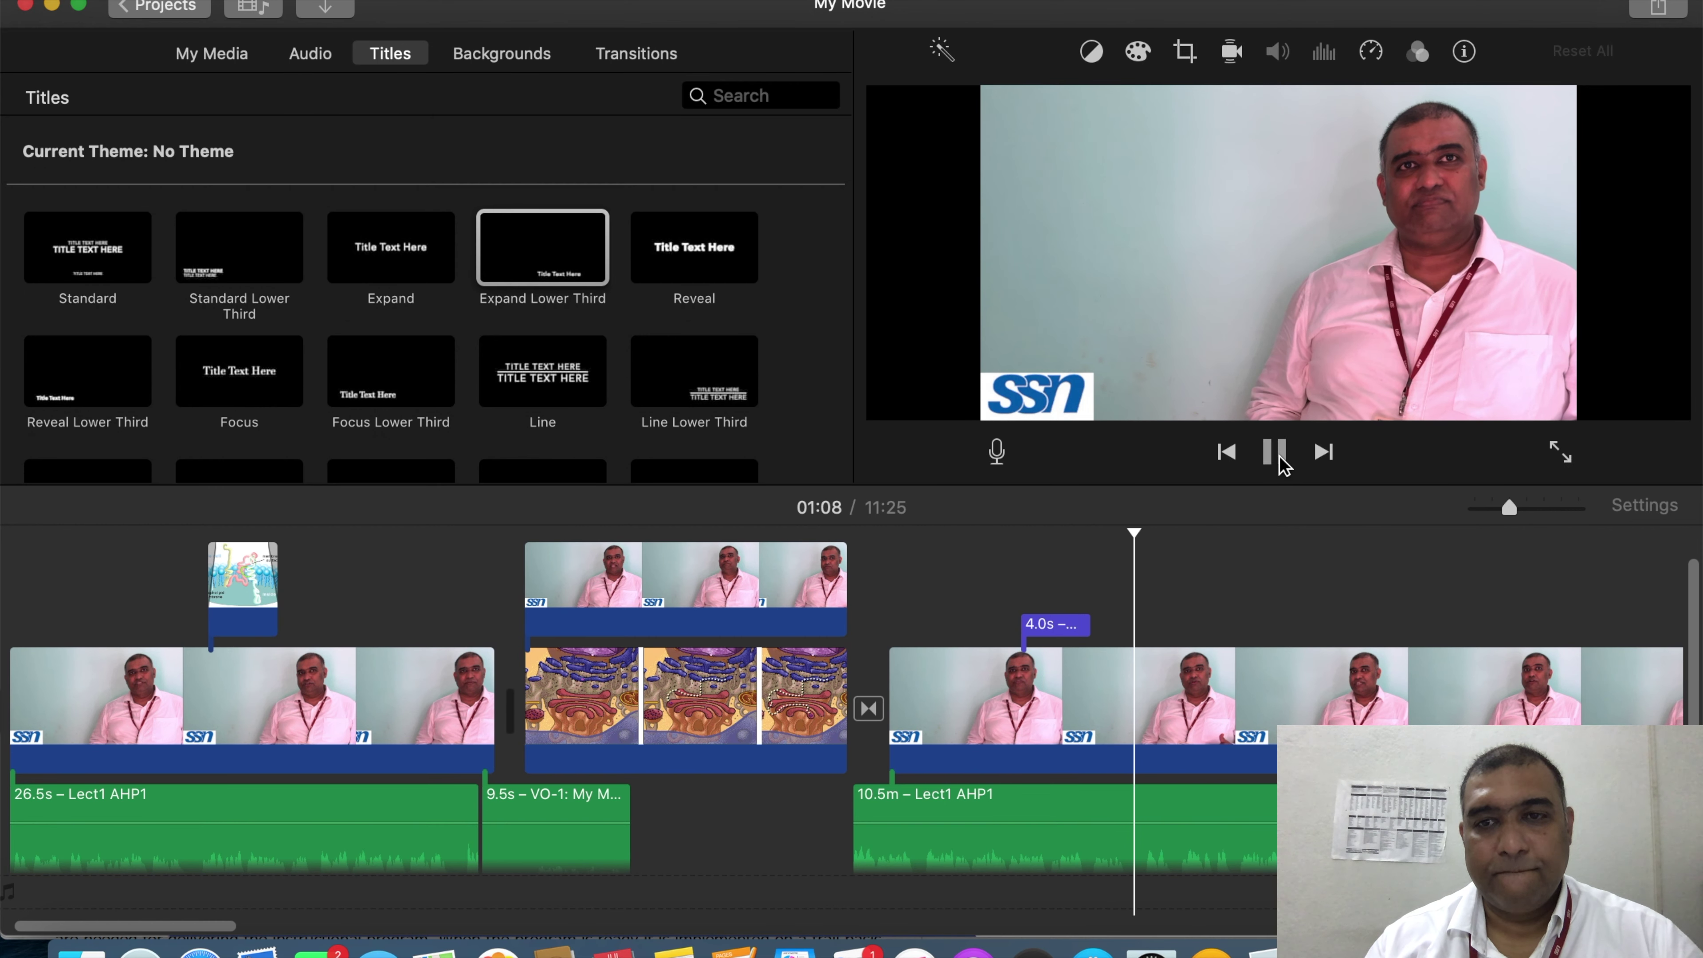
scroll(321, 351, down, 10)
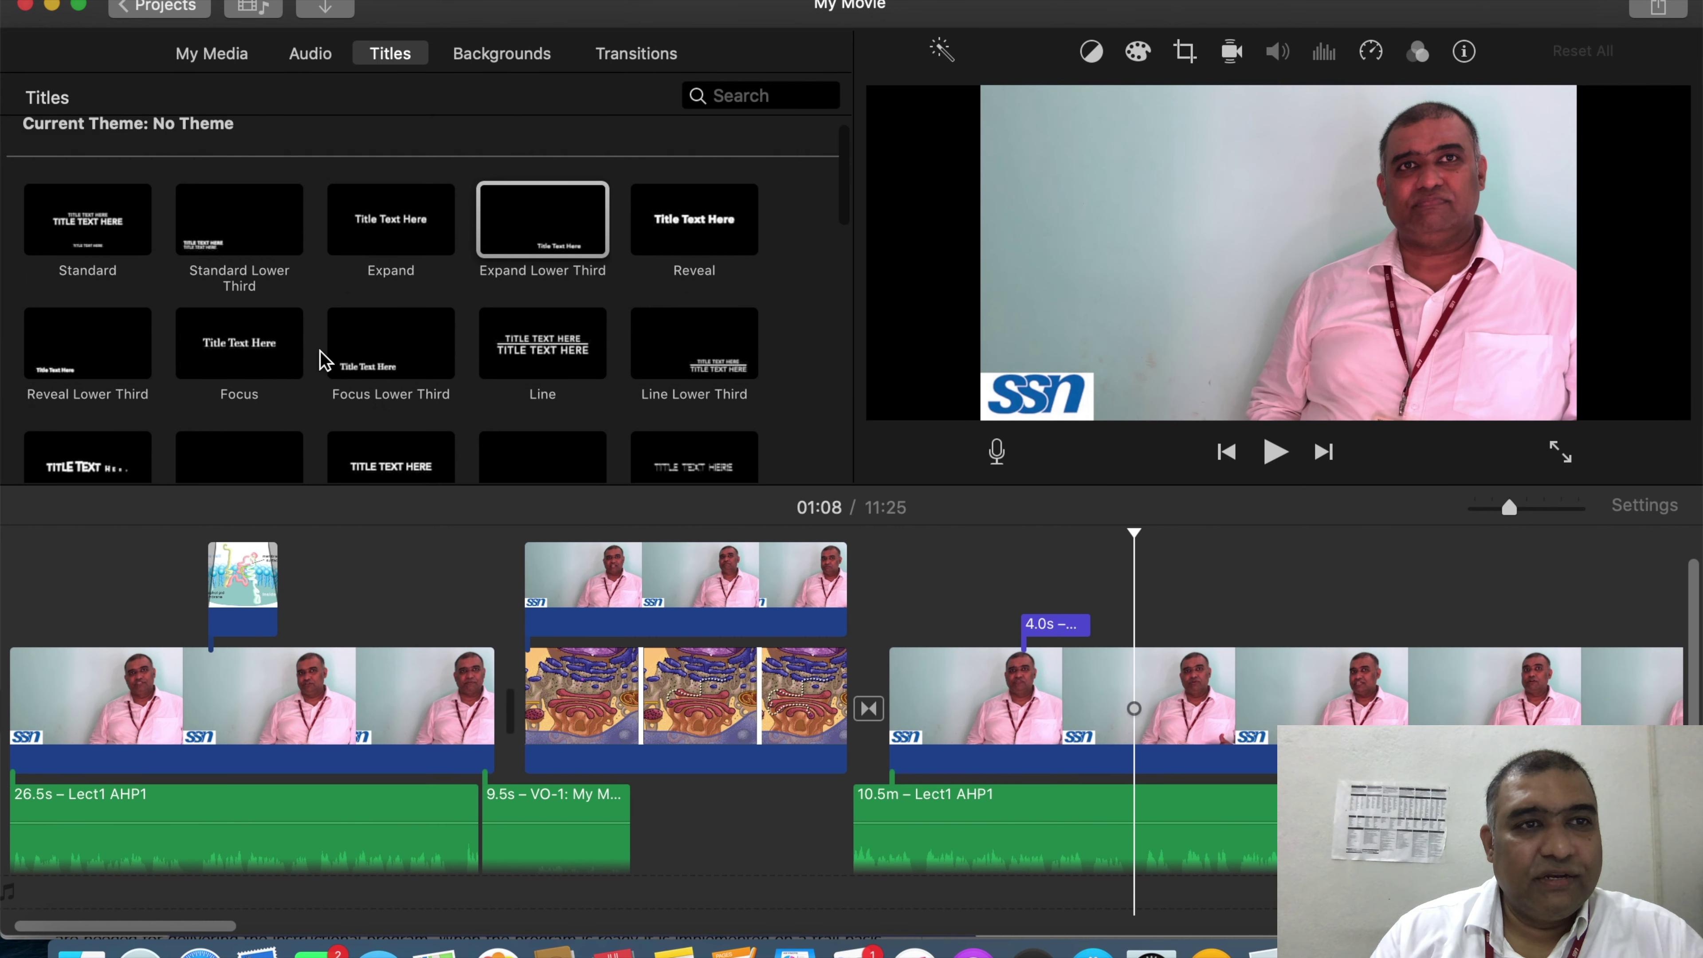
scroll(320, 351, down, 10)
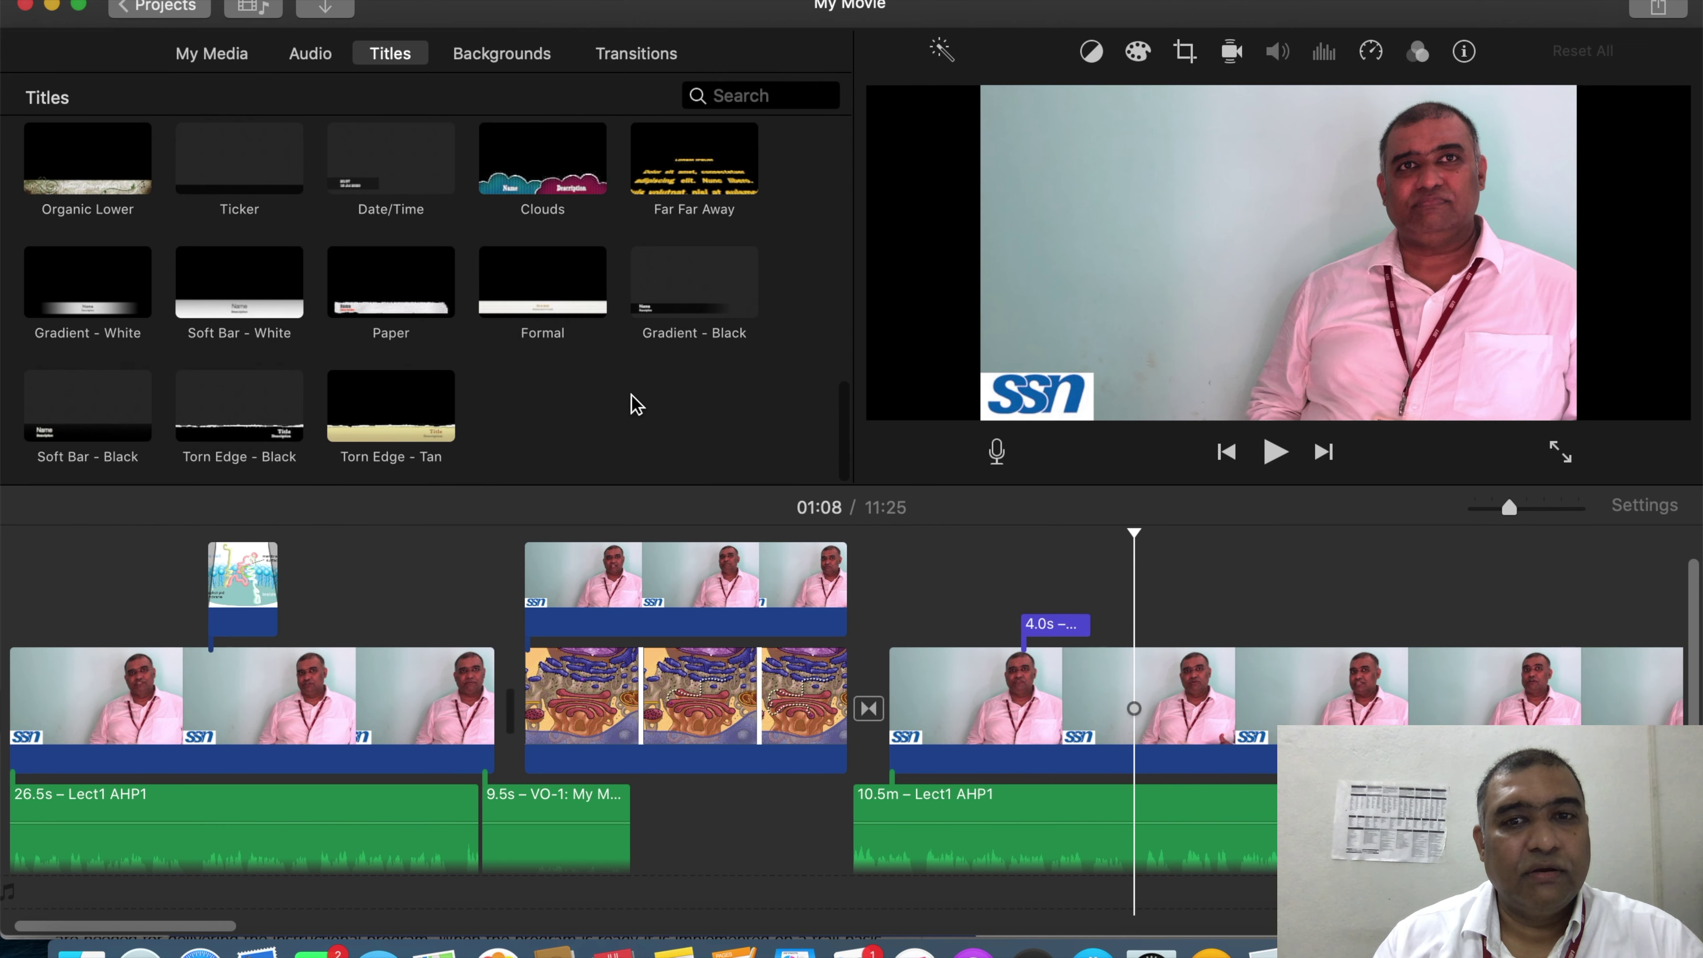
Step: Split the Lect1 AHP1 audio beneath the last lecture clip at 01:05 and delete the part before the split
right_click(1071, 806)
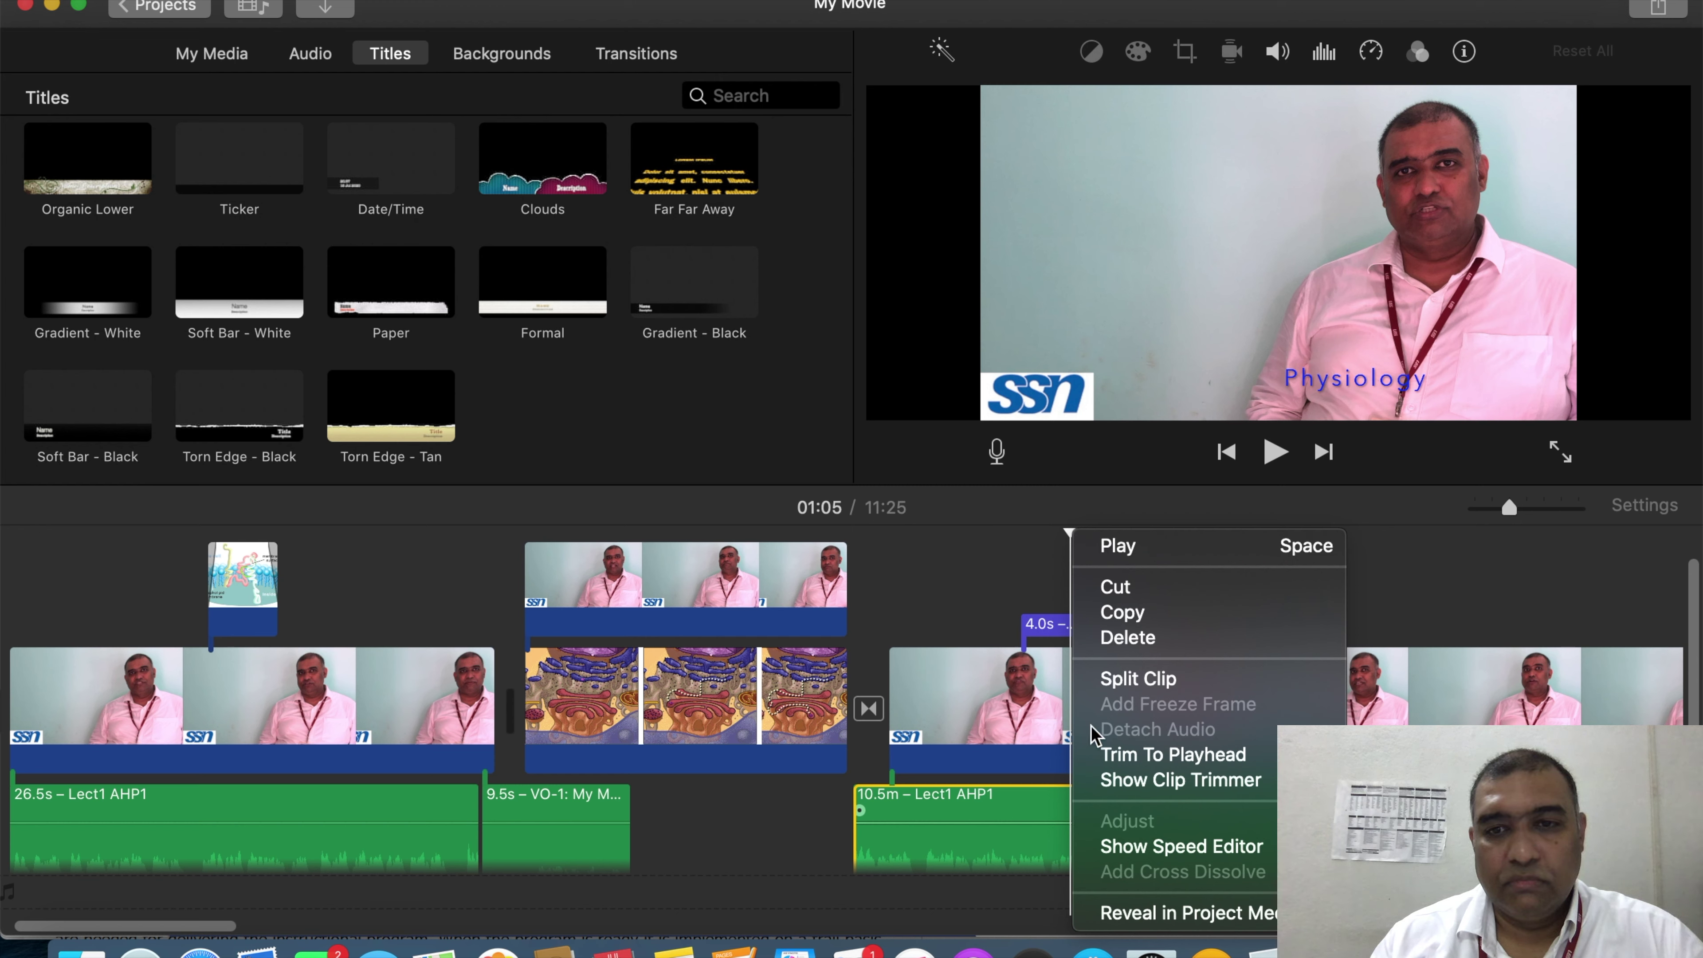
click(1150, 681)
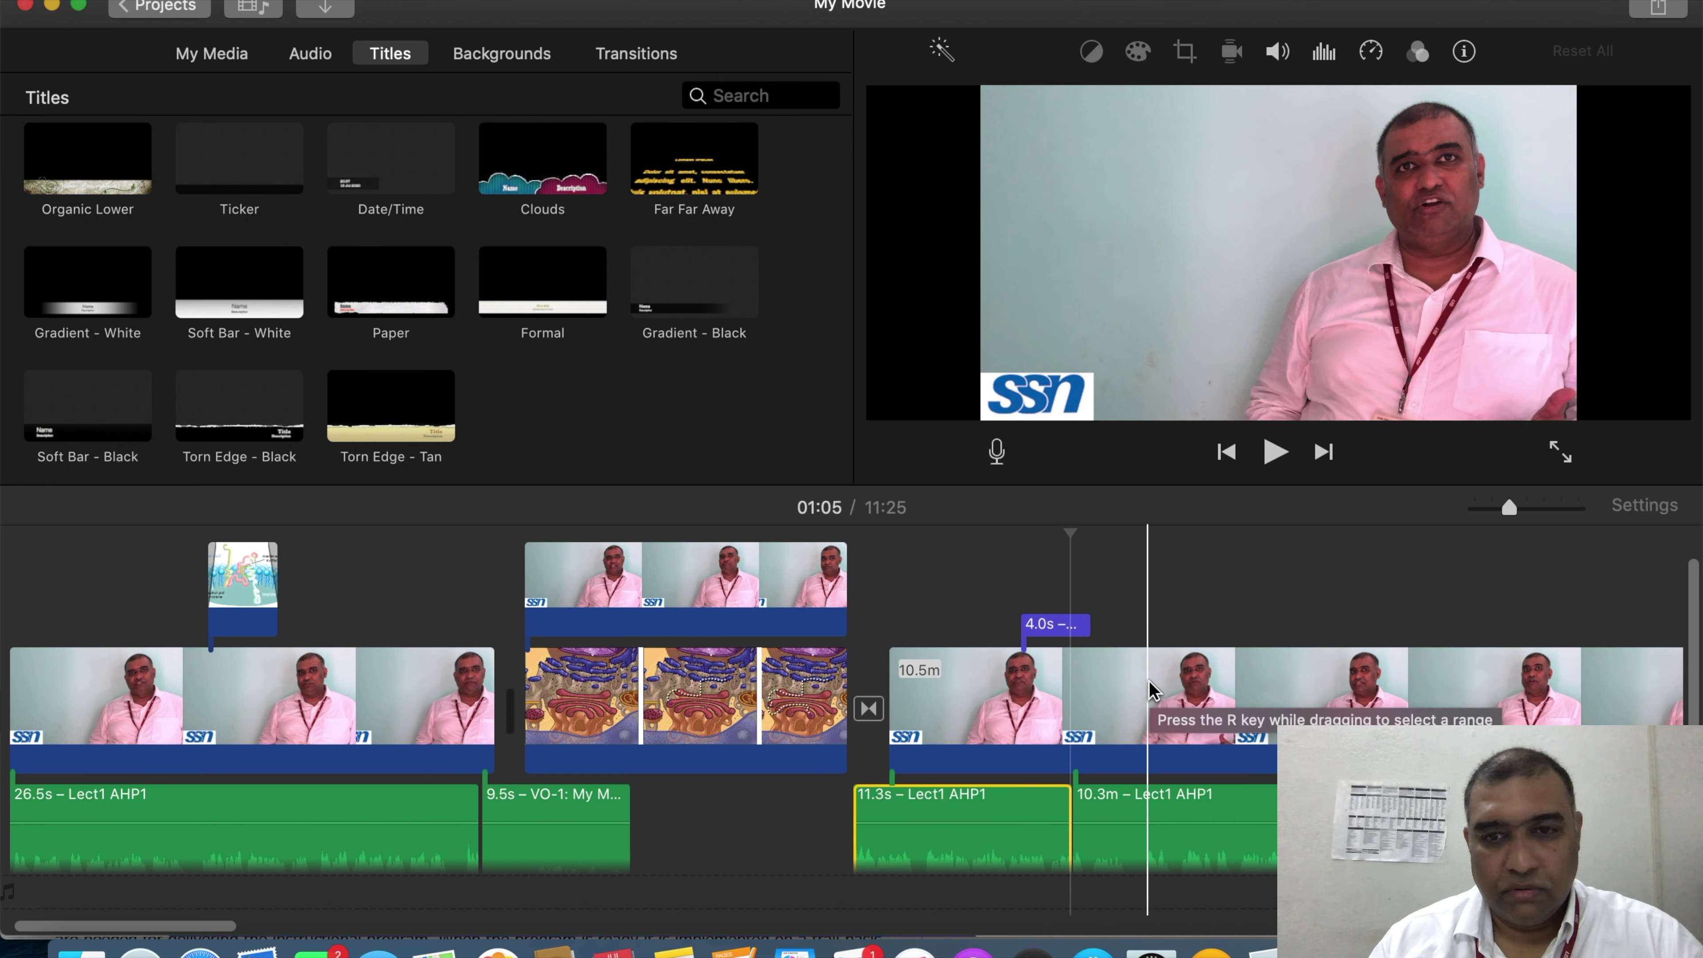
click(996, 804)
key(Delete)
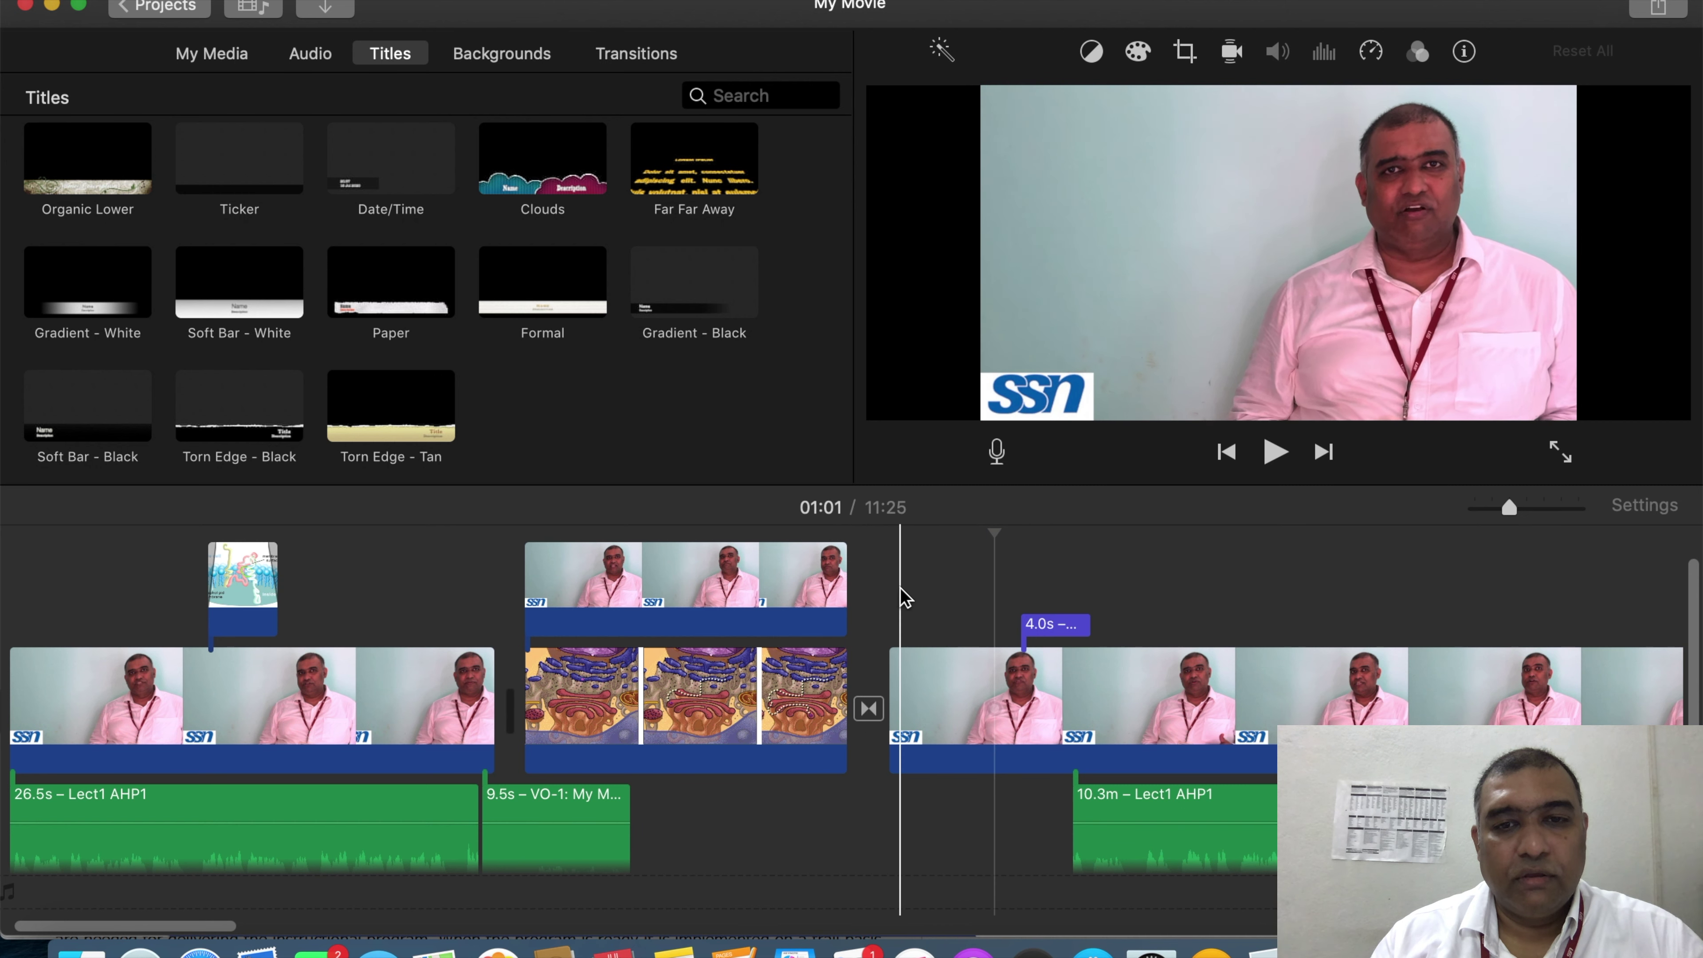
click(888, 577)
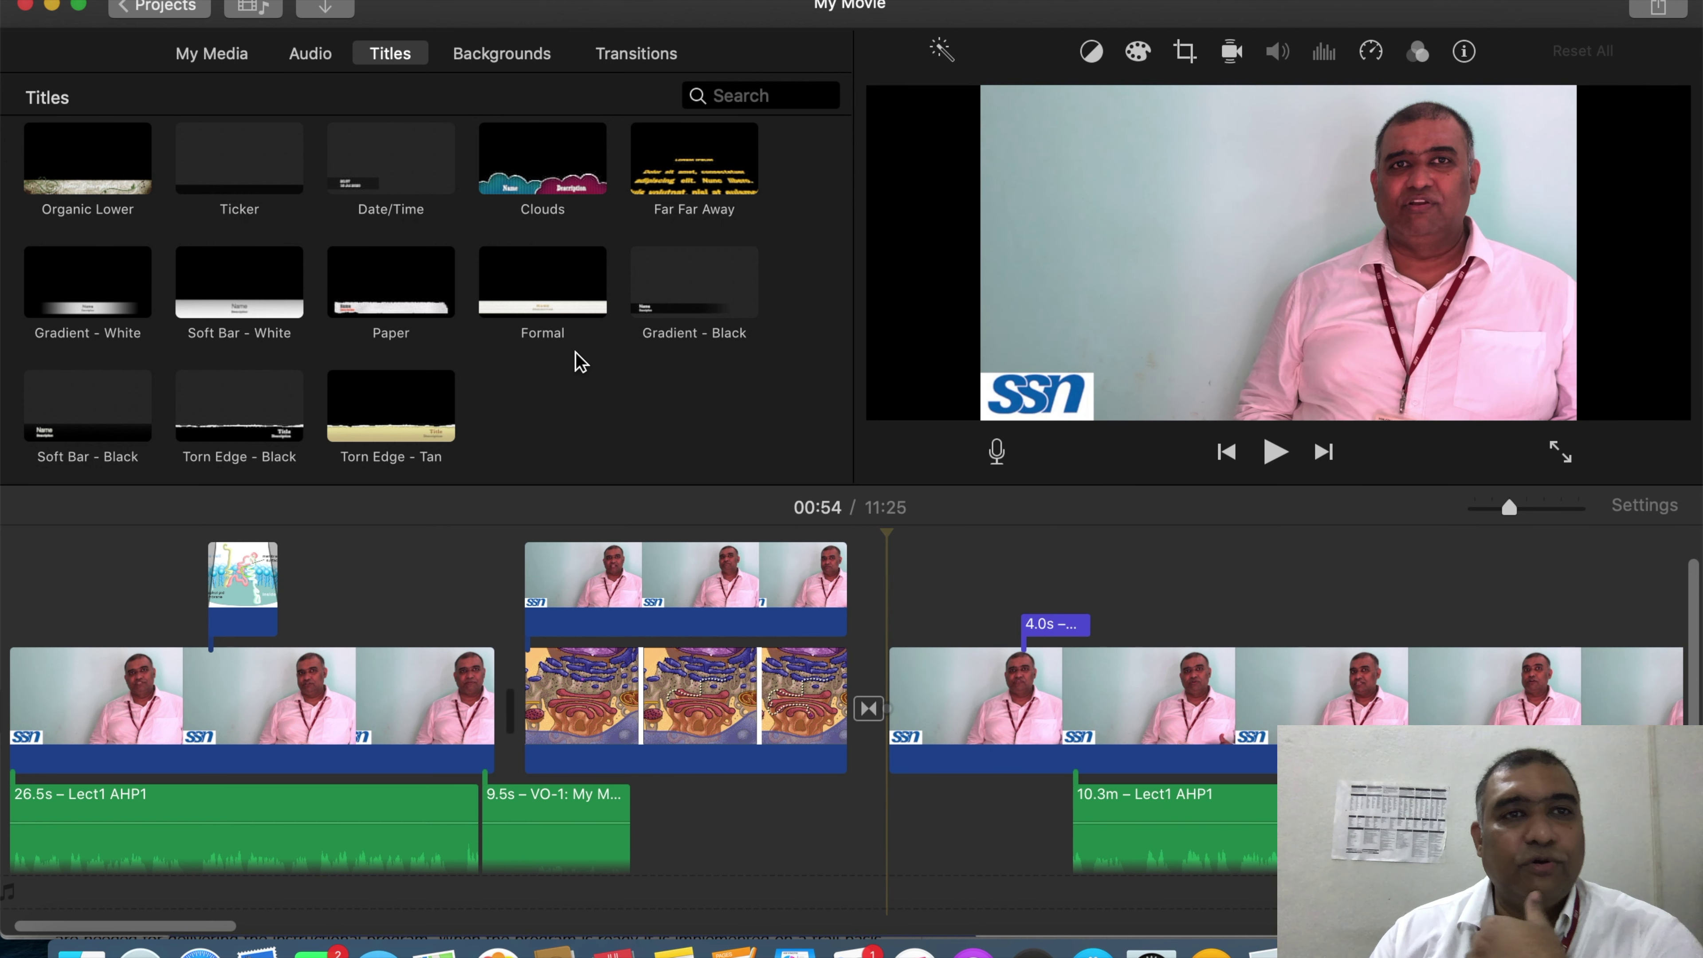
Step: Browse the sound effects library and preview the Dialing effect
click(313, 67)
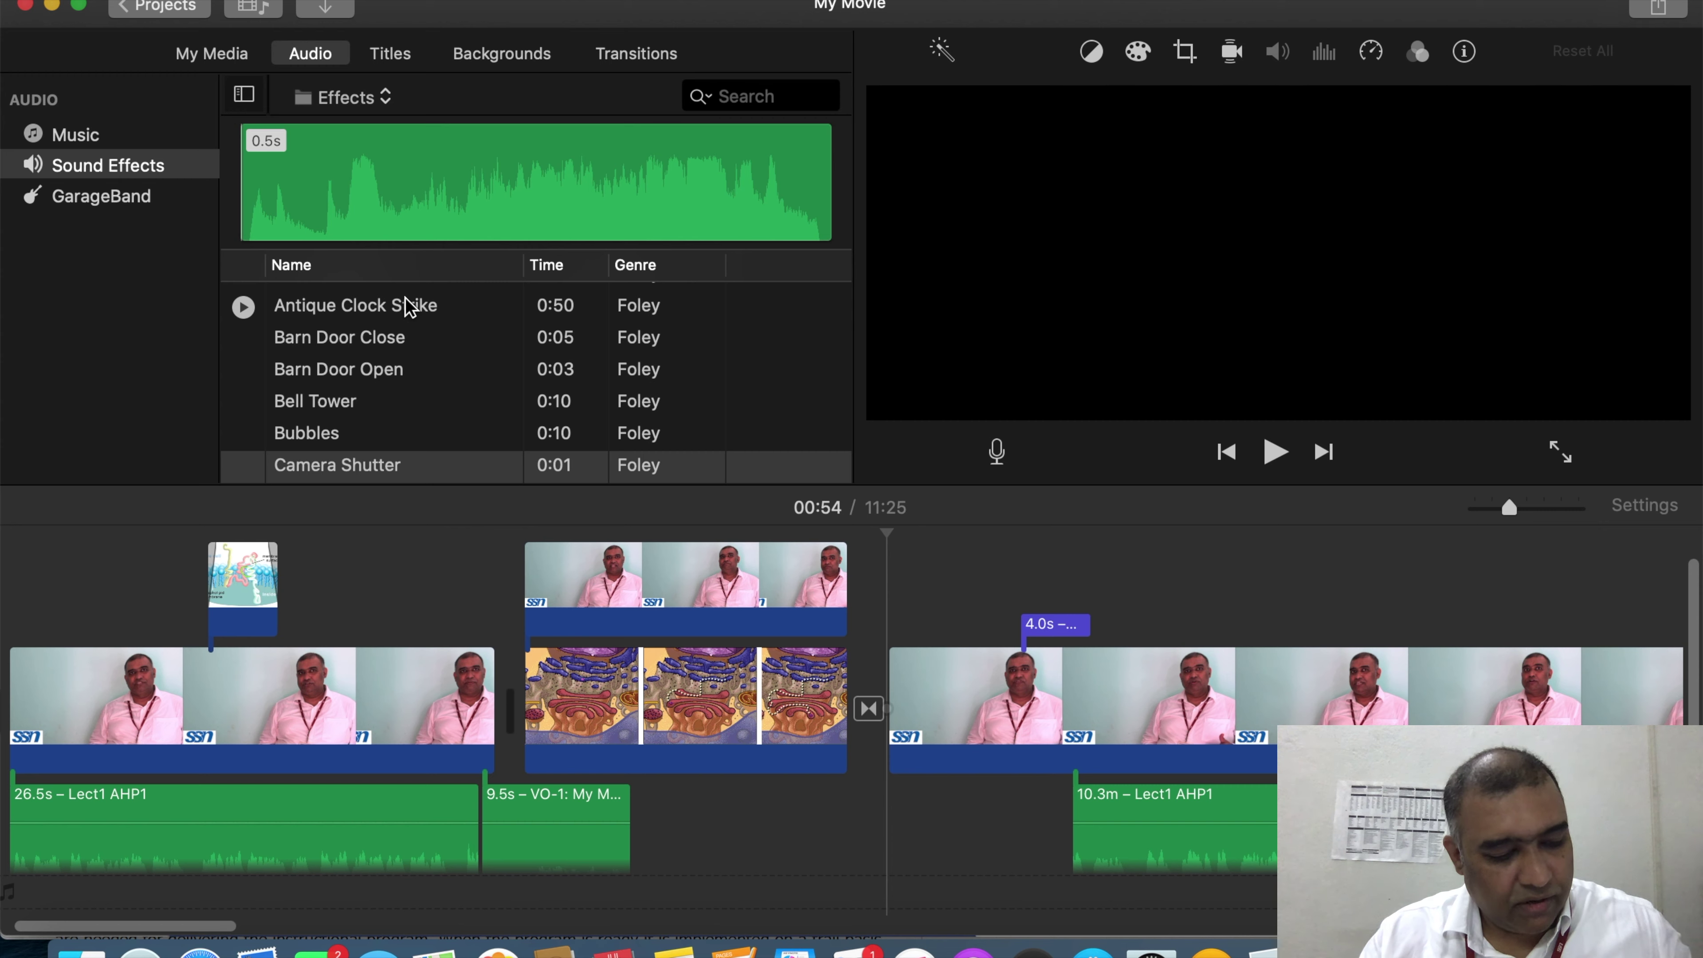
scroll(410, 307, down, 3)
scroll(411, 308, up, 10)
scroll(410, 307, down, 10)
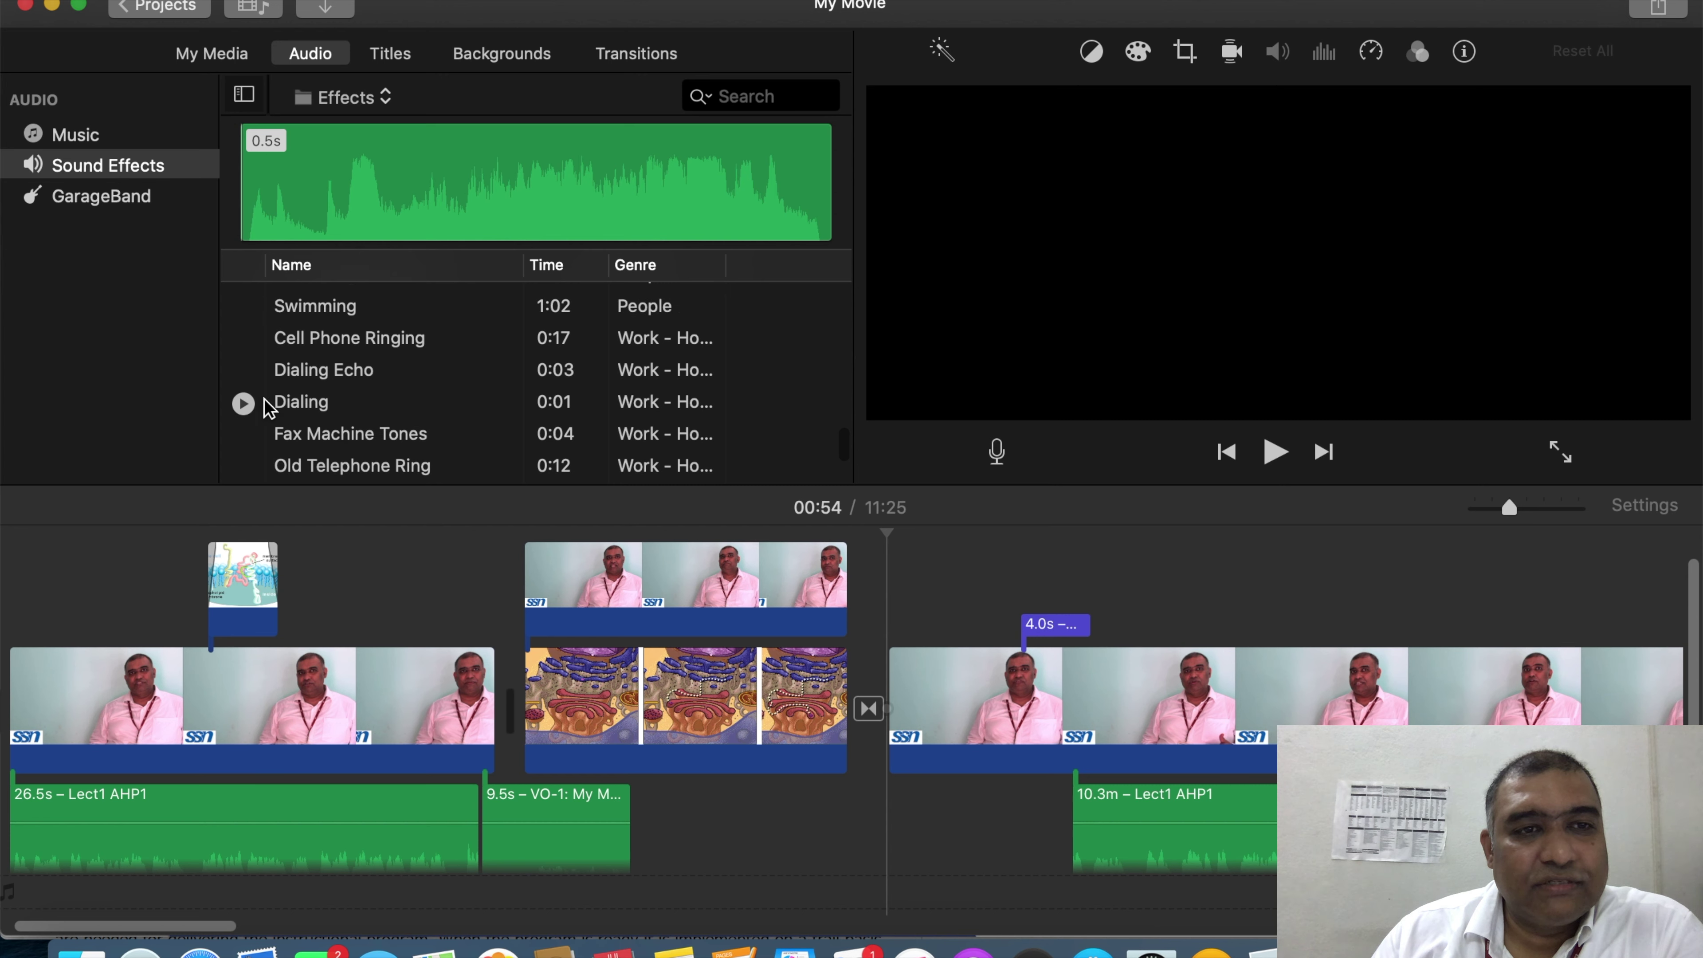
click(243, 403)
scroll(469, 376, up, 8)
scroll(514, 384, down, 10)
scroll(514, 384, down, 10)
scroll(513, 383, up, 12)
scroll(514, 383, up, 8)
scroll(511, 381, down, 15)
scroll(511, 381, up, 2)
scroll(513, 392, up, 15)
scroll(514, 389, down, 15)
scroll(514, 389, up, 2)
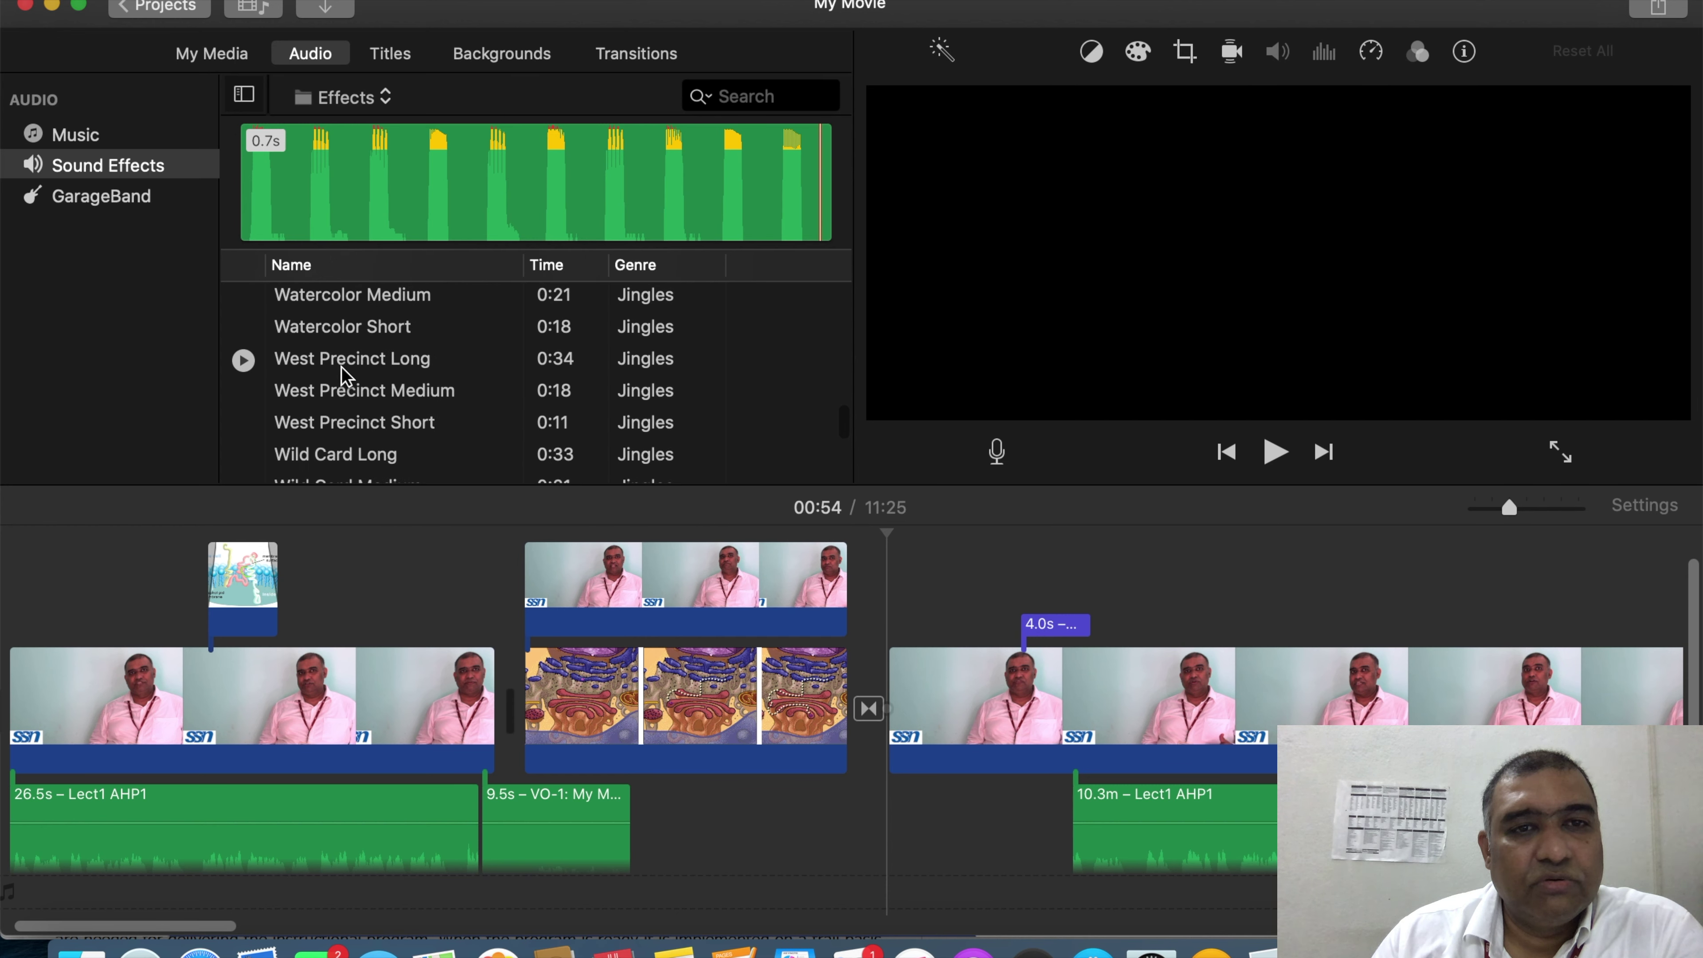
Step: Preview the West Precinct Long jingle and look through the rest of the sound effects list to its end
click(244, 362)
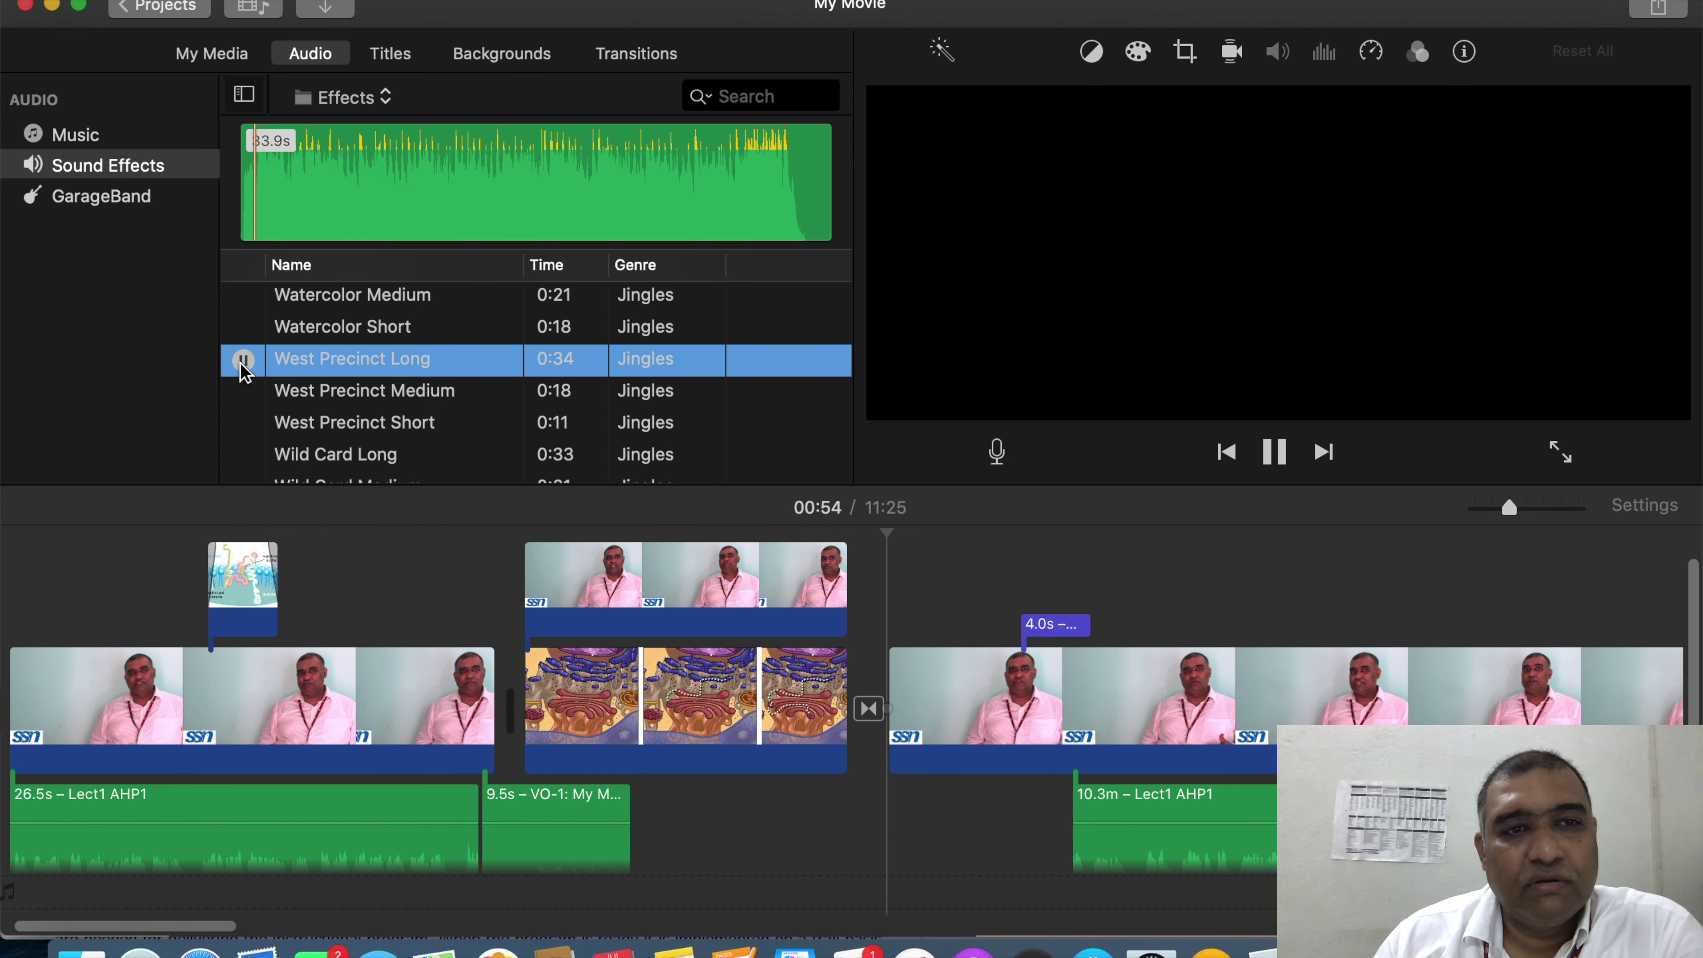
scroll(388, 391, down, 10)
scroll(389, 391, down, 15)
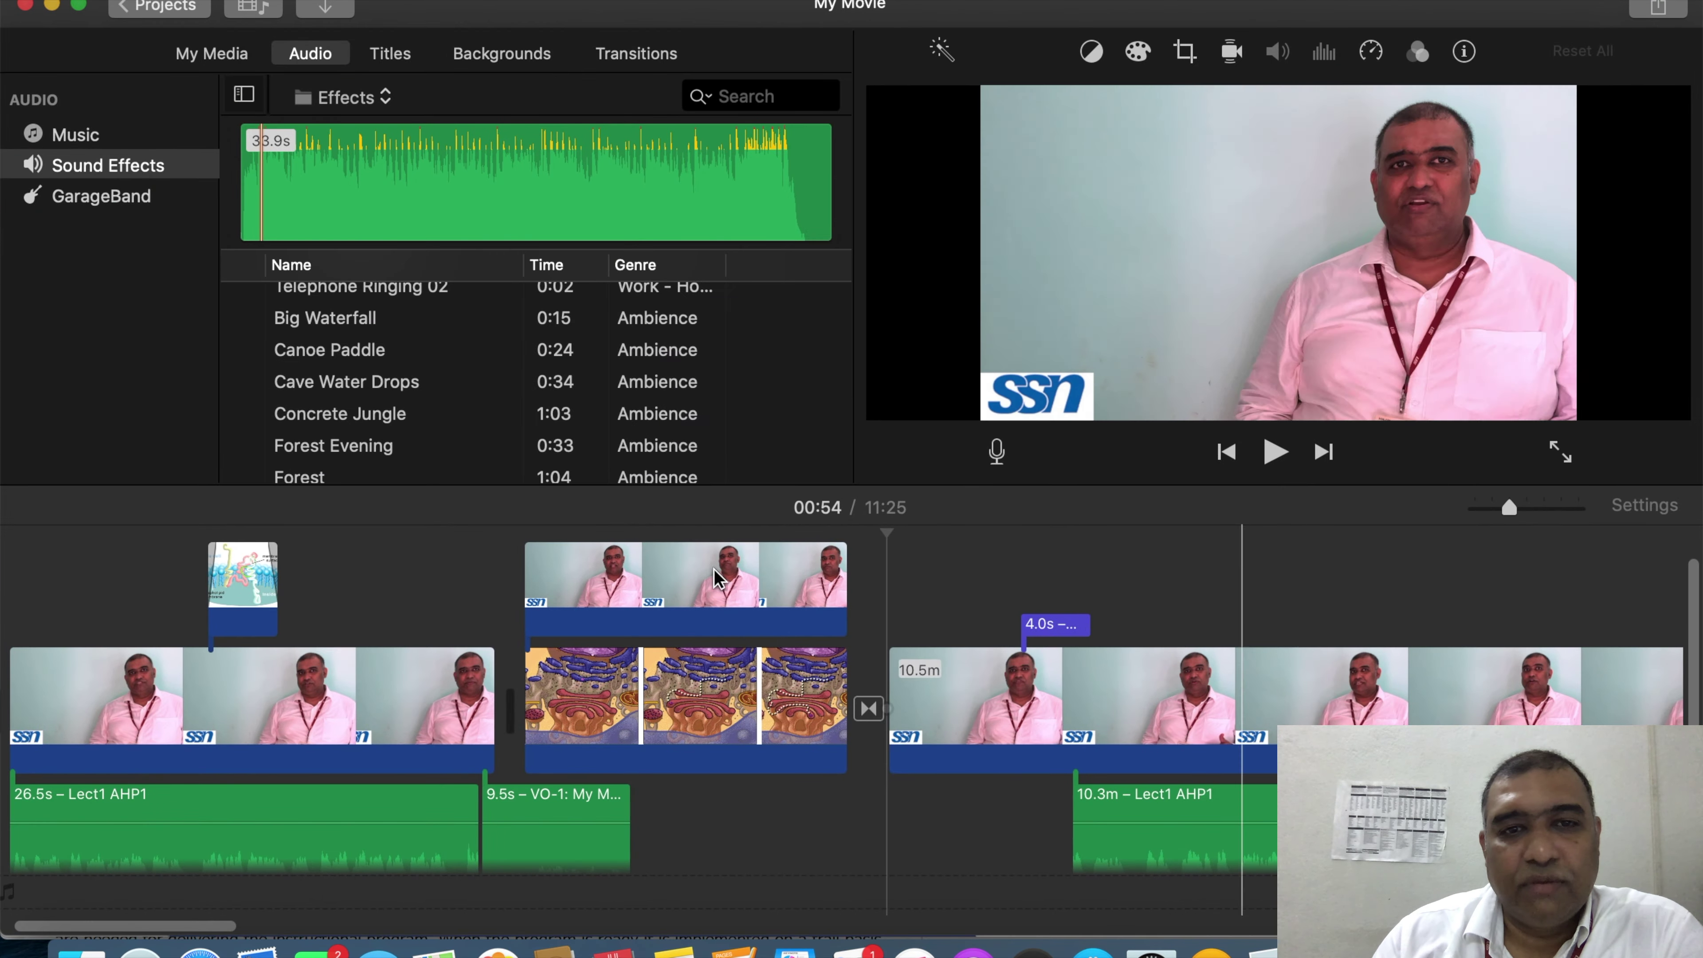
scroll(1271, 743, down, 2)
scroll(590, 423, down, 15)
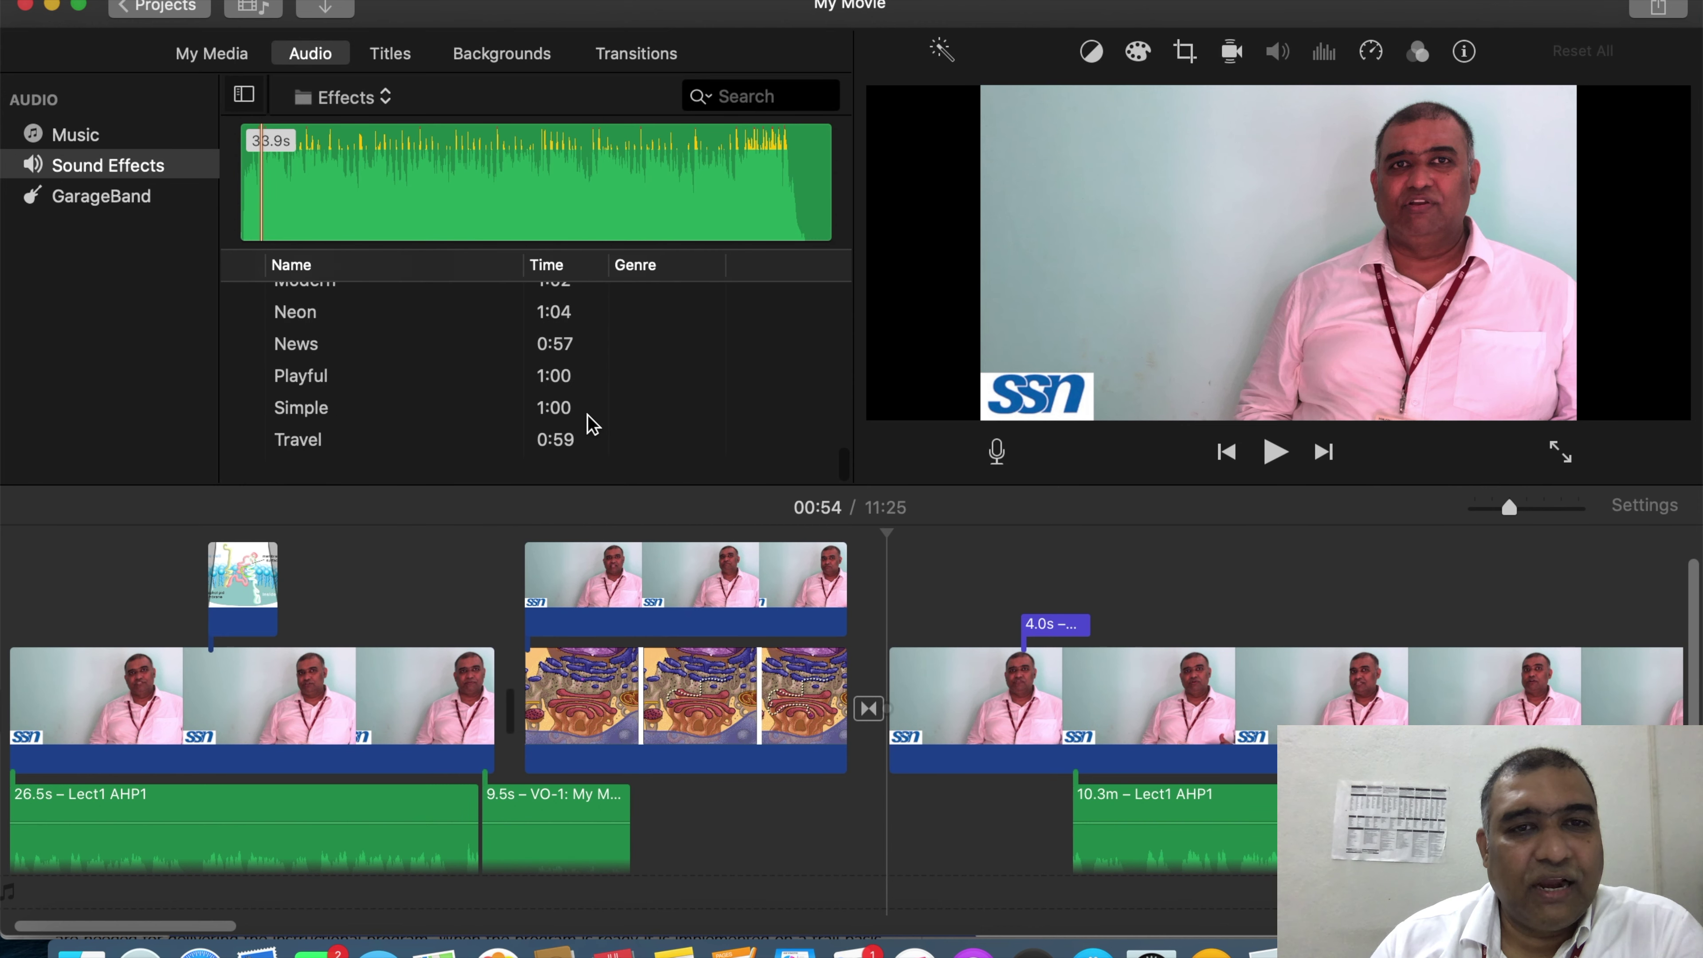
Step: Preview the Travel sound effect and add it beneath the remaining Lect1 AHP1 audio, shortly after that audio's start
click(243, 465)
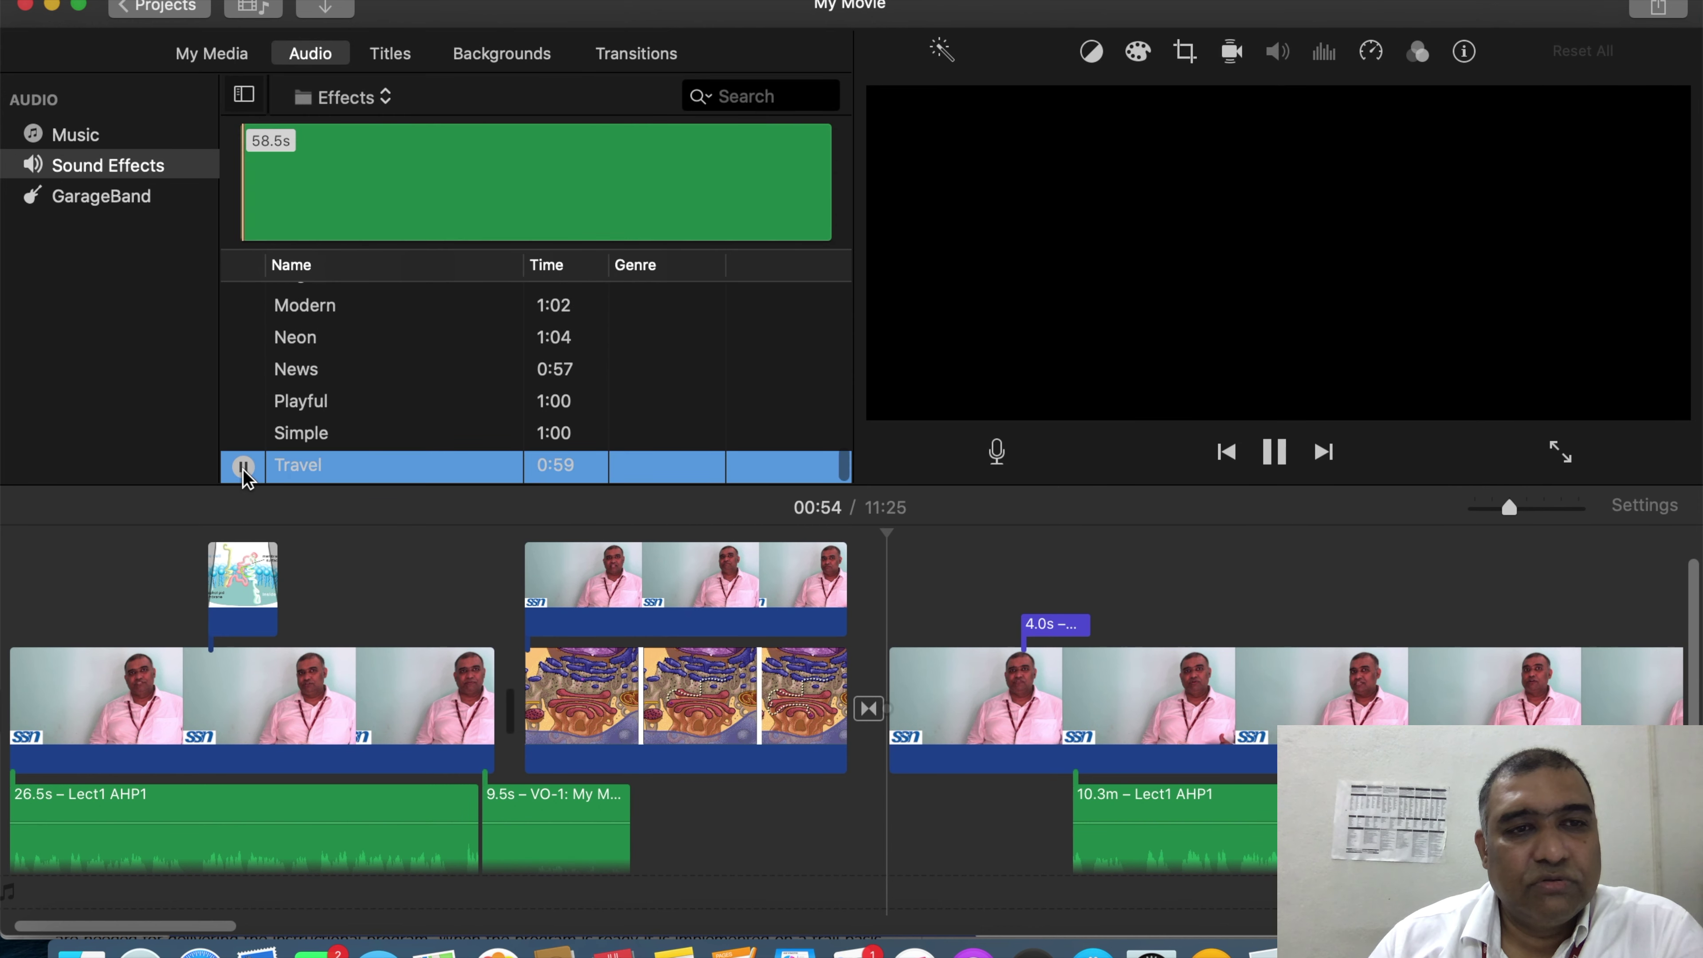
click(242, 465)
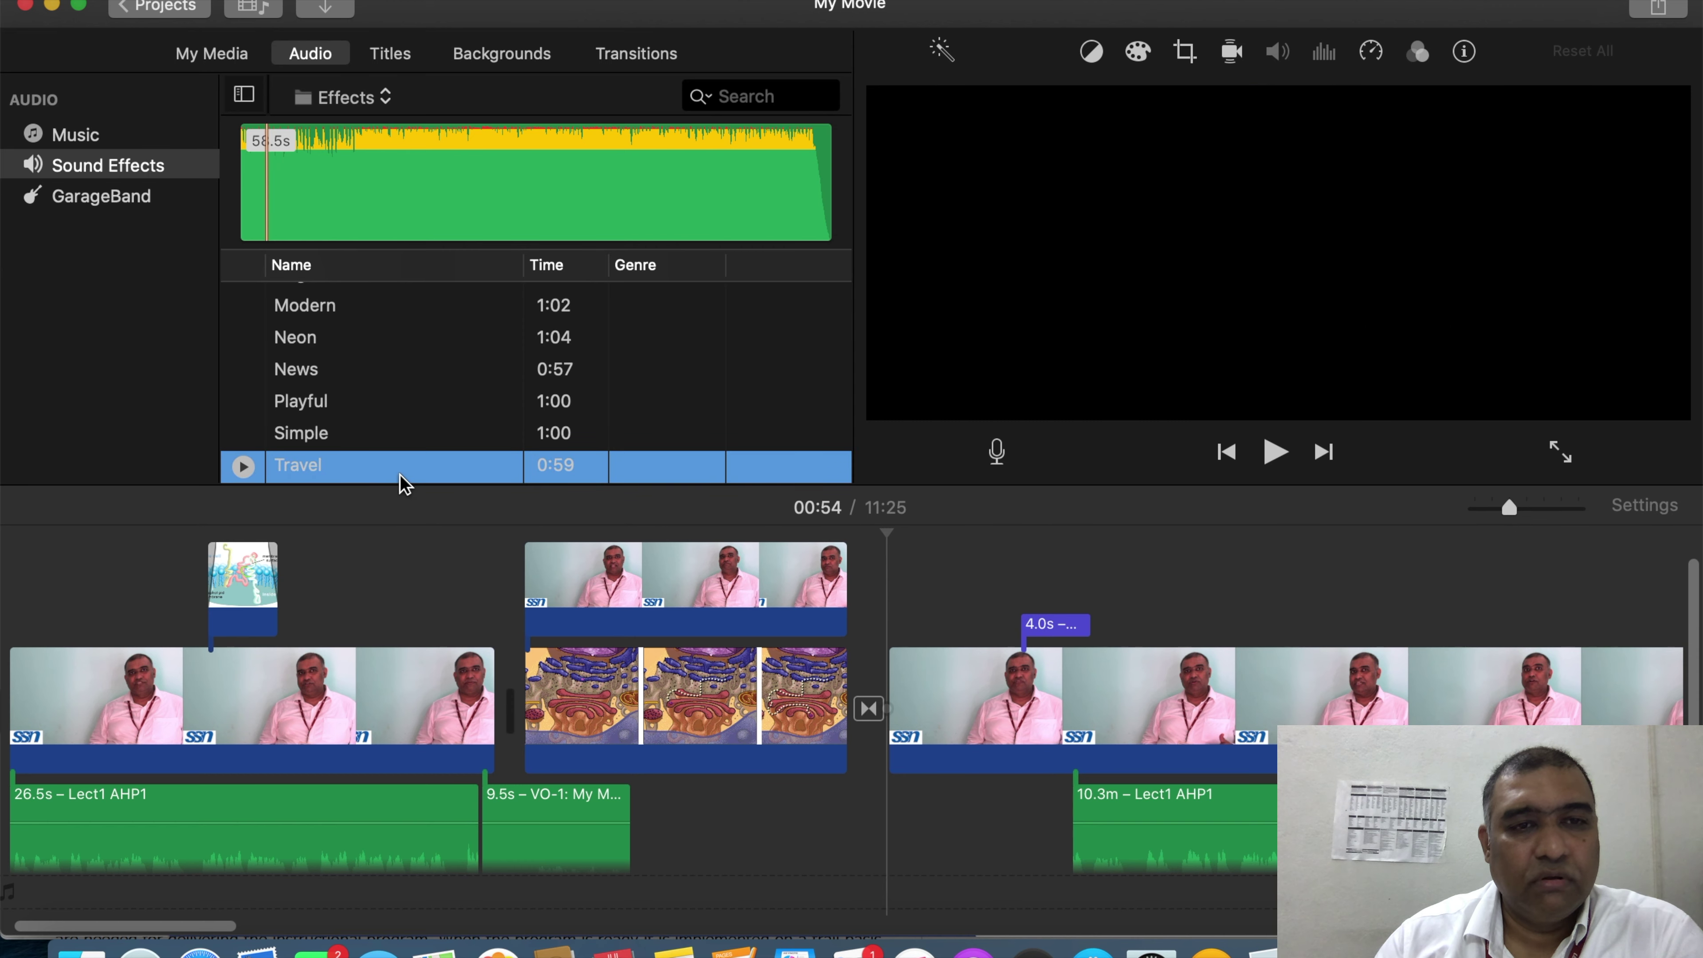
click(954, 742)
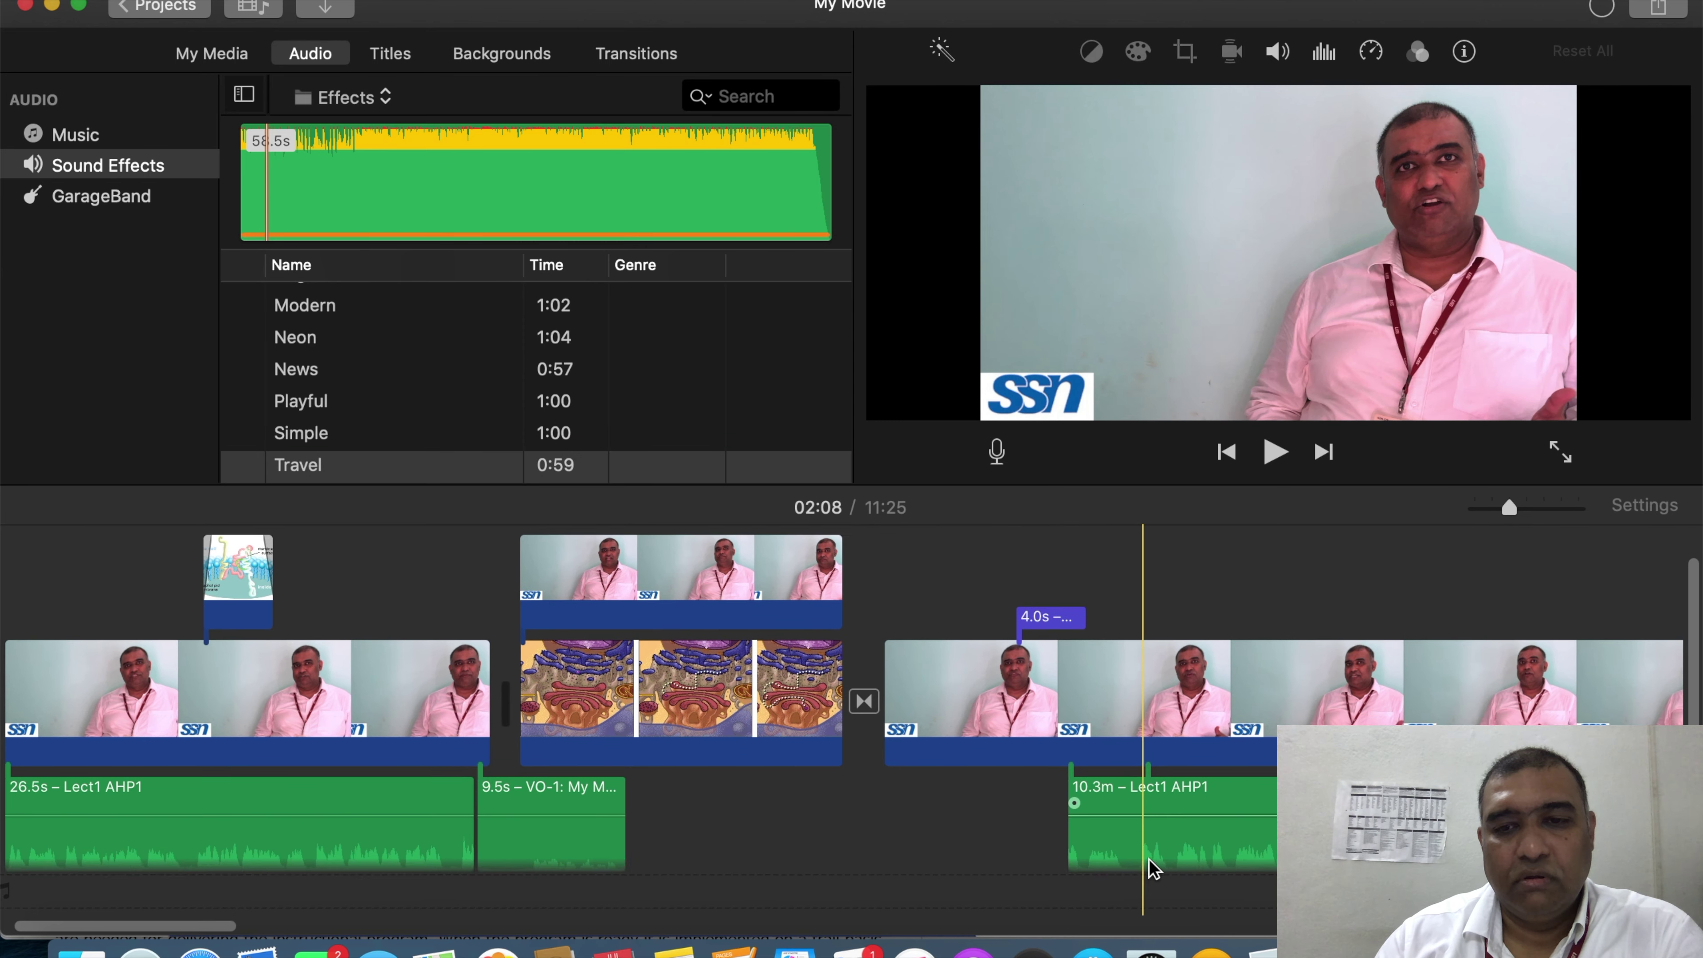
key(q)
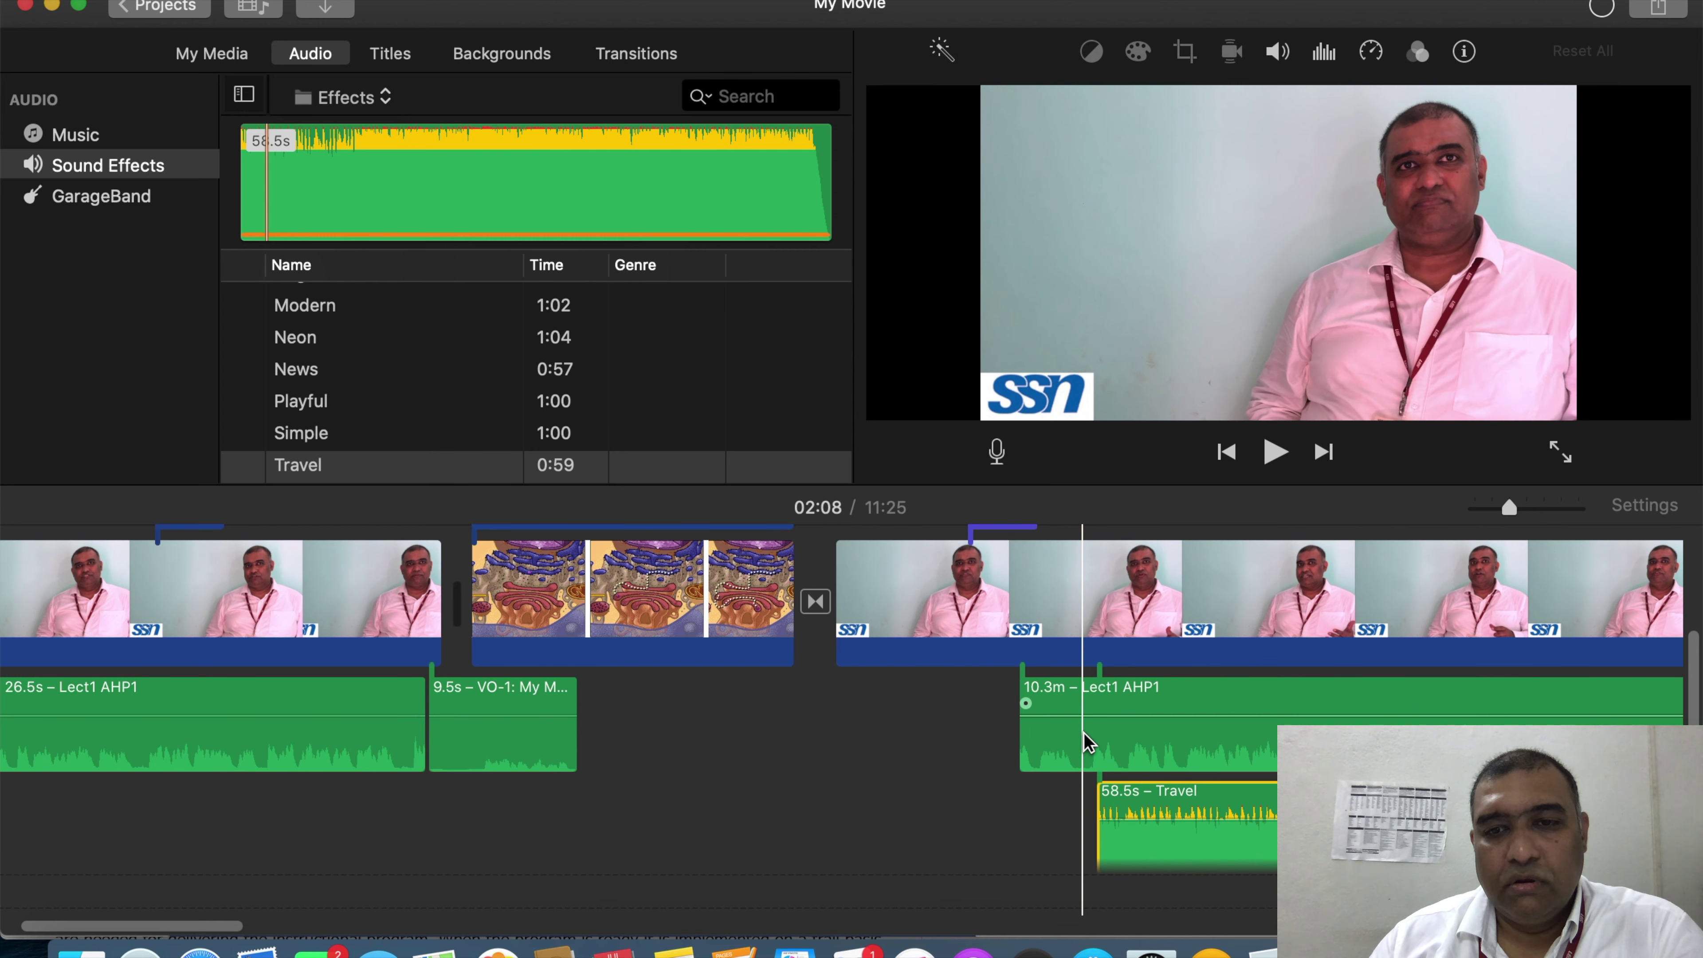
Step: Lower the volume of the Travel sound effect beneath the lecture audio to 24%
click(1168, 893)
click(1200, 850)
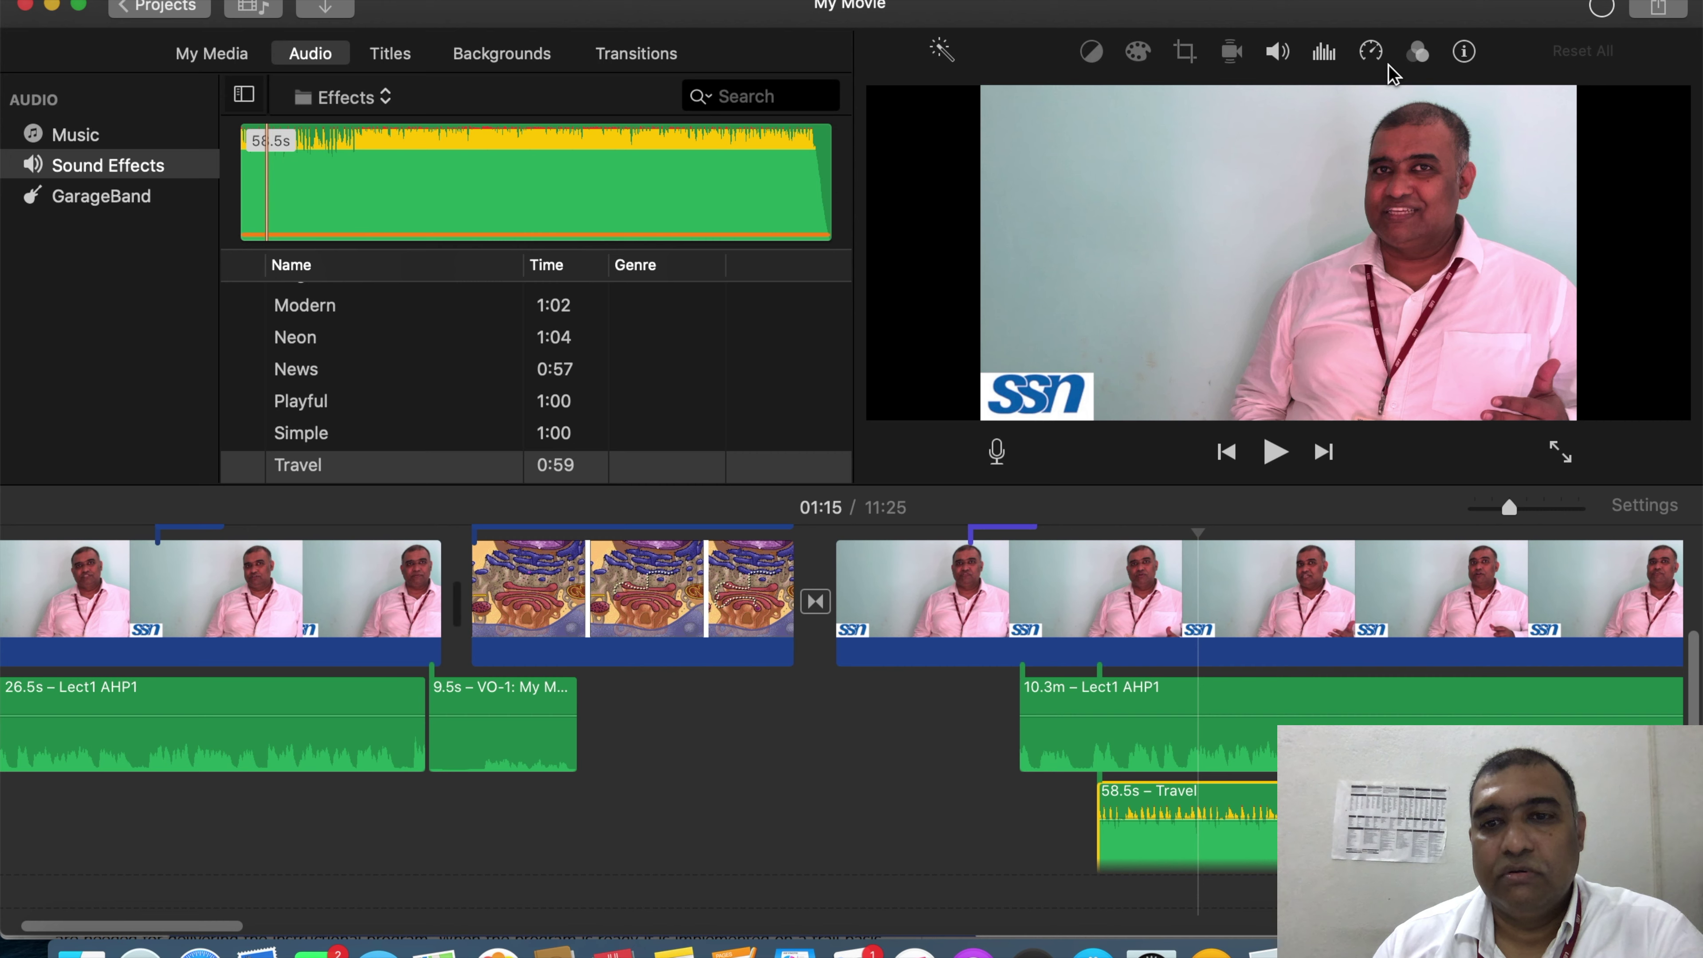
click(1278, 53)
drag(1133, 108, 1078, 114)
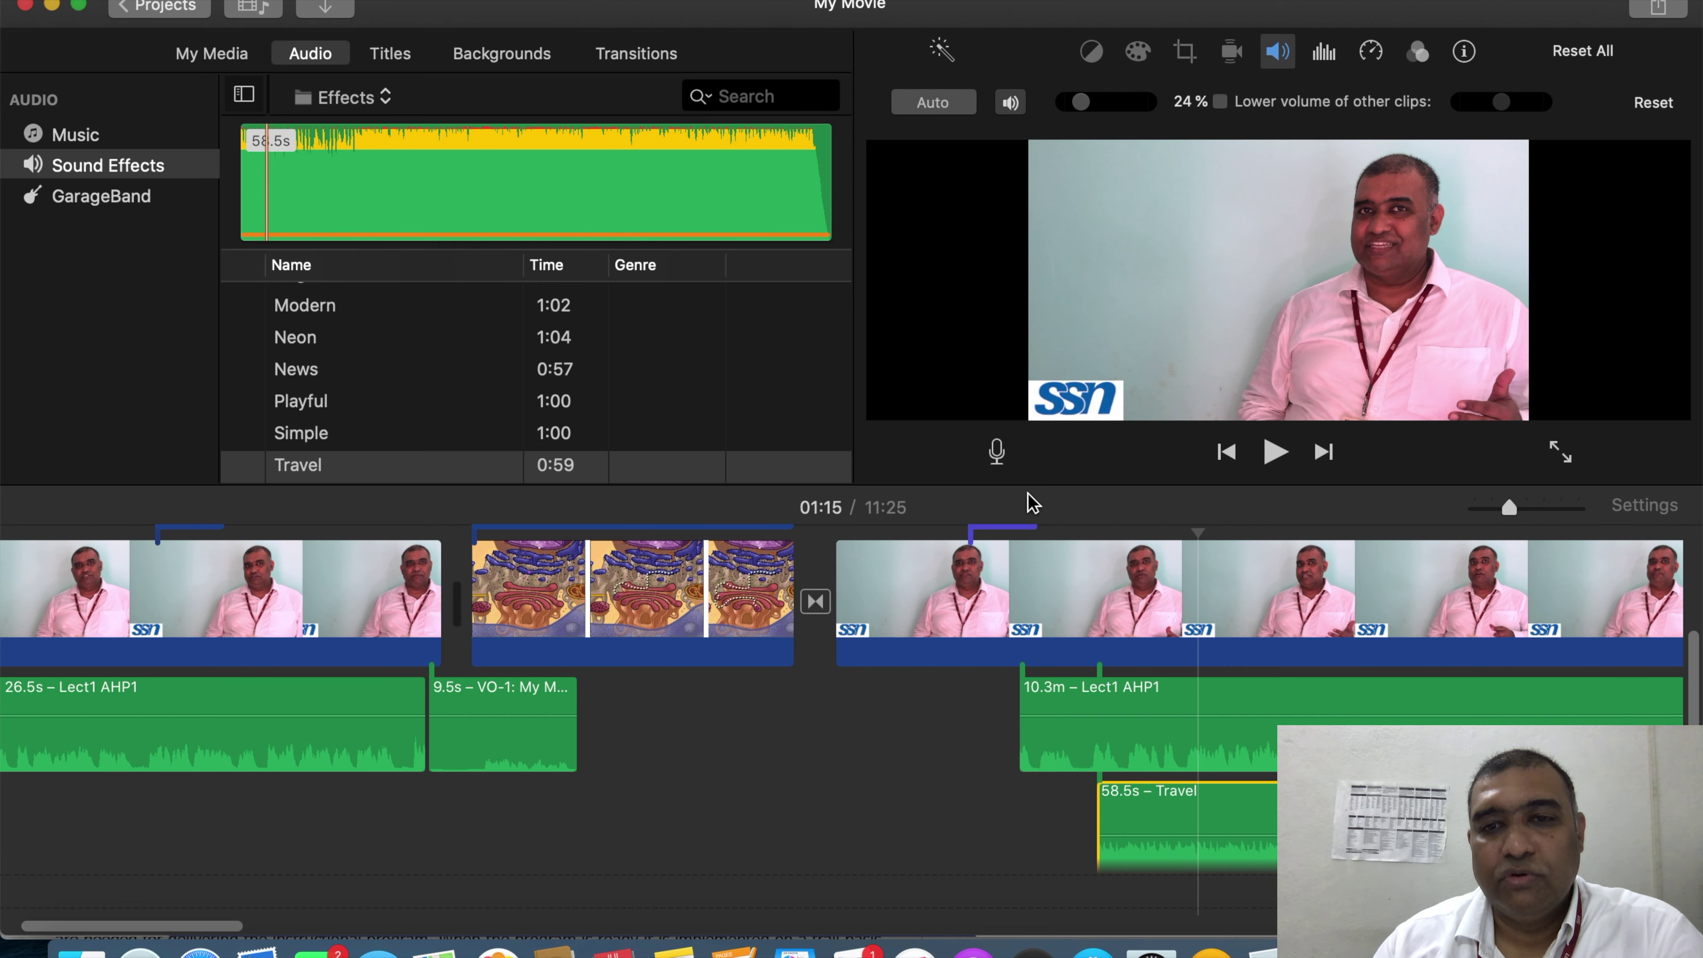
Step: Play the last lecture clip together with the Travel background sound to check the audio balance
click(1005, 678)
click(1276, 453)
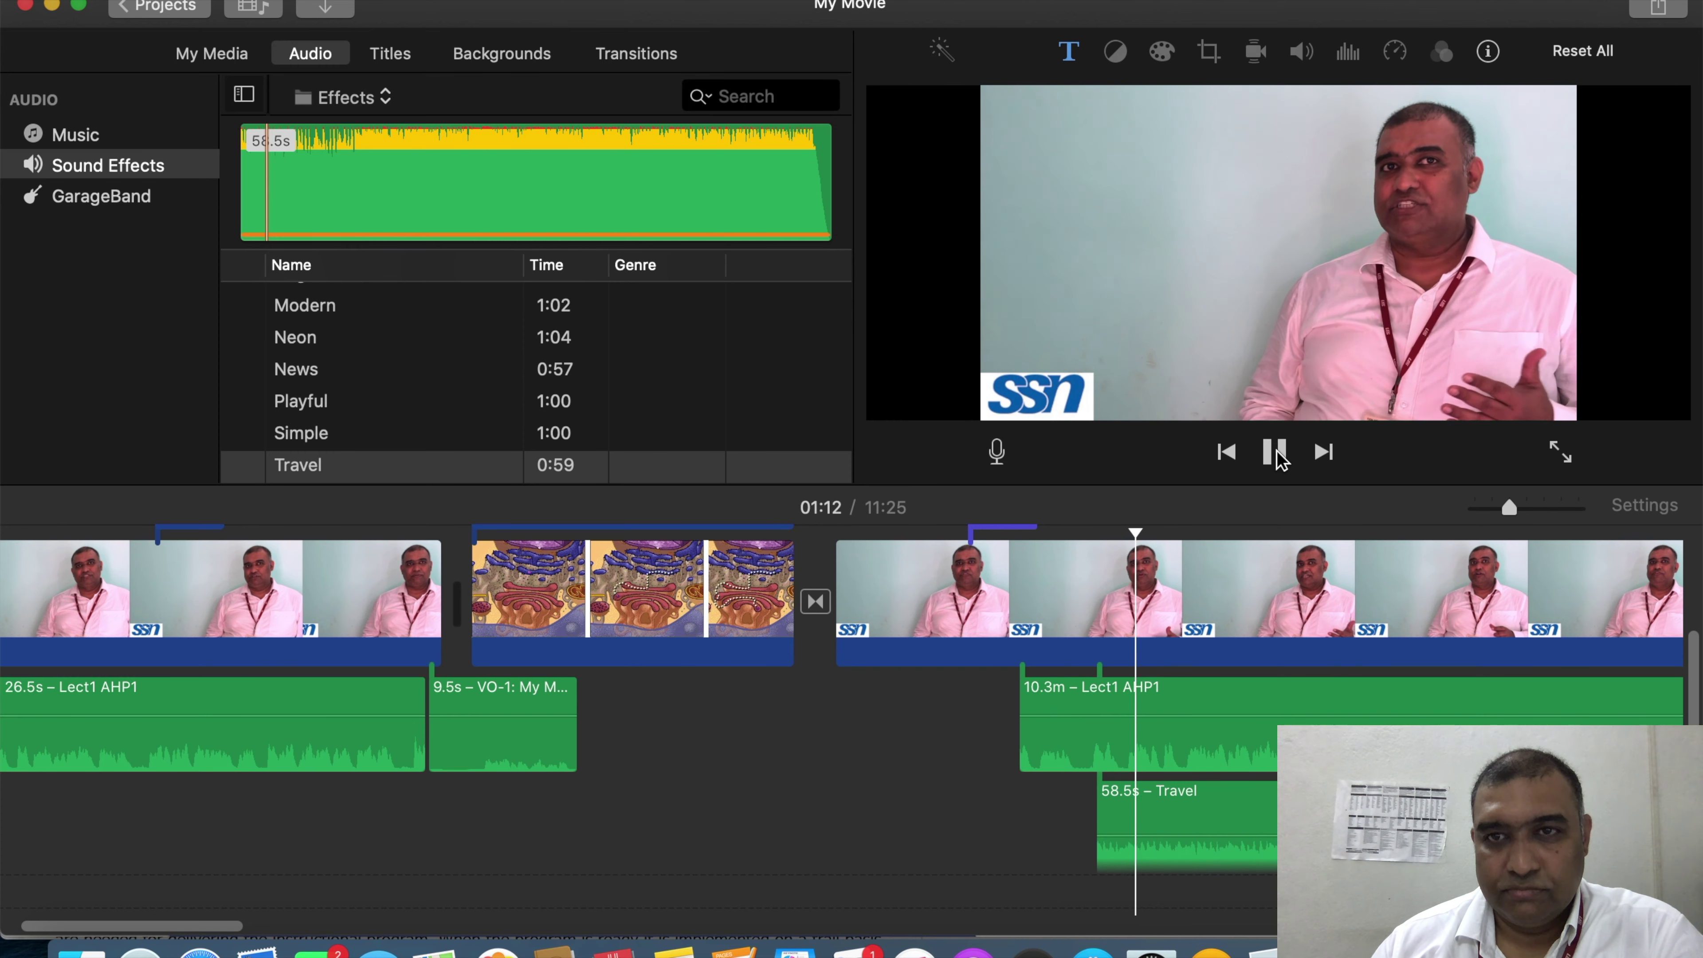
click(1276, 453)
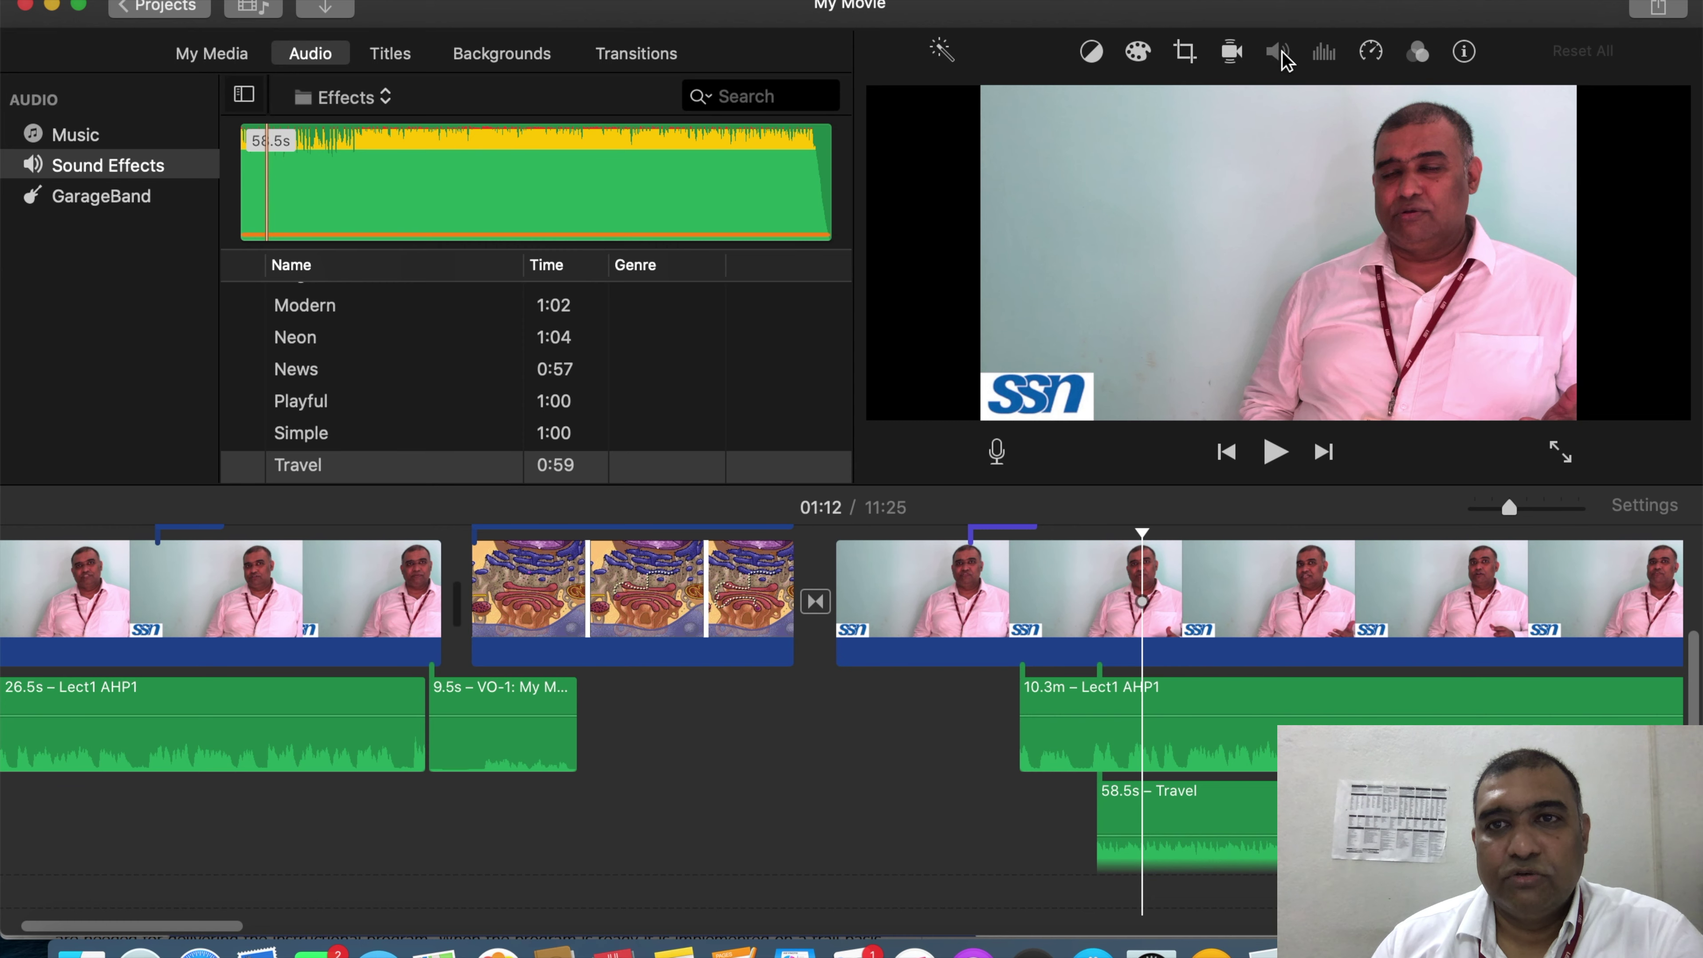
click(1261, 839)
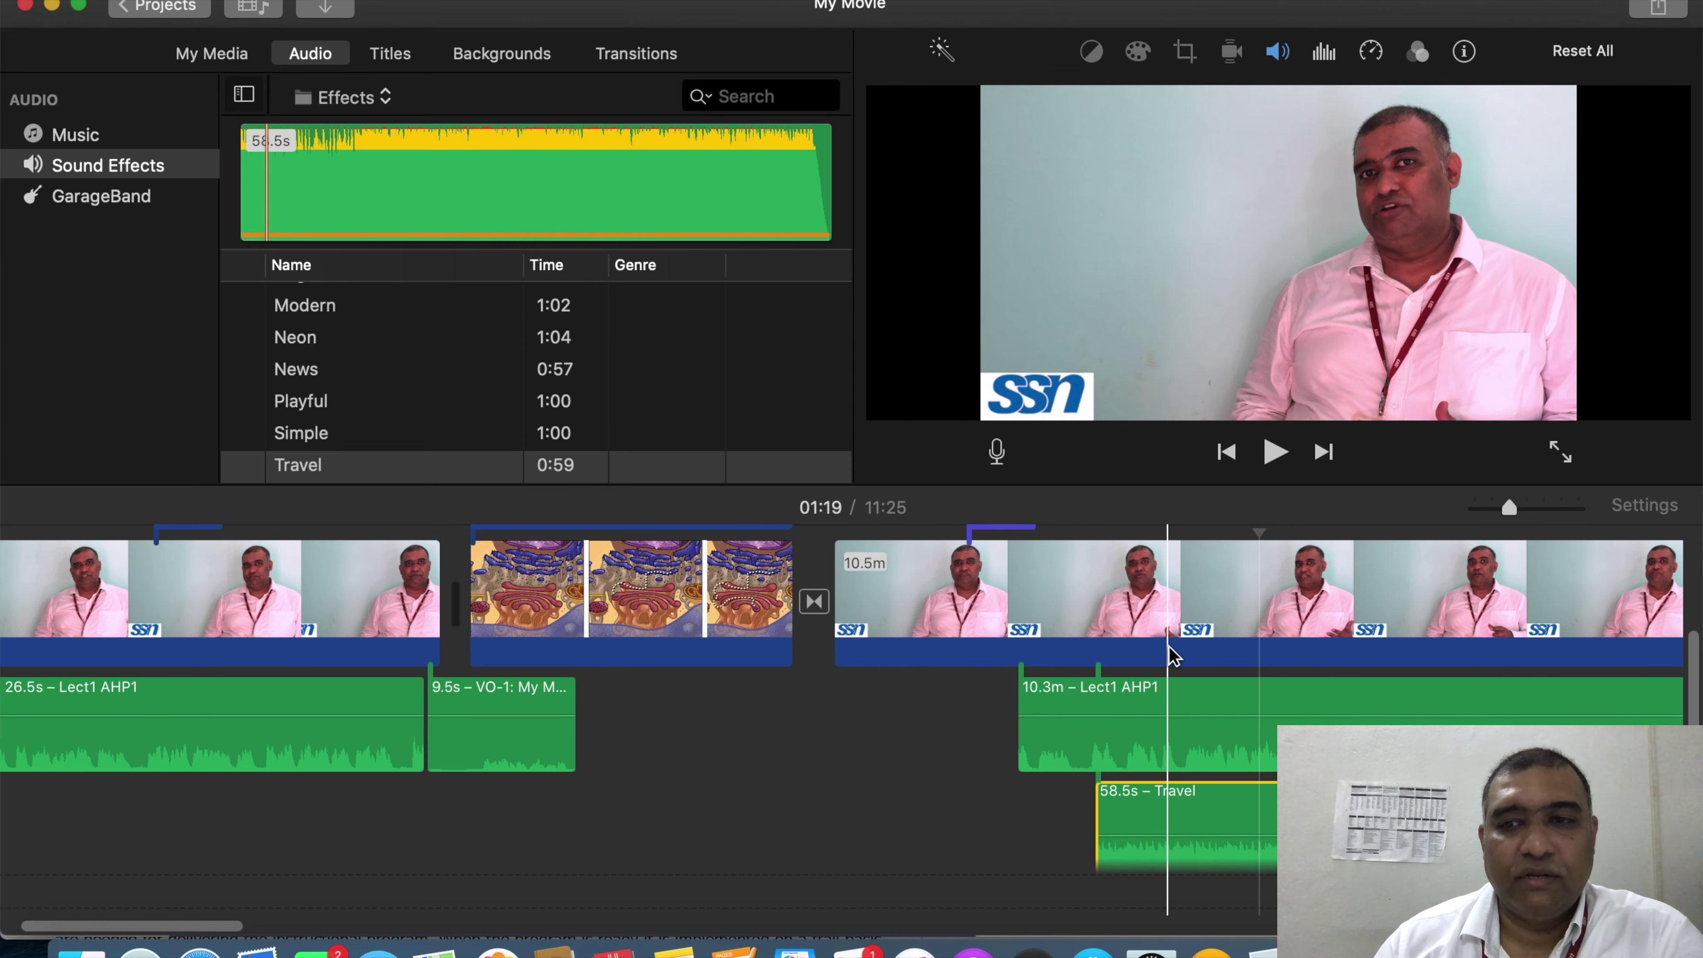
Step: Browse the sound effects library back to the Stingers and preview the Cartoon Boing effect
scroll(1167, 654, right, 10)
click(680, 770)
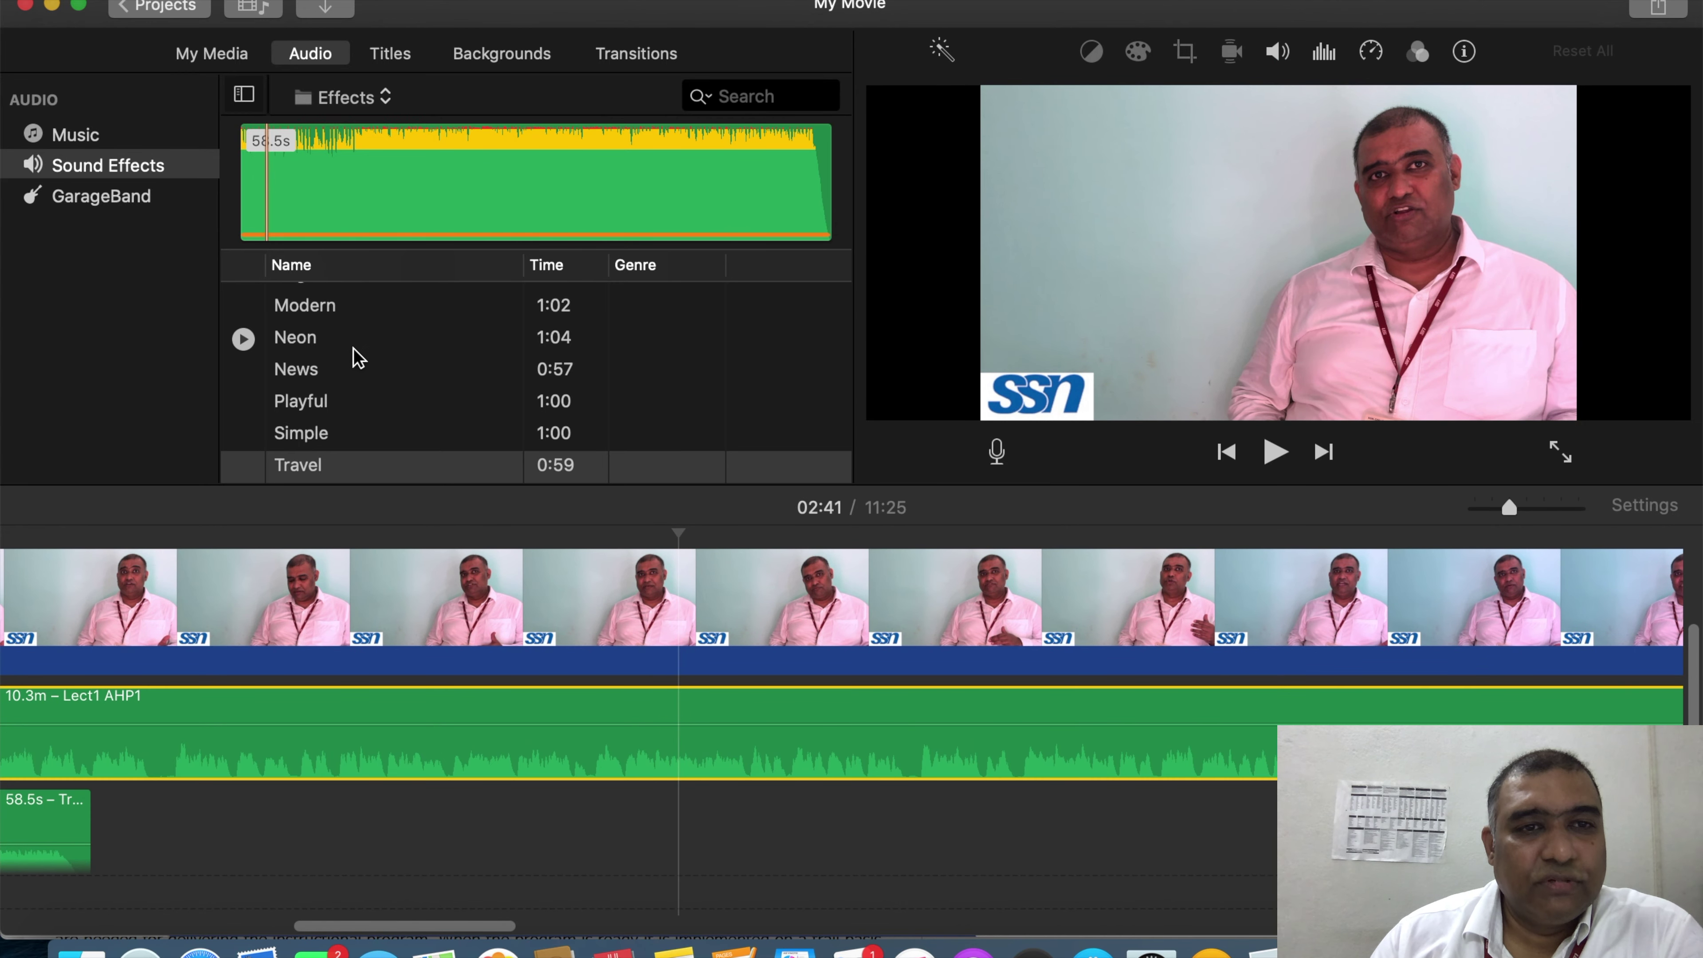
scroll(354, 348, down, 20)
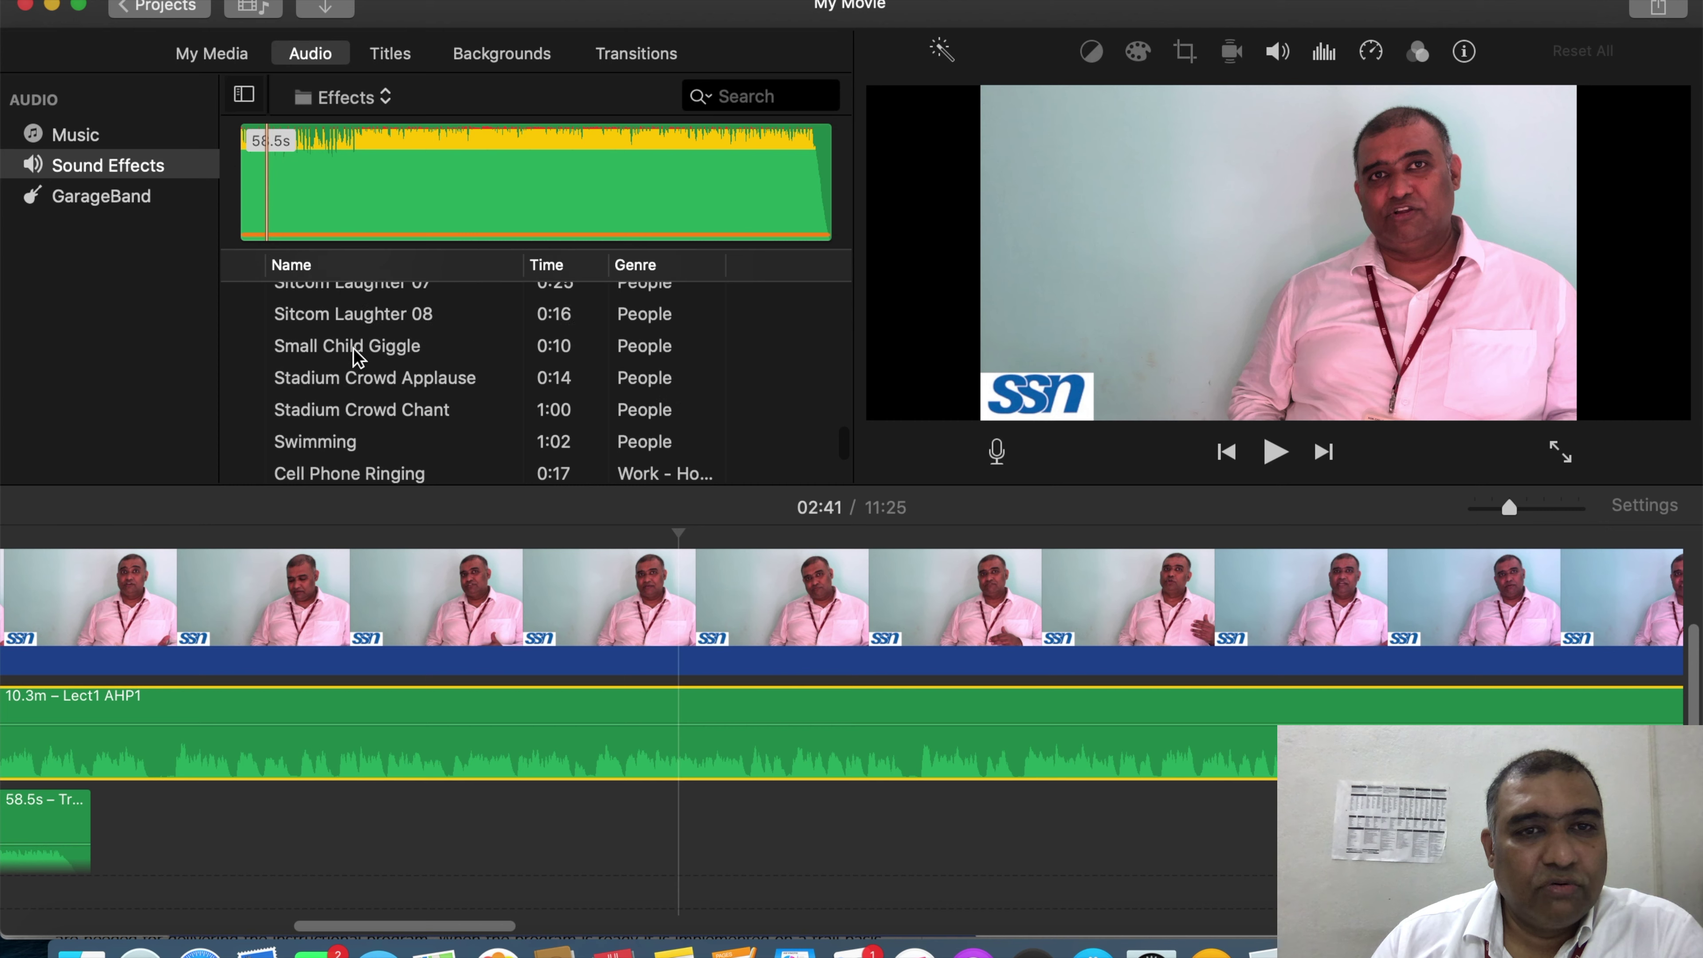
scroll(354, 349, up, 10)
scroll(354, 349, down, 20)
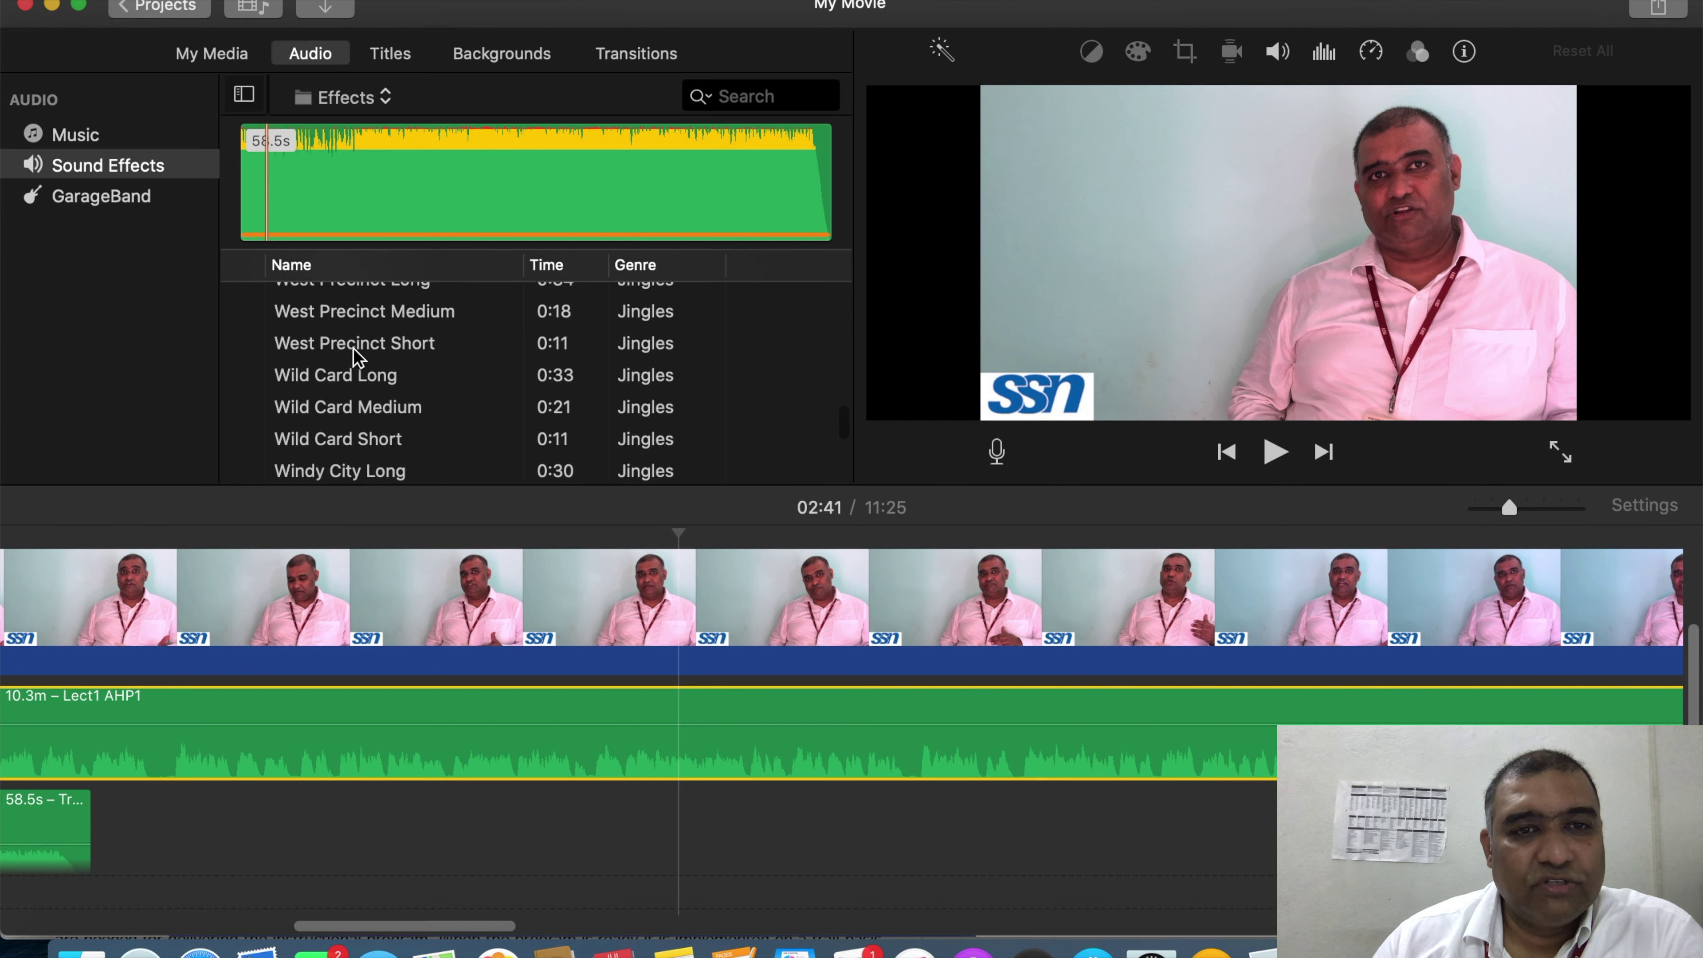
scroll(354, 349, up, 10)
scroll(354, 349, up, 10)
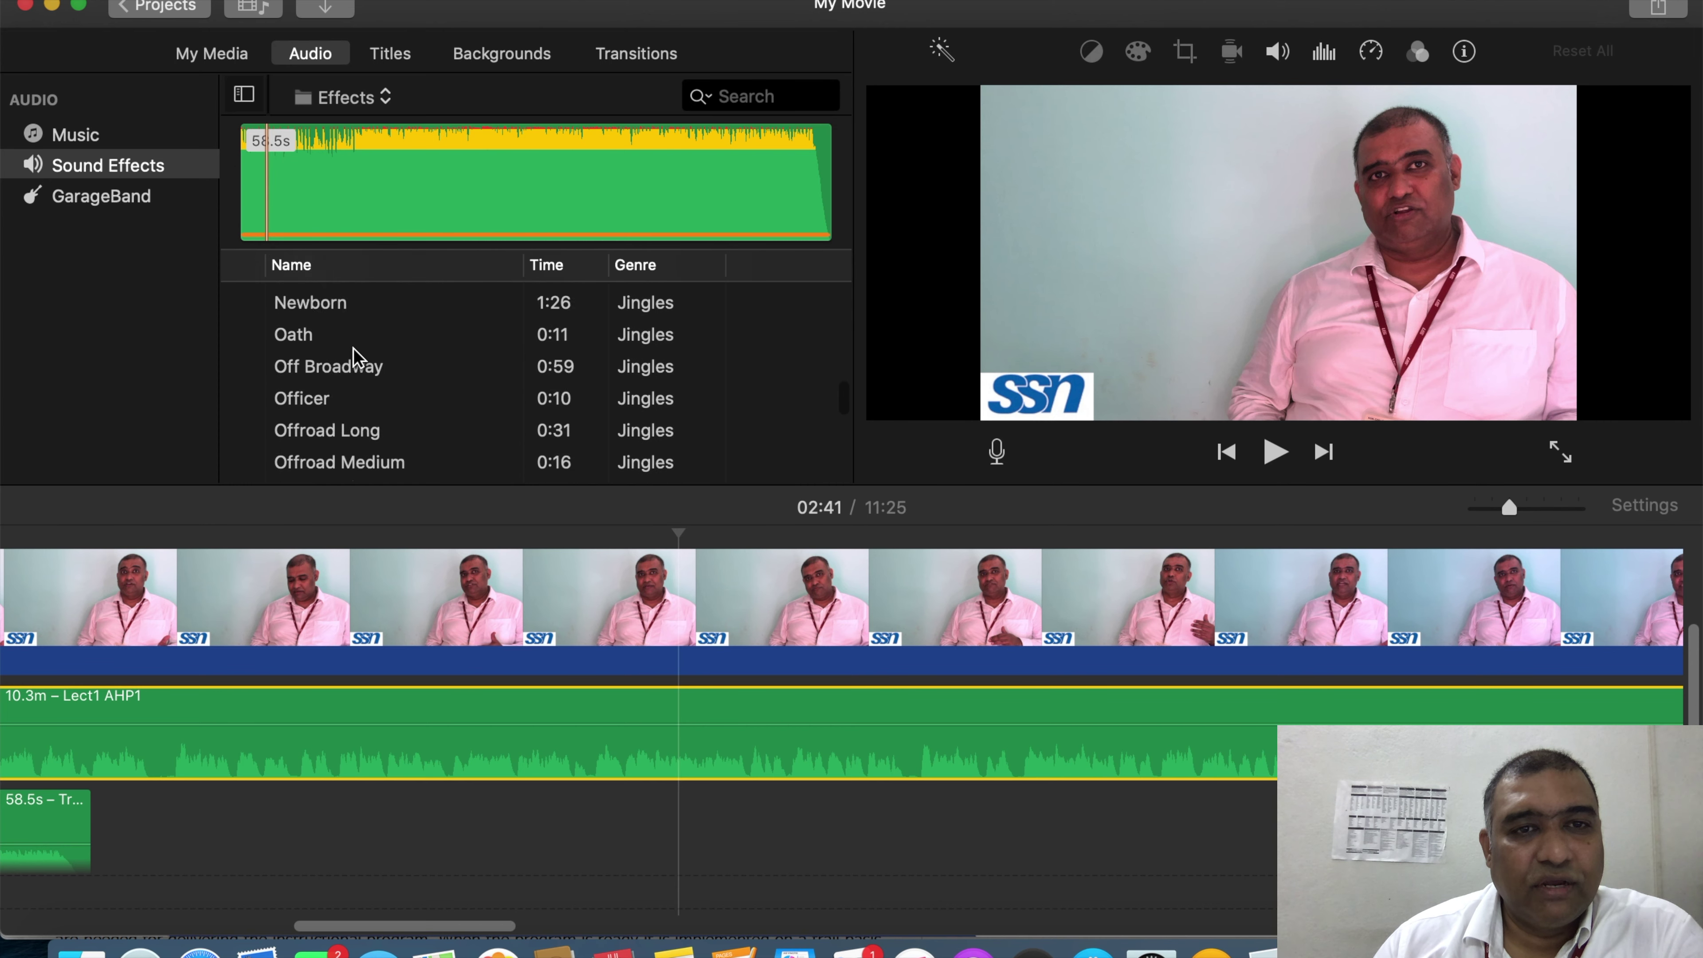
scroll(354, 349, up, 15)
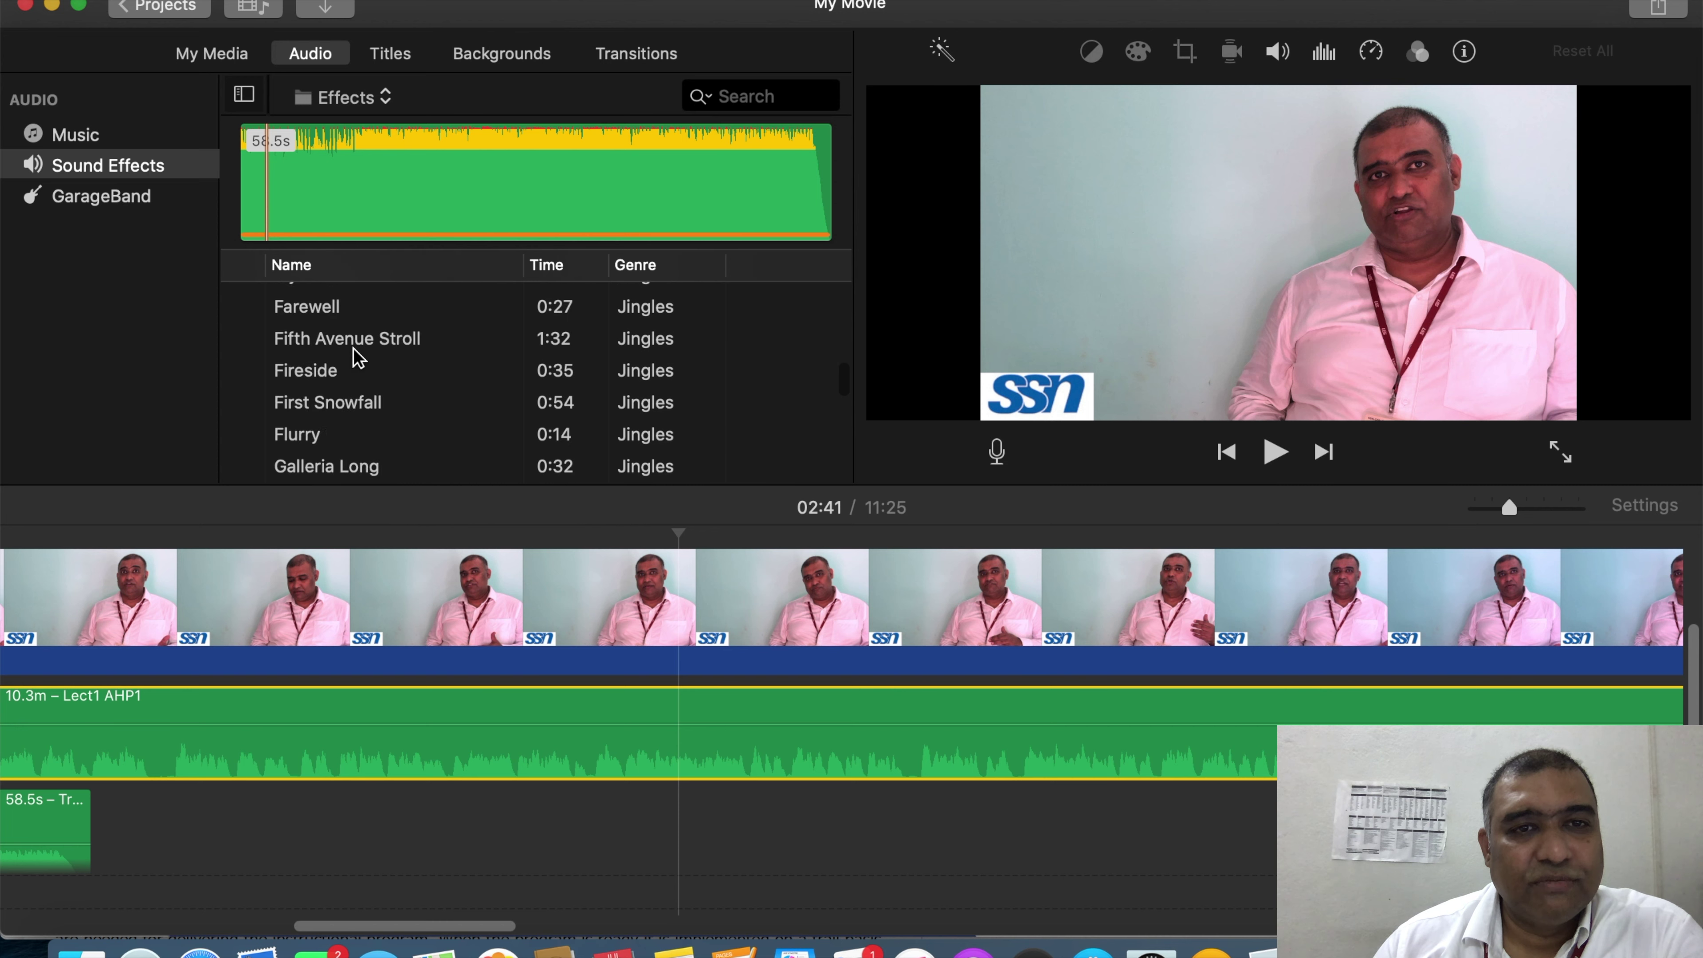
scroll(354, 349, up, 10)
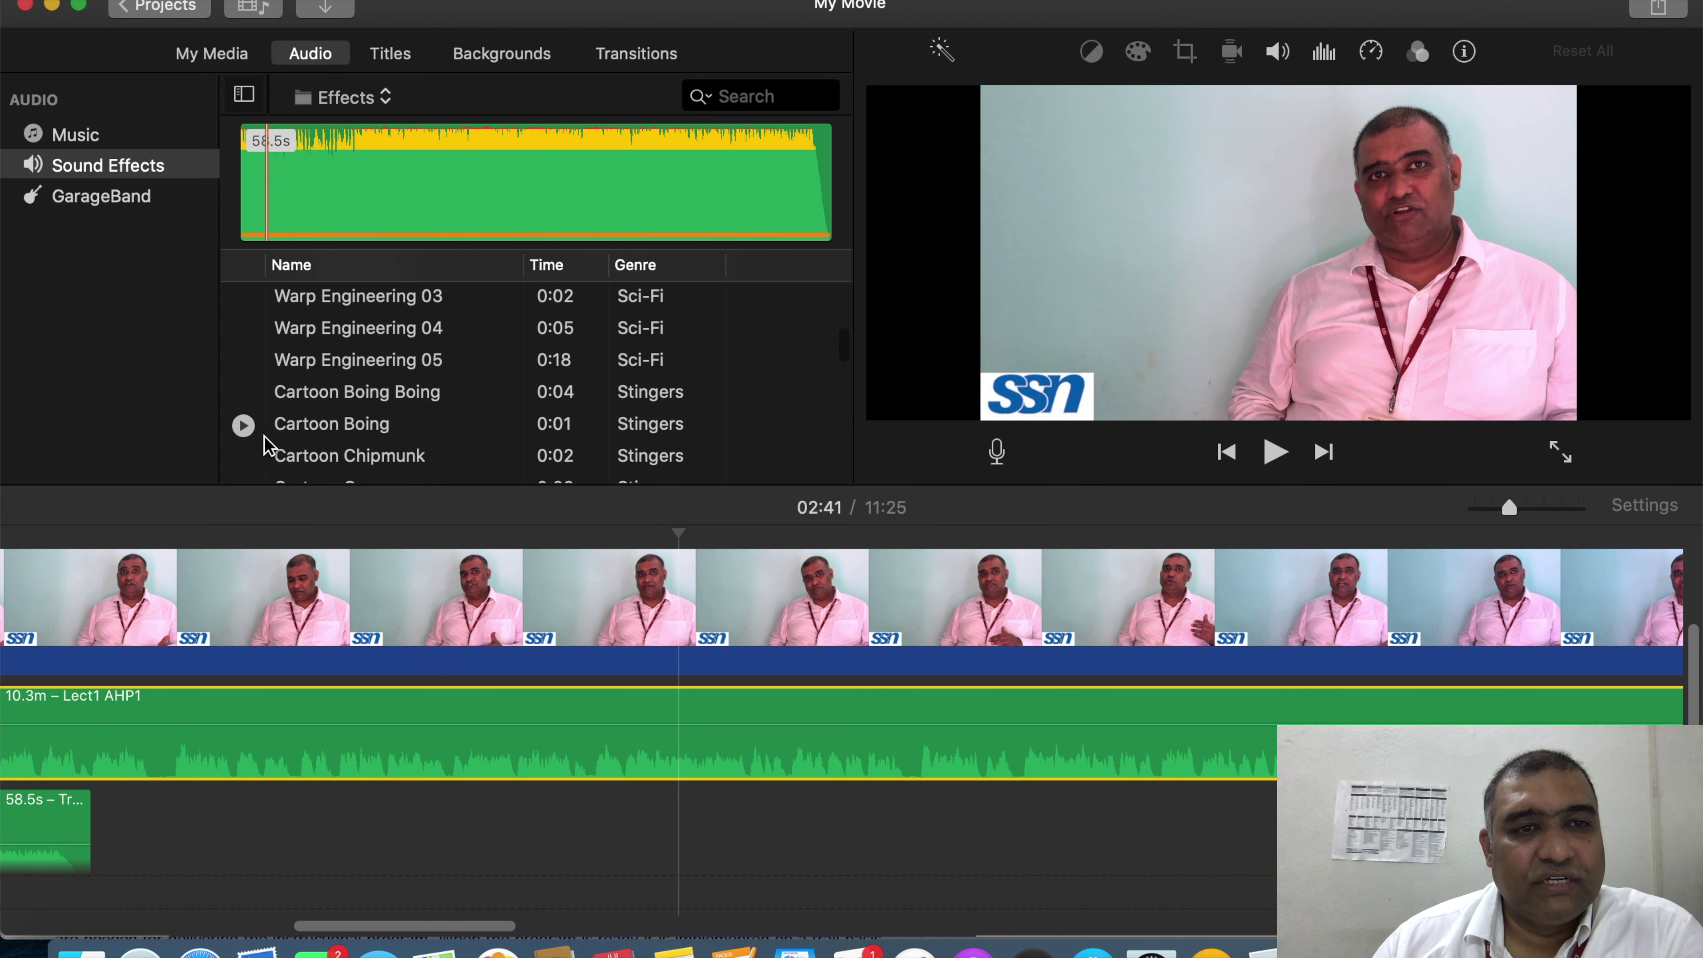
click(245, 429)
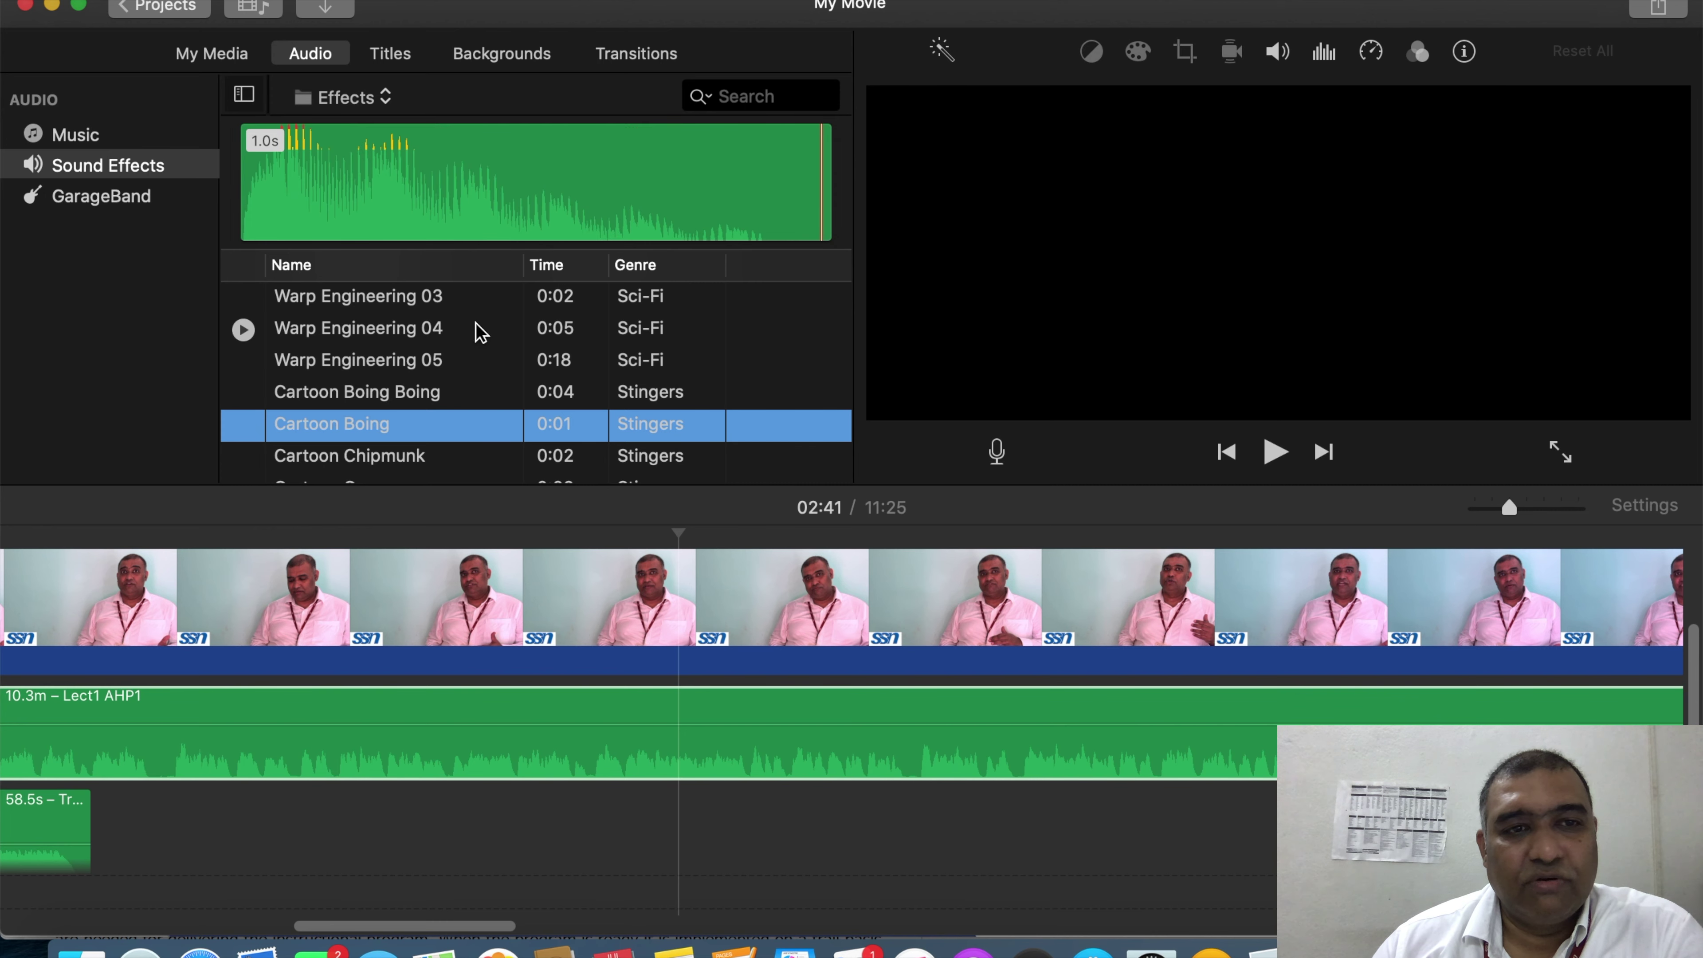
click(721, 738)
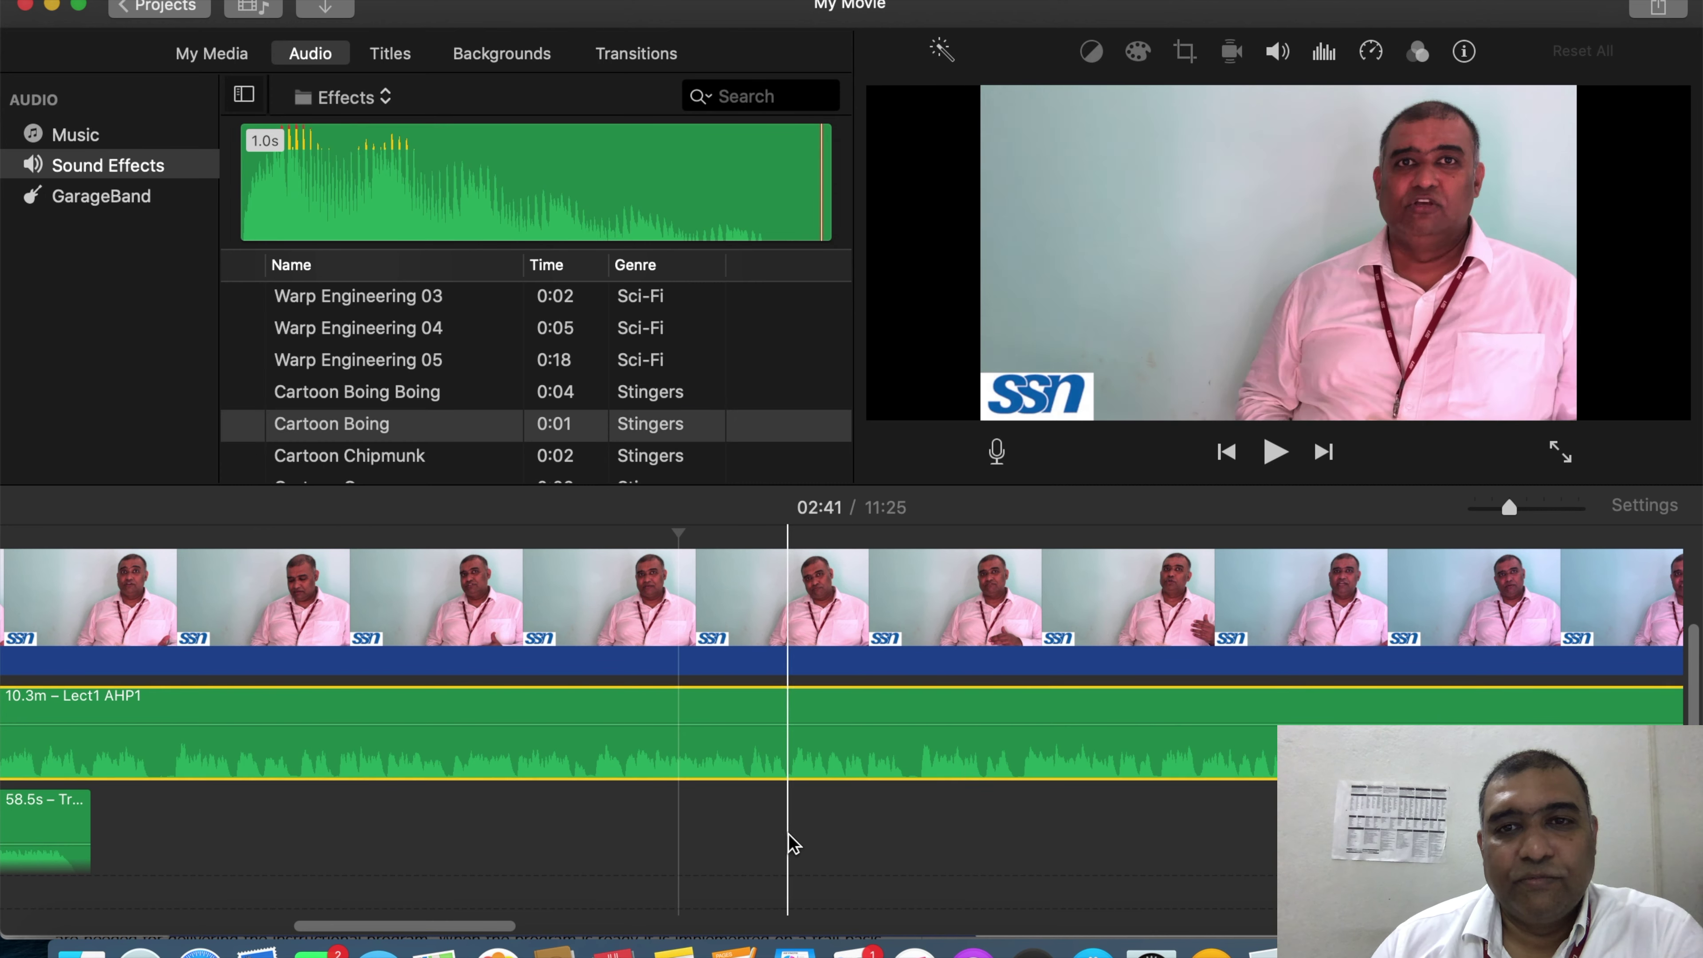
click(504, 128)
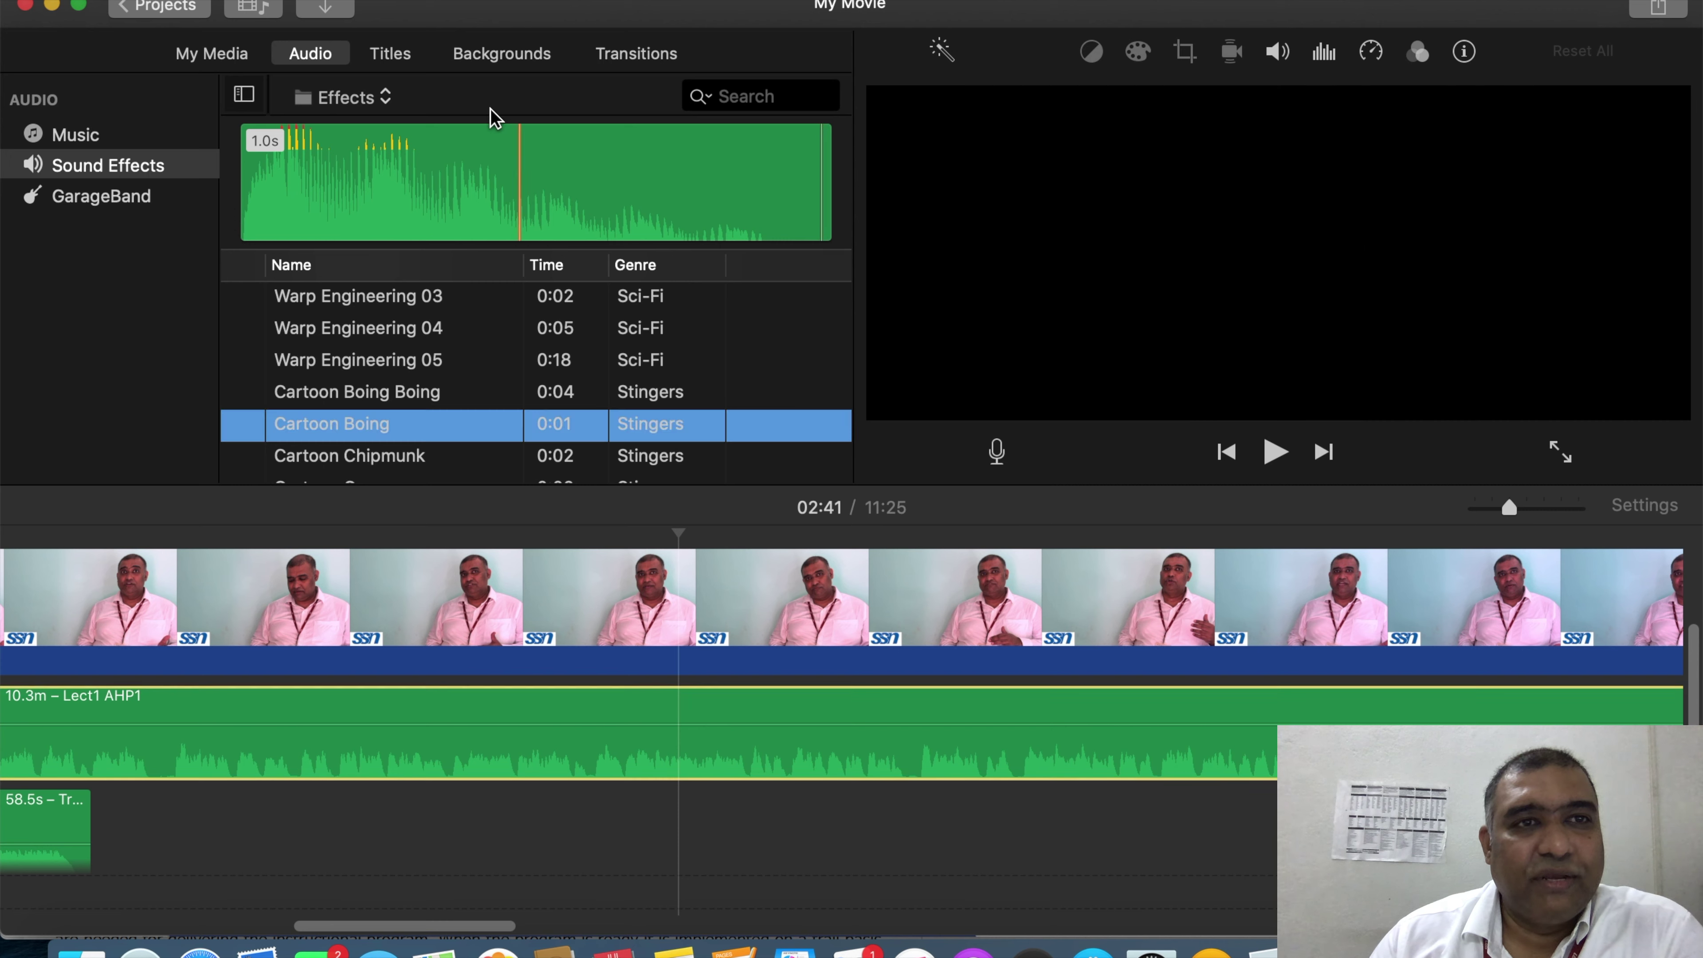
Step: Show the available backgrounds, and split both the Lect1 AHP1 audio and the lecture clip above it at 02:39
click(392, 62)
click(516, 59)
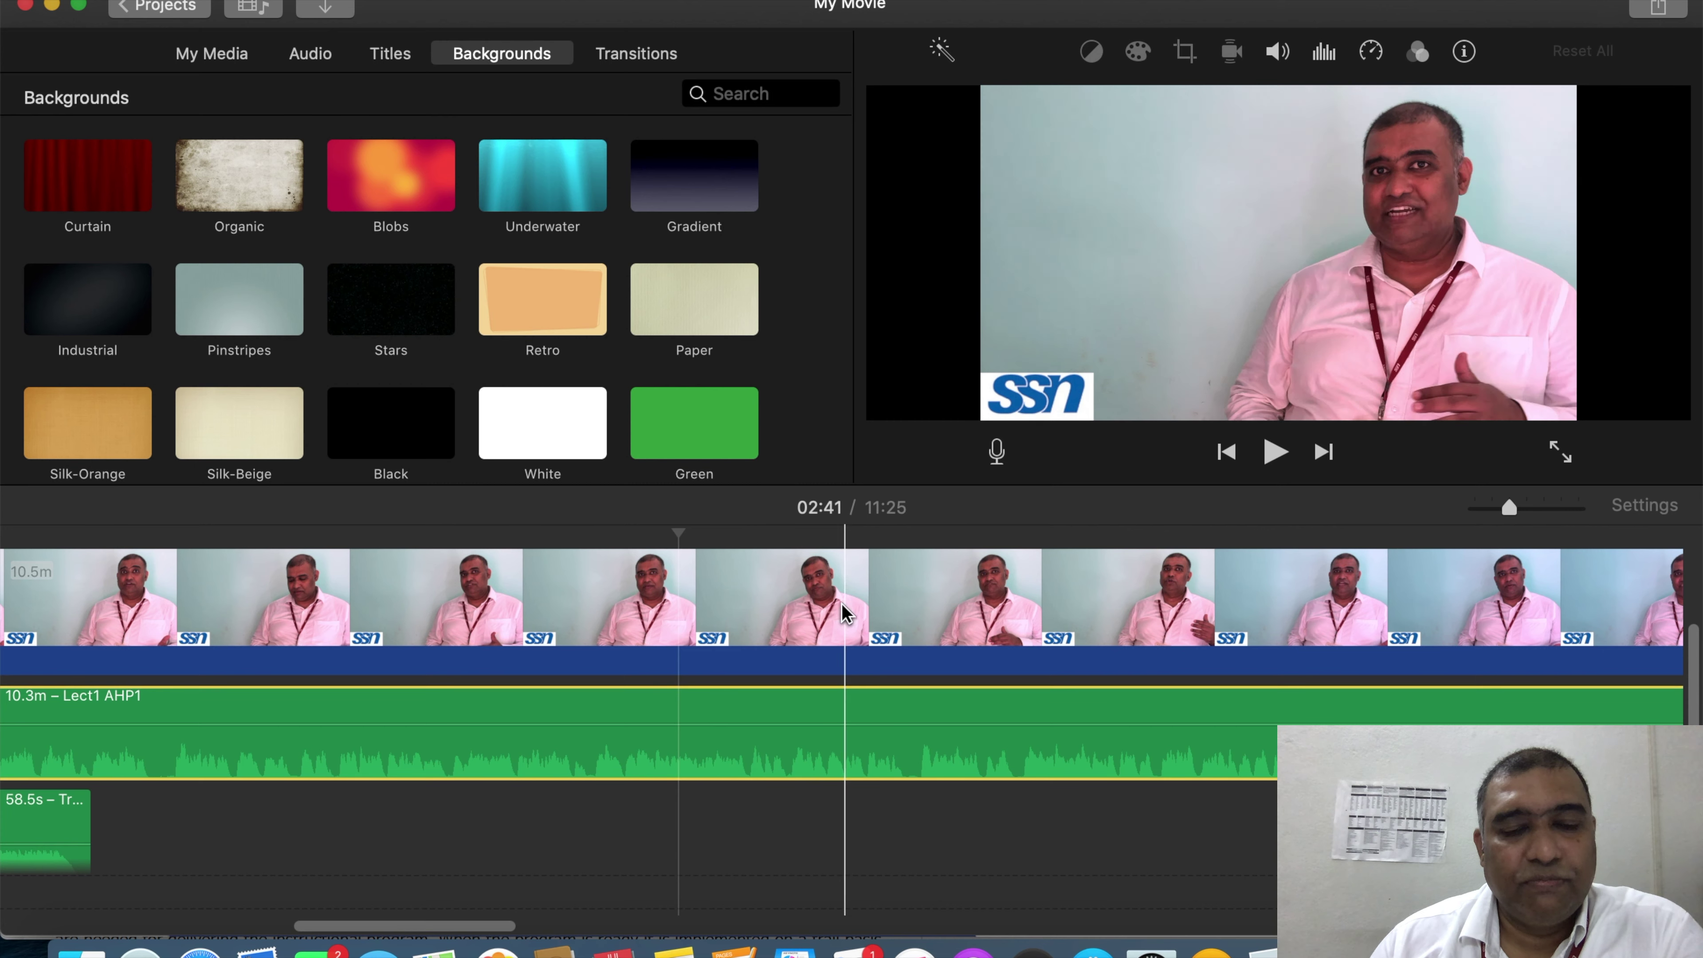
click(657, 704)
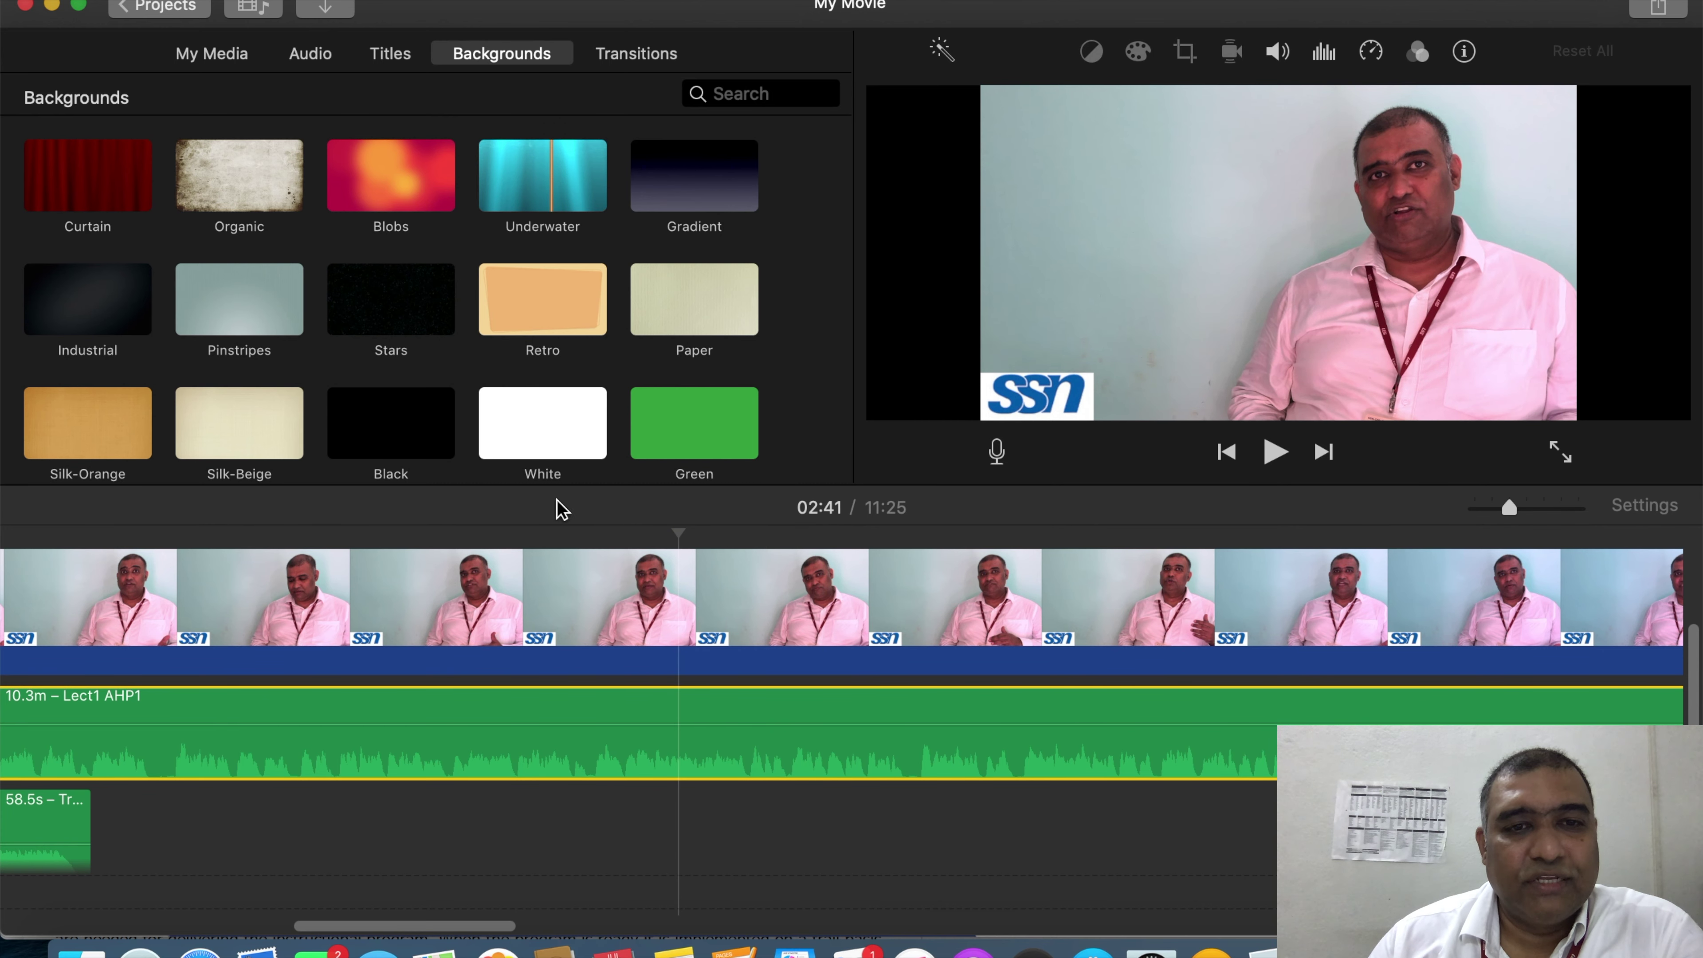
click(649, 686)
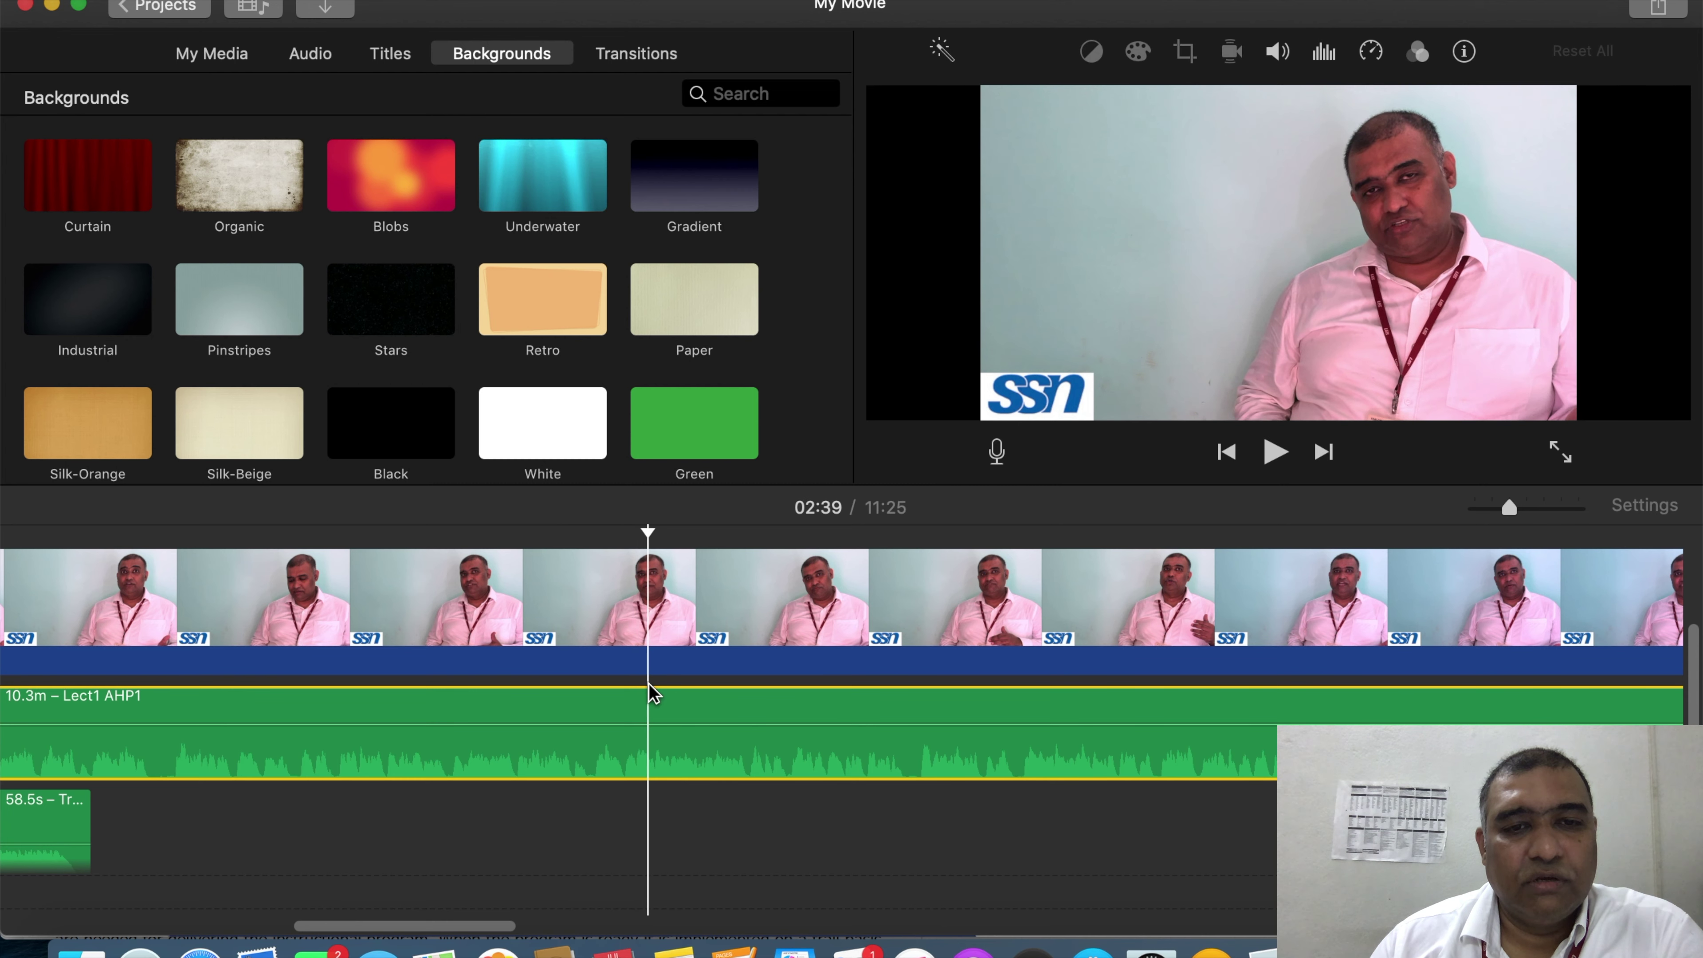
right_click(654, 695)
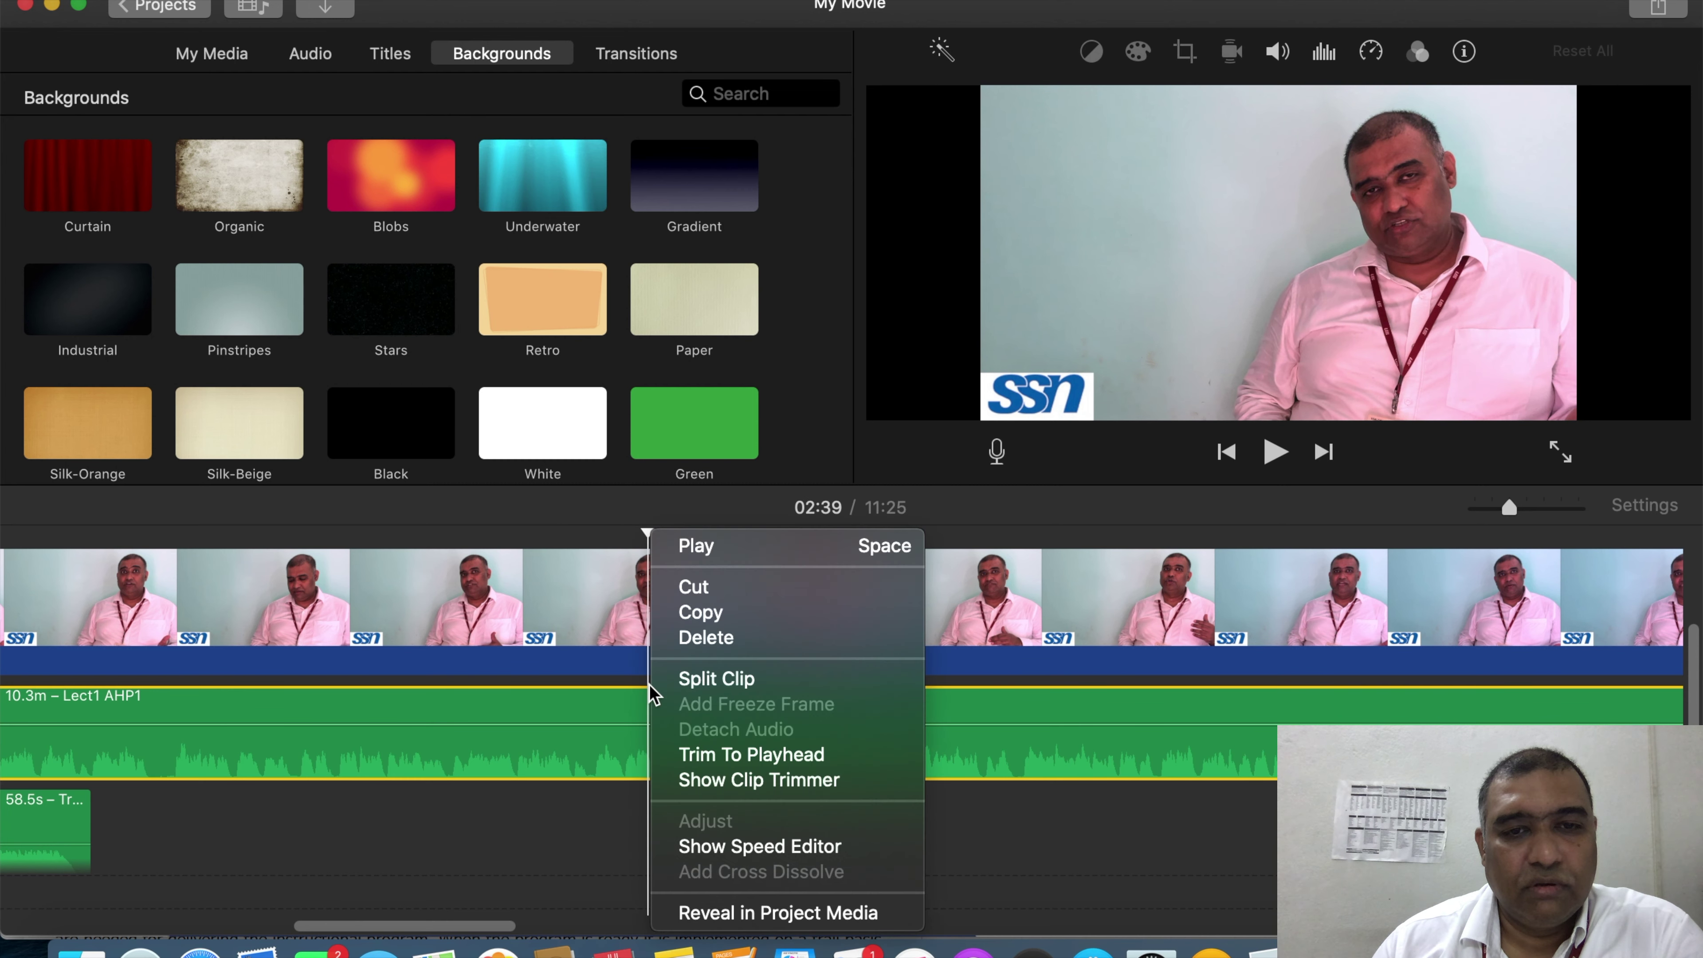
click(720, 676)
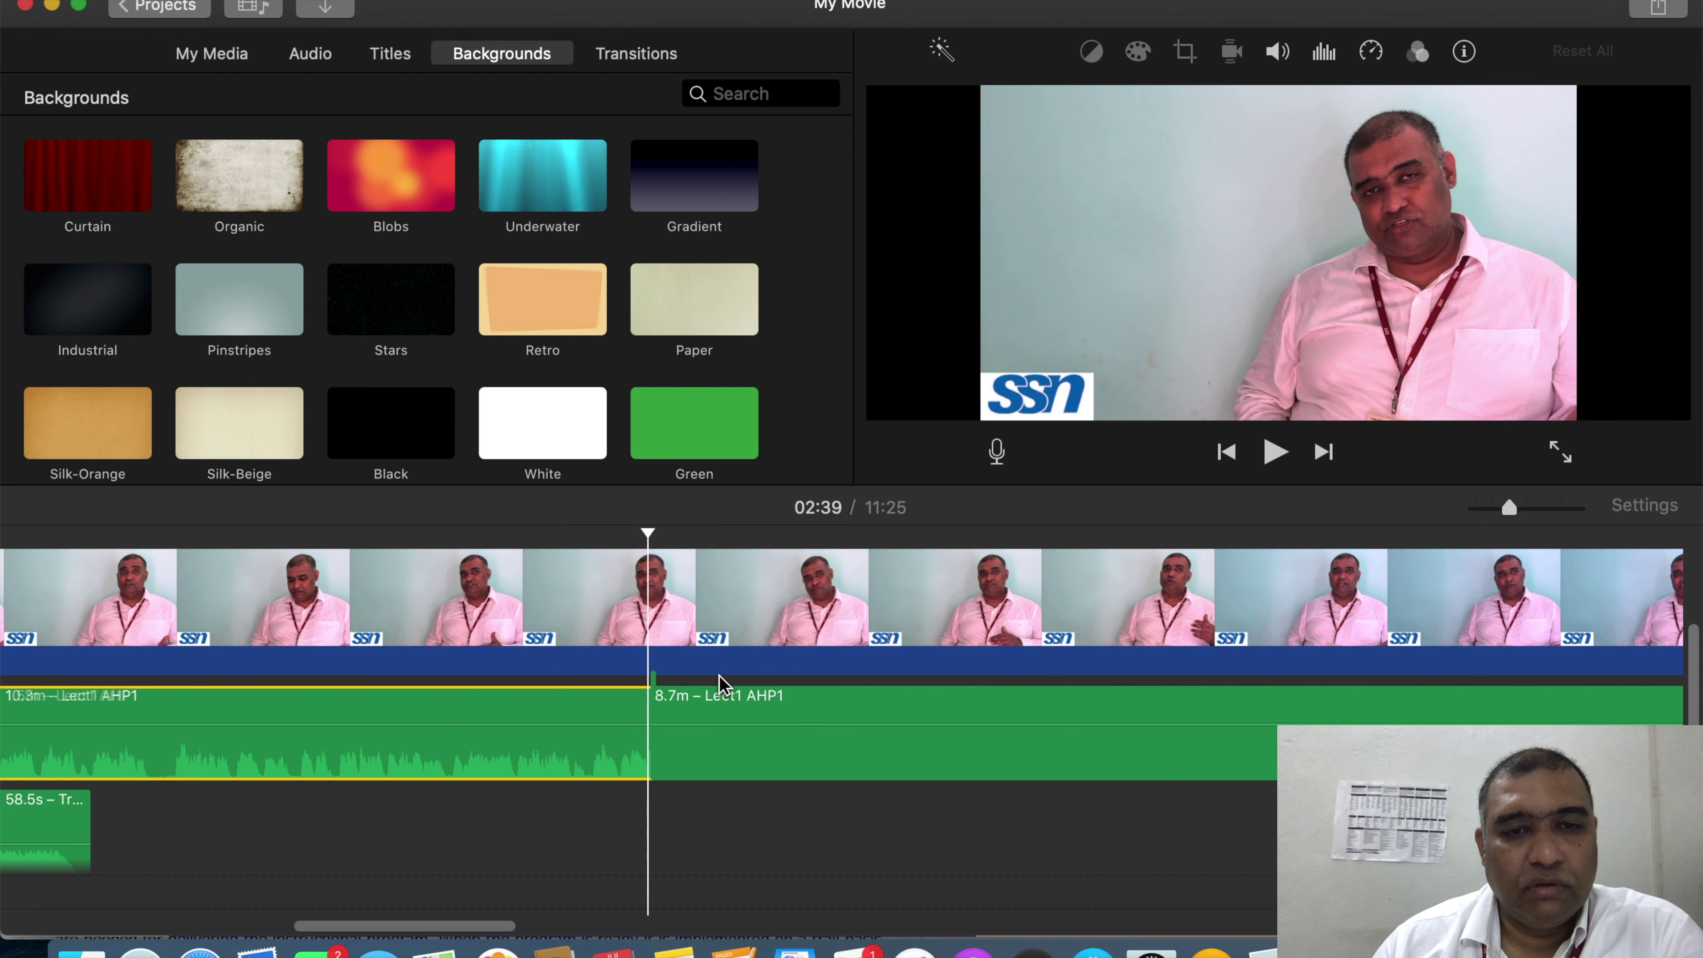
click(647, 637)
right_click(647, 638)
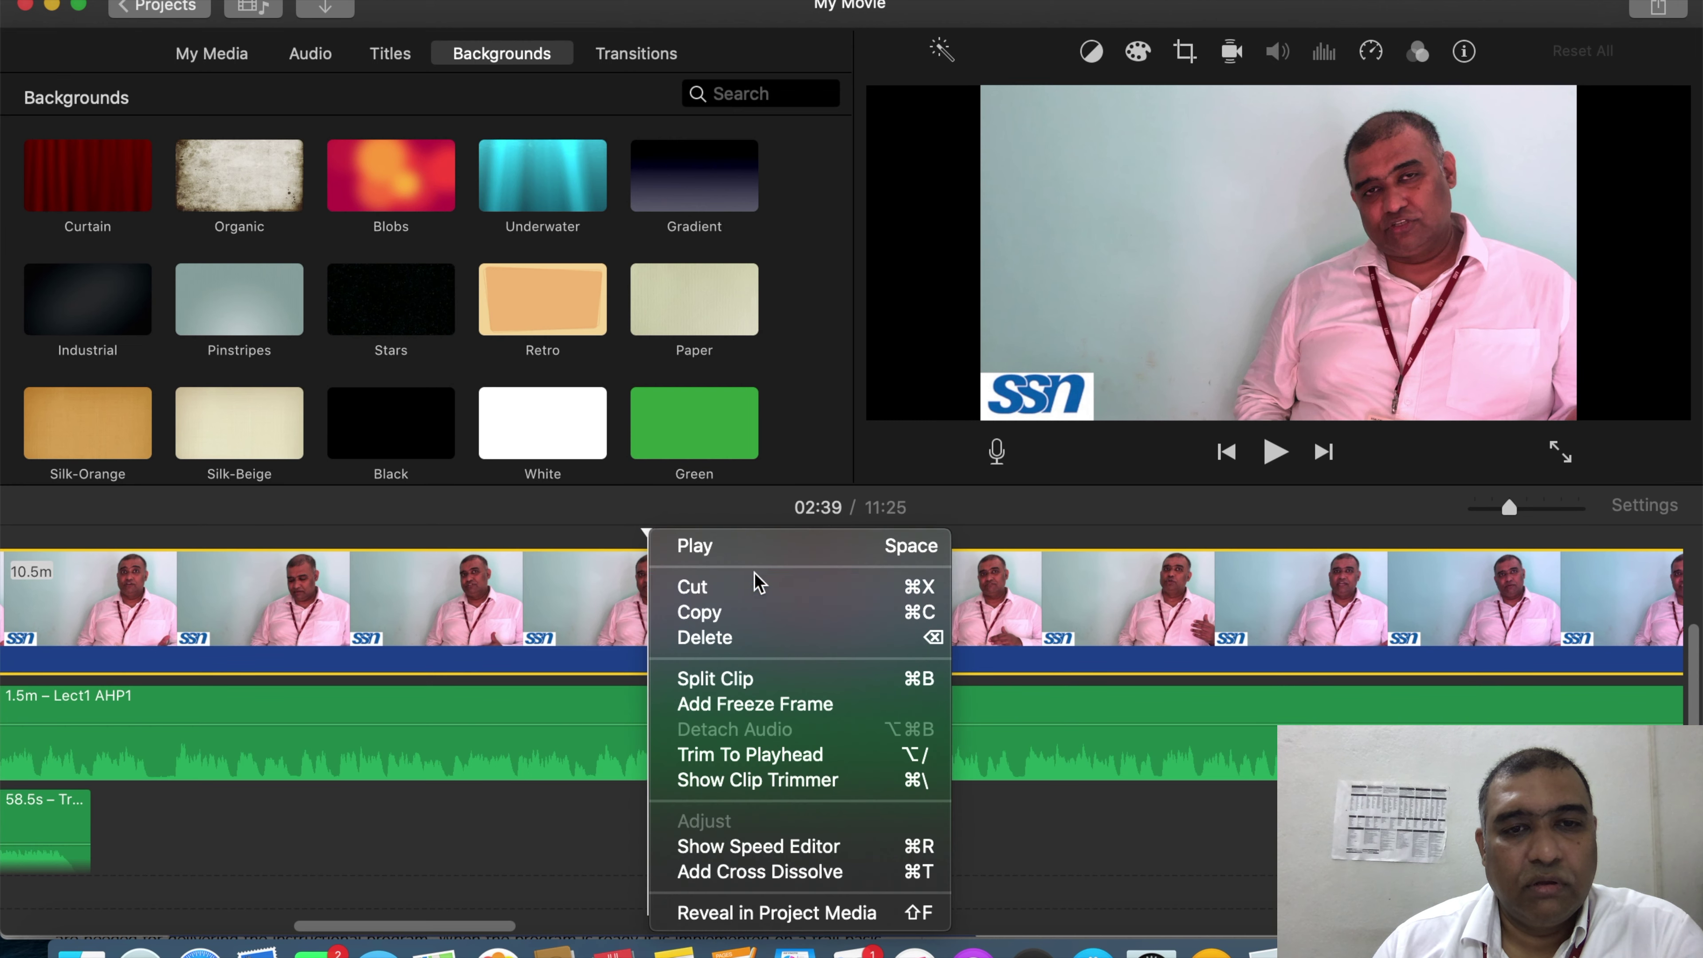
click(715, 679)
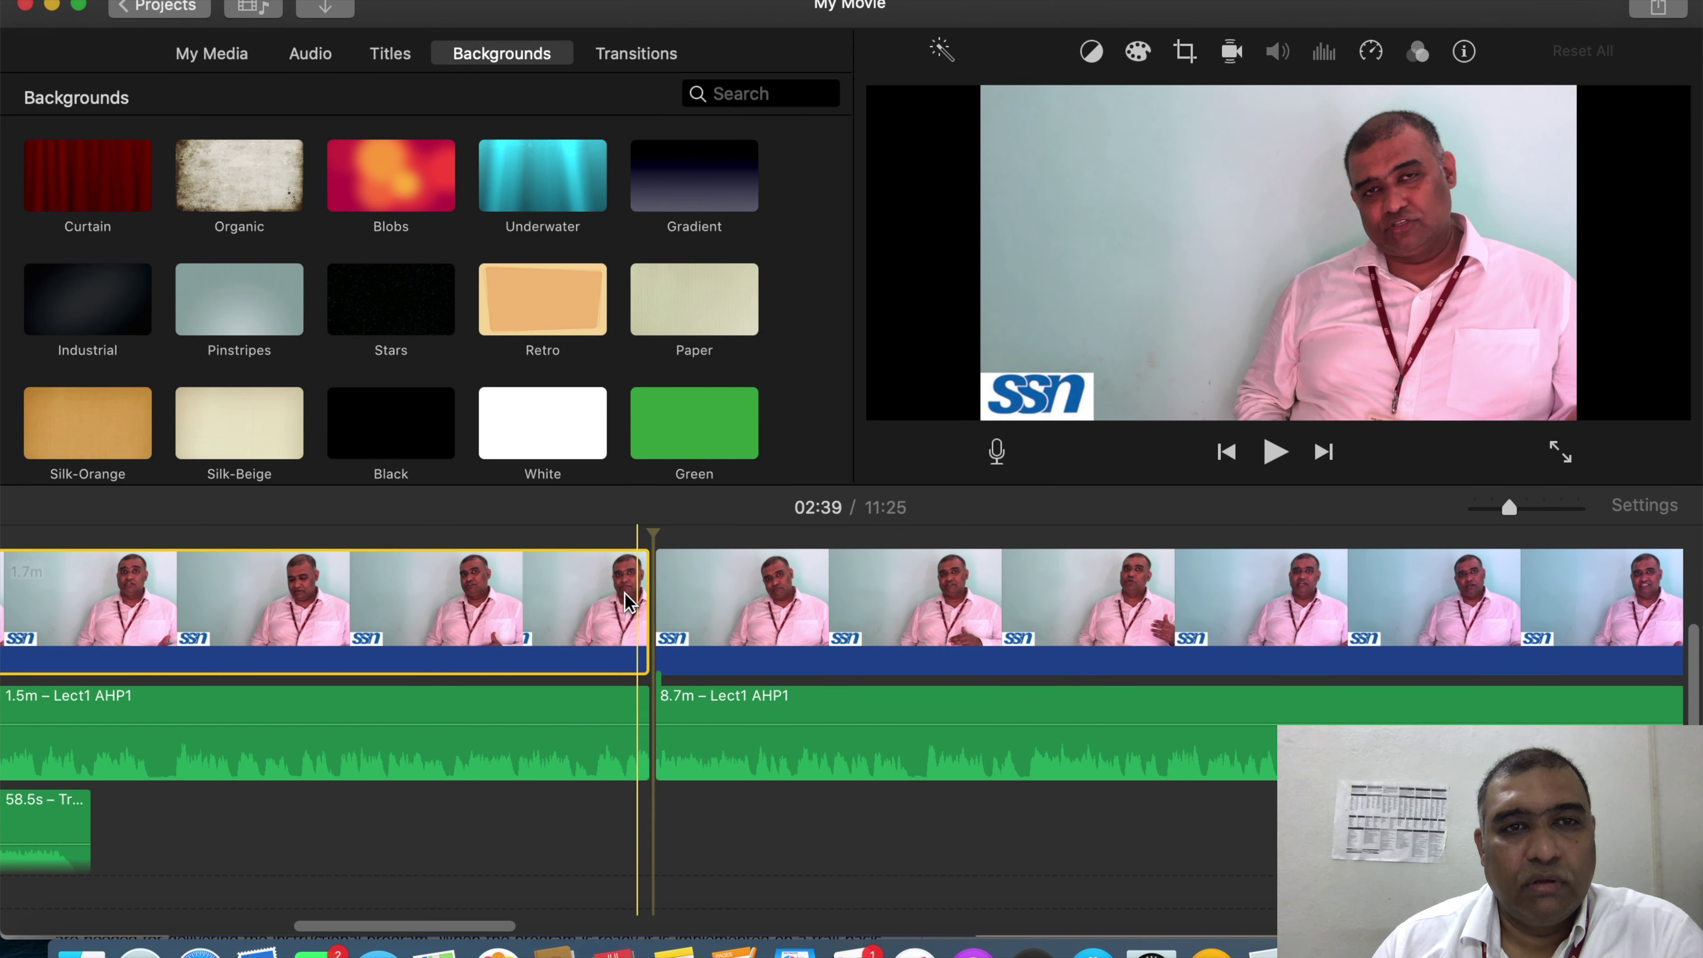
Step: Insert the Underwater background between the two parts of the split lecture clip and play across the cut
drag(533, 181, 655, 591)
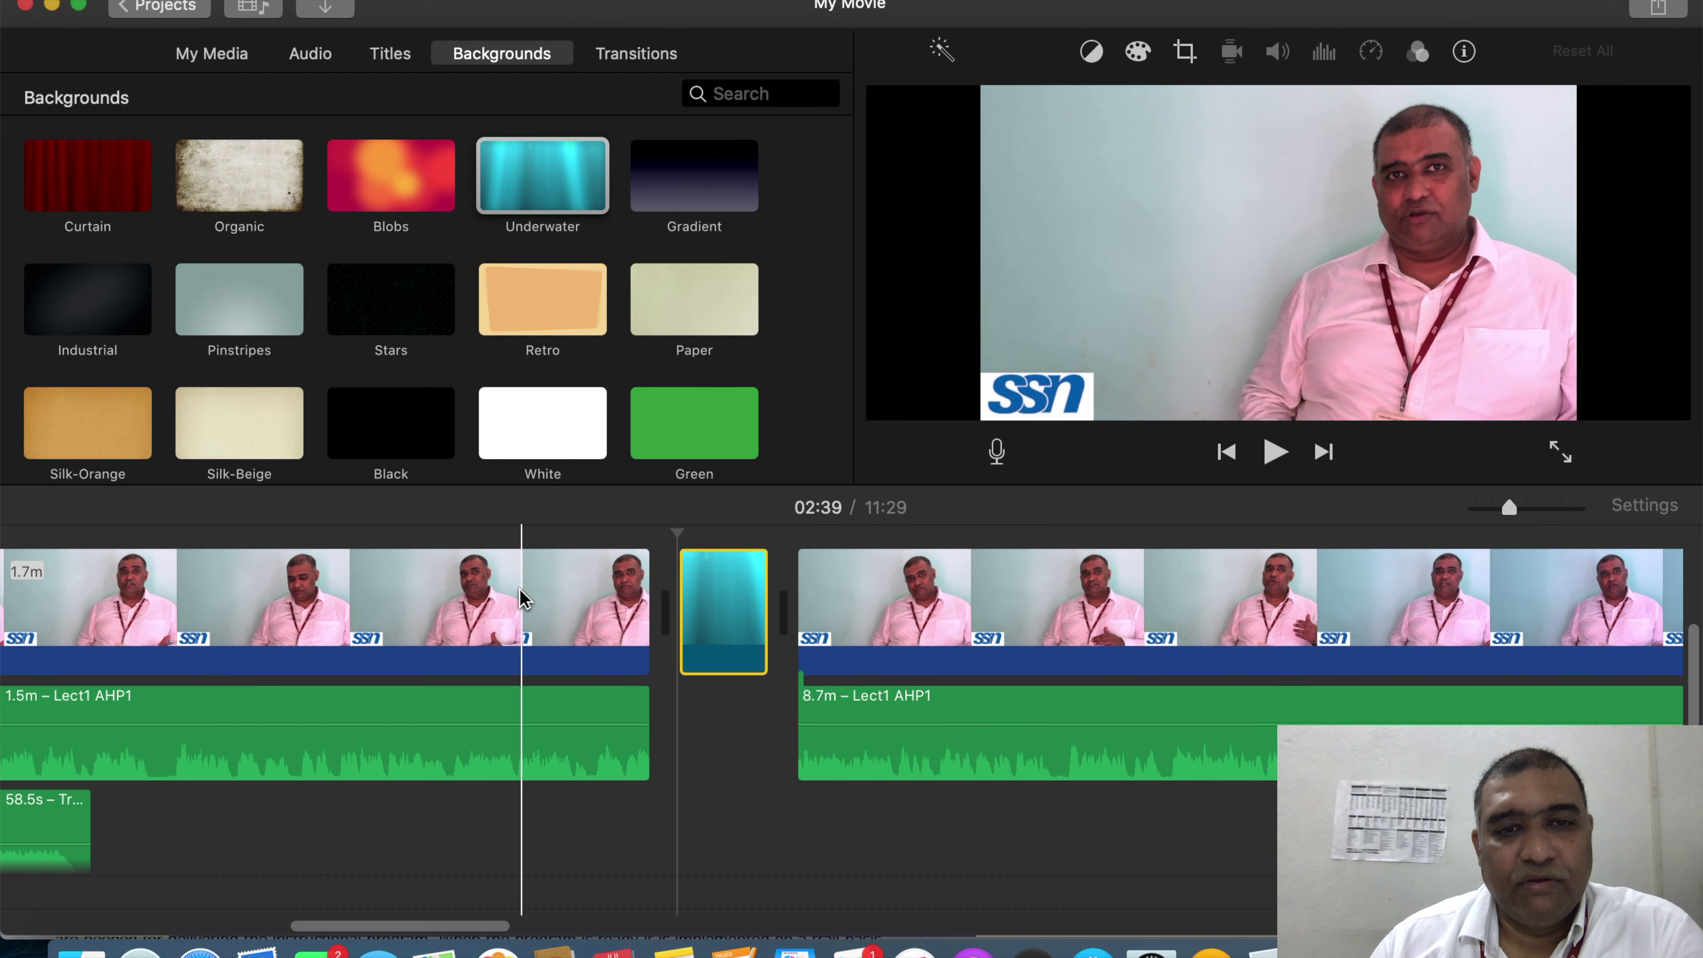
click(635, 578)
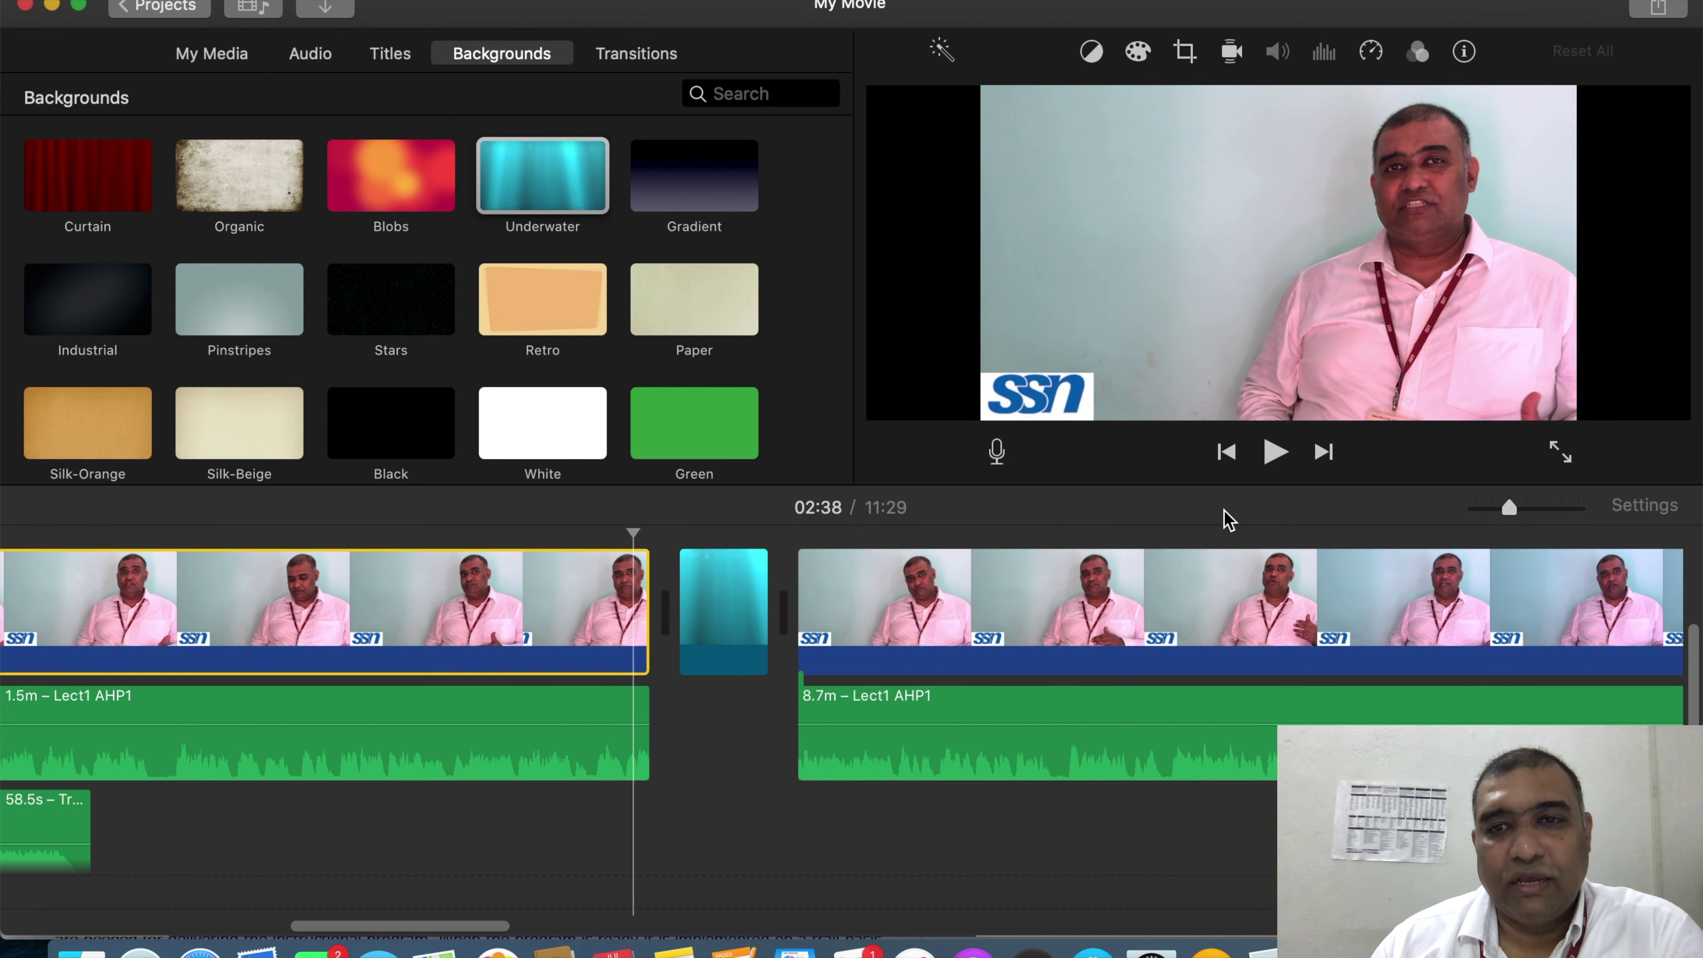
click(1274, 453)
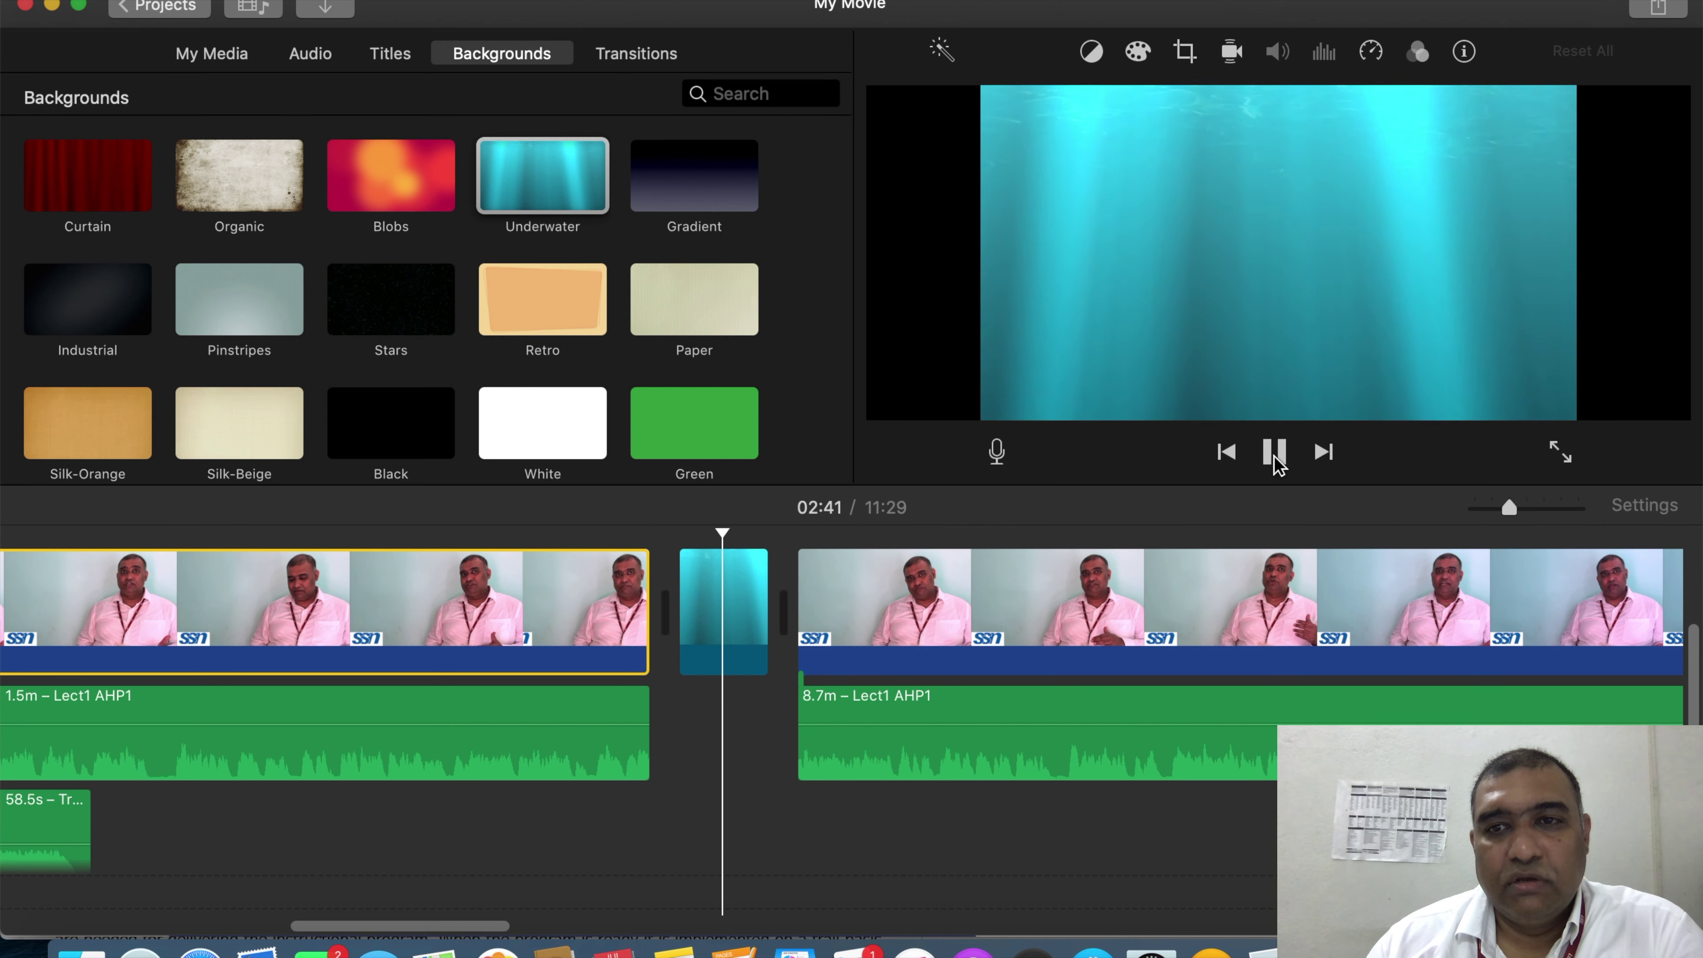
click(1274, 453)
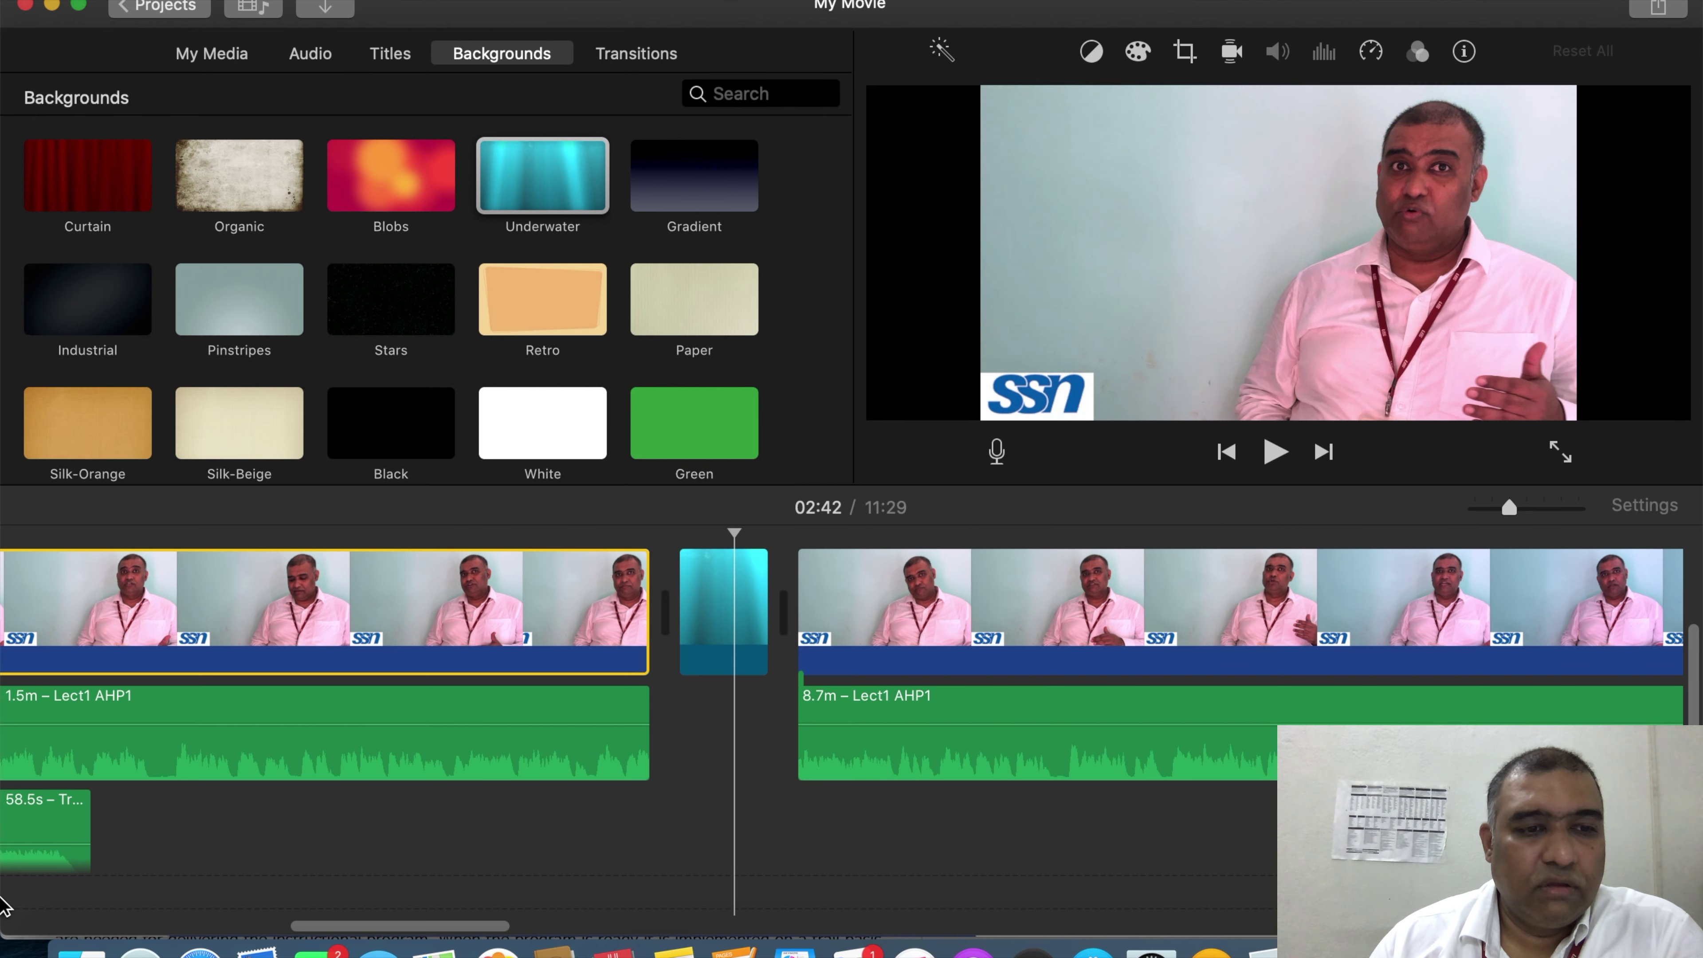
Step: Import ADP+PhosphateToATP.png from Finder's Media for Open forum folder into the My Movie project media
click(81, 952)
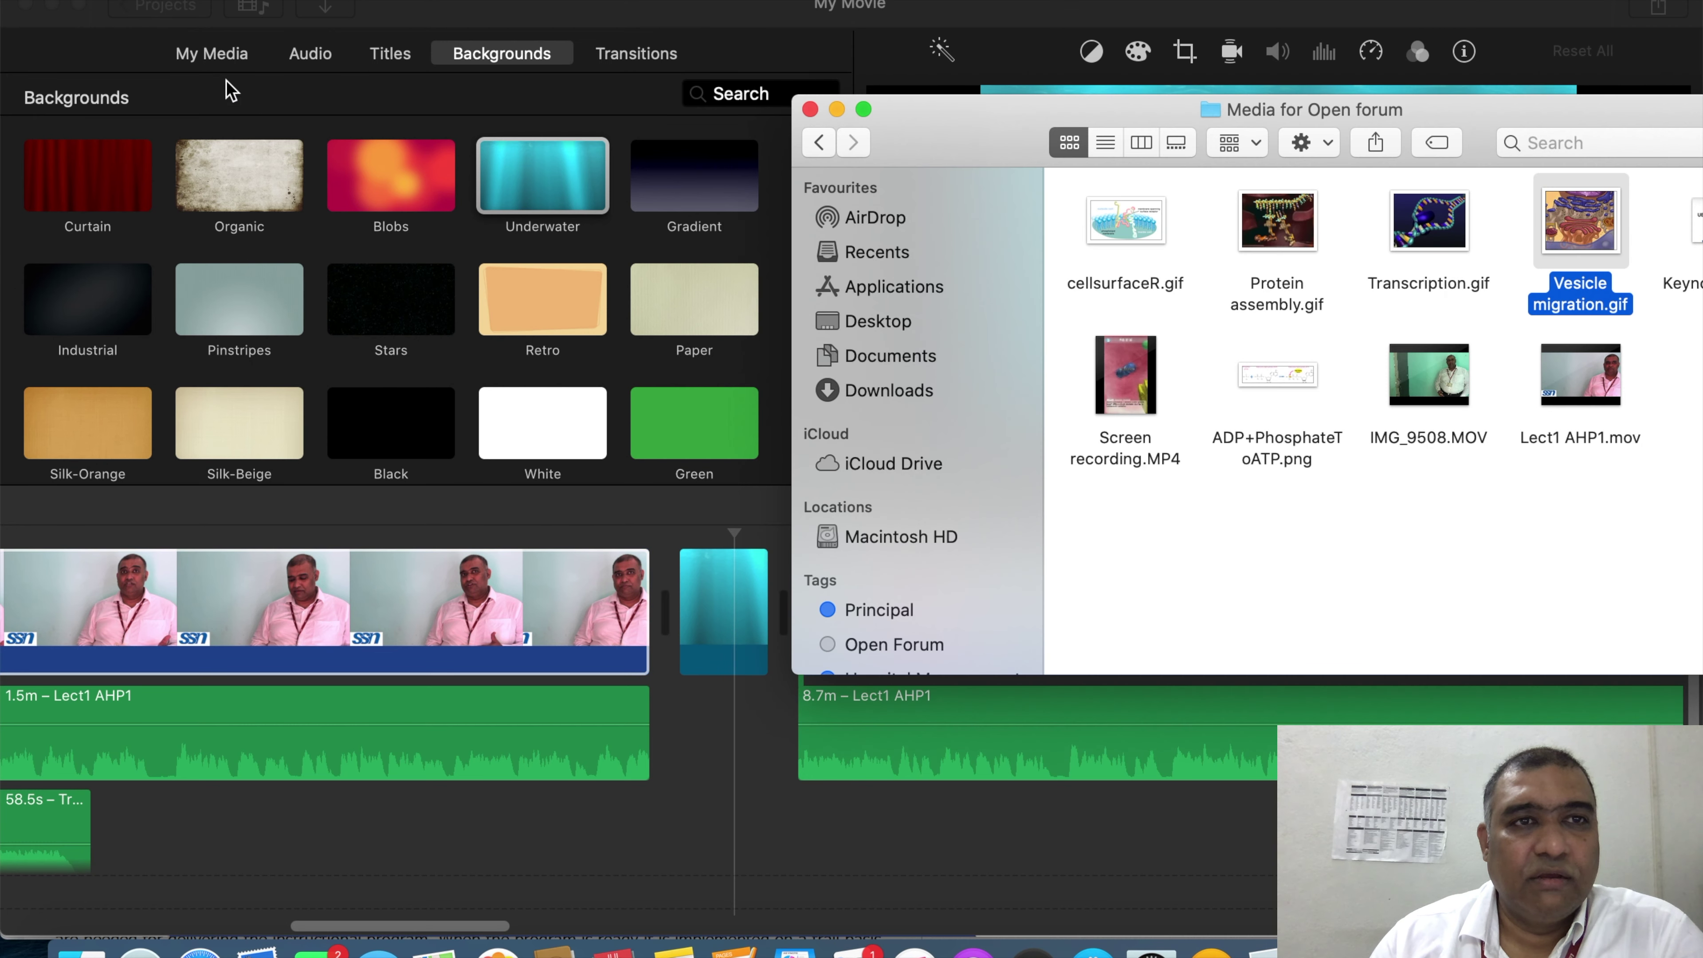
click(220, 61)
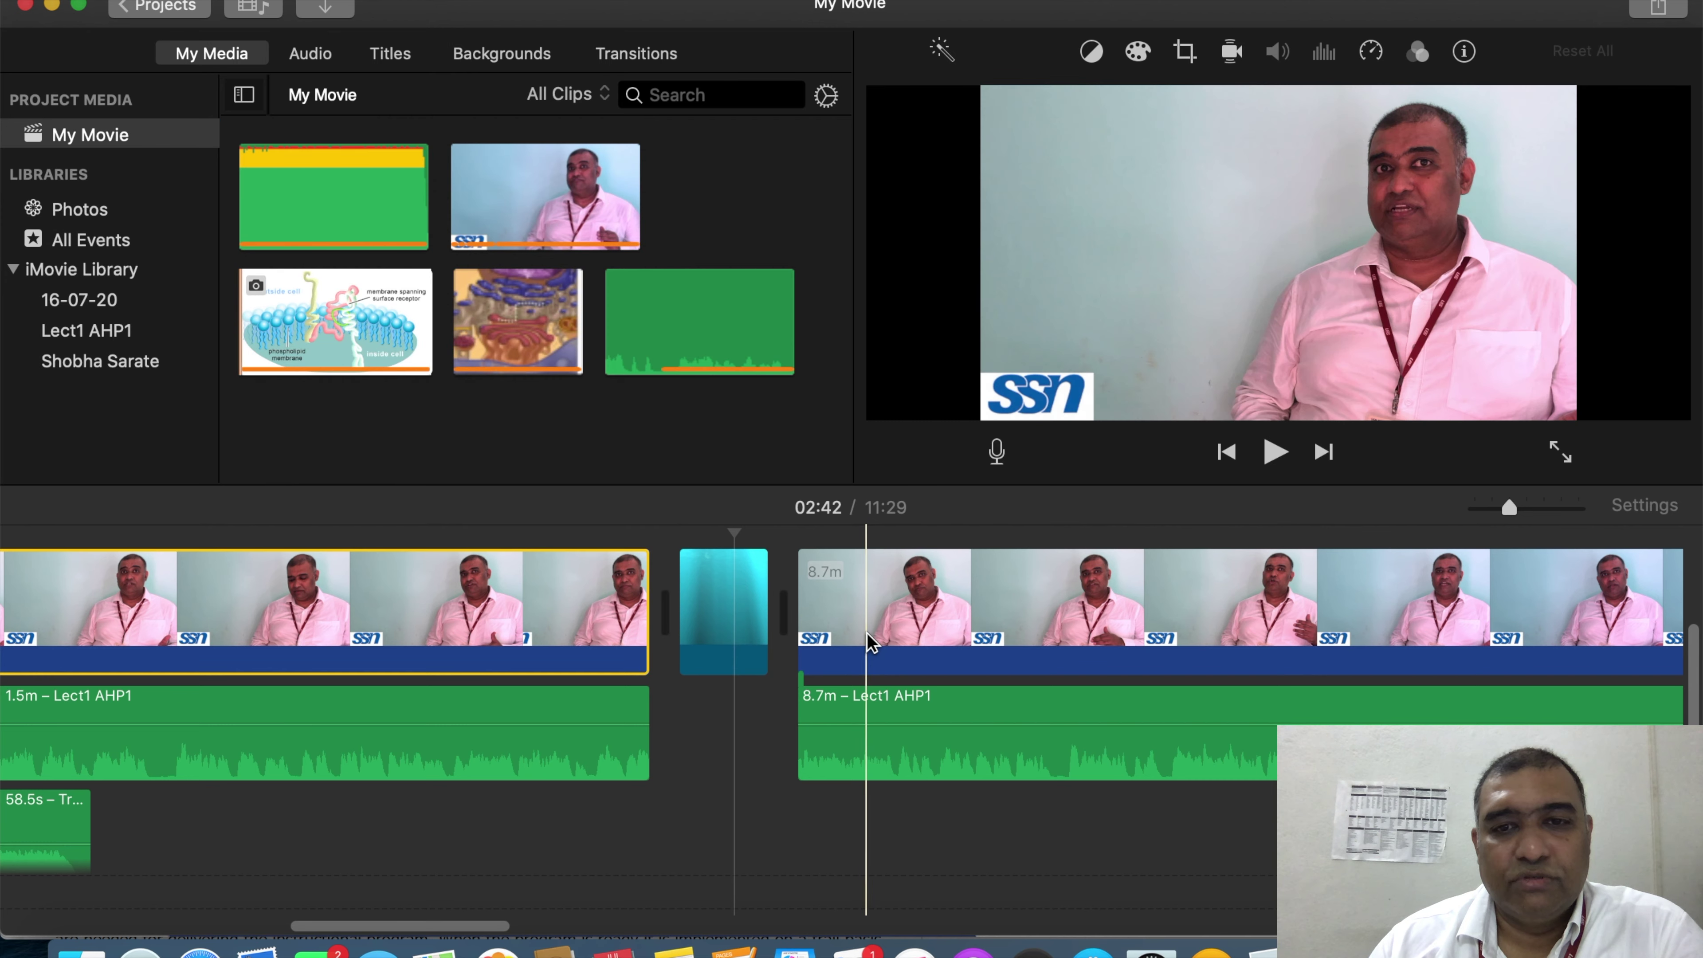
click(787, 644)
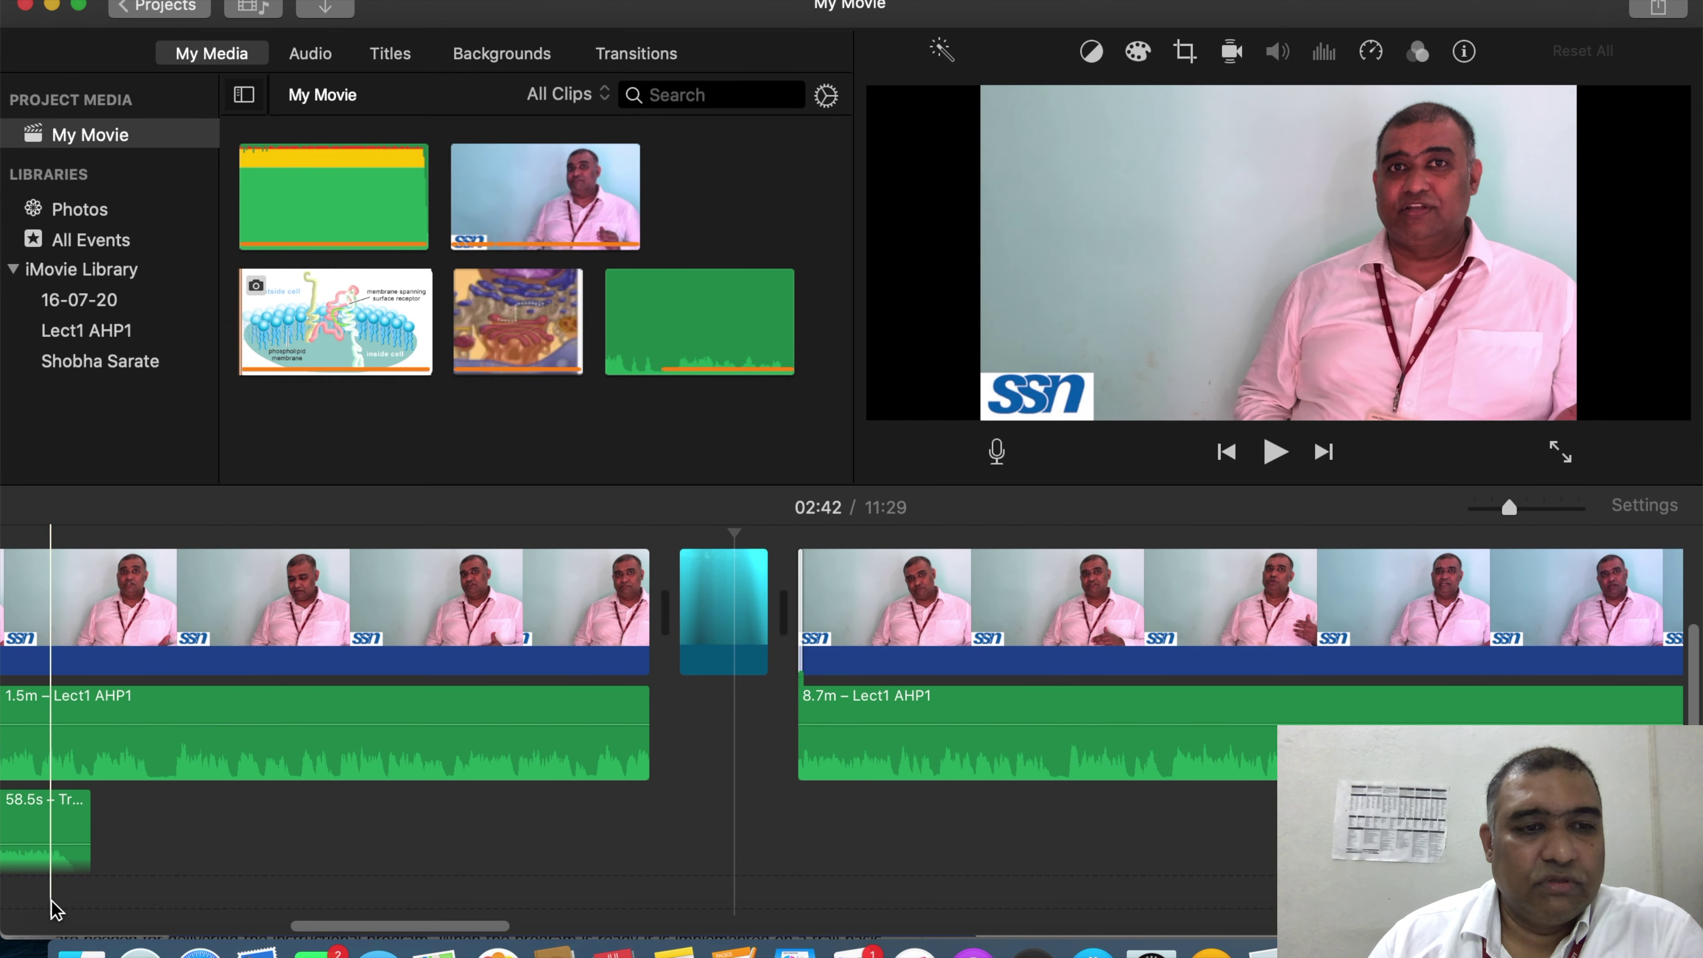
click(81, 952)
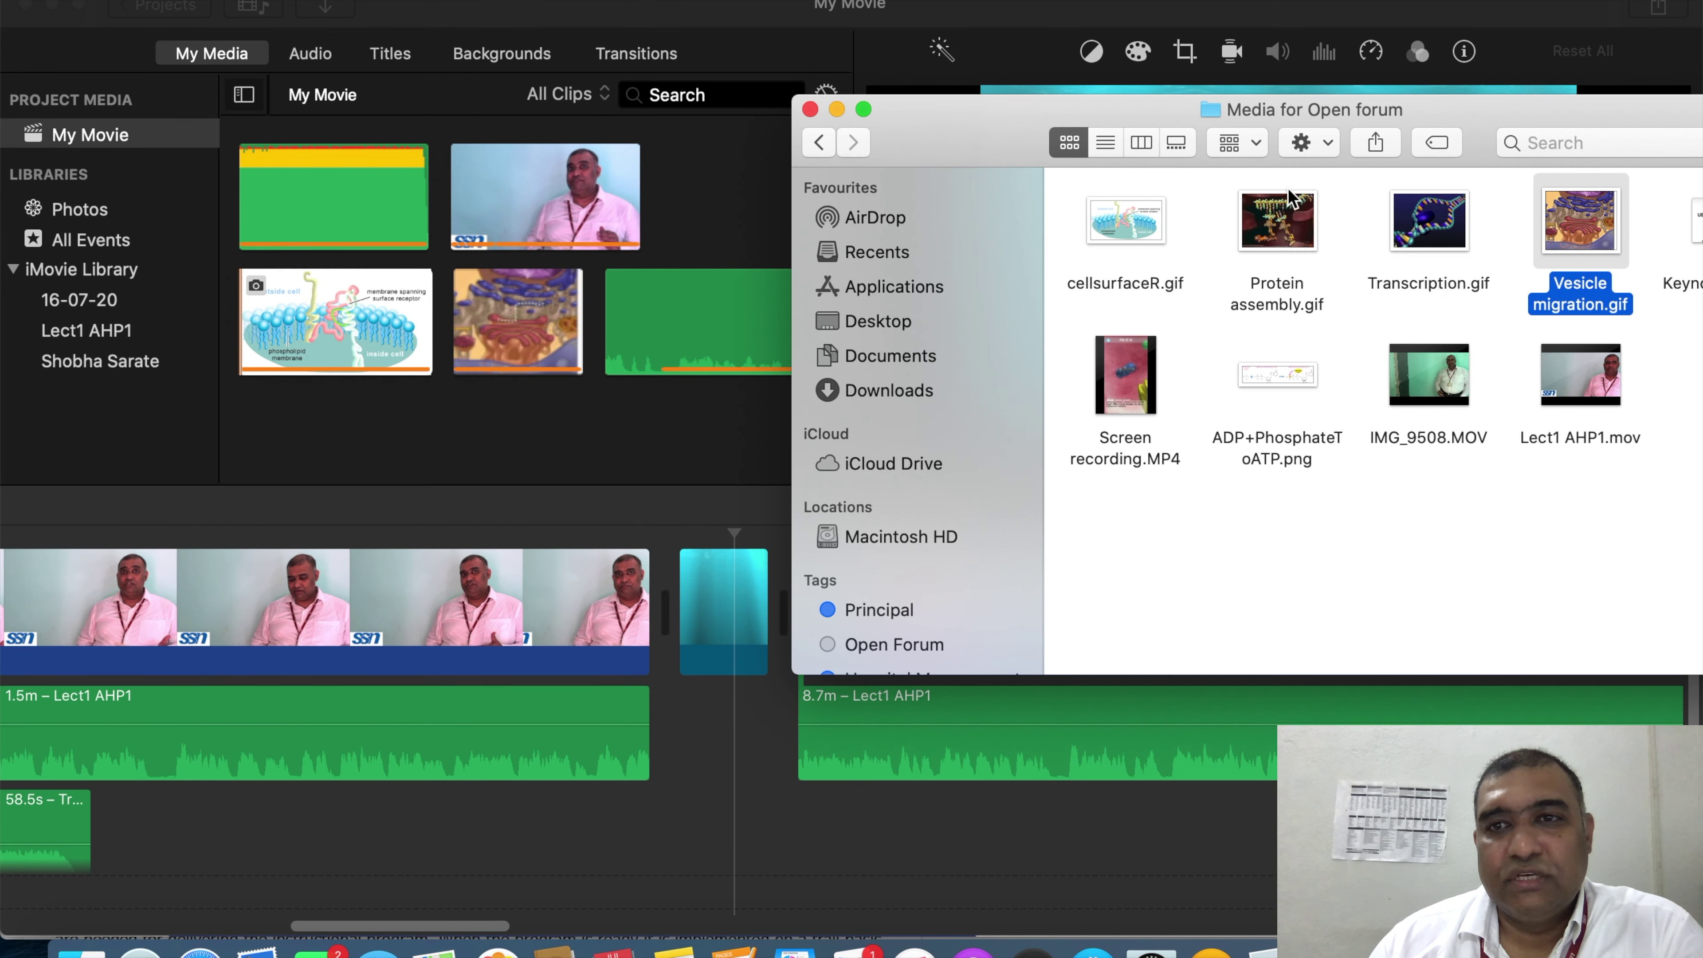
drag(1296, 389, 763, 238)
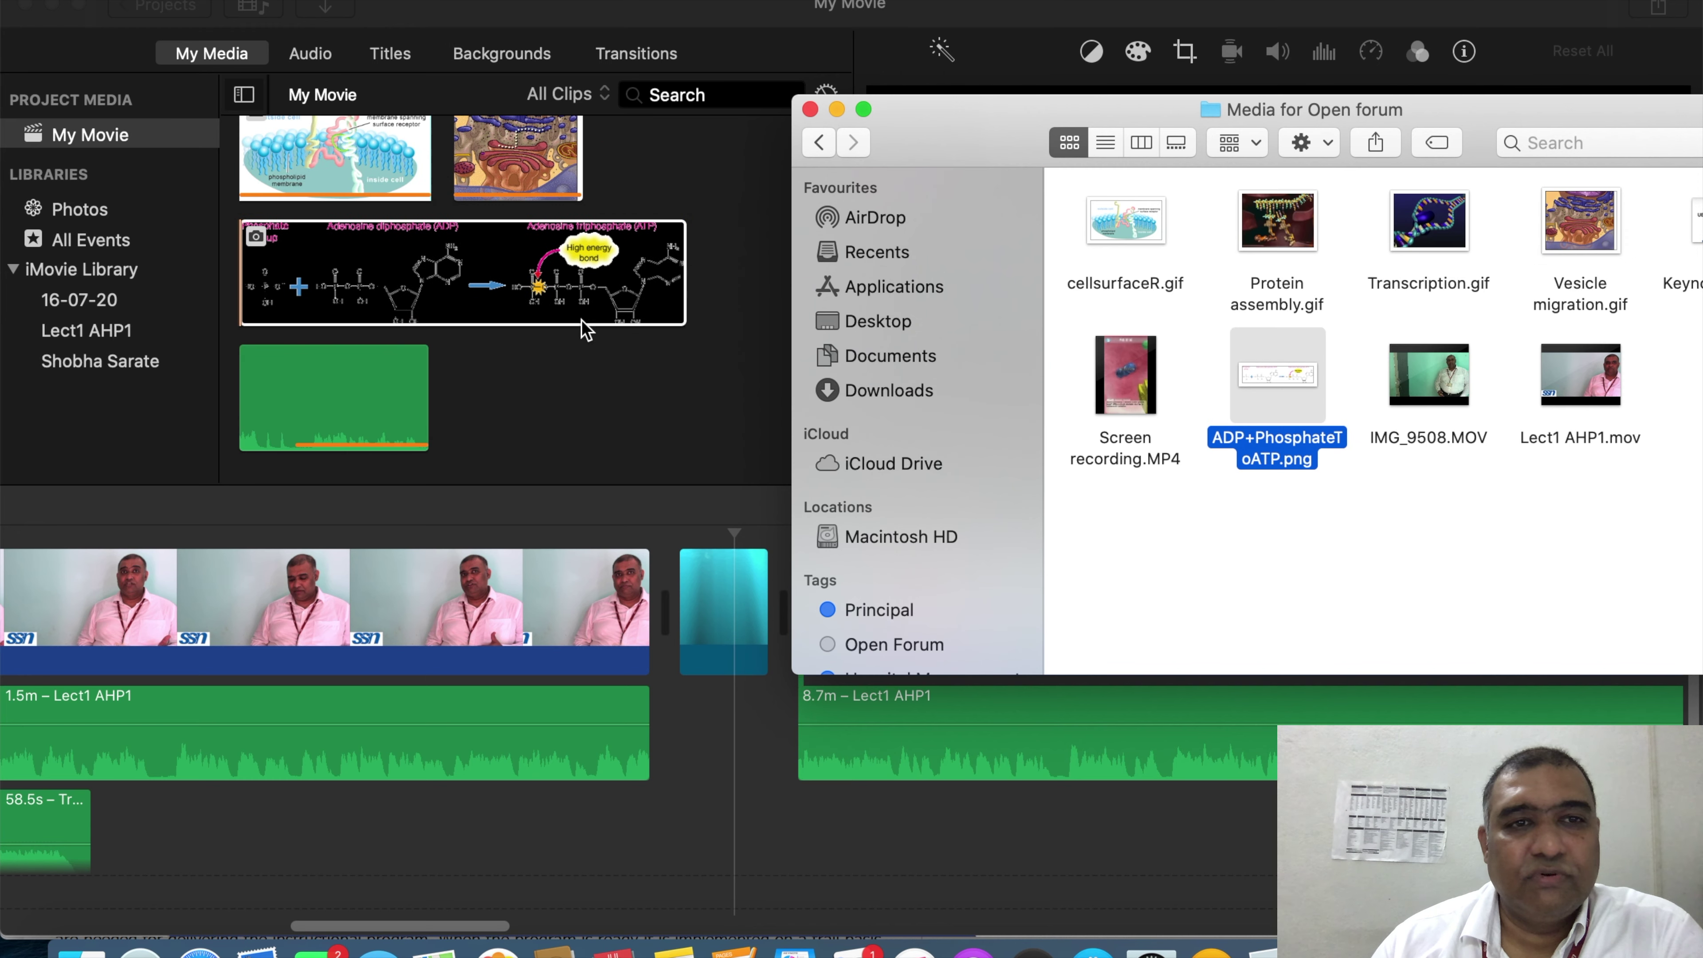
Step: Place the imported ADP-to-ATP image as an overlay above the start of the lecture clip following the Underwater background
click(580, 320)
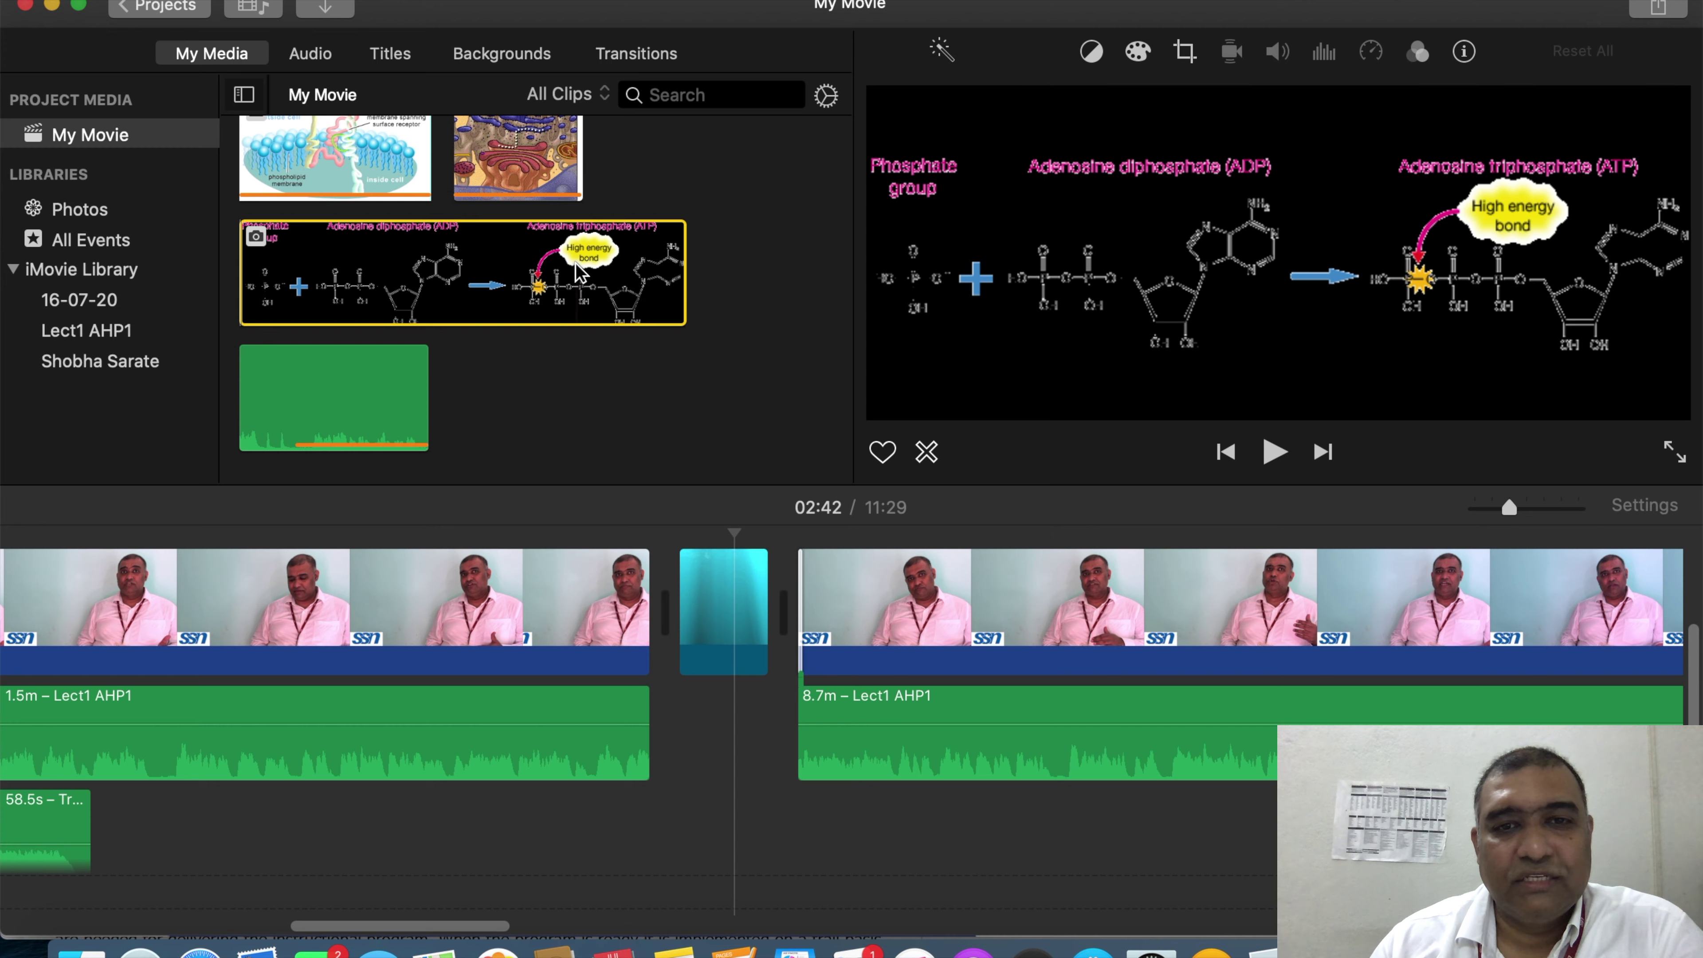
click(737, 721)
scroll(829, 734, up, 5)
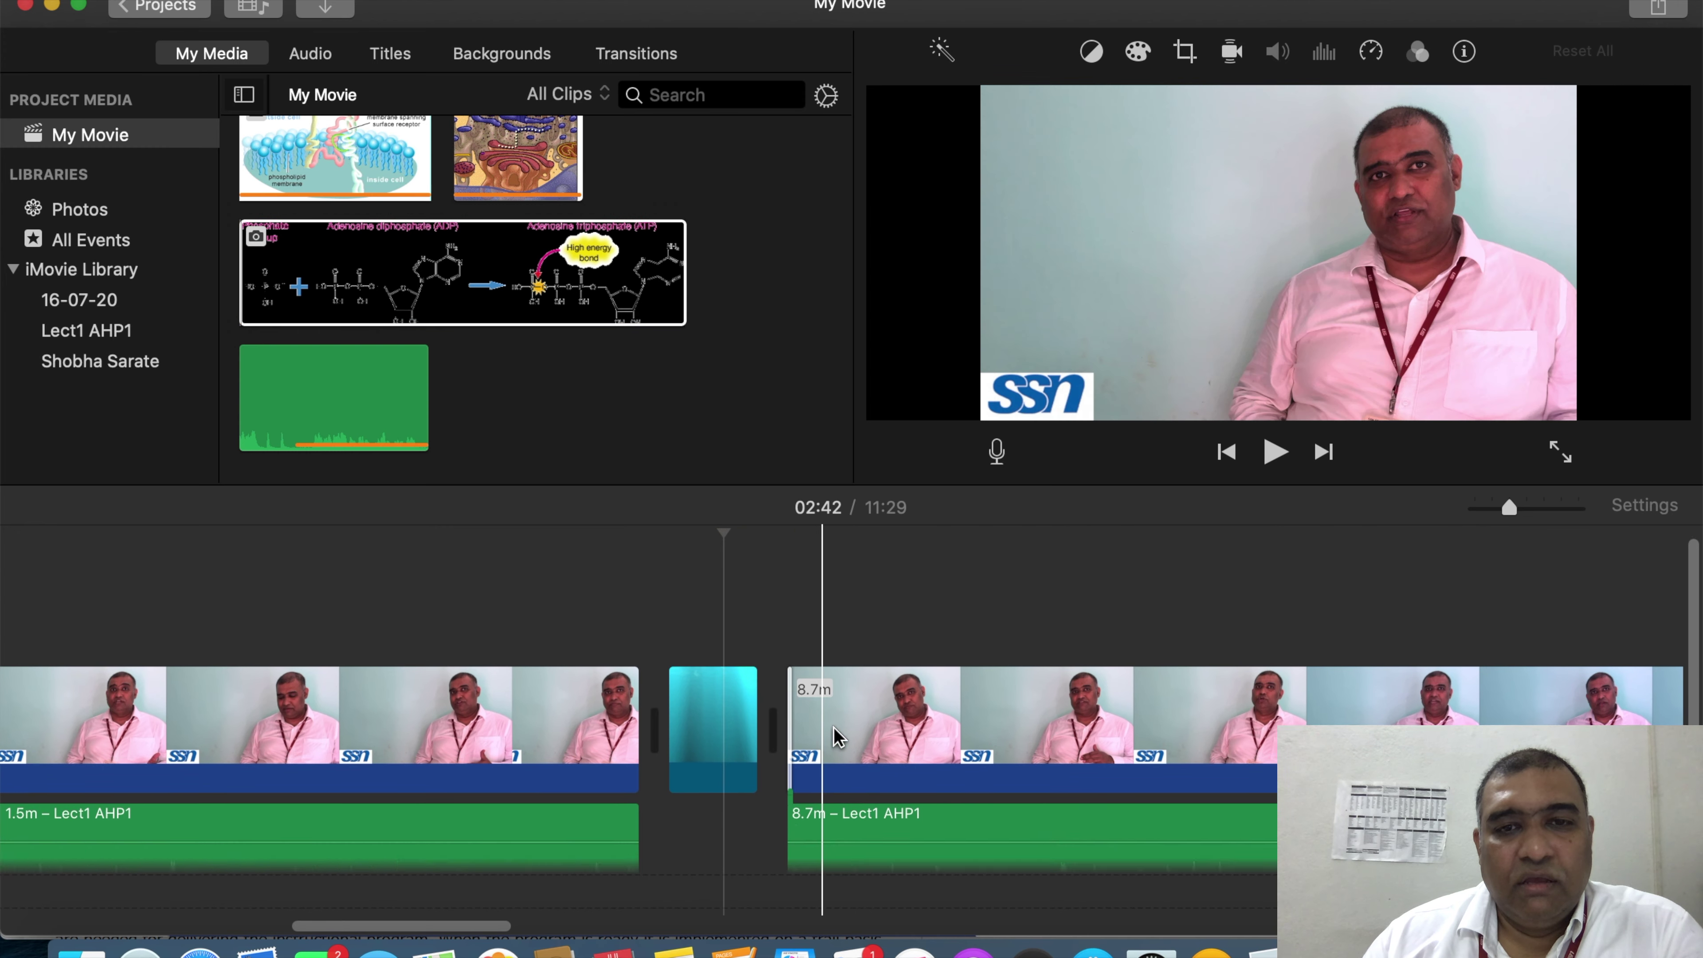
drag(536, 288, 804, 621)
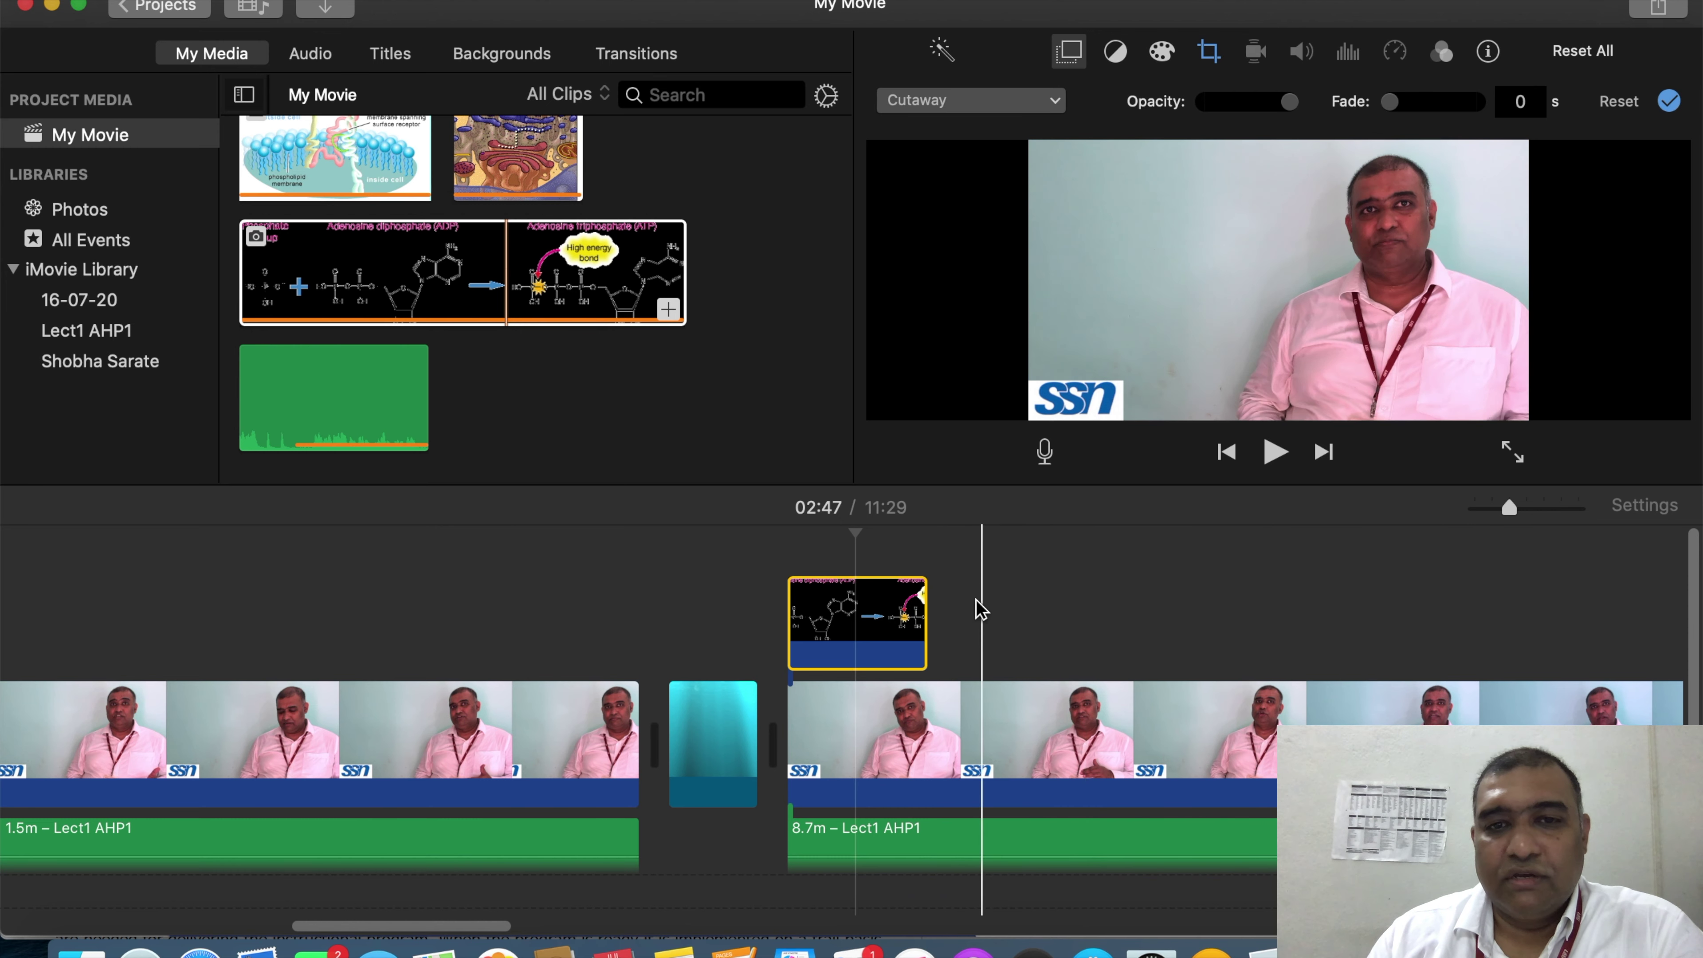
Step: Try moving the Ken Burns start and end frames of the ADP-to-ATP overlay towards the middle of the image
click(899, 616)
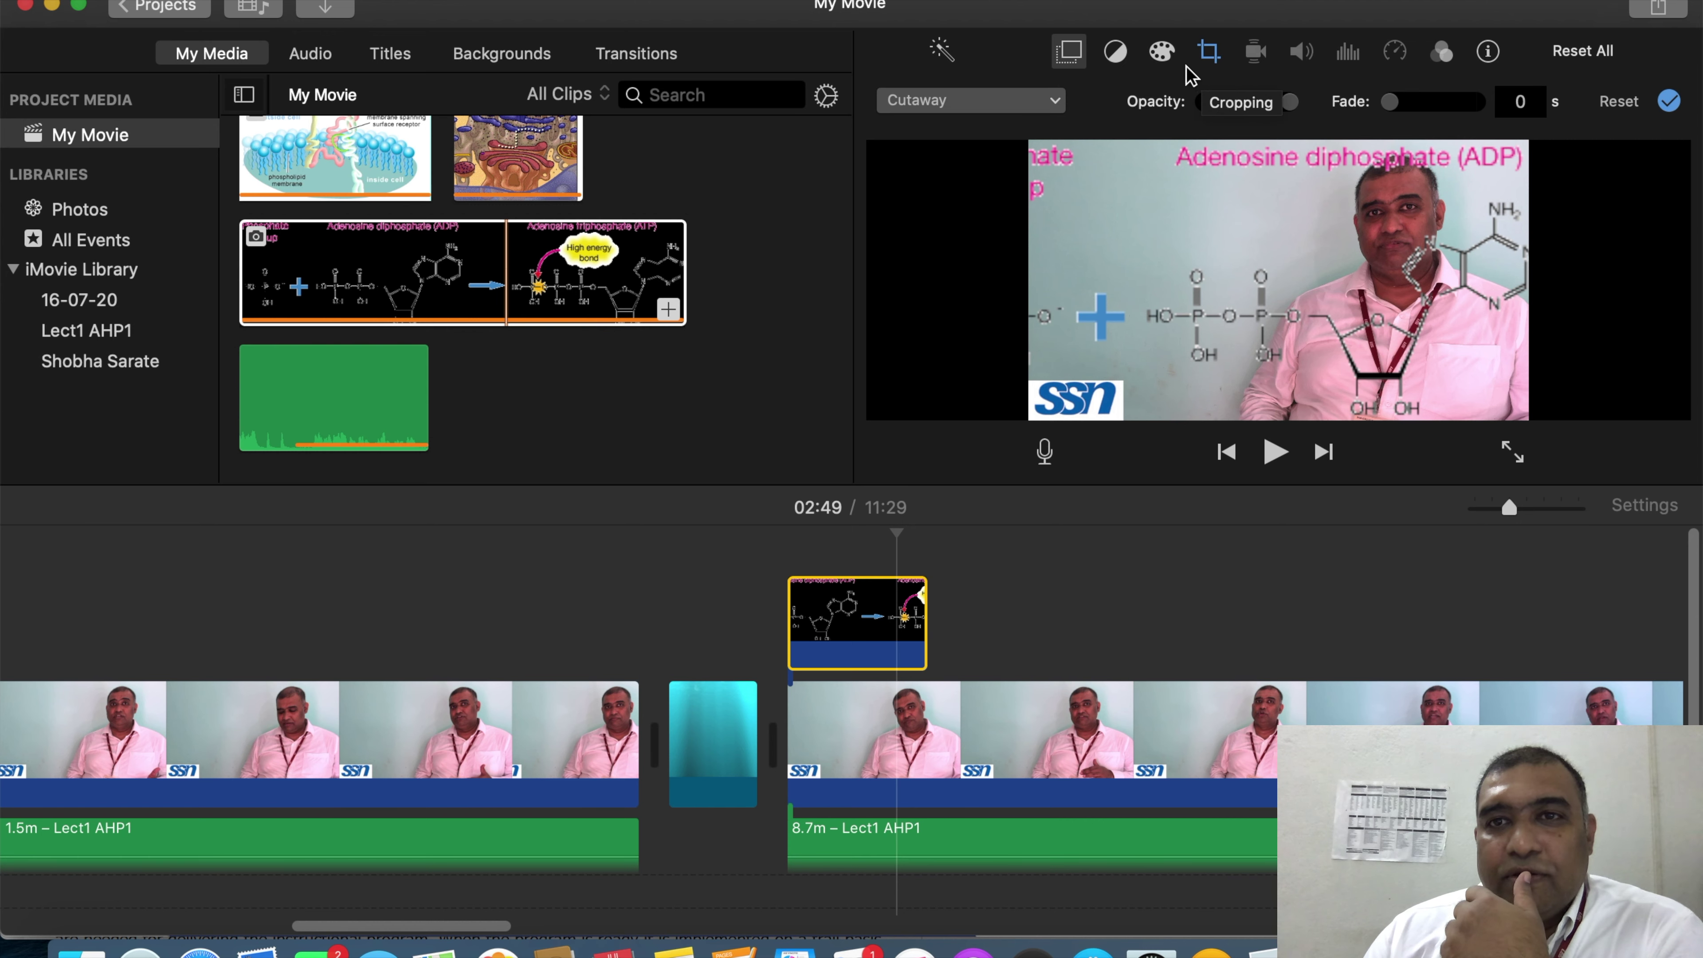
click(1209, 52)
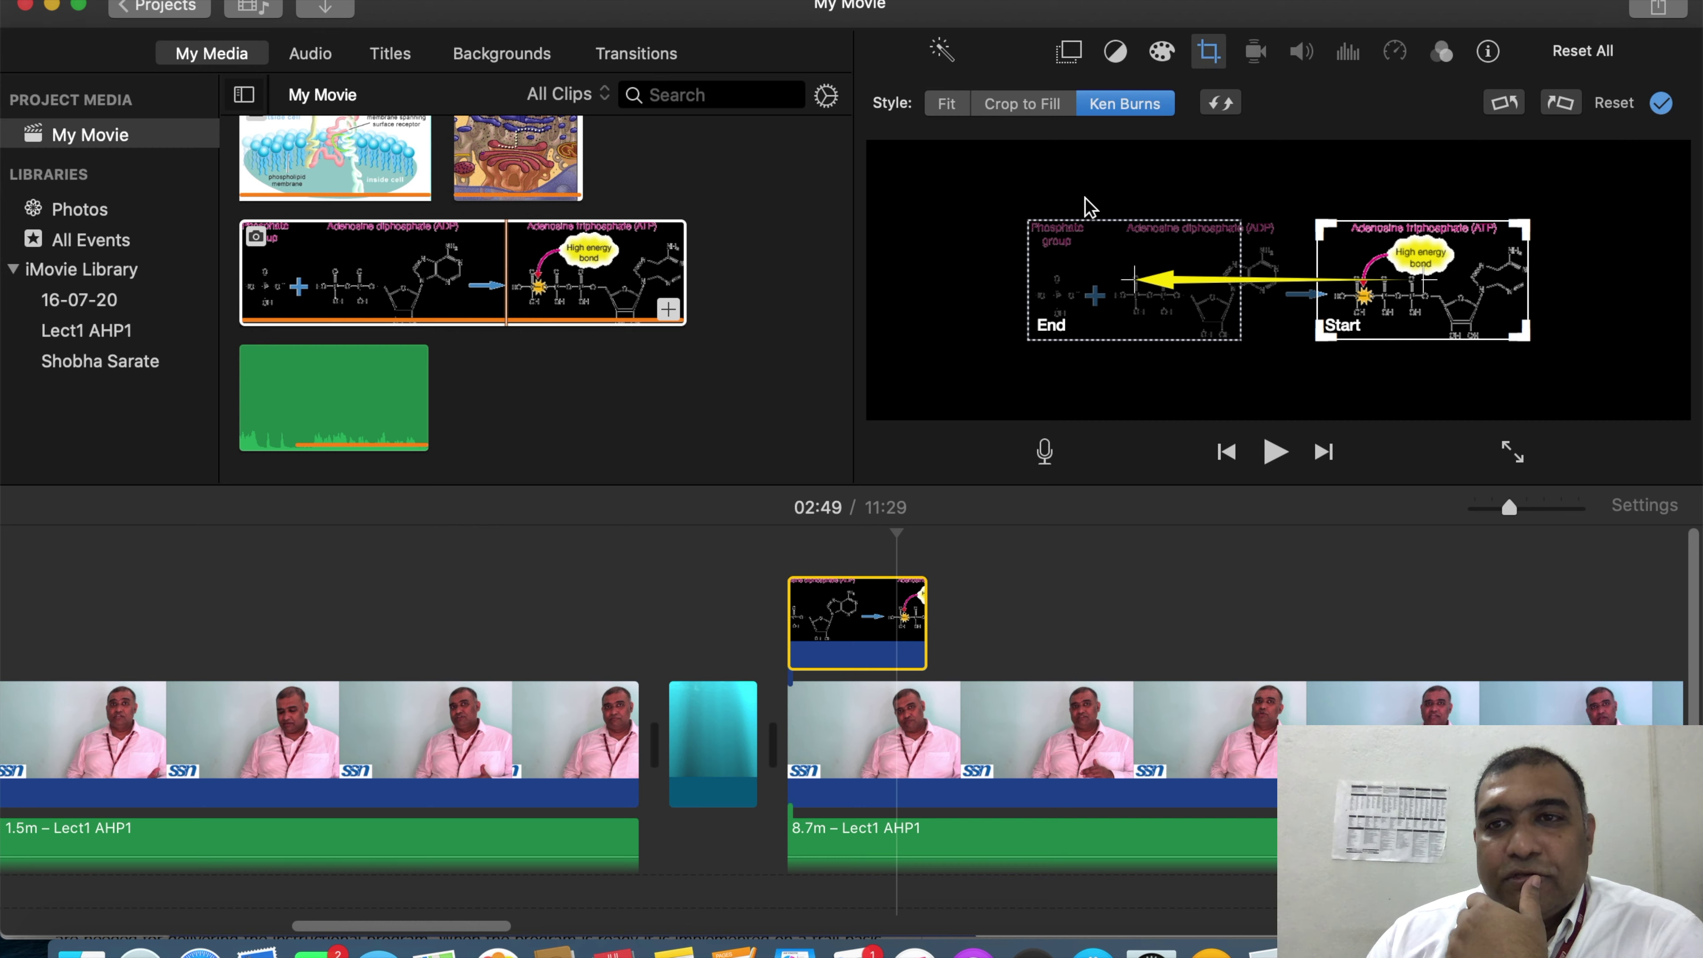
drag(1205, 297, 1325, 312)
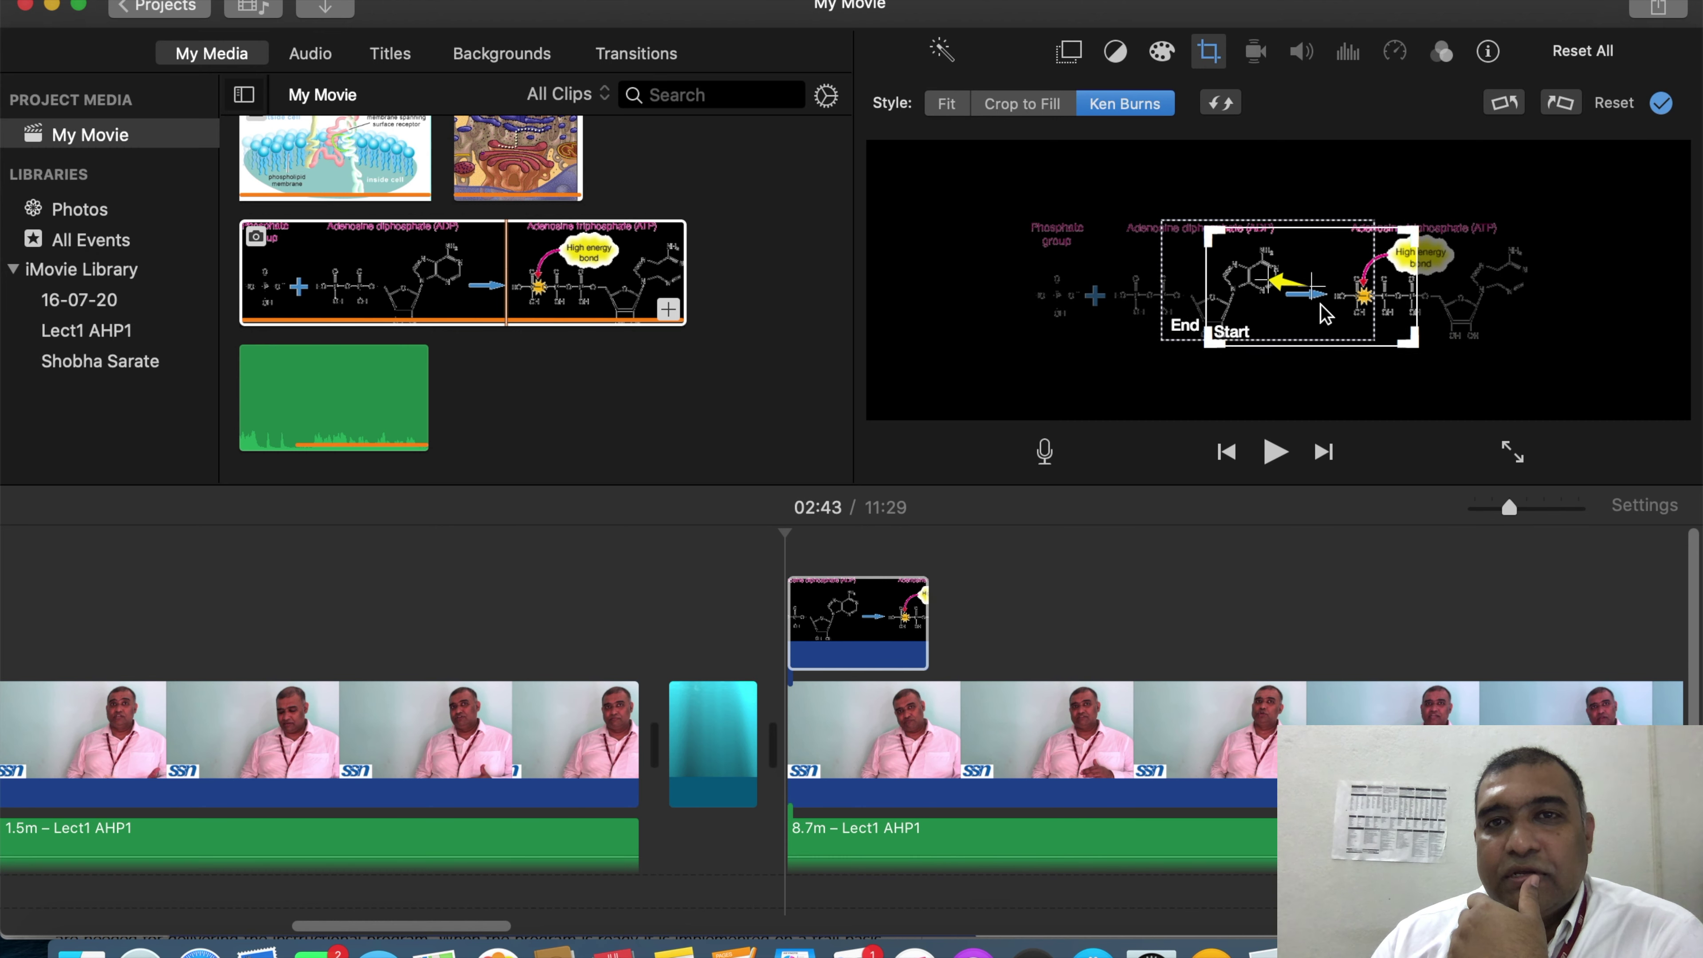
Step: Change the ADP-to-ATP overlay to Picture in Picture, then place it beside the lecturer above the SSN logo and enlarge it
click(847, 638)
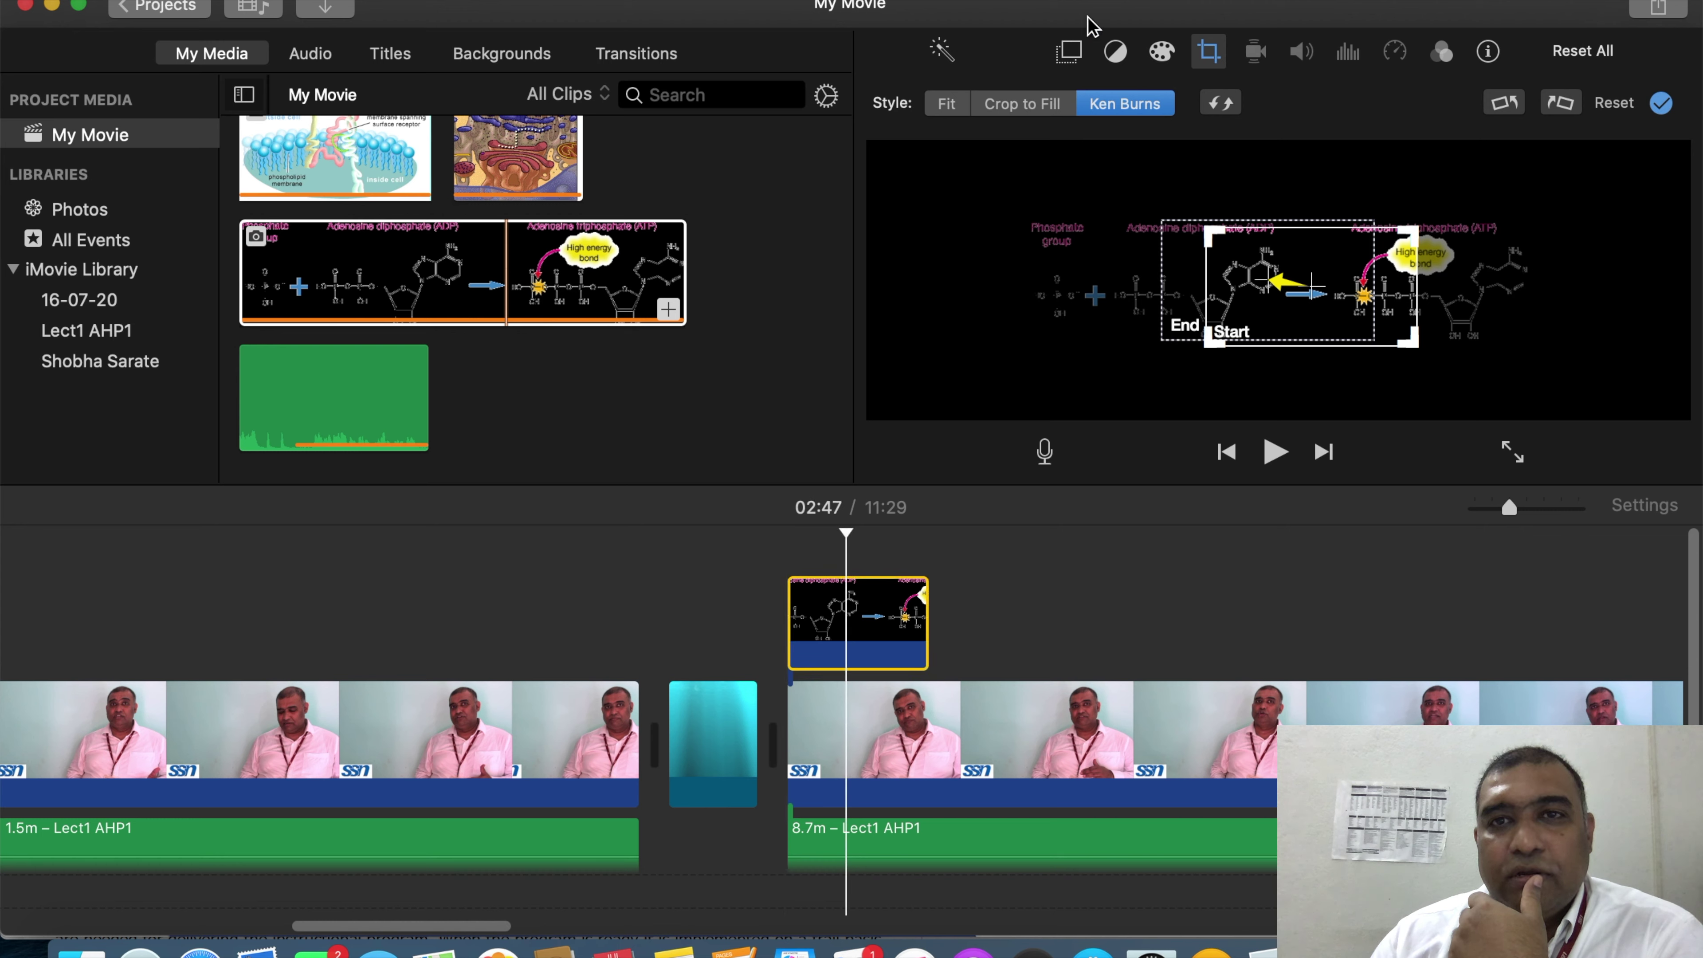
click(1069, 52)
click(1053, 101)
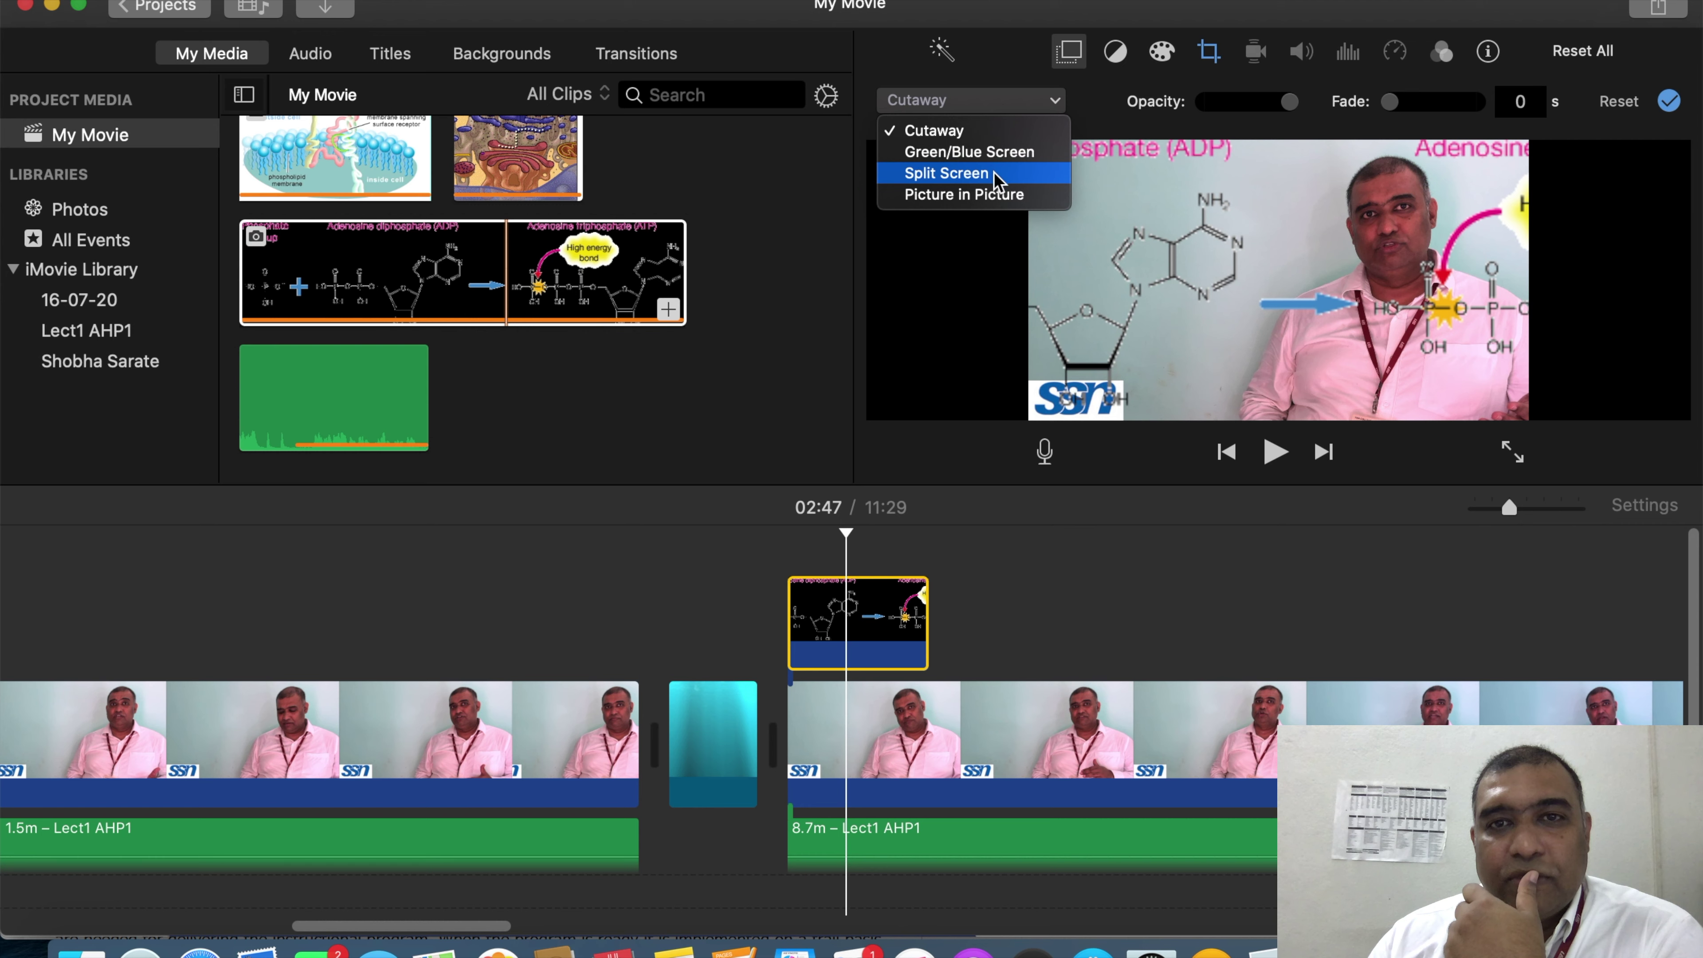
click(986, 196)
drag(1366, 213, 1149, 321)
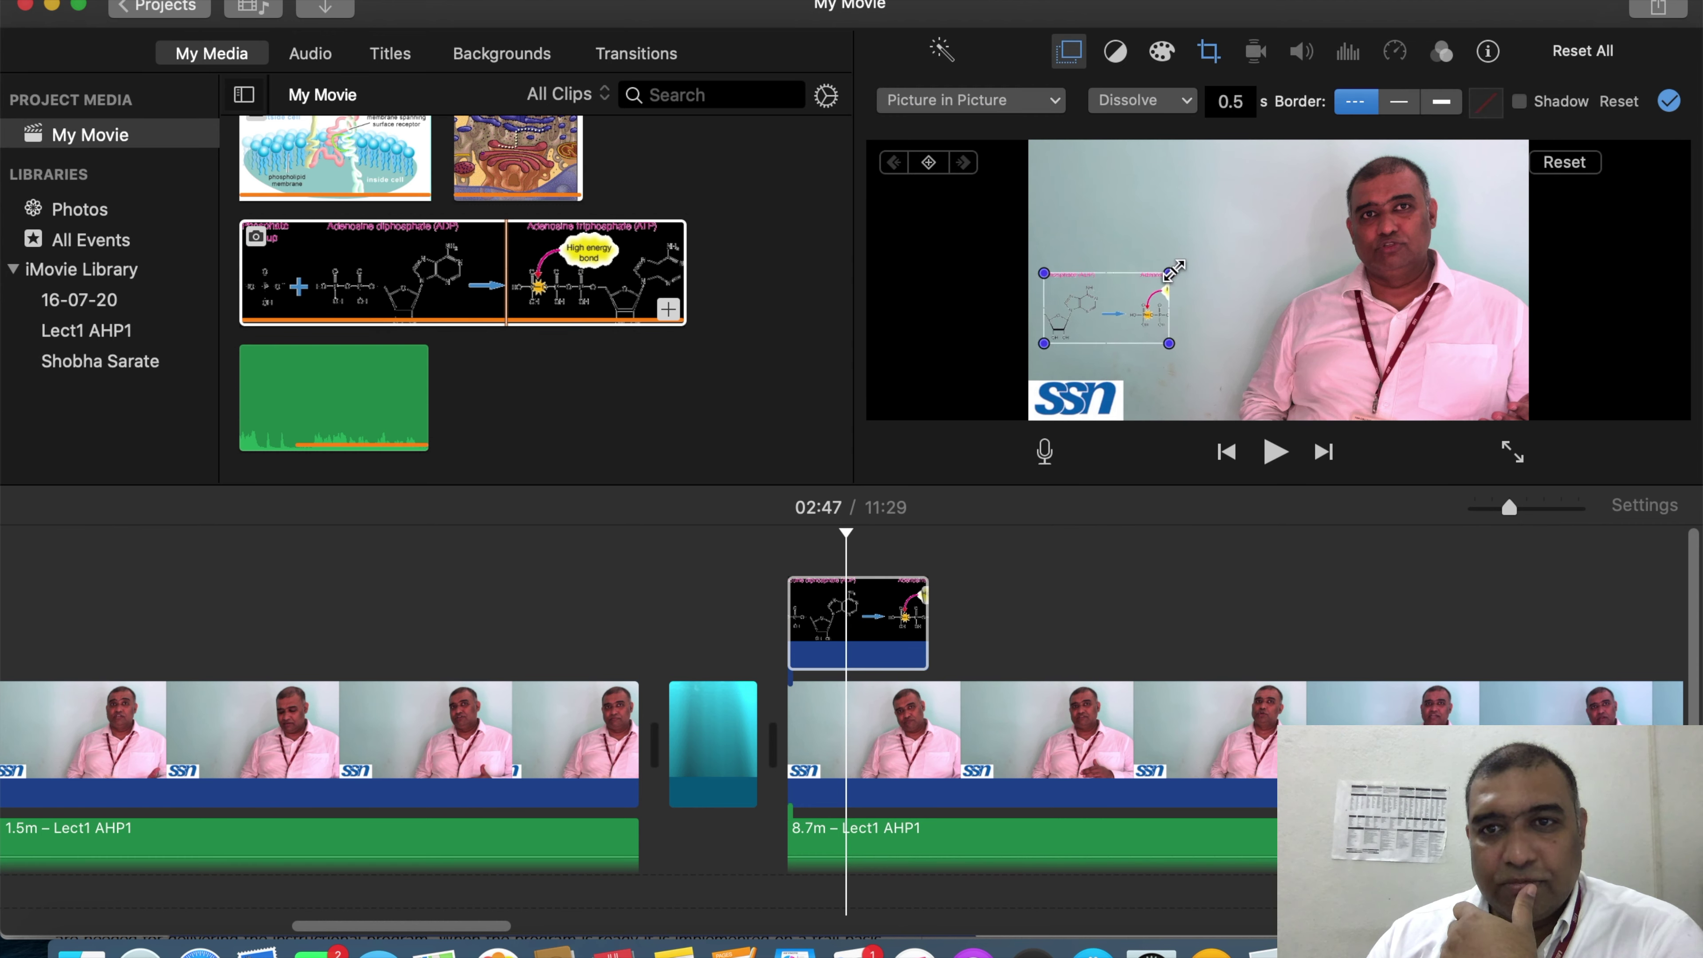
drag(1198, 262, 1305, 220)
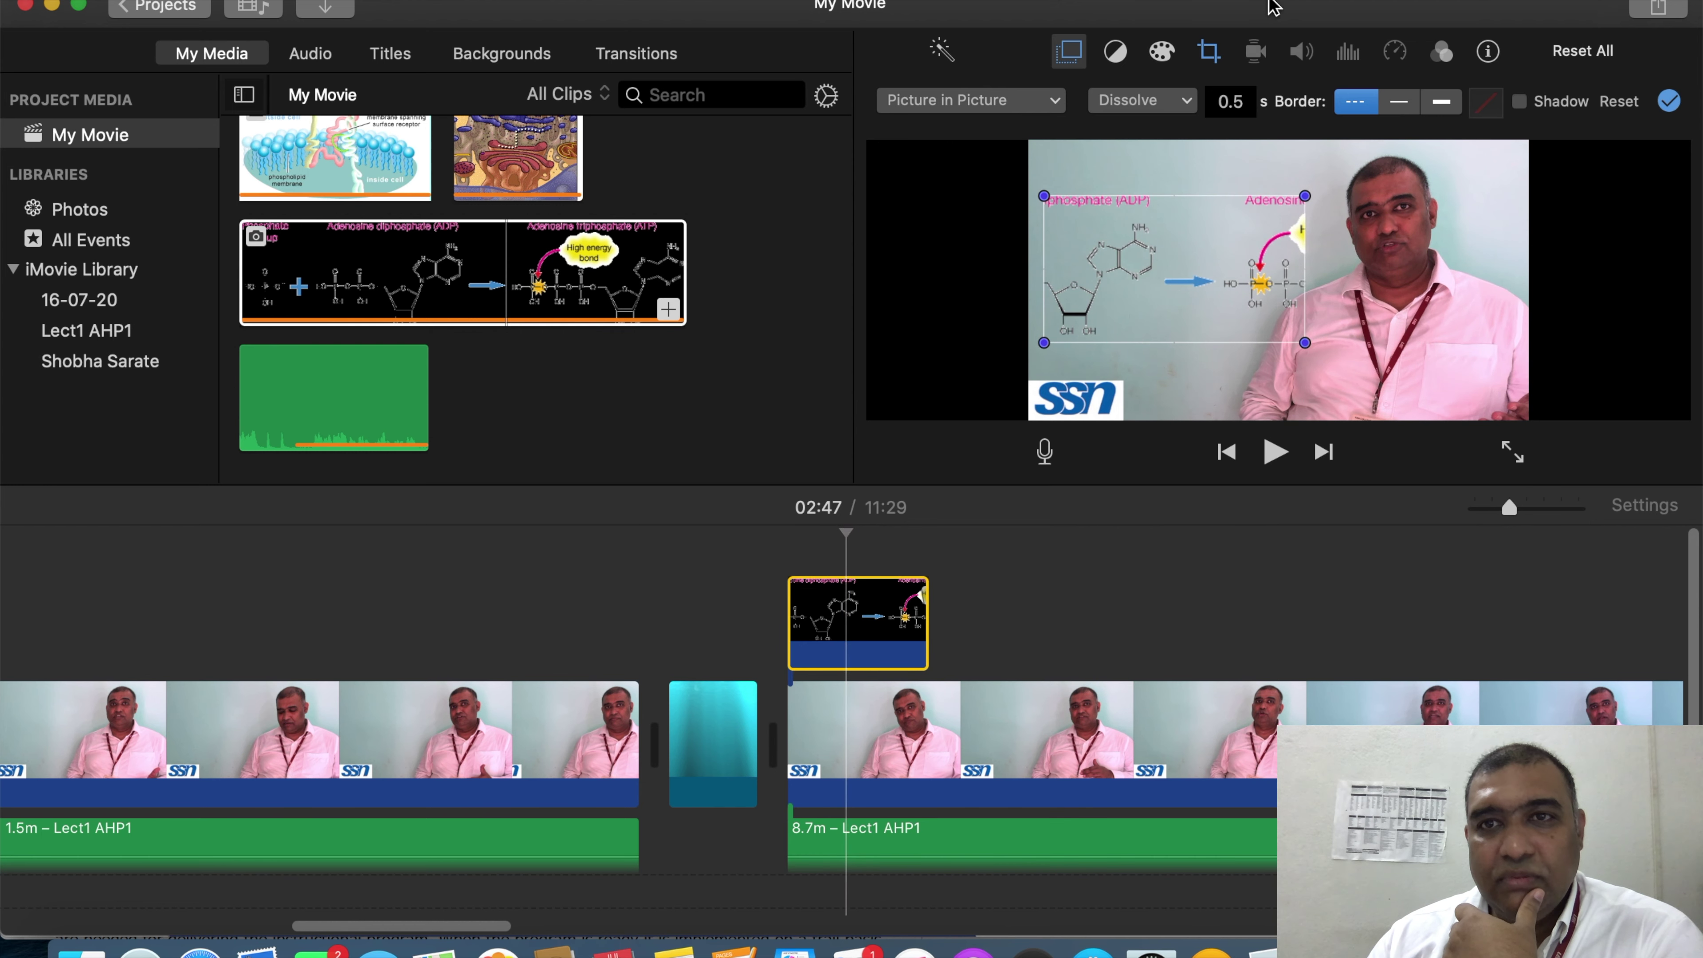
Step: Set the overlay's Ken Burns start frame over the image's phosphate-group end and its end frame over the adenosine triphosphate end
click(1209, 52)
click(1185, 287)
drag(1184, 287, 1029, 280)
drag(1348, 258, 1431, 289)
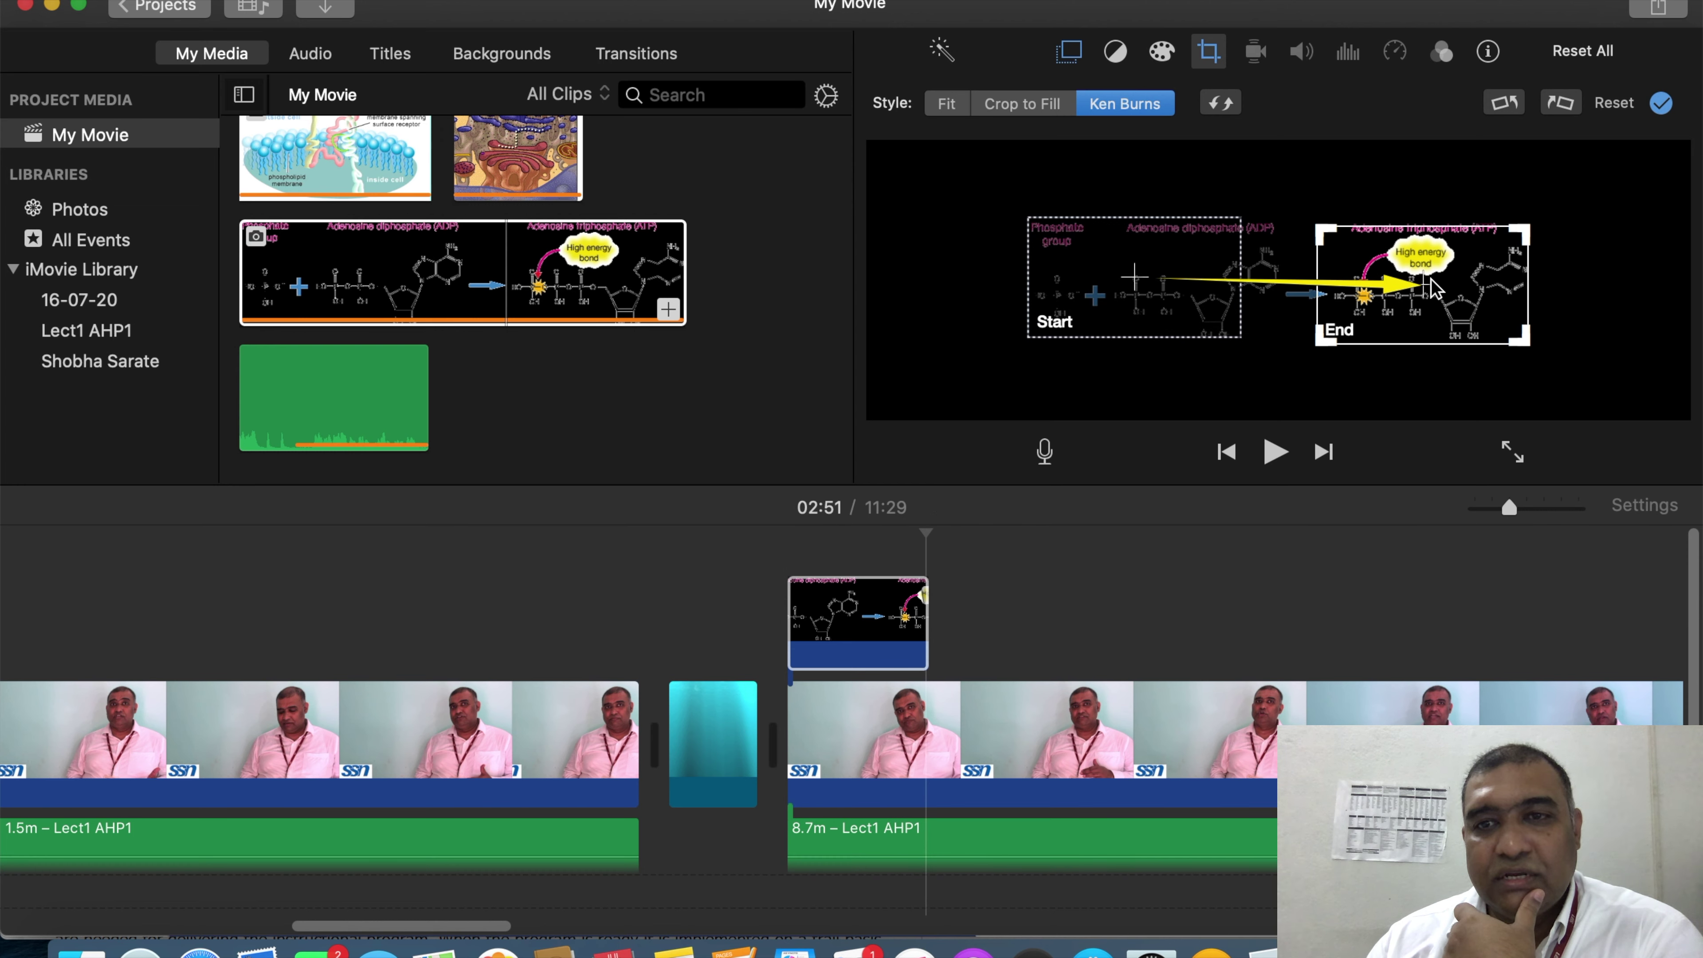
Step: Play the timeline from just before the ADP-to-ATP overlay to its end to review the picture-in-picture movement
click(786, 559)
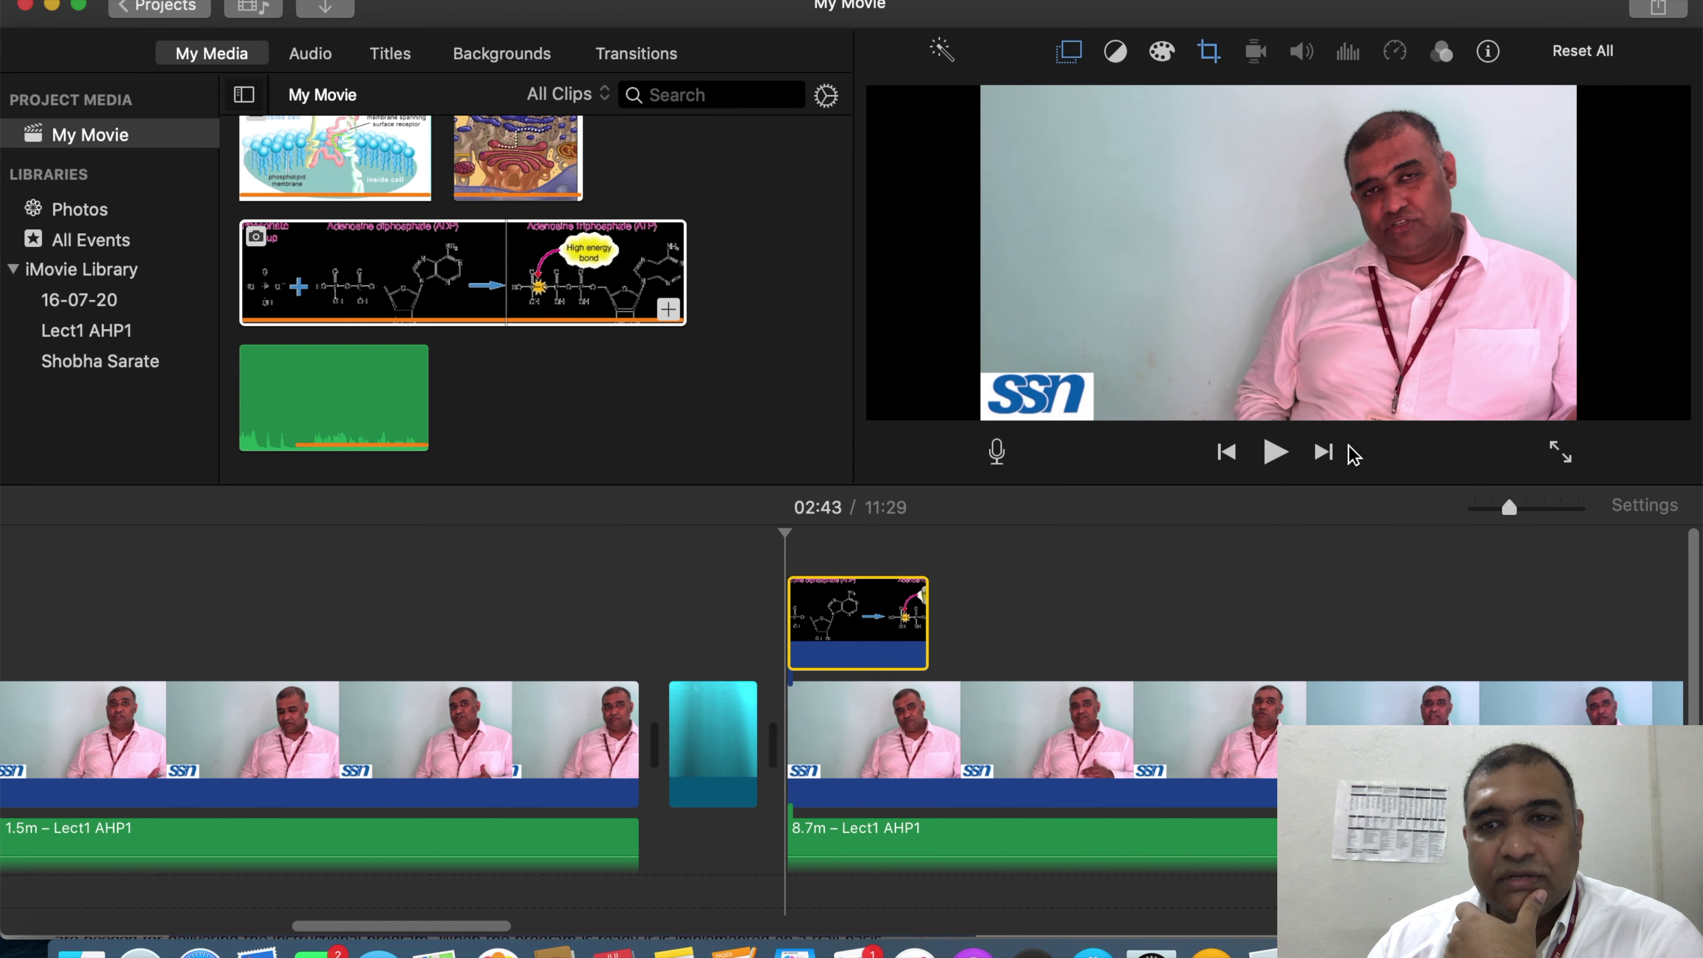
click(1275, 454)
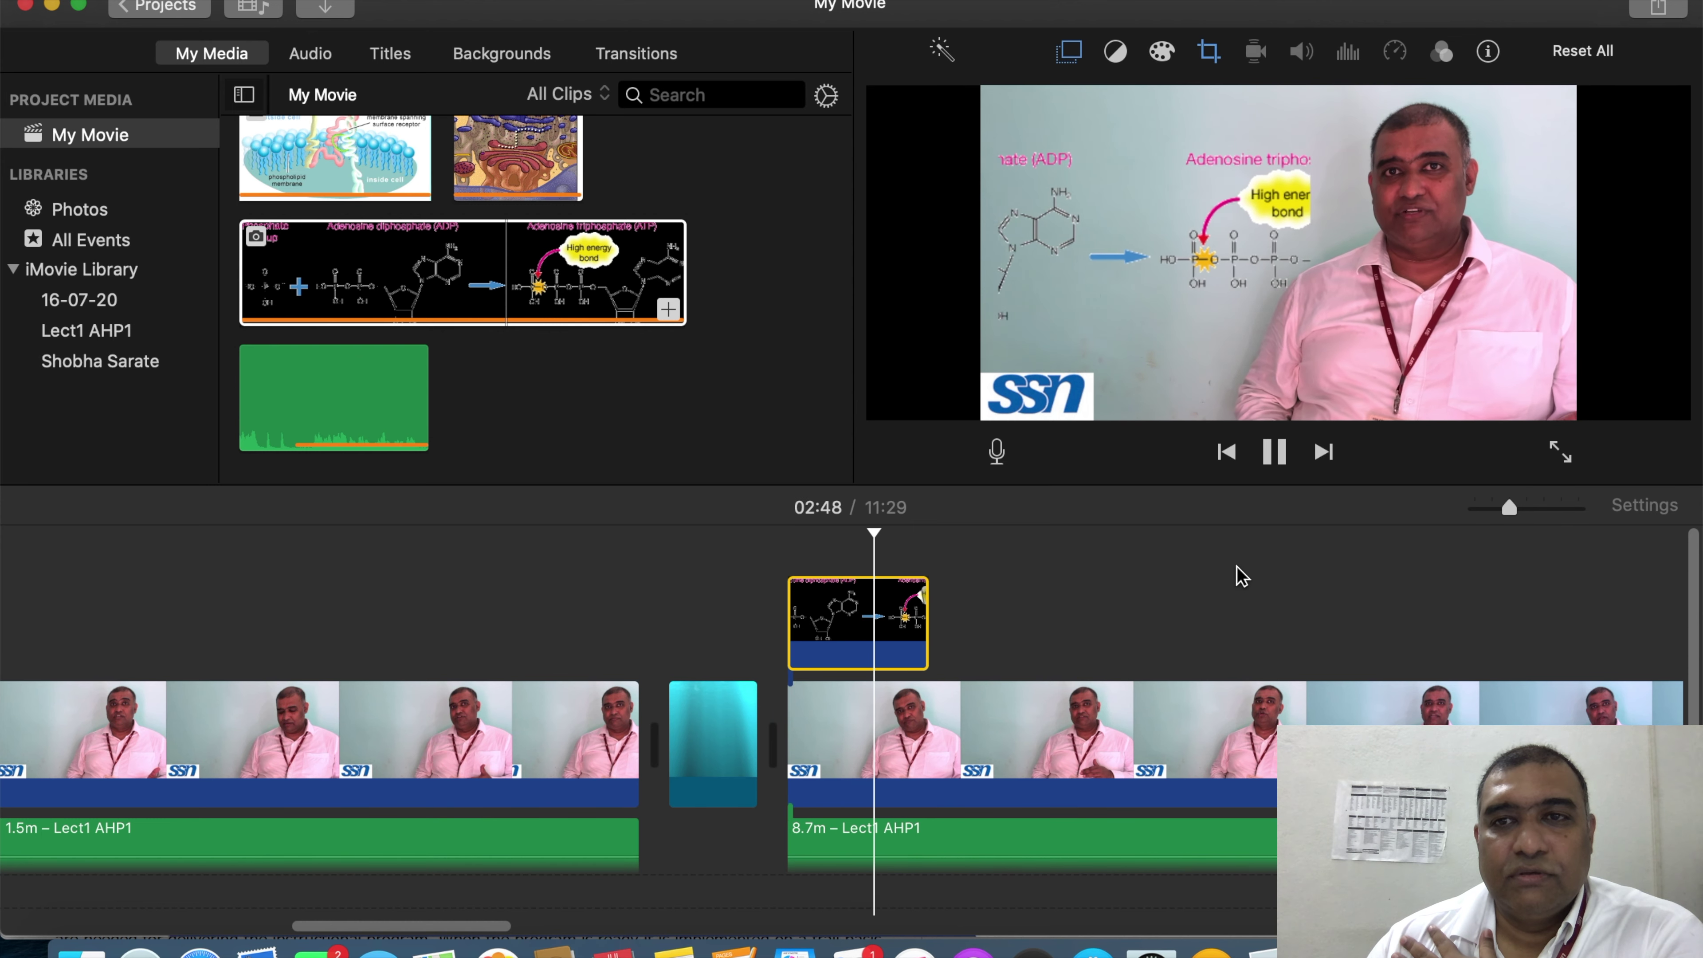
click(1275, 452)
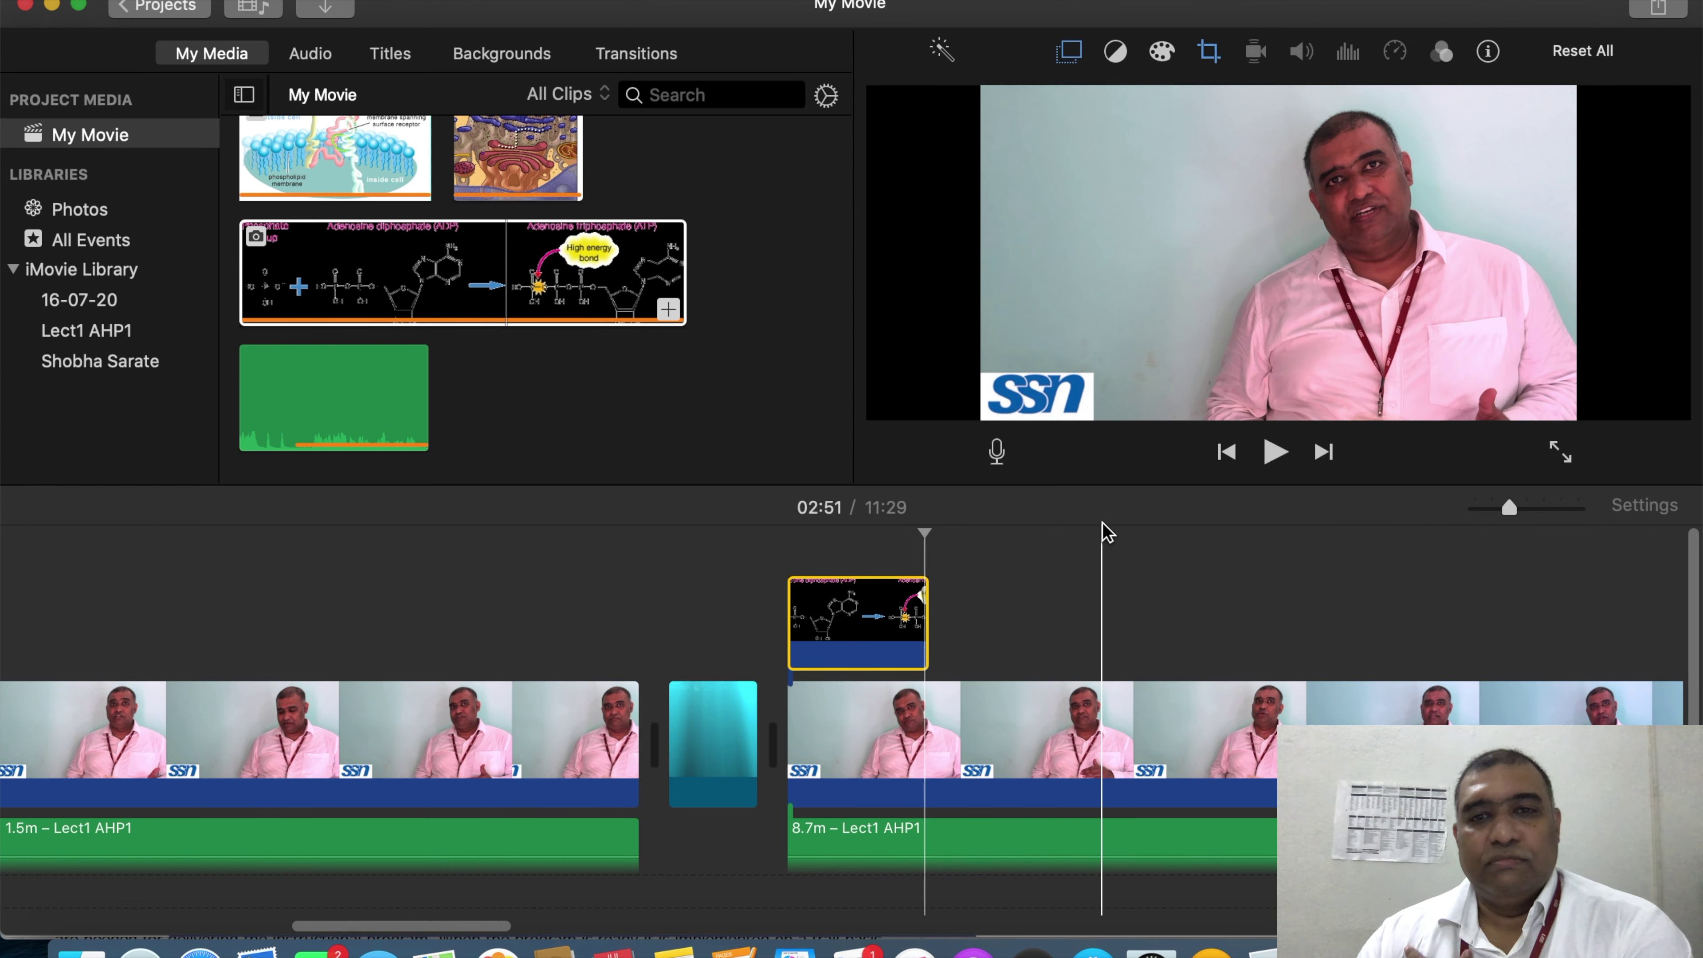
click(1050, 578)
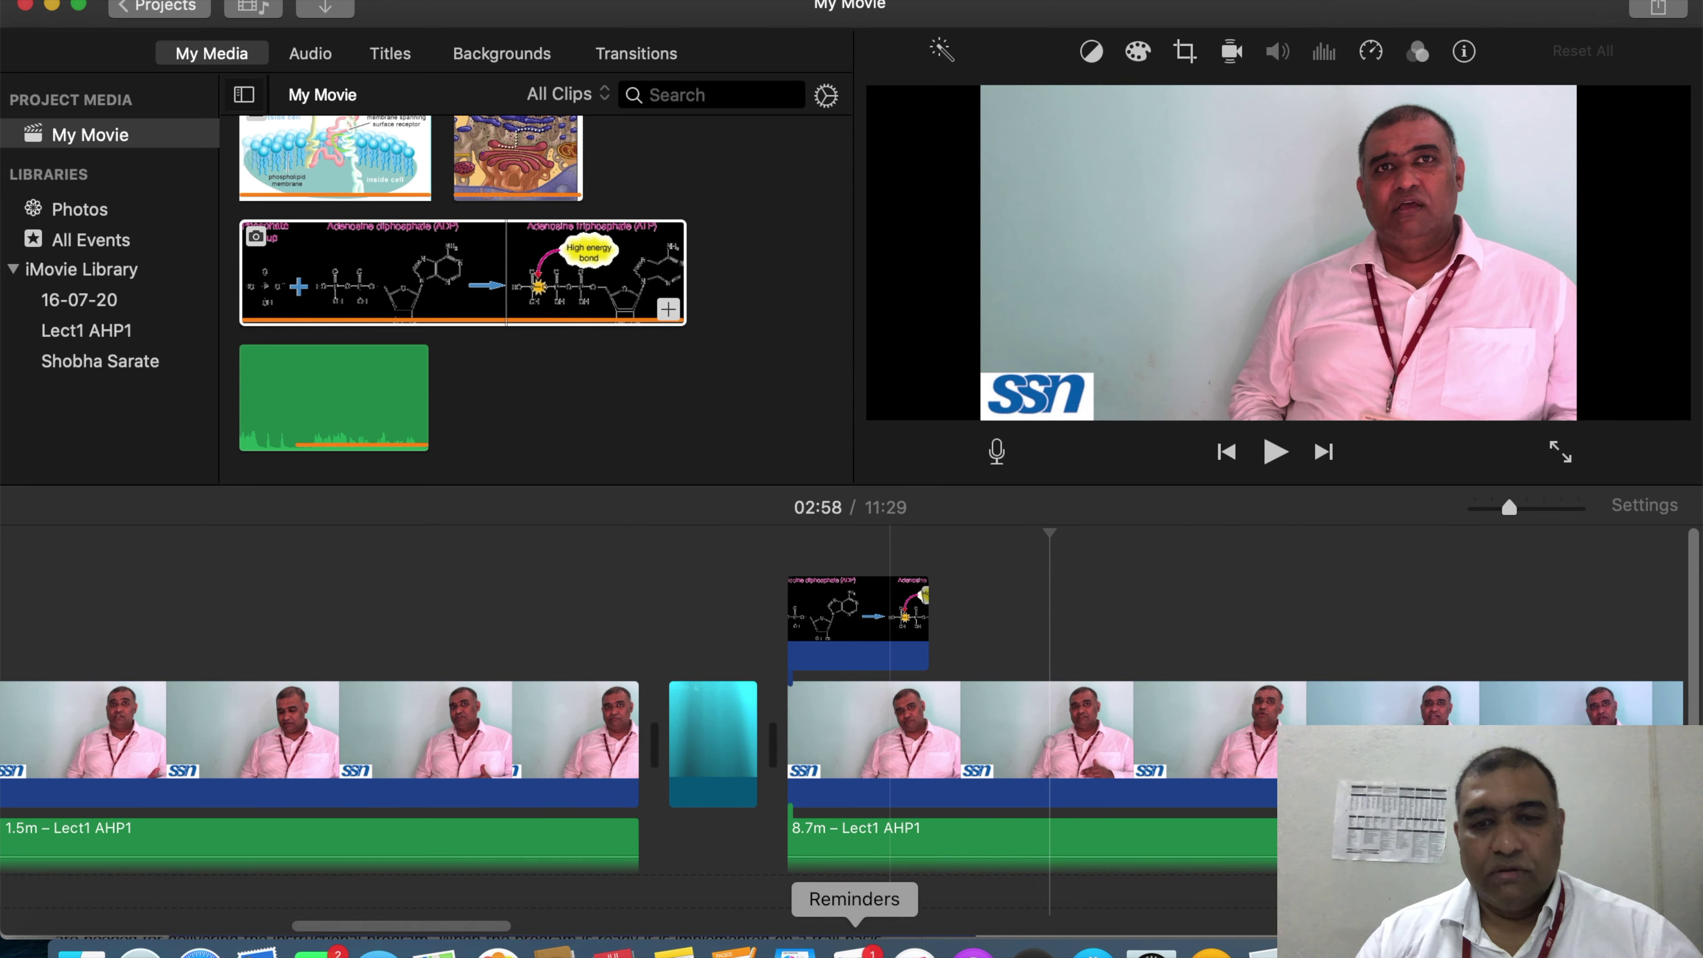
Step: Switch to the Keynote presentation and review the slides from Titles and Subtitles through Editing Audio - Dubbing, stopping at slide 40
click(794, 951)
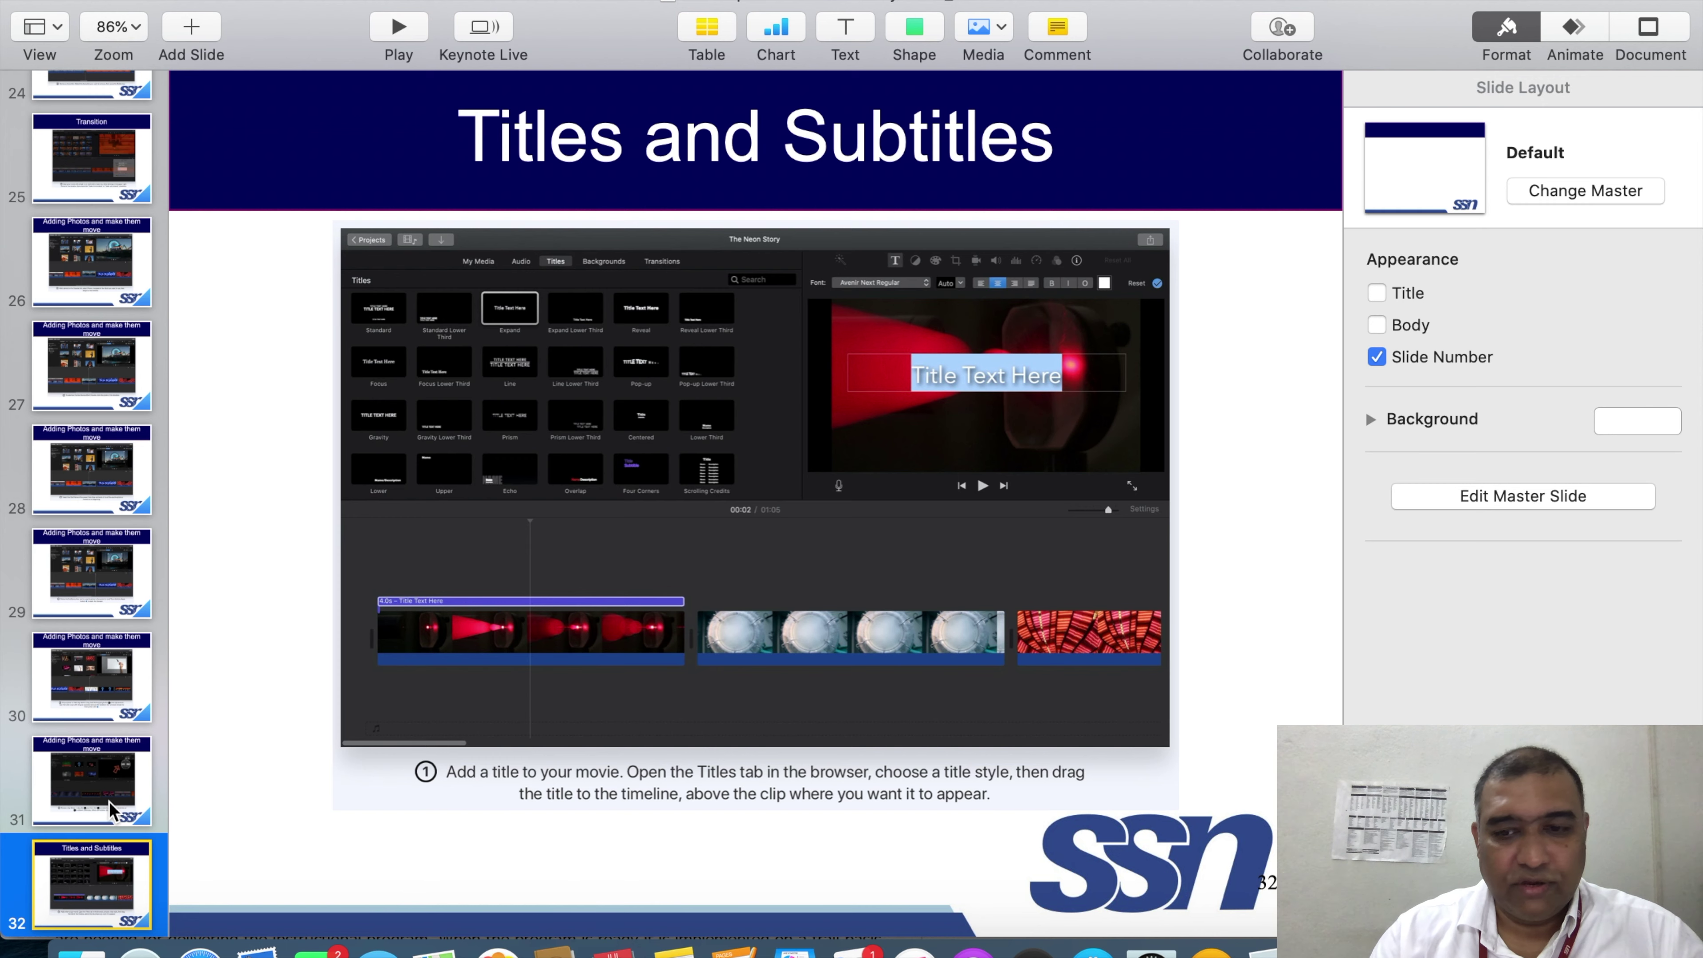
key(Down)
key(Down)
key(Down)
key(Down)
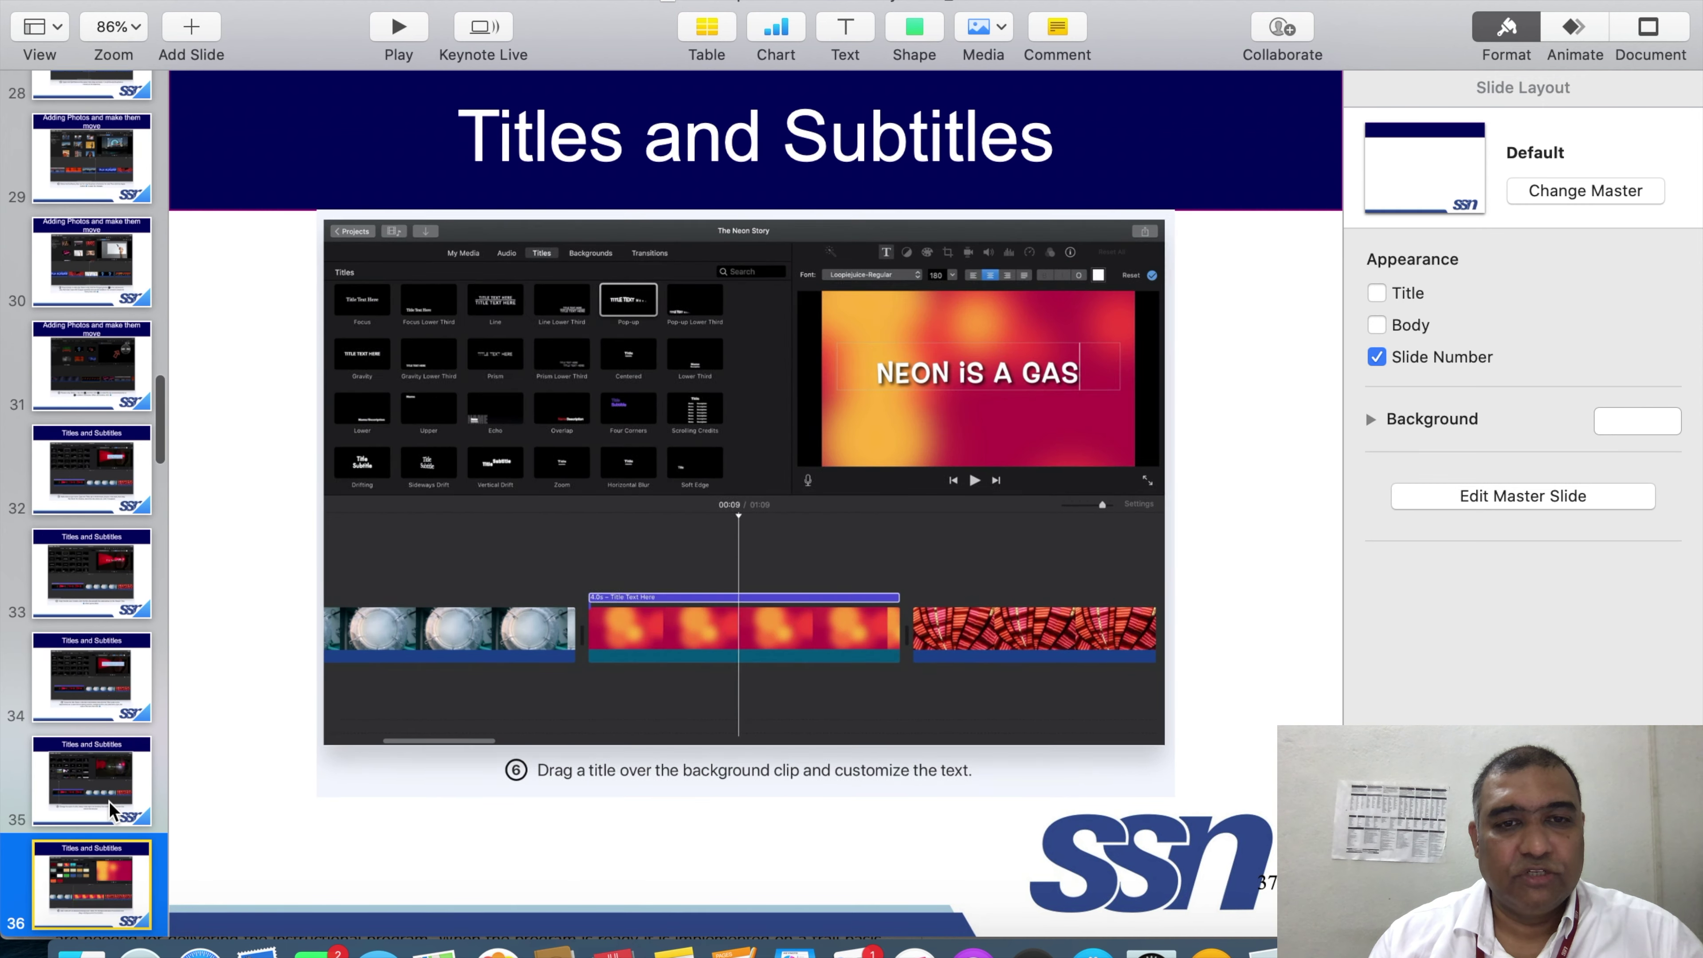
key(Down)
key(Down)
key(Down)
key(Down)
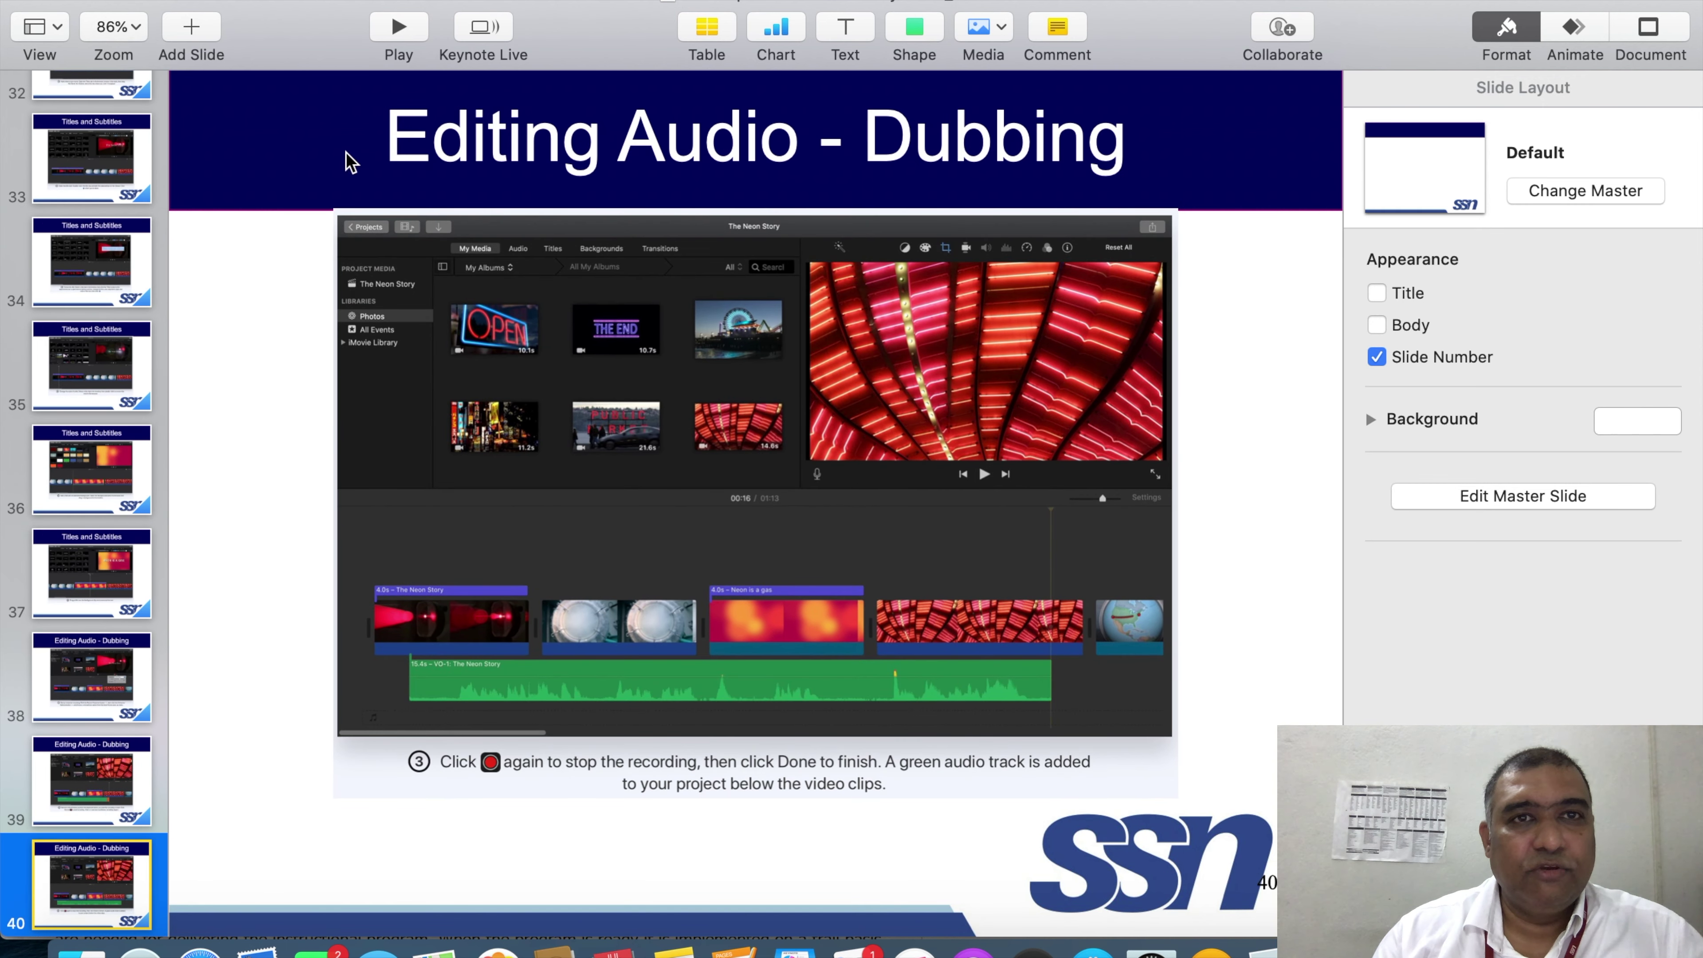